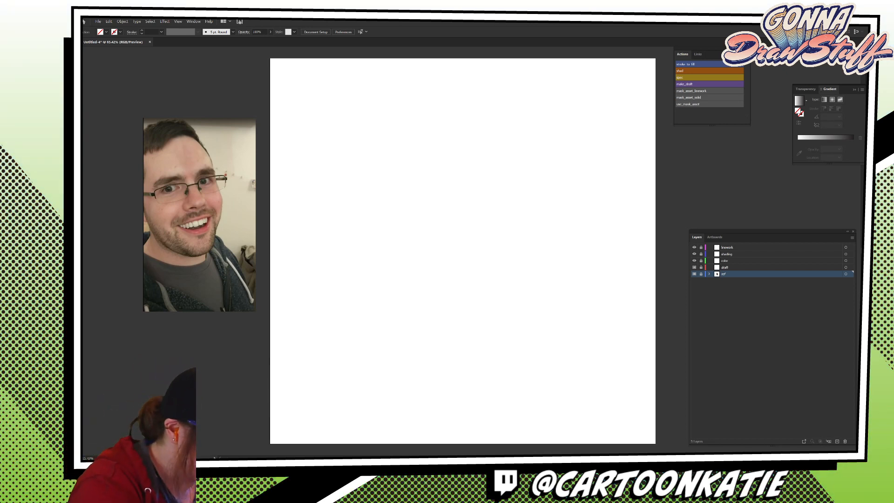
Unlock the draft layer, make it the active layer, and set the stroke colour to black.
left_click(701, 267)
left_click(725, 267)
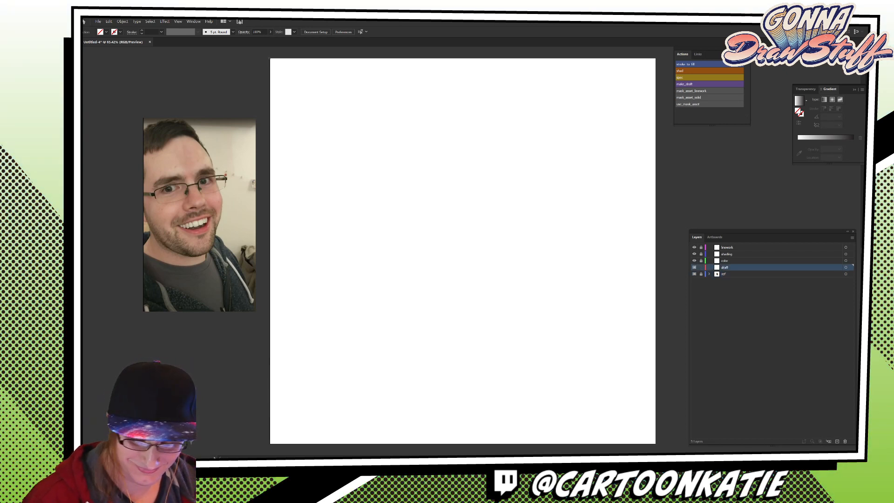
left_click_drag(293, 196, 288, 198)
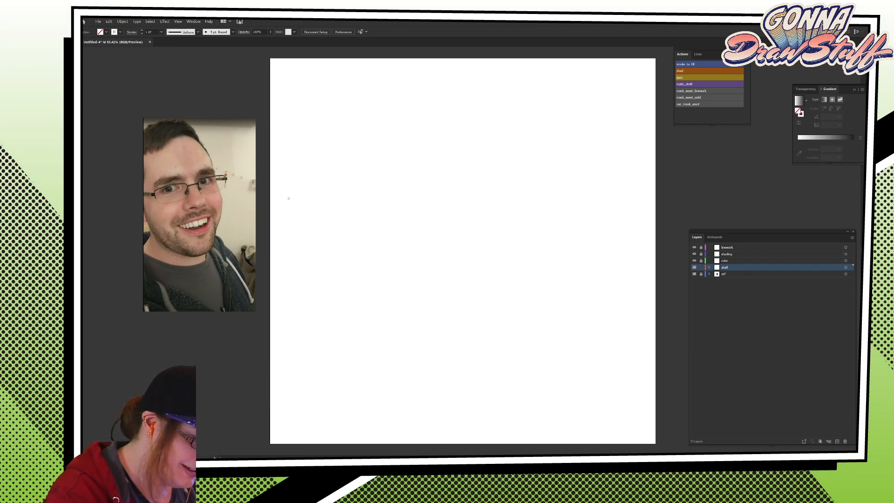
left_click(120, 32)
left_click(84, 43)
left_click(299, 232)
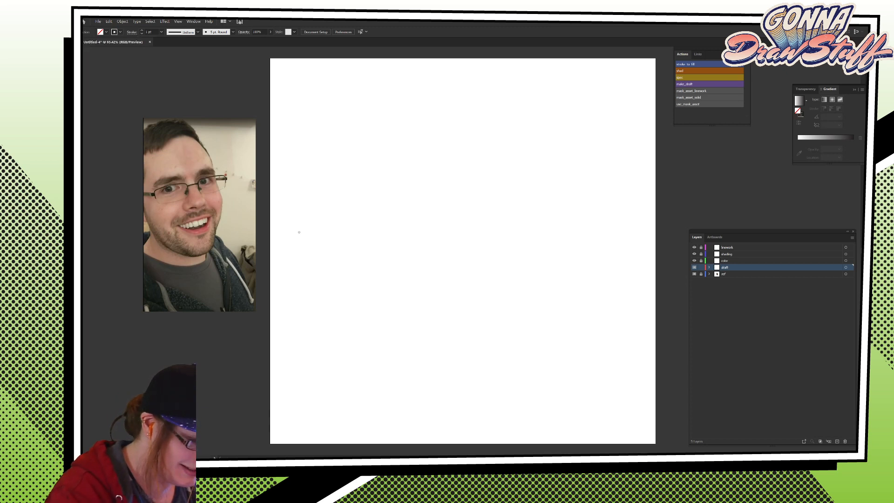
Sketch arrow-shaped test strokes across the artboard and delete all of them.
mouse_move(289, 205)
left_mouse_down()
mouse_move(332, 304)
mouse_move(398, 199)
mouse_move(455, 340)
left_mouse_up()
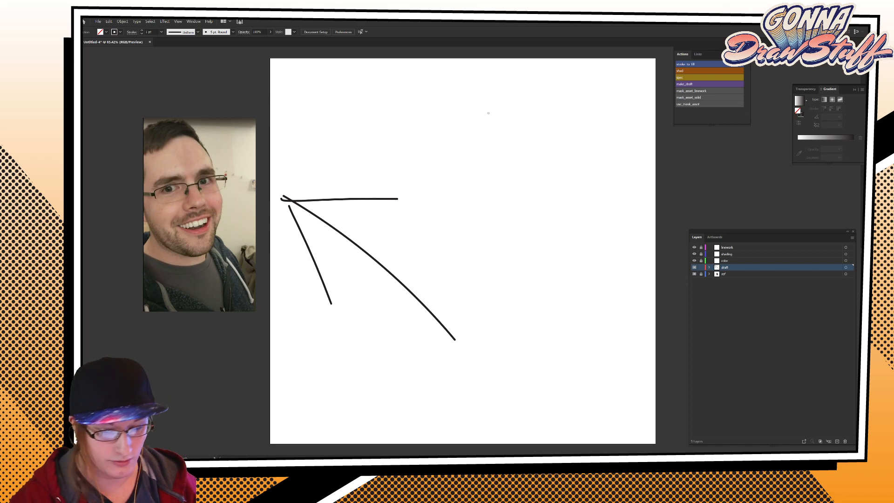
left_click_drag(769, 232, 750, 212)
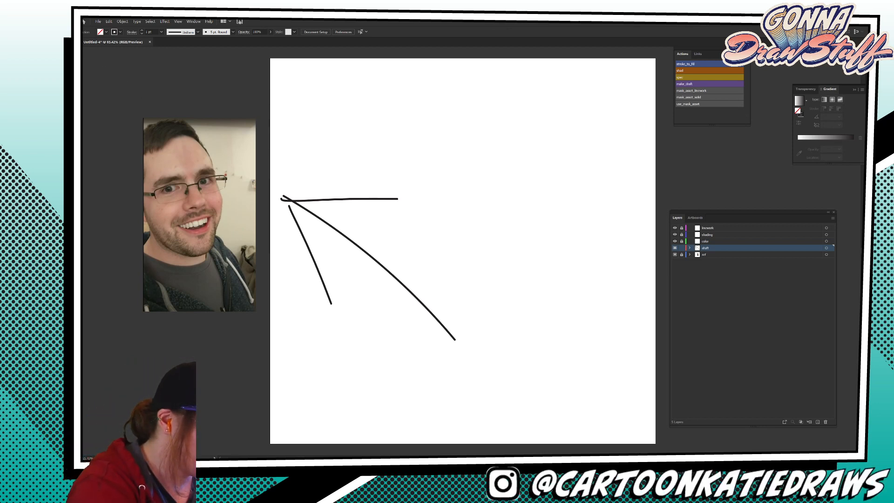
key("ctrl+a")
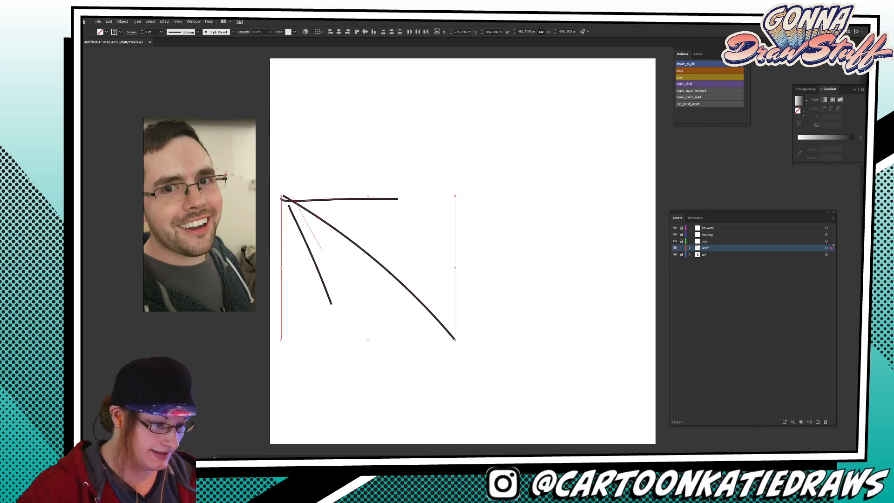
key("Delete")
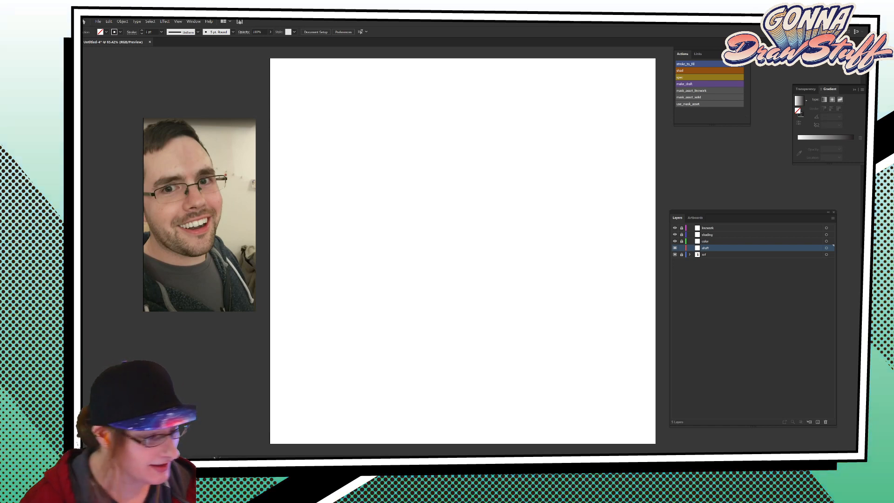
Set the 5 pt. Round brush to 9 pt with Pressure sizing and 9 pt variation, then draw and undo a test scribble.
key("F5")
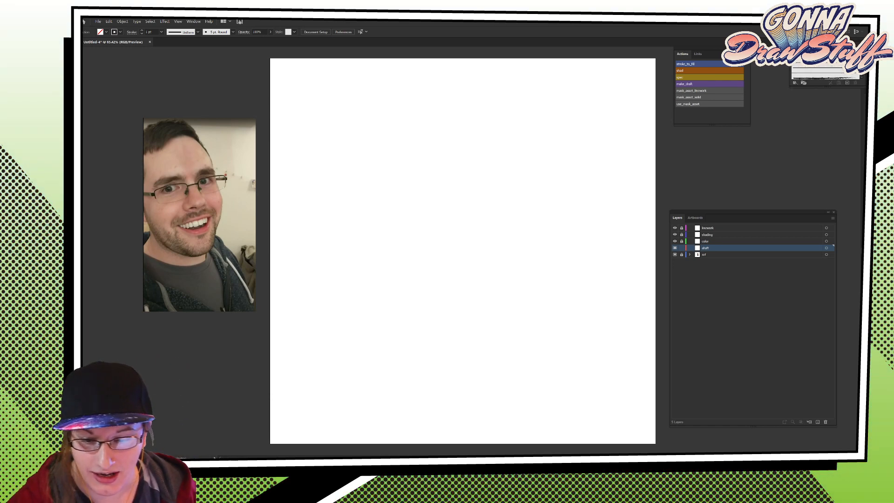
double_click(798, 57)
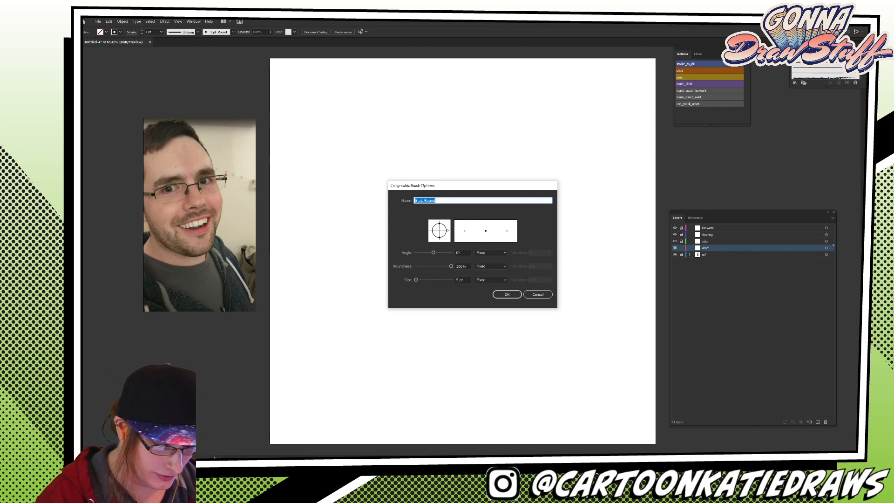
left_click(462, 280)
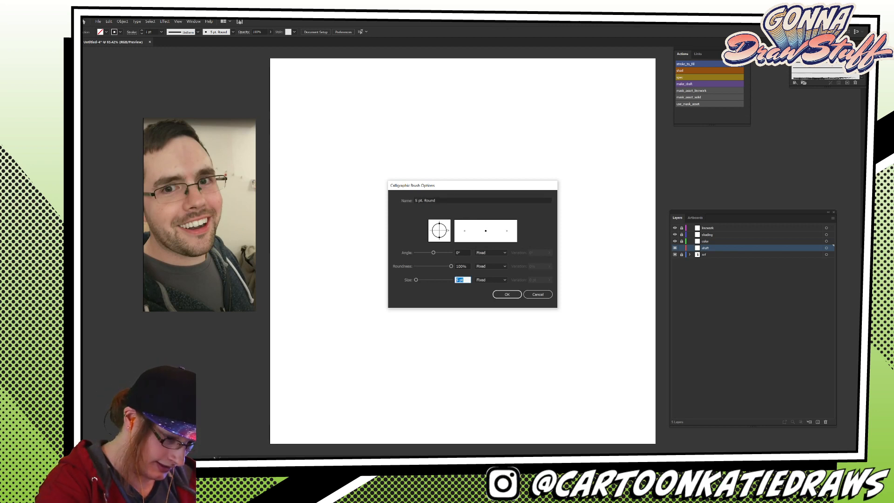
type("9")
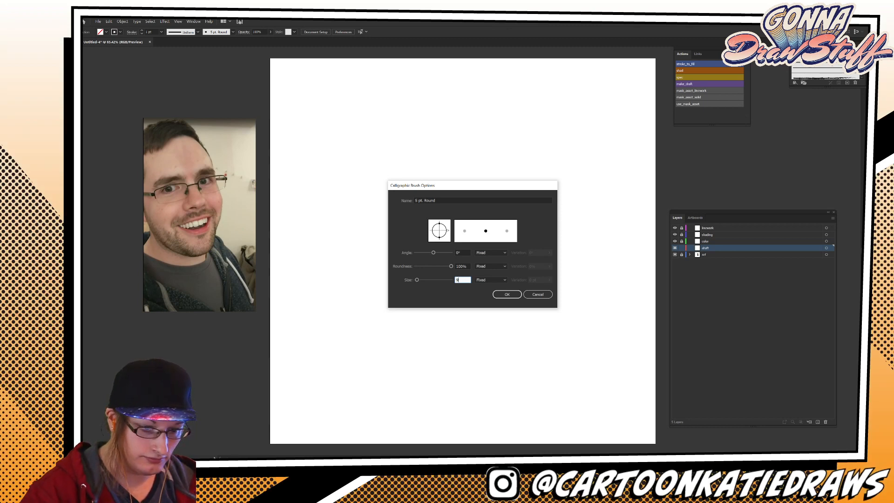
left_click(491, 280)
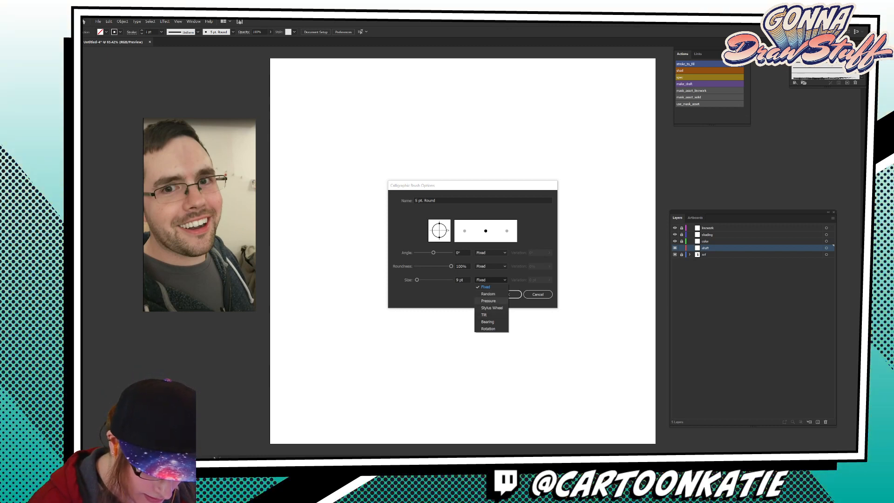
left_click(489, 301)
left_click_drag(525, 288, 547, 288)
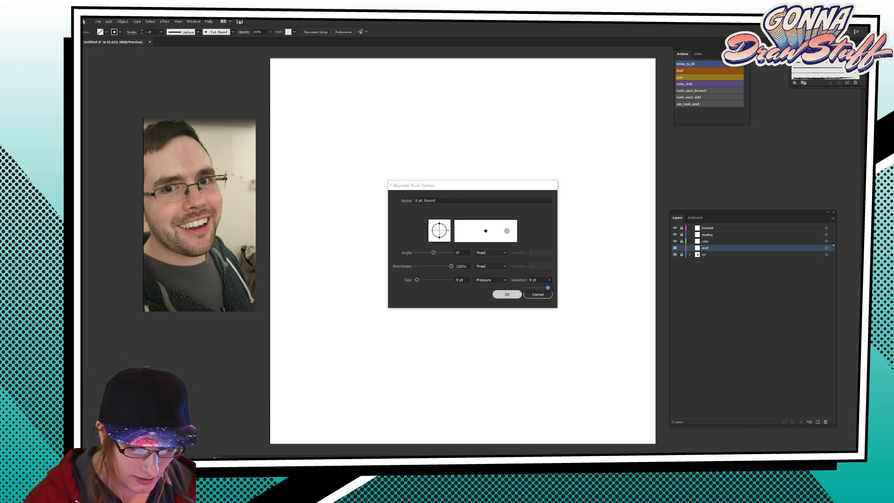
left_click(507, 294)
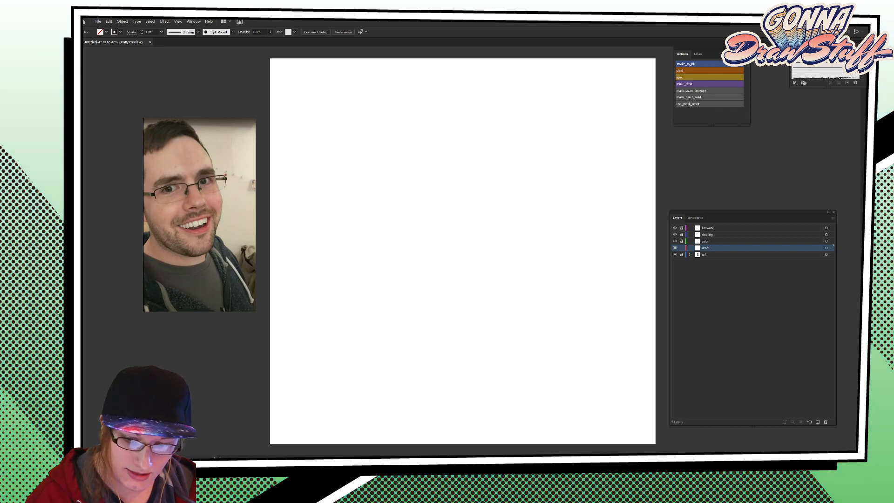
mouse_move(352, 325)
left_mouse_down()
mouse_move(363, 298)
mouse_move(480, 267)
mouse_move(524, 298)
mouse_move(606, 322)
left_mouse_up()
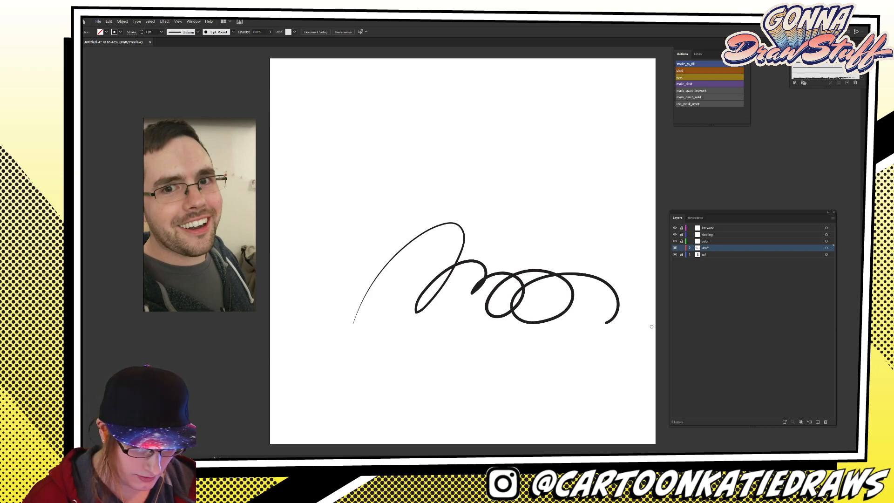
key("ctrl+z")
Set the 5 pt. Round brush to a size of 11 pt with 11 pt variation.
double_click(806, 55)
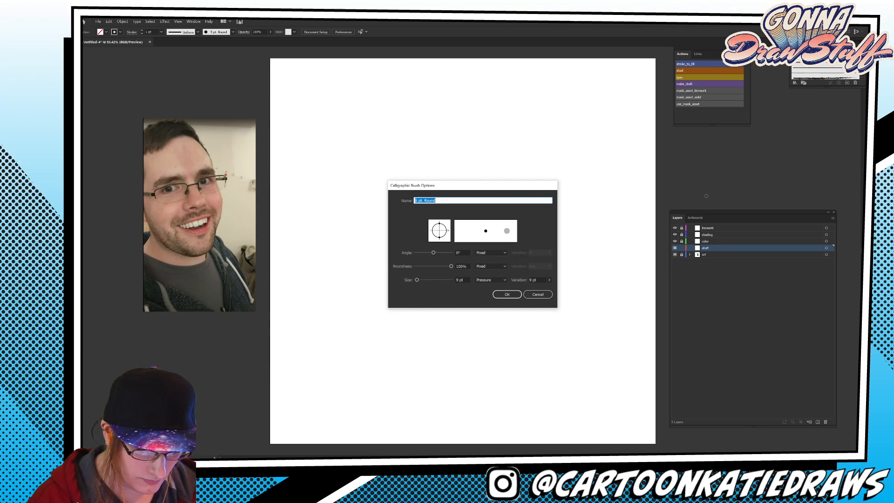
double_click(461, 279)
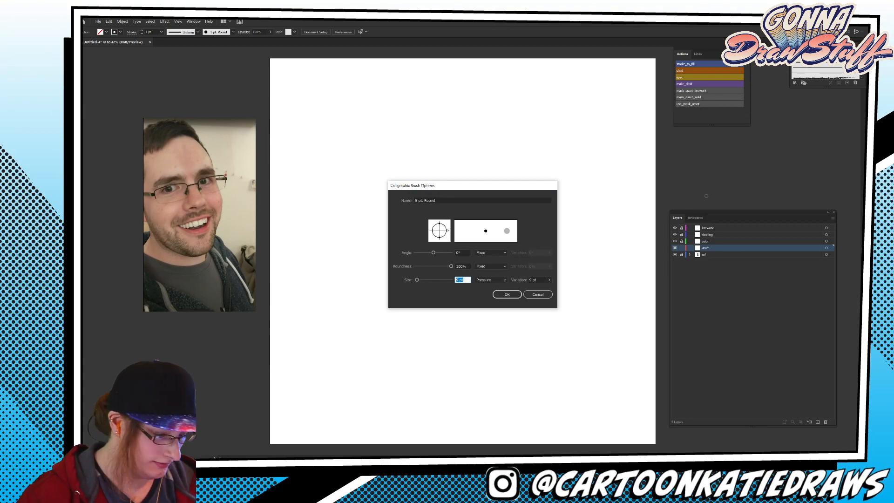
type("11")
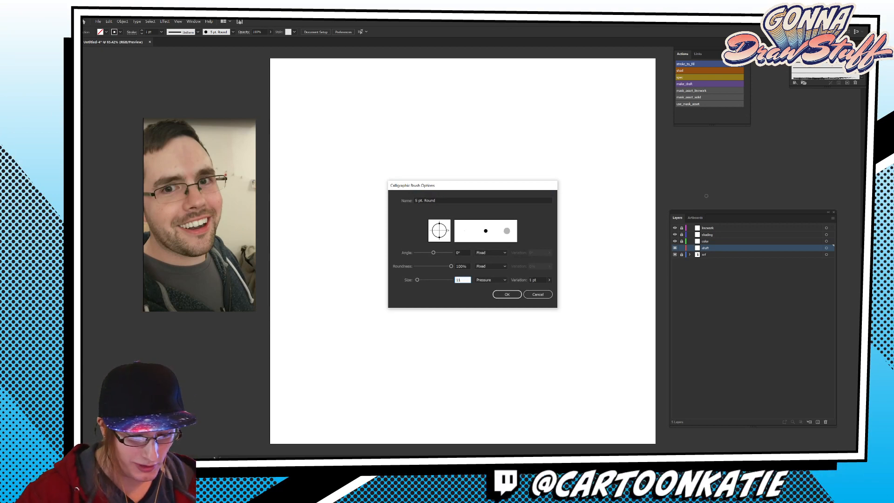
left_click(549, 280)
left_click(548, 288)
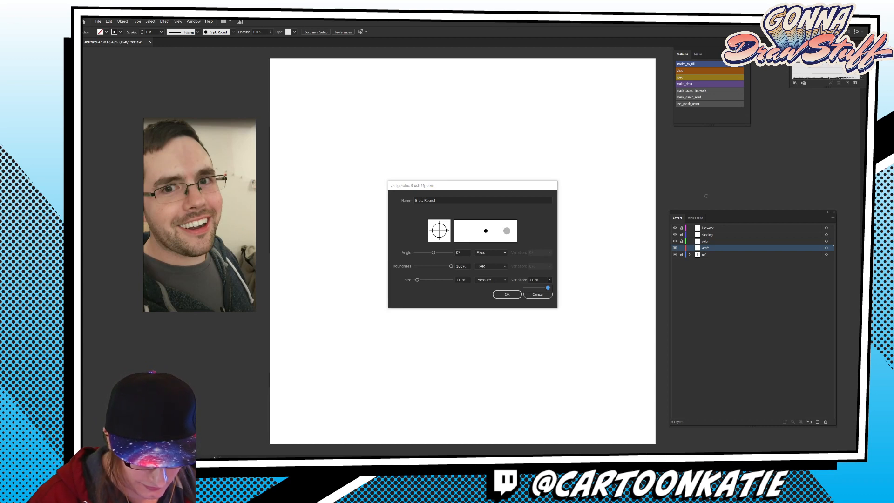
left_click(537, 280)
left_click(550, 280)
mouse_move(547, 288)
left_mouse_down()
mouse_move(524, 287)
mouse_move(548, 288)
left_mouse_up()
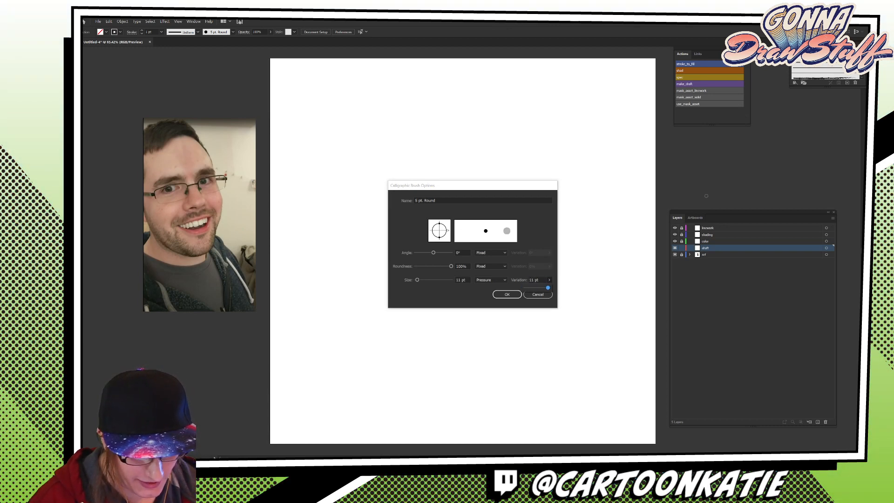
left_click(509, 294)
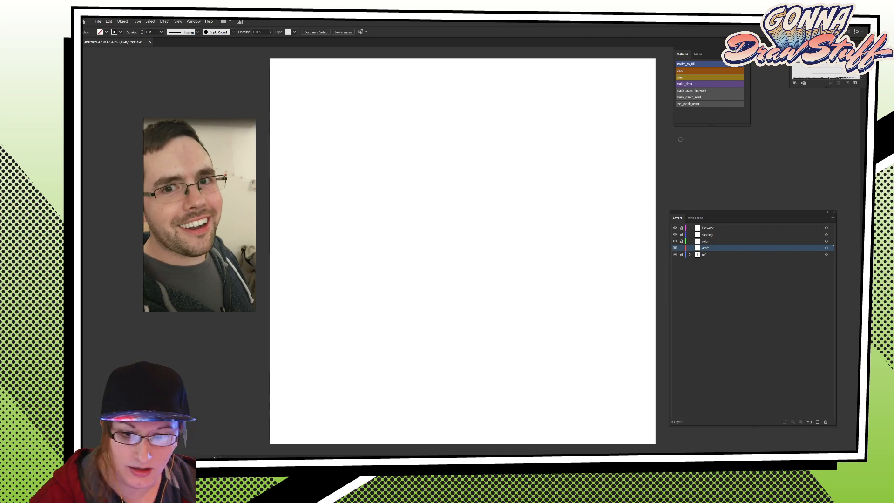
Set the 15 pt. Round brush to -25° and 45 pt with Pressure sizing and 45 pt variation, then draw and undo a test scribble.
double_click(802, 58)
mouse_move(417, 280)
left_mouse_down()
mouse_move(440, 266)
mouse_move(431, 253)
left_mouse_up()
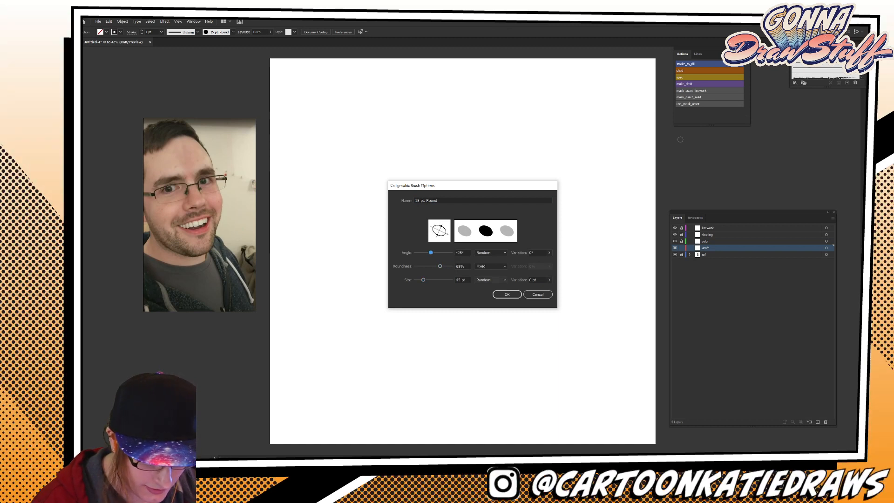
left_click(491, 279)
left_click(487, 301)
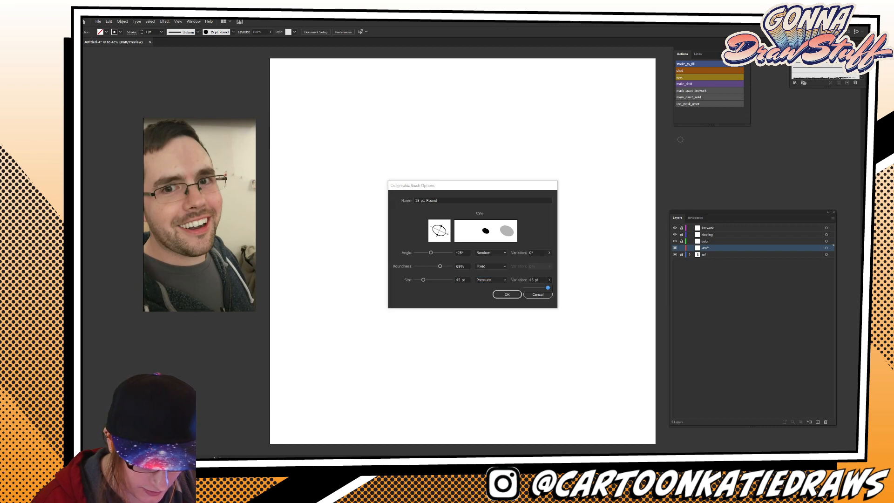
left_click(507, 294)
mouse_move(387, 353)
left_mouse_down()
mouse_move(503, 195)
mouse_move(554, 279)
mouse_move(598, 306)
left_mouse_up()
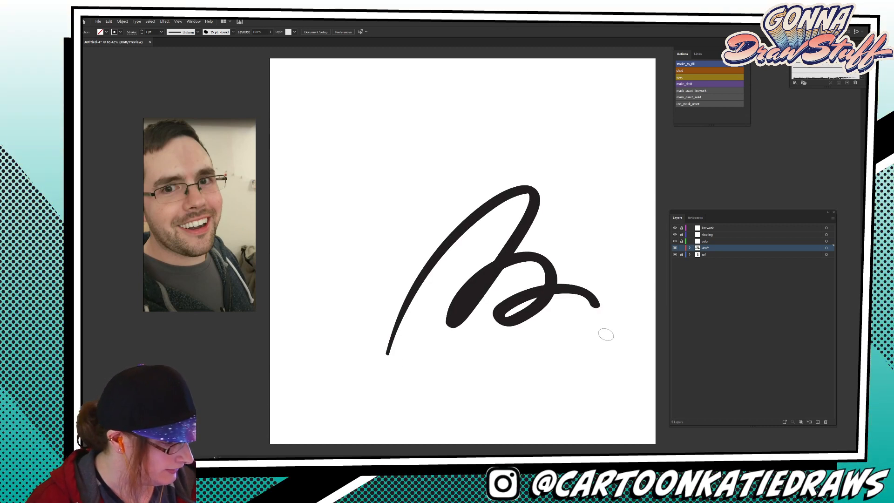
key("ctrl+z")
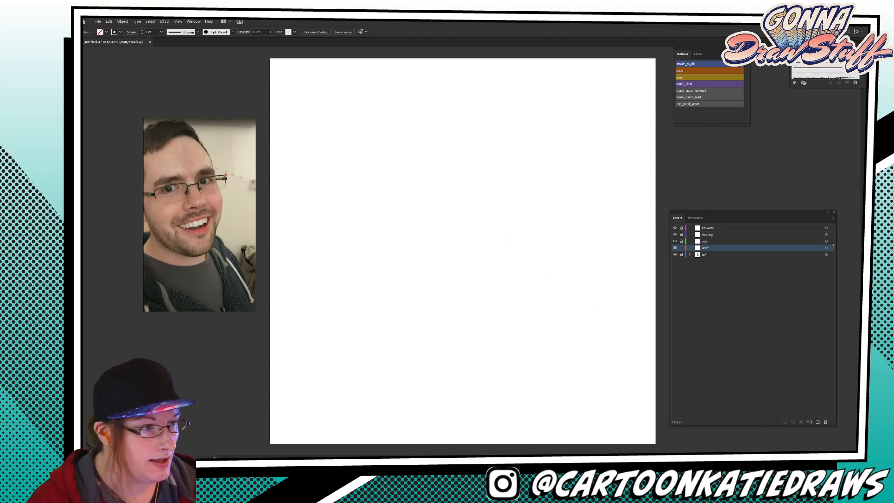
Select the 5 pt. Round brush and save the document to the Desktop as takeover01 in Adobe Illustrator format.
left_click(805, 58)
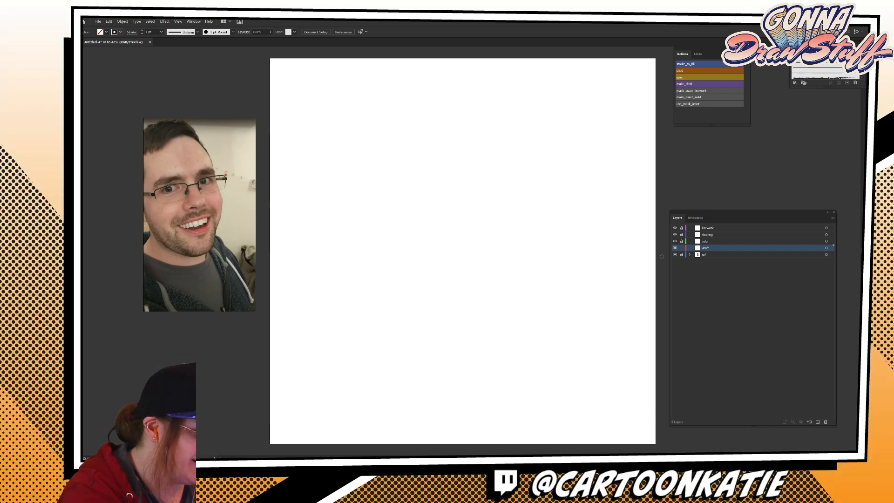
left_click(98, 21)
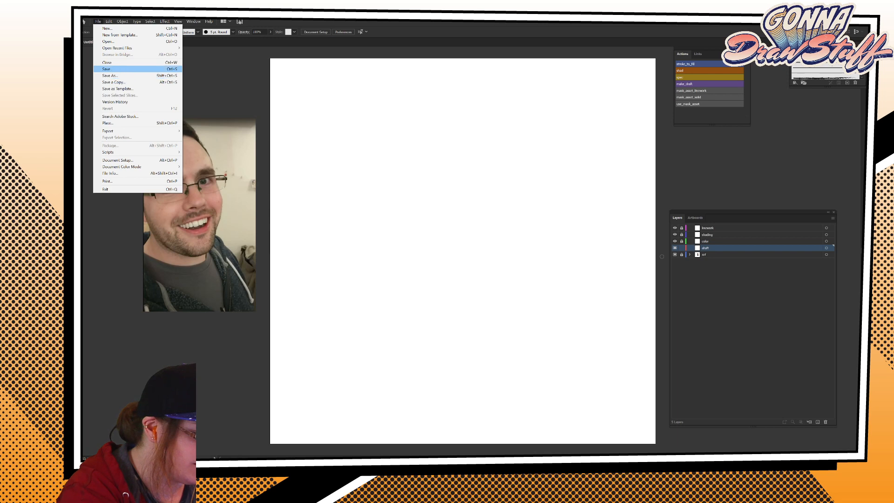
left_click(110, 75)
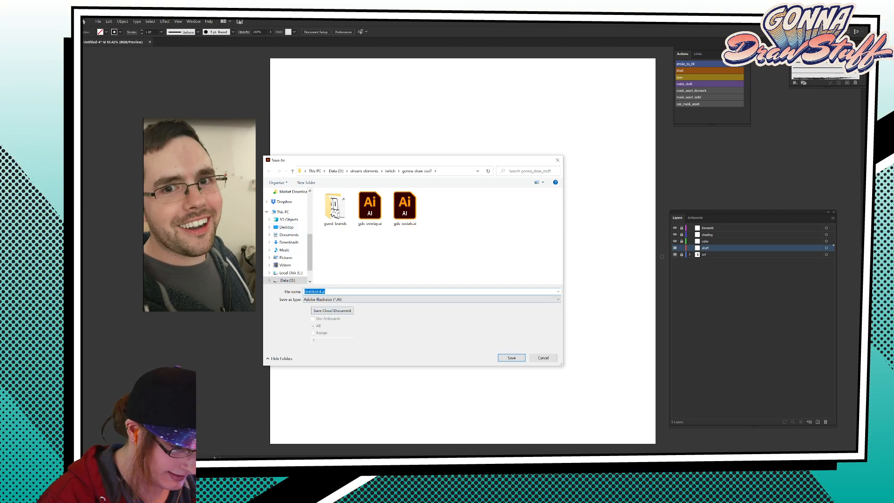
left_click(287, 227)
left_click(344, 291)
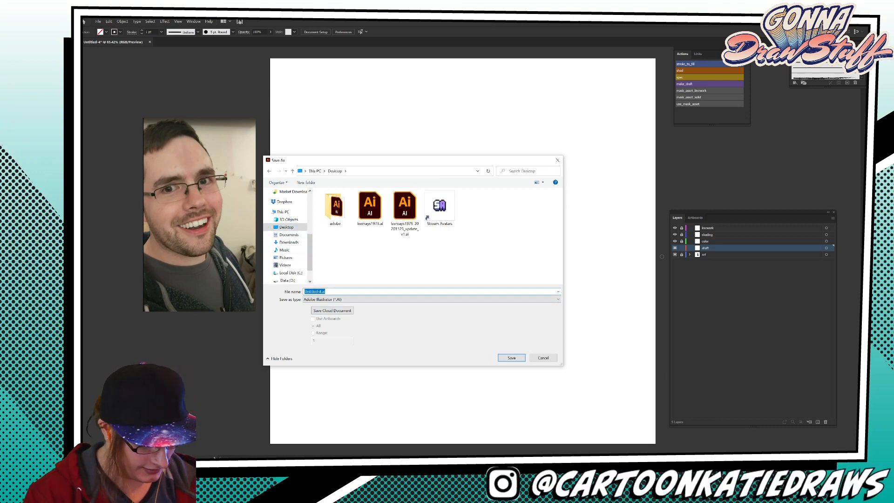
type("le")
type("keover01")
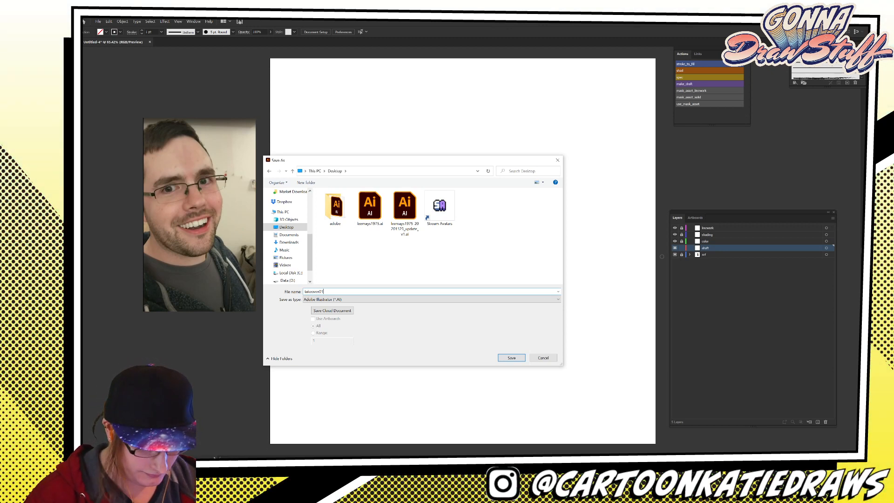
key("Return")
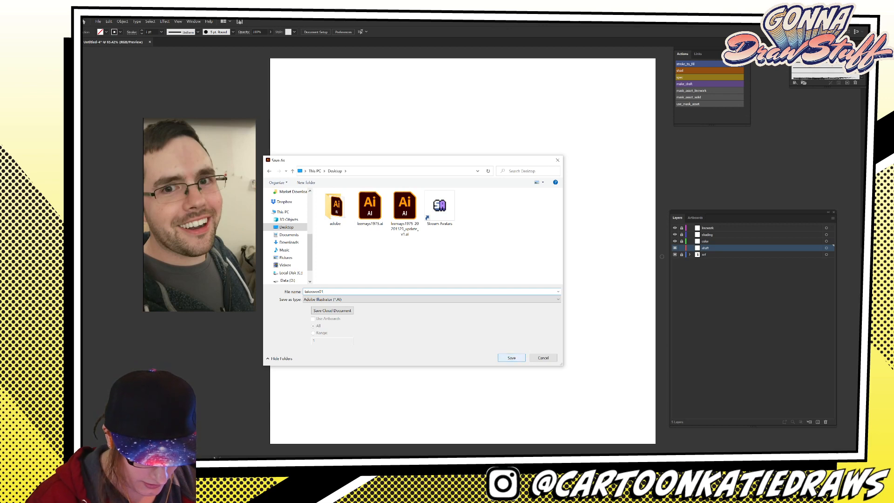
left_click(321, 254)
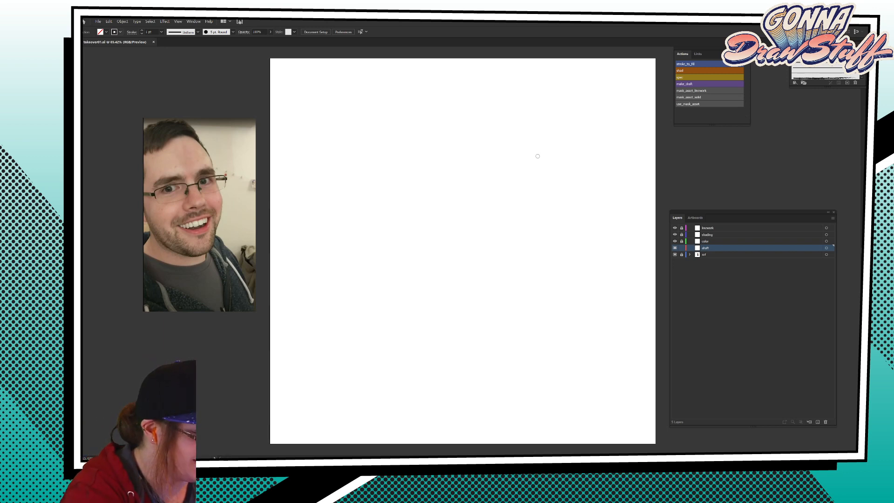
Set the Black swatch to RGB 0, 0, 0 and shift the Actions panel slightly down beside the artboard.
left_click(120, 32)
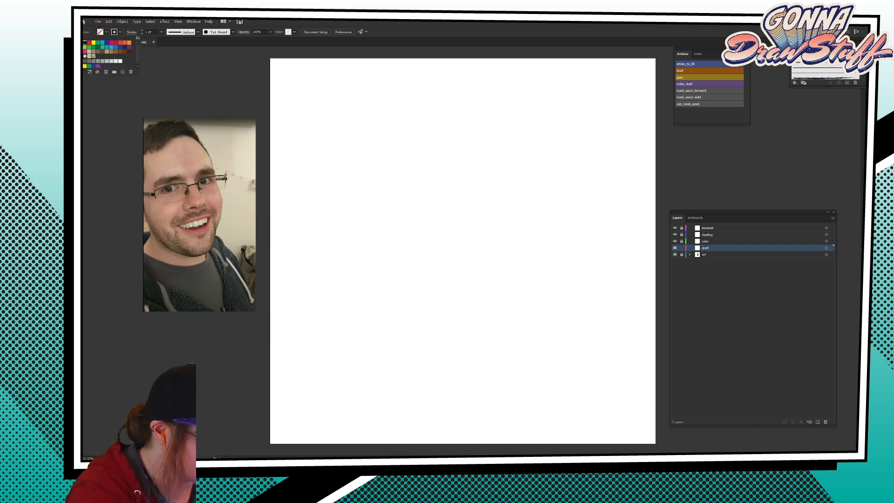
double_click(86, 42)
left_click_drag(387, 87, 491, 144)
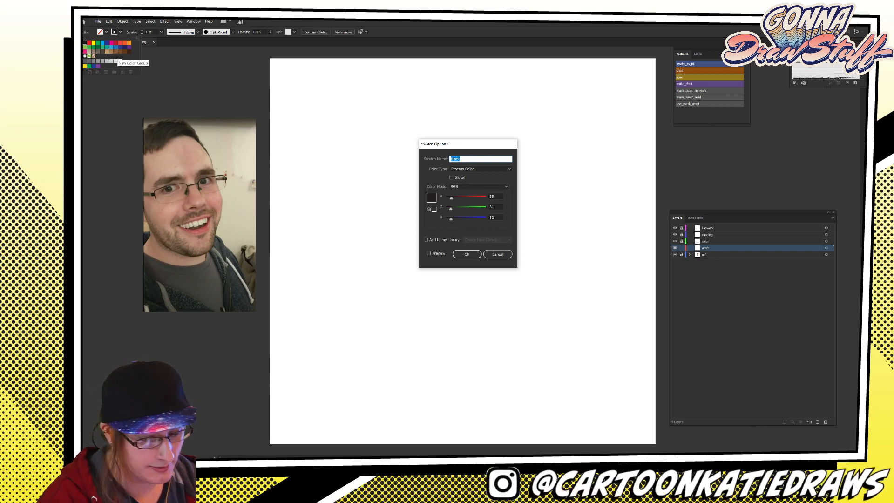
left_click_drag(450, 209, 445, 219)
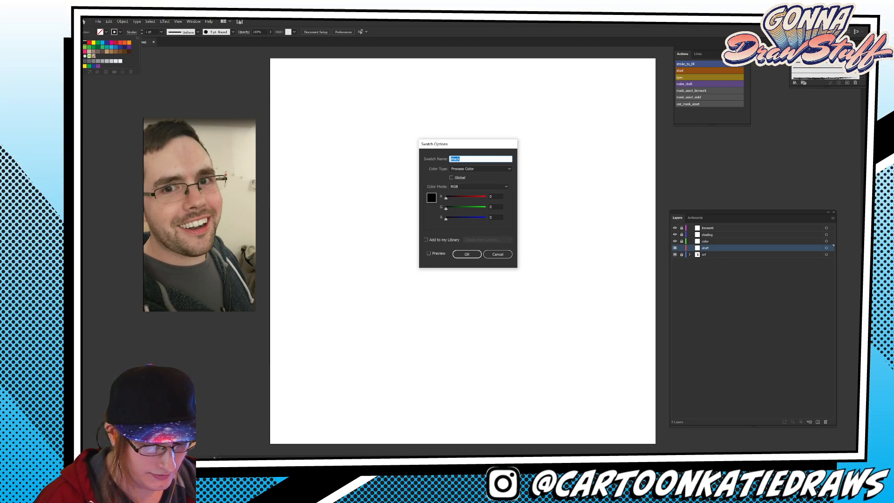
left_click(467, 254)
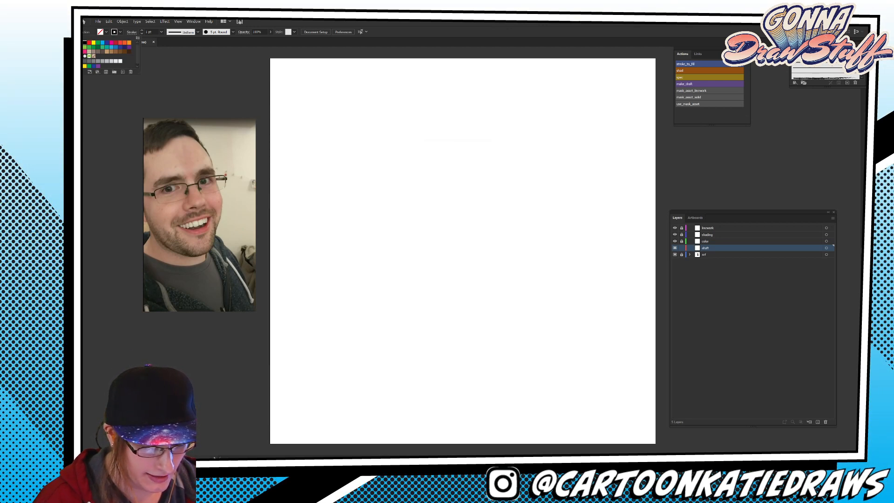
key("Escape")
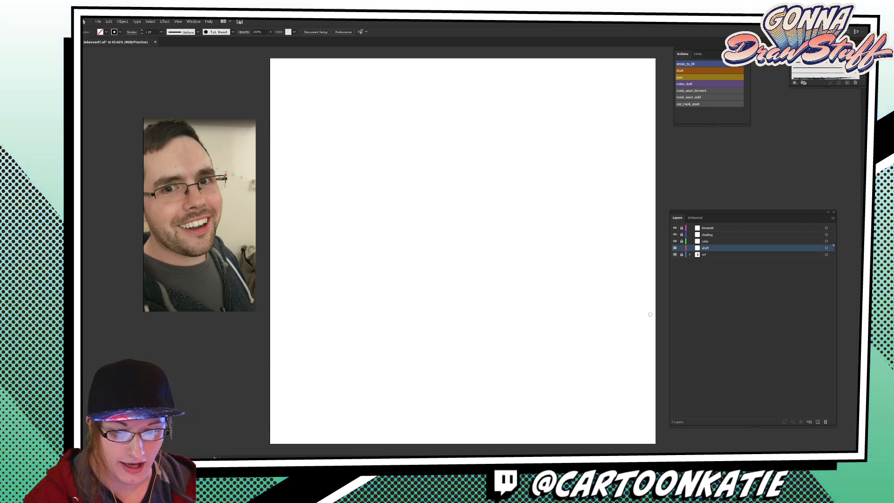
mouse_move(683, 53)
left_mouse_down()
mouse_move(550, 162)
mouse_move(673, 84)
mouse_move(671, 64)
left_mouse_up()
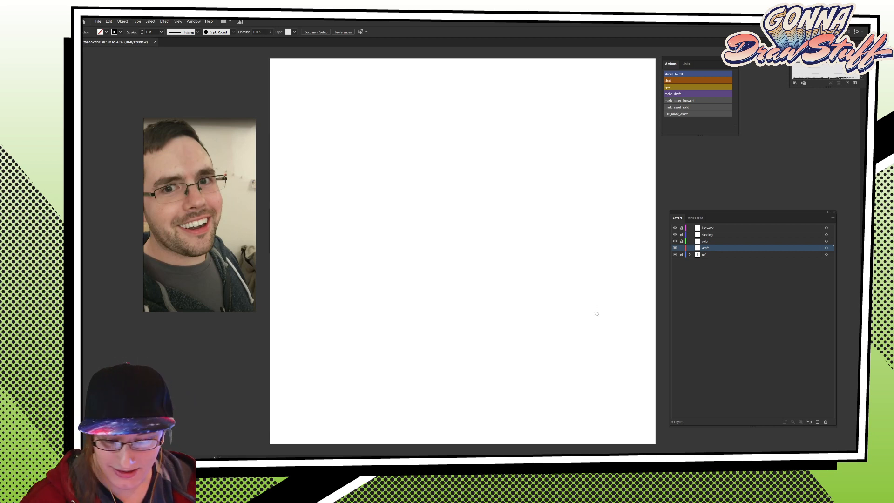
Draw a test arrow pointing at the reference photo, then undo its strokes.
mouse_move(305, 234)
left_mouse_down()
mouse_move(289, 209)
mouse_move(317, 219)
left_mouse_up()
left_click_drag(290, 211, 365, 273)
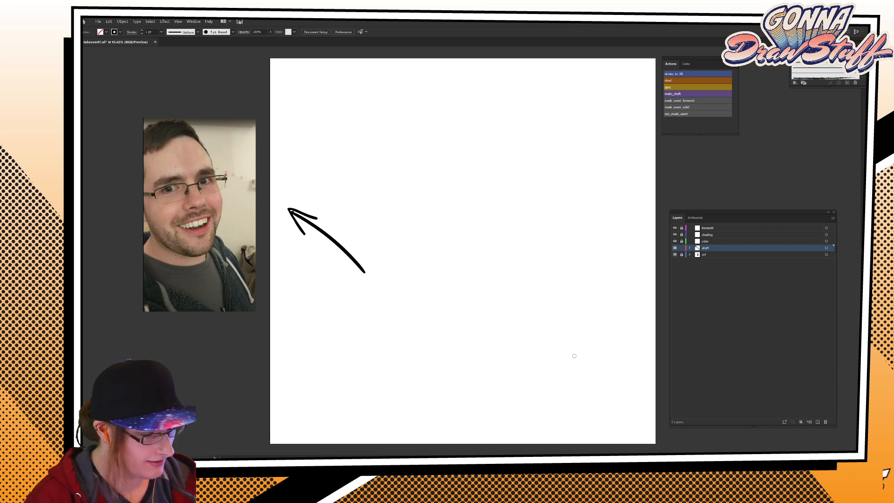
key("ctrl+z")
key("ctrl+z")
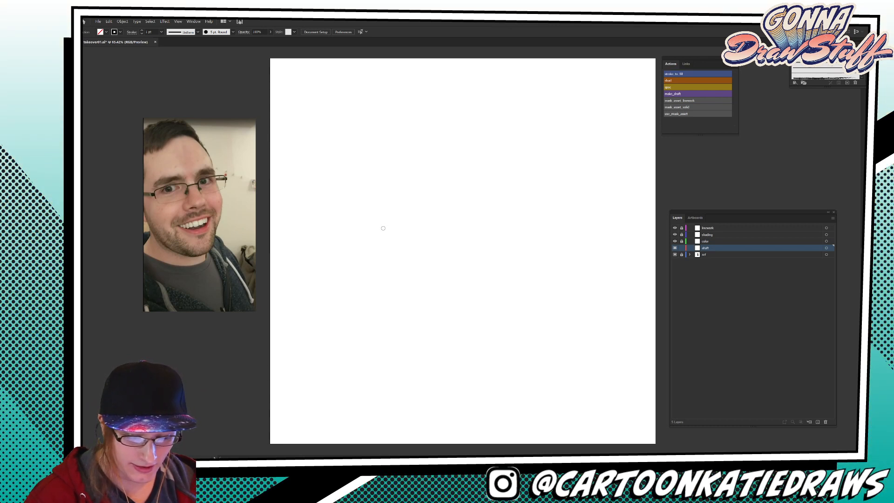
Try a large, tilted head outline across the artboard on the draft layer, with a hairline, brow line and rounded jaw.
left_click_drag(360, 169, 377, 233)
left_click_drag(352, 198, 410, 126)
mouse_move(354, 171)
left_mouse_down()
mouse_move(416, 124)
mouse_move(454, 203)
left_mouse_up()
mouse_move(440, 129)
left_mouse_down()
mouse_move(454, 206)
mouse_move(510, 203)
mouse_move(546, 220)
left_mouse_up()
left_click_drag(372, 253, 427, 343)
left_click_drag(375, 282, 437, 372)
mouse_move(435, 371)
left_mouse_down()
mouse_move(527, 355)
mouse_move(546, 339)
left_mouse_up()
mouse_move(454, 373)
left_mouse_down()
mouse_move(478, 368)
mouse_move(528, 291)
left_mouse_up()
left_click_drag(510, 361, 512, 356)
left_click_drag(558, 221, 503, 369)
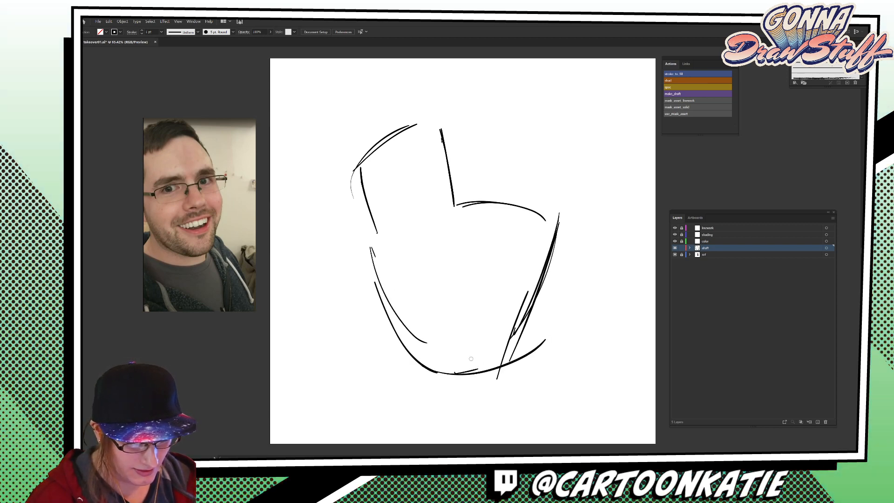
left_click_drag(549, 265, 460, 380)
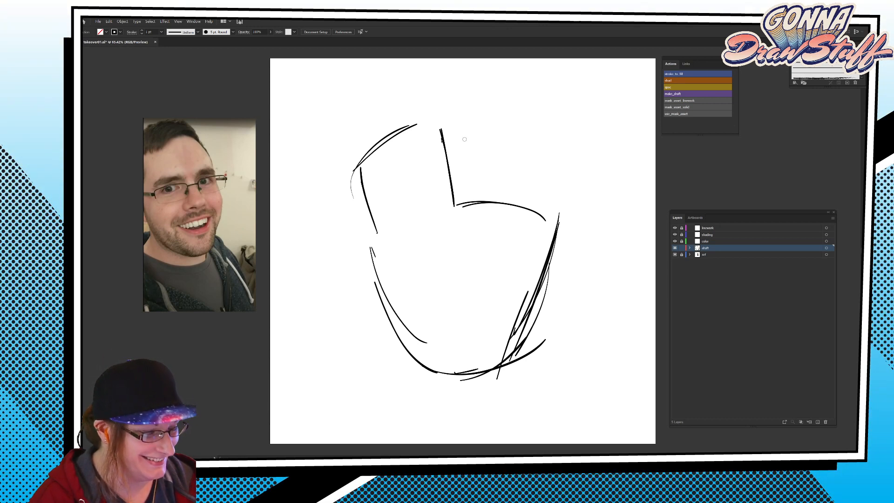
Try an oval nose and loose eye shapes inside the large head outline.
mouse_move(489, 223)
left_mouse_down()
mouse_move(467, 243)
mouse_move(501, 227)
mouse_move(468, 254)
mouse_move(491, 249)
mouse_move(461, 250)
mouse_move(496, 234)
left_mouse_up()
left_click_drag(486, 221, 436, 188)
left_click_drag(457, 227, 444, 200)
mouse_move(483, 187)
left_mouse_down()
mouse_move(465, 196)
mouse_move(517, 216)
left_mouse_up()
left_click_drag(509, 211, 472, 214)
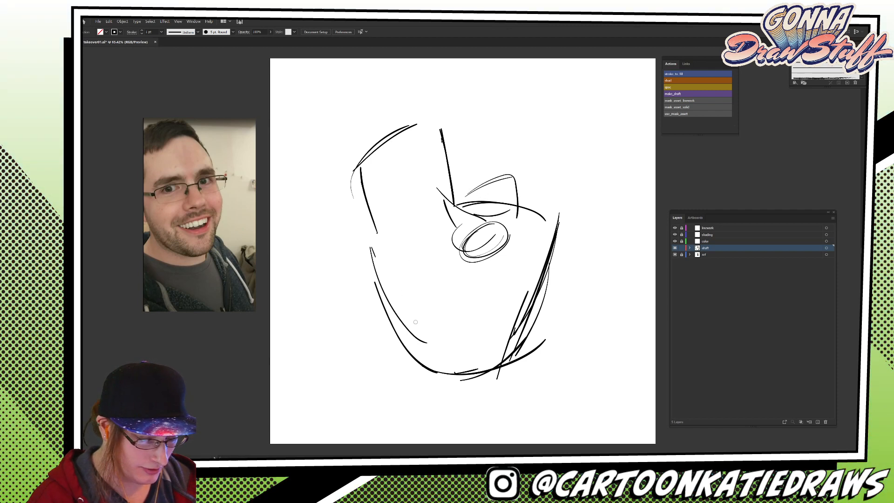
Undo every stroke of the large head sketch to clear the draft layer.
key("ctrl+z")
key("ctrl+z")
key("ctrl+z")
key("ctrl+z")
key("ctrl+z")
key("ctrl+z")
key("ctrl+z")
key("ctrl+z")
key("ctrl+z")
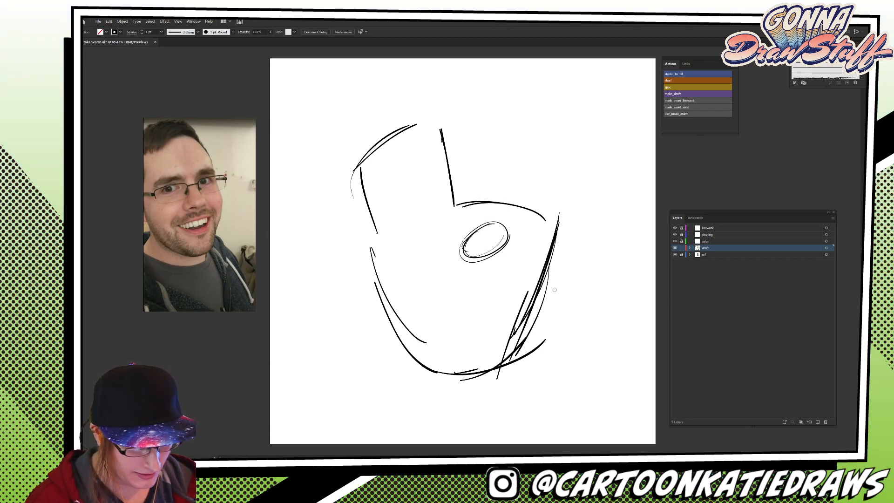
key("ctrl+z")
key("ctrl+z")
key("ctrl+z")
key("ctrl+z")
key("ctrl+z")
key("ctrl+z")
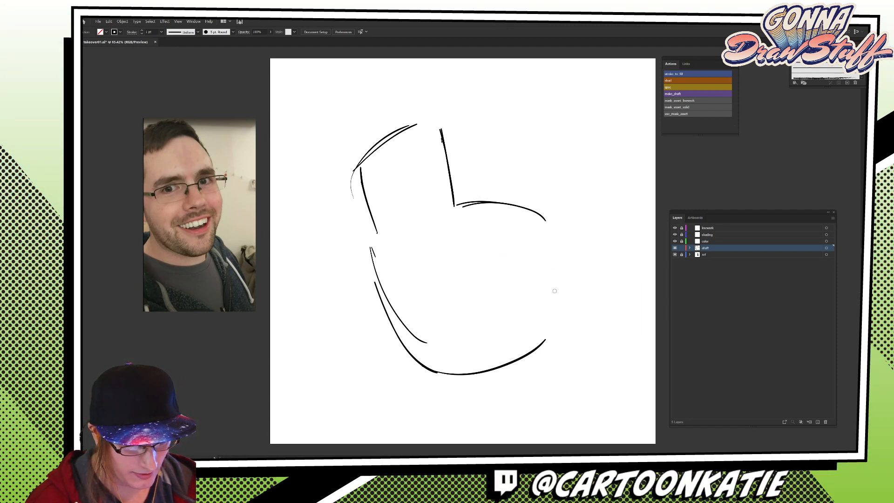
key("ctrl+z")
key("ctrl+z")
key("ctrl+z")
key("ctrl+z")
key("ctrl+z")
key("ctrl+z")
key("ctrl+z")
key("ctrl+z")
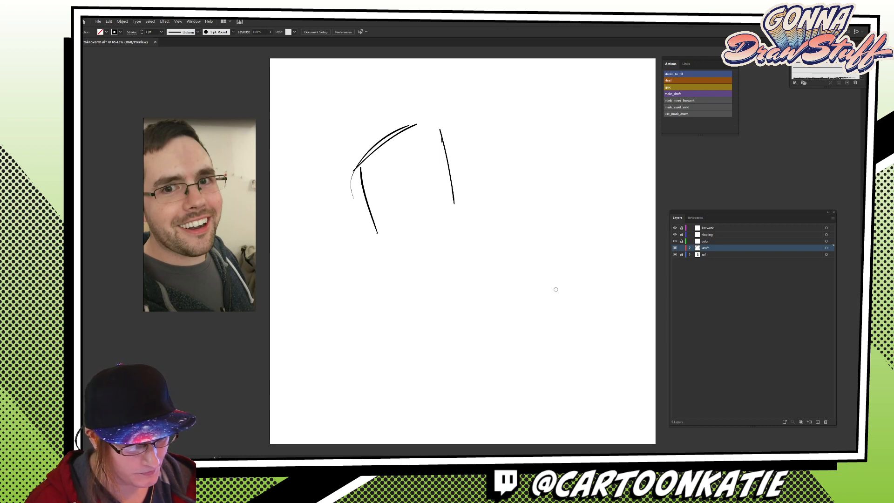
key("ctrl+z")
key("ctrl+z")
key("ctrl+z")
key("ctrl+z")
key("ctrl+z")
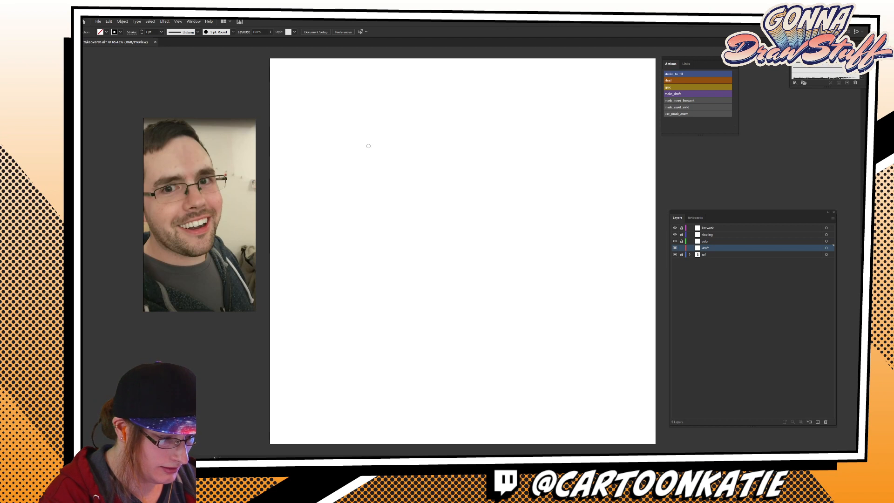
Sketch a small, elongated oval head with loose overlapping strokes in the artboard's upper-left area.
left_click_drag(342, 149, 340, 210)
left_click_drag(346, 133, 347, 224)
mouse_move(334, 164)
left_mouse_down()
mouse_move(339, 202)
mouse_move(360, 239)
left_mouse_up()
mouse_move(347, 220)
left_mouse_down()
mouse_move(409, 223)
mouse_move(414, 165)
left_mouse_up()
mouse_move(419, 220)
left_mouse_down()
mouse_move(416, 158)
mouse_move(414, 170)
left_mouse_up()
mouse_move(404, 113)
left_mouse_down()
mouse_move(417, 140)
mouse_move(338, 150)
left_mouse_up()
mouse_move(351, 121)
left_mouse_down()
mouse_move(382, 106)
mouse_move(407, 122)
left_mouse_up()
mouse_move(383, 97)
left_mouse_down()
mouse_move(417, 147)
mouse_move(347, 125)
left_mouse_up()
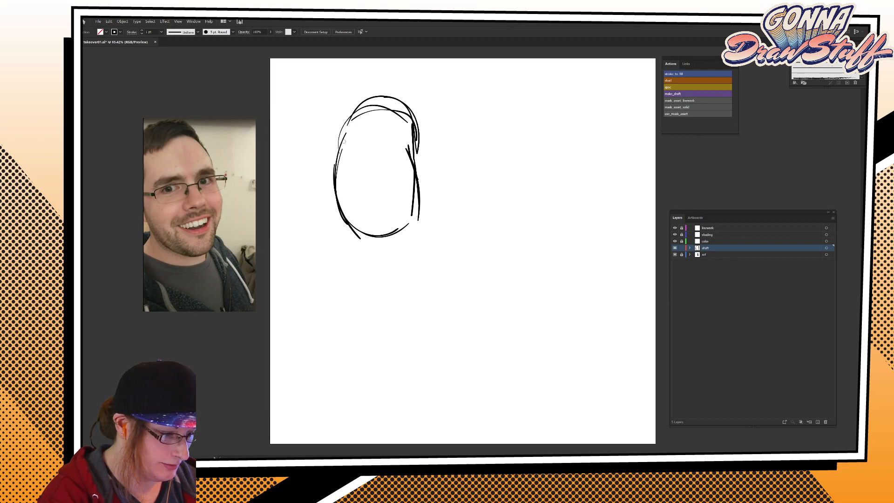
Sketch swept-back hair on top of the small head and fill it with dense hatching strokes.
mouse_move(405, 99)
left_mouse_down()
mouse_move(347, 127)
mouse_move(402, 91)
left_mouse_up()
left_click_drag(354, 97, 412, 88)
left_click_drag(339, 126, 378, 85)
left_click_drag(356, 92, 410, 83)
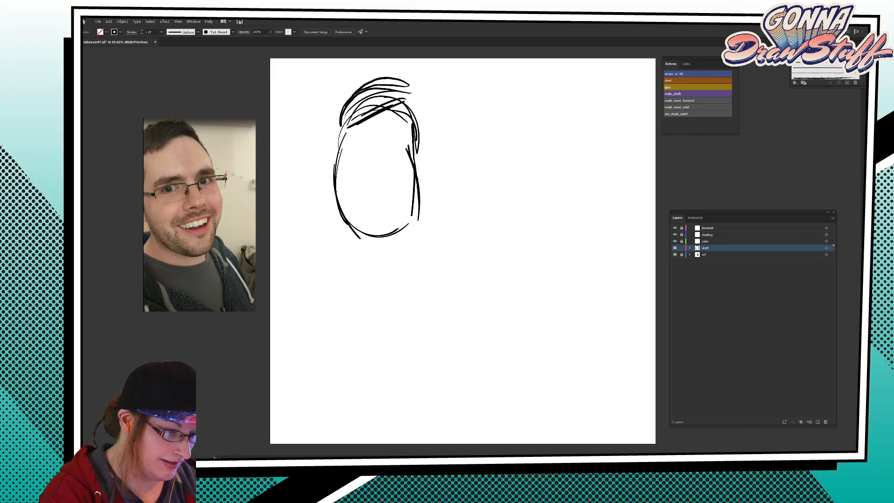
left_click_drag(341, 114, 390, 87)
left_click_drag(352, 102, 374, 92)
left_click_drag(342, 123, 385, 99)
left_click_drag(360, 108, 384, 92)
left_click_drag(346, 123, 395, 100)
left_click_drag(370, 119, 389, 114)
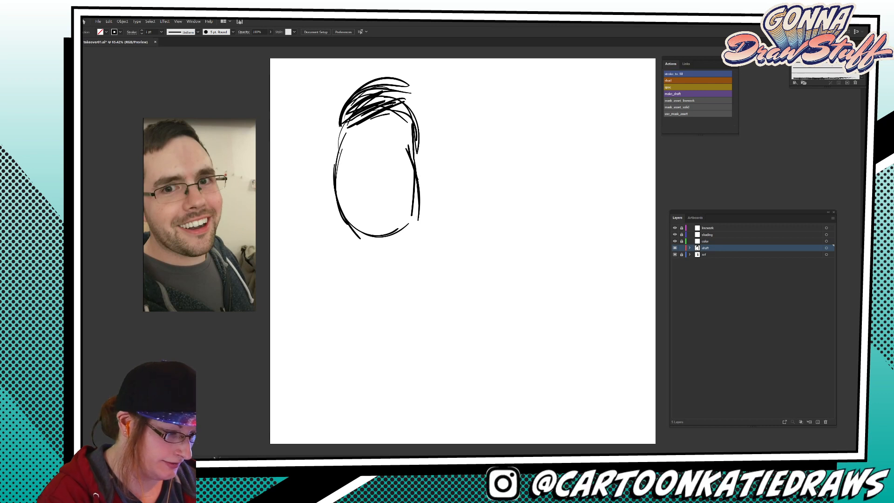
Draw two round eyes on the small head, redo them farther apart, and add thick slanted eyebrows above.
left_click_drag(366, 157, 395, 157)
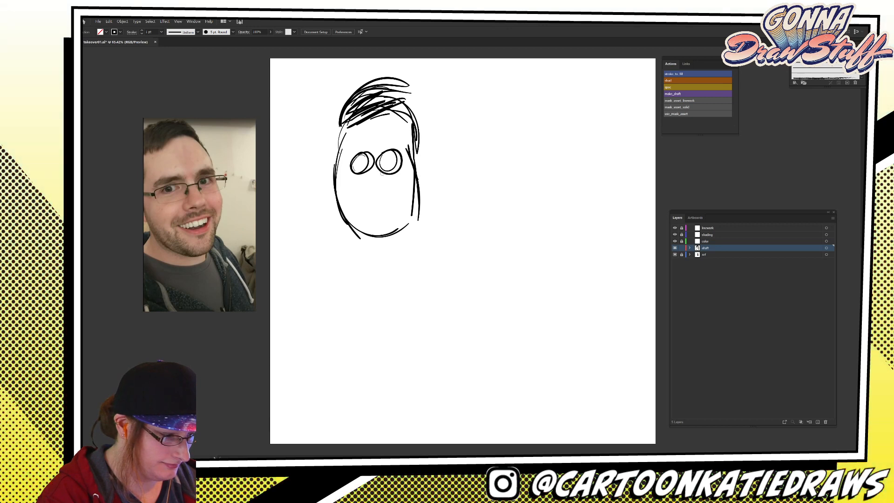
key("ctrl+z")
key("ctrl+z")
mouse_move(367, 158)
left_mouse_down()
mouse_move(371, 165)
mouse_move(360, 150)
left_mouse_up()
mouse_move(389, 152)
left_mouse_down()
mouse_move(383, 164)
mouse_move(408, 160)
mouse_move(362, 145)
mouse_move(410, 138)
left_mouse_up()
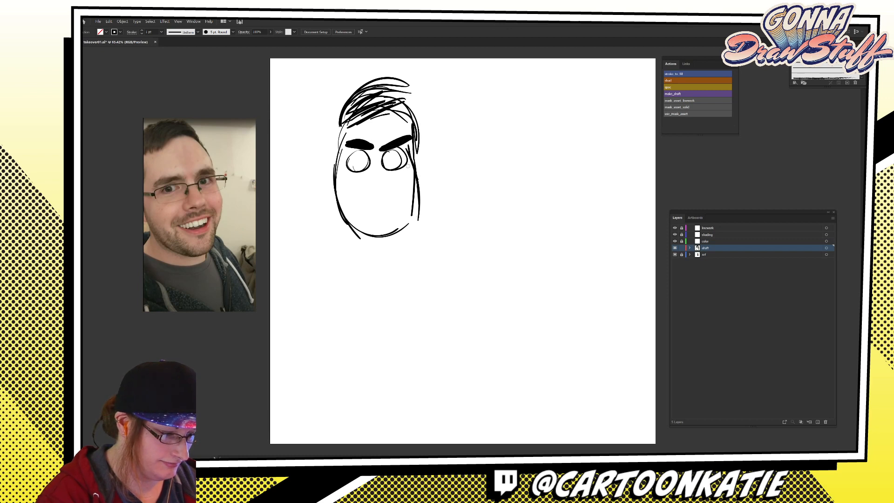
Add the facial features to the small head: a toothy upper lip, oval nose, rectangular glasses and pupils.
left_click_drag(356, 190, 396, 194)
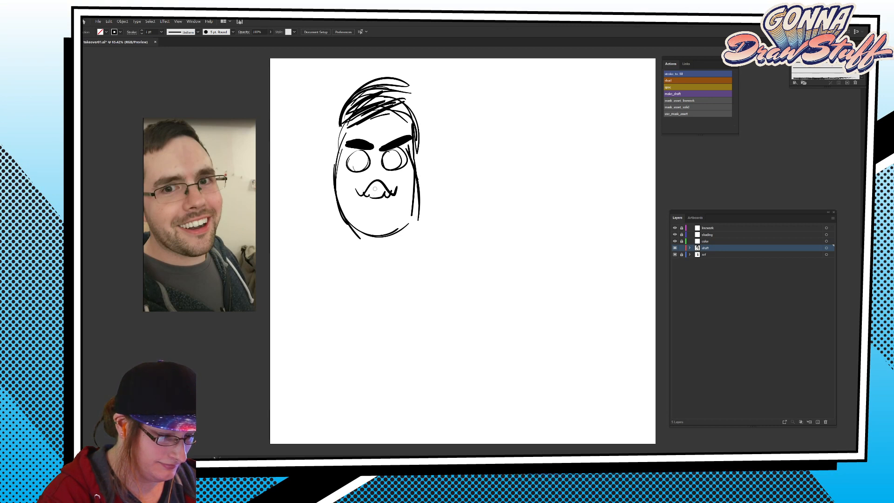
mouse_move(382, 175)
left_mouse_down()
mouse_move(390, 164)
mouse_move(374, 171)
left_mouse_up()
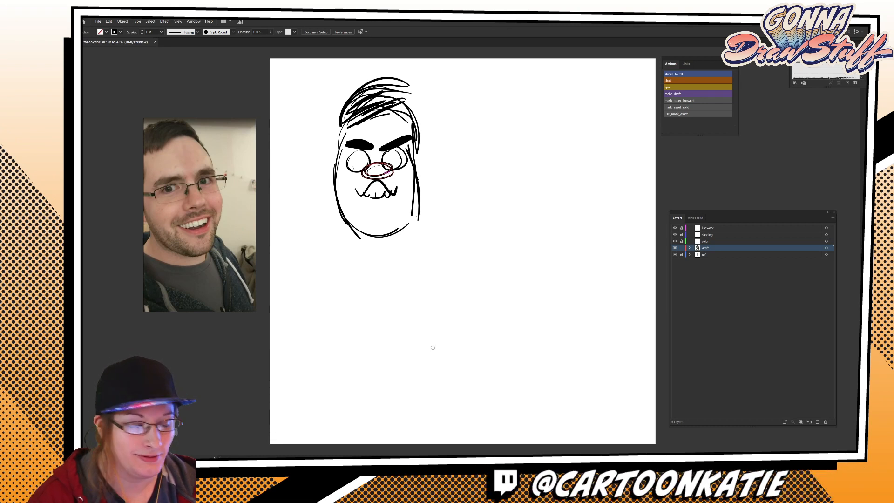
mouse_move(376, 154)
left_mouse_down()
mouse_move(333, 153)
mouse_move(426, 151)
left_mouse_up()
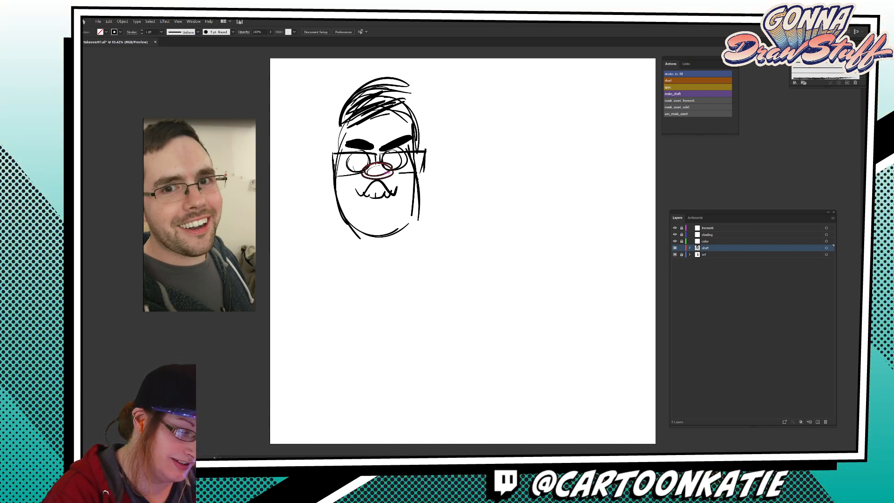
left_click_drag(392, 157, 390, 160)
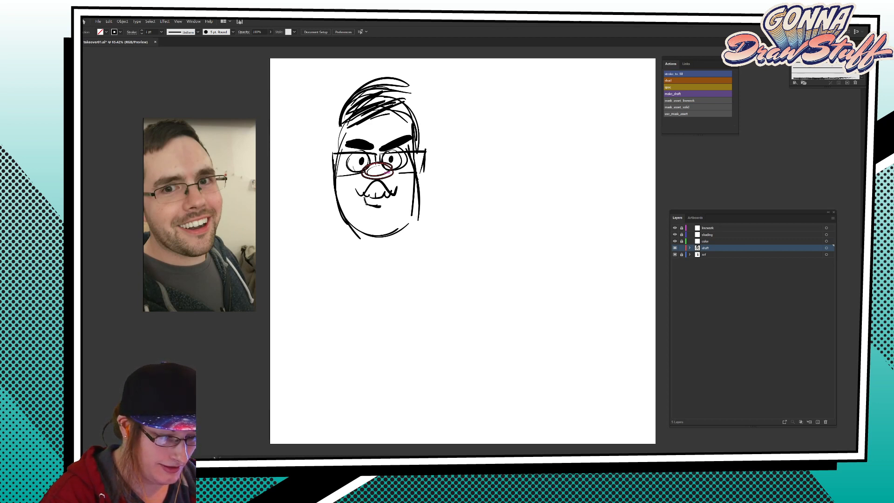
Detail the open mouth with a lower lip, surrounding moustache and cheek lines, and undo the trial chin strokes.
left_click_drag(391, 195, 380, 205)
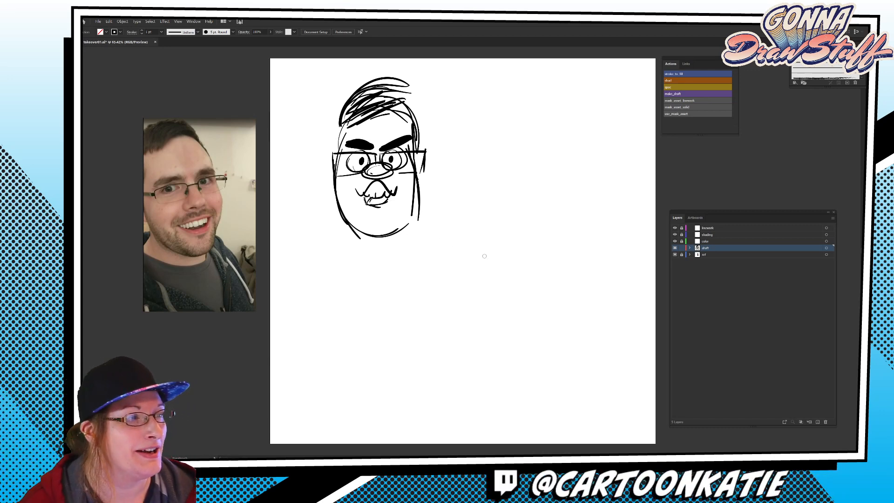
left_click_drag(398, 183, 409, 186)
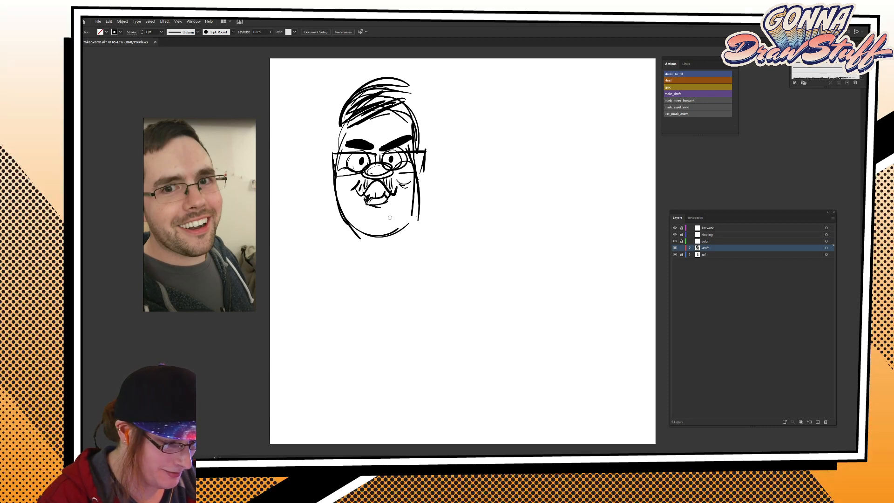
left_click_drag(366, 208, 388, 204)
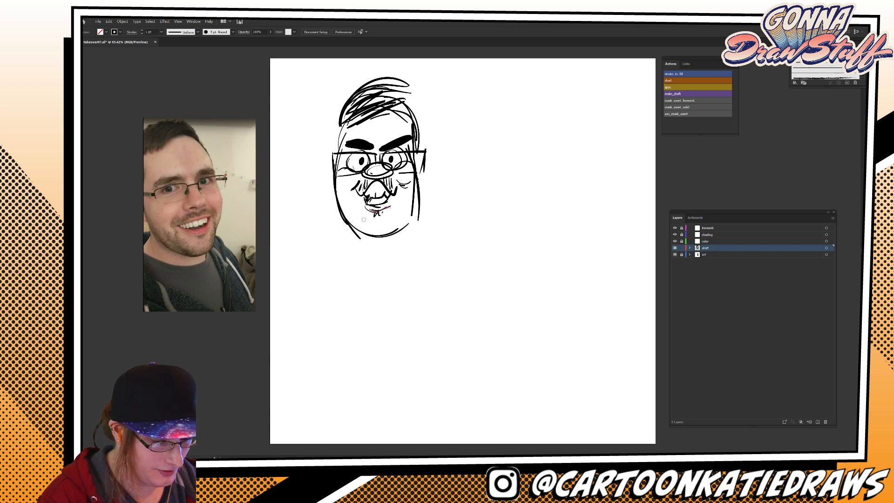
left_click_drag(397, 217, 392, 236)
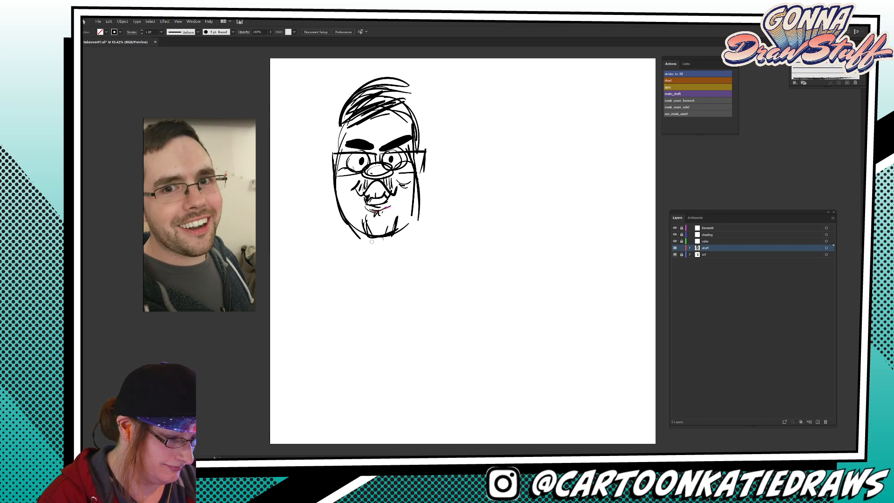
key("ctrl+z")
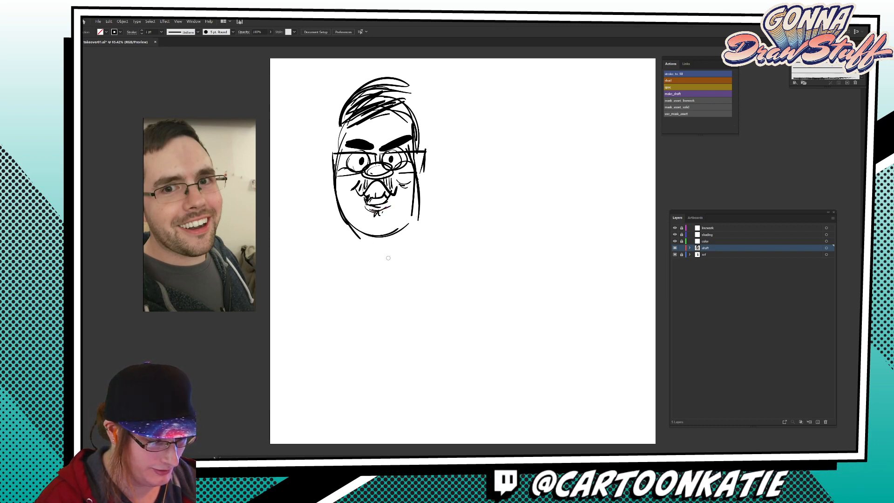
Add short stubble strokes along the jaw and chin, and darken the hair on the head's right side.
left_click_drag(360, 218, 354, 224)
left_click_drag(362, 221, 362, 232)
left_click_drag(363, 228, 393, 238)
mouse_move(400, 204)
left_mouse_down()
mouse_move(402, 215)
mouse_move(355, 220)
mouse_move(354, 212)
left_mouse_up()
left_click_drag(340, 215, 347, 203)
left_click_drag(413, 212, 416, 217)
left_click_drag(407, 209, 416, 216)
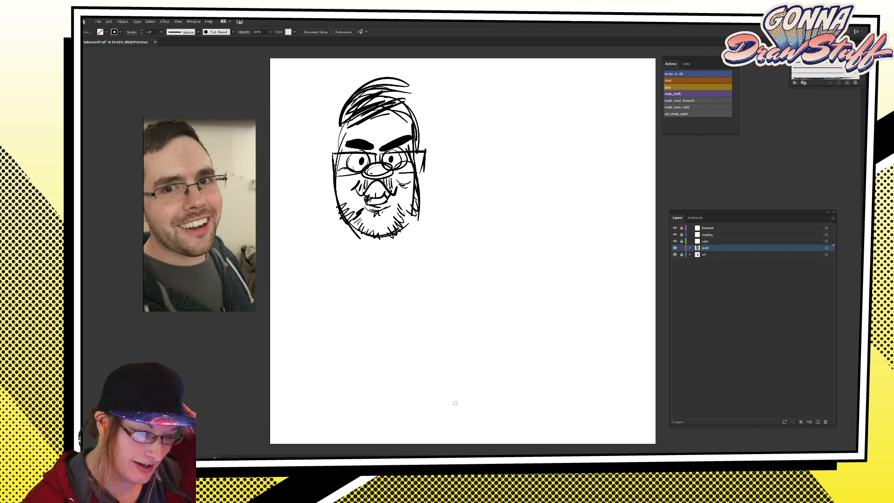
mouse_move(405, 106)
left_mouse_down()
mouse_move(413, 94)
mouse_move(421, 107)
mouse_move(424, 142)
left_mouse_up()
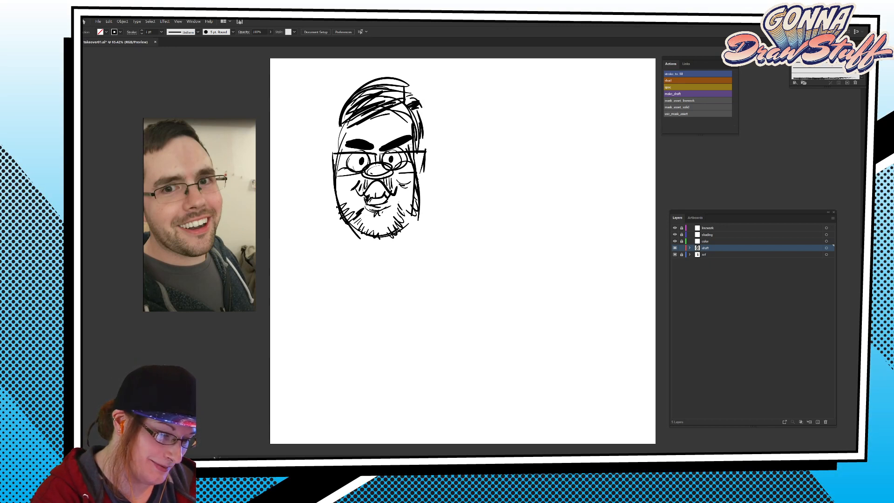
Try large rounded ears on both sides of the small head, then undo them.
mouse_move(333, 175)
left_mouse_down()
mouse_move(334, 195)
mouse_move(342, 191)
left_mouse_up()
left_click_drag(324, 175, 325, 187)
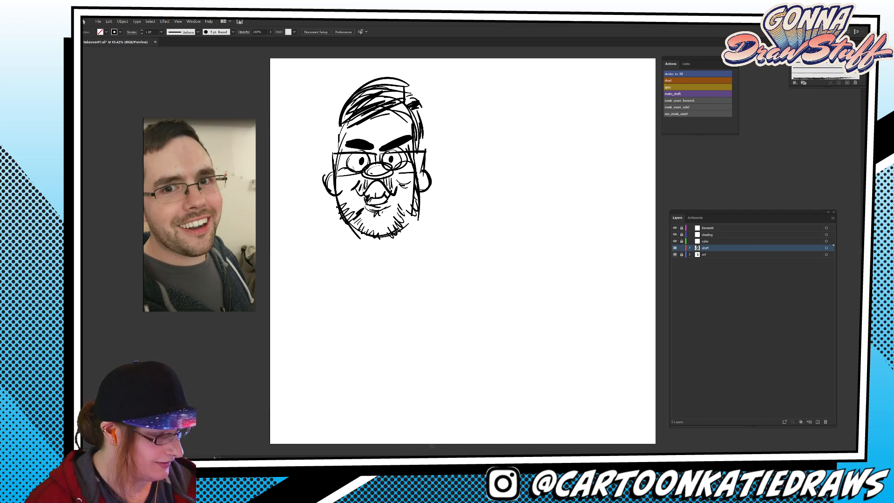
key("ctrl+z")
key("ctrl+z")
key("ctrl+z")
key("ctrl+z")
key("ctrl+z")
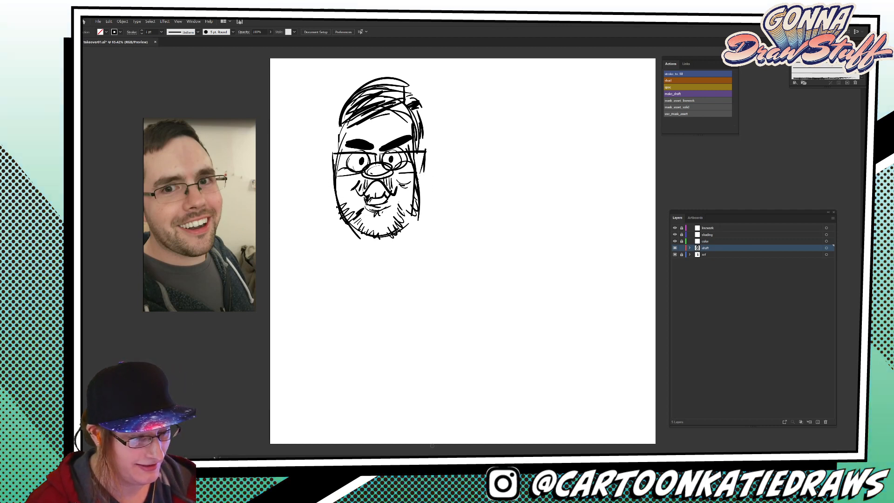
Draw small ears on both sides of the head and add hair strokes at the left temple.
left_click_drag(419, 173, 420, 183)
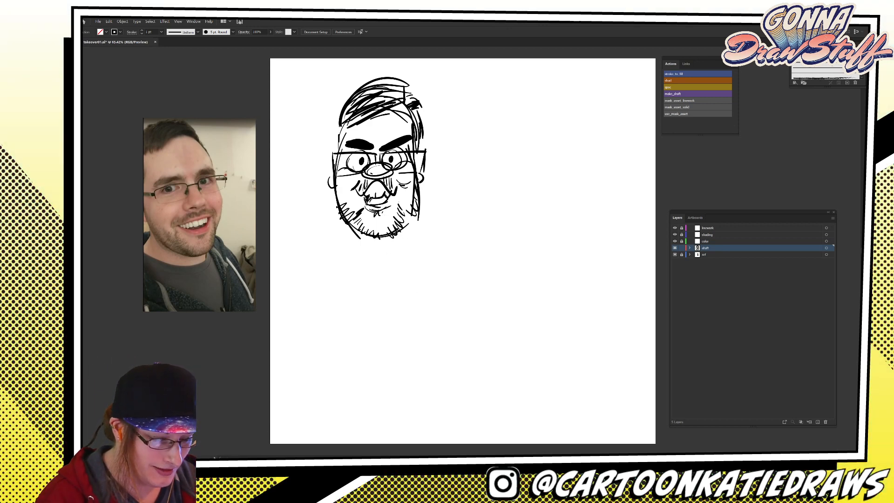
left_click_drag(343, 110, 331, 123)
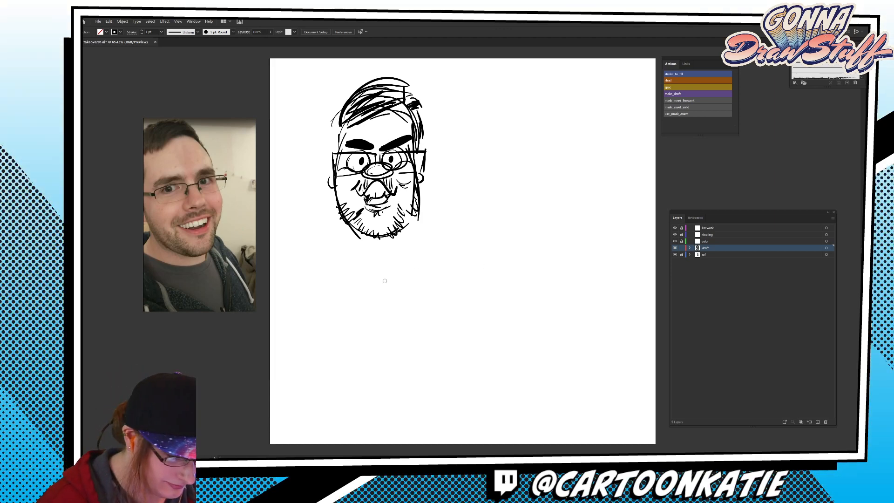
Sketch a small round fist below the jaw with rough chopstick lines crossing it, undoing the stray strokes.
mouse_move(335, 241)
left_mouse_down()
mouse_move(322, 263)
mouse_move(352, 253)
mouse_move(336, 241)
mouse_move(350, 257)
left_mouse_up()
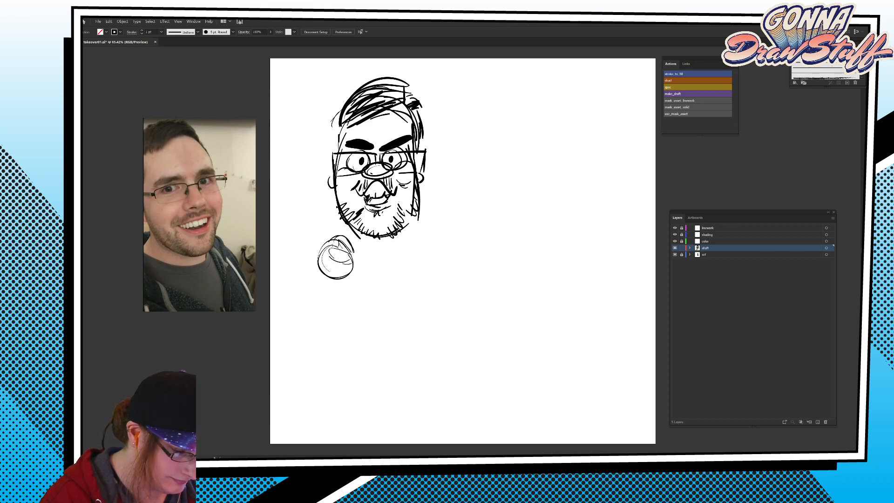
mouse_move(351, 258)
left_mouse_down()
mouse_move(313, 223)
mouse_move(373, 282)
left_mouse_up()
mouse_move(329, 215)
left_mouse_down()
mouse_move(361, 267)
mouse_move(355, 257)
left_mouse_up()
left_click_drag(324, 215, 365, 280)
key("ctrl+z")
key("ctrl+z")
key("ctrl+z")
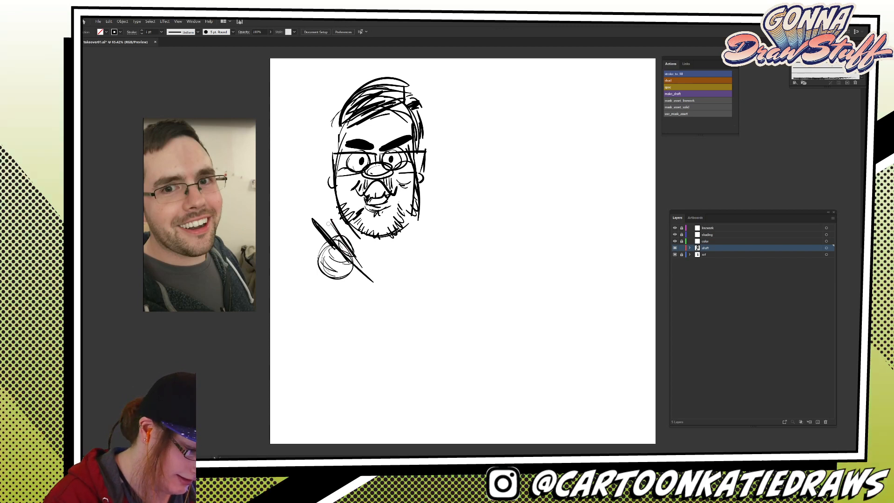
Add the second chopstick through the fist and thicken the outlines of the fingers and hand.
left_click_drag(328, 218, 360, 280)
left_click_drag(336, 234, 363, 277)
mouse_move(319, 209)
left_mouse_down()
mouse_move(342, 245)
mouse_move(359, 253)
mouse_move(353, 232)
mouse_move(322, 255)
left_mouse_up()
mouse_move(326, 251)
left_mouse_down()
mouse_move(348, 266)
mouse_move(347, 280)
left_mouse_up()
left_click_drag(341, 279, 355, 267)
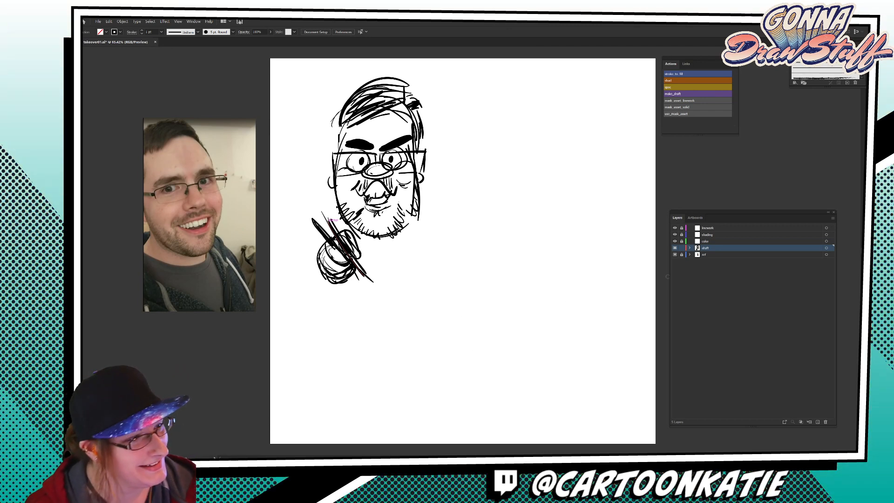
Draw a wavy noodle strand hanging from the chopsticks and a wide round bowl with an elliptical rim beneath it.
left_click_drag(369, 262, 375, 307)
left_click_drag(444, 317, 342, 312)
mouse_move(454, 298)
left_mouse_down()
mouse_move(374, 310)
mouse_move(387, 289)
mouse_move(414, 288)
mouse_move(347, 318)
left_mouse_up()
key("ctrl+z")
mouse_move(336, 309)
left_mouse_down()
mouse_move(375, 313)
mouse_move(410, 291)
left_mouse_up()
left_click_drag(346, 324, 351, 345)
mouse_move(332, 313)
left_mouse_down()
mouse_move(362, 355)
mouse_move(381, 354)
mouse_move(408, 341)
mouse_move(424, 325)
left_mouse_up()
left_click_drag(430, 309, 406, 343)
left_click_drag(347, 325, 421, 330)
left_click_drag(430, 311, 348, 345)
left_click_drag(419, 329, 377, 353)
left_click_drag(334, 313, 387, 318)
left_click_drag(340, 299, 418, 298)
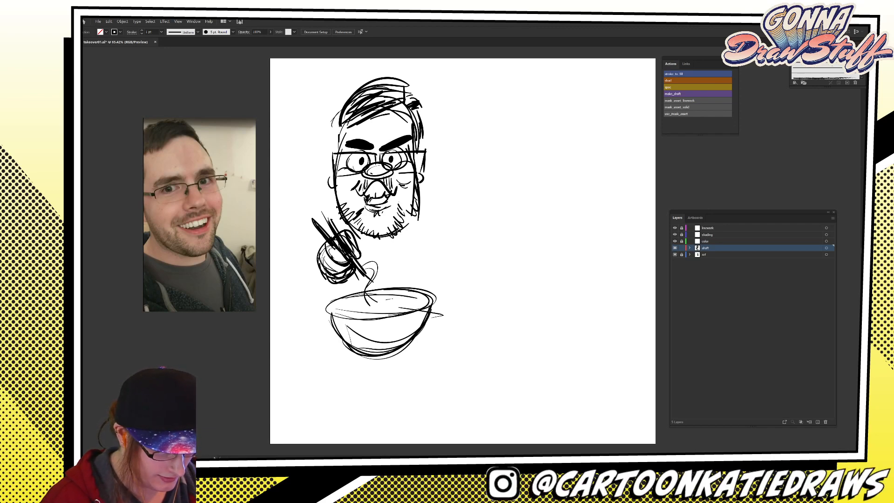
Fill the bowl with scribbled noodles, darken its rim and sides, and add curved bands across its body.
mouse_move(355, 311)
left_mouse_down()
mouse_move(394, 303)
mouse_move(401, 293)
mouse_move(395, 304)
mouse_move(410, 294)
mouse_move(402, 298)
mouse_move(416, 306)
mouse_move(385, 298)
mouse_move(364, 295)
left_mouse_up()
mouse_move(343, 308)
left_mouse_down()
mouse_move(393, 315)
mouse_move(416, 301)
left_mouse_up()
left_click_drag(332, 316, 360, 346)
mouse_move(386, 354)
left_mouse_down()
mouse_move(437, 301)
mouse_move(427, 312)
left_mouse_up()
left_click_drag(349, 317, 429, 309)
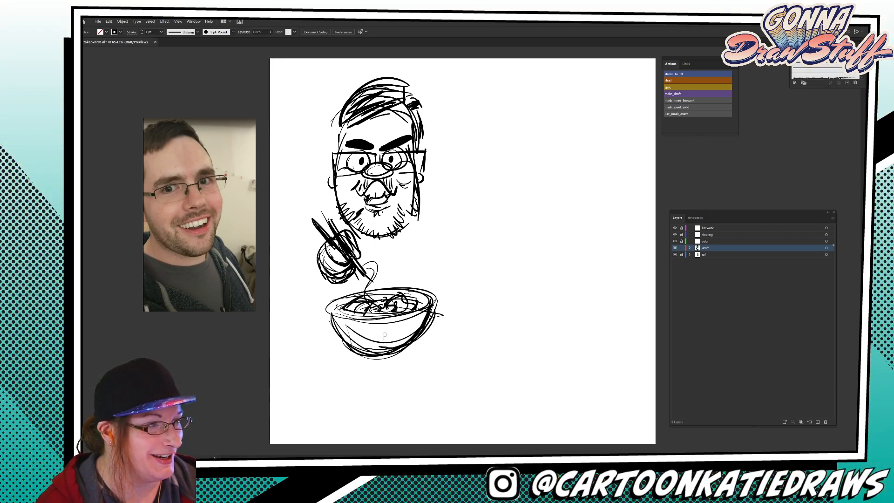
left_click_drag(360, 336, 420, 326)
mouse_move(341, 325)
left_mouse_down()
mouse_move(427, 314)
mouse_move(382, 324)
mouse_move(420, 319)
left_mouse_up()
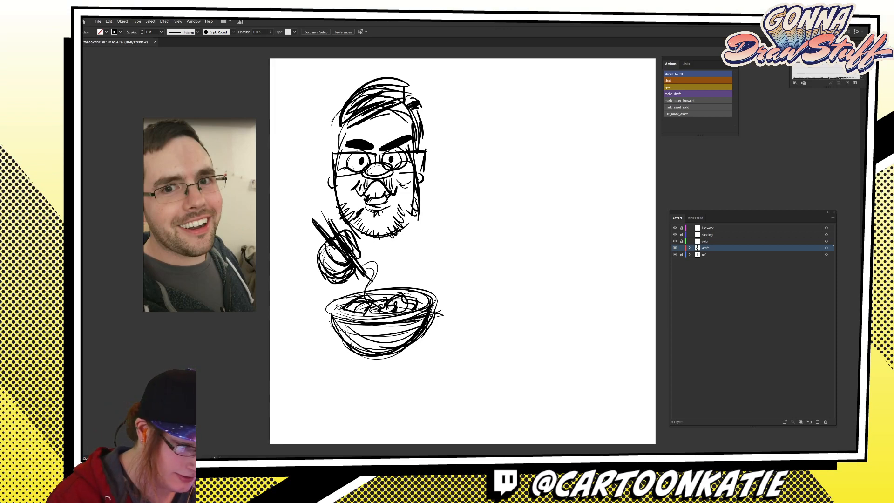
Scale the entire sketch up proportionally until it nearly fills the artboard's height.
key("ctrl+a")
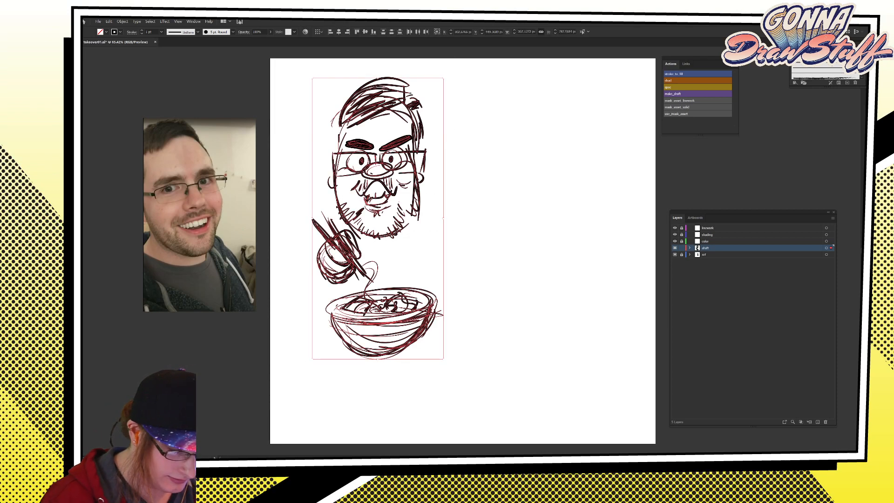
left_click_drag(443, 359, 559, 433)
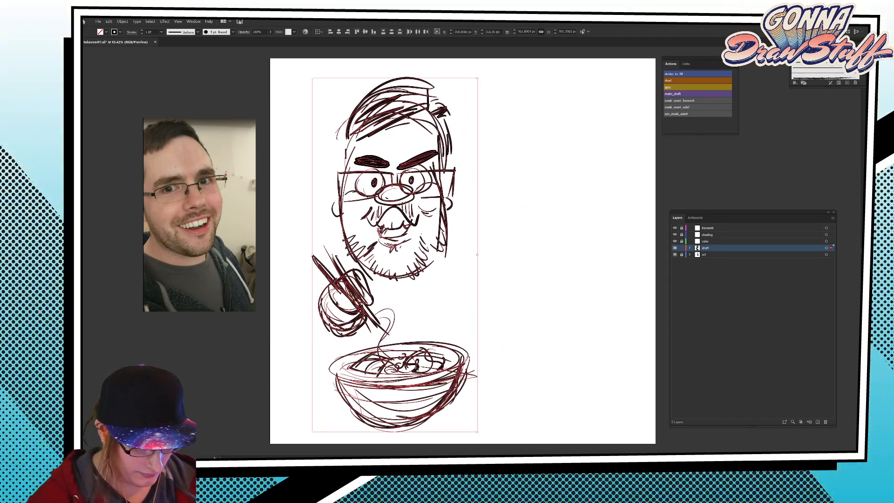
left_click_drag(476, 63, 421, 279)
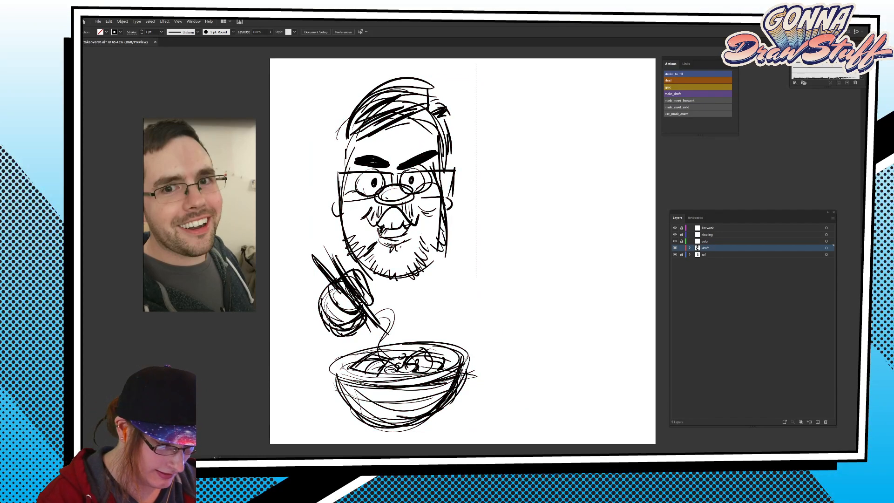
left_click_drag(373, 242, 372, 243)
Group the strokes of the hand with chopsticks and move the group left, away from the jaw.
left_click_drag(308, 268, 360, 328)
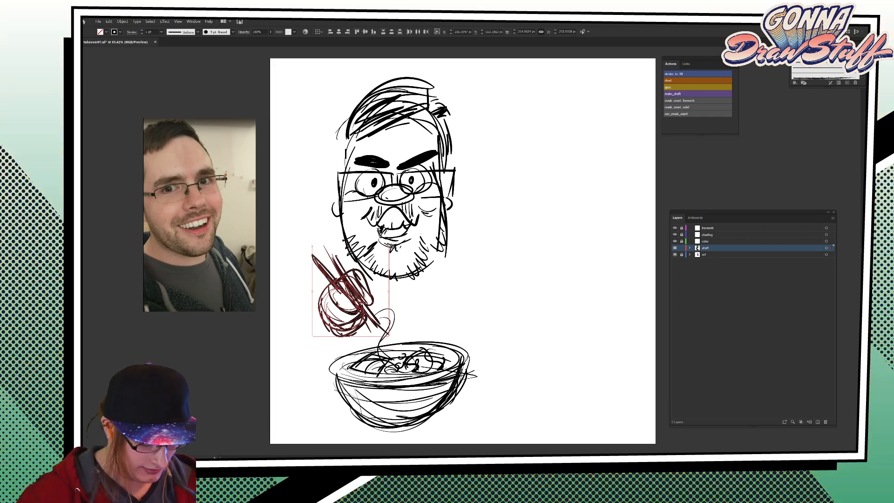
key("b")
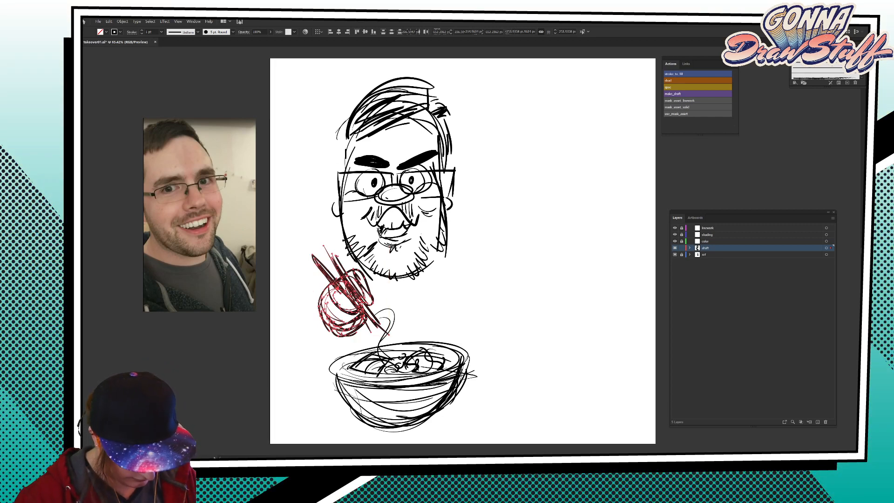
key("v")
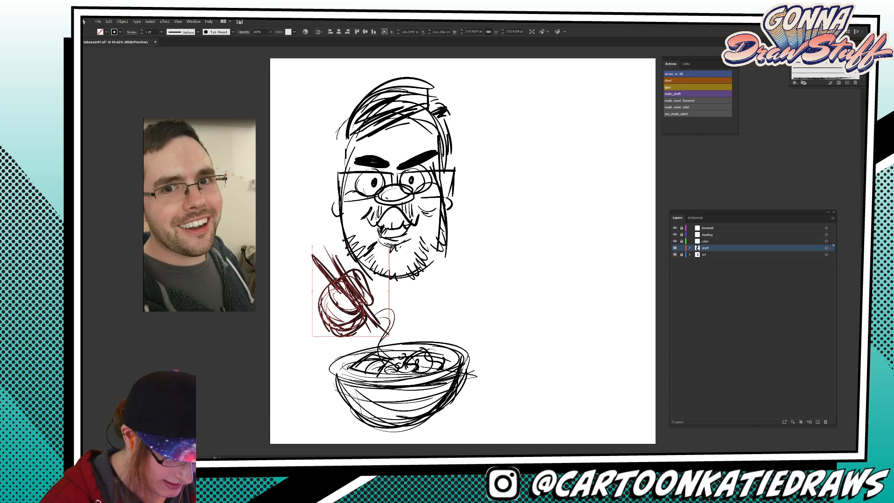
left_click_drag(373, 291, 342, 287)
Group the bowl's strokes with the noodle strand, and group all the head's strokes separately.
mouse_move(325, 429)
left_mouse_down()
mouse_move(339, 366)
mouse_move(498, 333)
left_mouse_up()
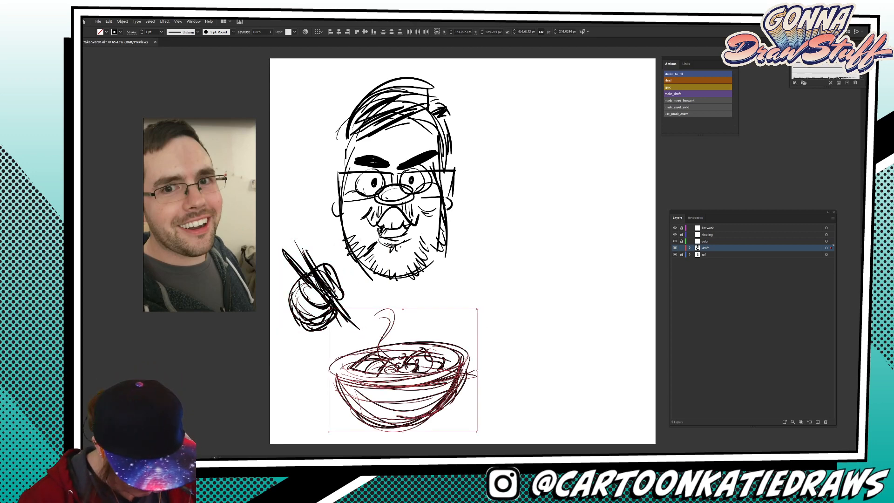
key("a")
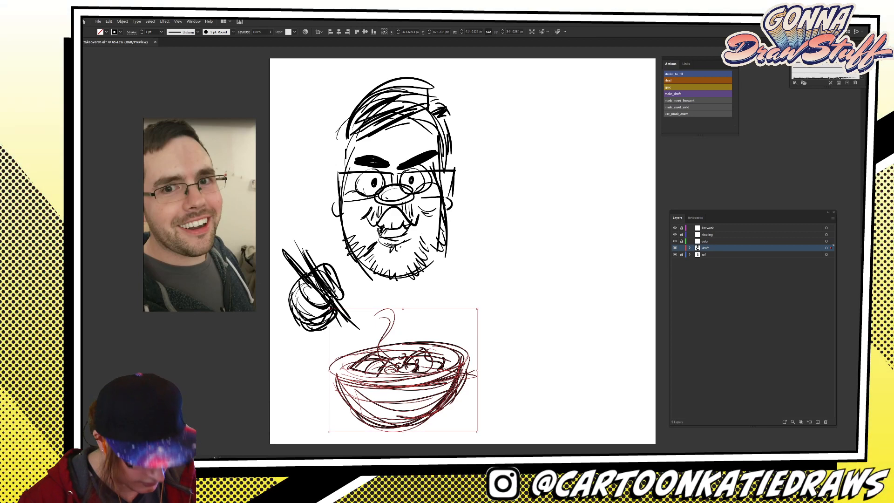
key("v")
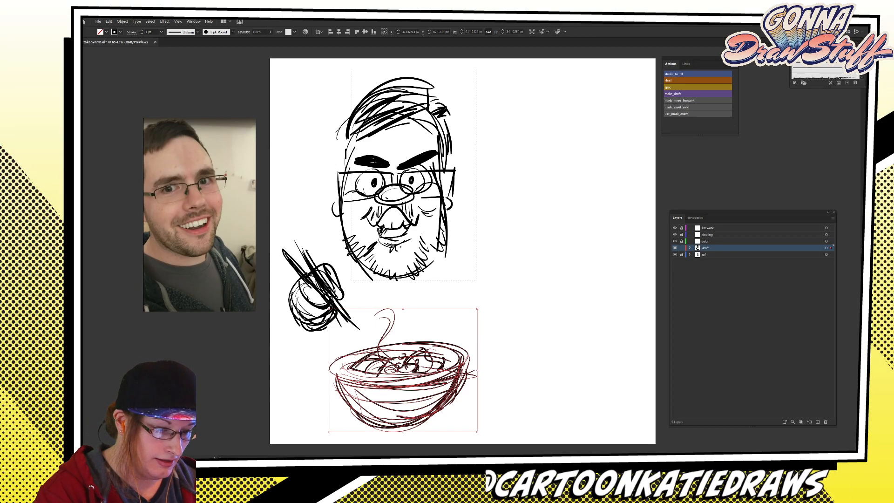
key("ctrl+a")
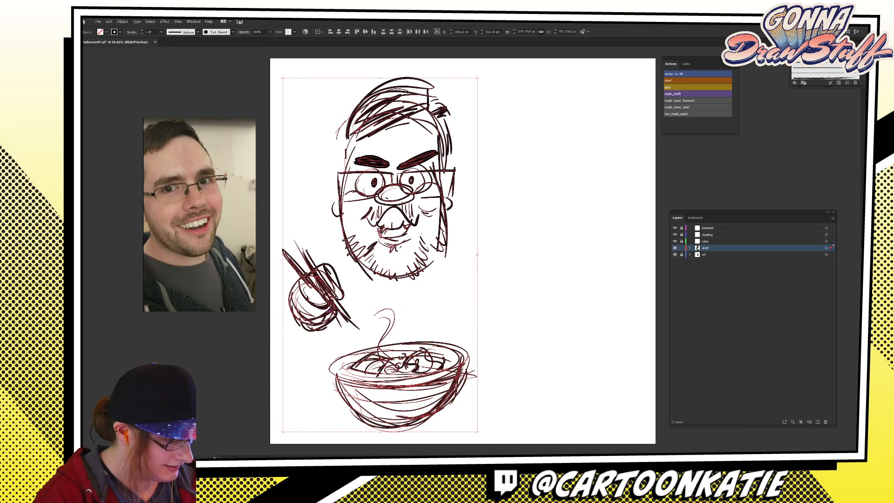
left_click(323, 298, "shift")
left_click(368, 371, "shift")
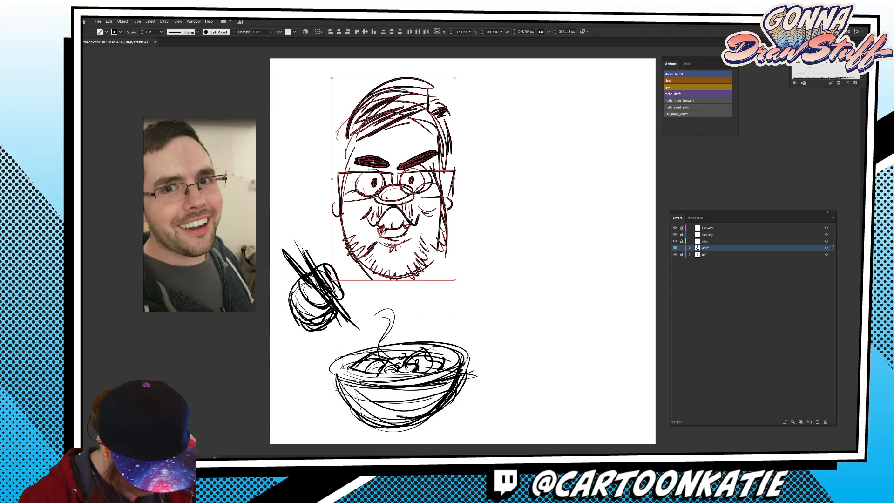
key("ctrl+g")
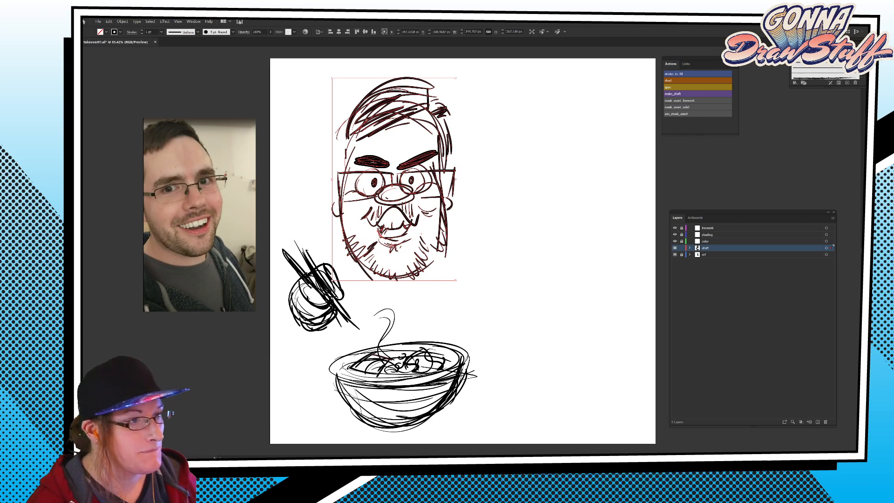
Move the head group right and enlarge it, and shift the bowl beneath it with a slight tilt.
left_click_drag(446, 247, 460, 240)
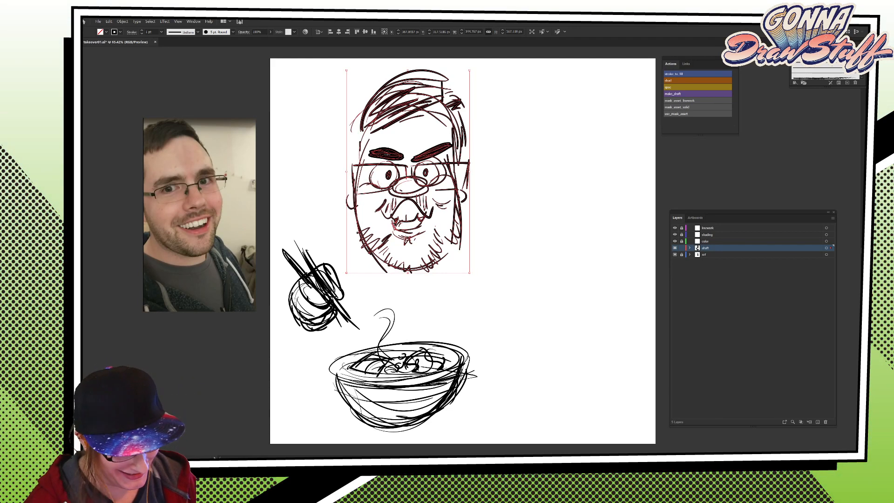
mouse_move(469, 273)
left_mouse_down()
mouse_move(506, 309)
mouse_move(510, 256)
left_mouse_up()
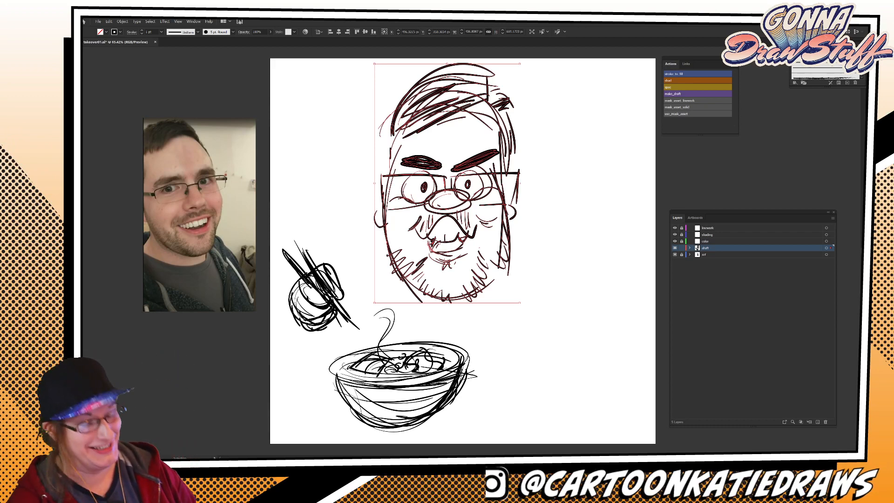
left_click(463, 376)
left_click_drag(463, 376, 524, 380)
left_click_drag(541, 306, 548, 313)
Enlarge the hand with chopsticks, rotate it counterclockwise, and move it slightly right so the chopsticks point toward the bowl.
left_click_drag(278, 236, 384, 358)
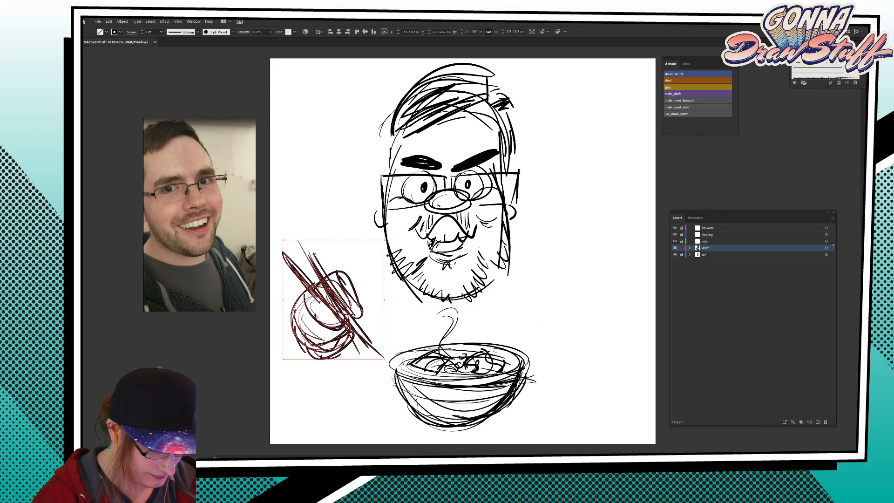
left_click_drag(281, 238, 269, 255)
left_click_drag(333, 300, 352, 303)
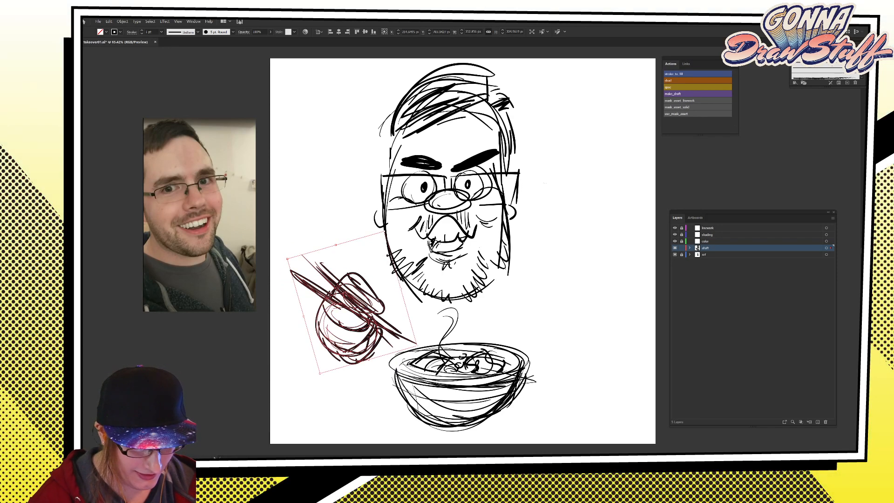
Centre the head horizontally on the artboard, and nudge the bowl and the chopstick hand right to match.
left_click(508, 242)
left_click_drag(508, 243, 515, 243)
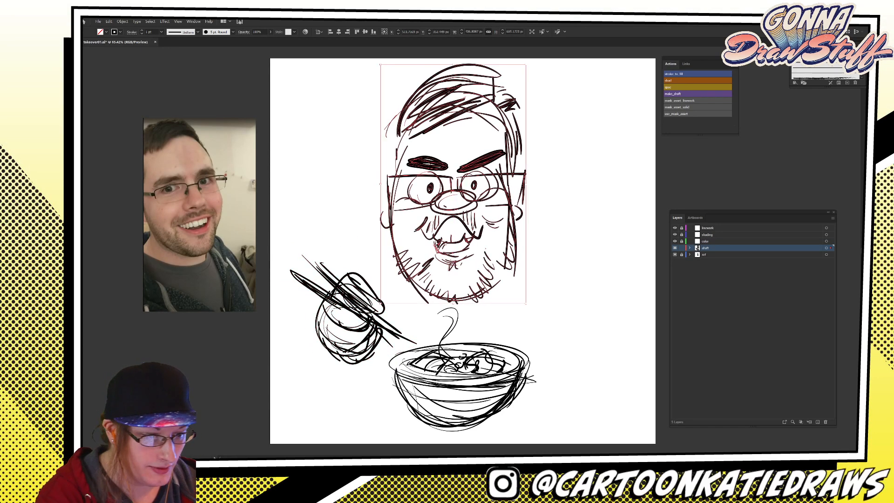
left_click(339, 31)
left_click(465, 385)
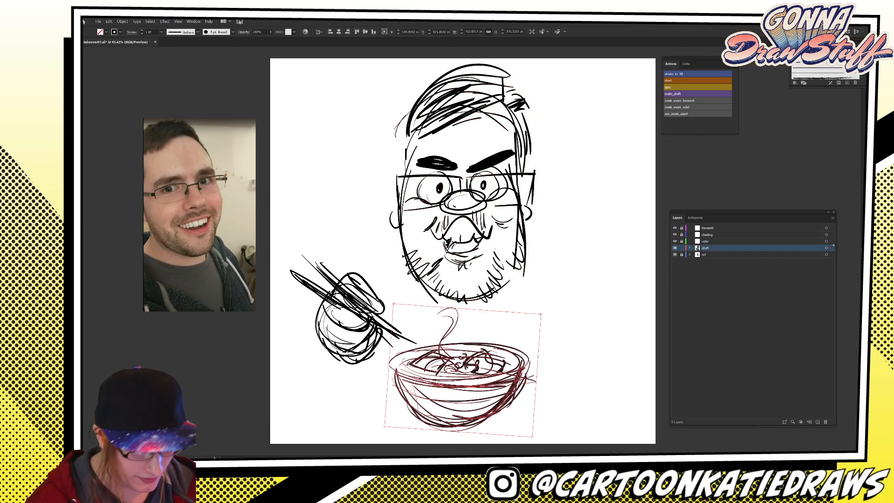
left_click_drag(519, 381, 526, 381)
left_click_drag(366, 334, 376, 330)
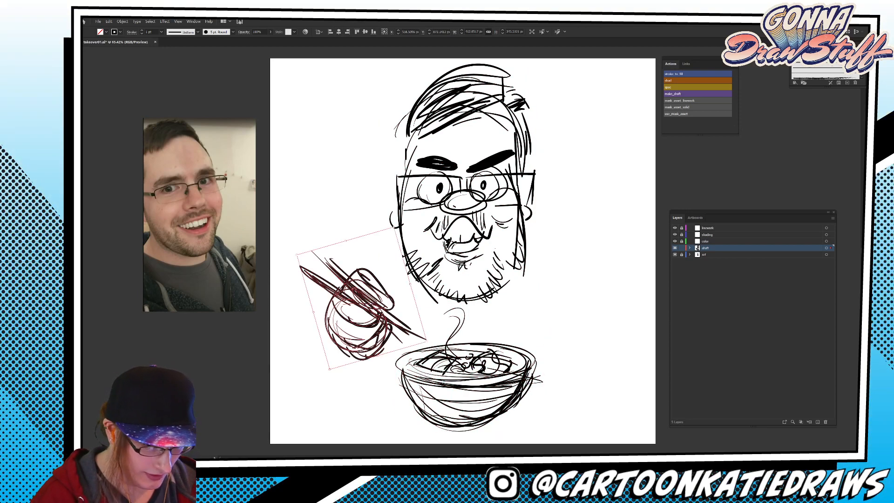
Lower the opacity of the whole rough sketch to about 10% and deselect it.
scroll(446, 252, "right", 5)
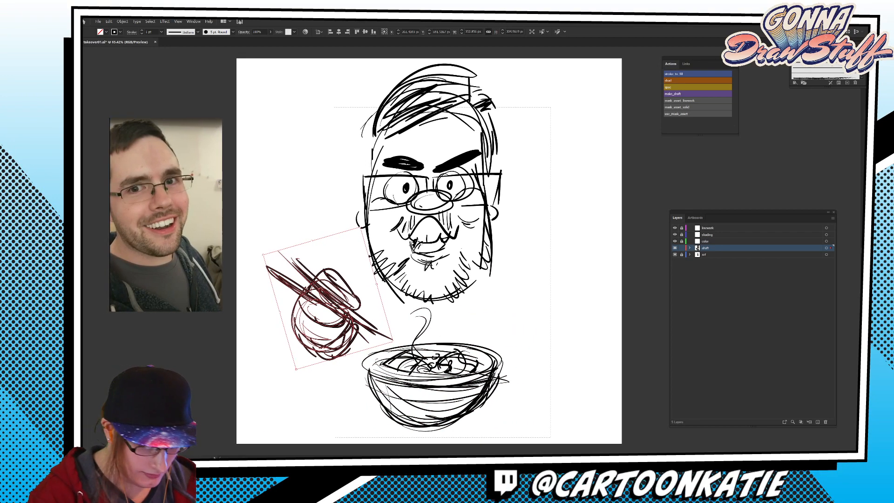
key("ctrl+a")
left_click(271, 32)
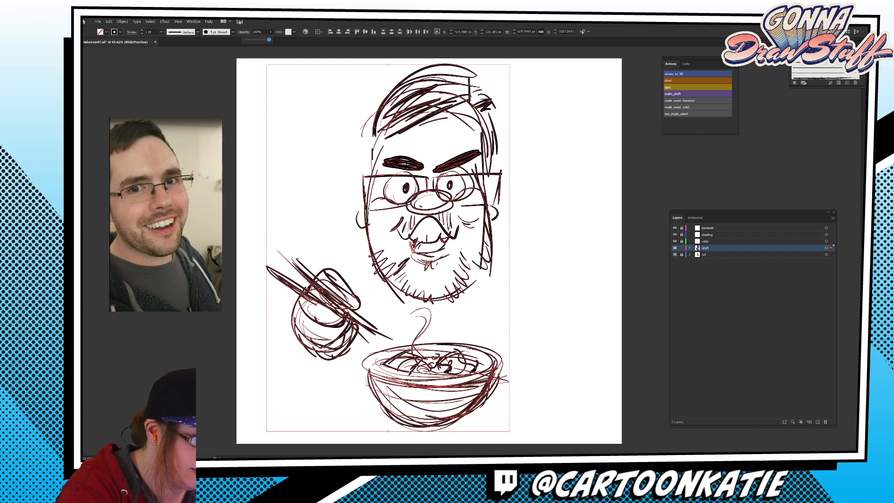
left_click_drag(249, 40, 248, 40)
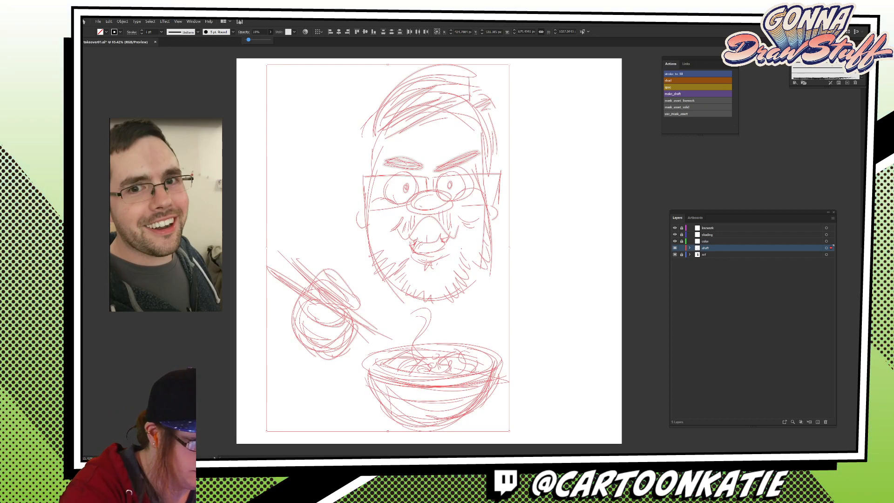
key("ctrl+shift+a")
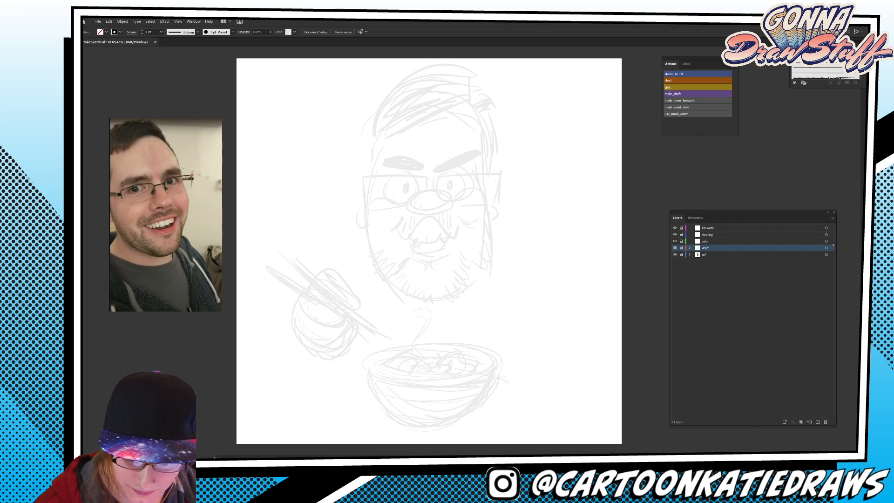
Lock the draft layer, unlock the linework and shading layers, and make the linework layer active.
left_click(682, 227)
left_click(708, 227)
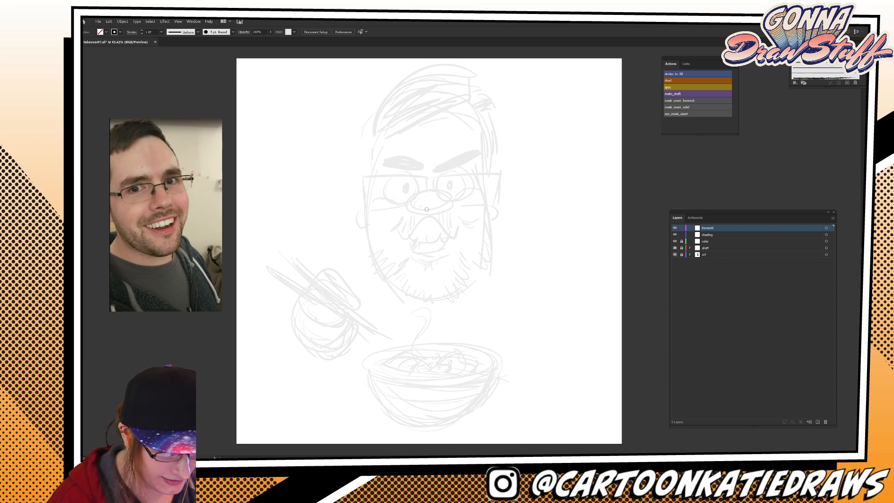
Try inking the nose outline with nostrils and a loose curve beside the face, then undo the strokes.
mouse_move(441, 210)
left_mouse_down()
mouse_move(448, 189)
mouse_move(406, 204)
mouse_move(417, 210)
mouse_move(413, 200)
mouse_move(422, 192)
mouse_move(441, 190)
left_mouse_up()
key("ctrl+z")
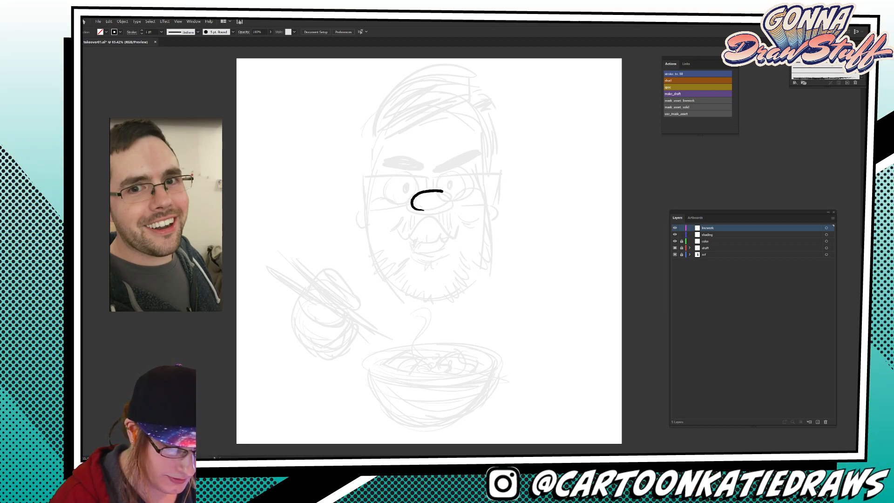
key("ctrl+z")
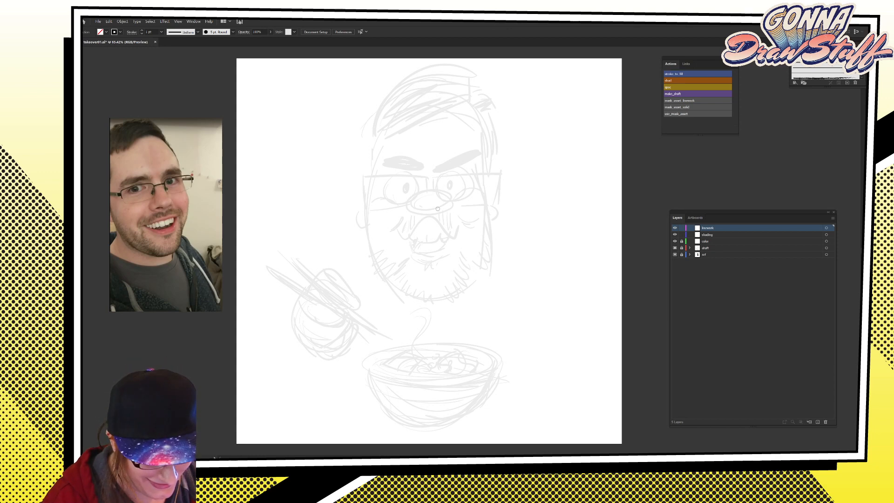
left_click_drag(412, 205, 416, 209)
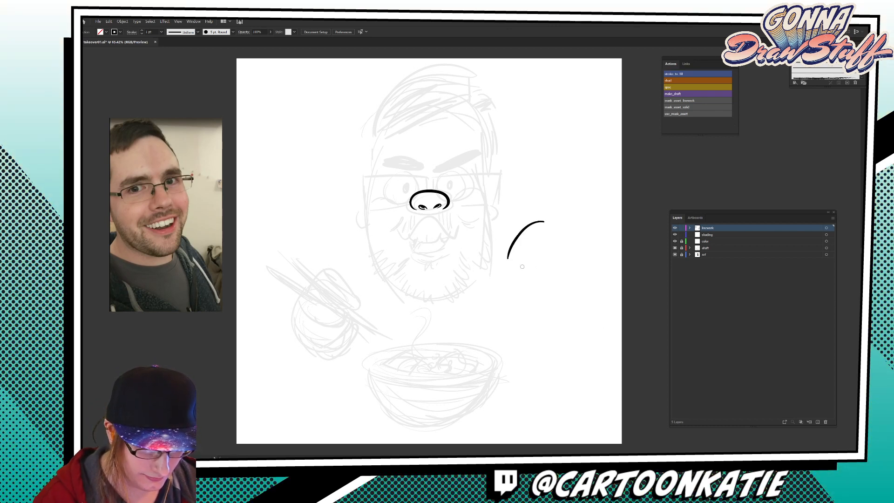
key("ctrl+z")
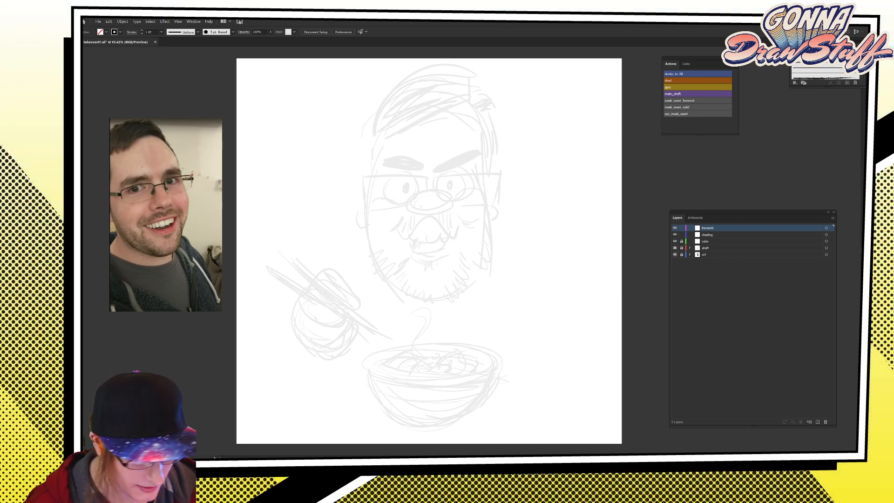
Draw a square larger than the artboard around it with no fill or stroke, and bring up the linework layer's appearance settings.
left_click(178, 21)
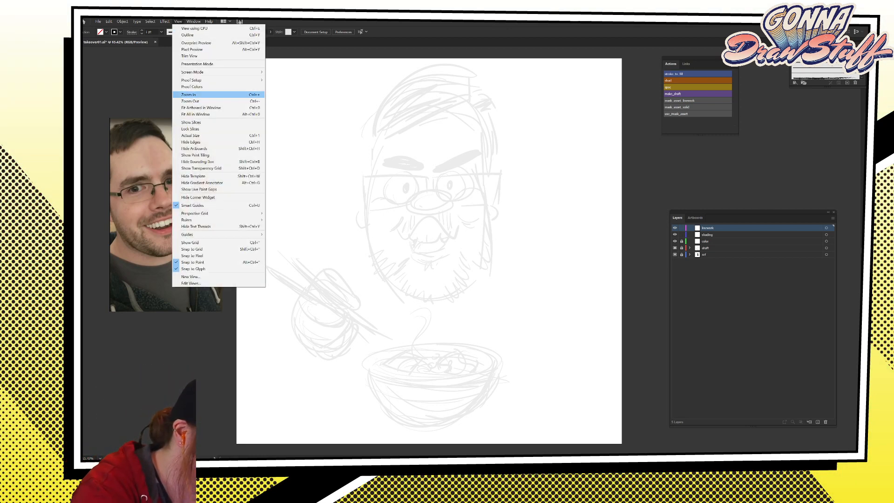
left_click(206, 101)
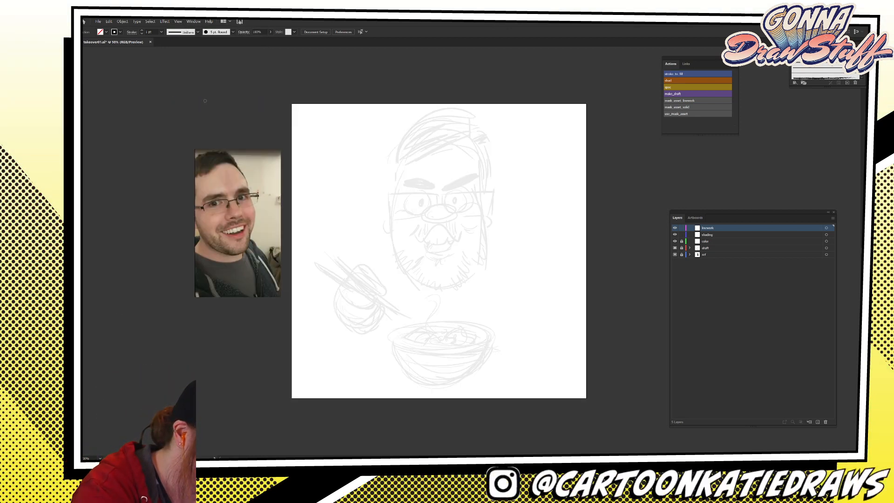
left_click_drag(284, 89, 620, 422)
left_click(339, 31)
left_click(364, 32)
left_click(120, 32)
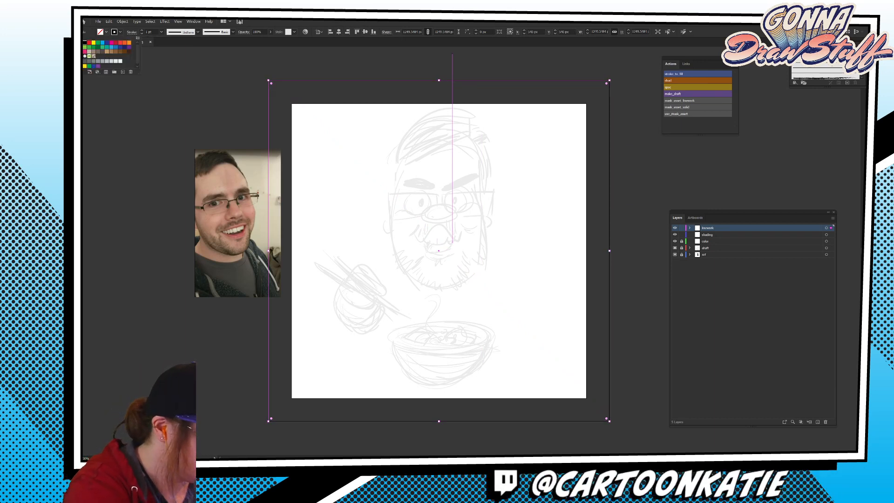
left_click(72, 43)
key("Escape")
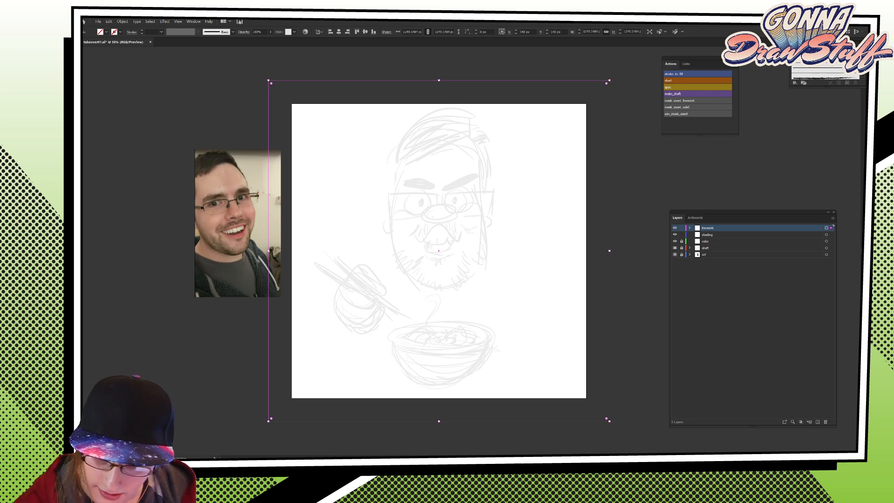
key("shift+F6")
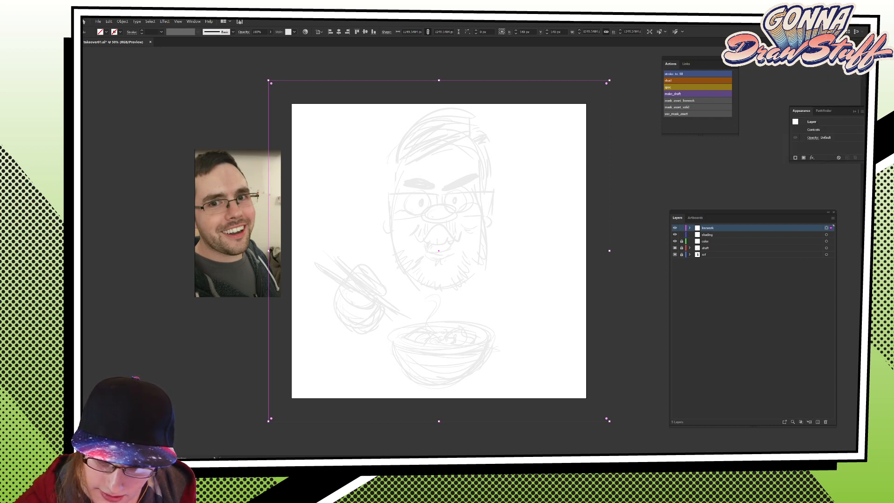
Try adding a Transform effect to the linework layer with Reflect X enabled and 2 copies.
left_click(811, 157)
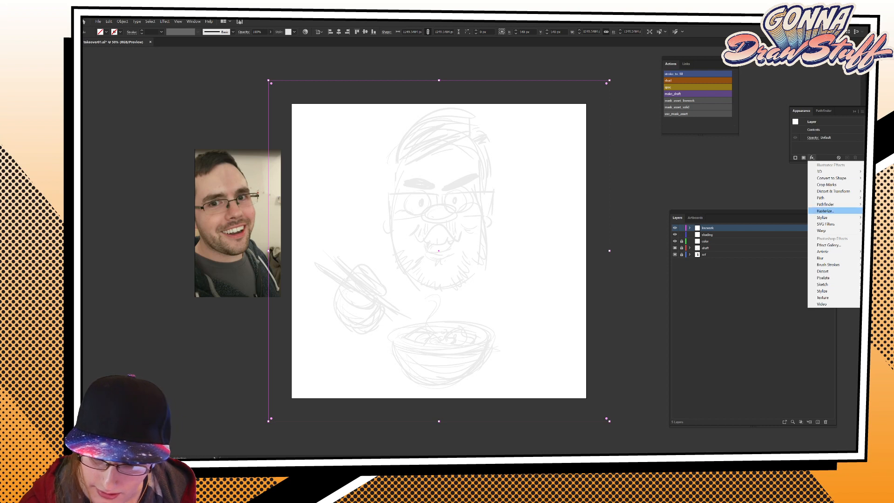
mouse_move(833, 191)
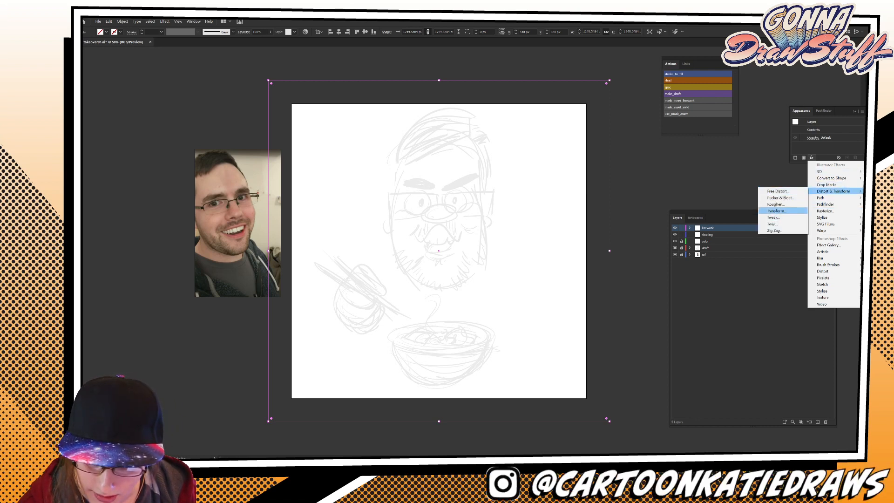
left_click(777, 211)
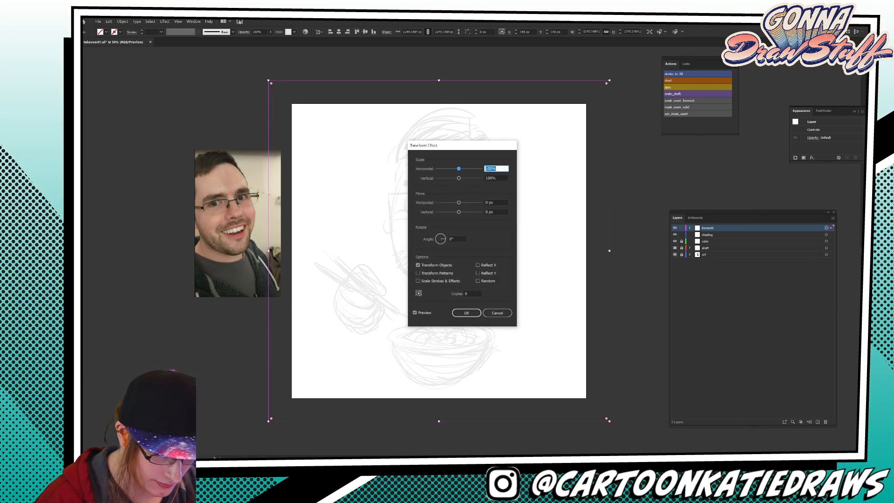
double_click(468, 294)
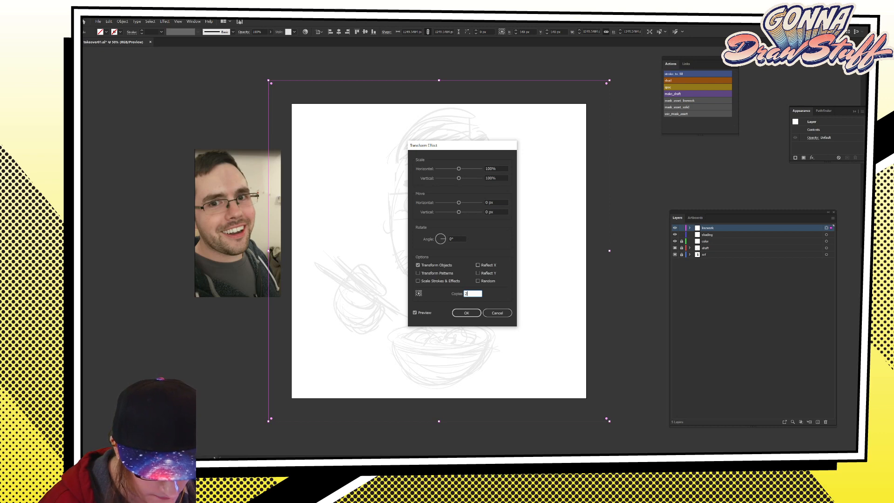
left_click(479, 265)
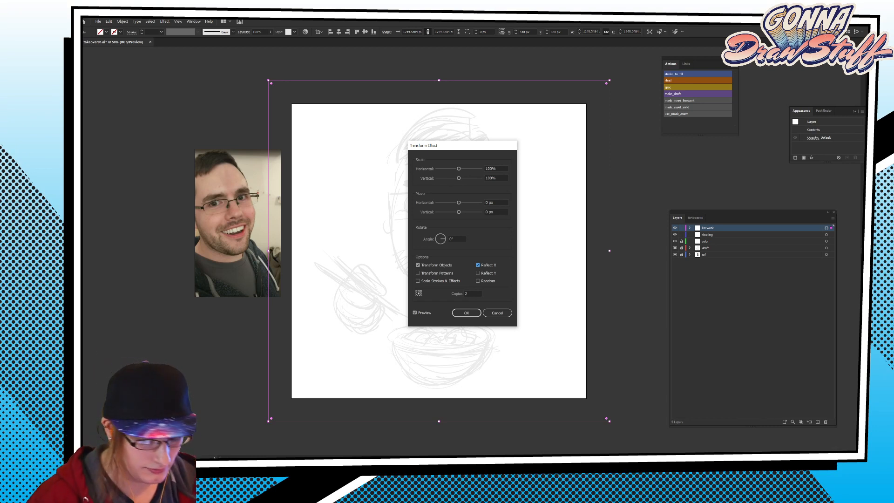
key("Return")
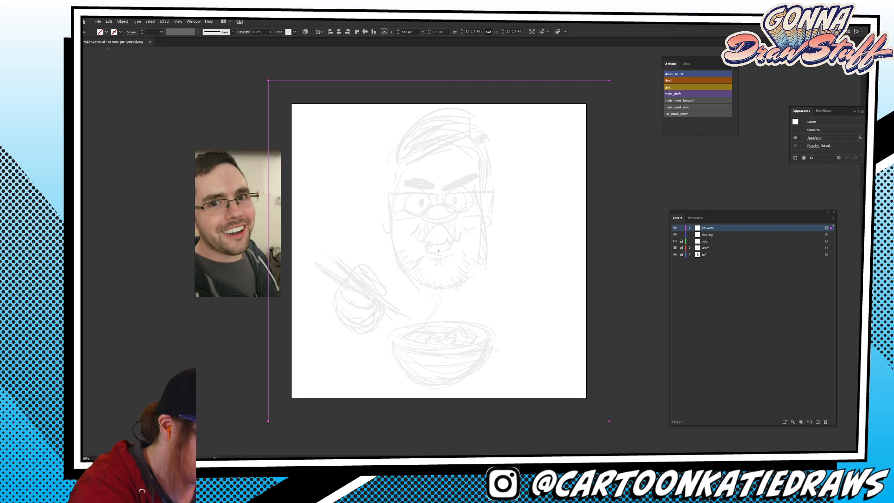
Try filling the surrounding square with black and inking a test stroke beside the face, then undo back past the Transform effect.
left_click(106, 32)
left_click(85, 42)
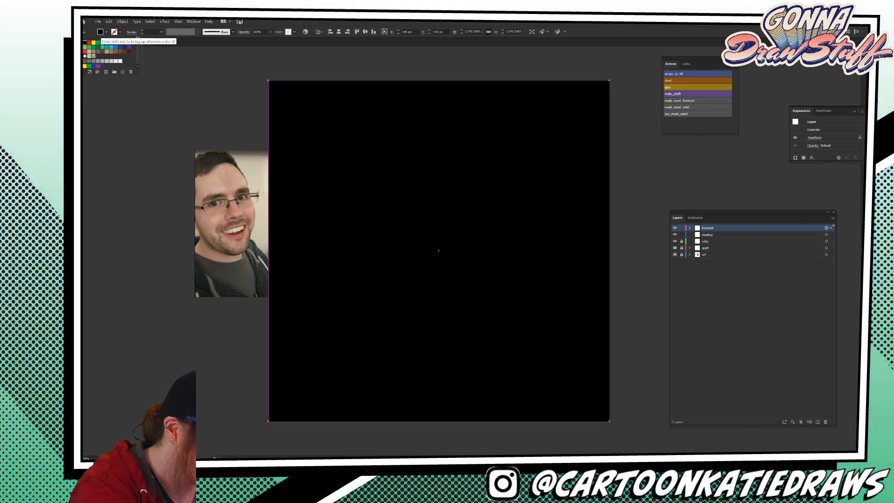
key("Escape")
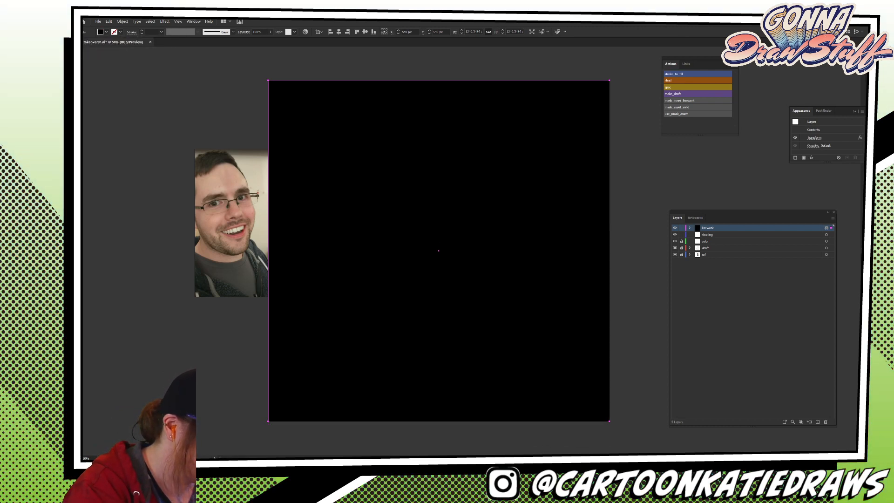
key("/")
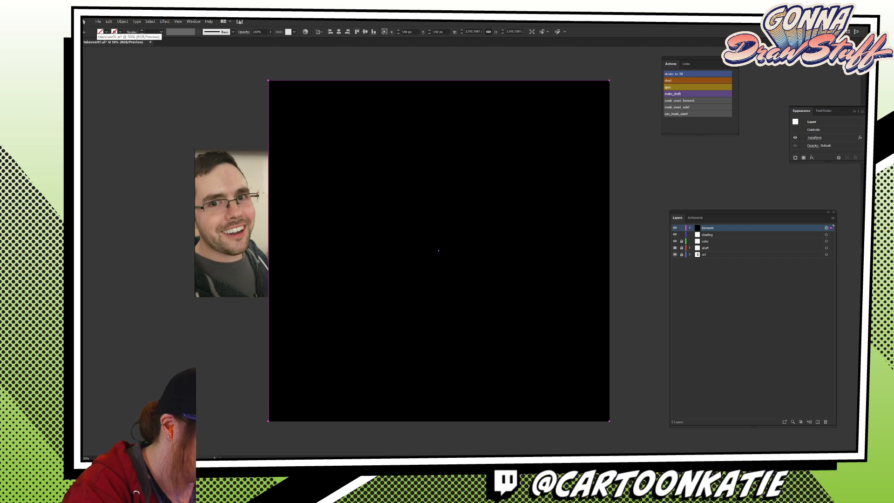
key("ctrl+z")
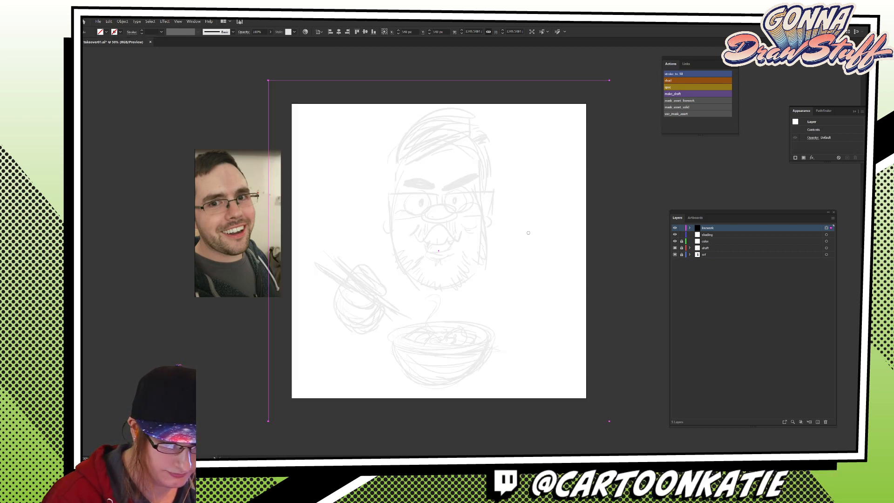
left_click_drag(505, 237, 510, 273)
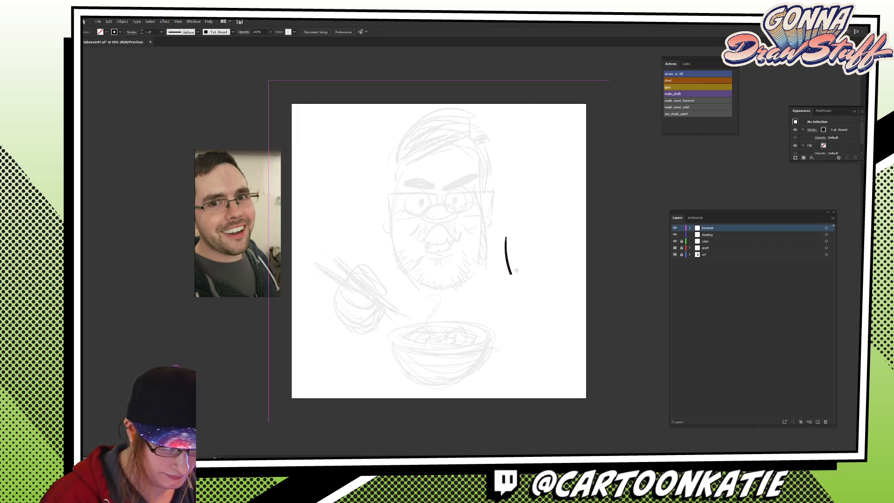
key("ctrl+z")
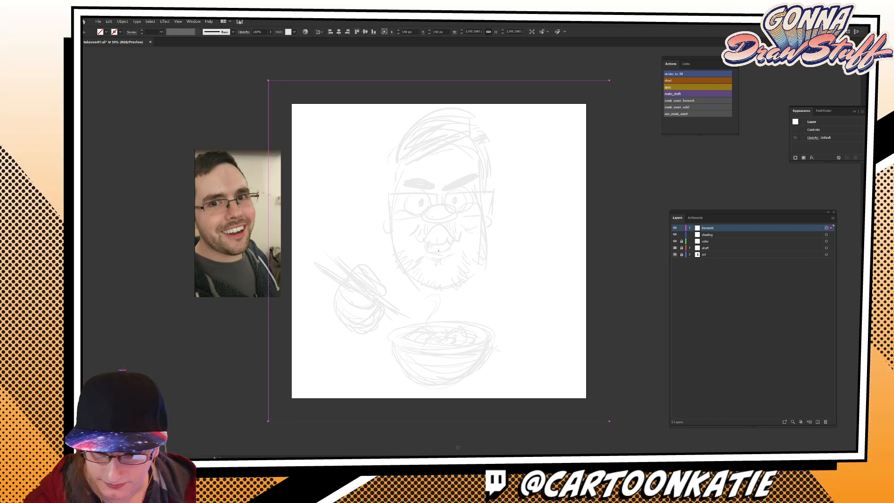
Apply a Transform effect with Reflect X and 2 copies to the linework layer, test the mirroring with a curve, and undo the curve.
left_click(812, 157)
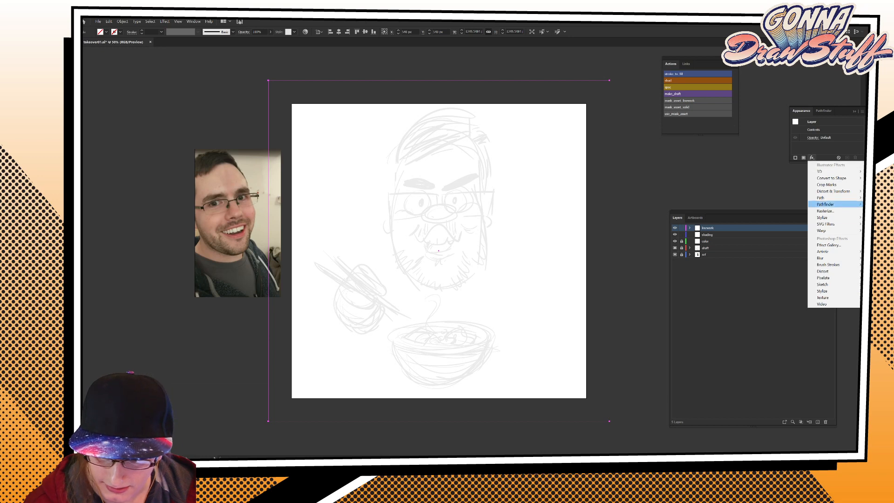
mouse_move(833, 191)
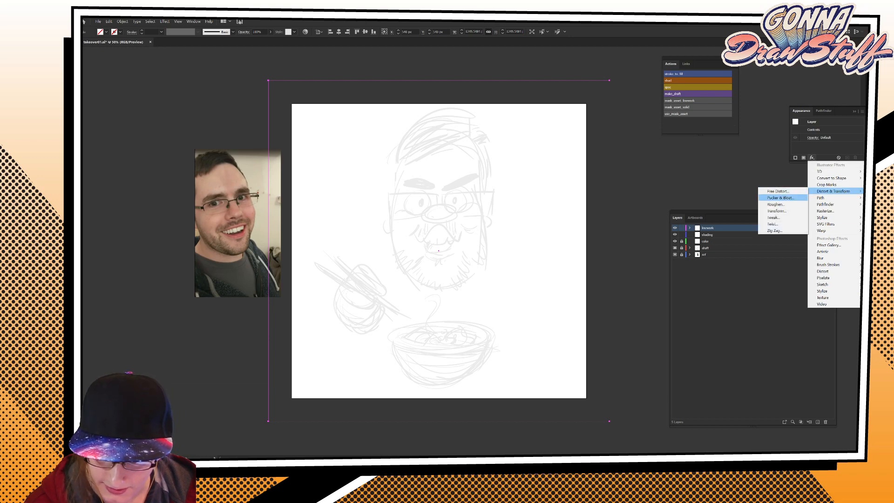
left_click(777, 210)
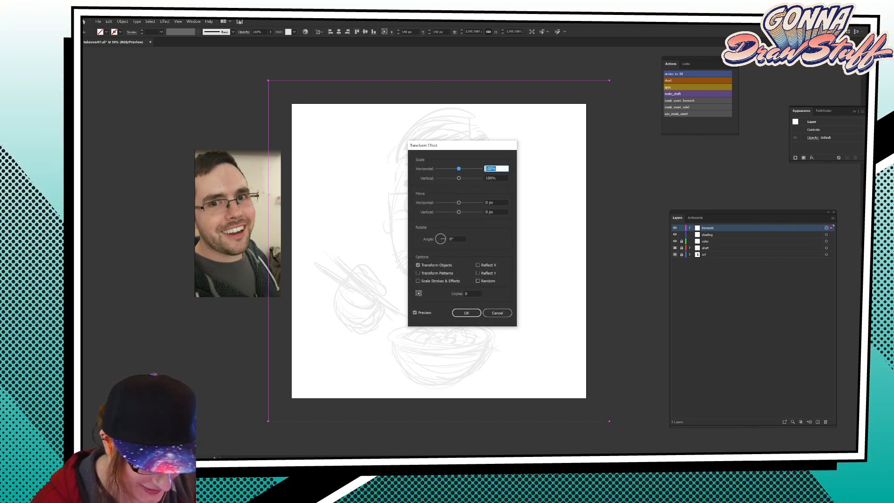
left_click(478, 265)
left_click(473, 293)
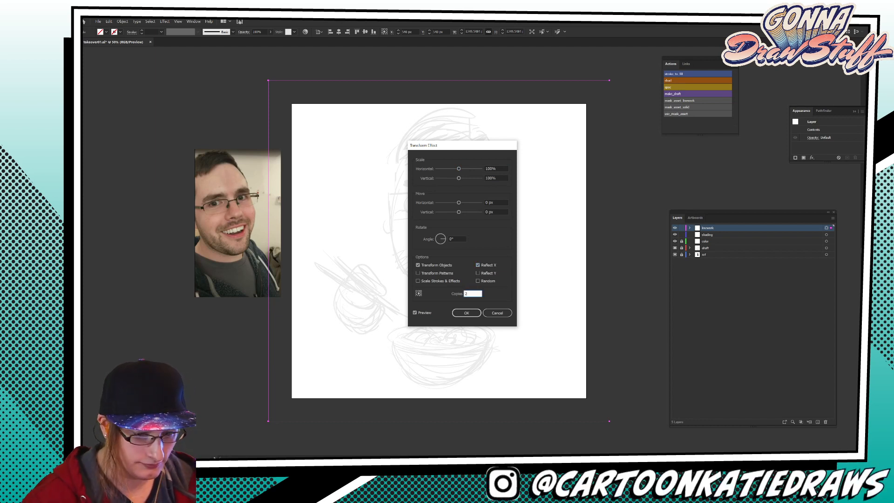
left_click(470, 311)
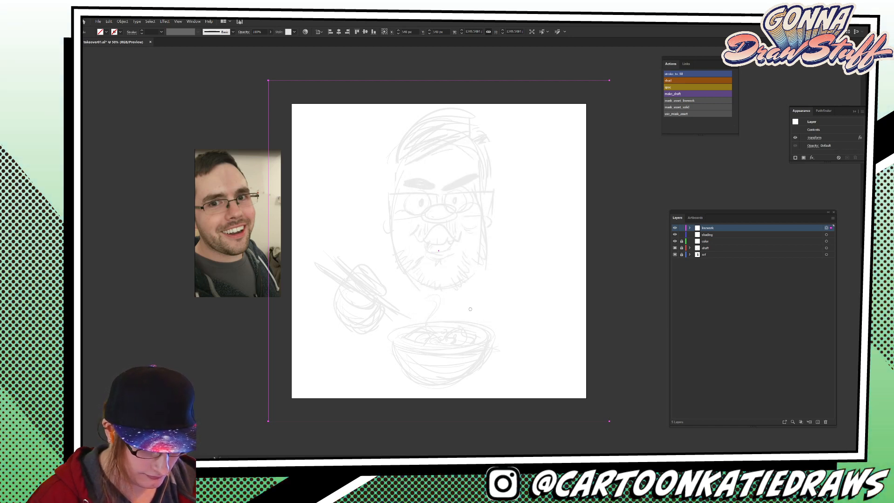
left_click_drag(352, 192, 373, 297)
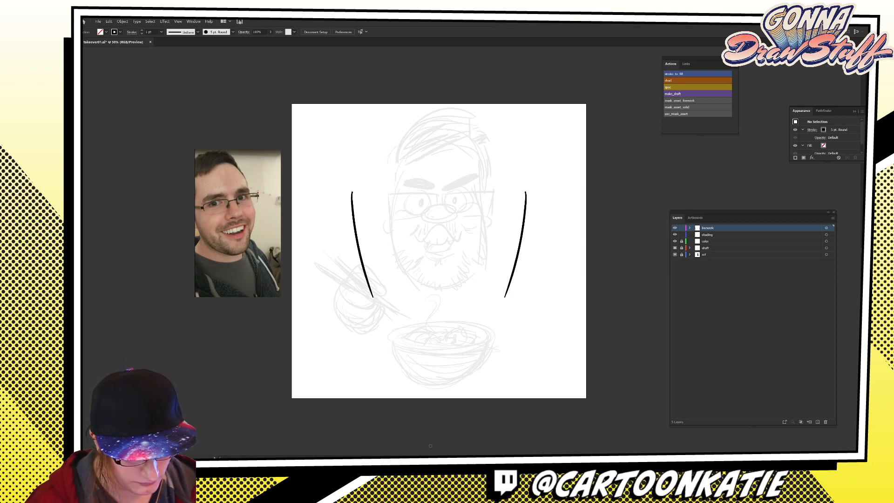
key("ctrl+z")
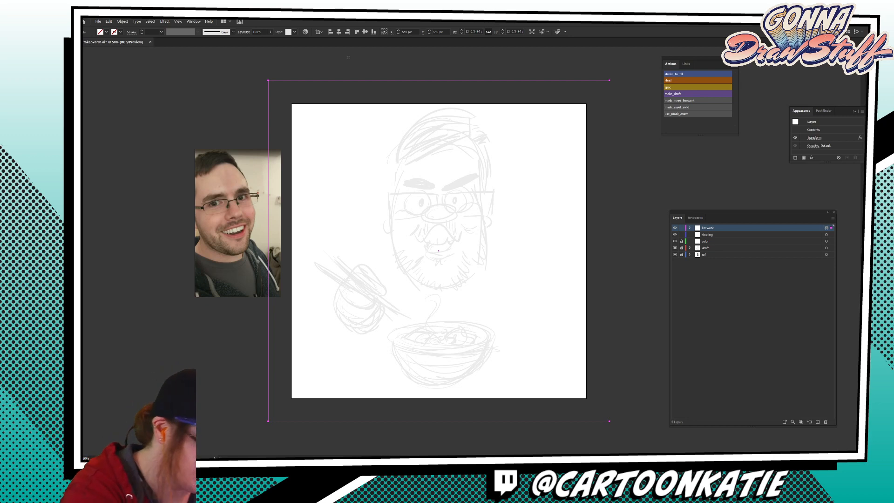
Try inking the nose outline several times with mirrored strokes, undoing each attempt.
left_click(178, 21)
left_click(201, 95)
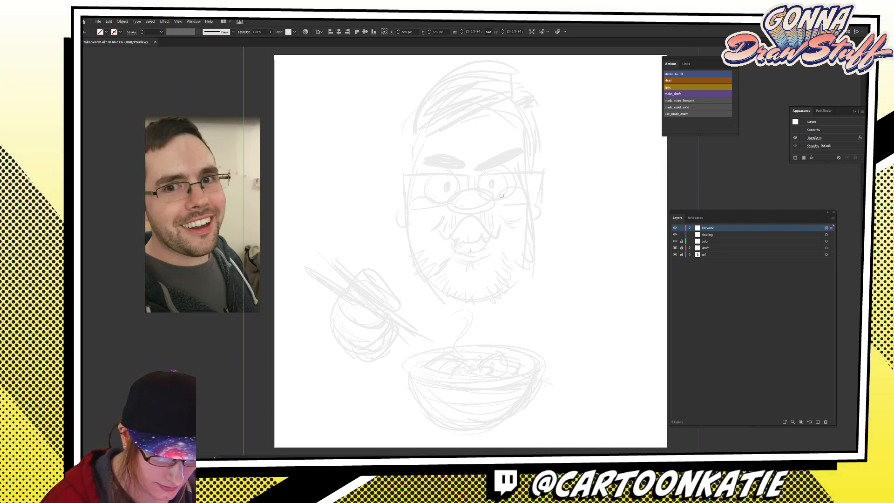
mouse_move(458, 210)
left_mouse_down()
mouse_move(450, 201)
mouse_move(472, 189)
mouse_move(489, 208)
left_mouse_up()
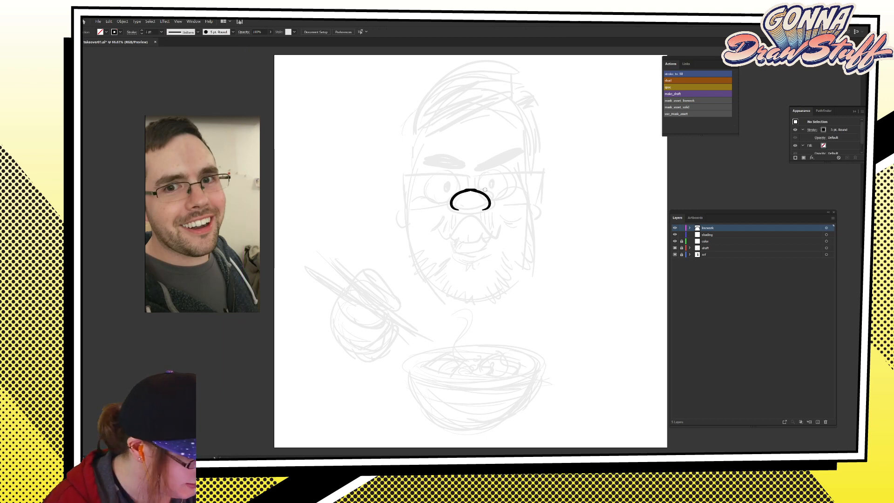
key("ctrl+z")
left_click_drag(474, 189, 451, 204)
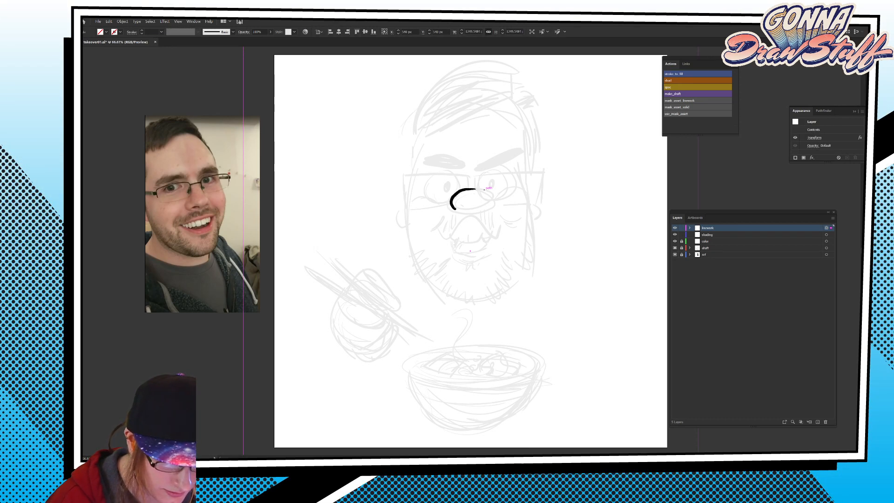
key("ctrl+z")
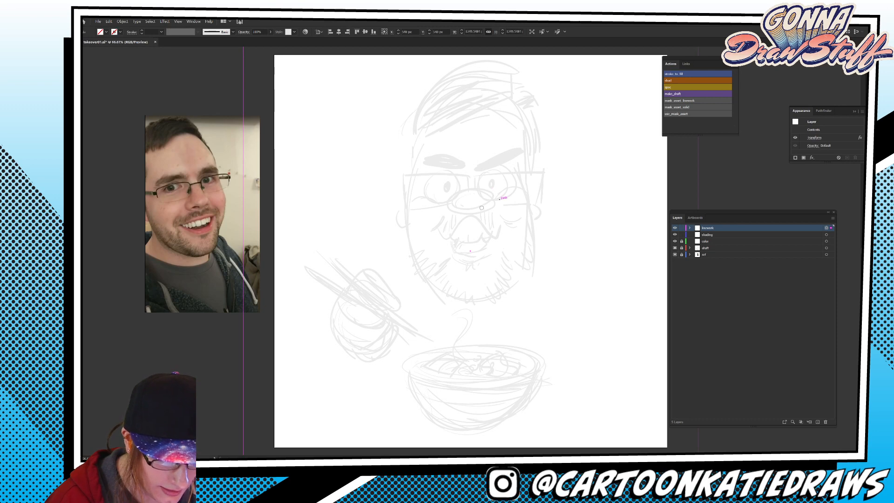
left_click_drag(452, 209, 491, 207)
key("ctrl+z")
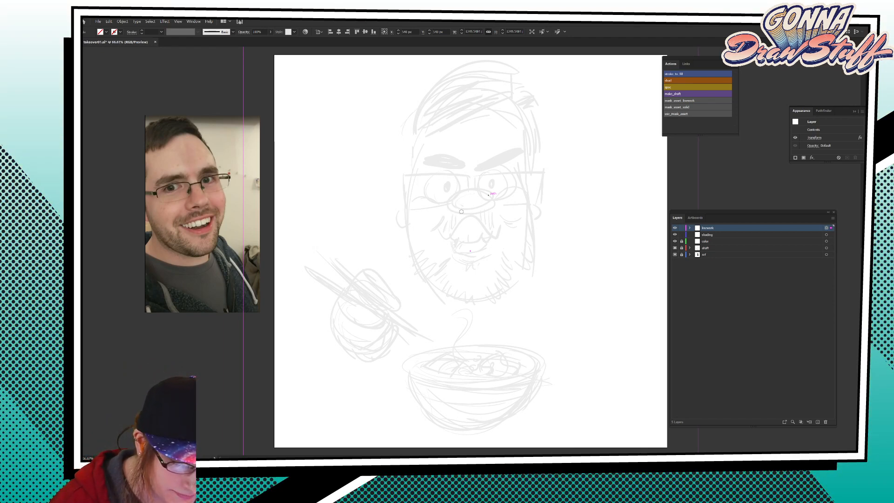
Ink the mirrored nose outline, the curved cheek lines beneath the eyes and the round eye outlines over the draft.
mouse_move(456, 210)
left_mouse_down()
mouse_move(456, 195)
mouse_move(476, 211)
left_mouse_up()
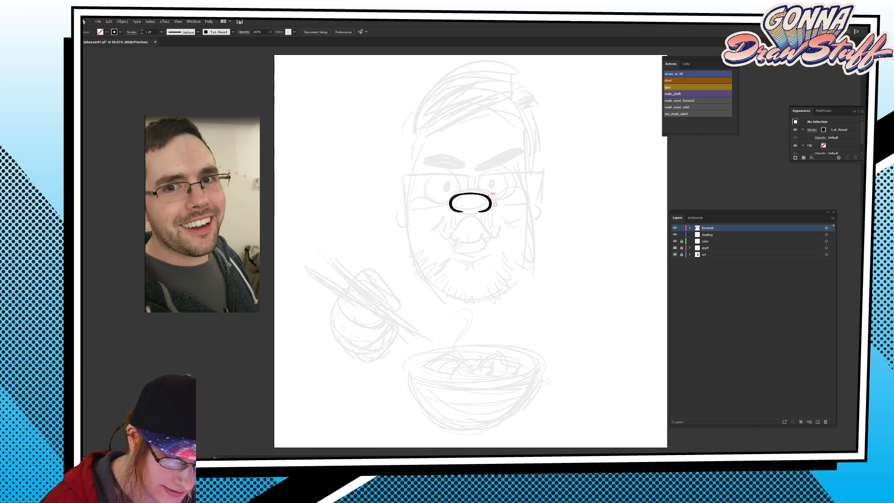
left_click_drag(495, 203, 498, 195)
left_click_drag(511, 188, 520, 190)
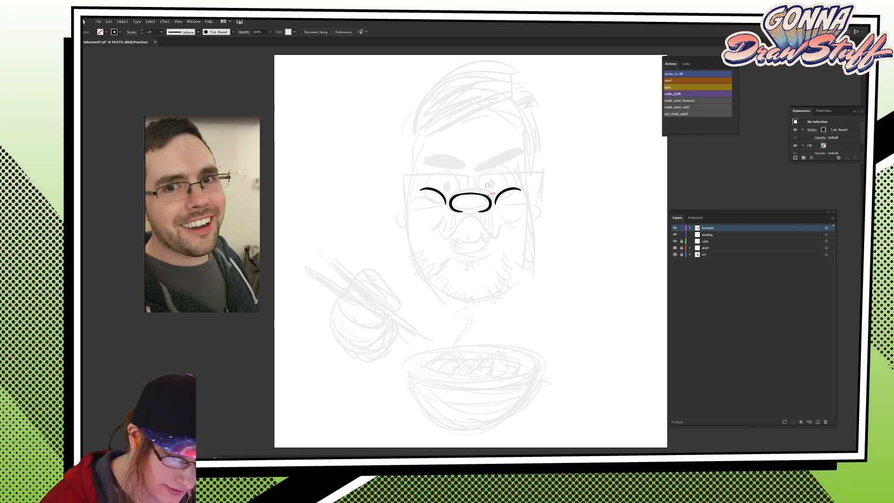
mouse_move(488, 195)
left_mouse_down()
mouse_move(478, 182)
mouse_move(490, 167)
mouse_move(502, 168)
mouse_move(510, 188)
left_mouse_up()
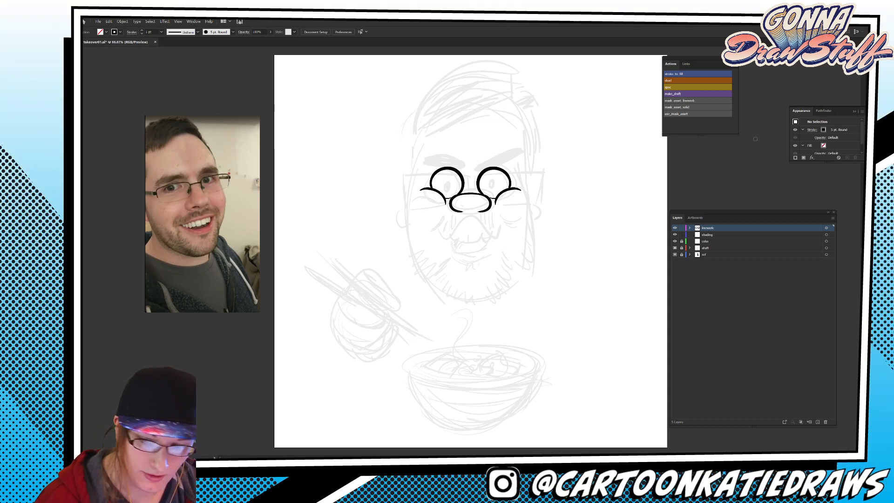
Ink thick slanted eyebrows meeting in a V above the nose with a broader brush, and switch back to a finer brush.
left_click(869, 65)
left_click(822, 60)
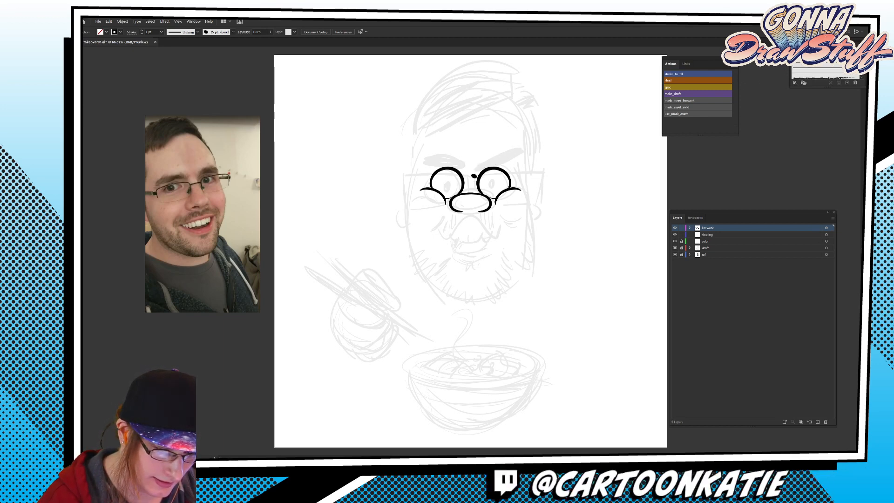
left_click_drag(472, 176, 515, 147)
left_click_drag(423, 148, 471, 176)
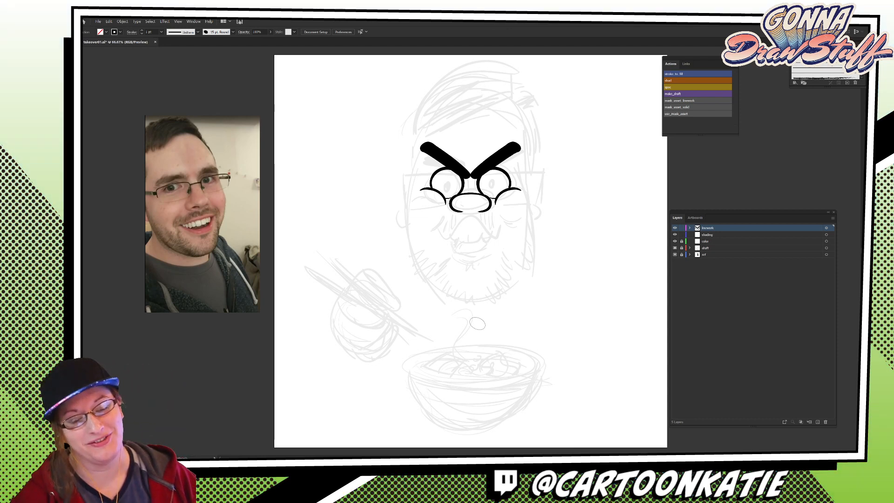
left_click(800, 57)
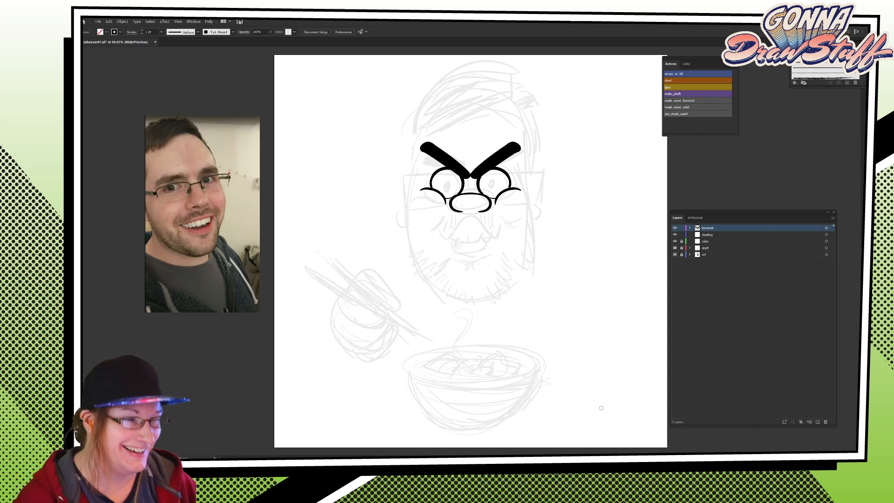
Reshape the thick mirrored eyebrows so their inner ends sit apart above the nose and their outer ends flatten slightly.
left_click(509, 152)
mouse_move(516, 148)
left_mouse_down()
mouse_move(526, 142)
mouse_move(522, 173)
mouse_move(526, 146)
mouse_move(525, 166)
mouse_move(525, 154)
left_mouse_up()
key("ctrl+z")
left_click_drag(475, 176, 479, 172)
left_click_drag(518, 145, 505, 157)
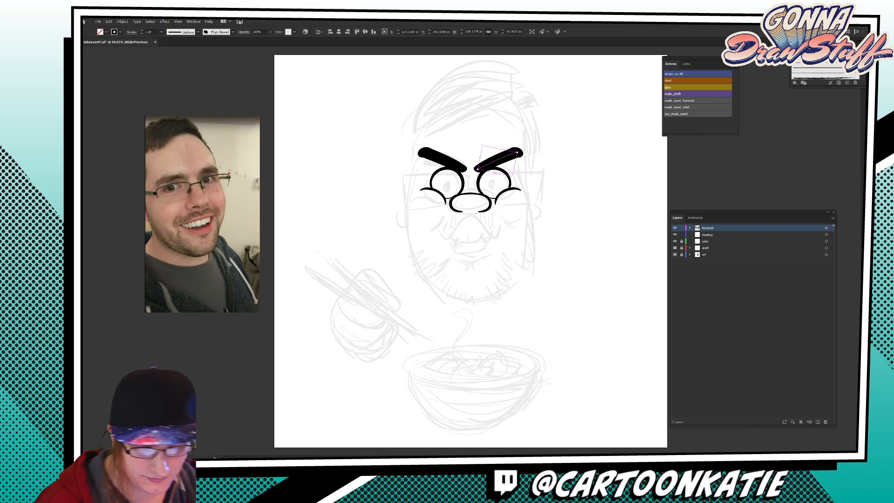
key("ctrl+shift+a")
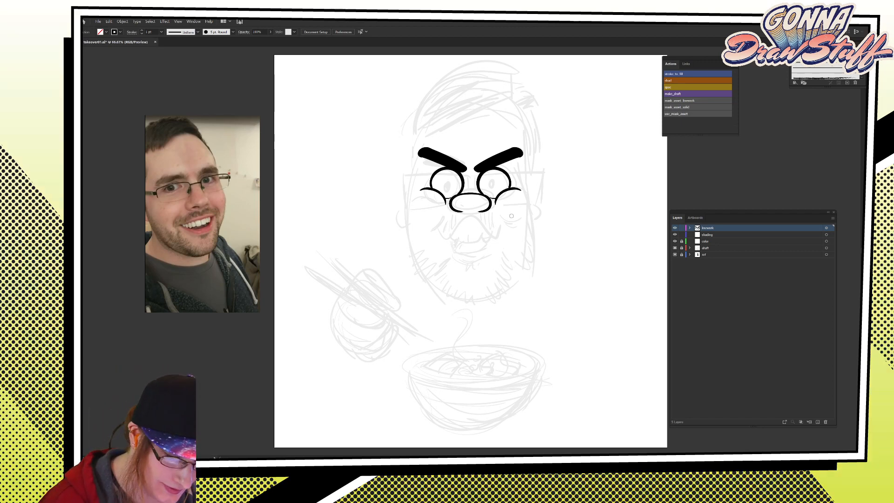
Ink mirrored smile creases on the cheeks and a wavy upper lip line arching beneath the nose.
left_click_drag(435, 229, 445, 215)
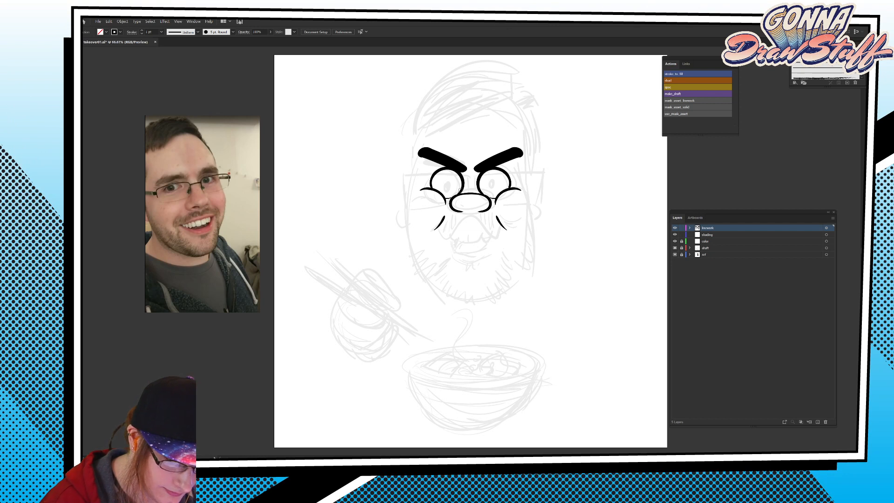
key("ctrl+z")
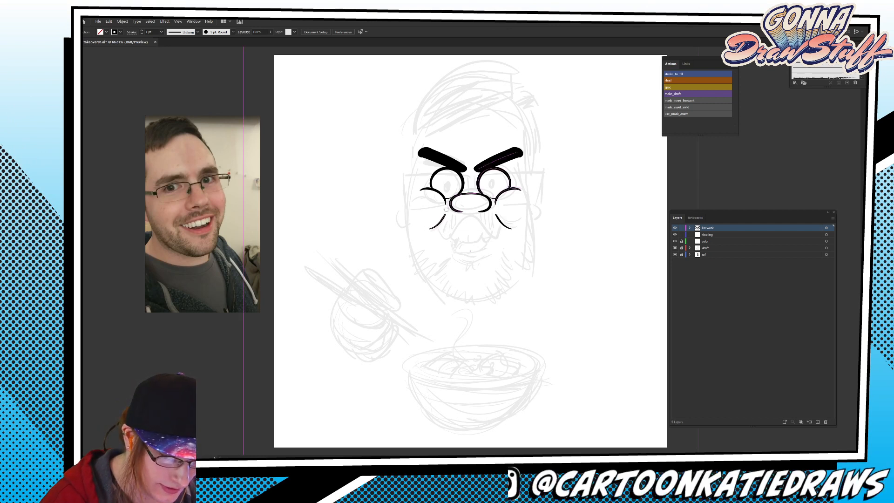
left_click_drag(427, 226, 446, 218)
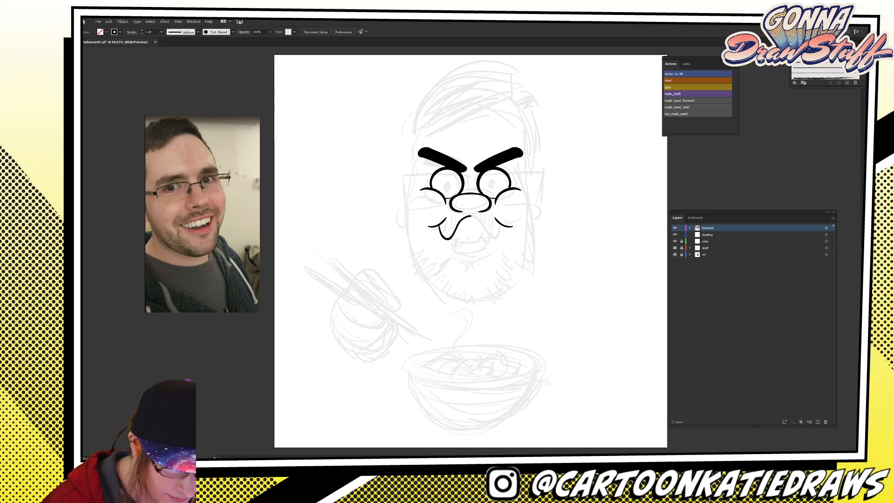
left_click_drag(466, 215, 502, 220)
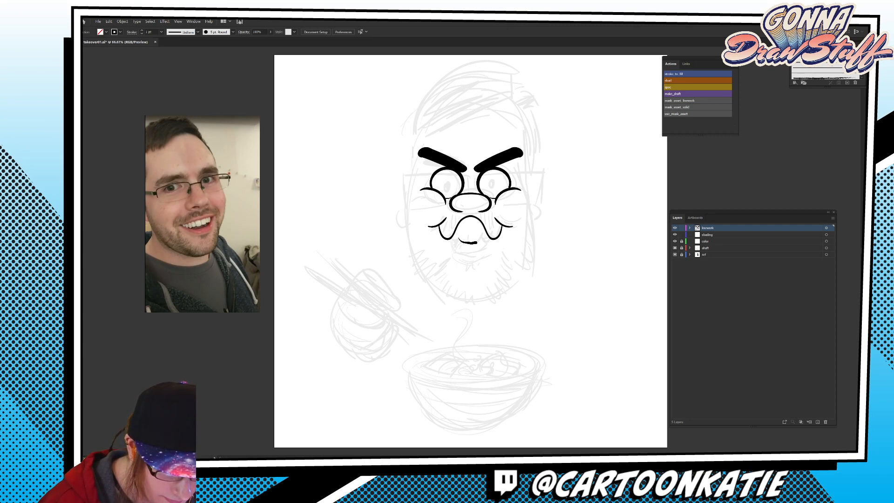
Ink the lower edge of the front teeth beneath the upper lip, undoing stray strokes and the mirrored gap line.
key("ctrl+z")
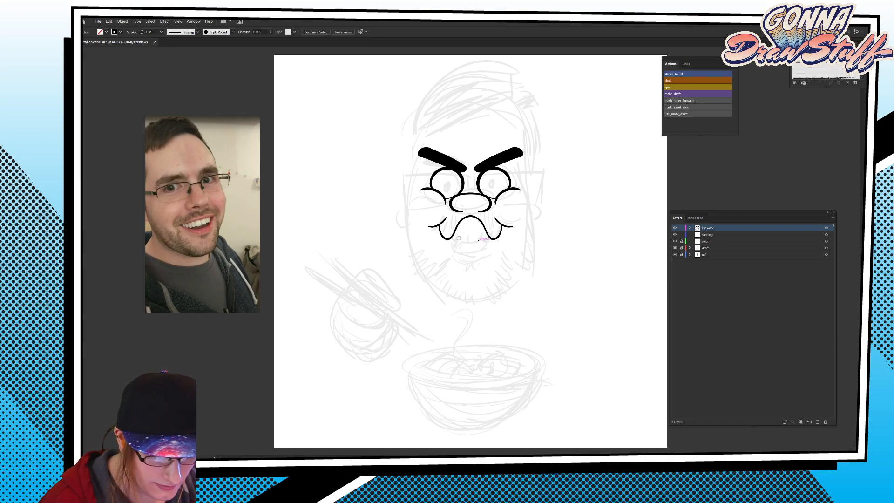
left_click_drag(478, 240, 488, 237)
key("ctrl+z")
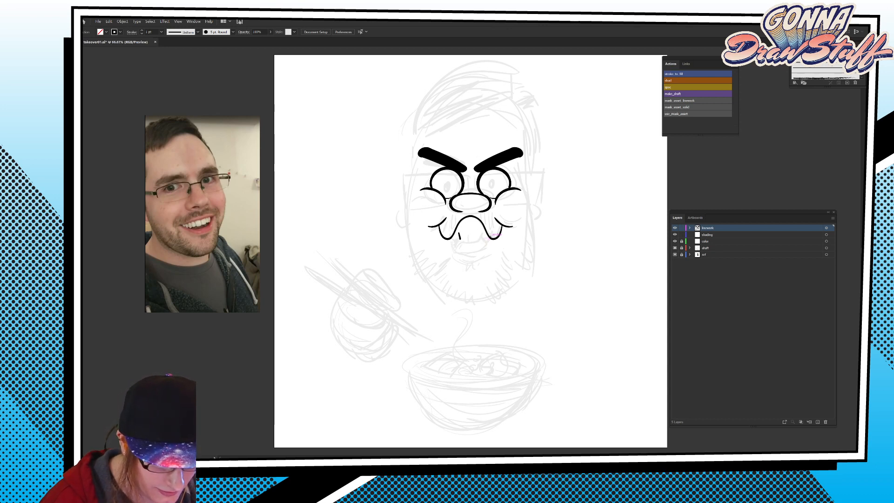
left_click_drag(460, 237, 483, 238)
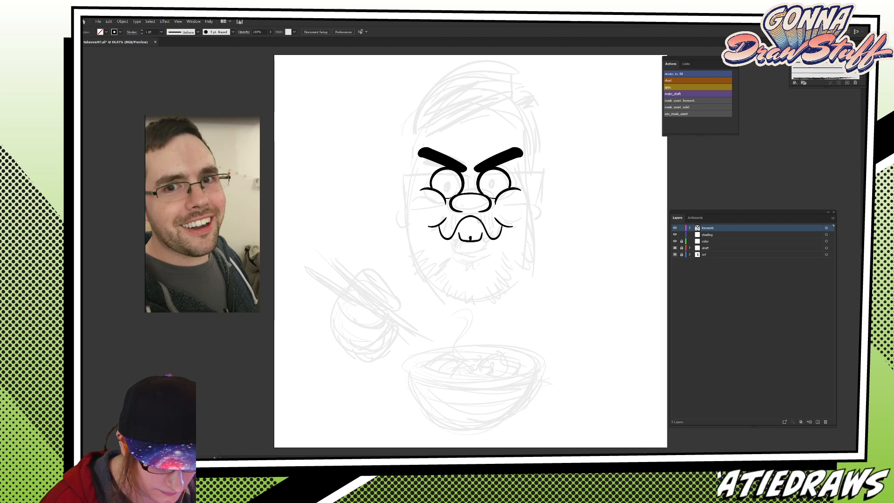
left_click_drag(470, 231, 471, 240)
key("ctrl+z")
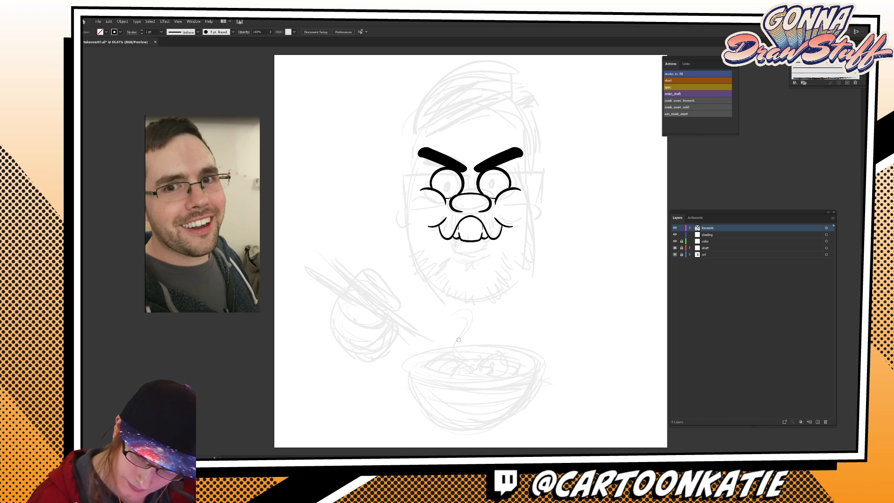
Add the gap line between the front teeth on a new unmirrored layer, lock that layer, and make the linework layer active again.
key("ctrl+l")
left_click(682, 235)
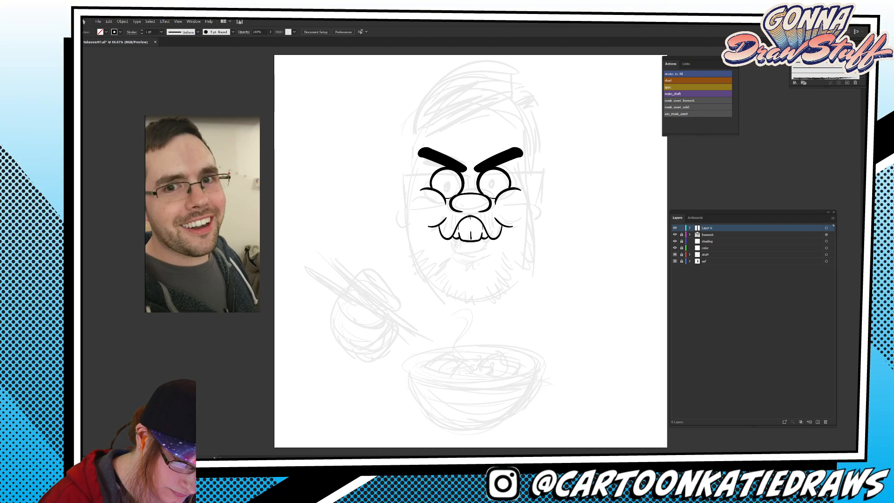
left_click(682, 228)
left_click(681, 235)
left_click(708, 235)
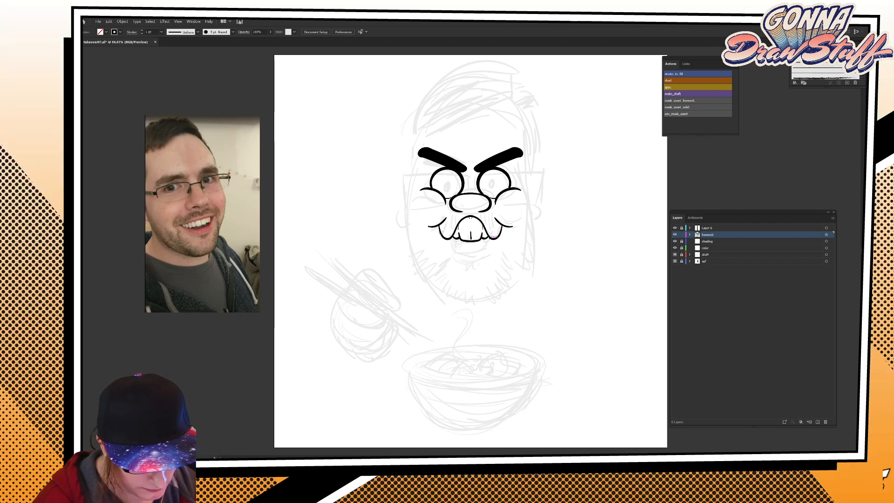
Ink the curved lower edge of the open mouth between the smile creases, undoing and redrawing it until it fits.
mouse_move(440, 233)
left_mouse_down()
mouse_move(452, 250)
mouse_move(477, 255)
mouse_move(501, 233)
left_mouse_up()
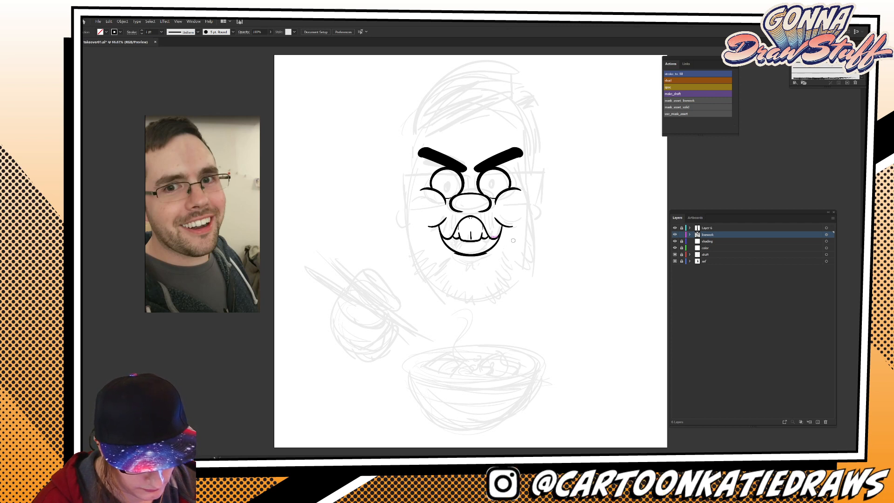
key("ctrl+z")
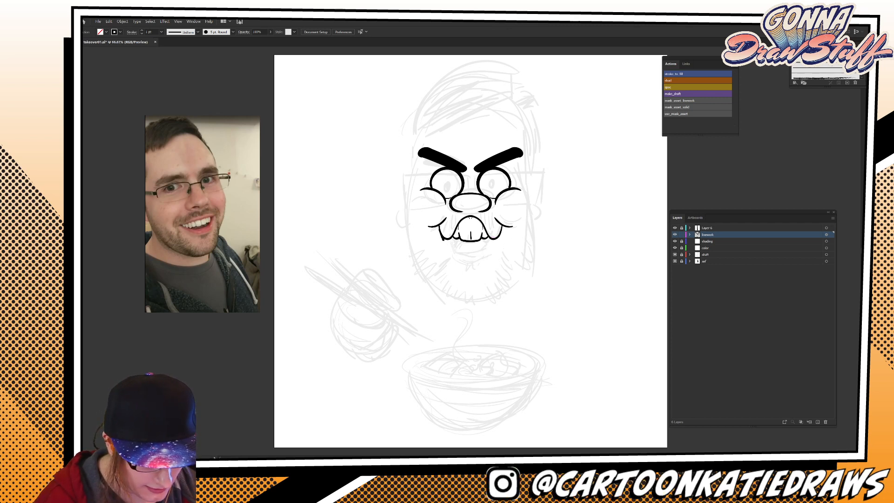
left_click_drag(455, 250, 501, 233)
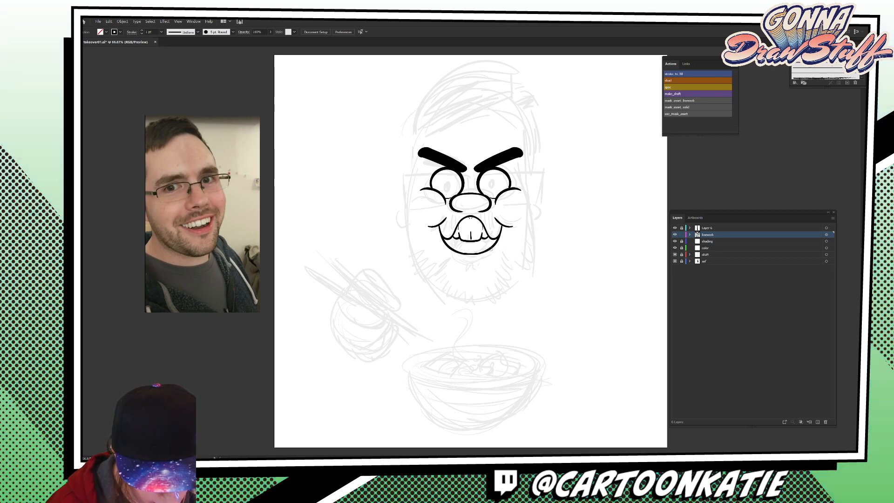
key("ctrl+a")
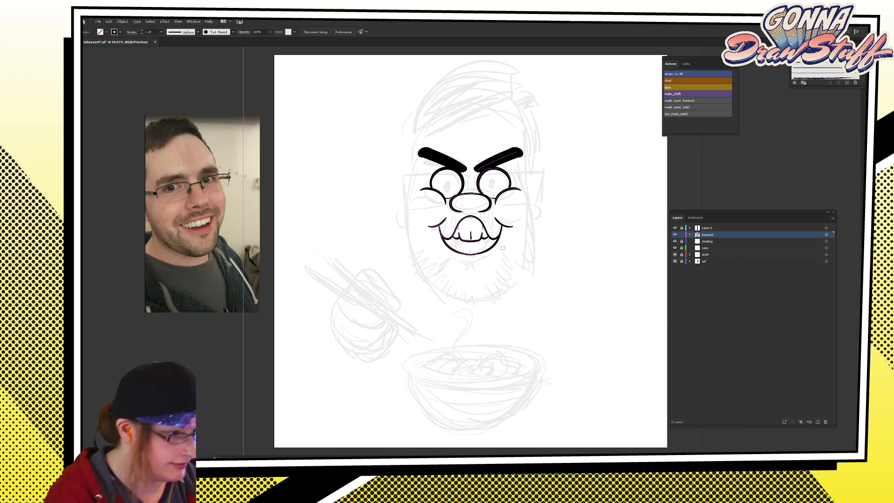
key("ctrl+shift+a")
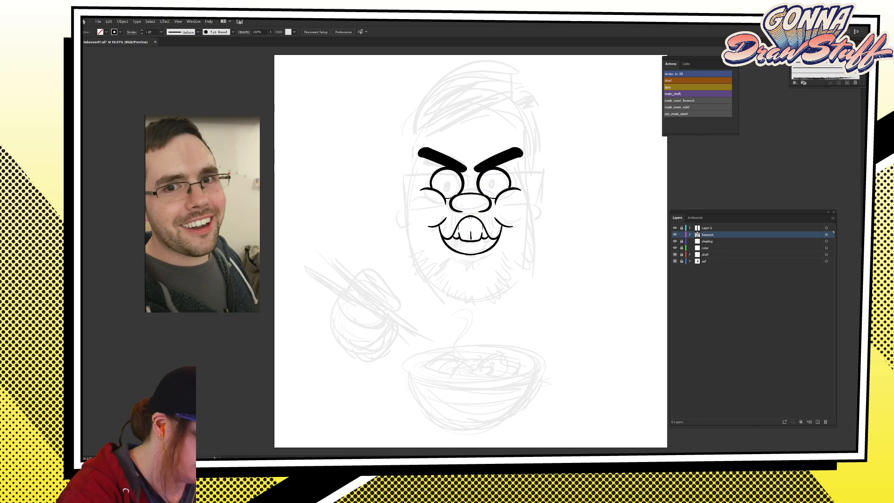
key("ctrl+z")
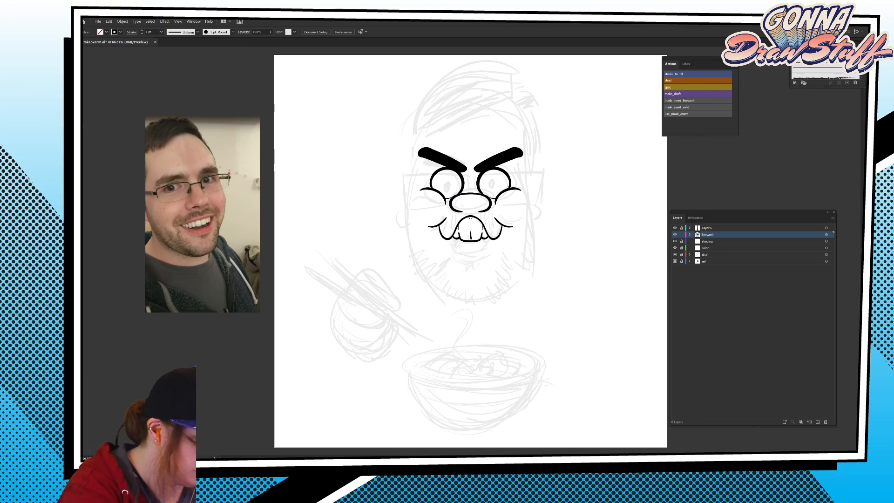
mouse_move(439, 231)
left_mouse_down()
mouse_move(467, 253)
mouse_move(503, 232)
left_mouse_up()
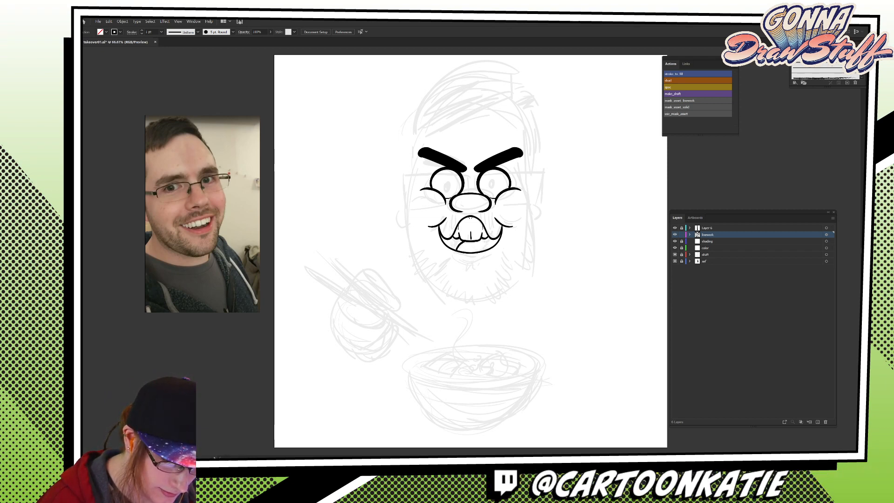
Ink a mirrored curved tongue inside the lower part of the mouth, undoing the unwanted attempts.
key("ctrl+z")
left_click_drag(454, 249, 463, 242)
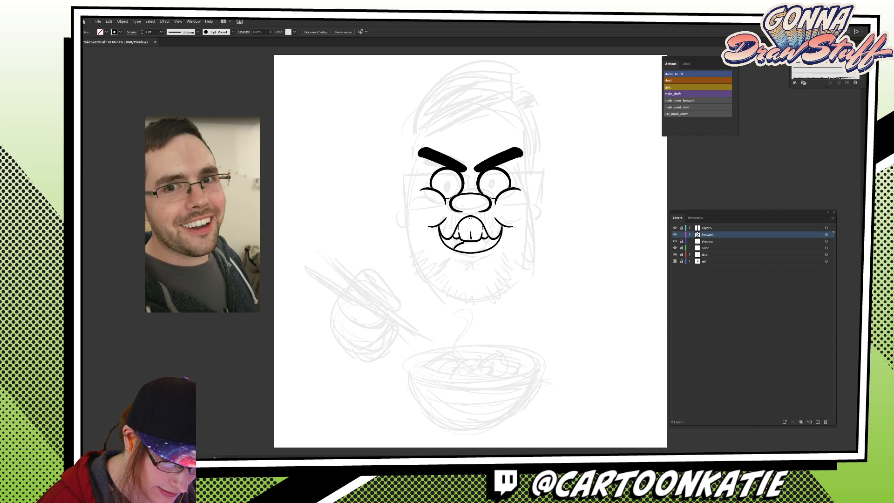
key("ctrl+z")
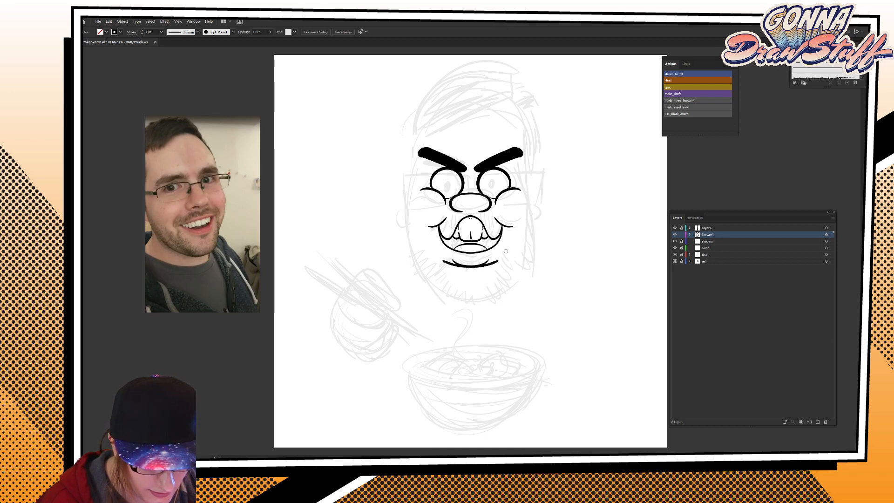
Try several curved chin creases of different widths beneath the mouth, undoing each attempt.
key("ctrl+z")
left_click_drag(470, 263, 488, 260)
key("ctrl+z")
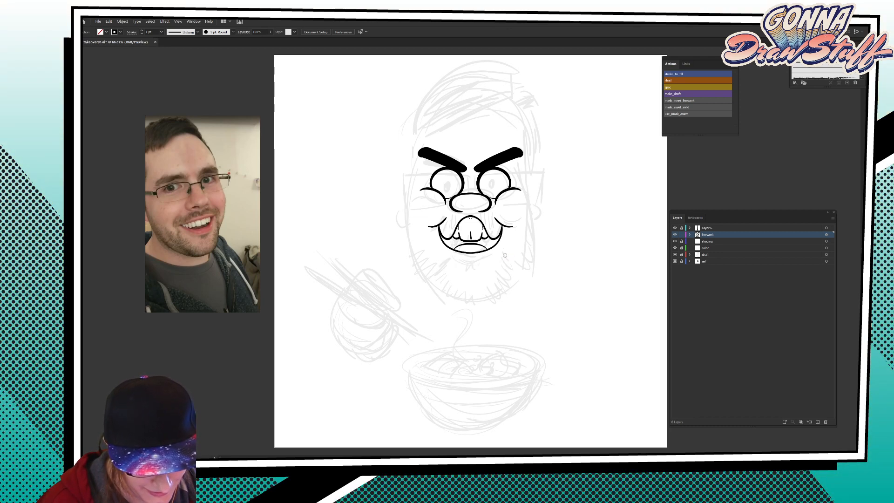
left_click_drag(471, 266, 511, 242)
key("ctrl+z")
mouse_move(447, 255)
left_mouse_down()
mouse_move(462, 261)
mouse_move(507, 249)
left_mouse_up()
key("ctrl+z")
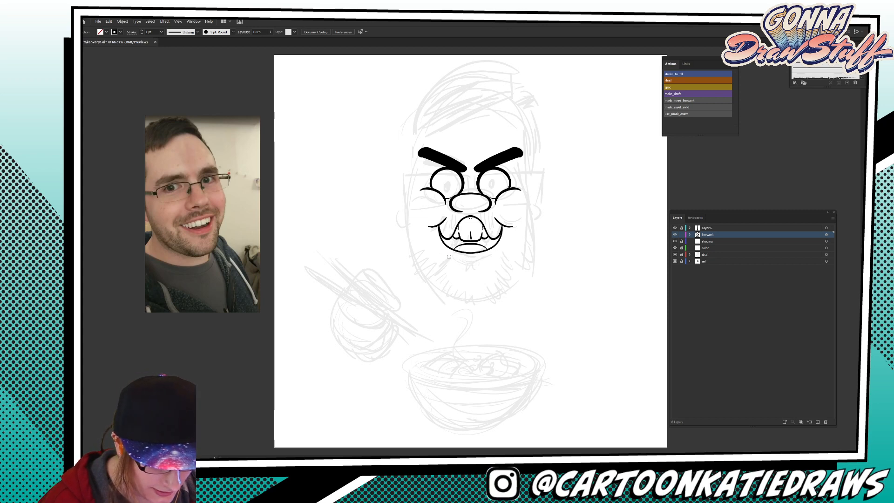
key("ctrl+z")
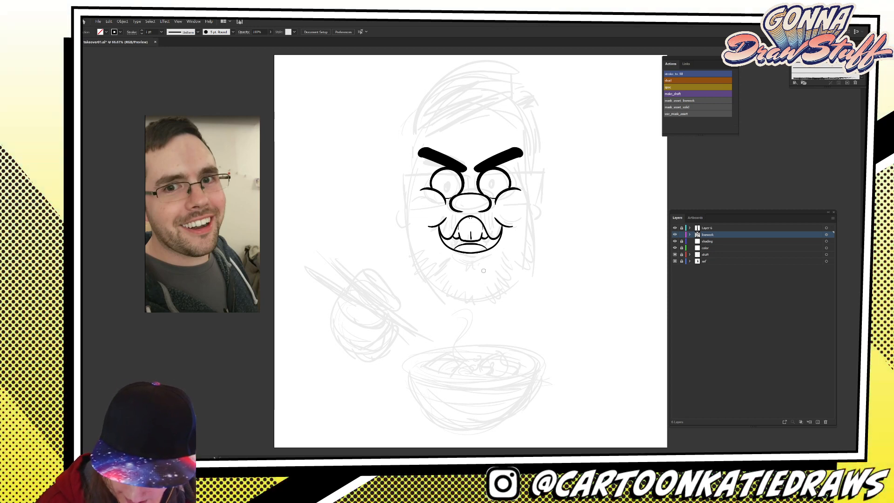
Ink a short curved lip crease just beneath the mouth and reactivate the linework layer.
key("ctrl+z")
left_click_drag(455, 258, 490, 260)
key("ctrl+z")
key("ctrl+z")
key("ctrl+z")
left_click_drag(454, 259, 492, 256)
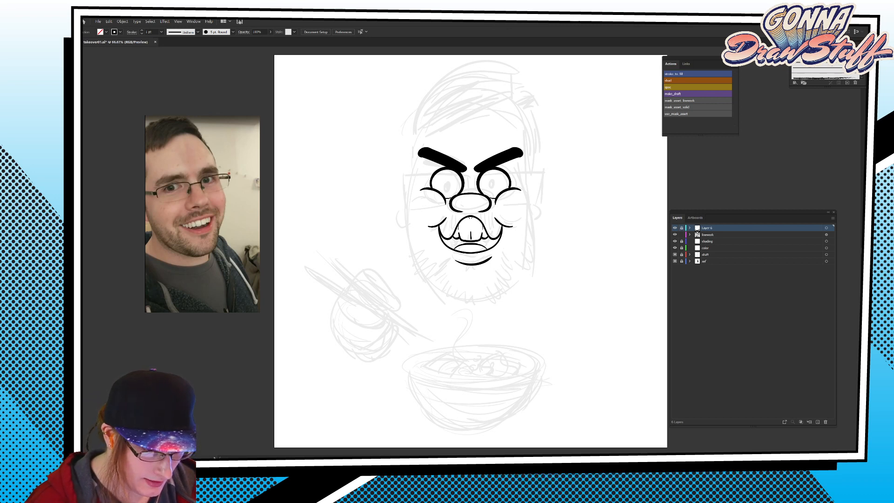
left_click(726, 234)
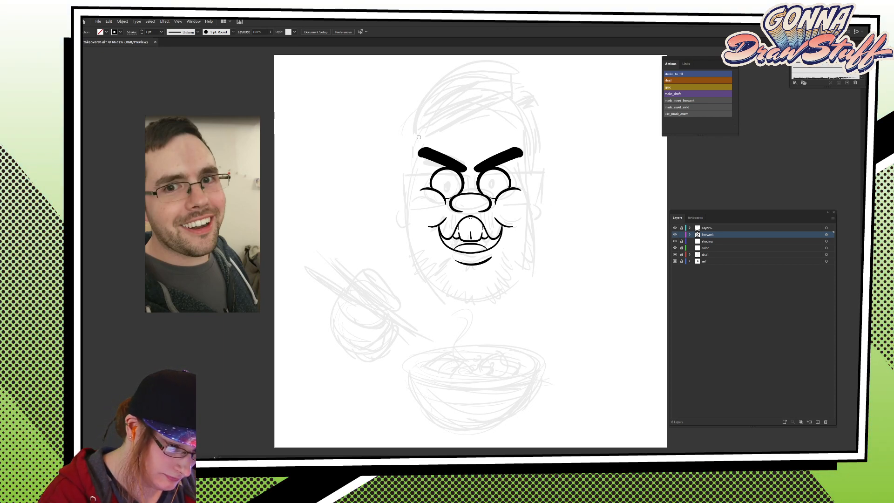
Ink the mirrored face outline as a heavy egg-shaped curve from the eyebrows around the jaw and chin, undoing rejected strokes.
mouse_move(525, 143)
left_mouse_down()
mouse_move(533, 276)
mouse_move(510, 292)
left_mouse_up()
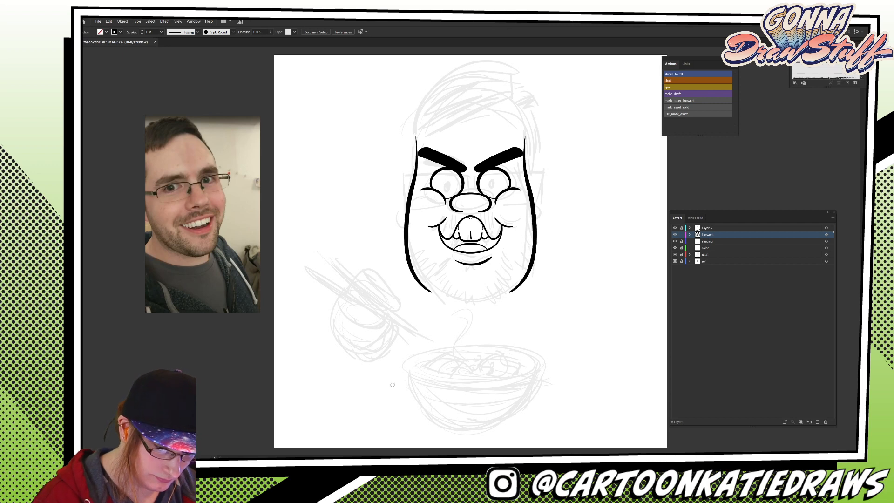
key("ctrl+z")
mouse_move(432, 294)
left_mouse_down()
mouse_move(511, 293)
mouse_move(472, 301)
mouse_move(509, 293)
mouse_move(531, 261)
mouse_move(539, 221)
mouse_move(520, 163)
left_mouse_up()
key("ctrl+z")
key("ctrl+z")
key("ctrl+z")
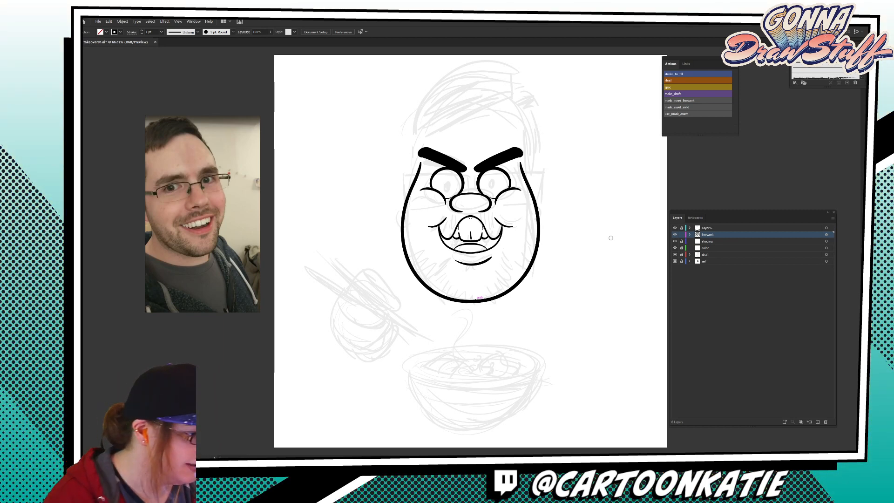
Narrow the face outline slightly by shifting its mirrored path inward, and deselect it.
left_click(539, 231)
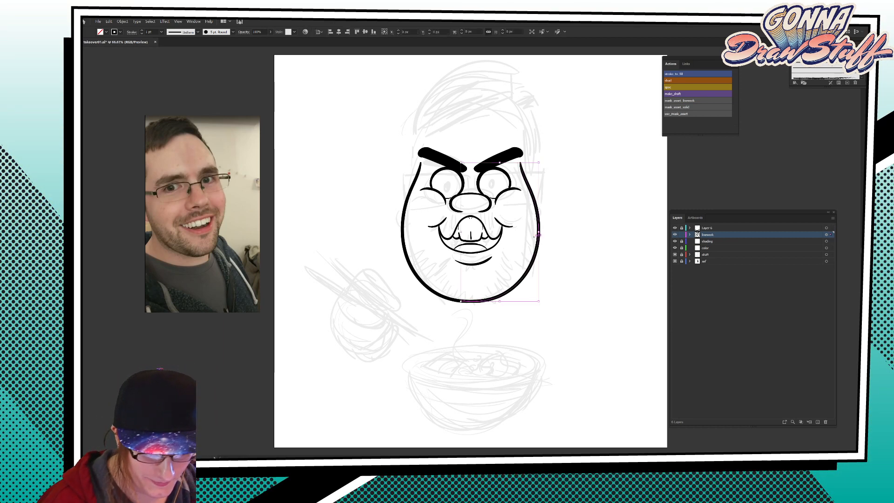
left_click_drag(539, 232, 536, 231)
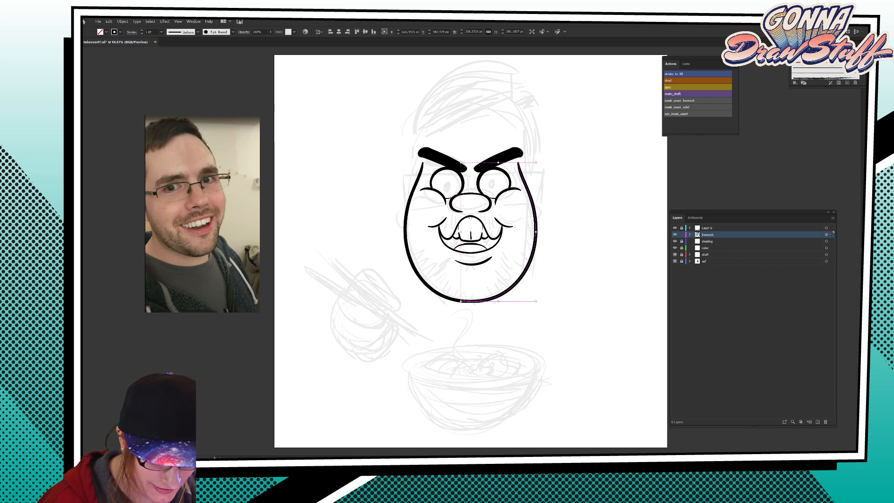
key("ctrl+shift+a")
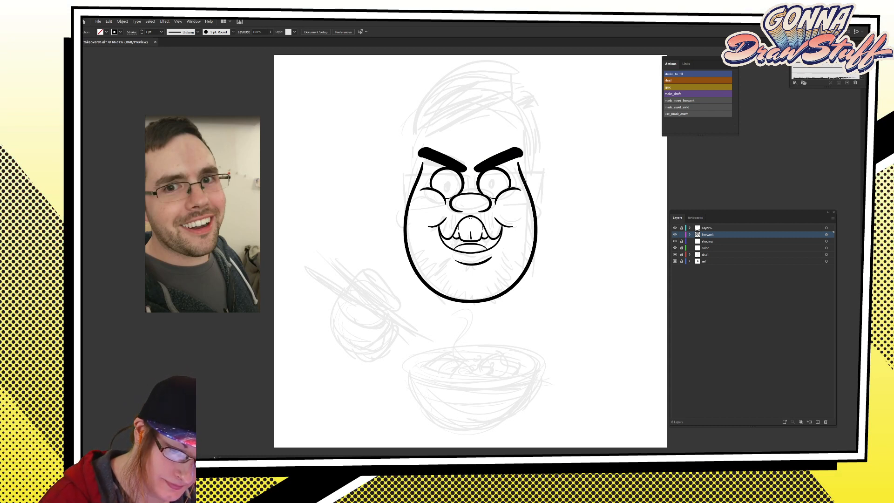
Ink short temple lines beside the eyebrows and mirrored glasses frames with a bridge around the eyes, redoing the rims as needed.
left_click_drag(524, 179, 525, 151)
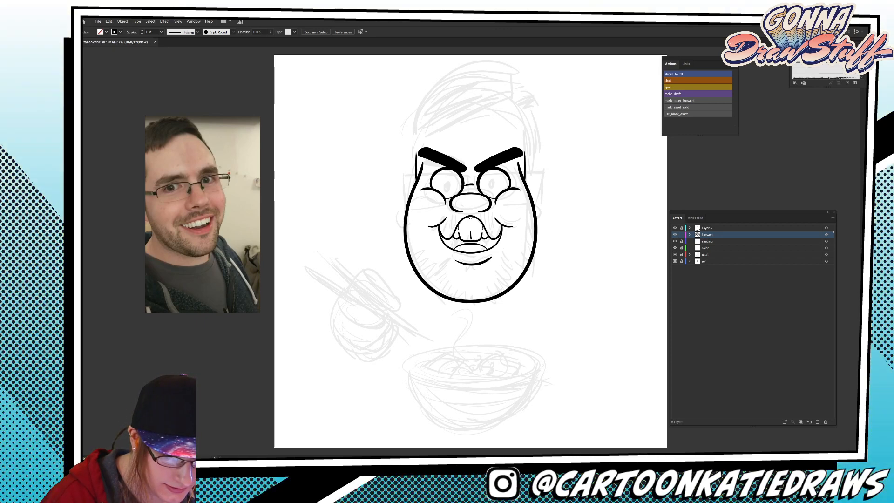
mouse_move(466, 174)
left_mouse_down()
mouse_move(466, 192)
mouse_move(537, 170)
mouse_move(545, 179)
mouse_move(538, 203)
left_mouse_up()
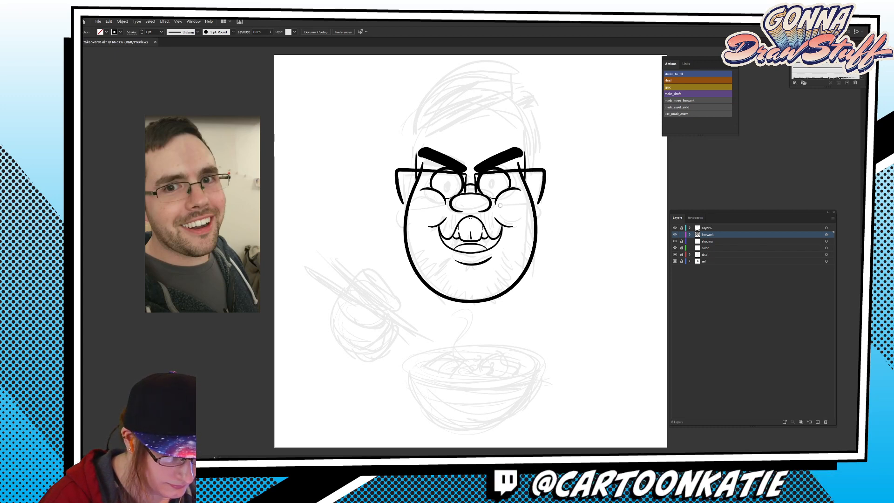
key("ctrl+z")
mouse_move(476, 174)
left_mouse_down()
mouse_move(540, 171)
mouse_move(544, 190)
mouse_move(534, 202)
left_mouse_up()
key("ctrl+z")
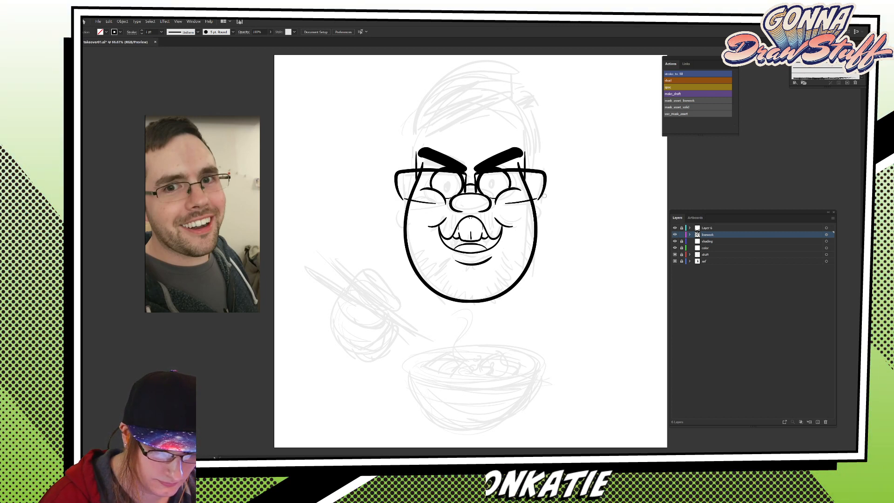
left_click_drag(507, 203, 537, 201)
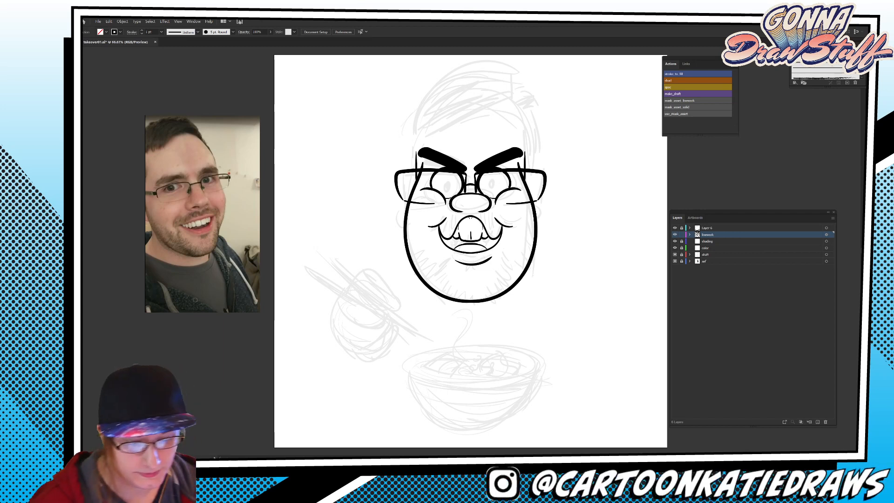
Ink solid black round pupils inside both eyes behind the glasses, undoing rejected strokes.
left_click_drag(493, 178, 449, 184)
key("ctrl+z")
key("ctrl+z")
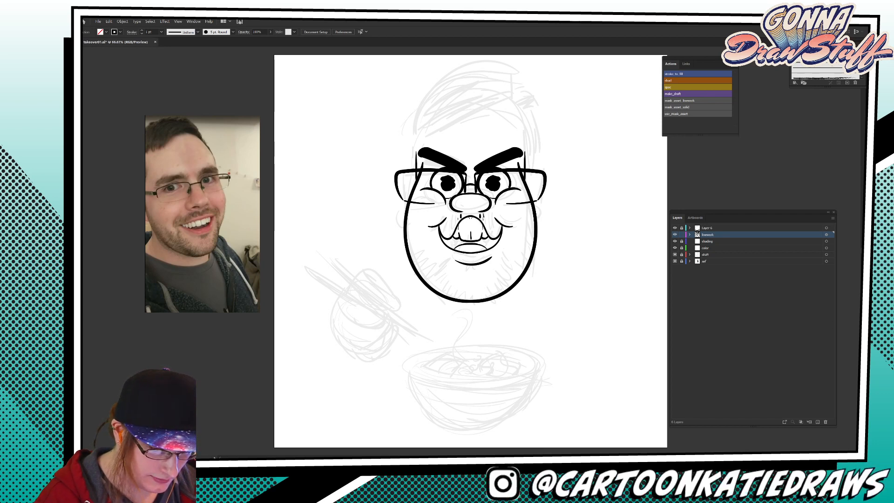
Ink mirrored facial hair as short tapered strokes above the mouth, along the jawline and beneath the lower lip.
left_click_drag(486, 215, 491, 230)
left_click_drag(489, 219, 497, 233)
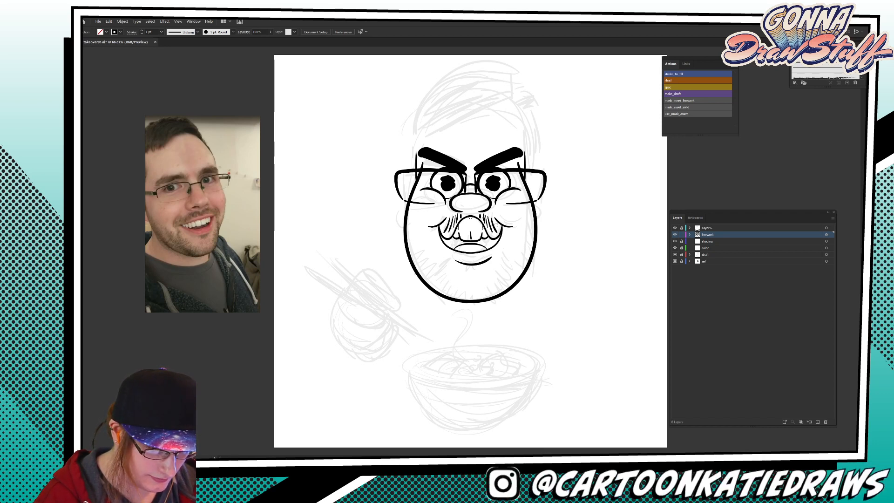
mouse_move(483, 291)
left_mouse_down()
mouse_move(488, 299)
mouse_move(513, 282)
left_mouse_up()
mouse_move(505, 264)
left_mouse_down()
mouse_move(514, 277)
mouse_move(528, 267)
left_mouse_up()
left_click_drag(527, 251, 536, 260)
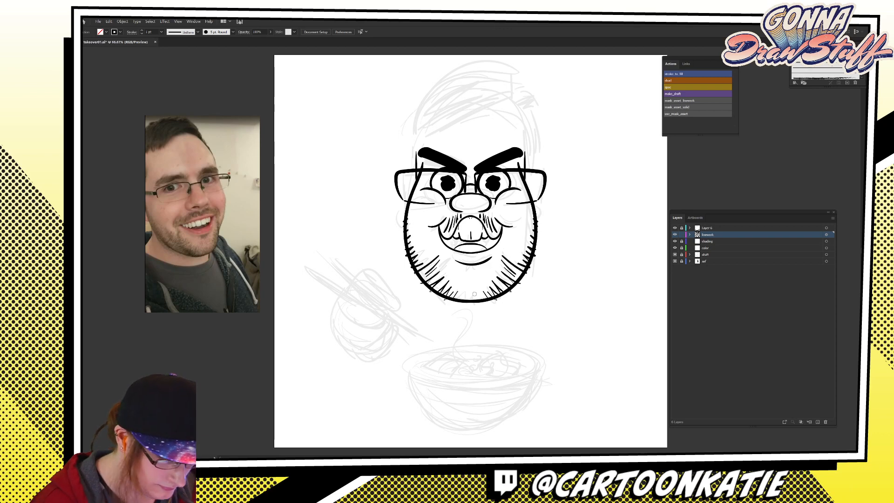
left_click_drag(474, 264, 482, 269)
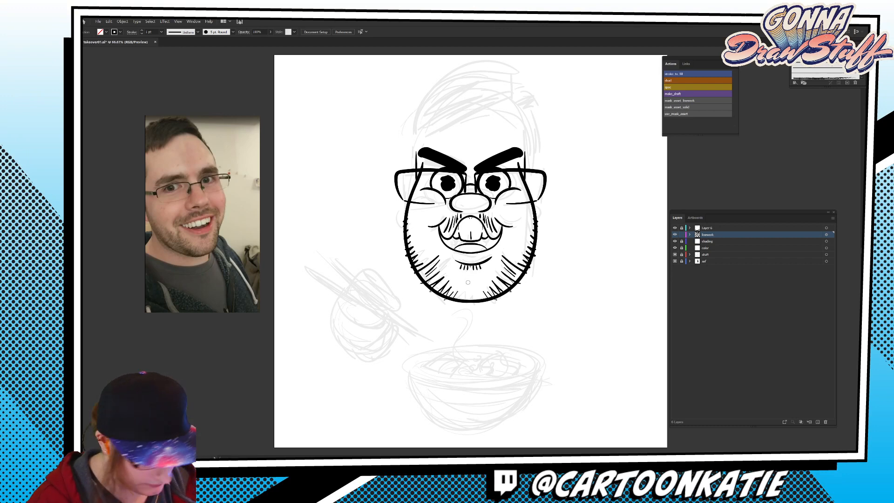
Lock Layer 6, unlock and reactivate the linework layer, and add short stubble strokes along the chin and beside the mouth.
key("F2")
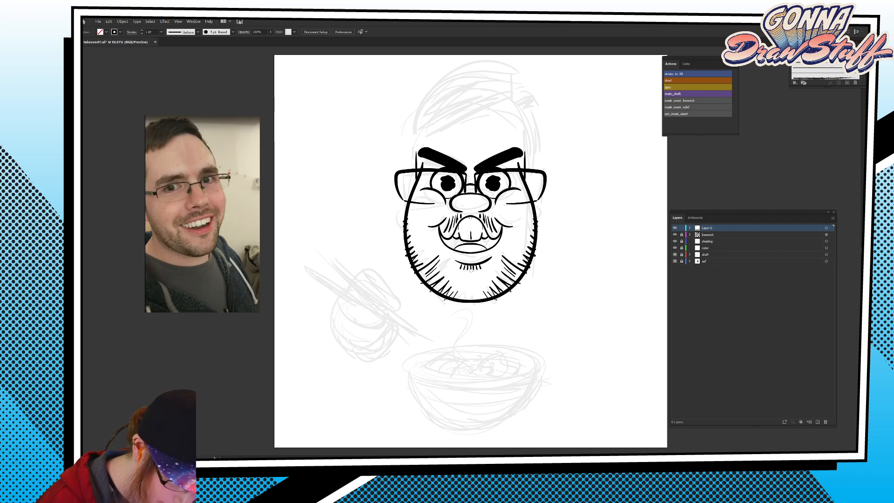
left_click(681, 228)
left_click(681, 235)
left_click(716, 234)
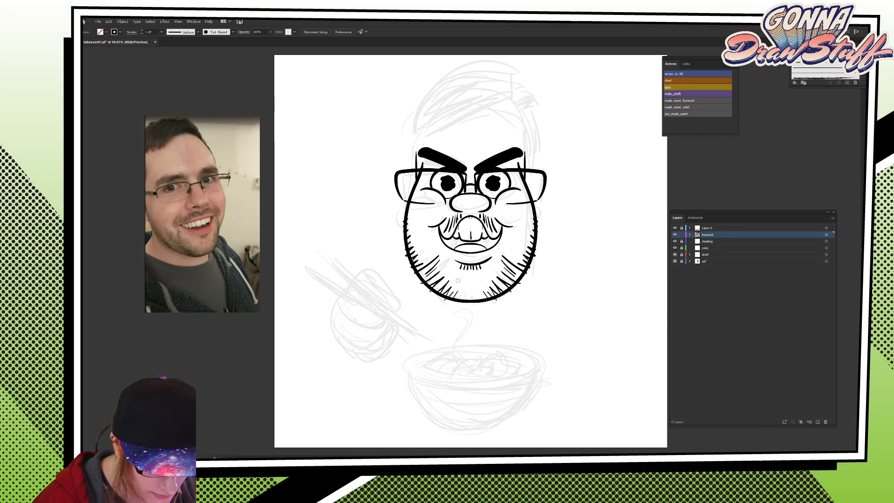
left_click_drag(434, 253, 440, 247)
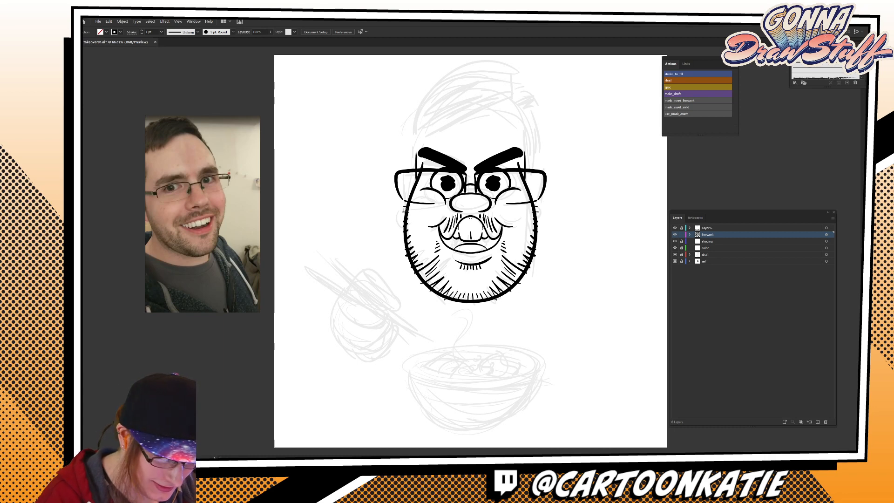
Ink small rounded mirrored ears on the sides of the face below the glasses, redoing the first attempt.
left_click_drag(395, 223, 404, 229)
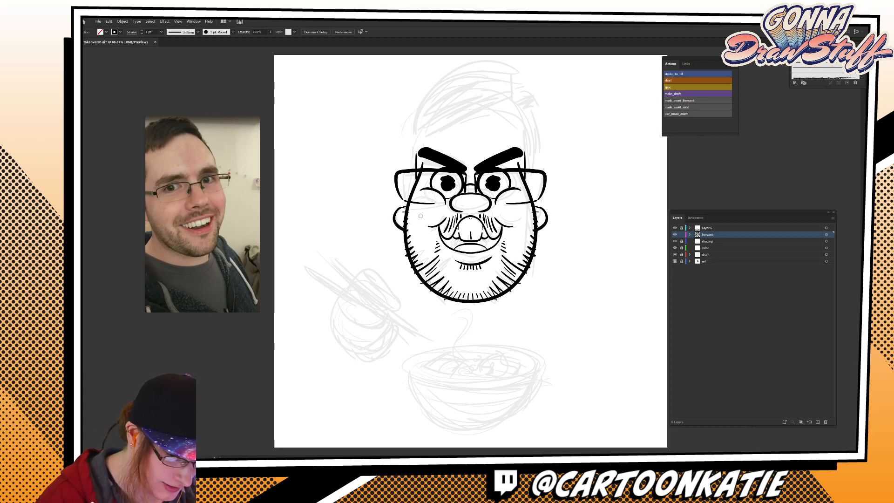
key("ctrl+z")
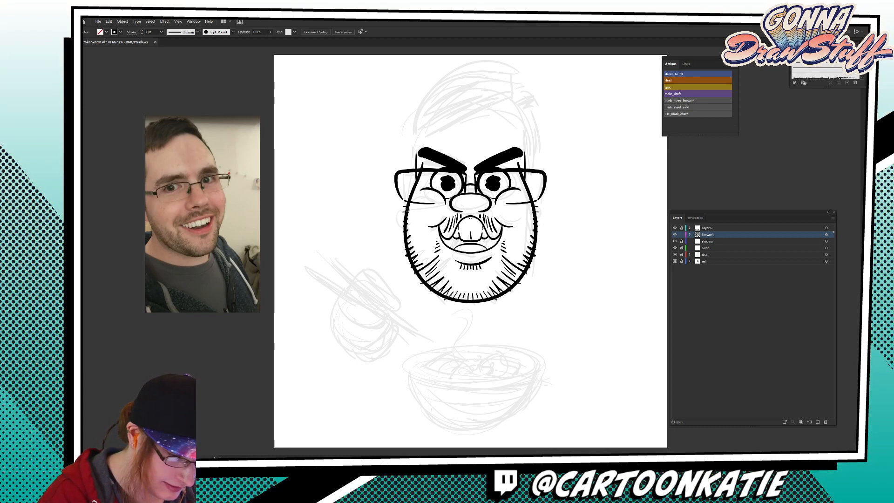
left_click_drag(395, 226, 405, 230)
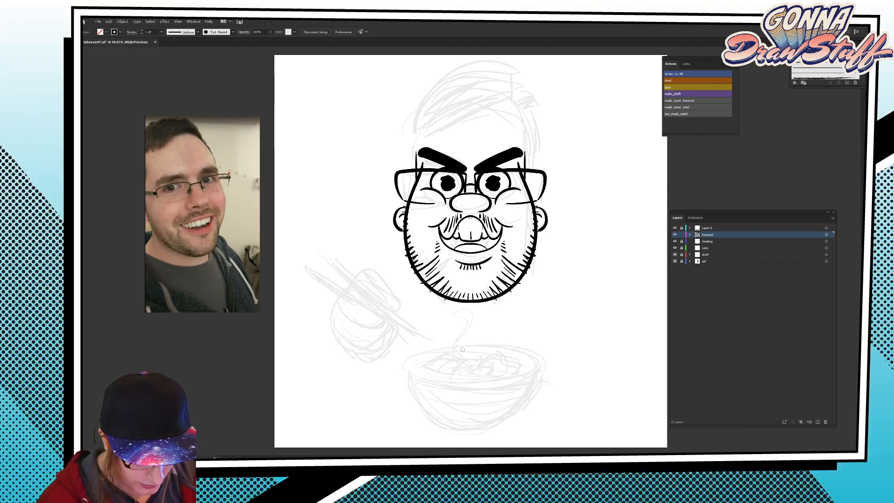
Ink the noodle bowl's rim as a wide ellipse over the draft below the chin, undoing rejected strokes.
mouse_move(474, 346)
left_mouse_down()
mouse_move(413, 359)
mouse_move(440, 346)
mouse_move(527, 354)
left_mouse_up()
key("ctrl+z")
key("ctrl+z")
mouse_move(415, 353)
left_mouse_down()
mouse_move(473, 343)
mouse_move(527, 354)
left_mouse_up()
key("ctrl+z")
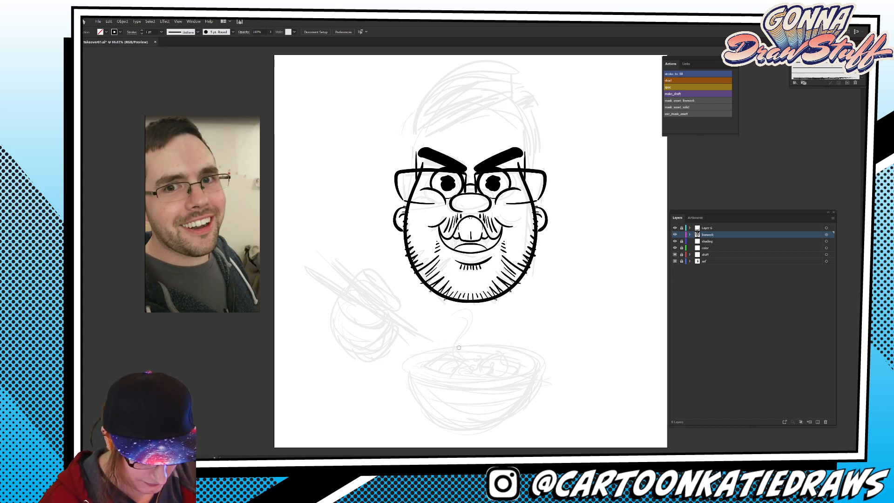
mouse_move(450, 345)
left_mouse_down()
mouse_move(400, 360)
mouse_move(400, 371)
mouse_move(478, 384)
mouse_move(490, 345)
mouse_move(430, 346)
mouse_move(395, 367)
mouse_move(459, 381)
mouse_move(463, 343)
mouse_move(400, 356)
mouse_move(396, 366)
mouse_move(480, 379)
mouse_move(463, 346)
mouse_move(404, 359)
mouse_move(407, 375)
mouse_move(445, 384)
mouse_move(516, 381)
mouse_move(470, 344)
mouse_move(409, 352)
mouse_move(398, 368)
mouse_move(419, 383)
mouse_move(481, 384)
mouse_move(450, 345)
mouse_move(406, 357)
left_mouse_up()
key("ctrl+z")
key("ctrl+z")
key("ctrl+z")
key("ctrl+z")
key("ctrl+z")
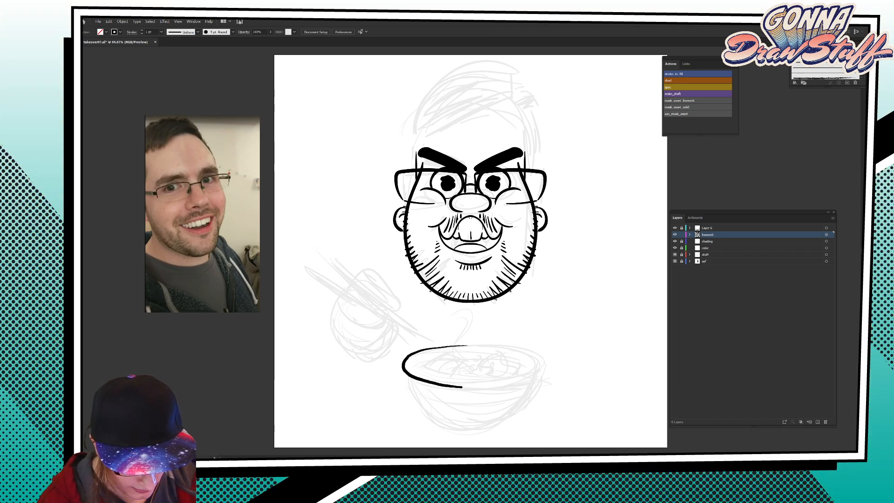
left_click_drag(461, 386, 468, 346)
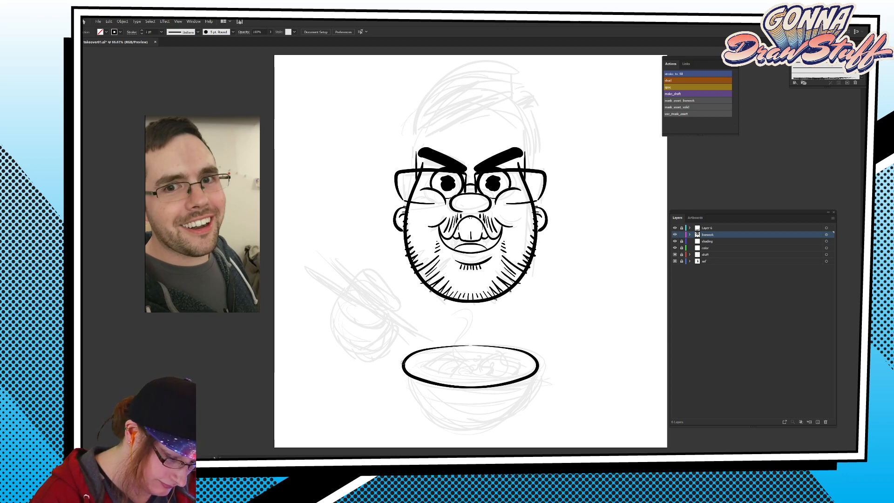
Ink the bowl's curved sides down from the rim and a short rounded foot beneath it, undoing rejected strokes.
mouse_move(411, 397)
left_mouse_down()
mouse_move(424, 413)
mouse_move(538, 372)
left_mouse_up()
key("ctrl+z")
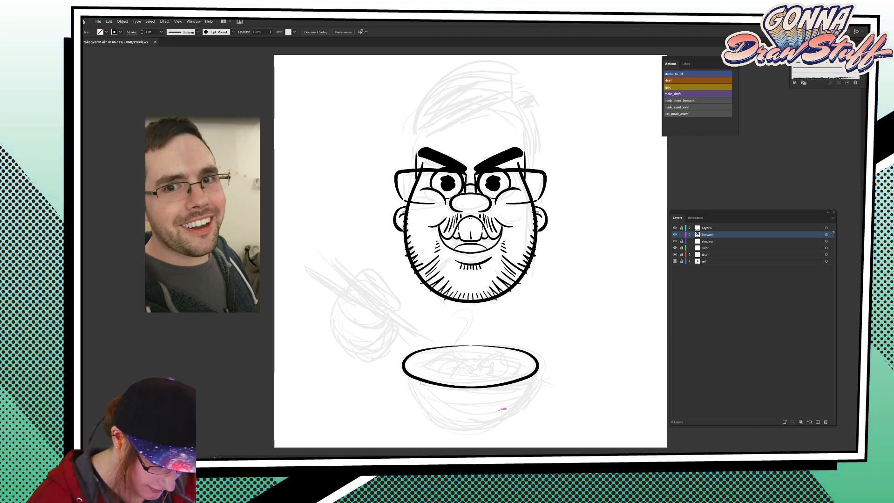
mouse_move(403, 361)
left_mouse_down()
mouse_move(406, 393)
mouse_move(441, 426)
mouse_move(538, 370)
left_mouse_up()
key("ctrl+z")
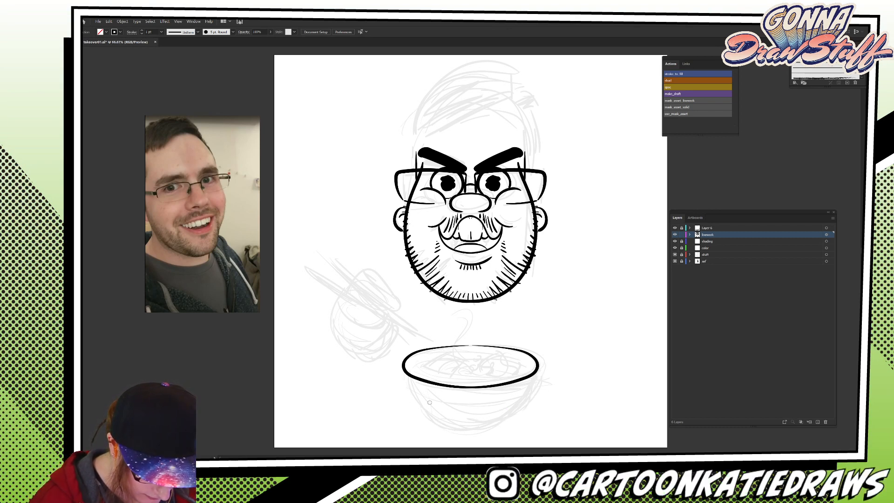
mouse_move(402, 368)
left_mouse_down()
mouse_move(407, 394)
mouse_move(429, 415)
left_mouse_up()
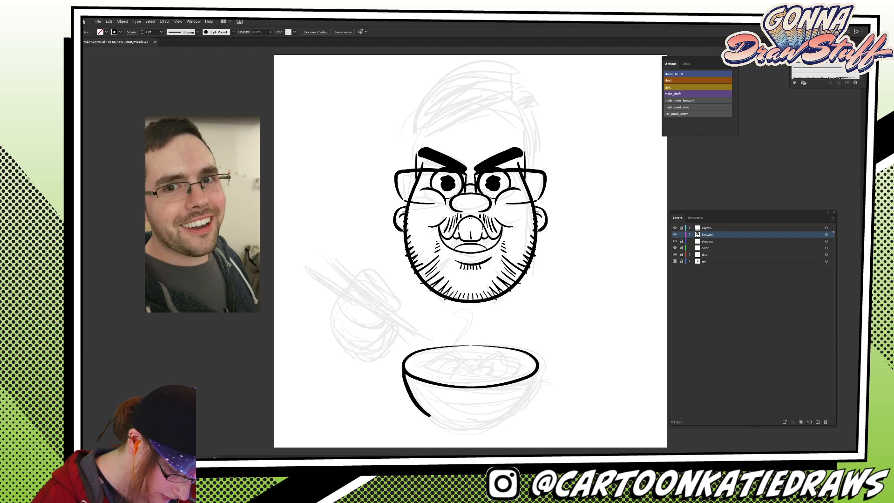
left_click_drag(538, 370, 486, 425)
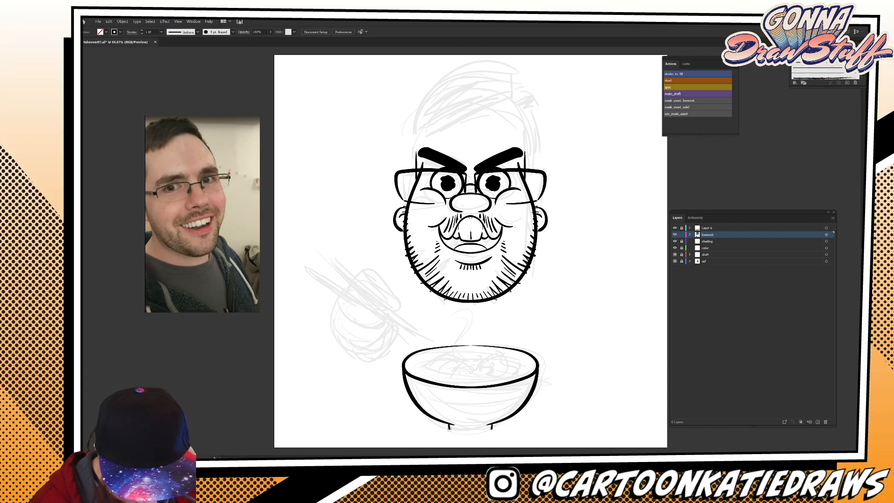
left_click_drag(449, 426, 492, 425)
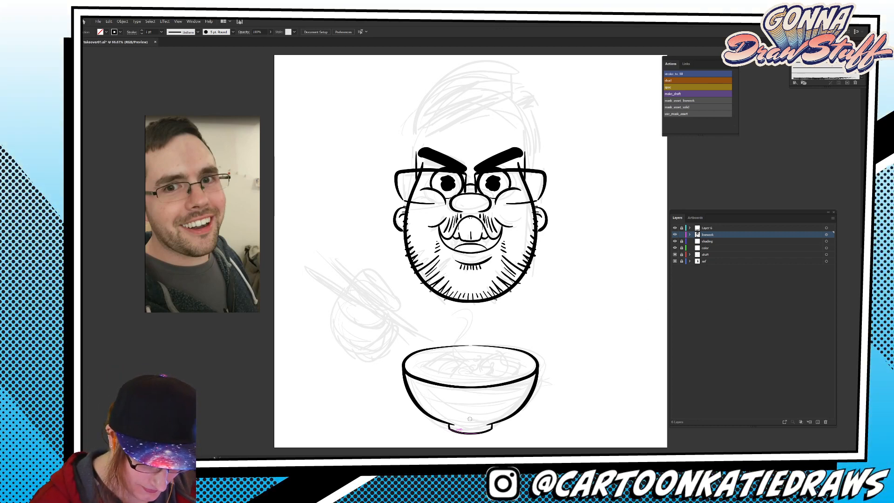
Lock the linework layer, activate the unlocked Layer 6, and ink wavy noodles and a flat four-sided topping inside the bowl.
left_click(682, 234)
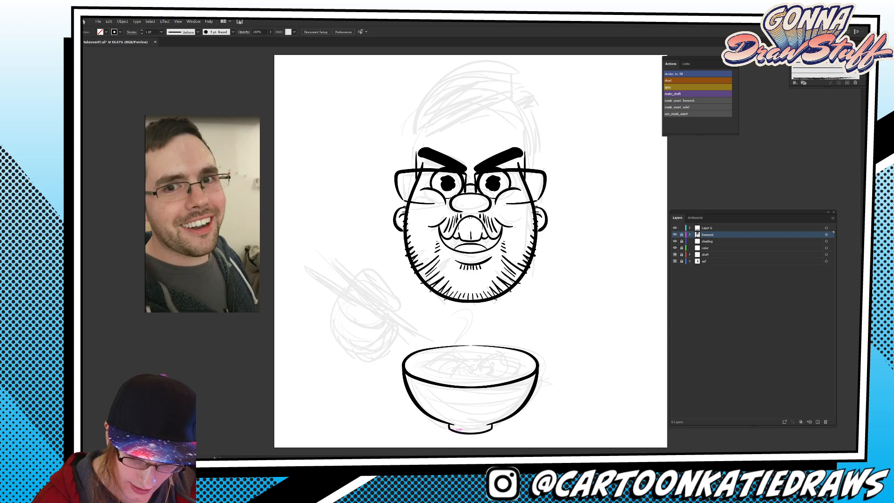
left_click(681, 228)
left_click(708, 228)
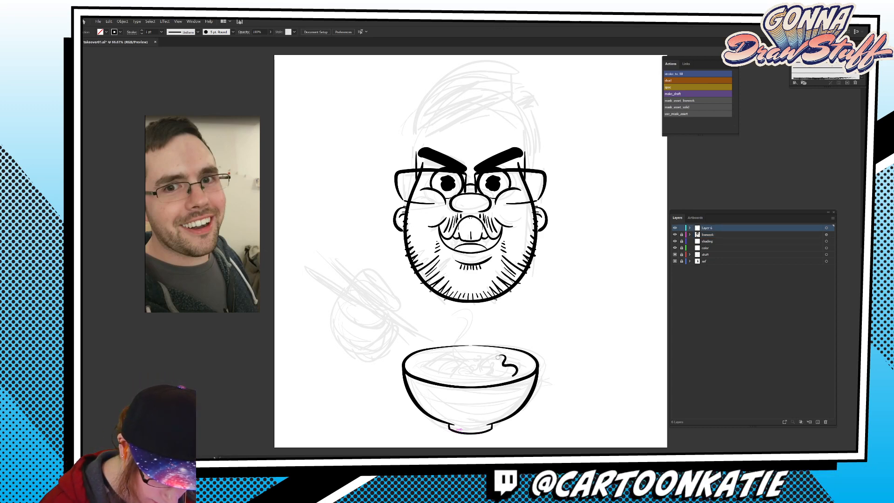
mouse_move(497, 366)
left_mouse_down()
mouse_move(507, 376)
mouse_move(492, 371)
left_mouse_up()
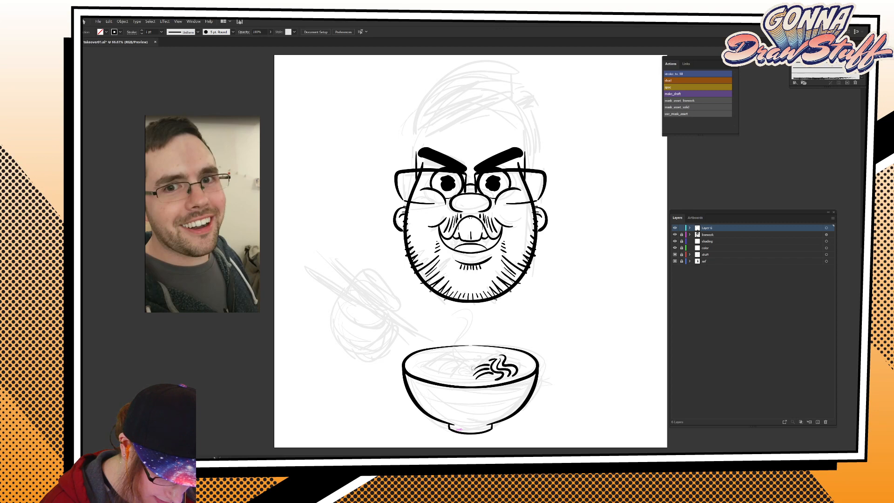
mouse_move(446, 376)
left_mouse_down()
mouse_move(430, 376)
mouse_move(443, 361)
left_mouse_up()
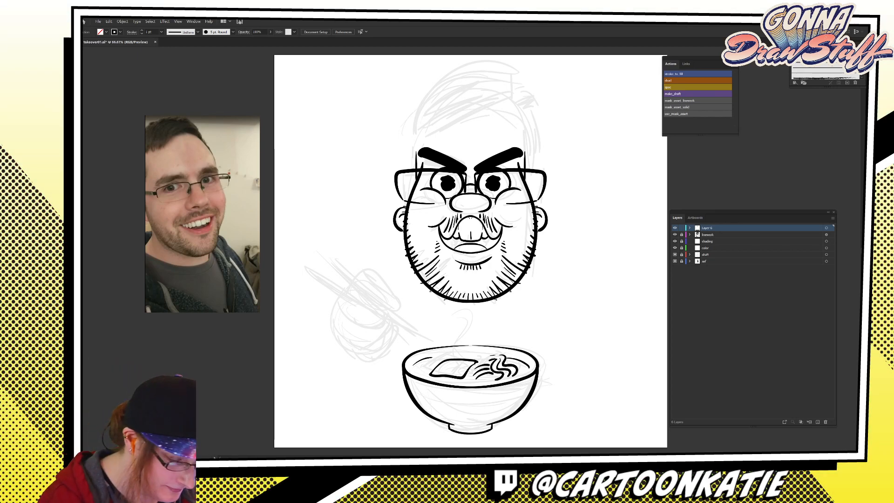
Ink the curved thumb shape and two long tapered chopsticks slanting toward the bowl over the draft, redoing rejected lines.
mouse_move(363, 332)
left_mouse_down()
mouse_move(386, 322)
mouse_move(388, 309)
left_mouse_up()
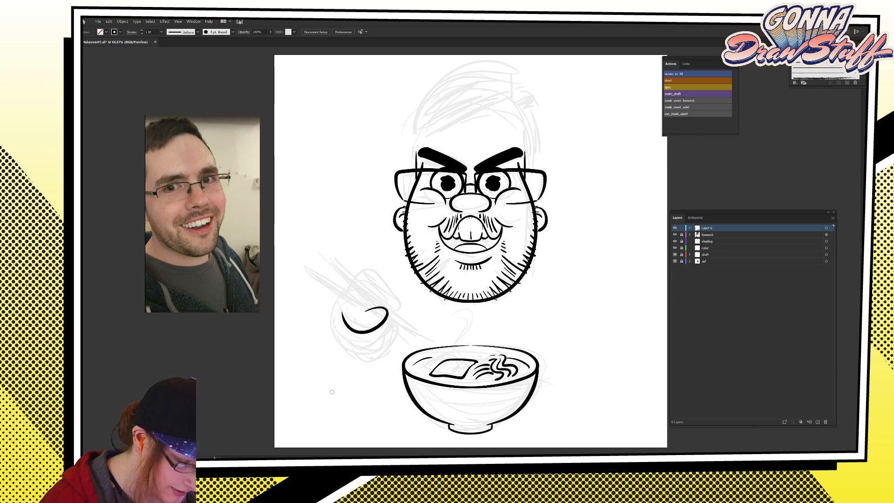
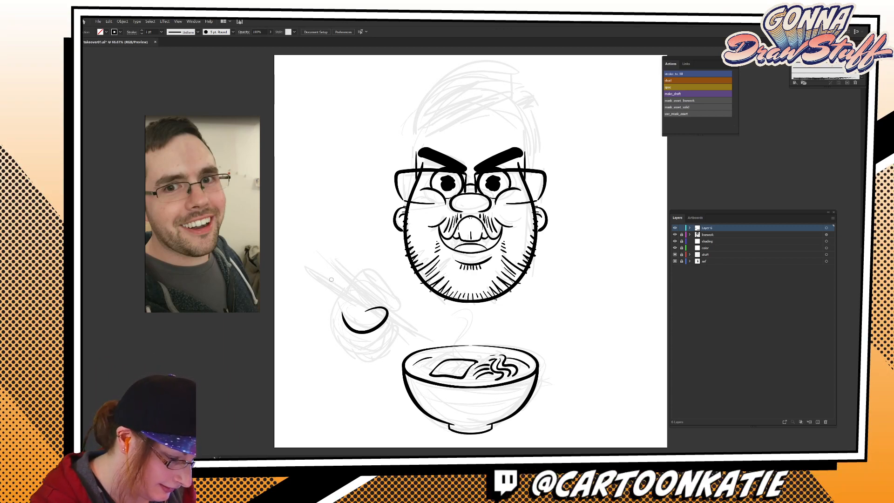
left_click_drag(311, 276, 367, 309)
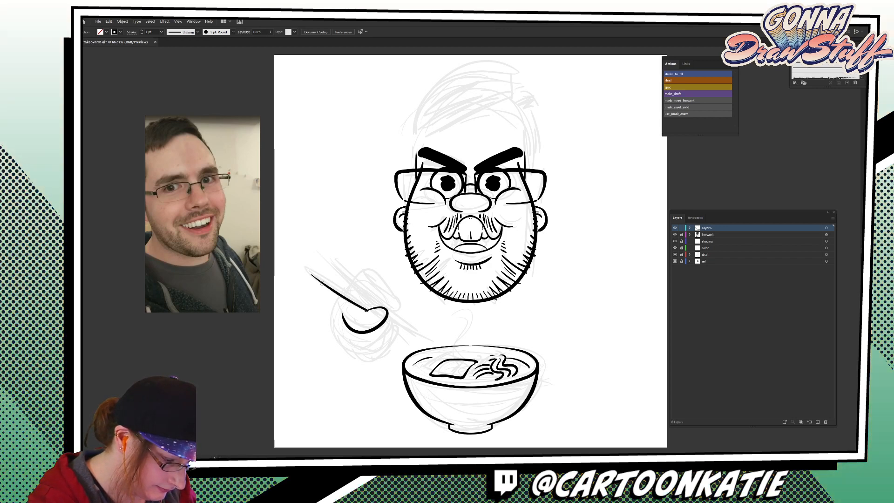
key("ctrl+z")
mouse_move(368, 310)
left_mouse_down()
mouse_move(306, 270)
mouse_move(429, 342)
mouse_move(416, 333)
left_mouse_up()
key("ctrl+z")
key("ctrl+z")
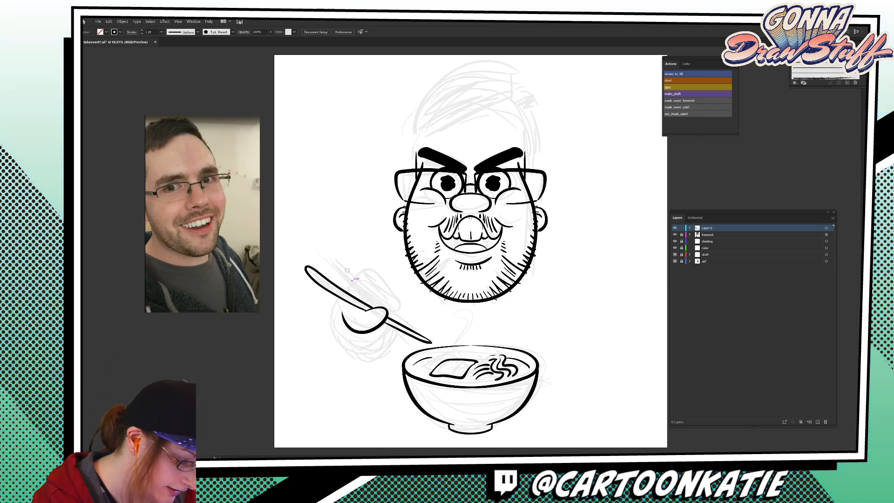
mouse_move(374, 308)
left_mouse_down()
mouse_move(326, 259)
mouse_move(404, 325)
left_mouse_up()
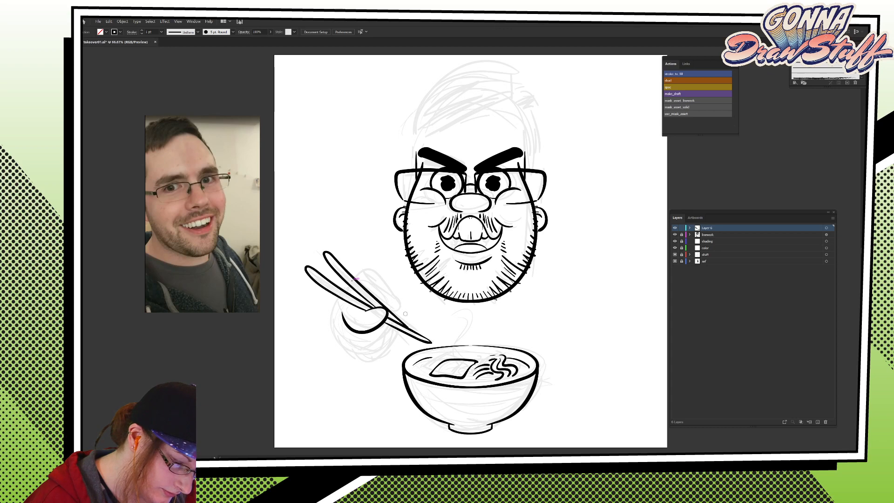
Ink the hand outline and curled fingers gripping the chopsticks, redoing the outer finger, and save the document.
mouse_move(386, 312)
left_mouse_down()
mouse_move(368, 268)
mouse_move(333, 310)
mouse_move(334, 333)
mouse_move(356, 356)
mouse_move(369, 358)
mouse_move(385, 330)
mouse_move(378, 356)
mouse_move(389, 357)
mouse_move(397, 337)
left_mouse_up()
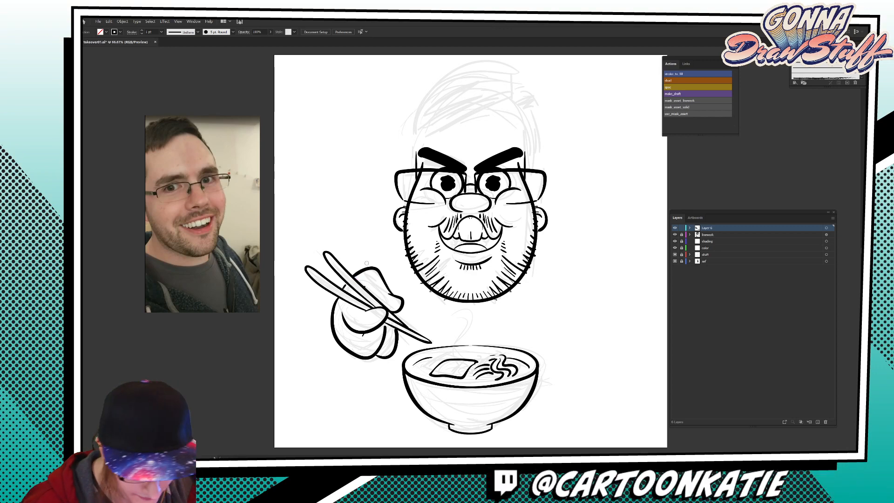
mouse_move(396, 351)
left_mouse_down()
mouse_move(409, 344)
mouse_move(403, 335)
mouse_move(408, 343)
left_mouse_up()
key("ctrl+z")
key("ctrl+z")
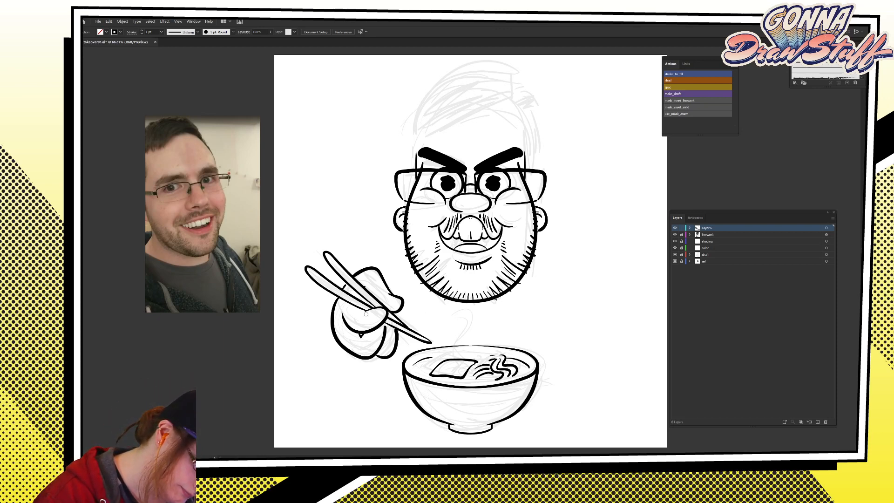
mouse_move(396, 348)
left_mouse_down()
mouse_move(410, 343)
mouse_move(410, 314)
left_mouse_up()
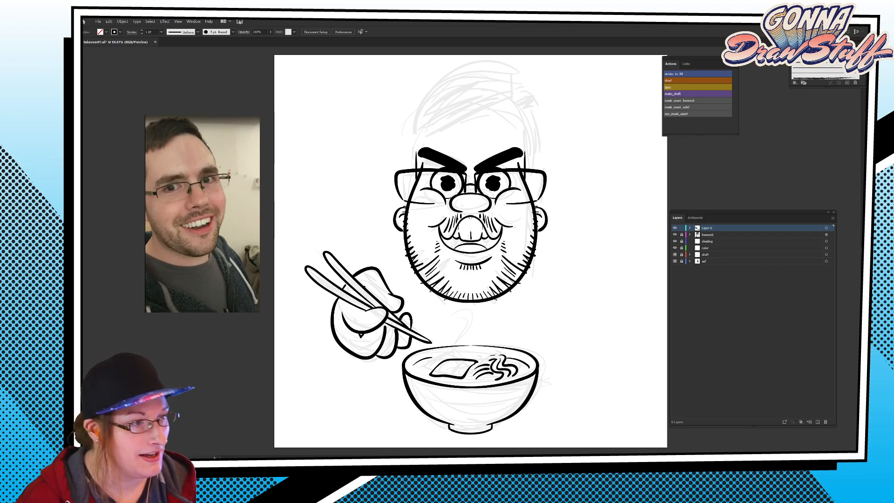
left_click(98, 21)
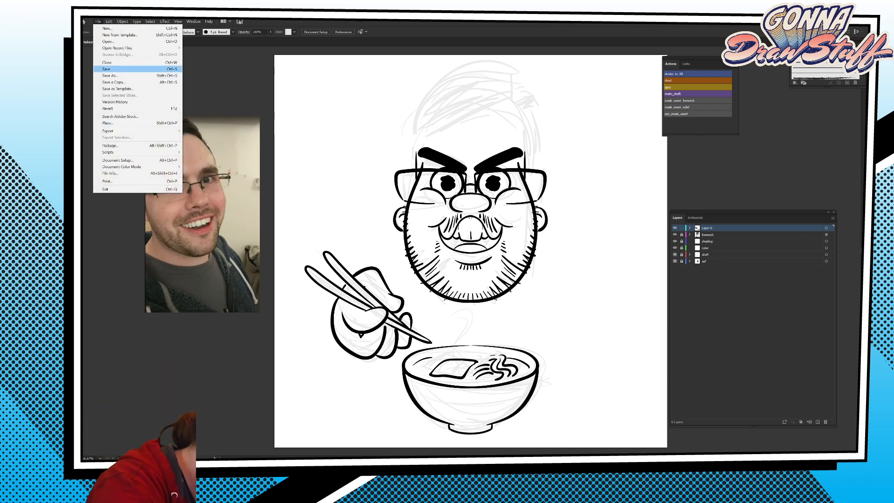
key("Return")
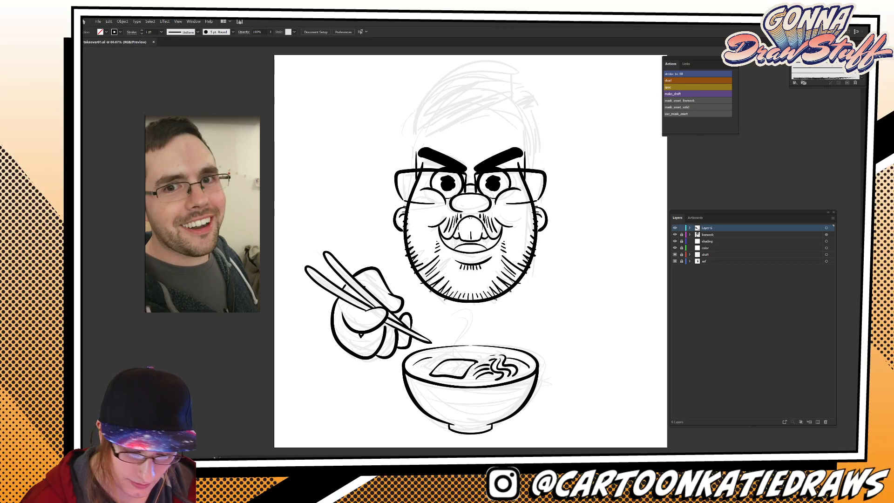
Ink a curved noodle strand draping from the chopstick tips into the bowl, and switch the stroke colour to white.
left_click_drag(412, 326, 463, 357)
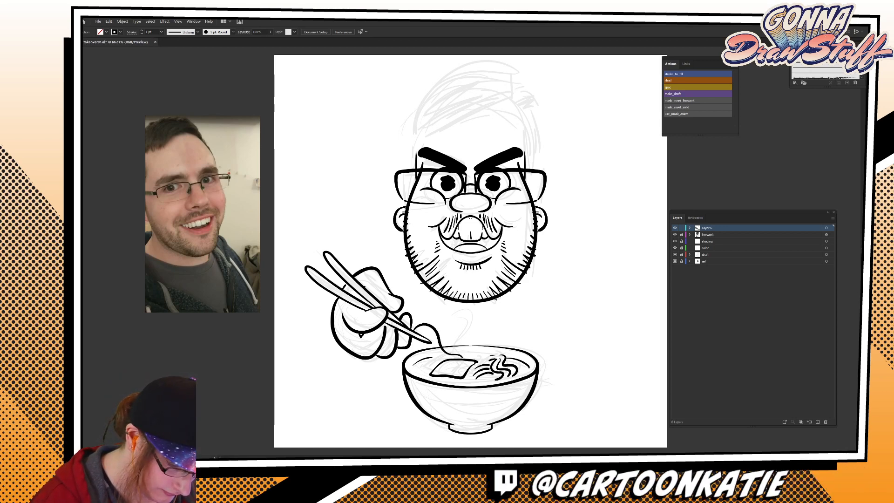
left_click_drag(427, 331, 434, 342)
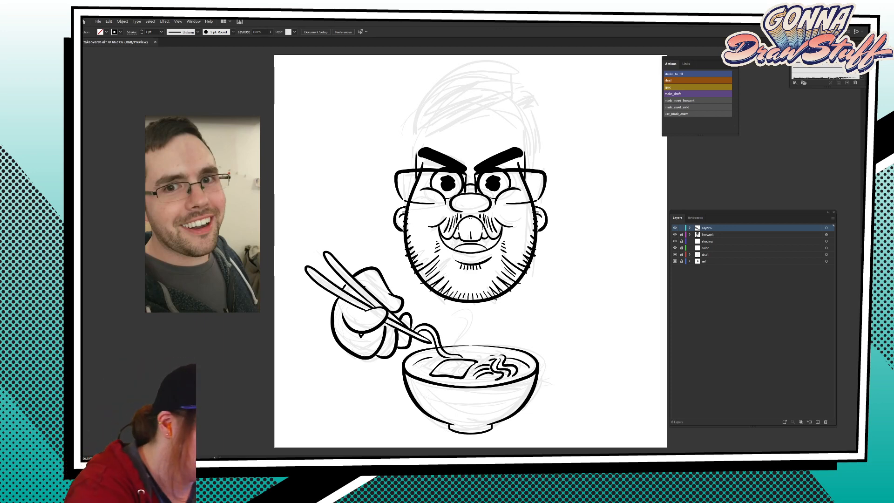
left_click(120, 32)
key("Escape")
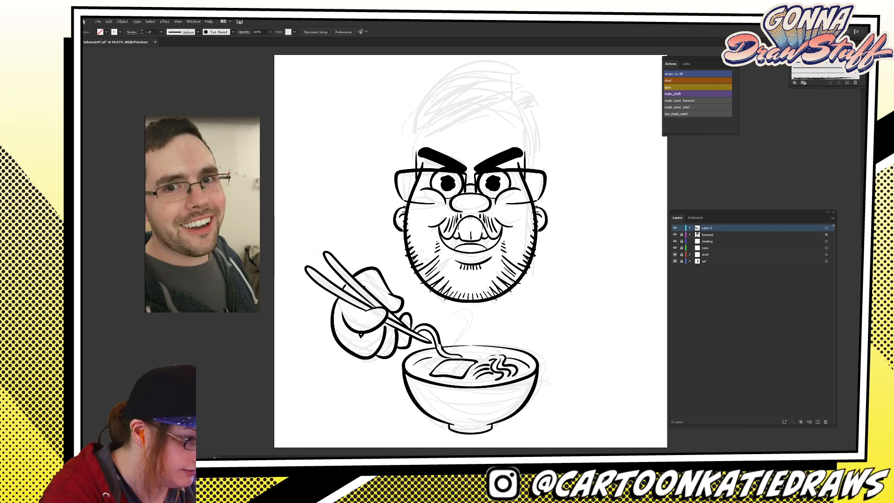
Send the white stroke on the draped noodle strand to the back of Layer 6 and deselect it.
right_click(439, 346)
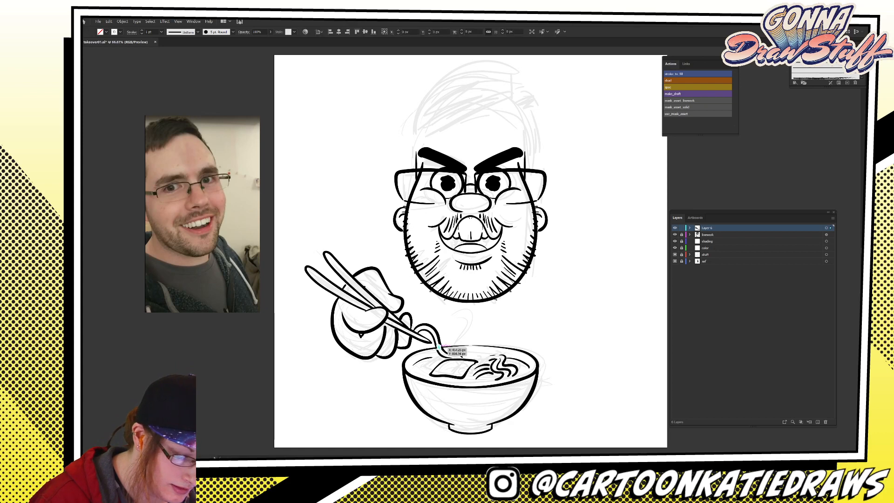
mouse_move(465, 318)
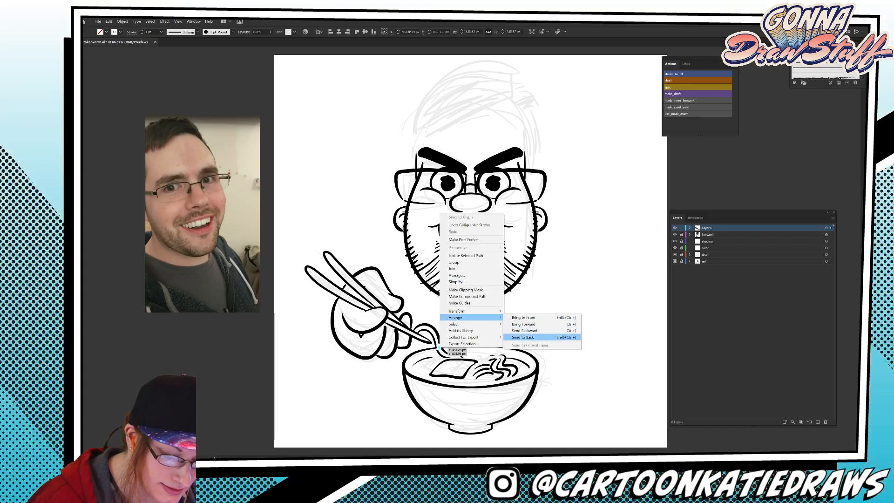
left_click(523, 337)
key("ctrl+shift+a")
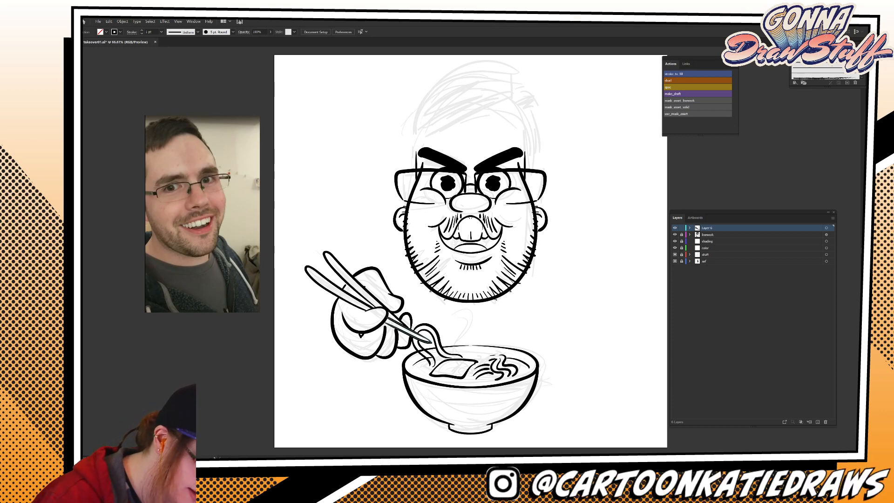
Ink additional noodle lines hanging below the chopstick tips into the bowl, and switch the stroke colour to white.
left_click_drag(419, 344, 417, 340)
left_click(443, 333)
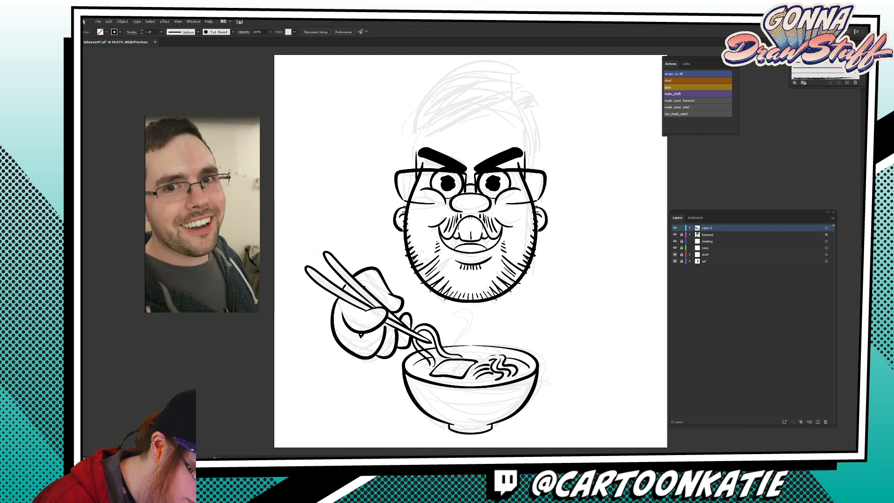
left_click(419, 341)
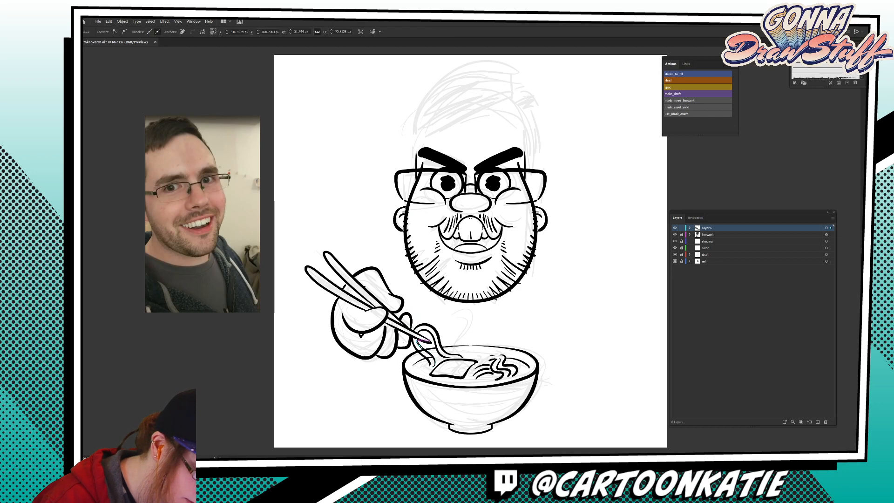
key("ctrl+shift+a")
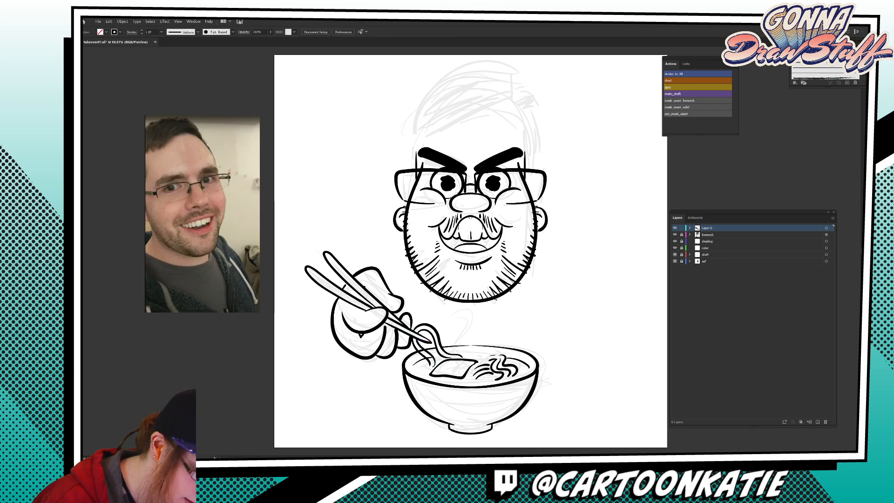
left_click(119, 32)
left_click(80, 42)
key("Escape")
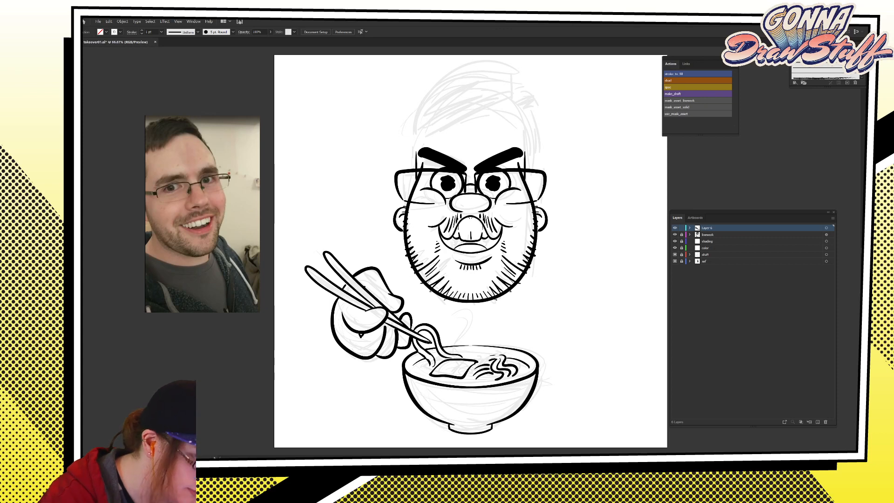
Send the white cover strokes on the noodles below the chopstick tips to the back, and clear the selection.
left_click(424, 353)
right_click(423, 353)
mouse_move(440, 323)
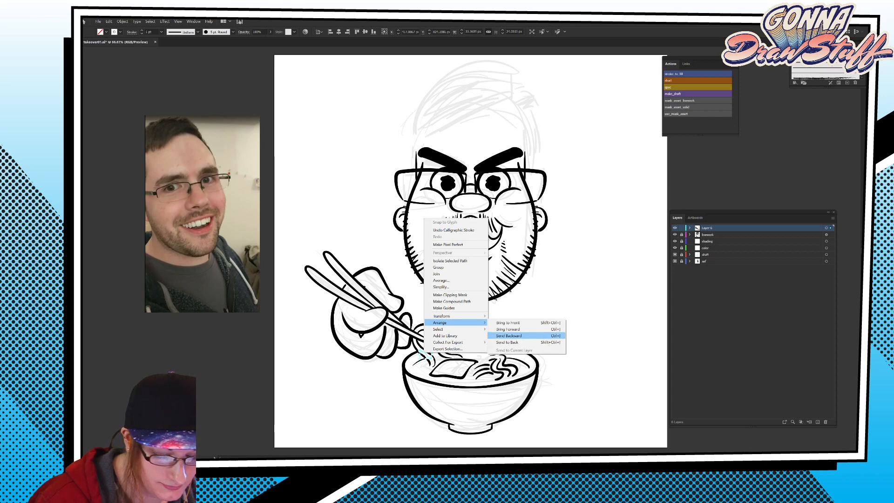
left_click(507, 343)
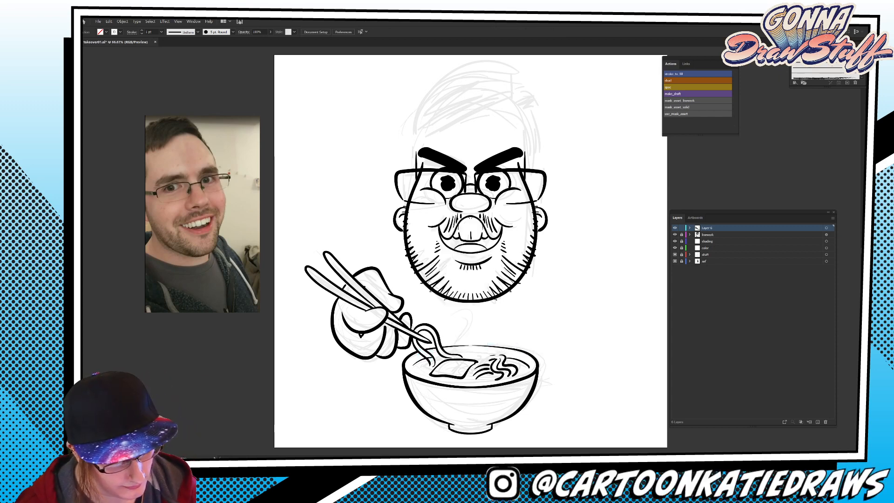
left_click(424, 352)
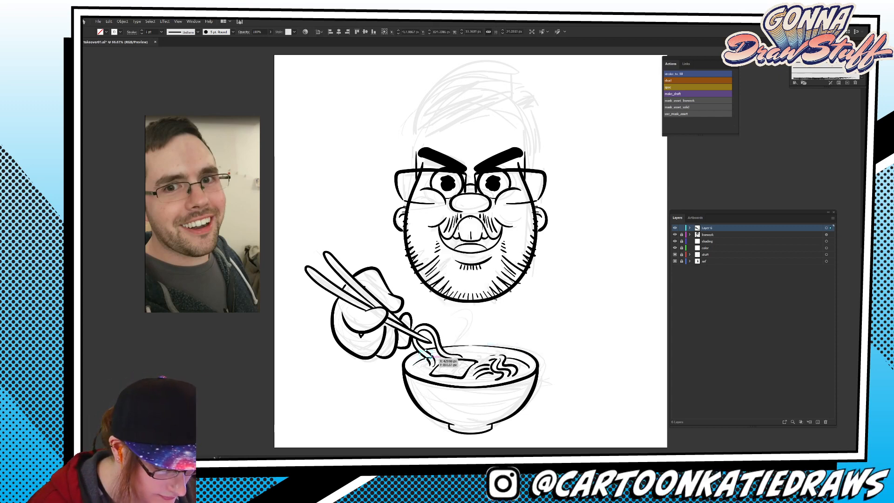
left_click(422, 359)
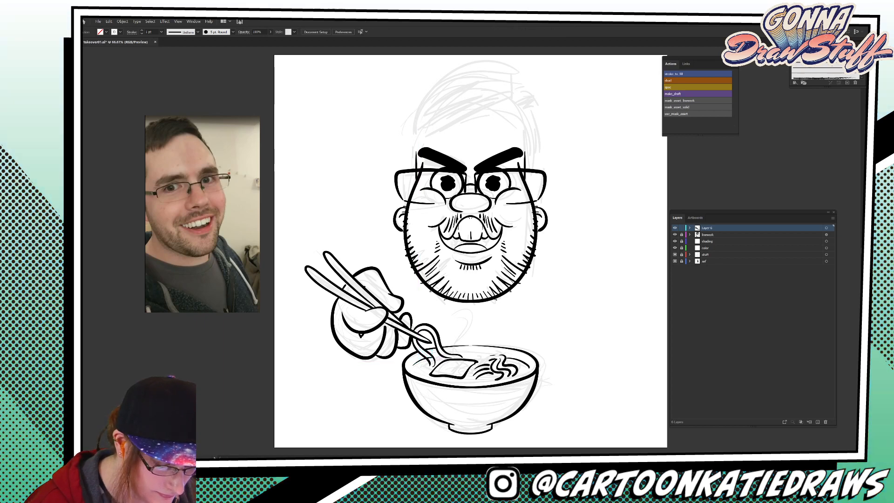
right_click(422, 360)
mouse_move(447, 331)
left_click(505, 344)
key("ctrl+shift+a")
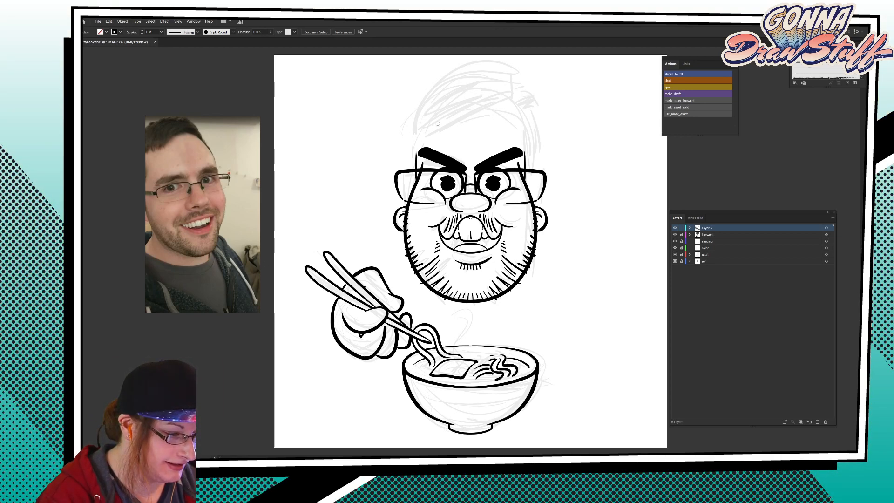
mouse_move(199, 131)
left_mouse_down()
mouse_move(151, 167)
mouse_move(143, 161)
left_mouse_up()
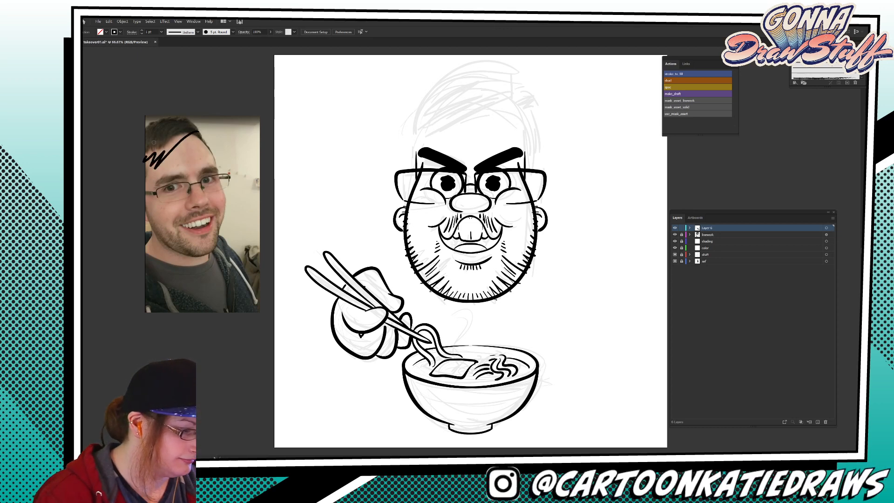
key("ctrl+z")
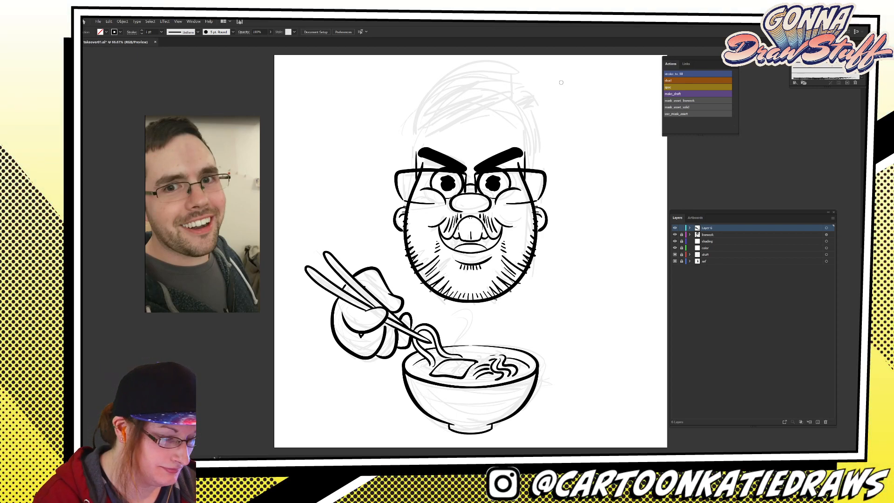
mouse_move(520, 107)
left_mouse_down()
mouse_move(525, 93)
mouse_move(432, 137)
left_mouse_up()
key("ctrl+z")
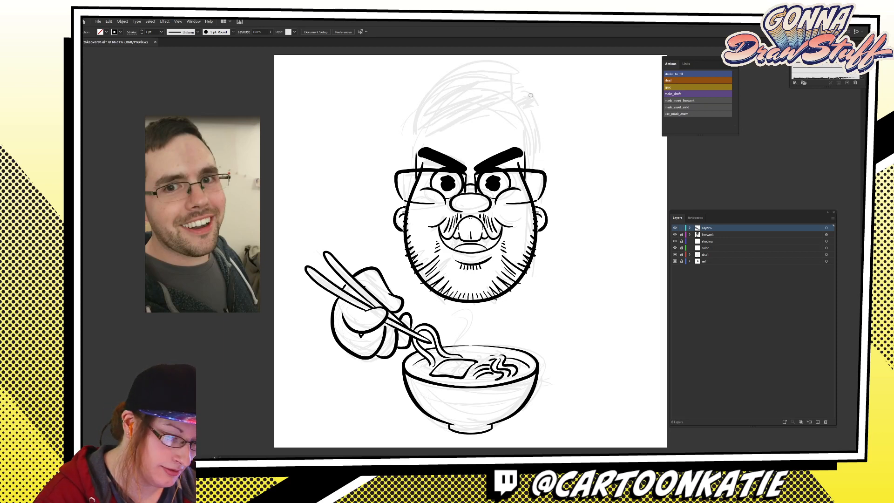
mouse_move(520, 112)
left_mouse_down()
mouse_move(520, 91)
mouse_move(428, 137)
left_mouse_up()
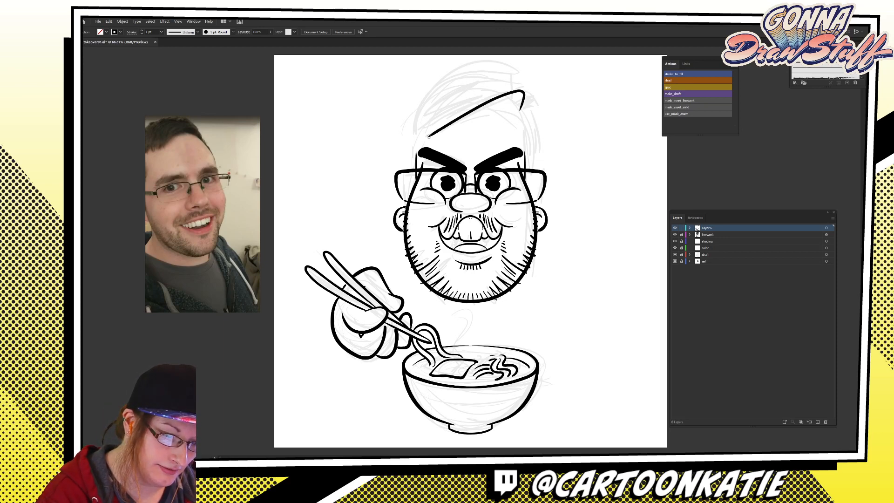
mouse_move(526, 89)
left_mouse_down()
mouse_move(515, 61)
mouse_move(473, 61)
mouse_move(386, 112)
mouse_move(404, 108)
mouse_move(394, 124)
mouse_move(418, 114)
mouse_move(429, 136)
left_mouse_up()
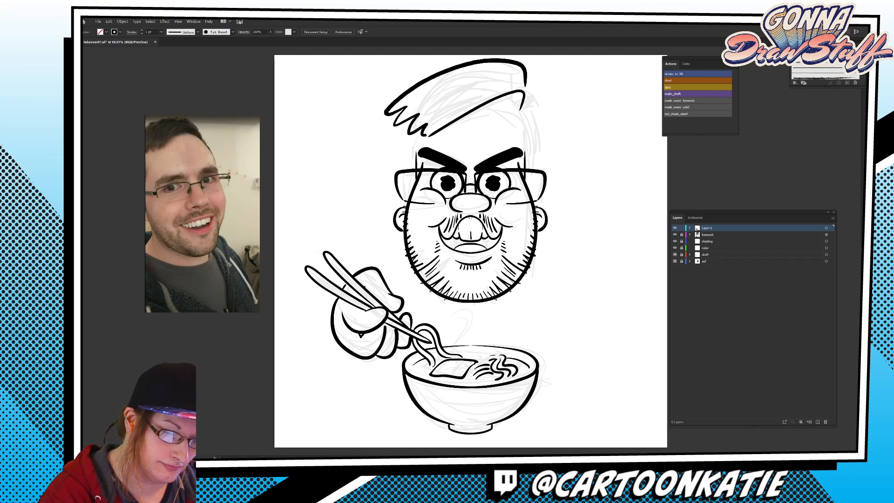
key("ctrl+z")
key("ctrl+z")
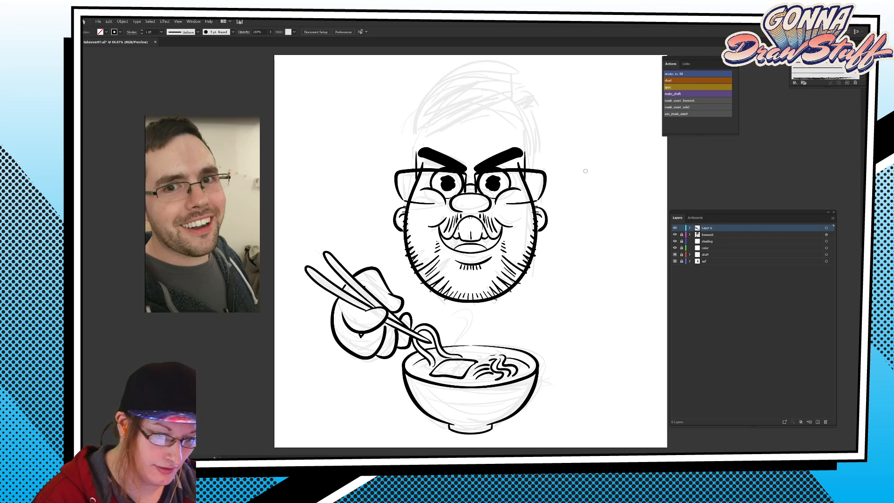
mouse_move(518, 88)
left_mouse_down()
mouse_move(500, 55)
mouse_move(446, 72)
mouse_move(409, 131)
left_mouse_up()
key("ctrl+z")
Ink the swept-up hair outline with jagged tips at one end and the curved hairline above the forehead, undoing rejected lines.
mouse_move(516, 94)
left_mouse_down()
mouse_move(479, 60)
mouse_move(427, 90)
mouse_move(406, 130)
mouse_move(416, 123)
mouse_move(436, 136)
left_mouse_up()
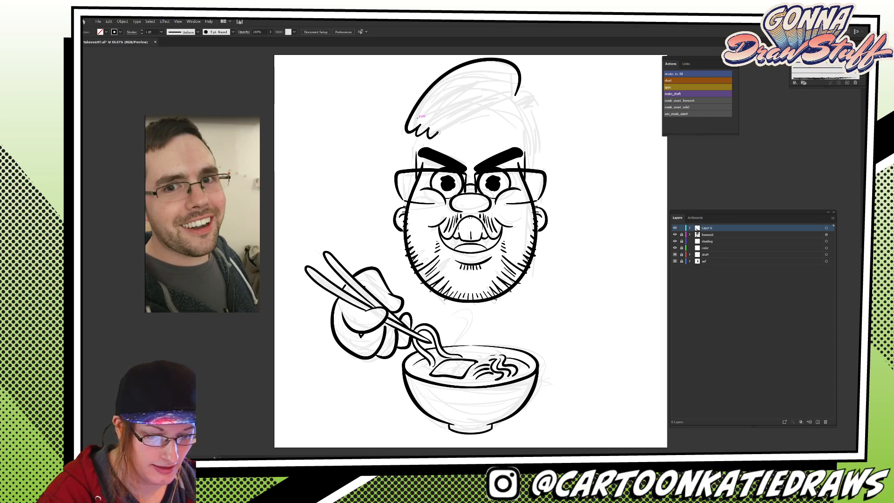
left_click_drag(438, 134, 505, 101)
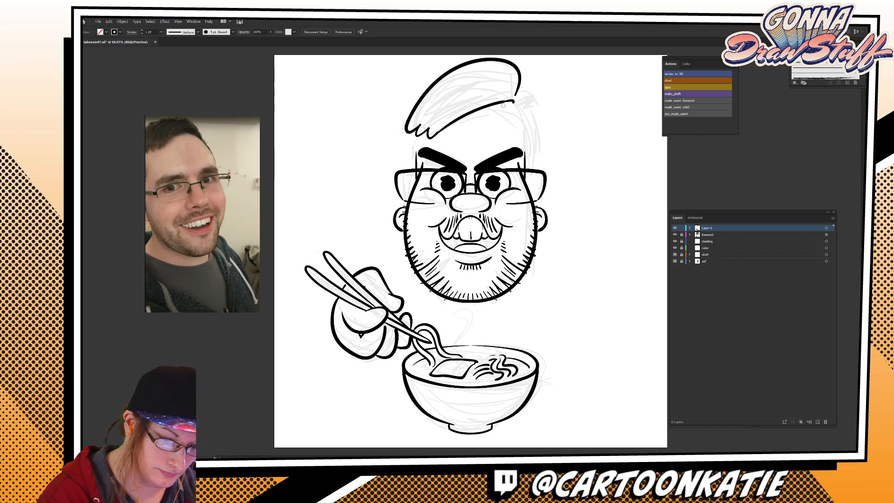
left_click_drag(517, 113, 529, 153)
key("ctrl+z")
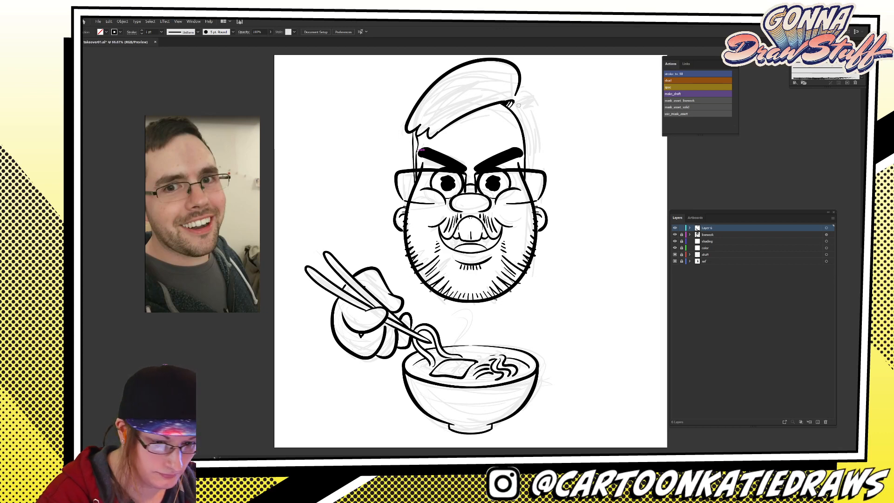
Ink the short side hair and loose strands beside the swept hair, redoing the outer curve, and activate Layer 6.
left_click_drag(532, 109, 539, 141)
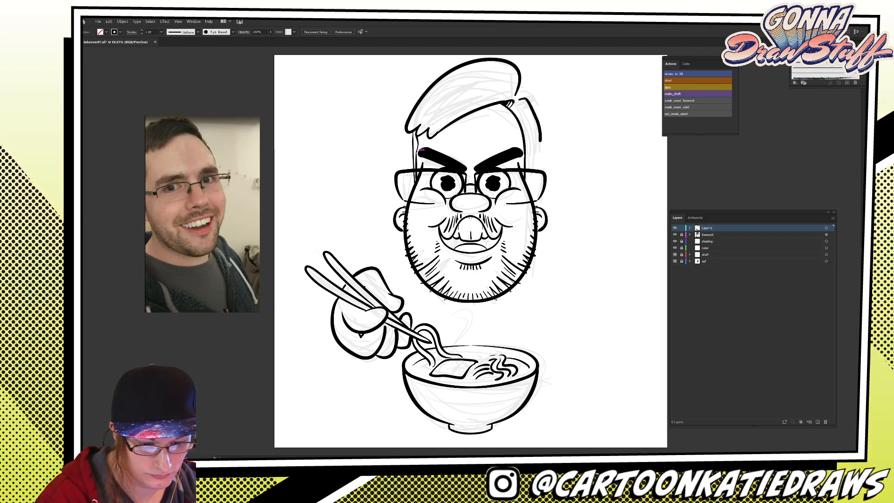
key("ctrl+z")
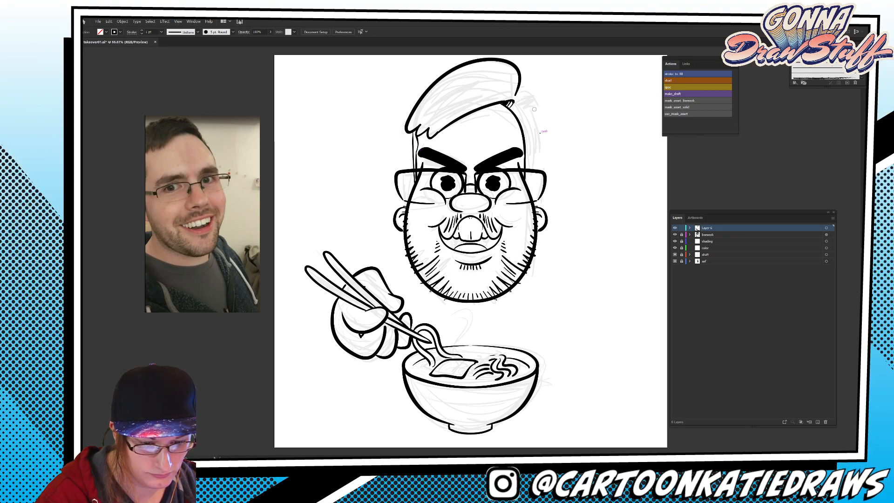
left_click_drag(526, 101, 539, 147)
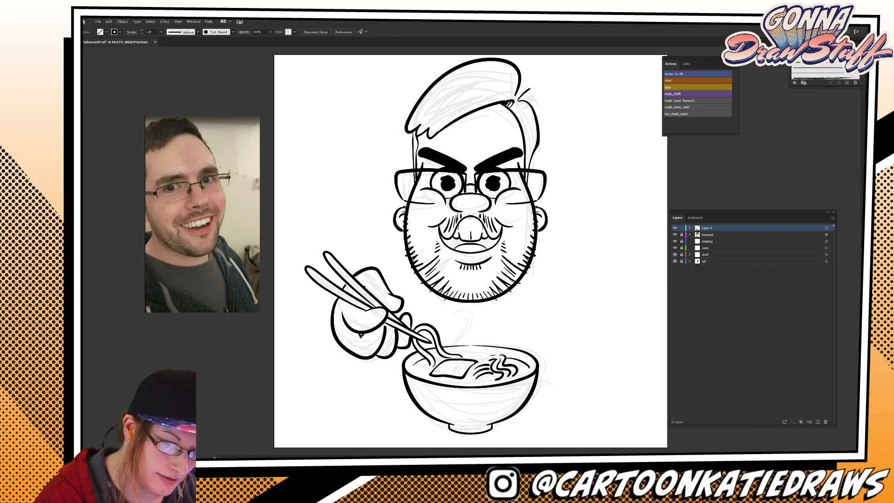
left_click_drag(516, 100, 537, 93)
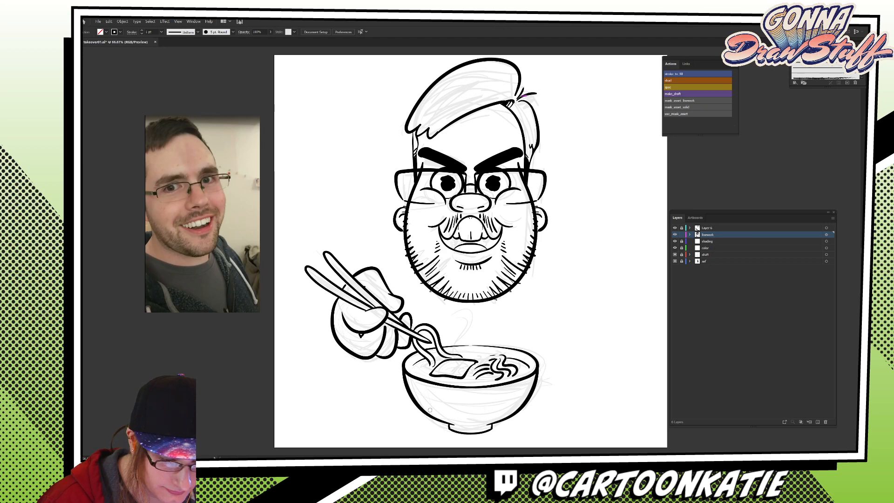
left_click(730, 228)
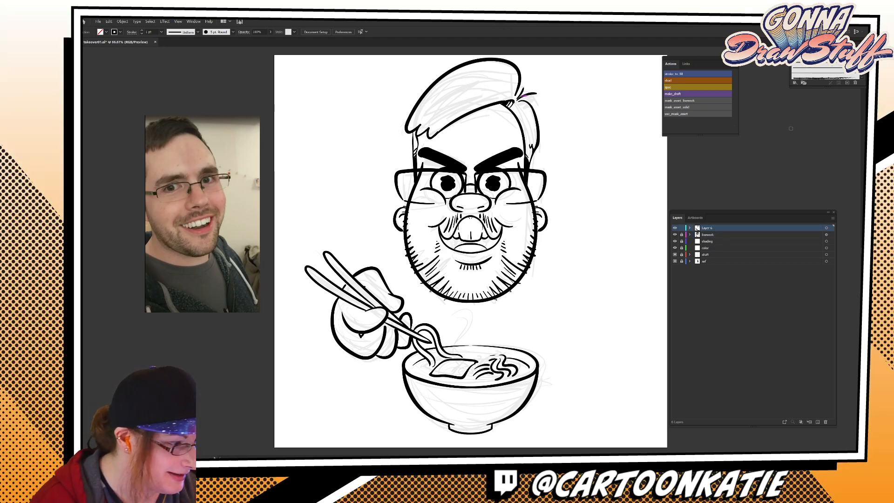
Switch the stroke colour to white for the pupil highlights, and hide the draft layer.
left_click(106, 32)
left_click(81, 42)
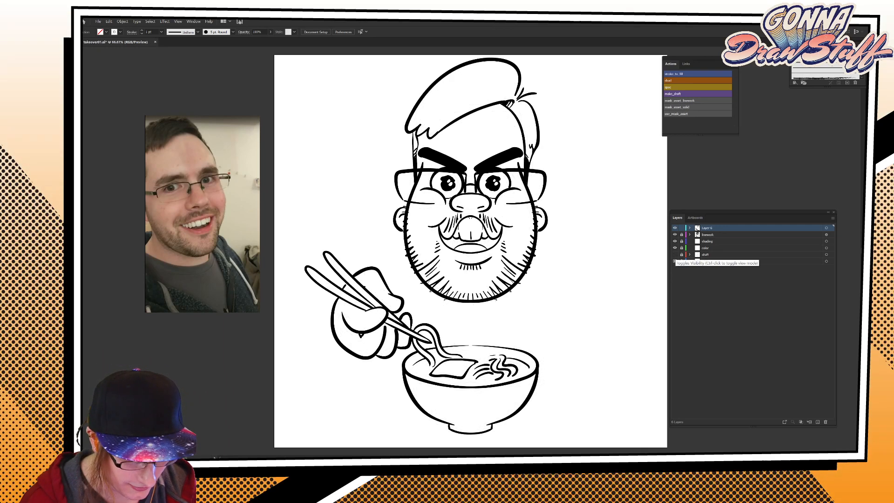
left_click(675, 255)
left_click(674, 254)
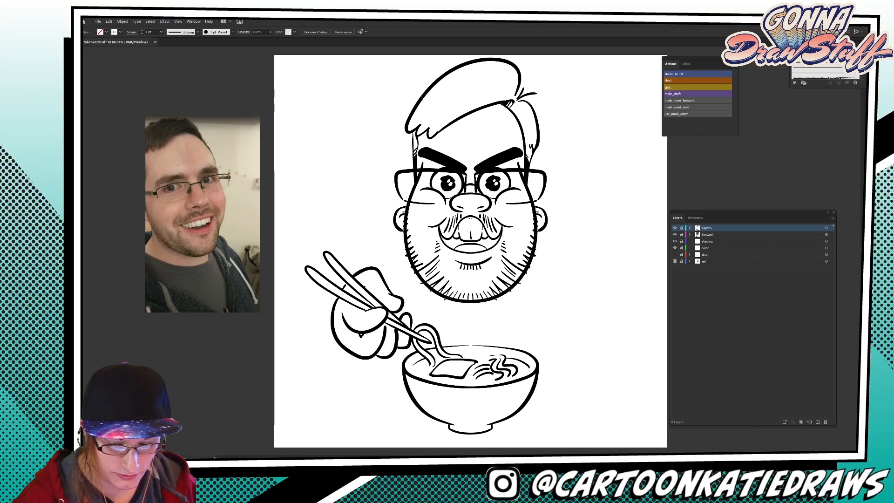
Unlock and activate the linework layer, and expand the appearance of all its artwork.
left_click(681, 235)
left_click(708, 234)
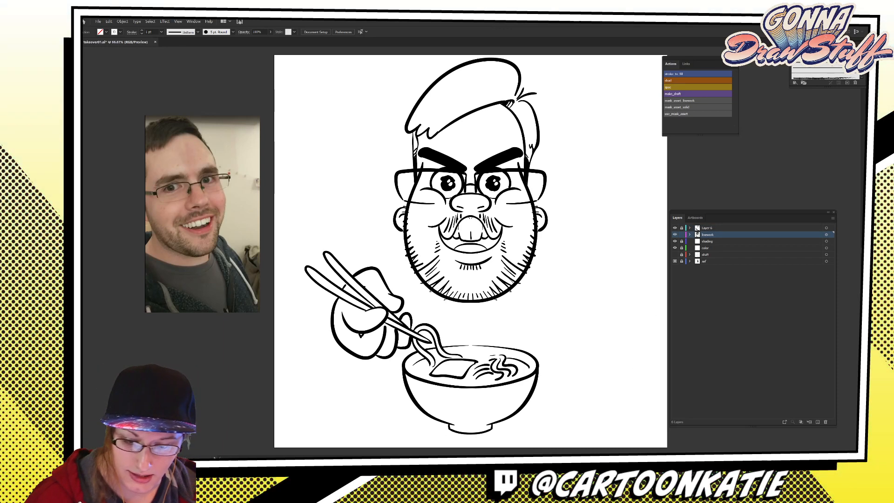
key("ctrl+a")
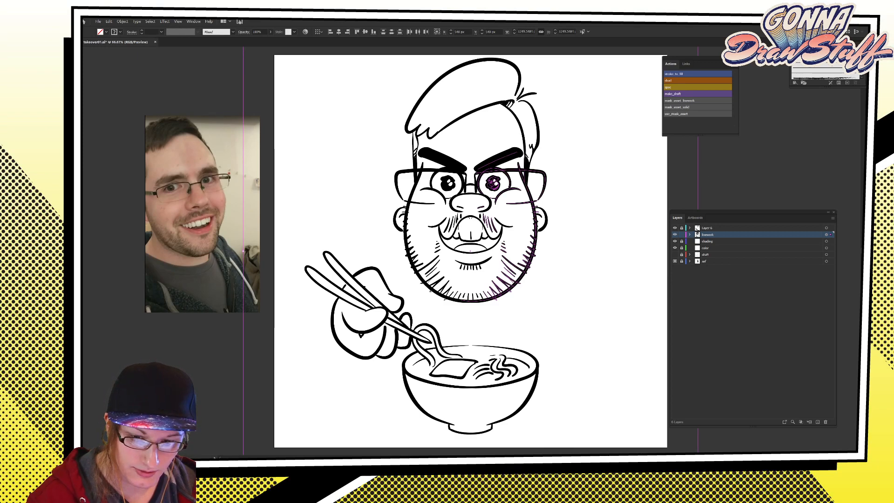
scroll(471, 252, "up", 1)
left_click(178, 22)
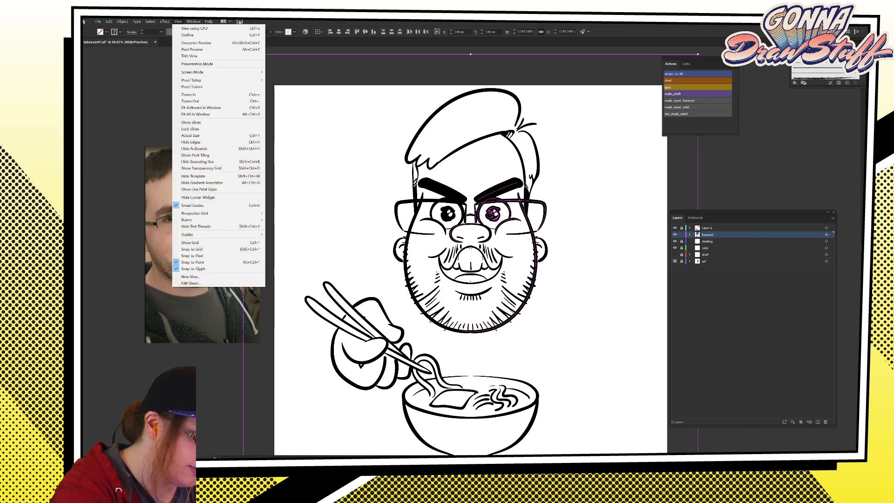
left_click(191, 101)
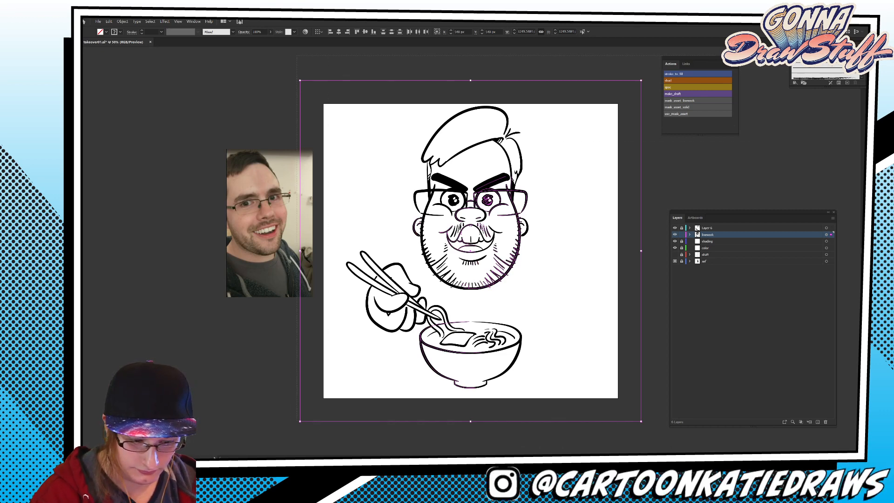
left_click(122, 22)
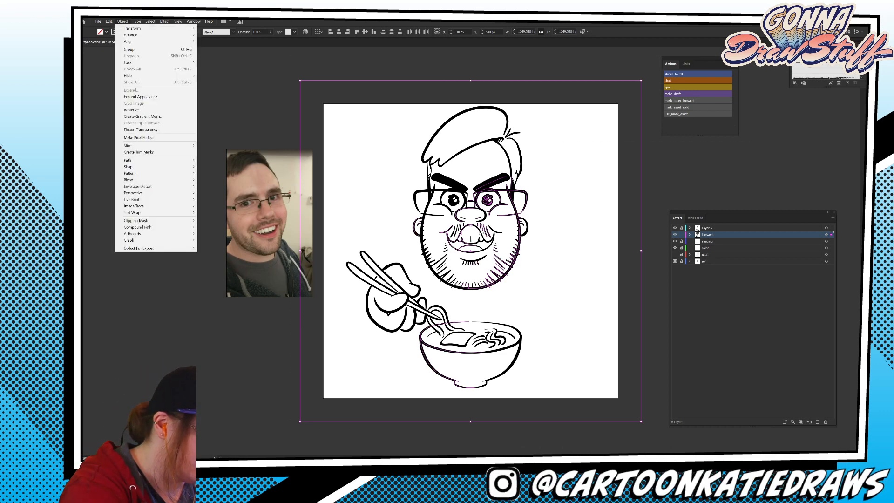
left_click(141, 96)
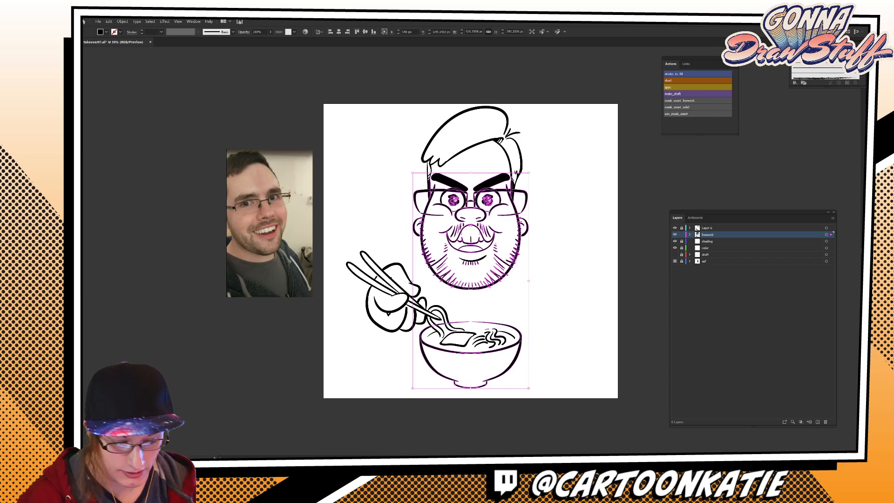
Lock the linework layer and expand the appearance of all the artwork on Layer 6.
key("ctrl+shift+a")
key("ctrl+a")
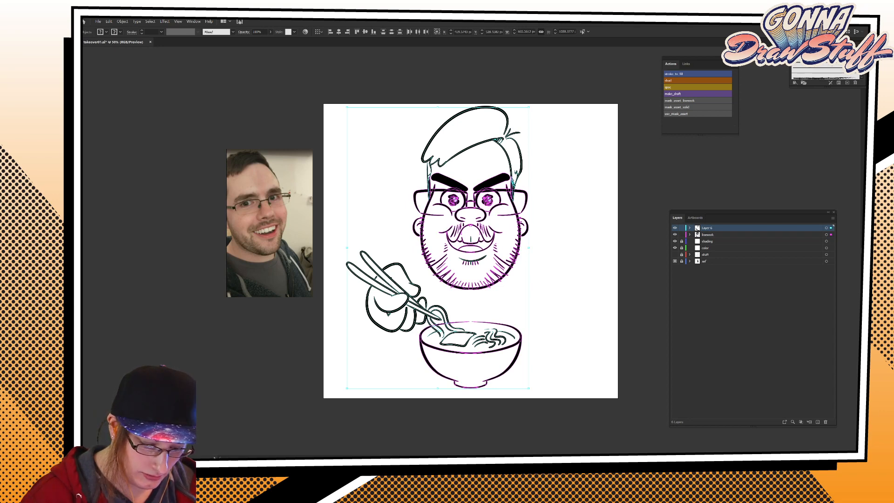
left_click(682, 235)
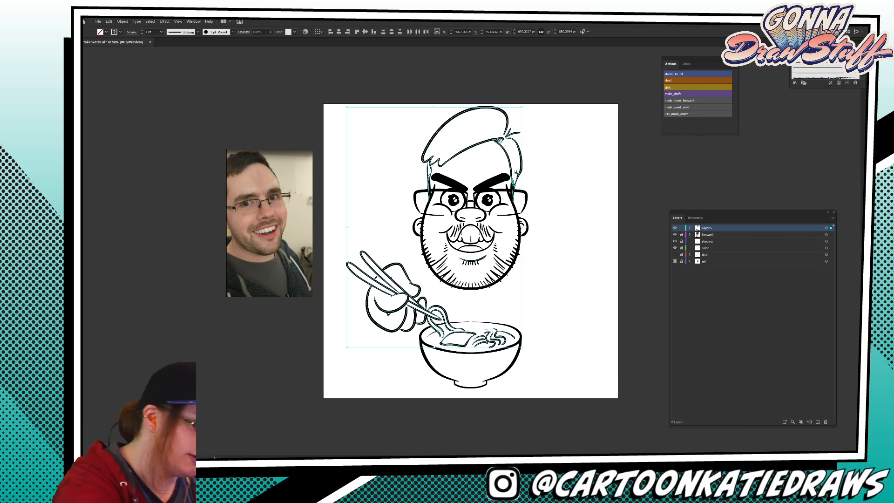
left_click(109, 22)
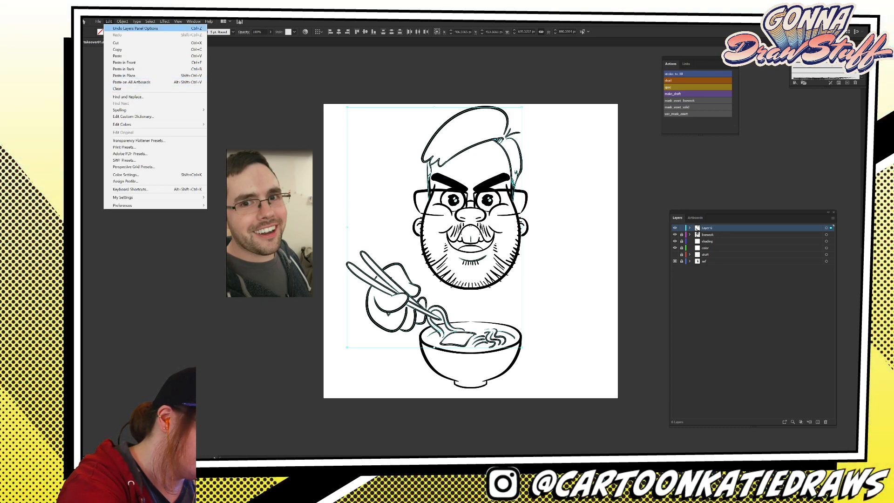
mouse_move(122, 21)
left_click(140, 97)
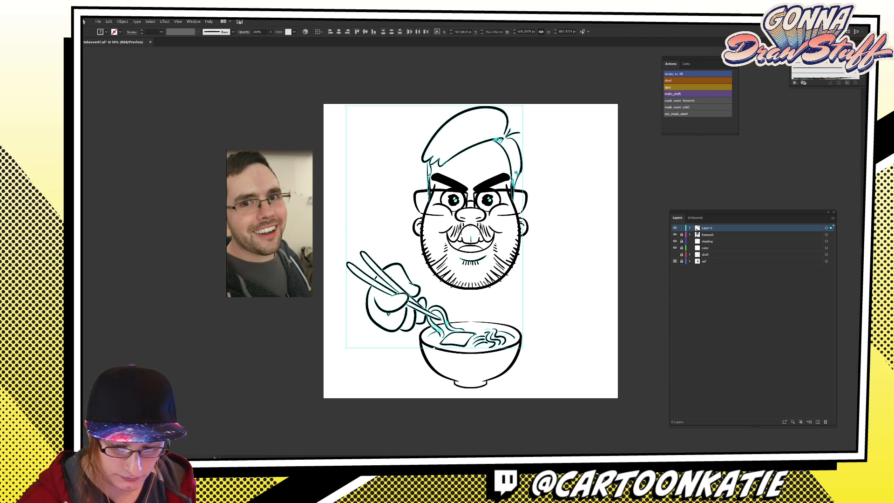
Unlock the linework layer, group all the expanded artwork from both layers, and cut the group from the artboard.
key("ctrl+shift+a")
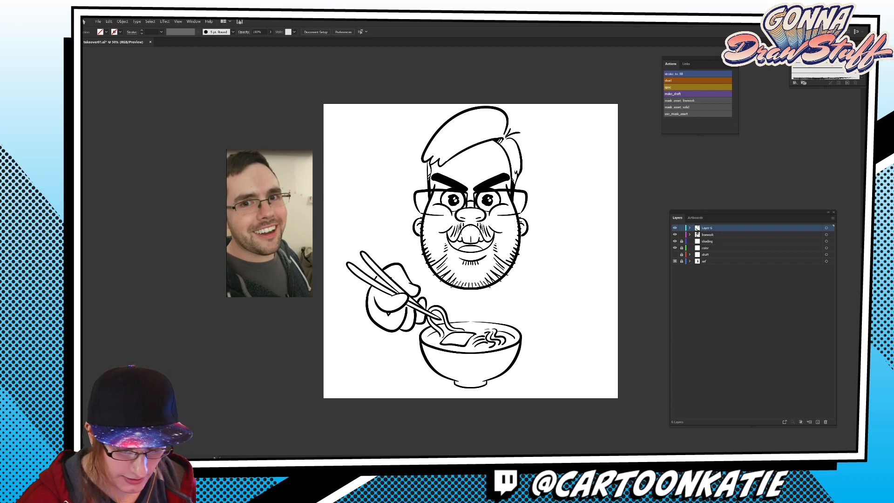
key("ctrl+a")
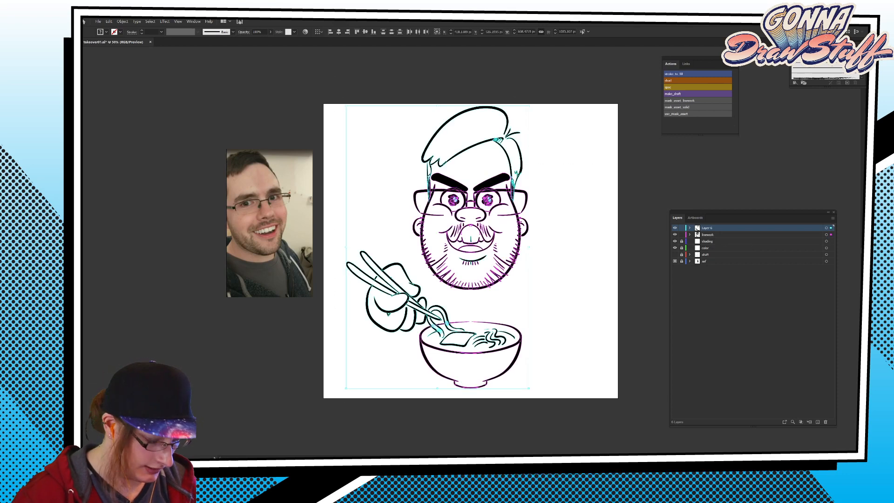
key("ctrl+g")
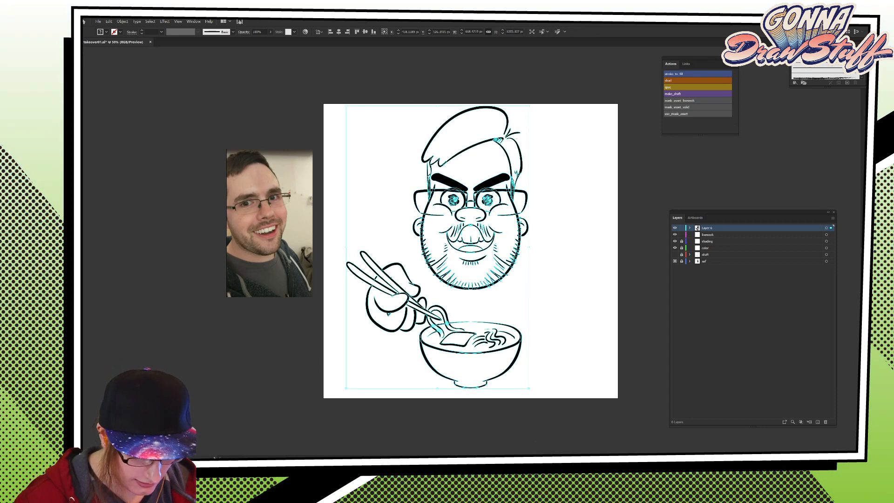
key("ctrl+shift+a")
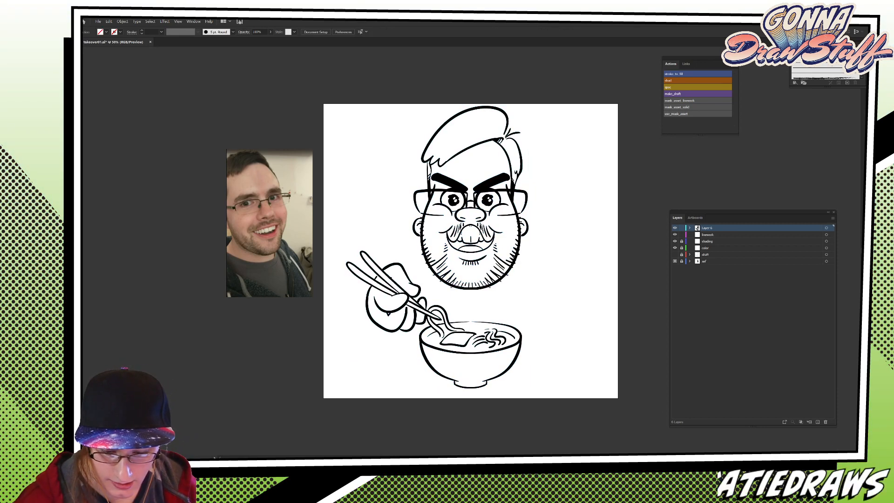
key("ctrl+a")
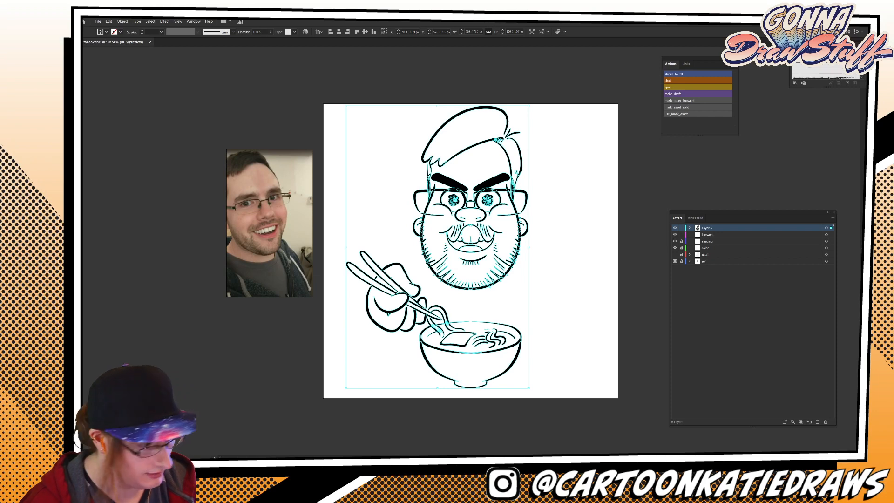
key("Delete")
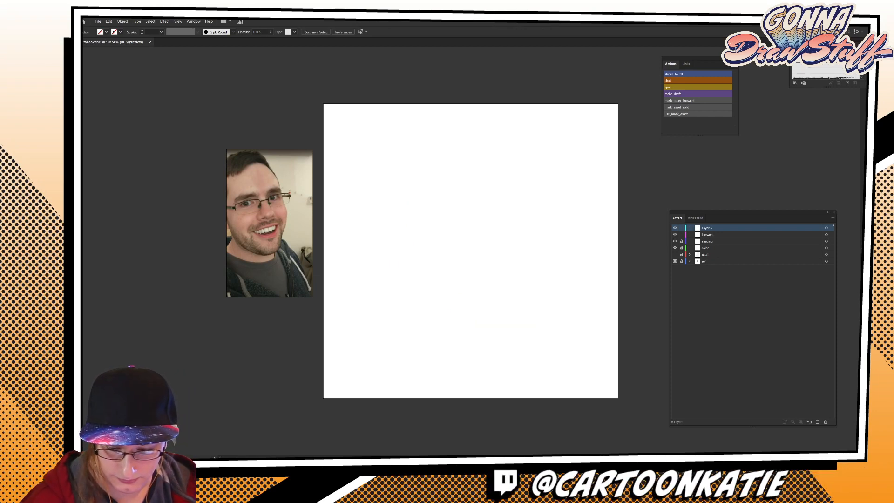
Hide and lock Layer 6, and draw a black square slightly larger than the artboard on the linework layer, centred on the artboard.
left_click(726, 235)
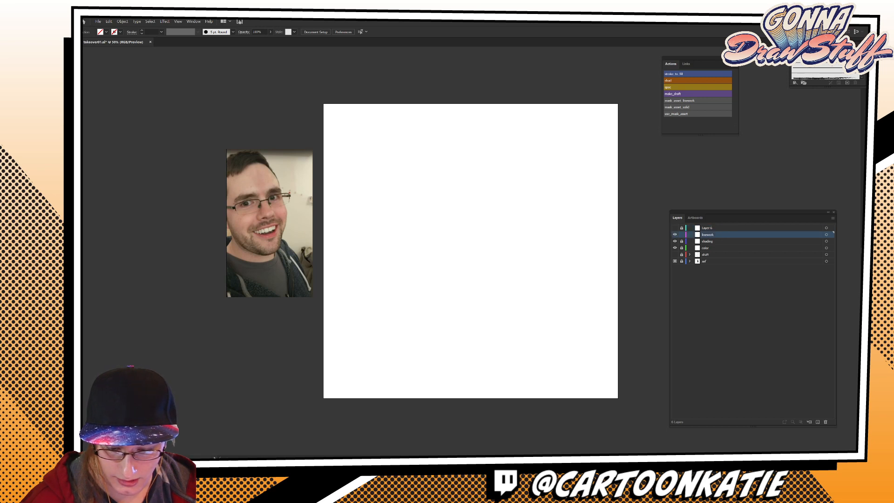
left_click(106, 32)
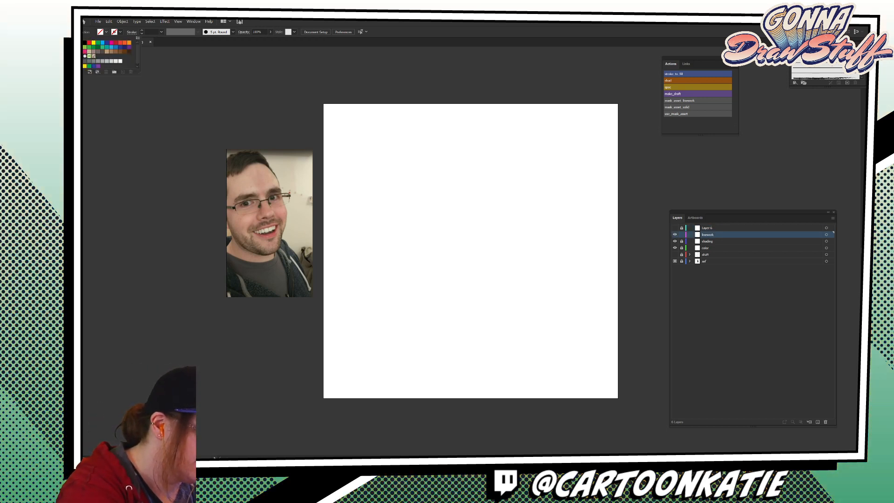
left_click(85, 43)
left_click_drag(316, 95, 628, 408)
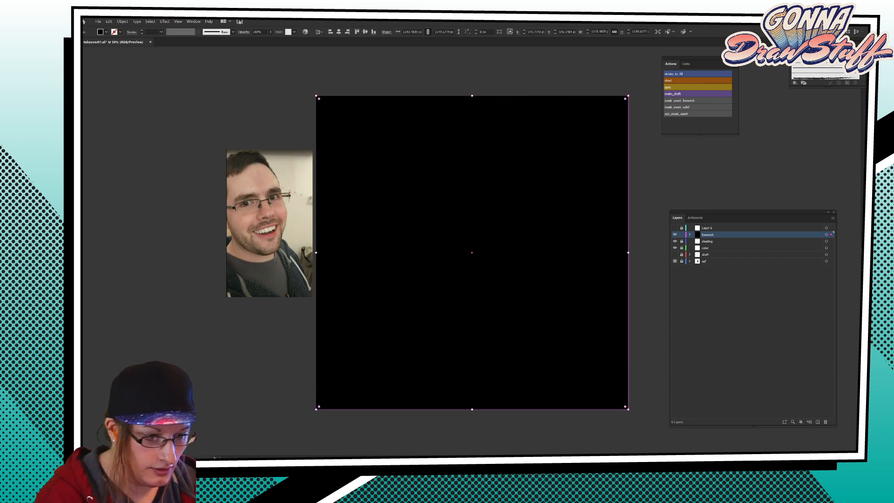
left_click(339, 32)
left_click(365, 32)
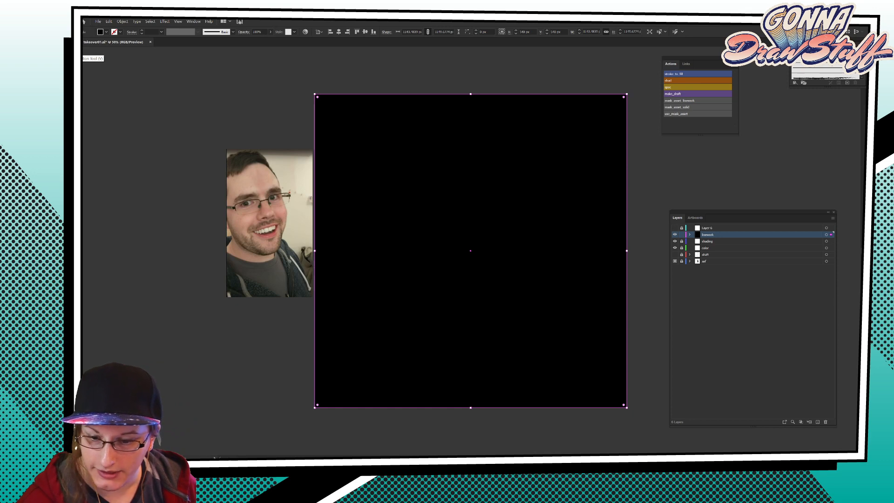
Make an inverted opacity mask on the black square, paste the cut linework in front inside it, and return to the artwork.
key("ctrl+shift+F10")
left_click(850, 109)
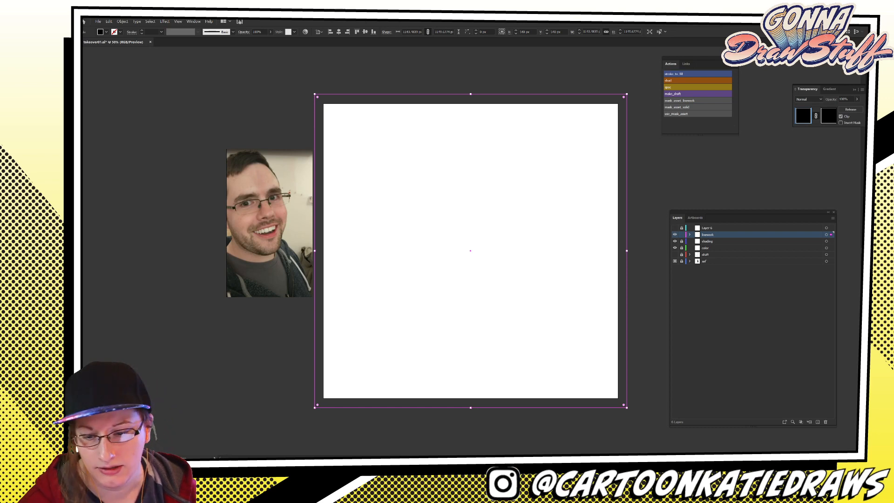
left_click(841, 123)
left_click(828, 116)
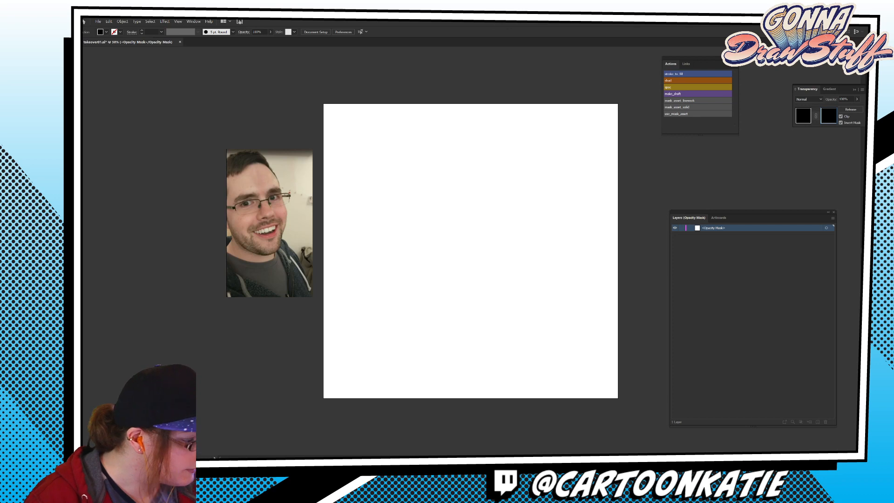
key("ctrl+f")
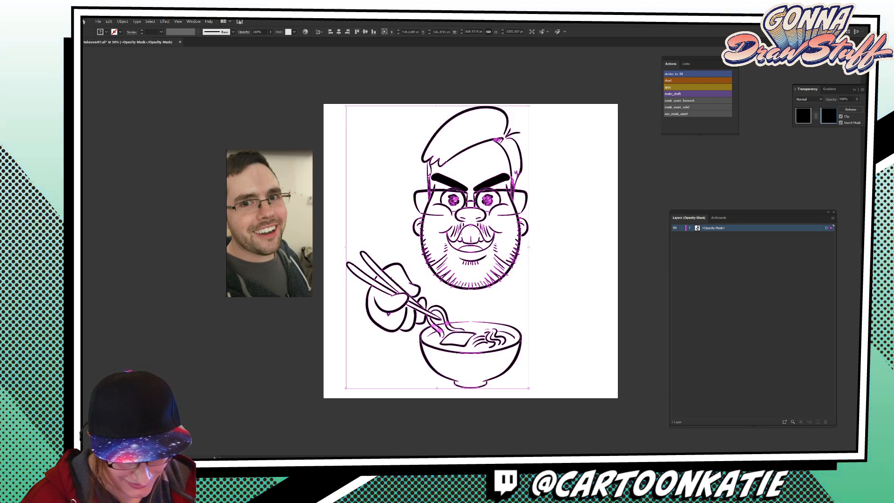
left_click(803, 116)
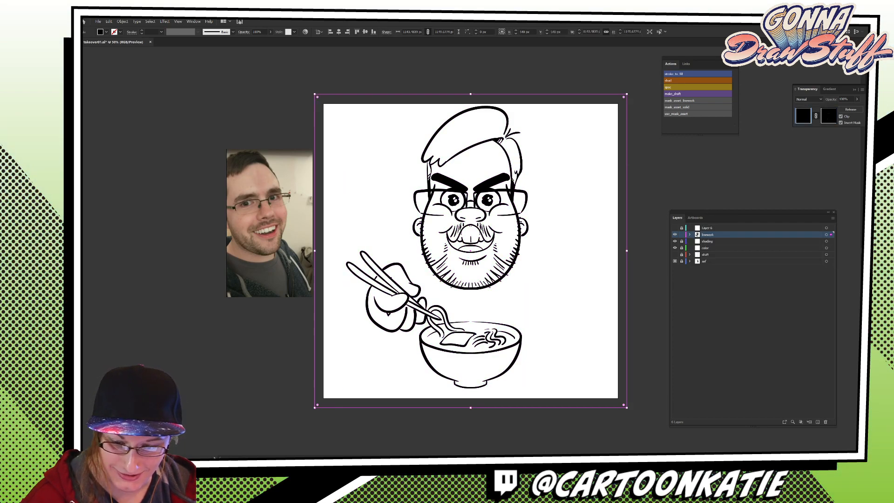
Fill the masked square with a linear gradient from purple to magenta.
left_click(666, 182)
left_click_drag(666, 182, 578, 230)
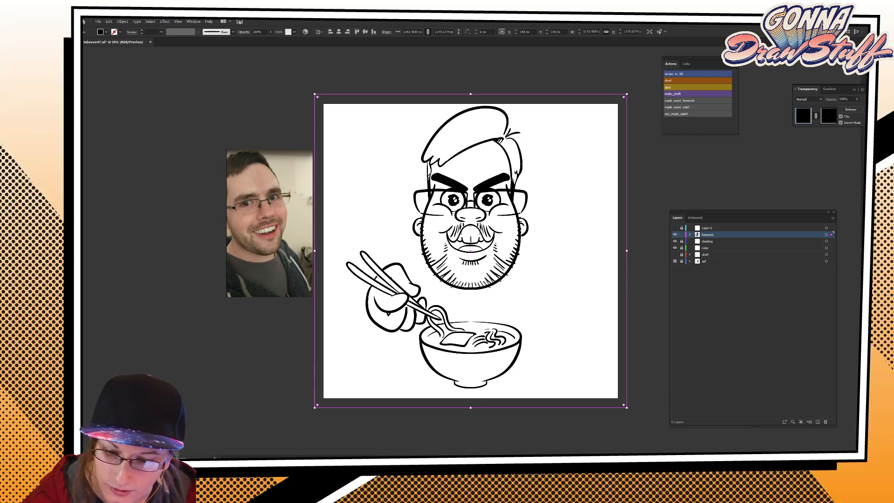
key("ctrl+F9")
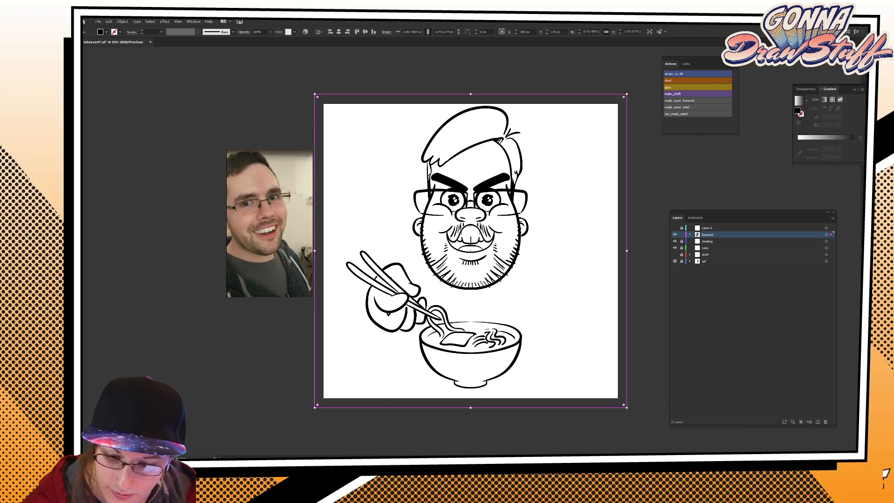
left_click(824, 99)
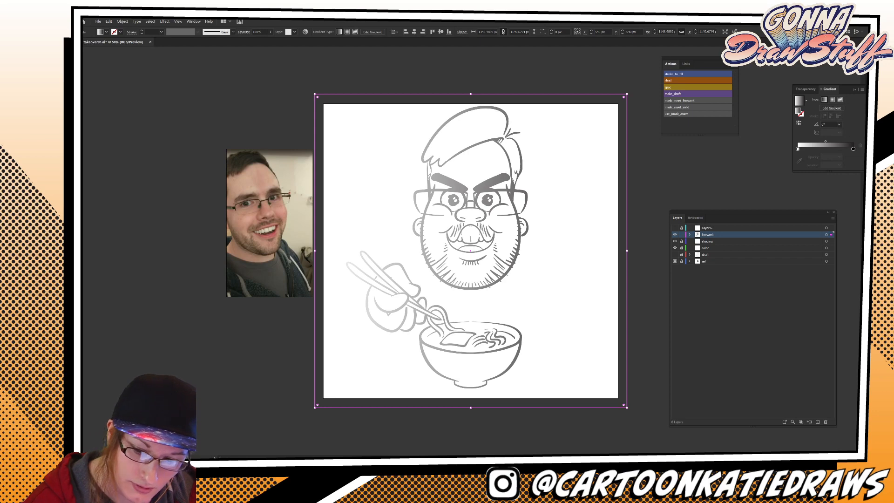
double_click(853, 148)
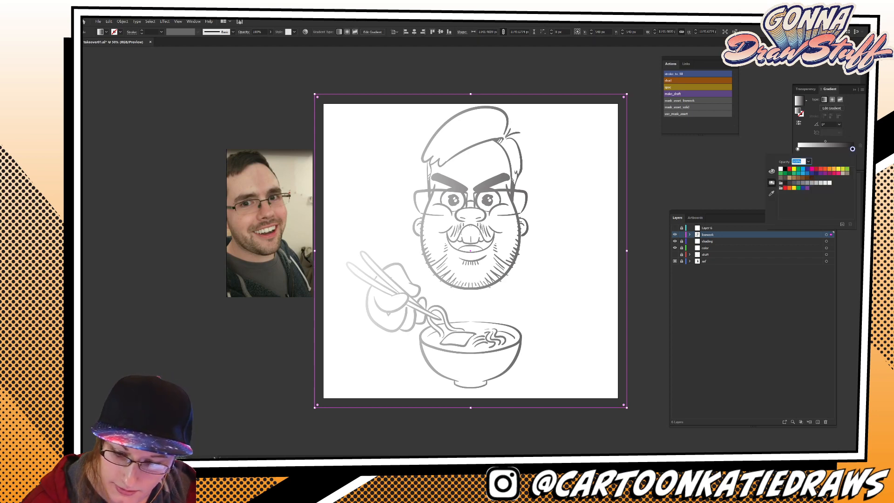
left_click(838, 173)
left_click(829, 173)
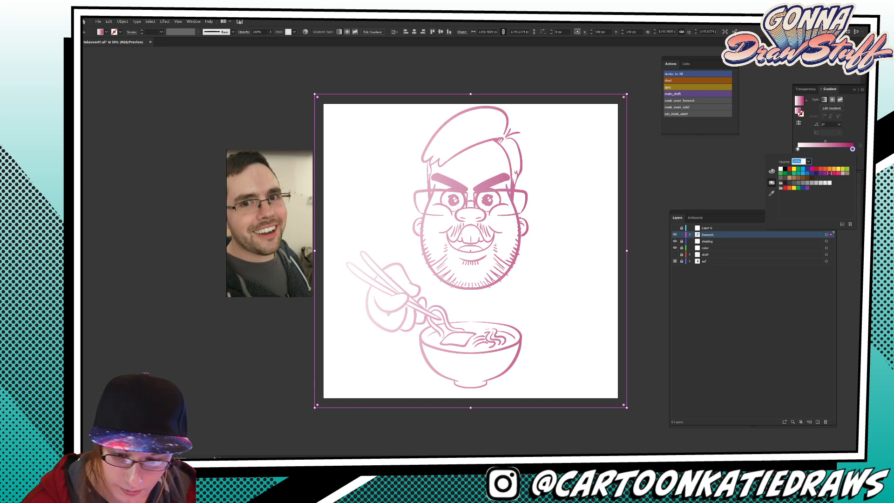
left_click(830, 173)
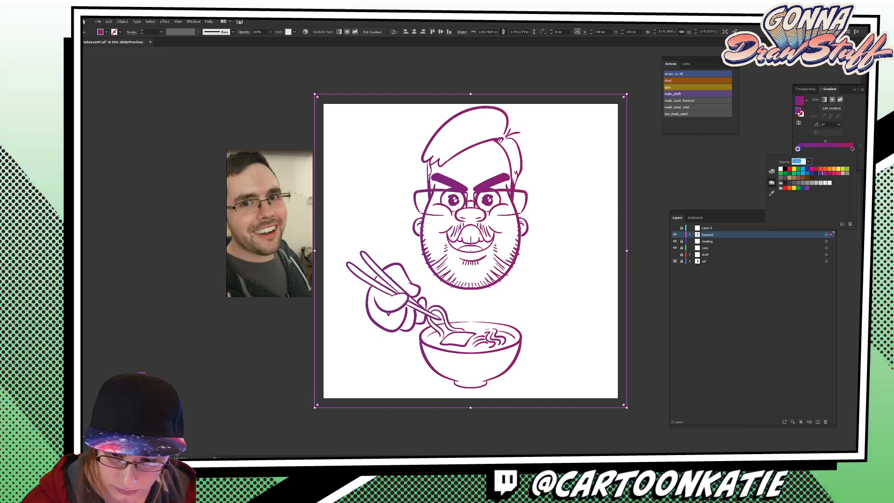
Set the gradient angle to 45°, adjust its colour stops inward, and lock the linework layer.
left_click(844, 127)
left_click(839, 125)
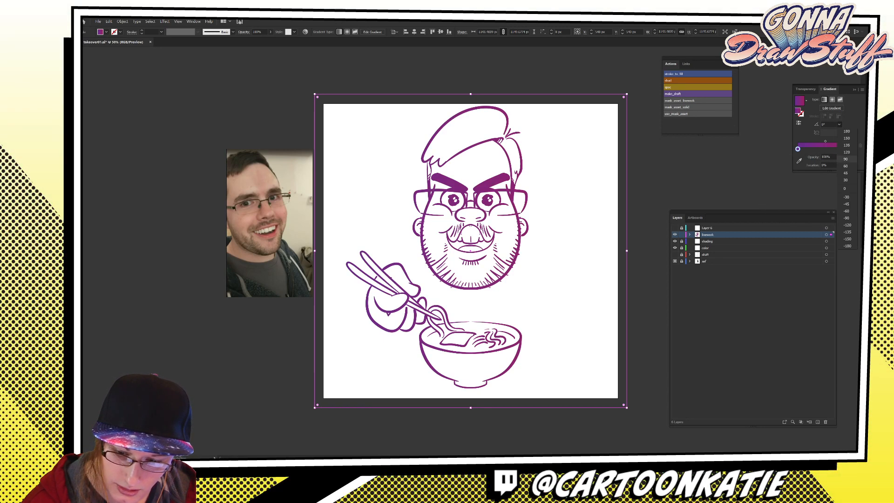
left_click(845, 159)
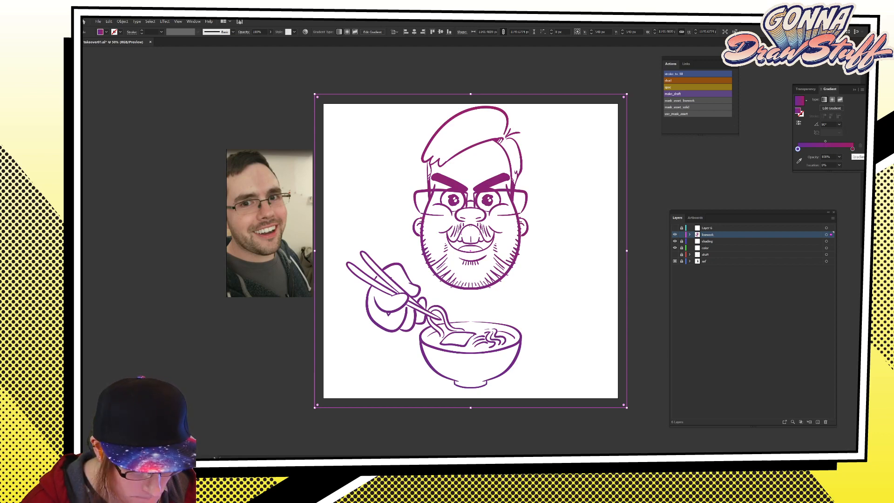
left_click(839, 124)
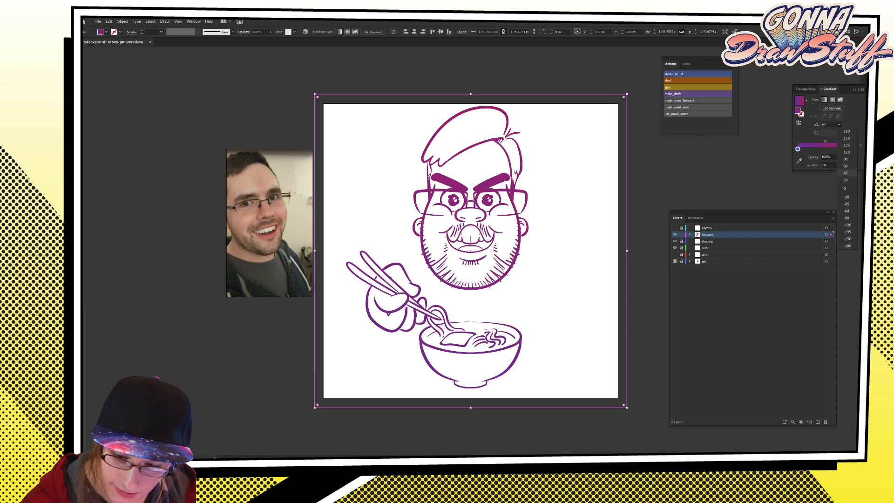
left_click(846, 173)
left_click_drag(852, 148, 842, 149)
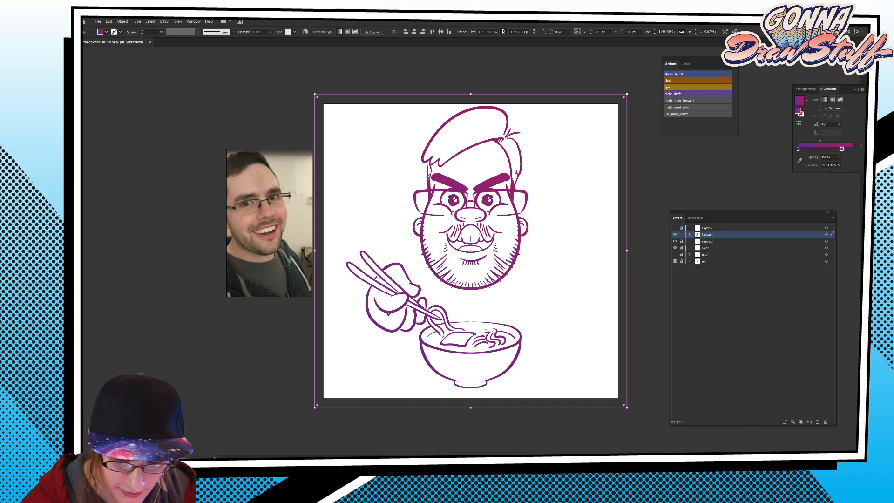
left_click_drag(797, 149, 800, 149)
left_click(839, 149)
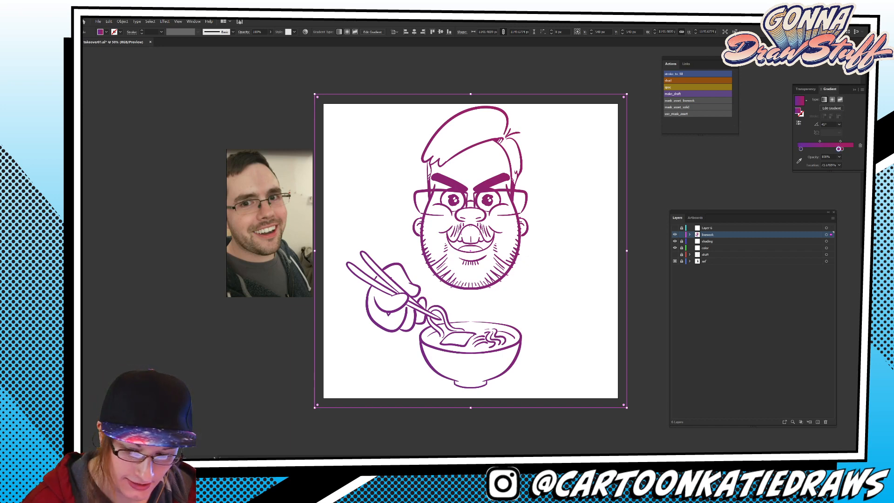
key("ctrl+shift+a")
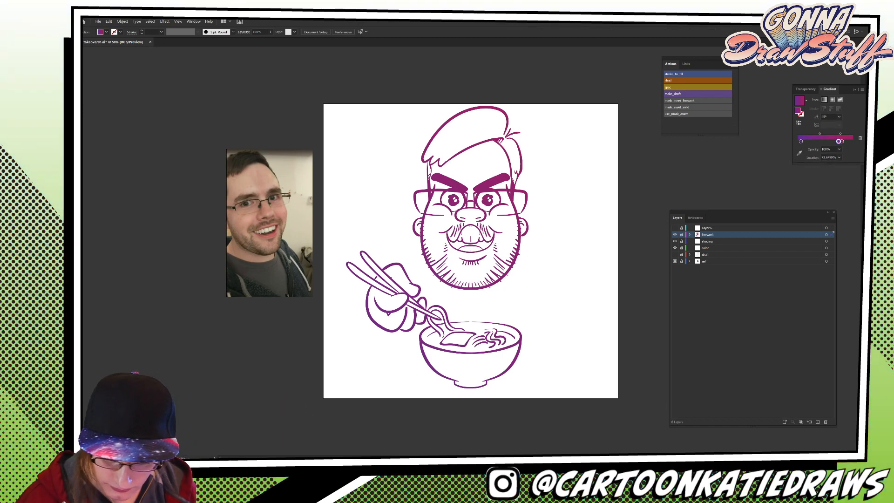
Make the color layer active and choose a 15 pt round brush for painting the flat colours.
left_click(726, 248)
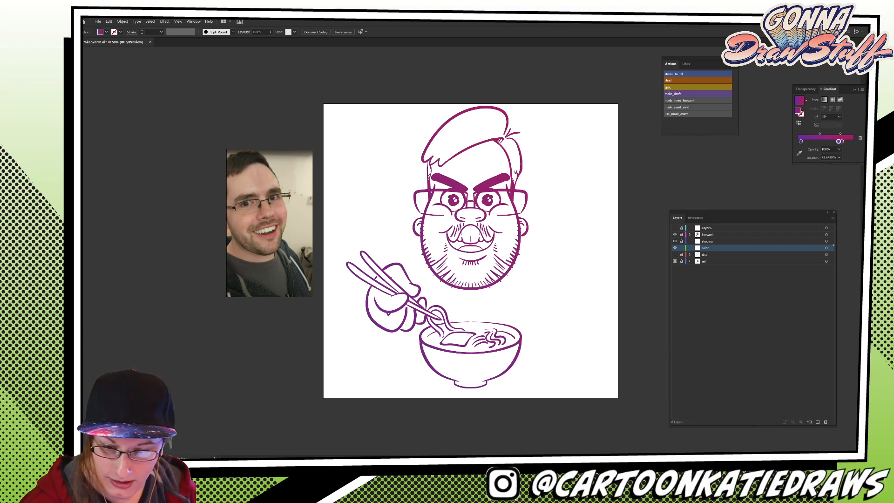
key("F5")
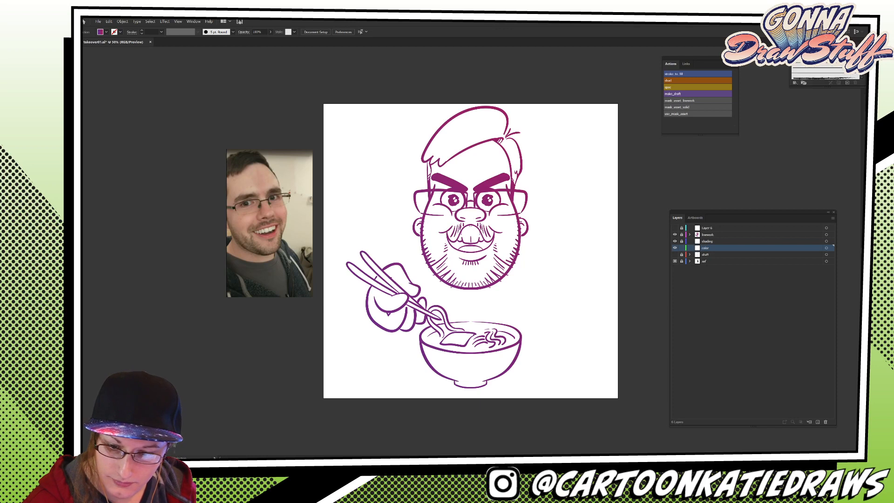
left_click(811, 50)
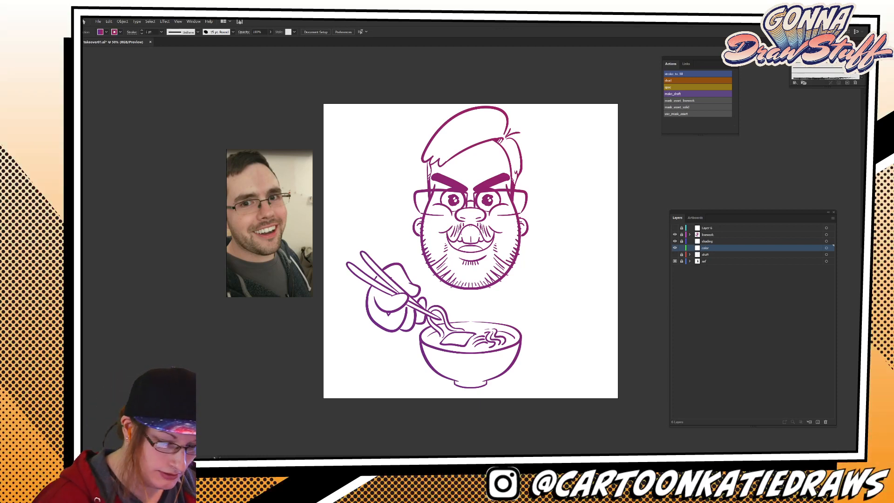
Load the user-defined ck_color_palette swatch library, enlarge it, and arrange it between the actions and the layers list.
left_click(120, 31)
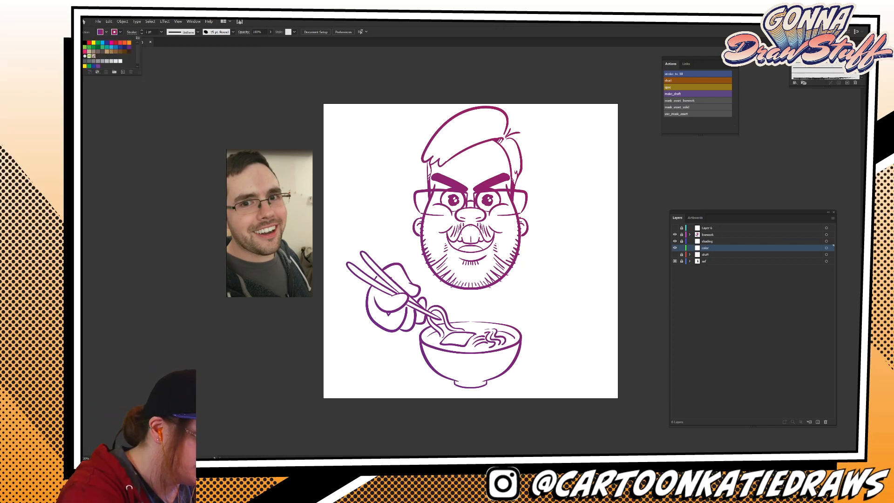
left_click(85, 72)
mouse_move(103, 224)
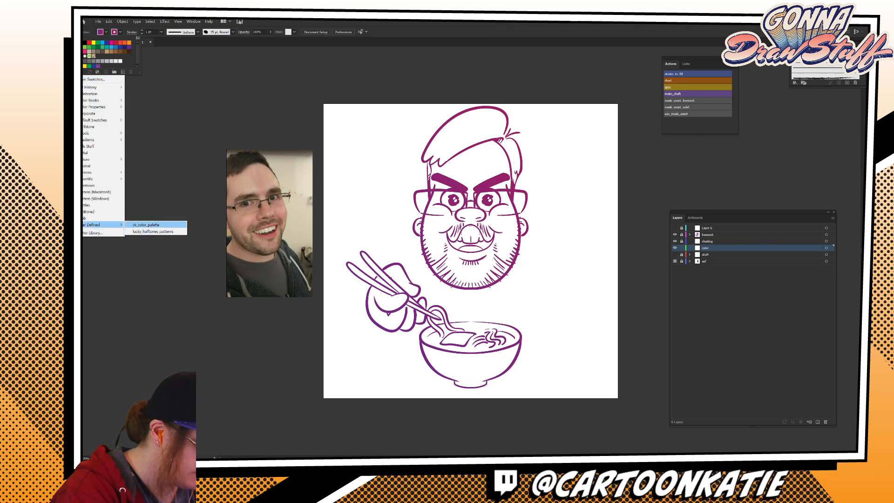
left_click(146, 224)
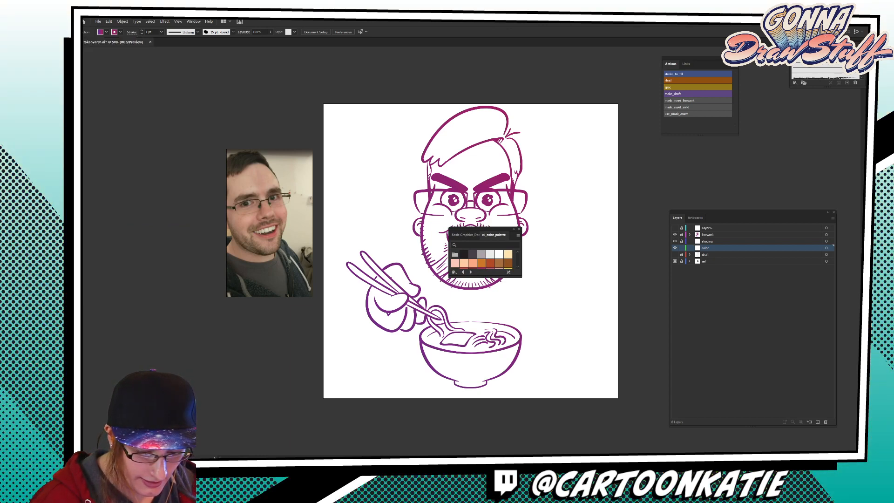
left_click_drag(521, 277, 559, 309)
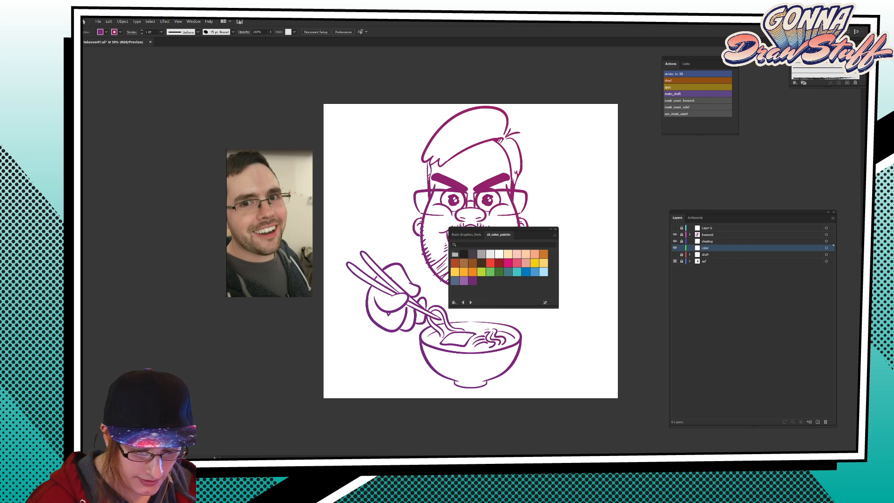
left_click_drag(515, 234, 646, 148)
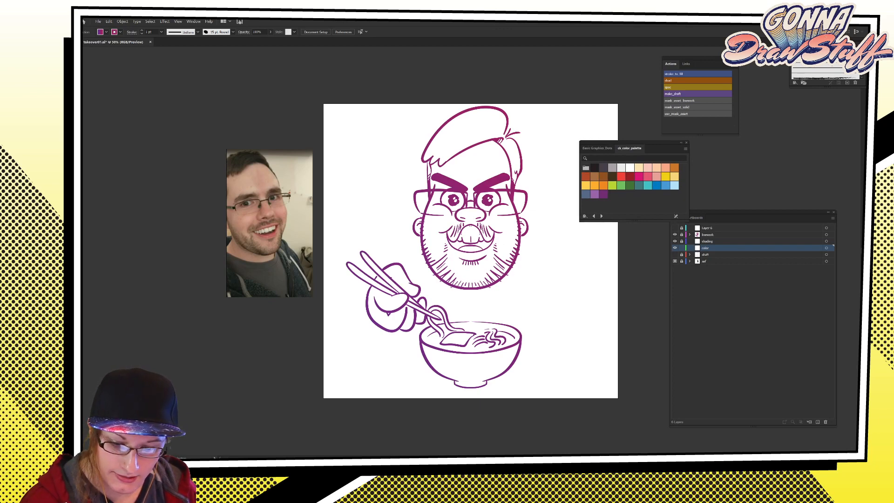
left_click_drag(745, 212, 738, 225)
left_click_drag(633, 143, 706, 140)
left_click_drag(712, 59, 691, 52)
left_click_drag(727, 140, 724, 137)
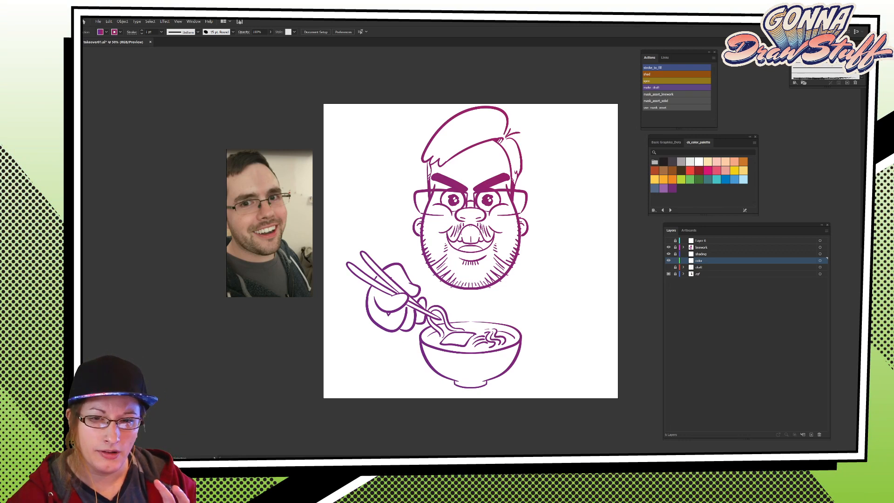
Paint coral-pink flat colour just inside the head outline, covering the hairline, cheeks, jaw and both ears.
left_click(716, 170)
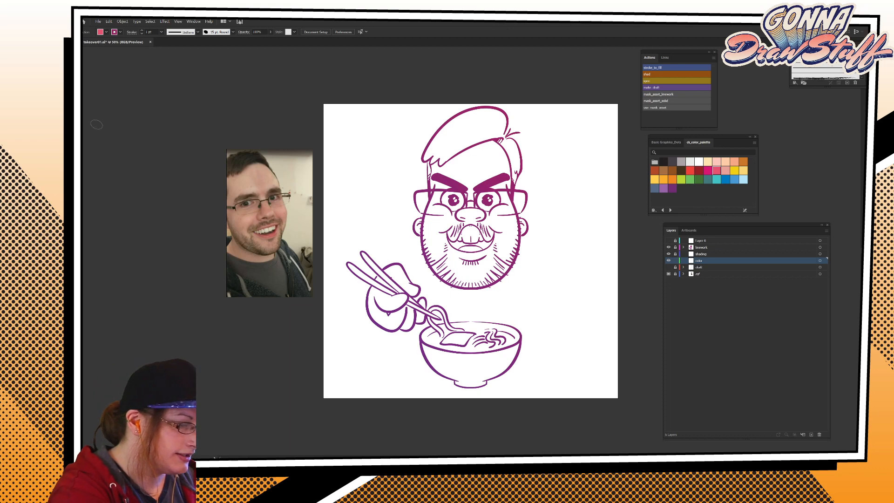
left_click(81, 271)
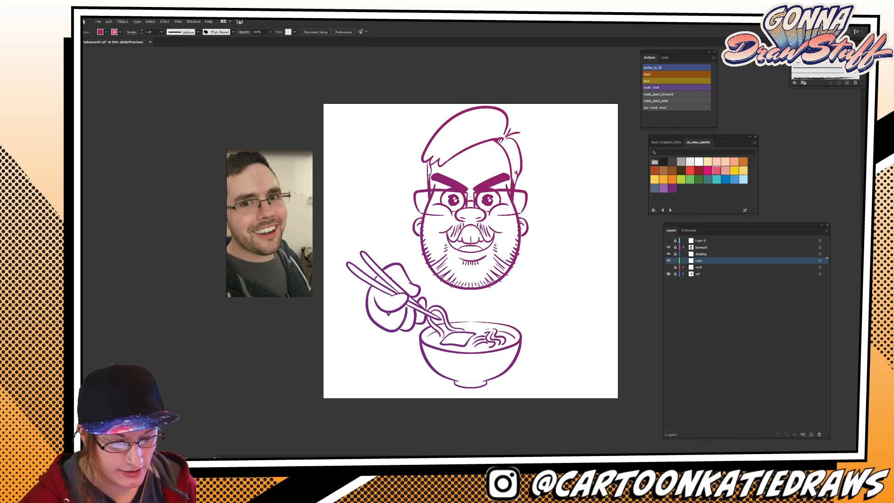
mouse_move(497, 138)
left_mouse_down()
mouse_move(437, 163)
mouse_move(434, 206)
mouse_move(419, 227)
mouse_move(440, 270)
mouse_move(466, 285)
mouse_move(486, 282)
mouse_move(516, 246)
left_mouse_up()
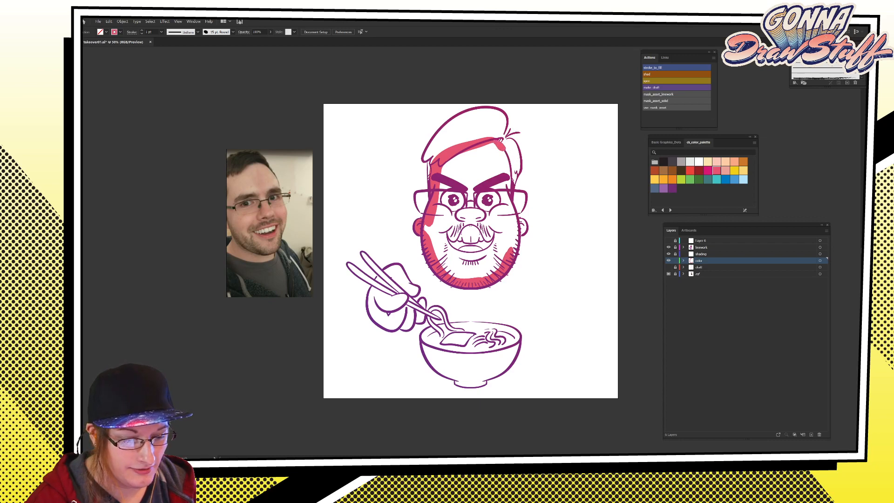
left_click_drag(496, 142, 511, 187)
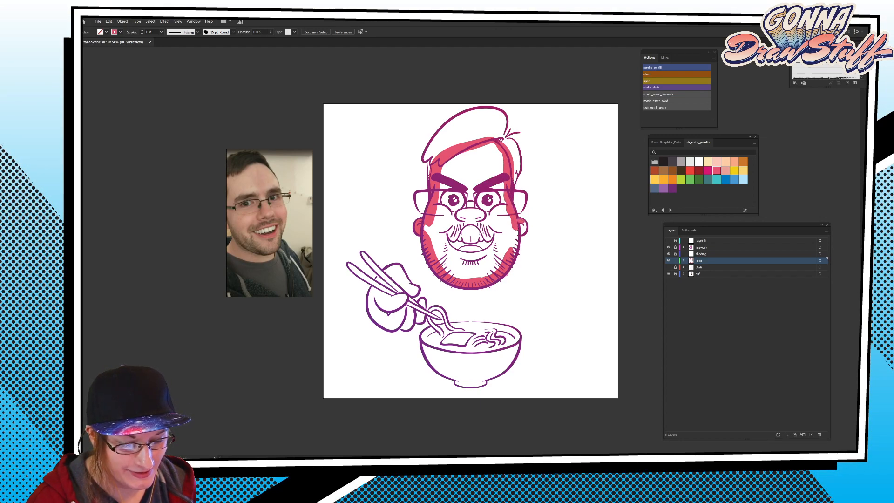
left_click_drag(517, 231, 515, 251)
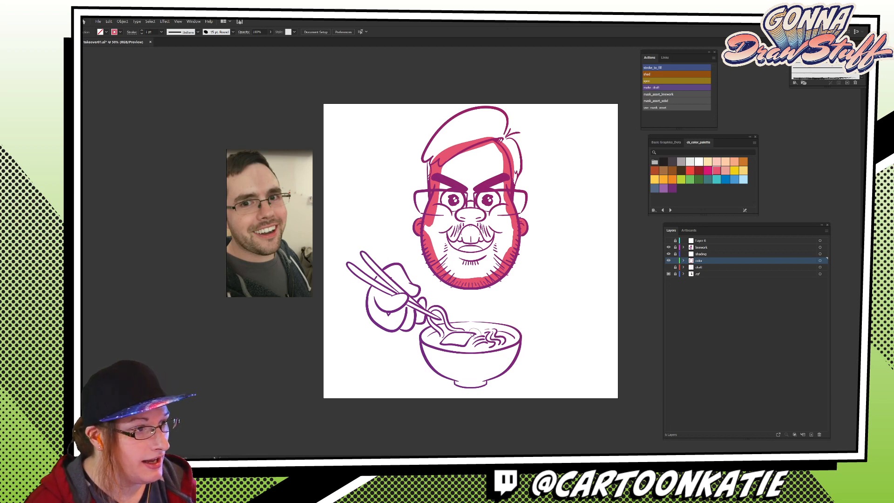
Load the user-defined skin_and_hair_grads graphic style library and close the default graphic styles.
mouse_move(698, 148)
left_mouse_down()
mouse_move(628, 144)
mouse_move(633, 152)
mouse_move(720, 144)
mouse_move(699, 145)
left_mouse_up()
left_click(626, 213)
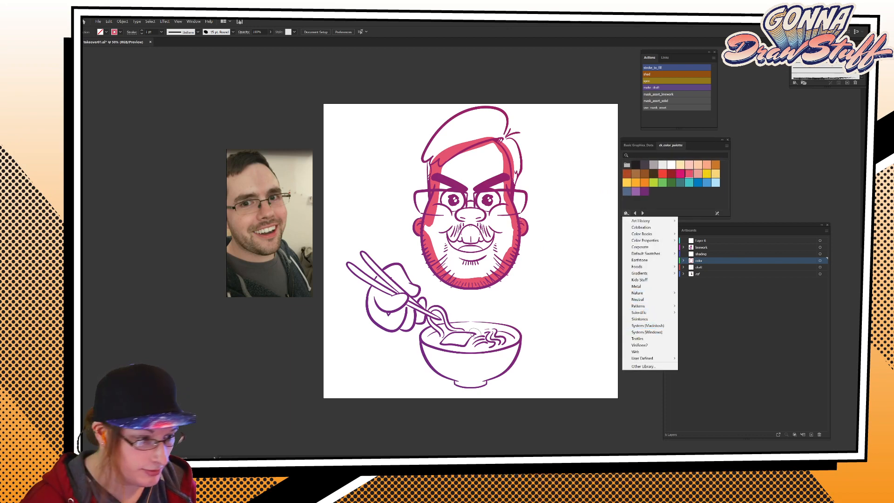
key("Escape")
left_click(193, 21)
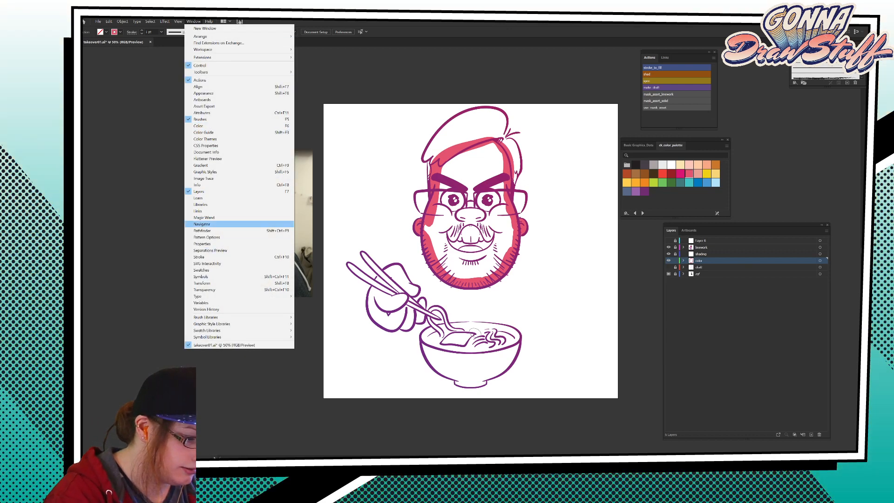
left_click(229, 171)
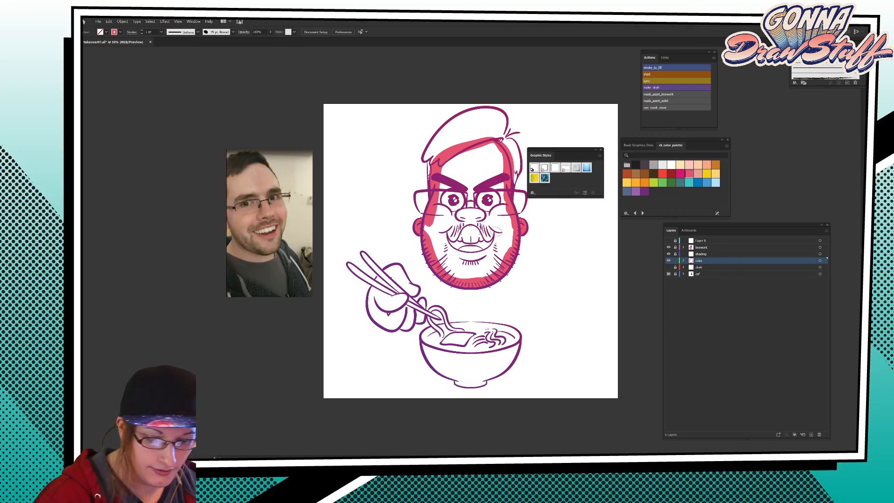
left_click(533, 193)
mouse_move(564, 287)
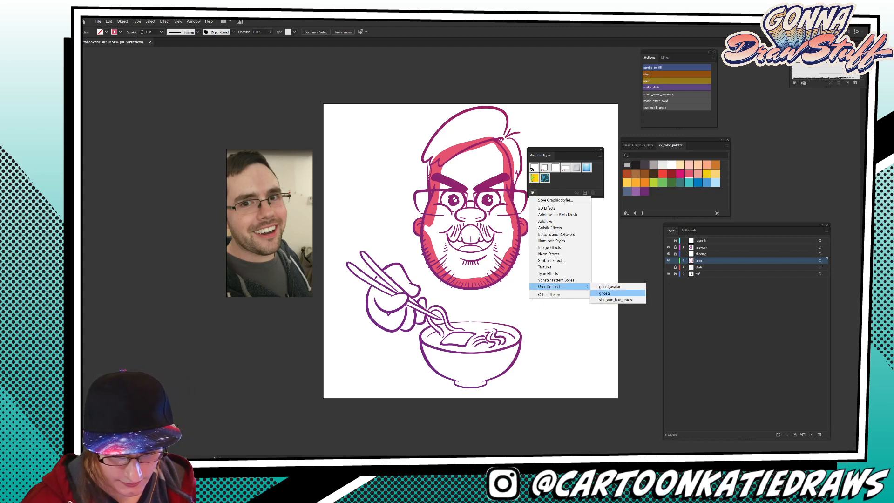
left_click(614, 300)
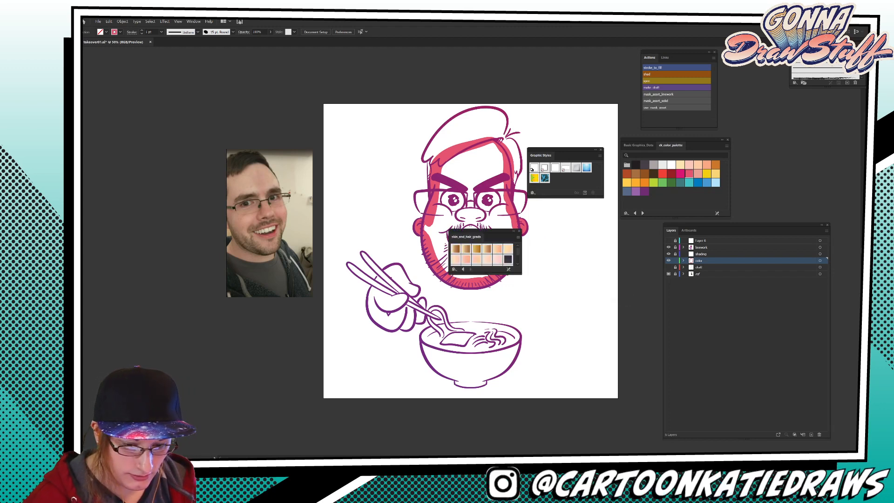
left_click(600, 149)
Dock the skin_and_hair_grads styles together with the ck_color_palette swatches, leaving the colour palette displayed.
left_click_drag(520, 274, 573, 315)
left_click_drag(538, 232, 586, 217)
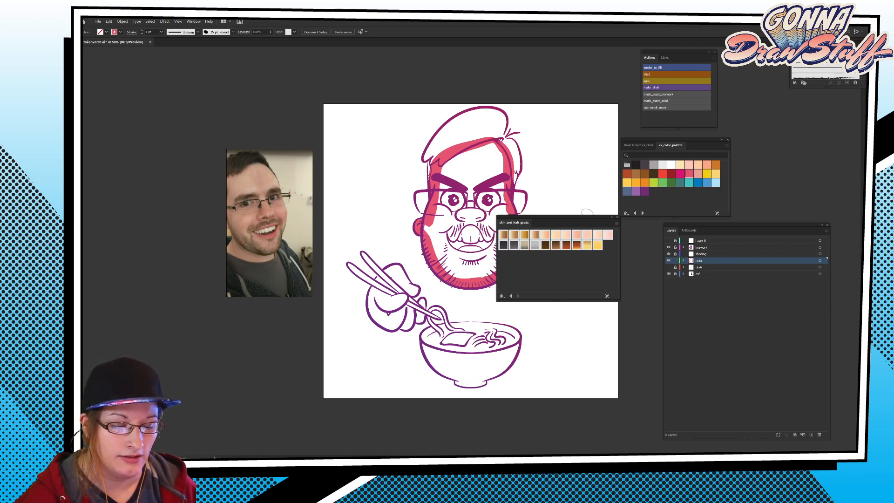
left_click_drag(513, 223, 701, 145)
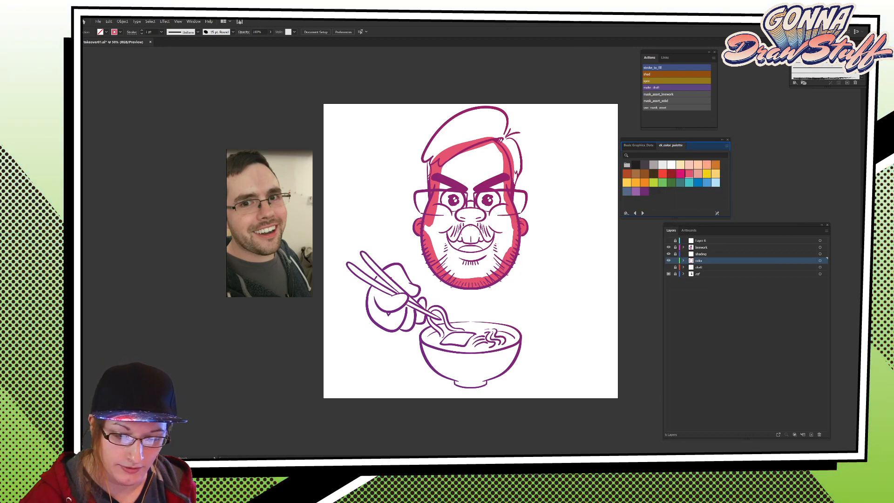
left_click(670, 146)
left_click(701, 145)
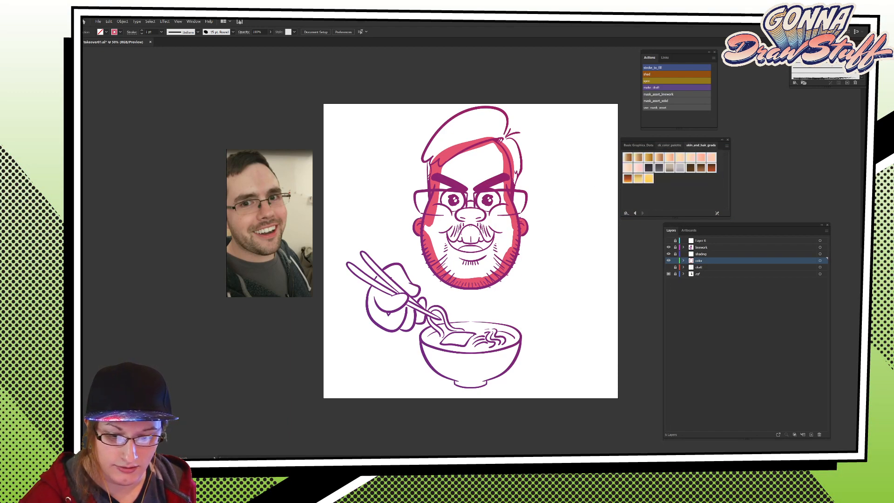
left_click(670, 145)
left_click(701, 145)
left_click(669, 146)
left_click(701, 145)
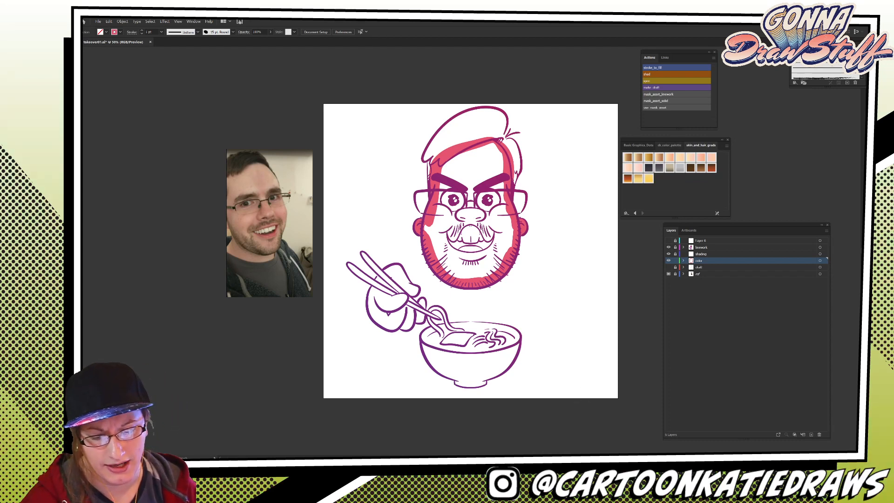
left_click(669, 145)
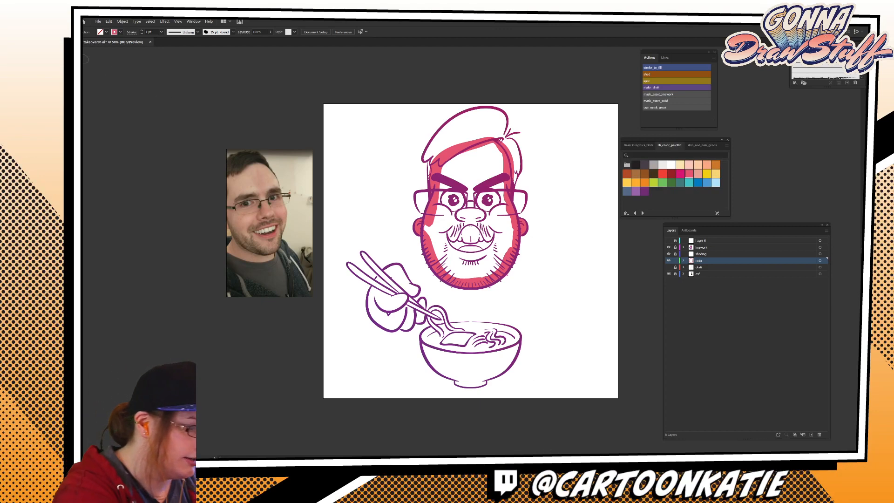
Paint coral-pink flat colour just inside the outline of the hand and fingers holding the chopsticks.
left_click(516, 232, "ctrl")
left_click(550, 272, "ctrl")
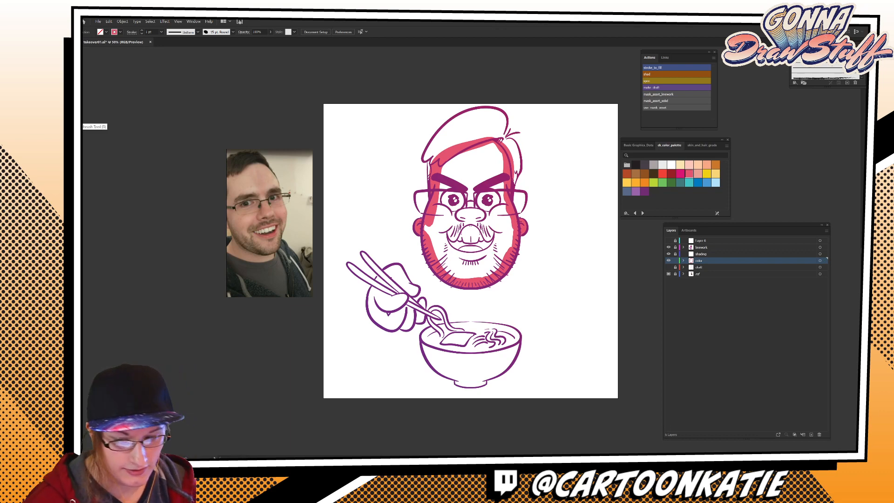
mouse_move(407, 293)
left_mouse_down()
mouse_move(416, 282)
mouse_move(397, 266)
mouse_move(377, 281)
left_mouse_up()
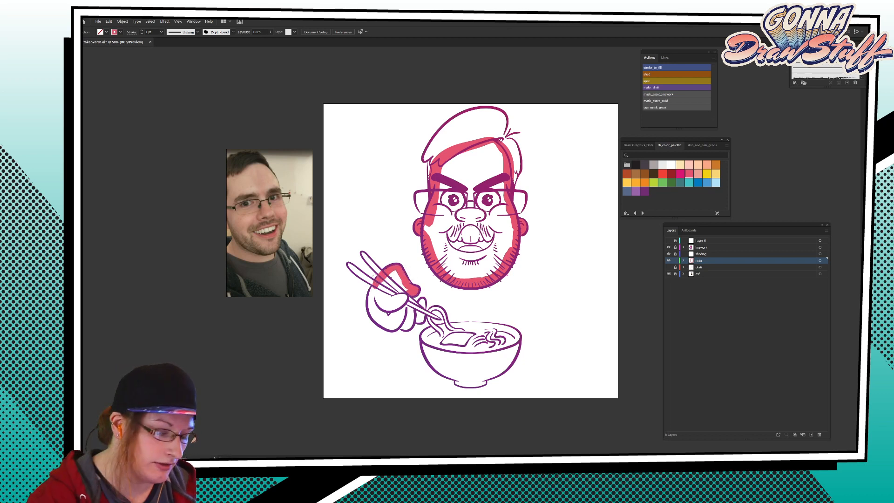
mouse_move(377, 282)
left_mouse_down()
mouse_move(371, 312)
mouse_move(394, 326)
mouse_move(422, 319)
mouse_move(423, 300)
mouse_move(420, 320)
mouse_move(406, 297)
left_mouse_up()
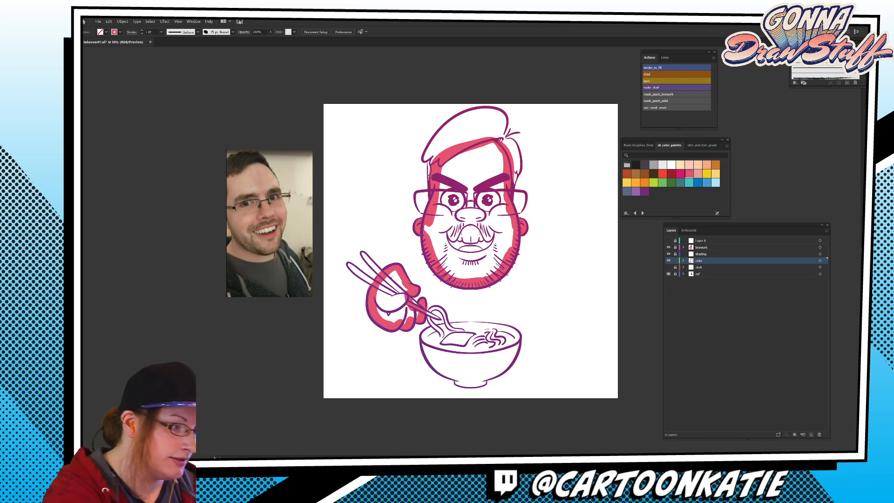
left_click(123, 22)
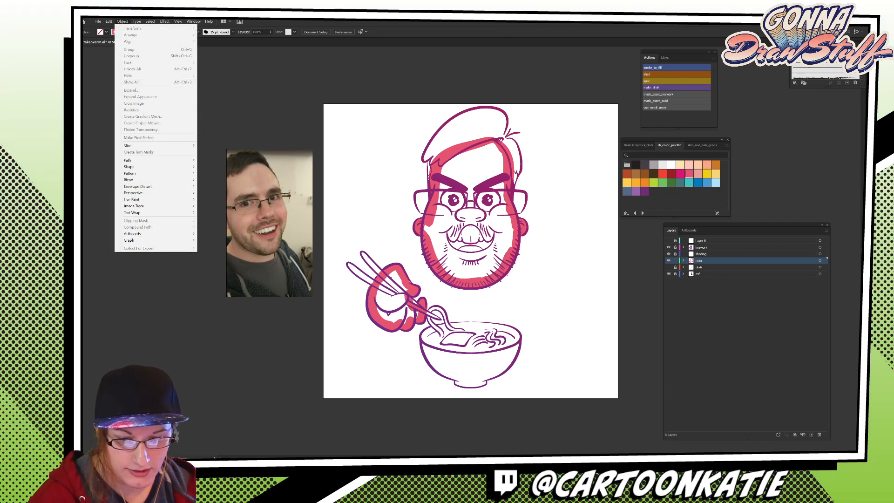
left_click(870, 95)
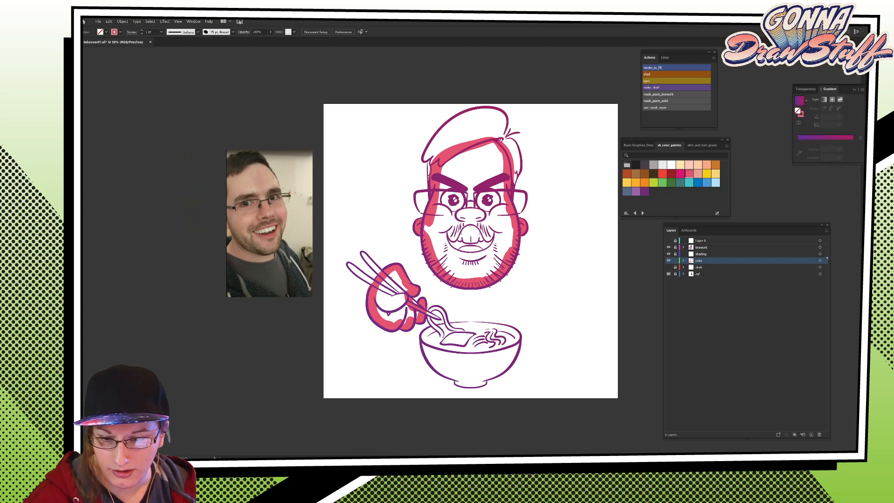
left_click(871, 89)
left_click(871, 119)
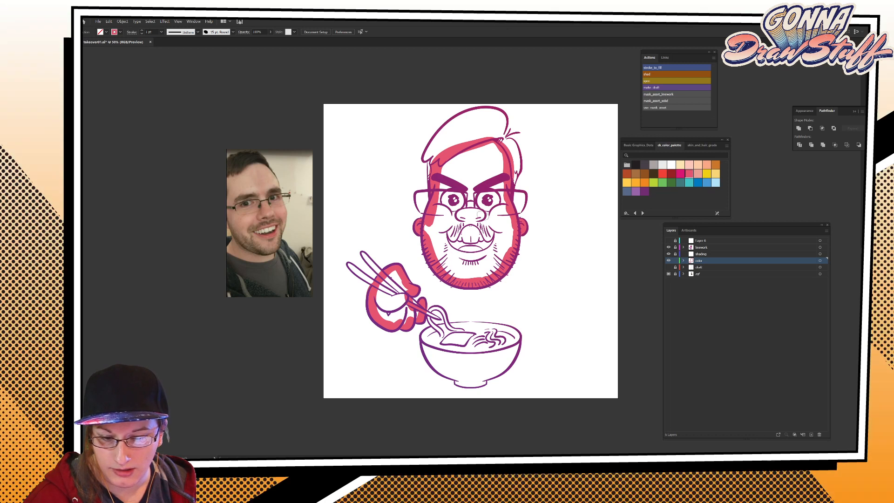
left_click(870, 90)
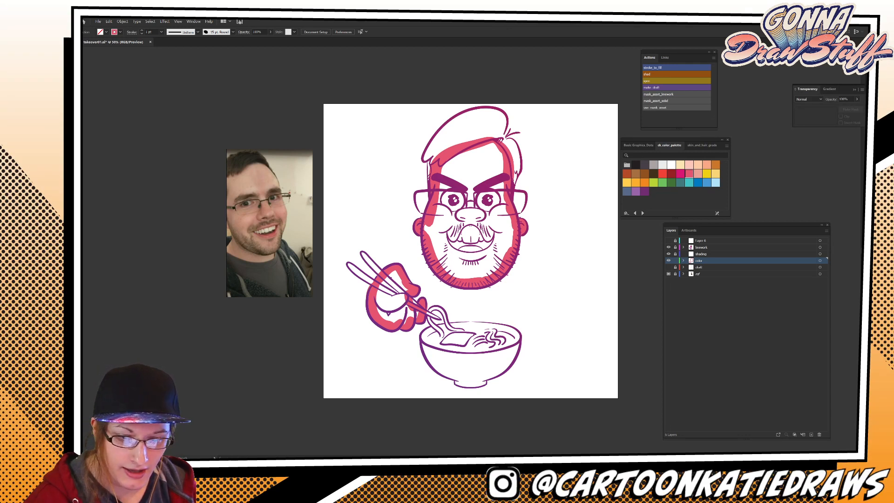
Select the coral skin shapes and view the custom actions as a detailed list before returning them to button mode.
key("ctrl+a")
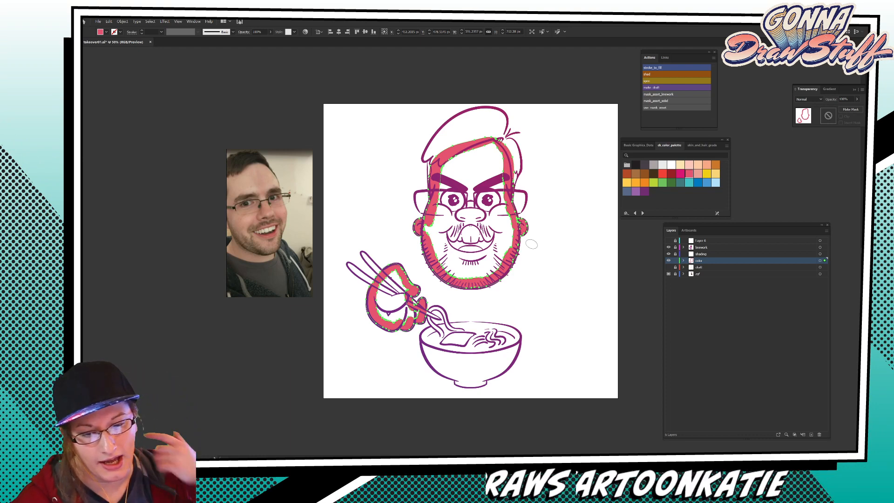
left_click(713, 58)
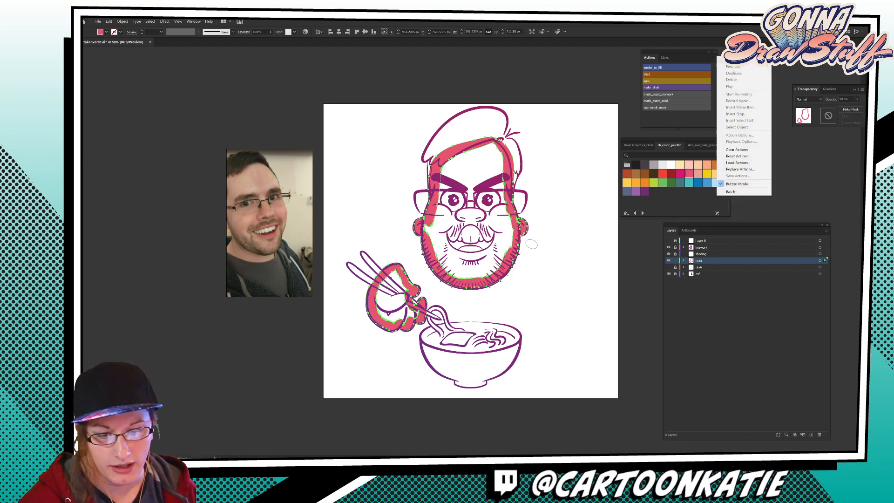
left_click(745, 183)
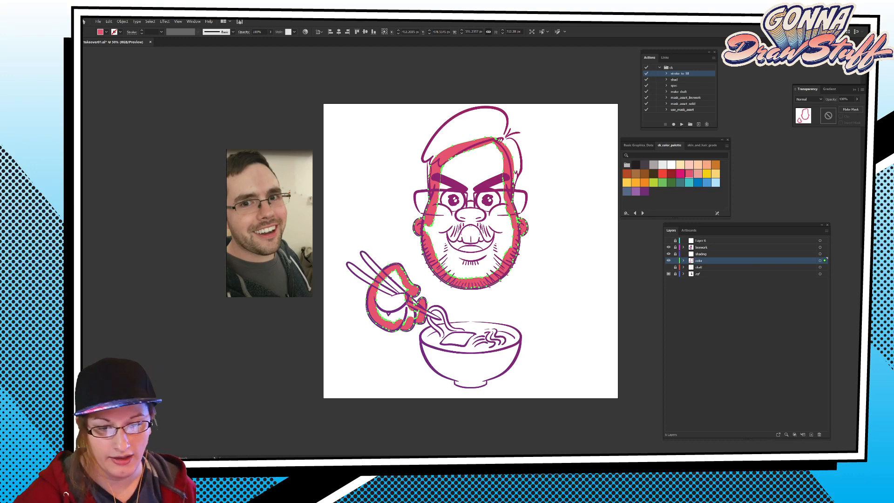
left_click(713, 58)
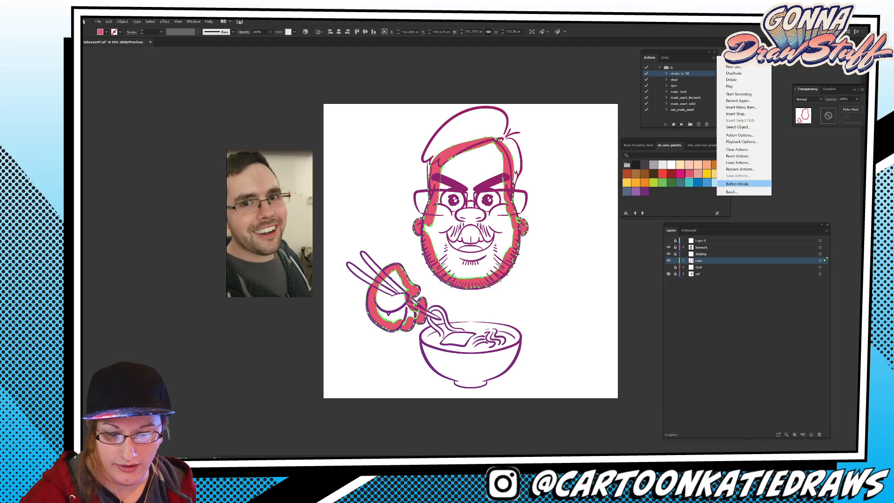
left_click(737, 183)
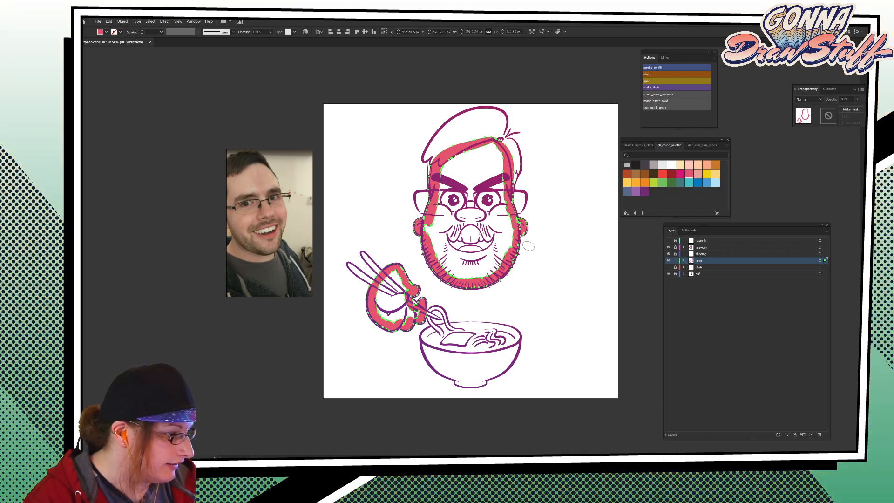
Fill the hollow interiors of the face and hand with coral pink using the Shape Builder, merging each into a solid shape.
key("ctrl+a")
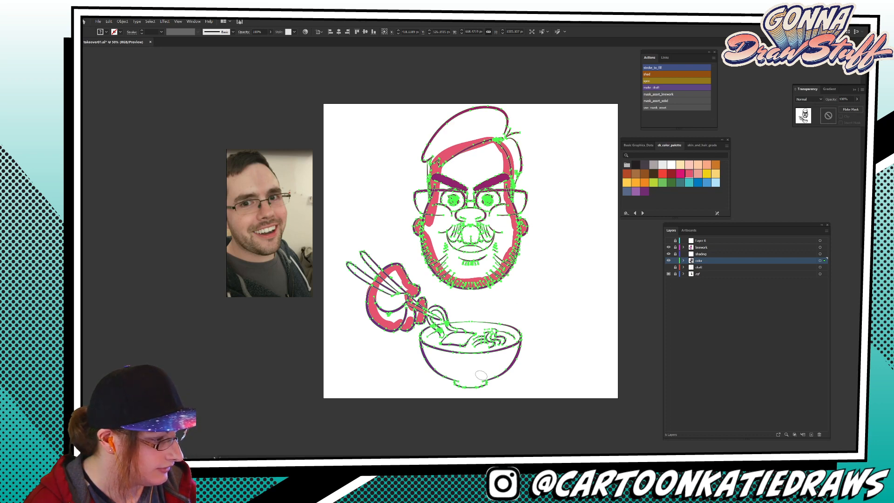
key("ctrl+z")
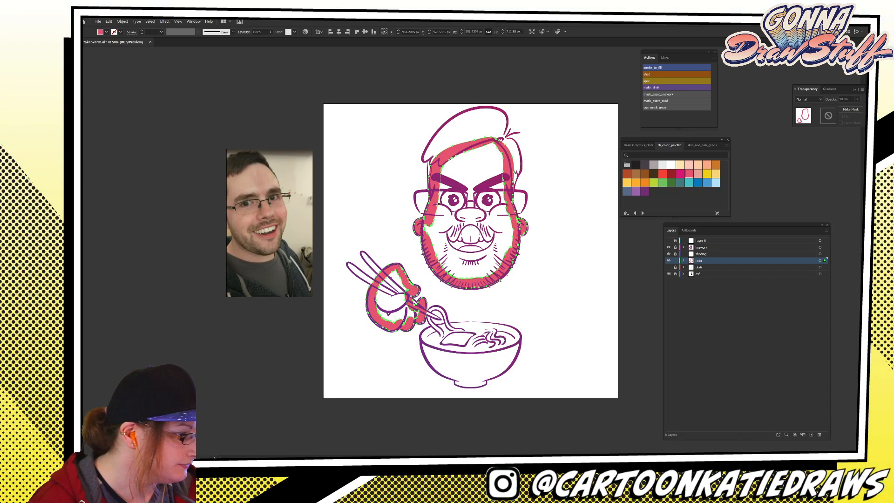
key("v")
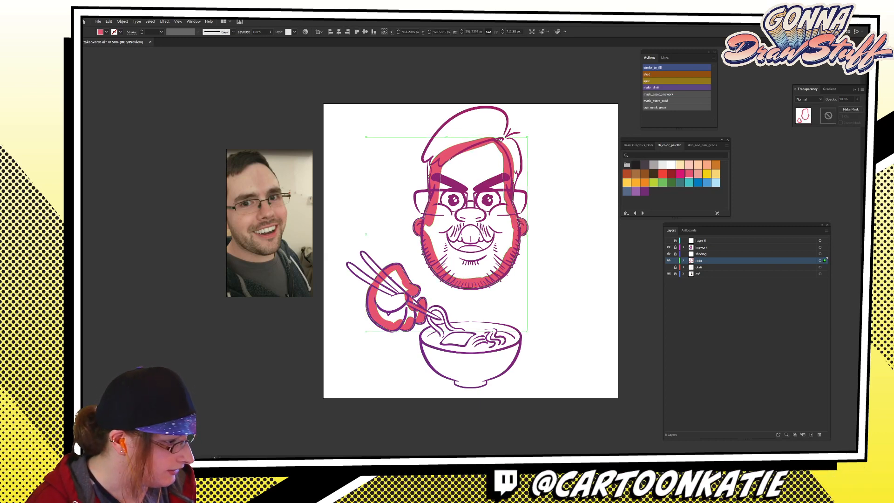
key("shift+m")
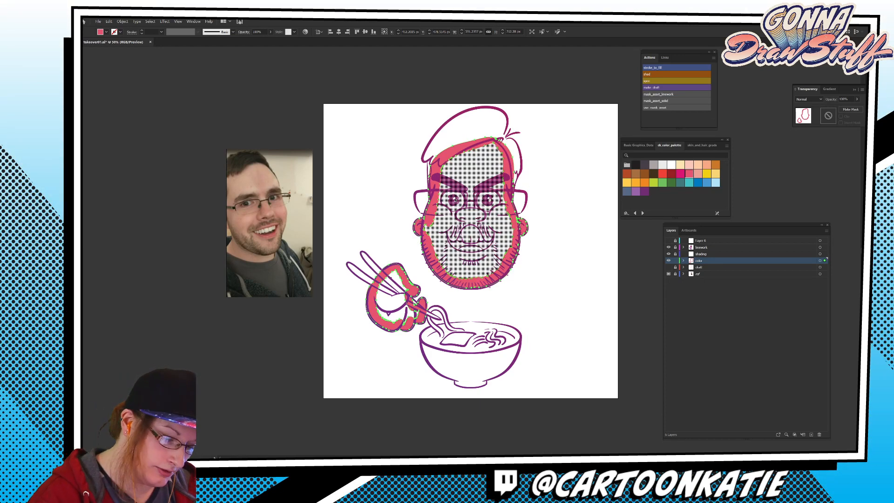
left_click(471, 214)
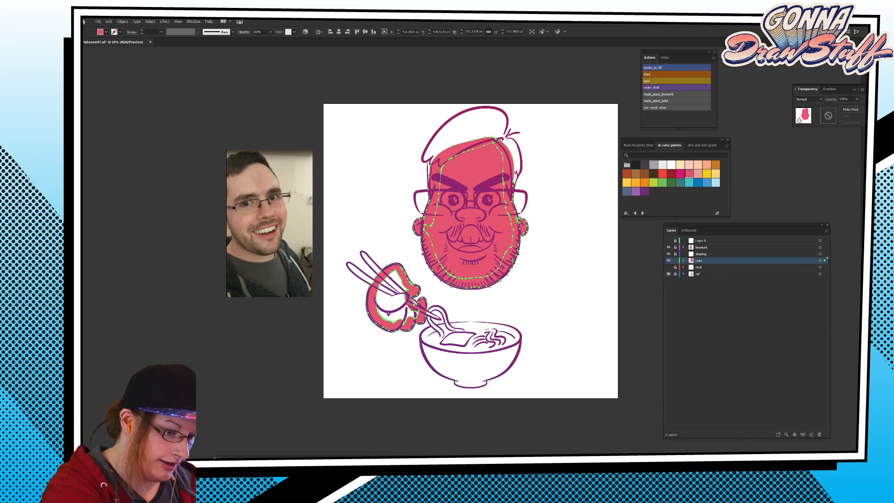
left_click(391, 298)
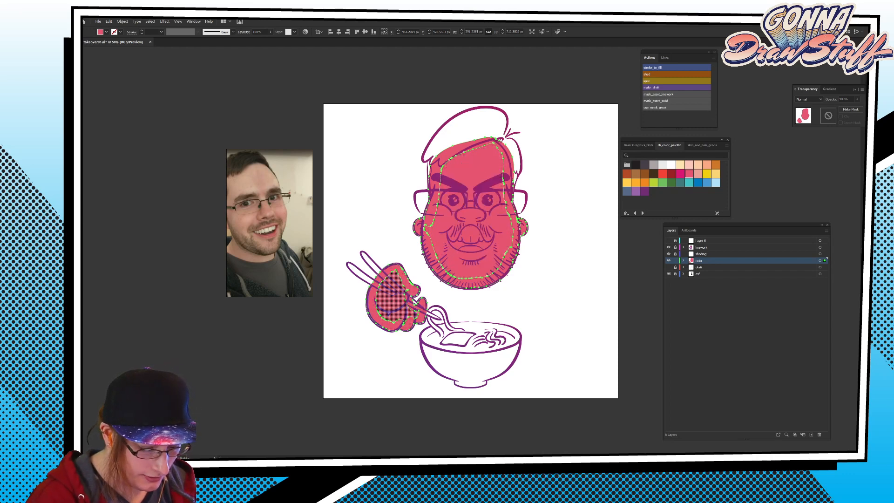
left_click_drag(461, 264, 452, 281)
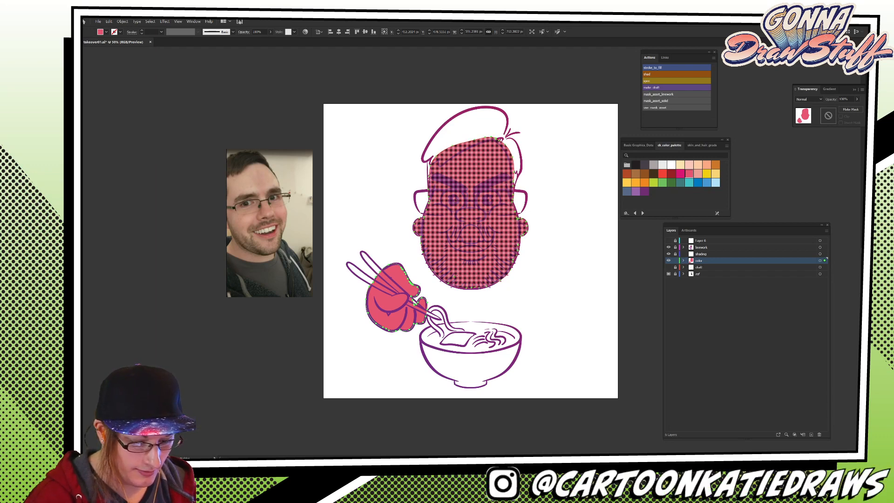
key("v")
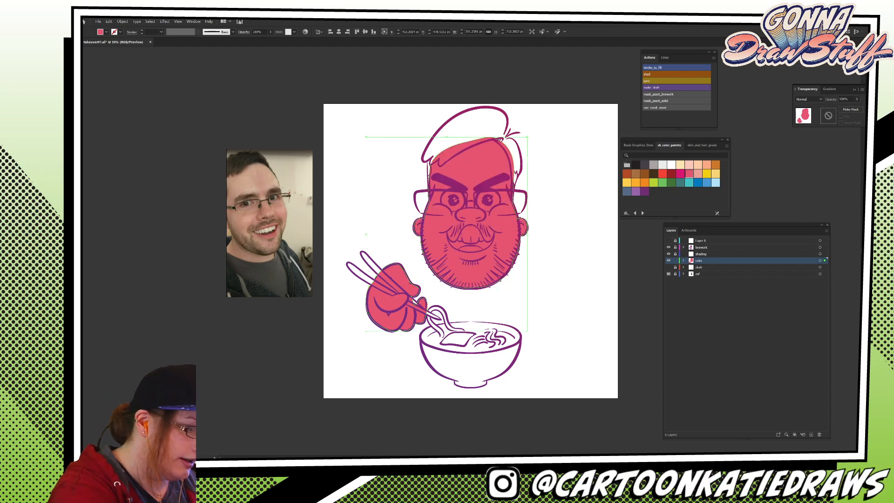
key("ctrl+shift+a")
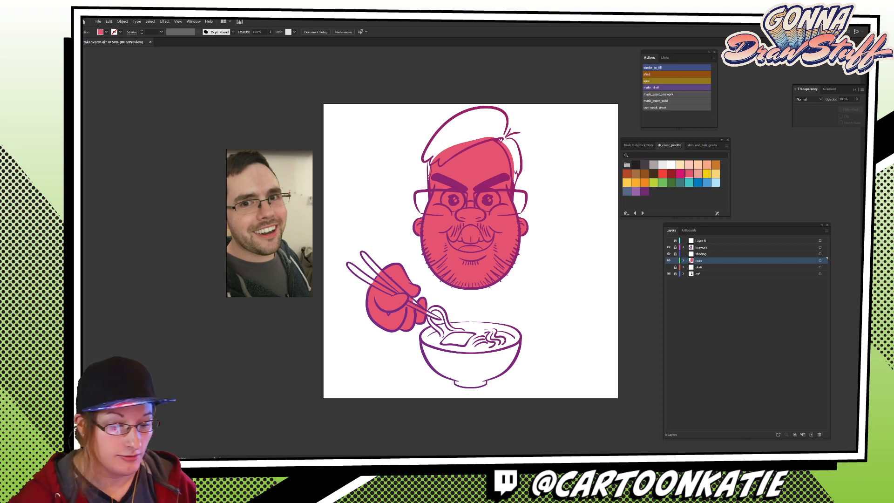
Apply the purple-to-magenta linear gradient to all the skin shapes and adjust the position of its magenta stop.
key("ctrl+a")
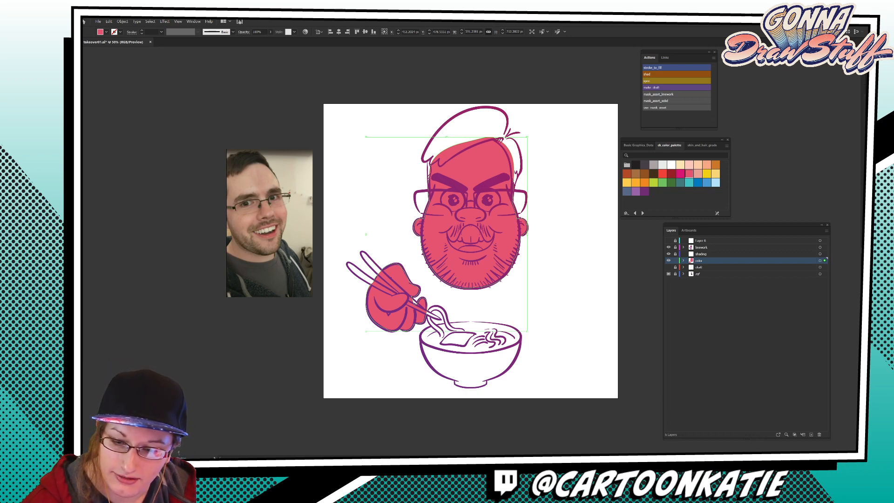
key("ctrl+F9")
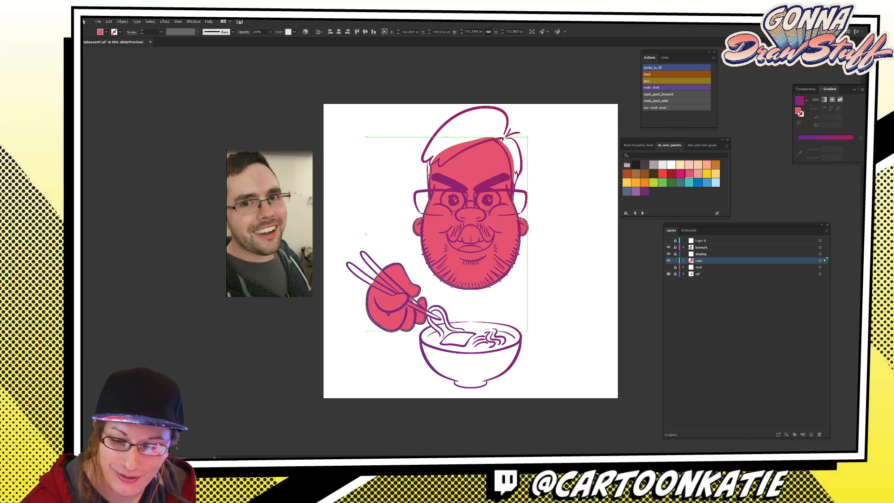
left_click(838, 141)
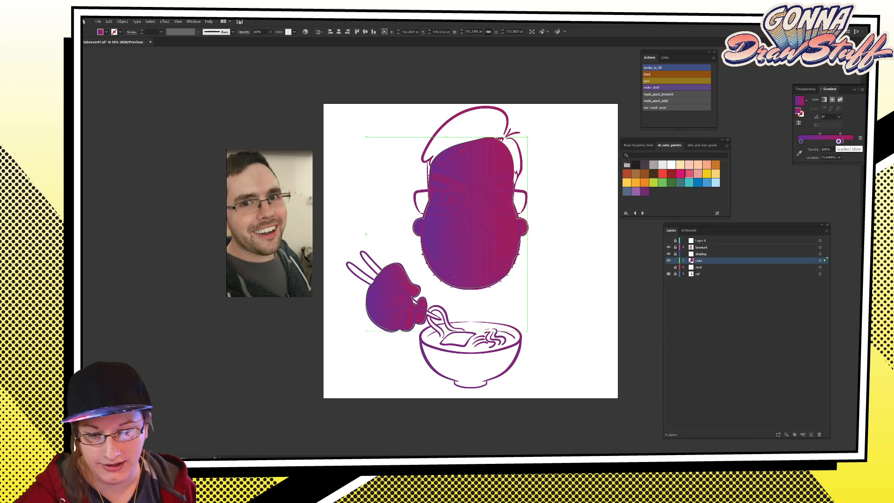
left_click_drag(839, 141, 842, 141)
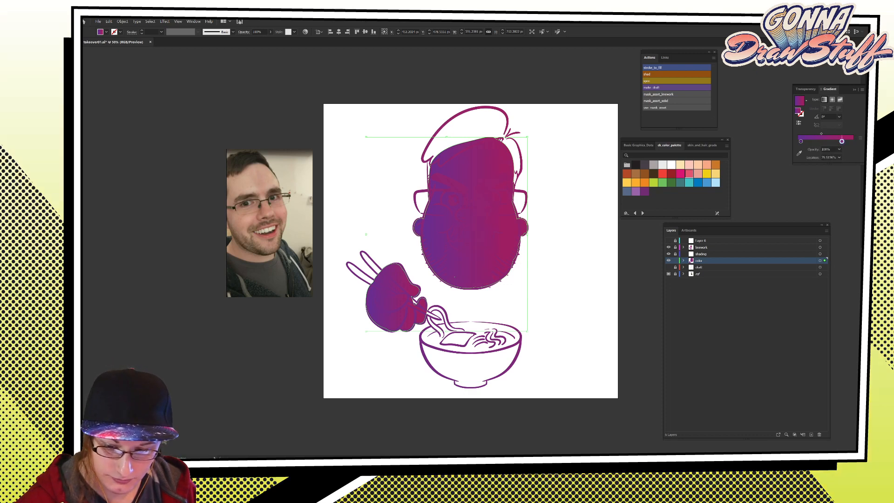
key("F5")
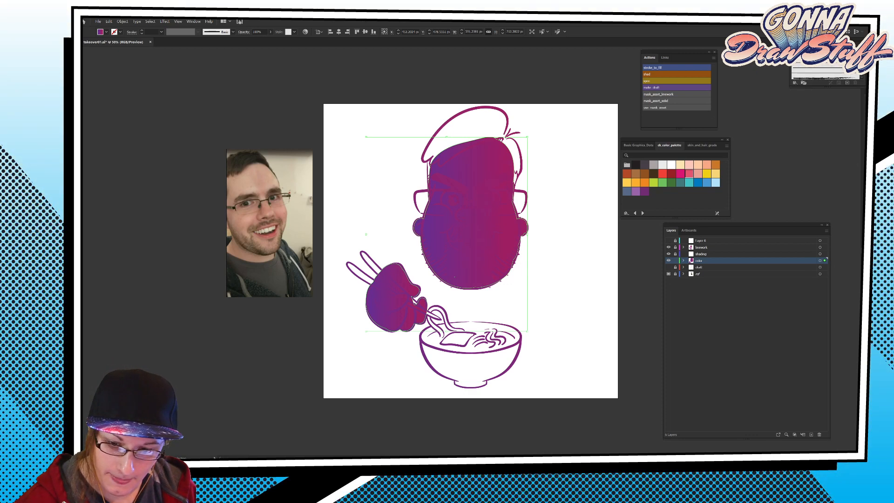
key("F6")
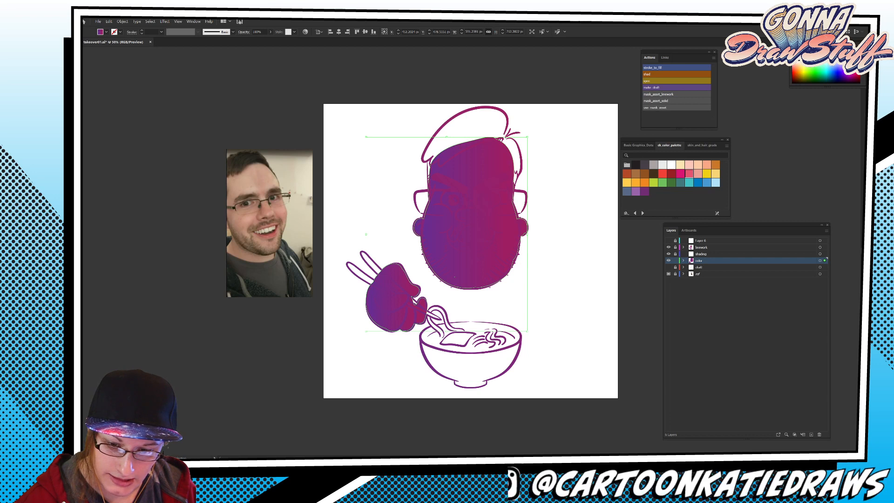
key("F5")
left_click(869, 70)
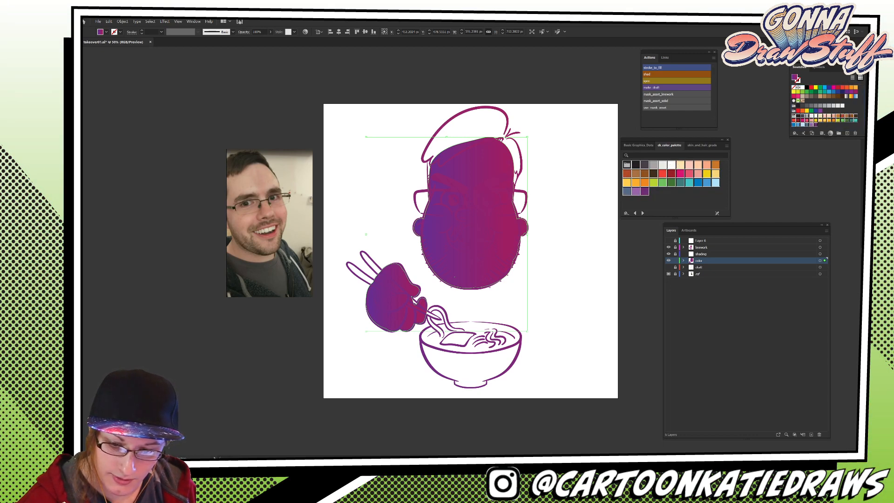
key("ctrl+F9")
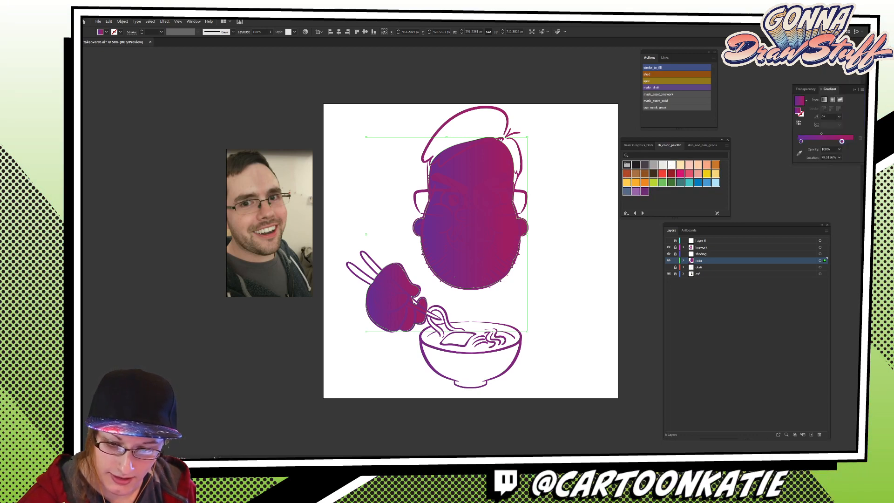
Recolour the skin gradient's magenta stop coral pink from the swatches and move it closer to the gradient's end.
double_click(842, 141)
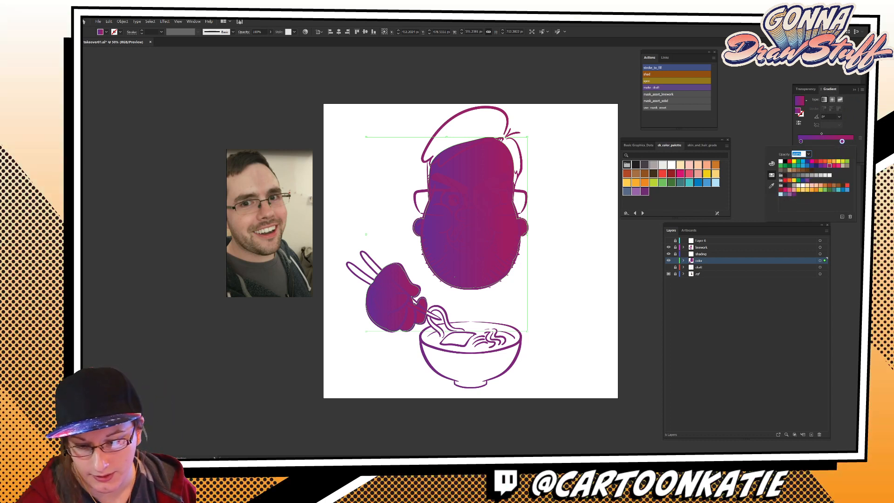
left_click(771, 164)
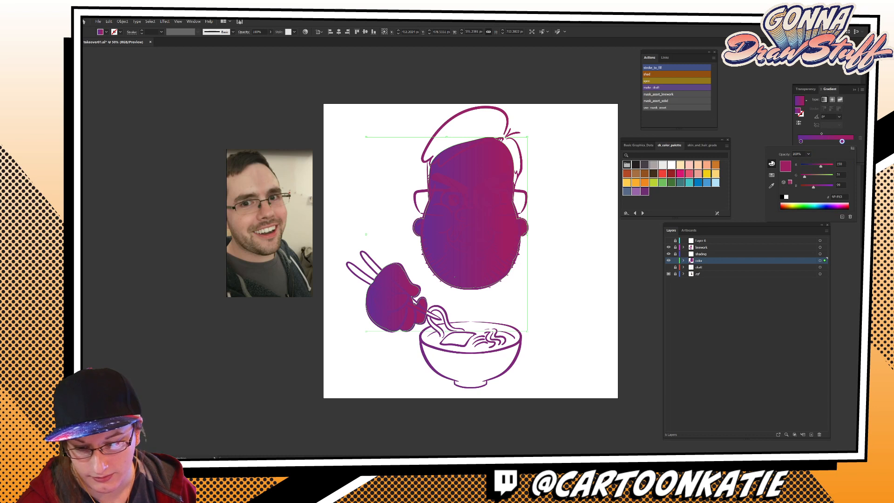
left_click(771, 175)
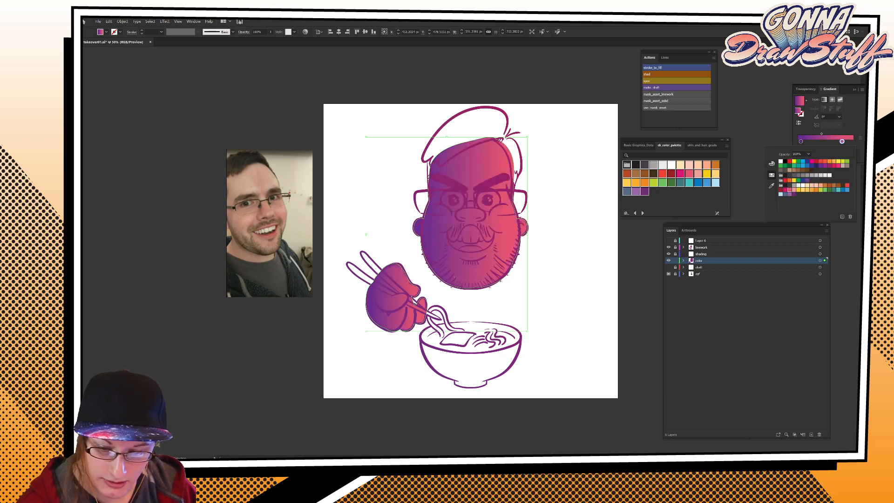
left_click_drag(841, 141, 804, 169)
Recolour the skin gradient's purple starting stop with the peach swatch.
left_click(801, 141)
double_click(802, 142)
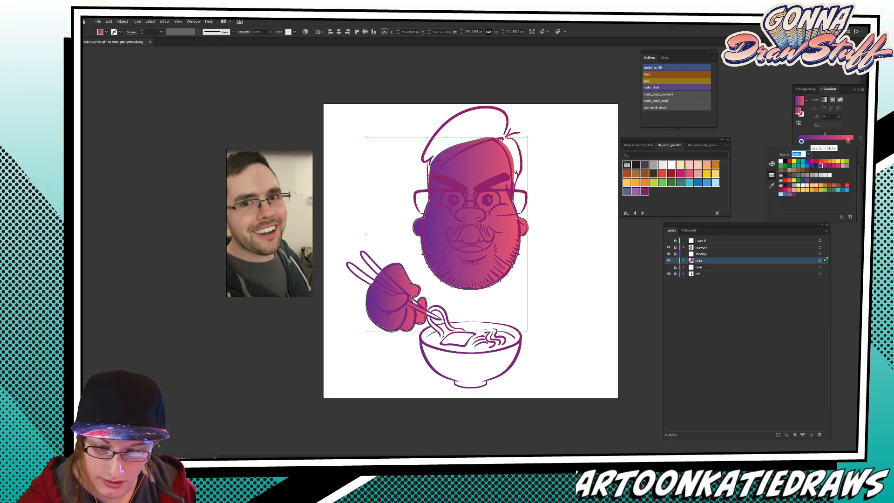
left_click(820, 186)
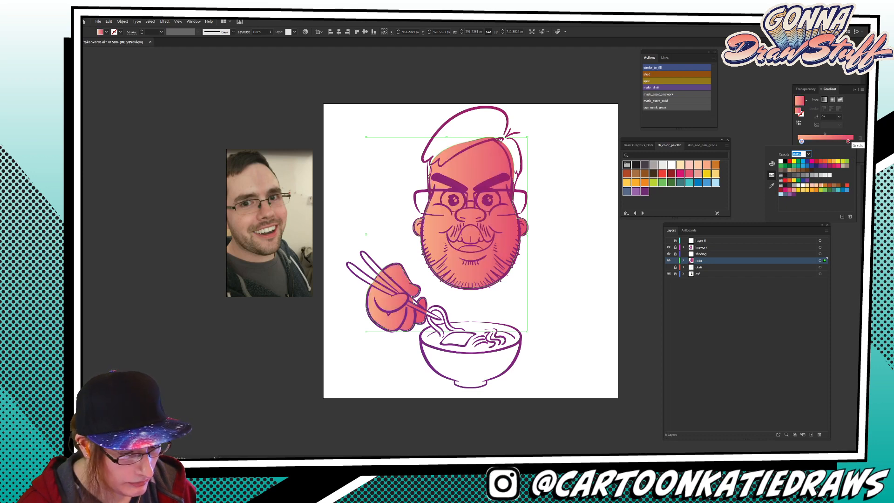
Move the coral-pink stop almost to the end of the skin gradient and set the gradient angle to 45°.
left_click(849, 141)
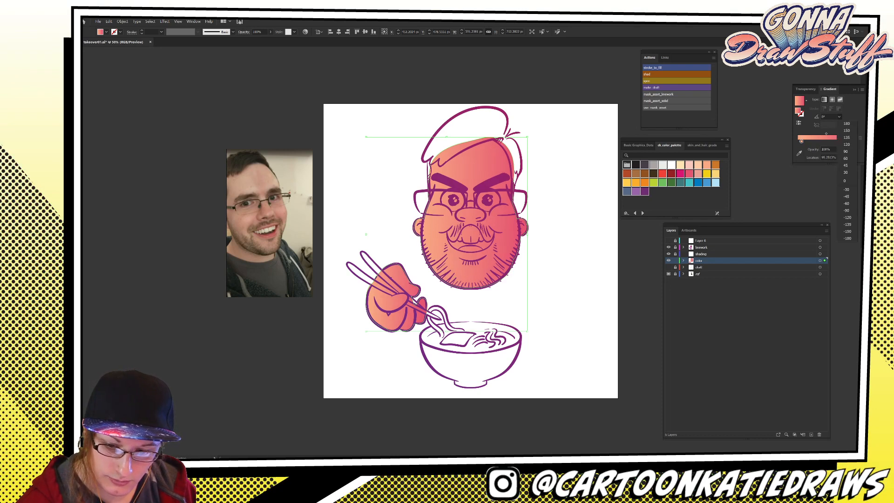
left_click(839, 117)
left_click(845, 165)
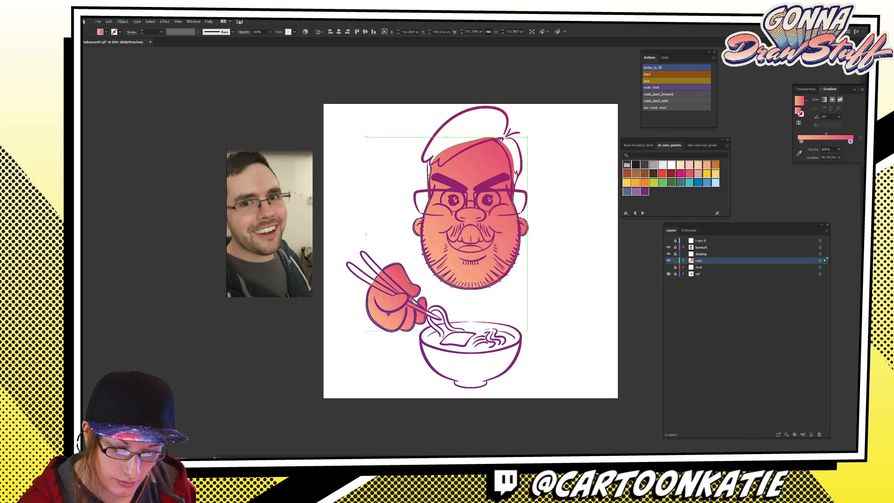
Change the skin gradient's direction to run from the forehead's left side to the chin's right, and recolor its start stop yellow.
left_click(839, 116)
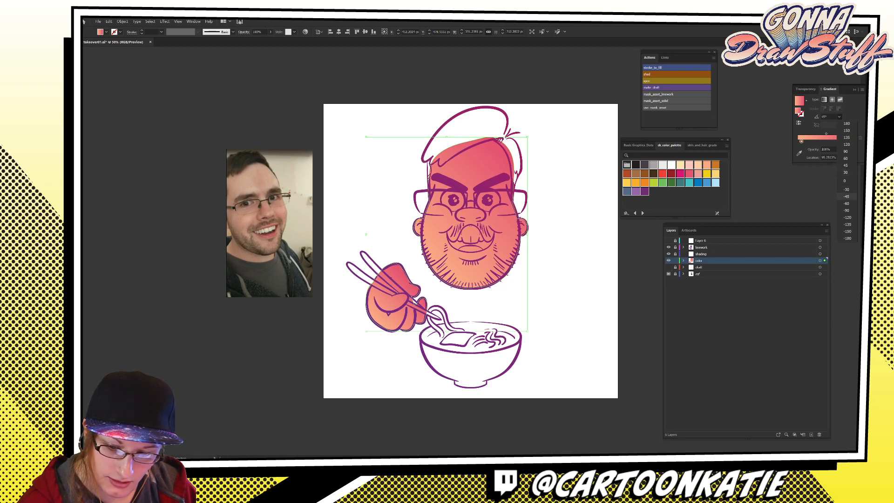
left_click(846, 189)
left_click_drag(850, 141, 849, 141)
double_click(802, 141)
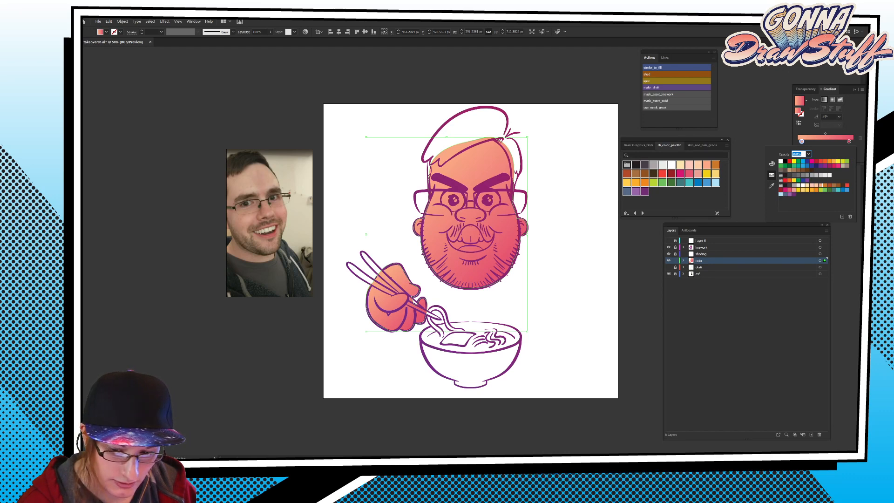
left_click(807, 190)
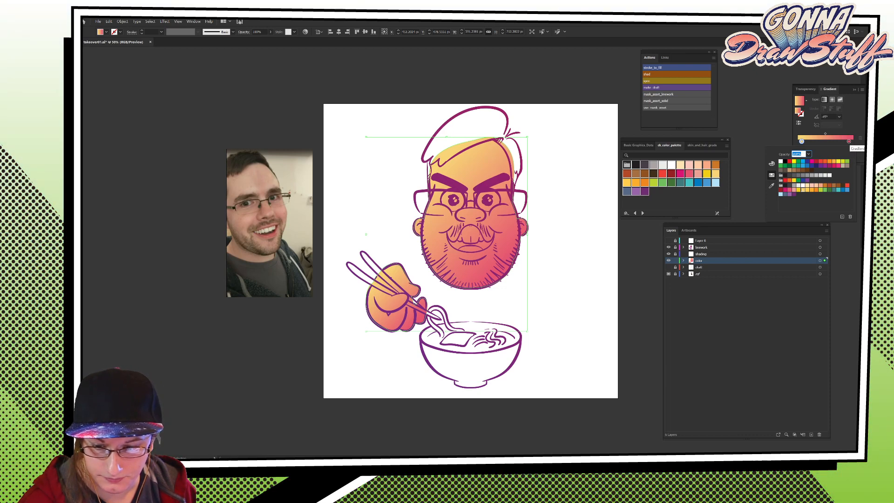
key("Escape")
Shift the gradient's midpoint toward the pink end and set the gradient angle to 60°.
left_click_drag(825, 133, 853, 141)
left_click(840, 117)
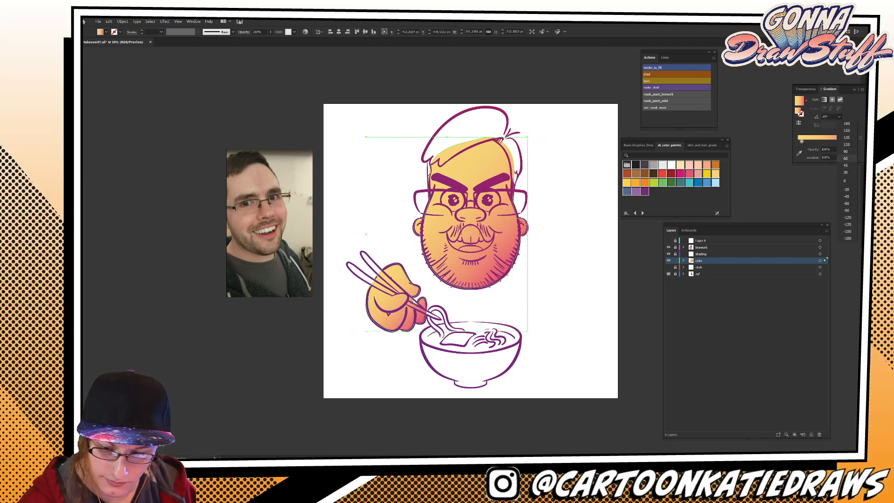
left_click(845, 158)
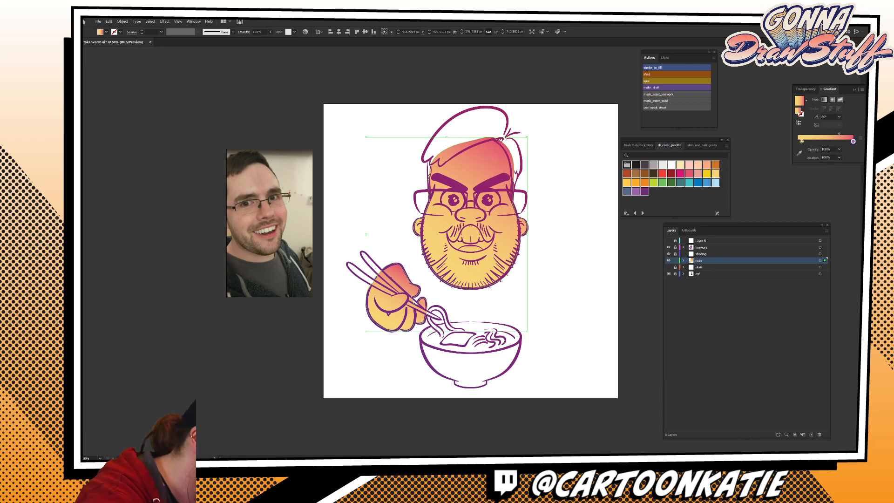
Adjust the face gradient with the Gradient tool, moving its pink end slightly lower on the forehead.
key("g")
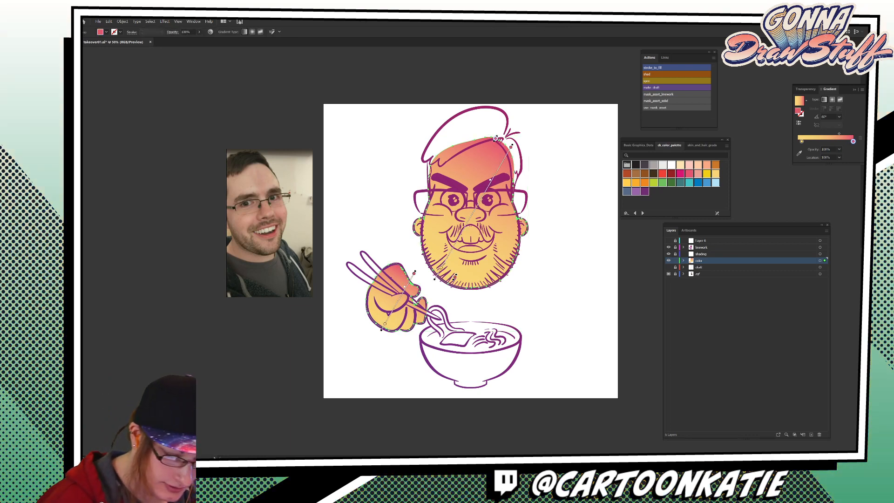
left_click(441, 268)
mouse_move(441, 268)
left_mouse_down()
mouse_move(446, 259)
mouse_move(441, 267)
left_mouse_up()
left_click_drag(491, 179, 488, 185)
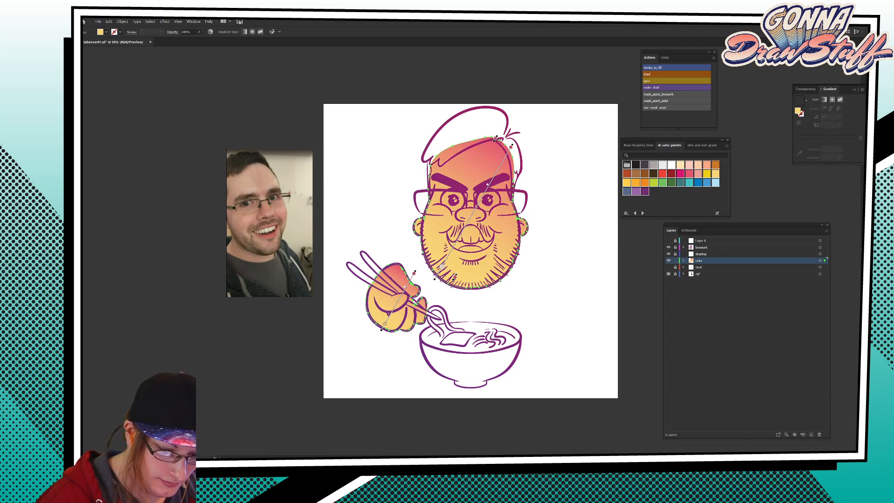
left_click_drag(510, 148, 506, 155)
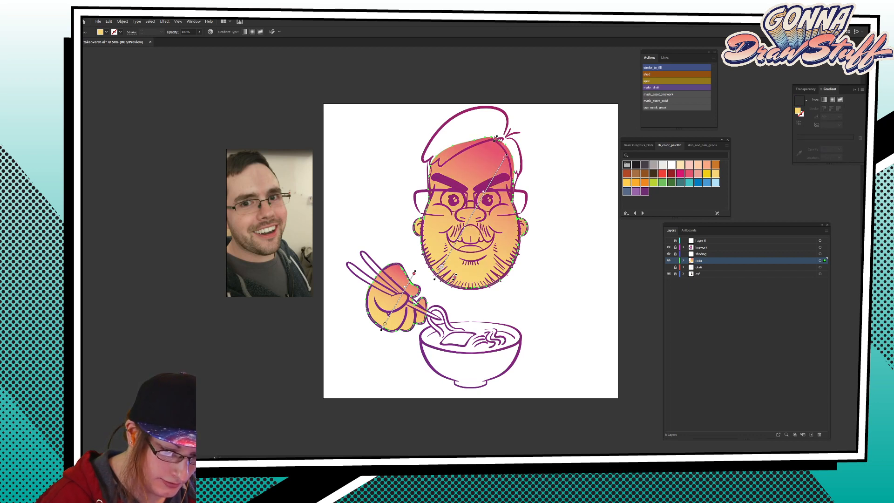
Redraw the gradients on the face and the hand so yellow at the top blends down into pink.
left_click_drag(443, 230, 515, 237)
mouse_move(445, 228)
left_mouse_down()
mouse_move(470, 185)
mouse_move(479, 204)
mouse_move(449, 305)
mouse_move(422, 318)
mouse_move(421, 278)
mouse_move(414, 315)
mouse_move(420, 299)
left_mouse_up()
mouse_move(458, 240)
left_mouse_down()
mouse_move(489, 167)
mouse_move(479, 196)
left_mouse_up()
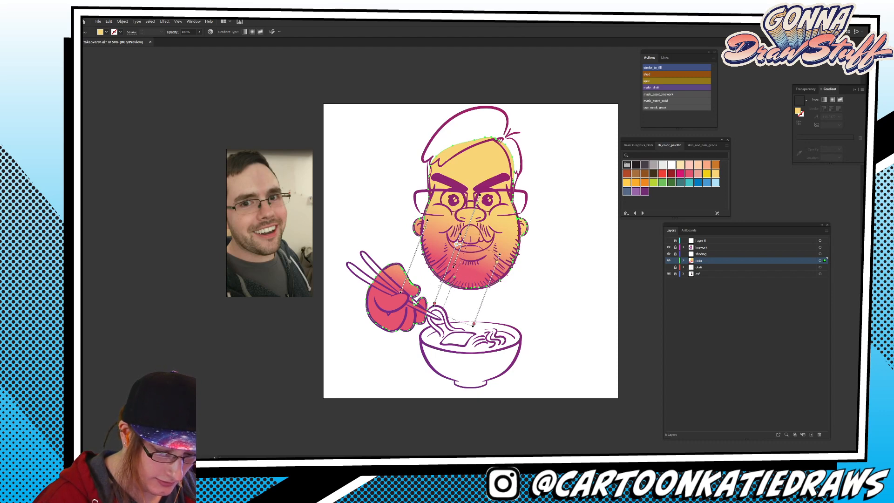
left_click_drag(404, 264, 386, 332)
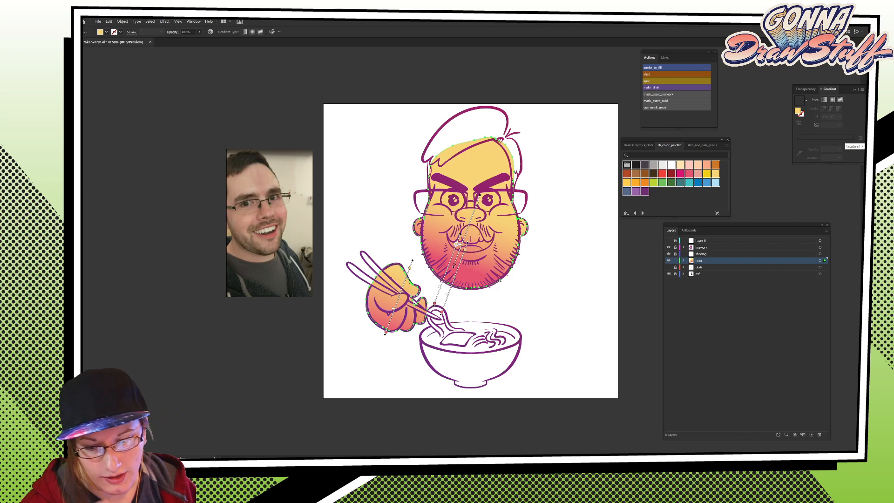
Try radial and freeform gradient types on the skin shapes, and return to a horizontal linear gradient.
left_click(832, 100)
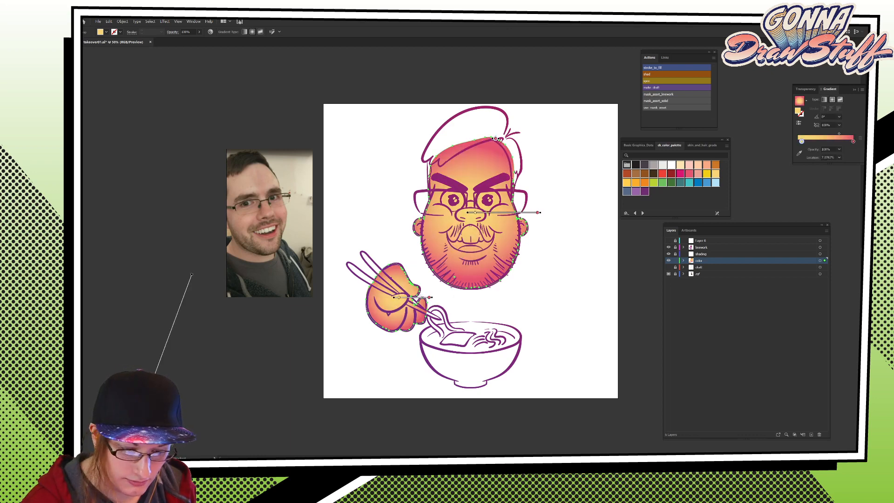
left_click(840, 99)
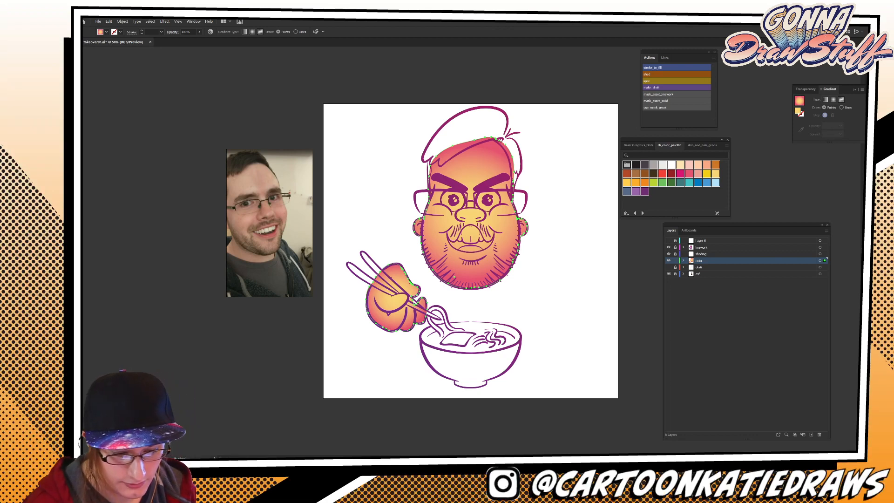
left_click(826, 100)
left_click(842, 99)
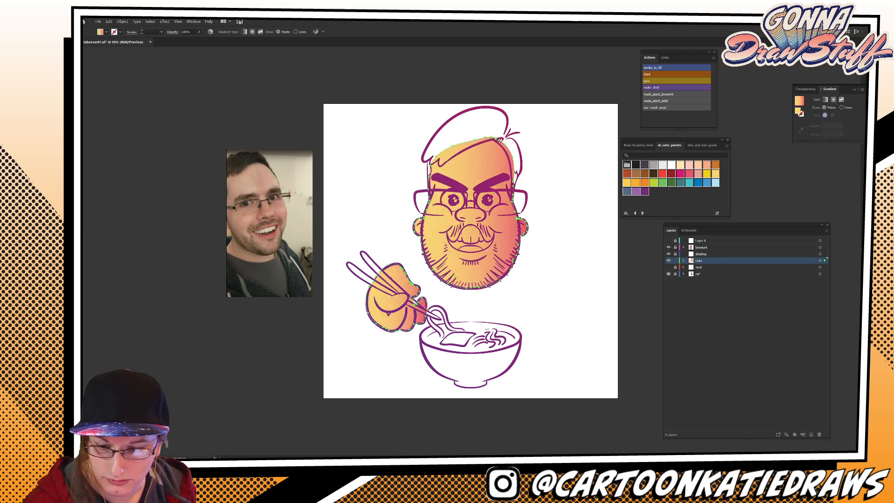
left_click(841, 108)
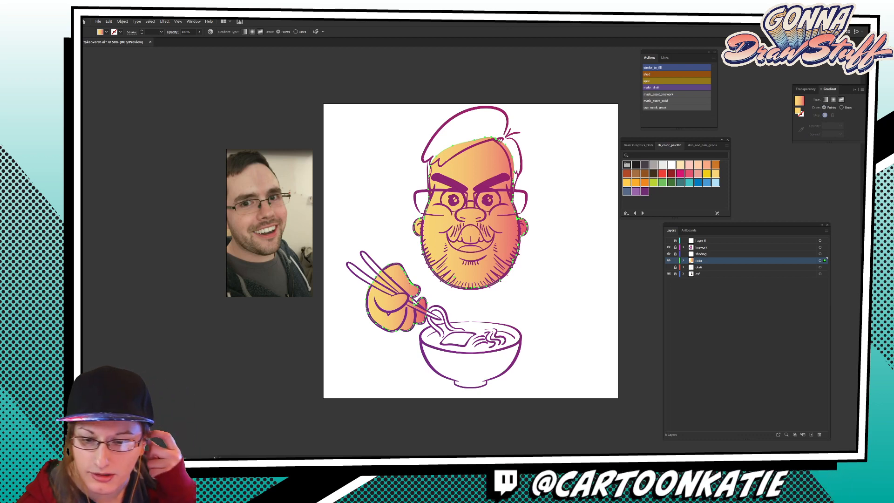
key("g")
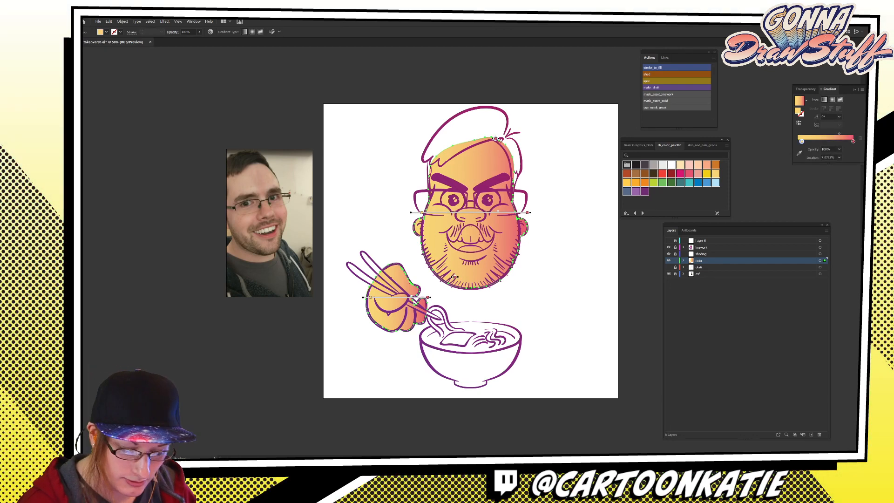
left_click(853, 141)
key("comma")
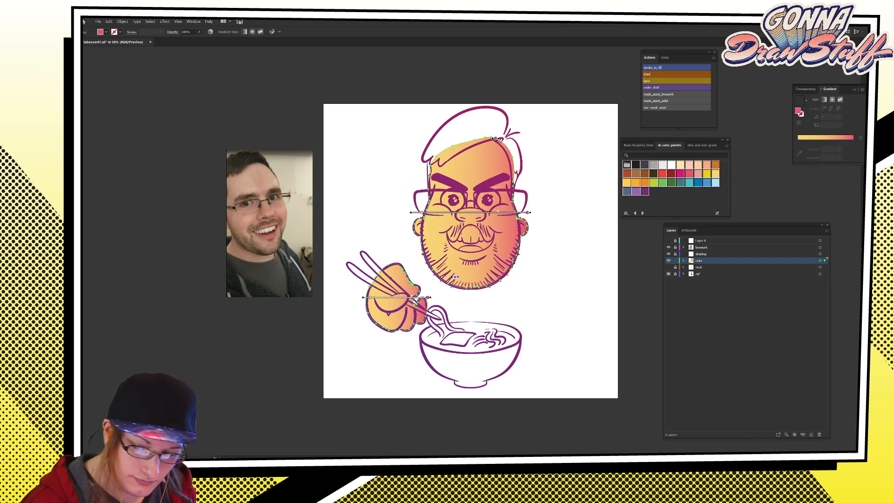
left_click_drag(470, 252, 470, 253)
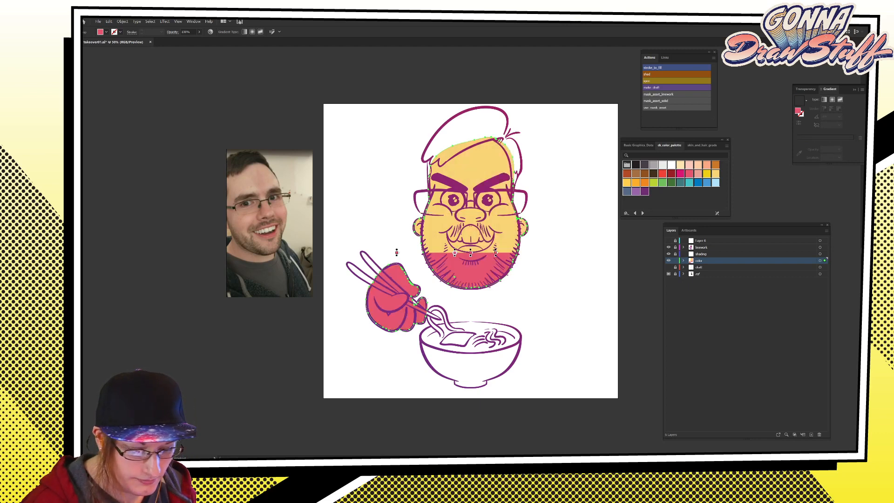
key("ctrl+z")
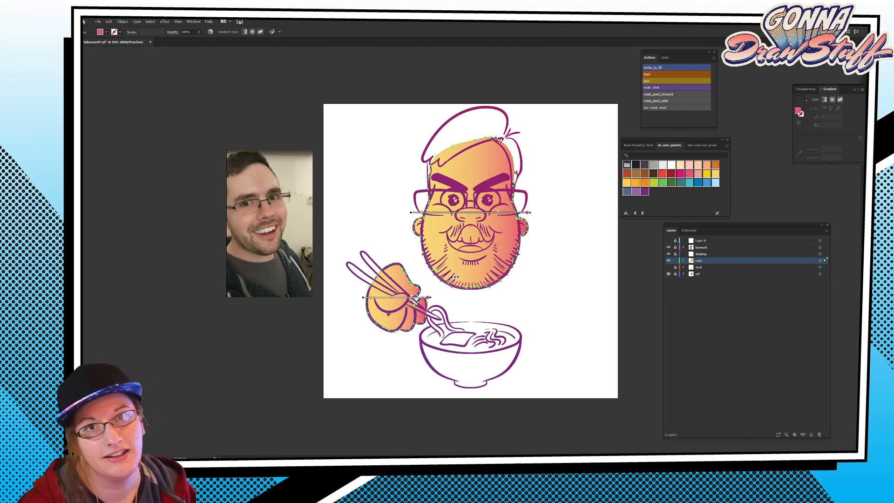
Build a four-stop linear gradient for the skin with pink at both ends and yellow on the two inner stops.
left_click(853, 140)
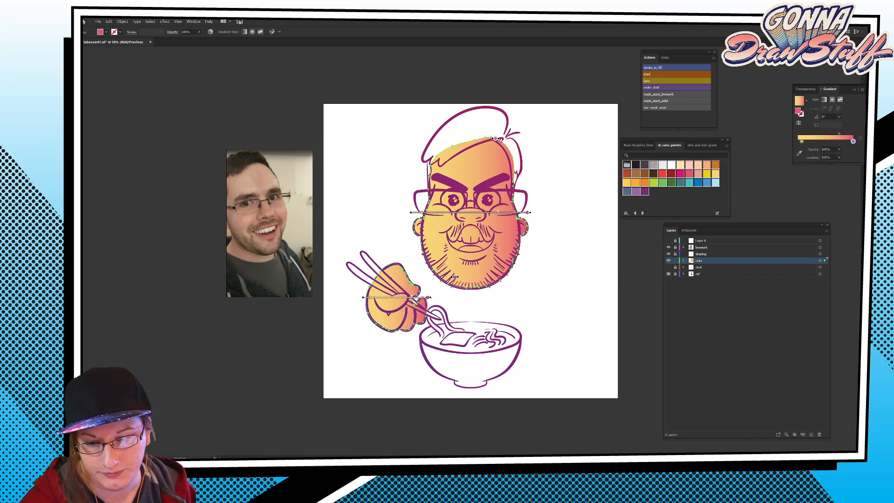
left_click_drag(853, 141, 853, 141)
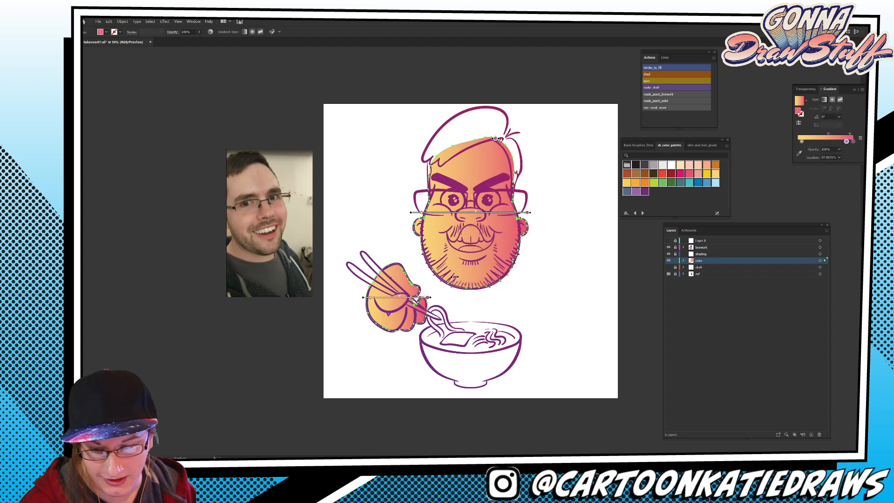
left_click_drag(852, 141, 812, 141)
left_click(797, 141)
left_click(822, 141)
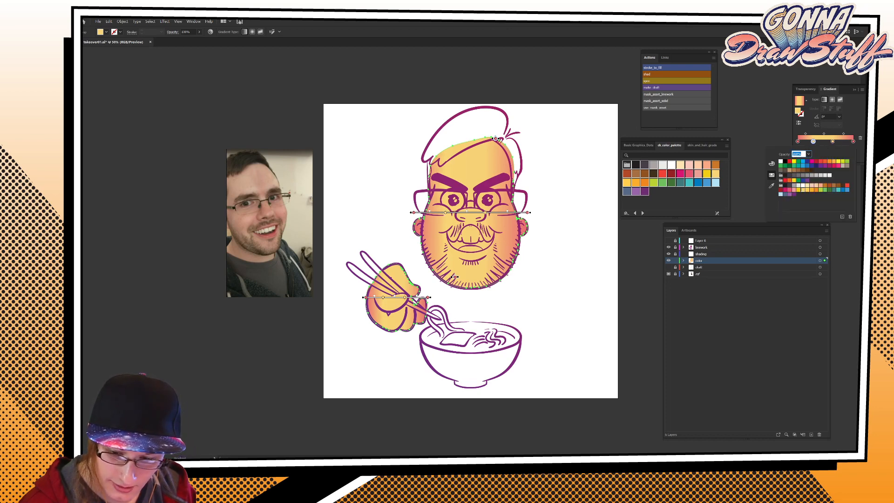
Recolor both inner gradient stops peach and move the second one slightly toward the far pink end.
left_click(816, 185)
double_click(833, 141)
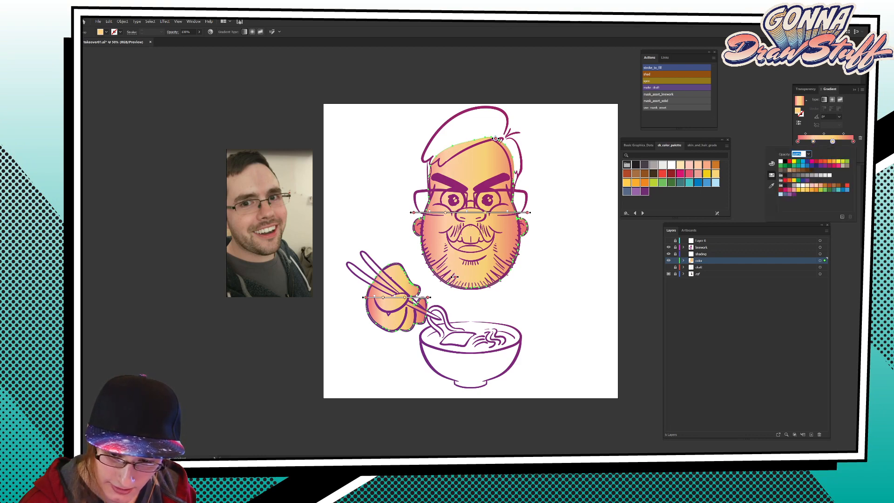
left_click(816, 185)
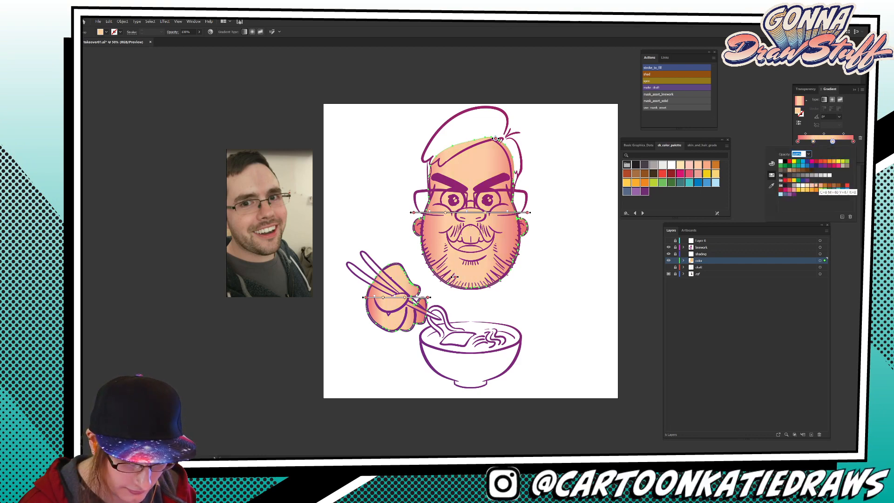
left_click(848, 139)
left_click_drag(832, 141, 837, 141)
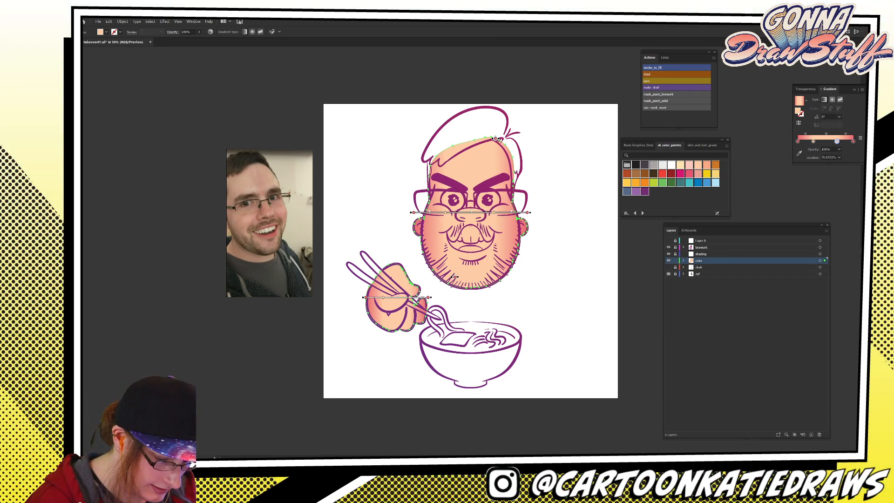
Try redirecting the gradient on the hand, undo it, and separate the face and hand shapes from each other.
left_click_drag(392, 317, 400, 293)
key("ctrl+z")
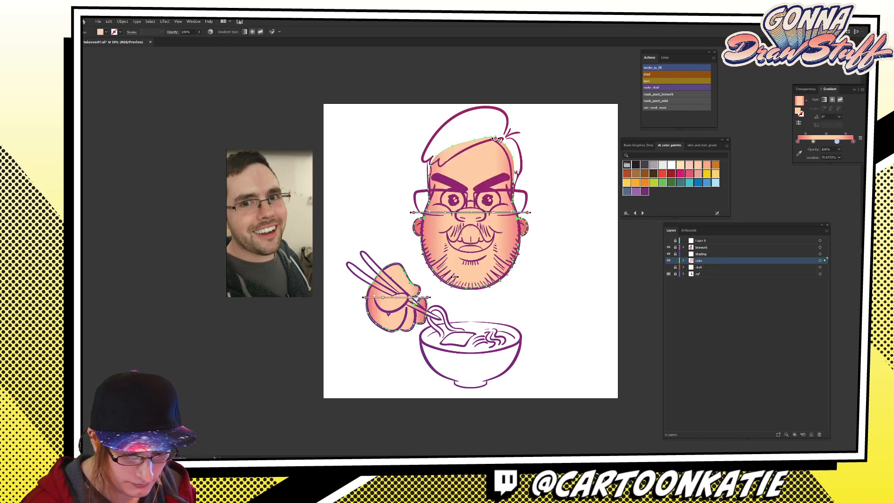
key("v")
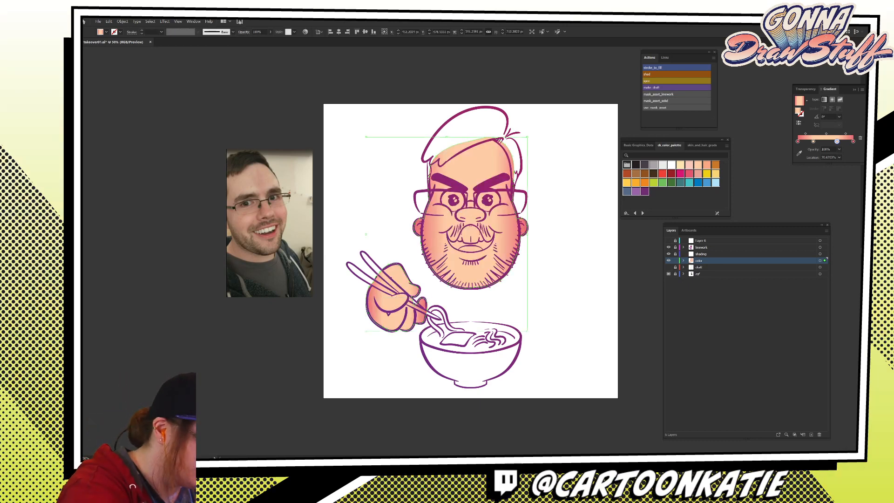
right_click(464, 277)
left_click(481, 322)
key("ctrl+shift+a")
Set the hand's gradient angle to 45° and reposition its inner peach stops closer together.
left_click(392, 303)
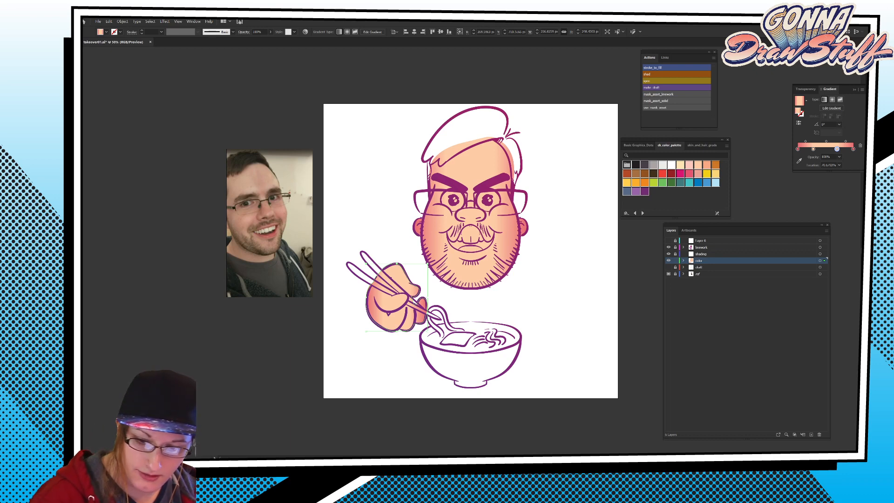
left_click(839, 125)
left_click(845, 174)
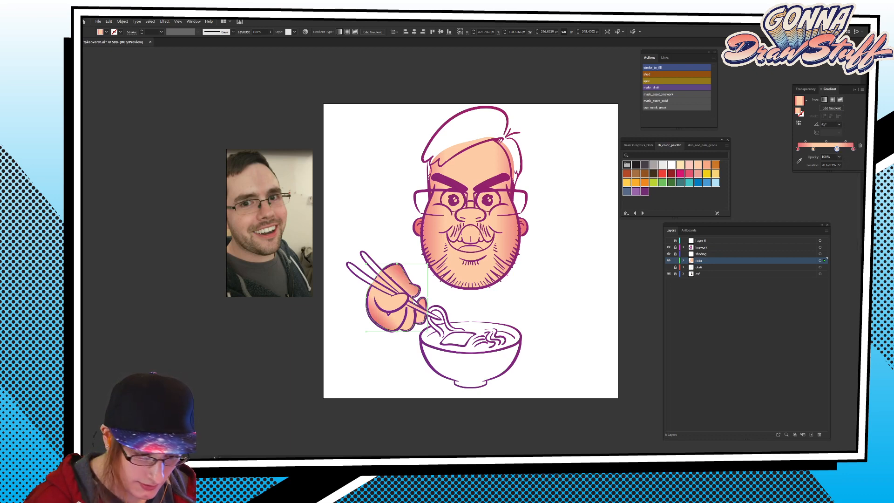
left_click_drag(836, 149, 833, 149)
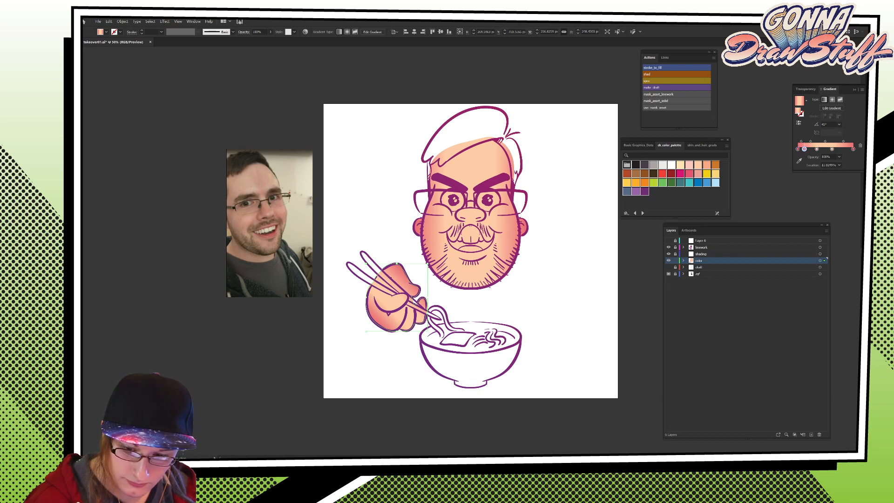
mouse_move(804, 149)
left_mouse_down()
mouse_move(801, 164)
mouse_move(797, 149)
left_mouse_up()
left_click(808, 149)
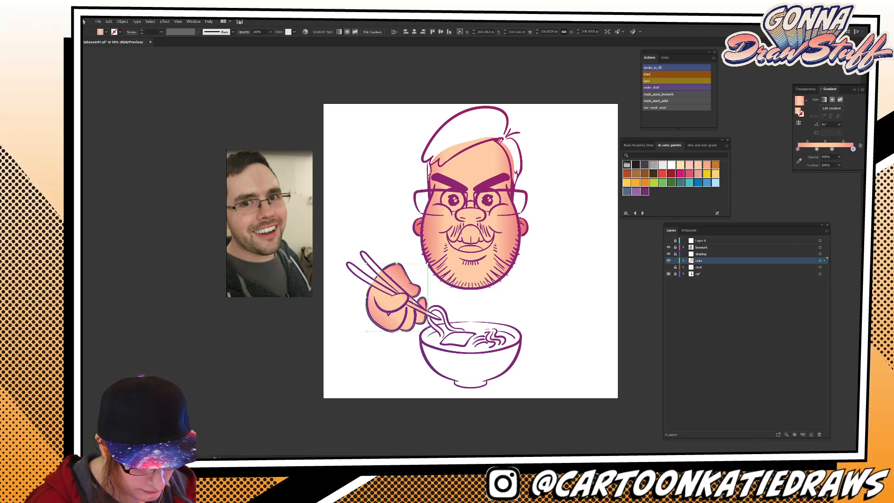
Make the hand's gradient radial and reduce it to a peach center with a pink outer stop.
left_click(832, 99)
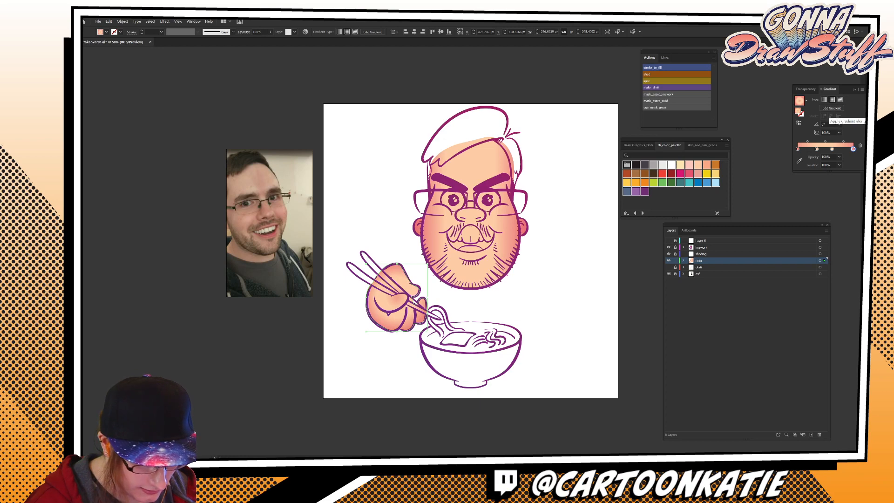
left_click_drag(853, 149, 854, 164)
key("ctrl+z")
mouse_move(797, 149)
left_mouse_down()
mouse_move(798, 163)
mouse_move(837, 149)
mouse_move(821, 149)
mouse_move(853, 164)
mouse_move(853, 149)
left_mouse_up()
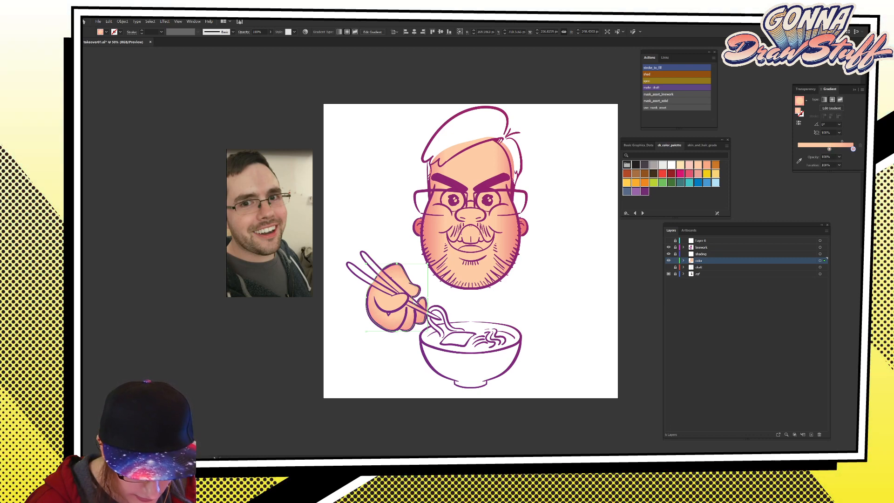
key("ctrl+shift+a")
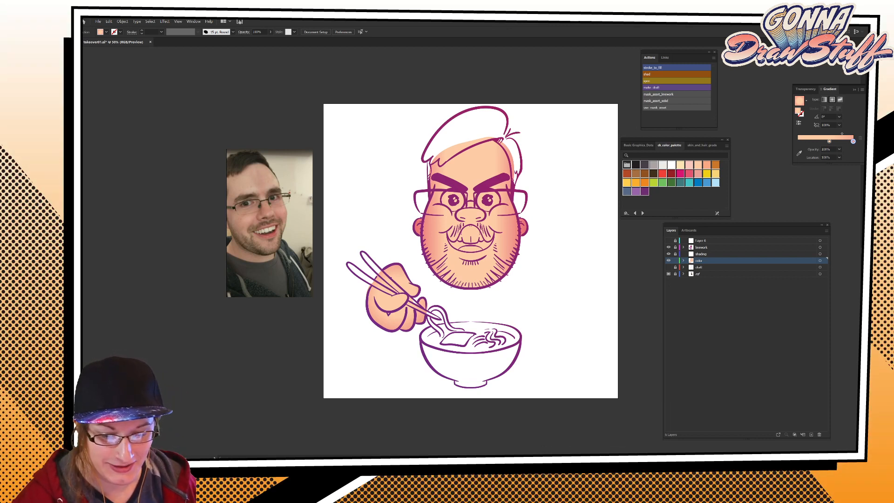
Paint the whites of both eyes behind the pupils and convert the white strokes to filled shapes.
left_click(671, 165)
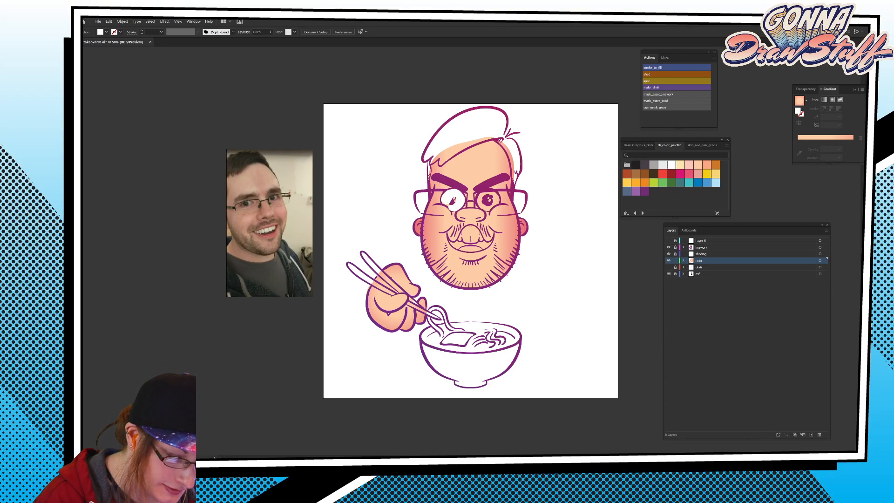
key("shift+x")
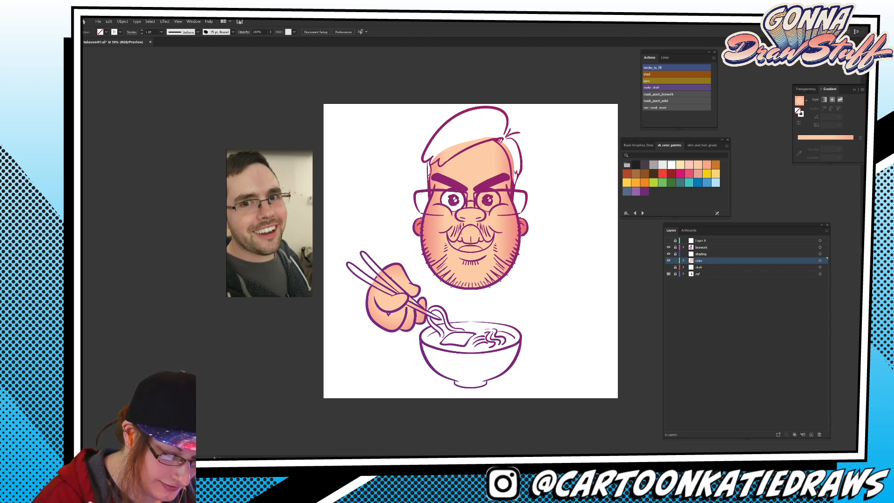
left_click_drag(489, 191, 497, 195)
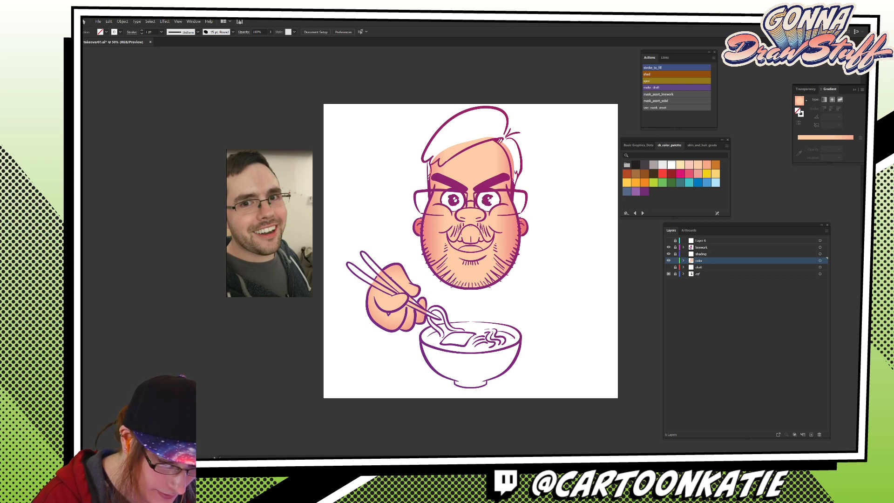
left_click(675, 67)
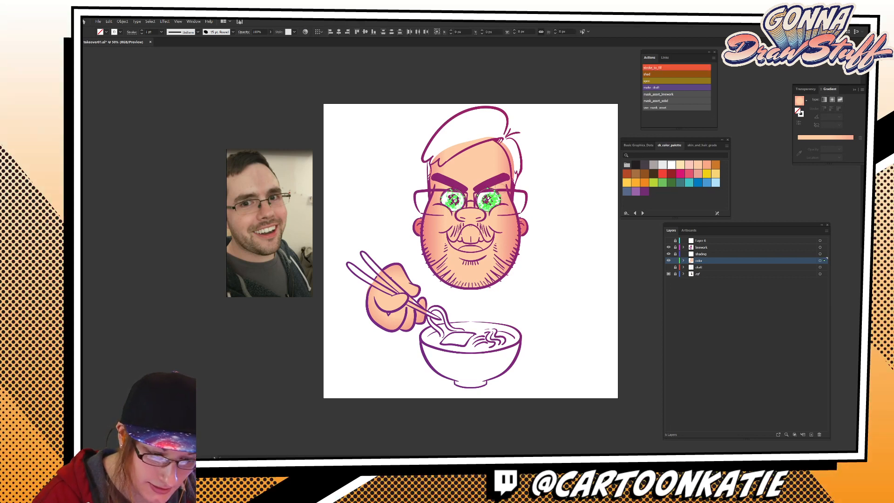
key("ctrl+shift+a")
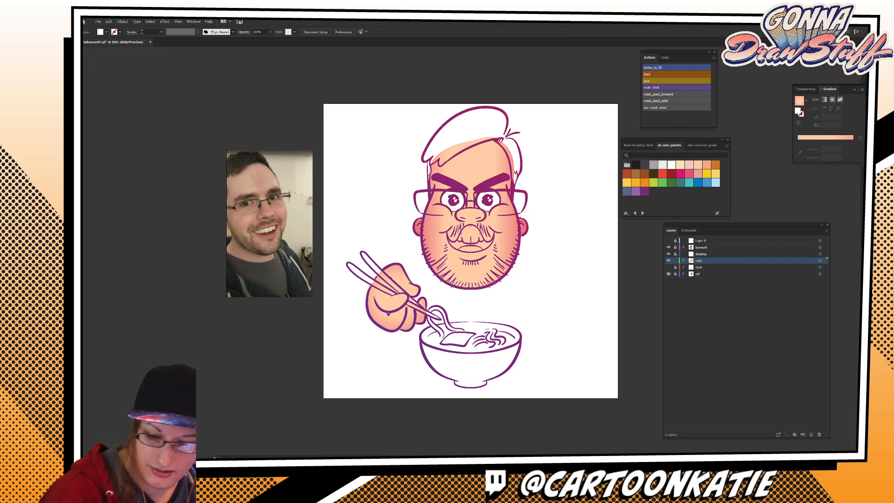
Recolor the linework gradient's far end coral pink, moving that stop inward and the magenta middle stop to about 42%.
left_click(701, 247)
key("ctrl+a")
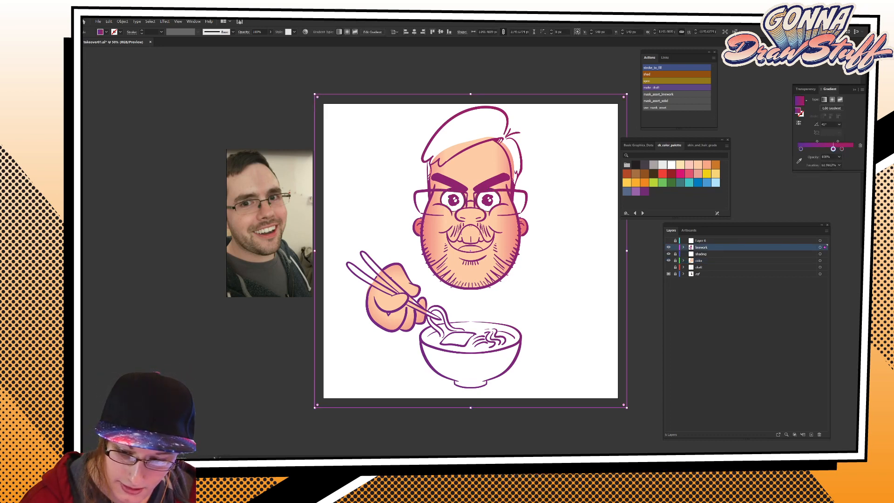
left_click_drag(850, 149, 841, 149)
double_click(840, 149)
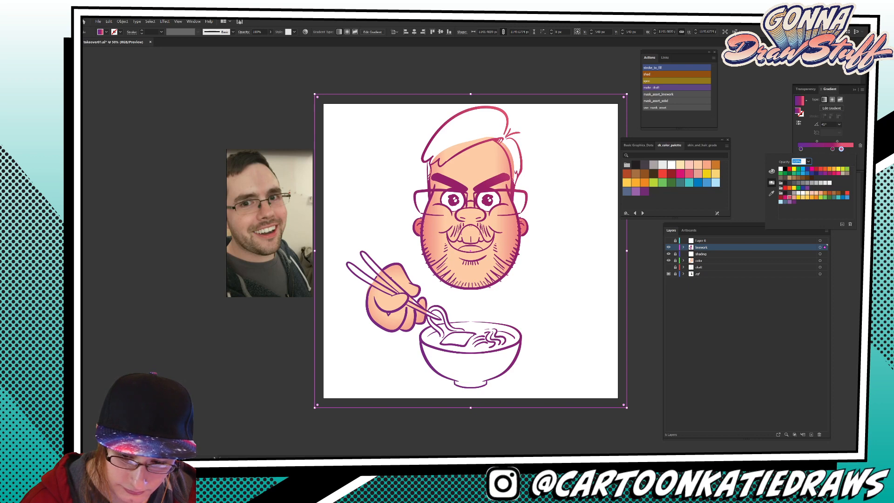
key("Escape")
left_click_drag(821, 149, 819, 149)
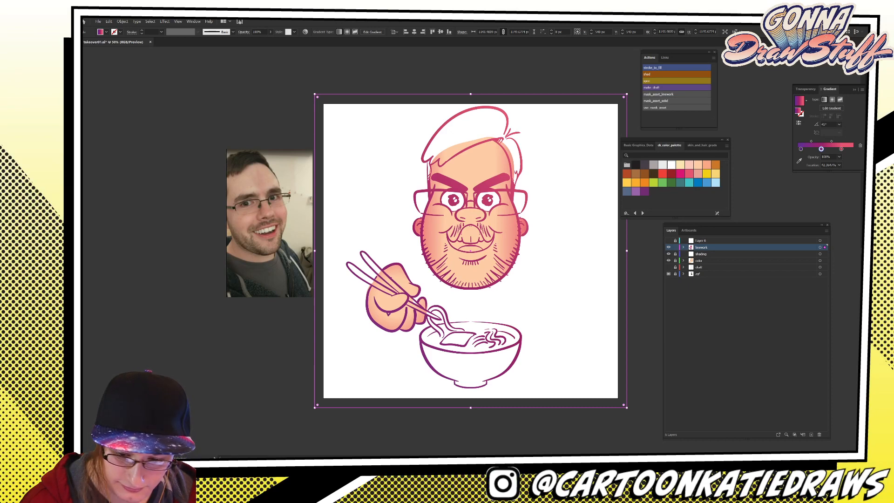
Lock the linework layer again and make the color layer the unlocked, active layer.
key("ctrl+shift+a")
left_click(675, 247)
left_click(675, 254)
left_click(702, 254)
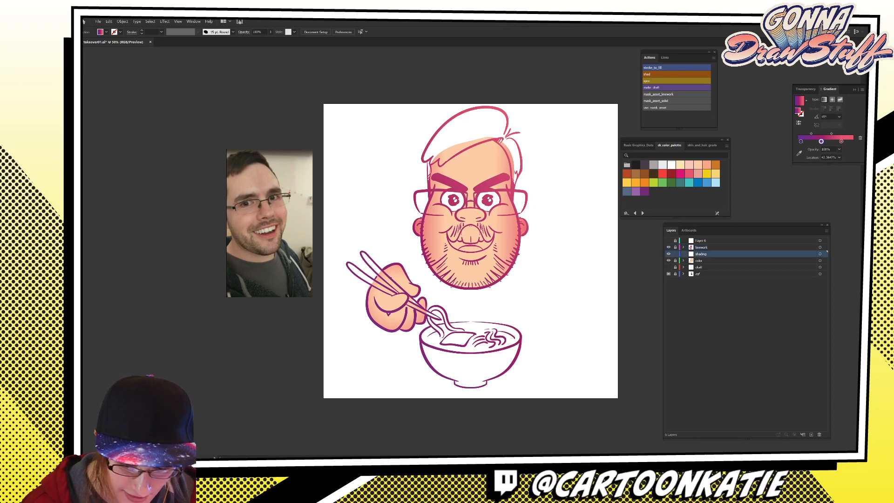
left_click(675, 254)
left_click(675, 261)
left_click(699, 261)
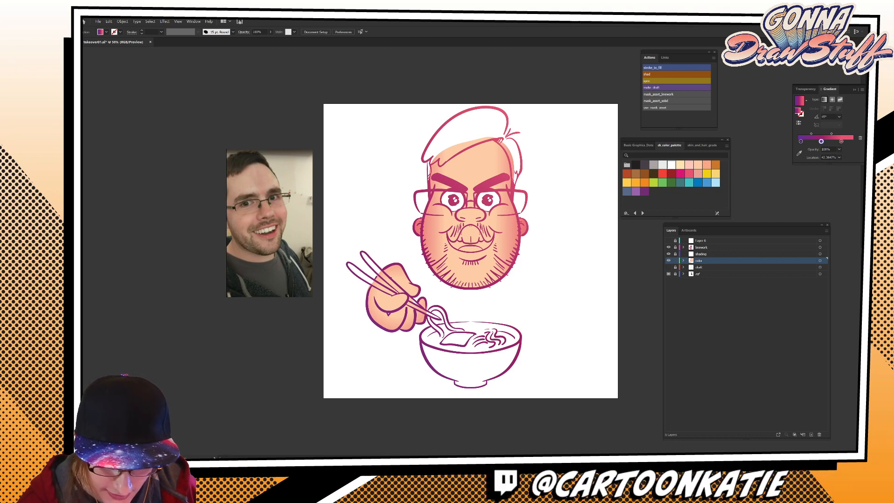
Rename the color layer to CHEESE in capital letters.
double_click(700, 261)
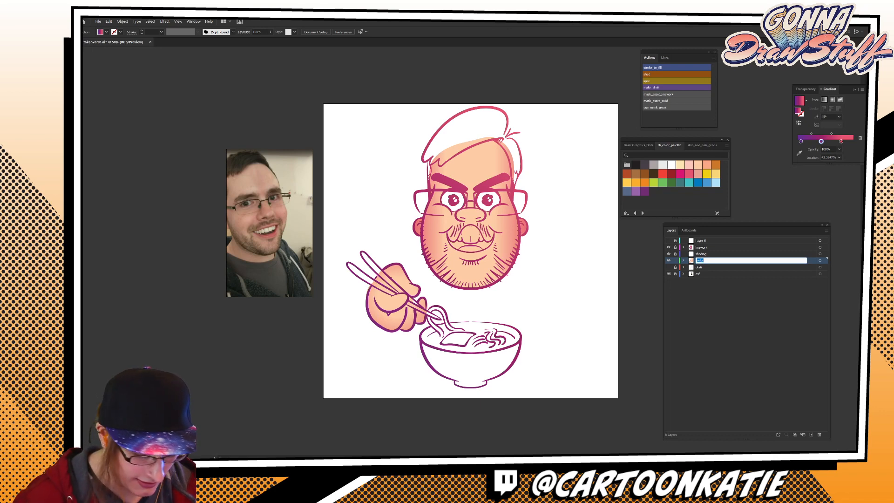
type("s")
type("heese")
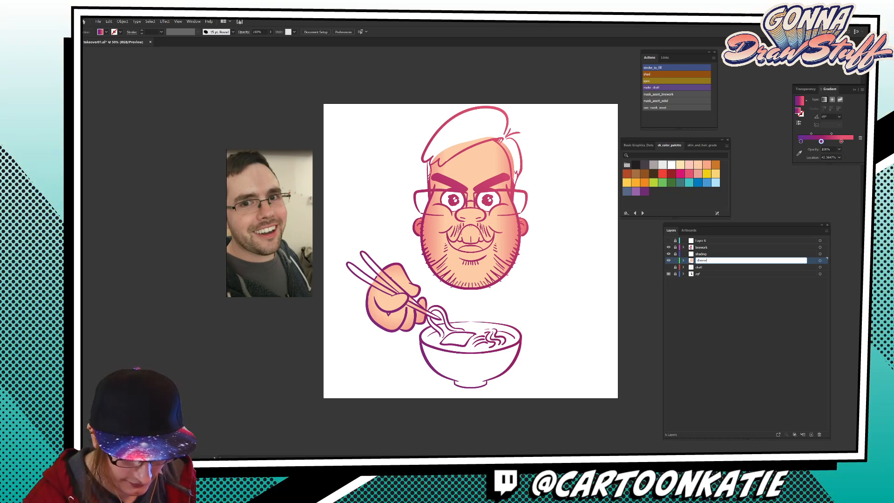
key("BackSpace")
key("BackSpace")
key("BackSpace")
key("BackSpace")
key("BackSpace")
key("BackSpace")
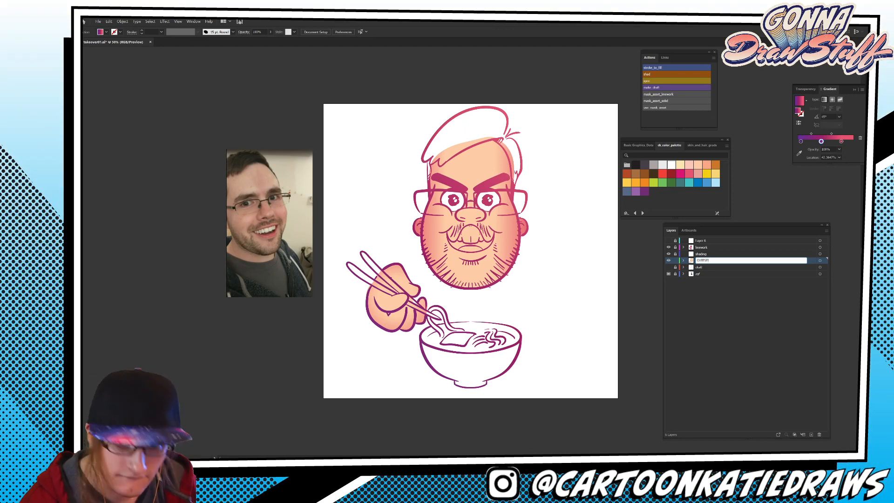
key("Return")
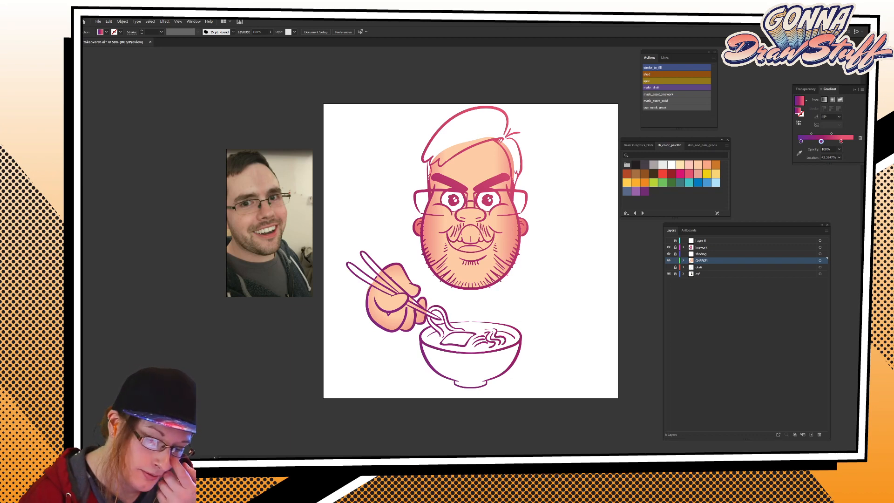
Paint the inside of the open mouth dark red and convert the strokes to a filled shape.
left_click(671, 174)
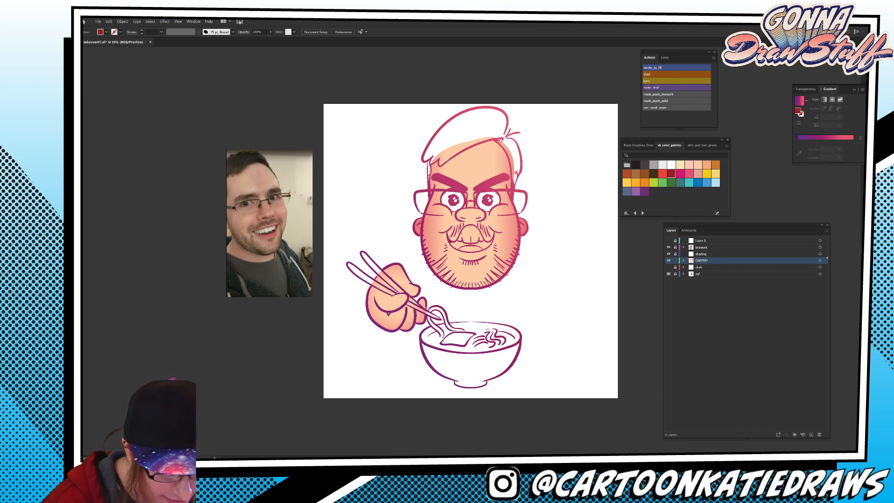
left_click_drag(451, 242, 466, 249)
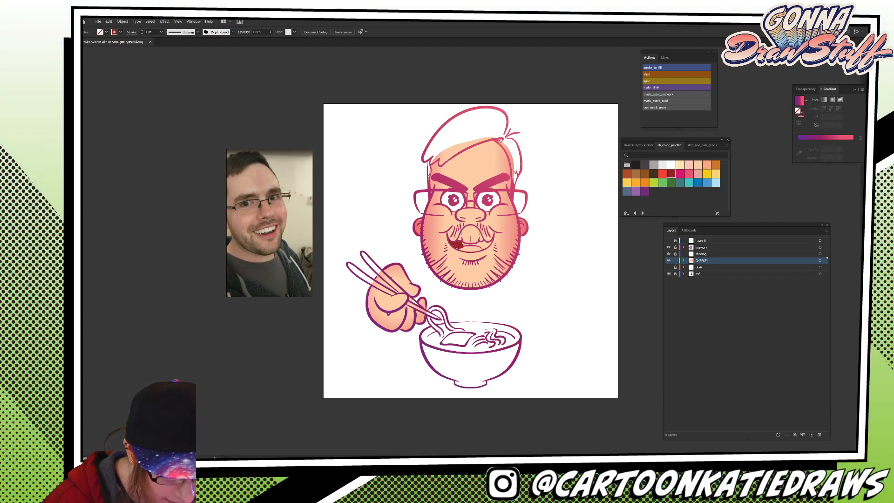
left_click_drag(462, 245, 486, 241)
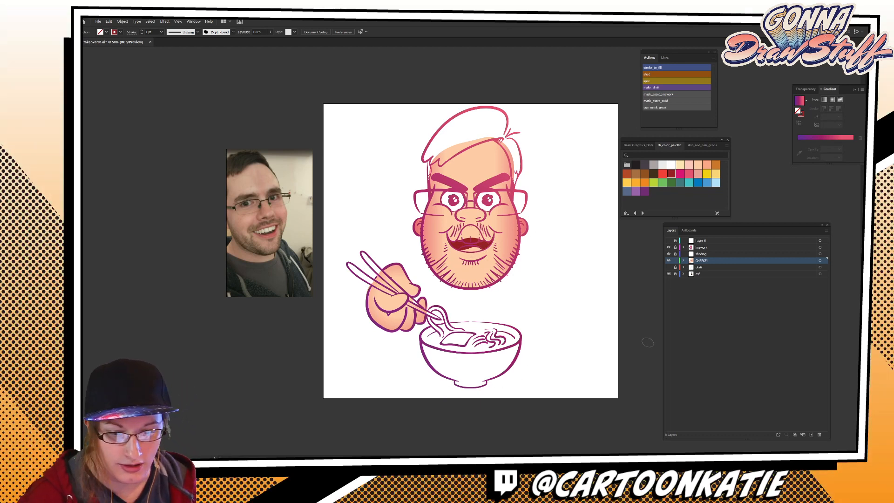
left_click(470, 245)
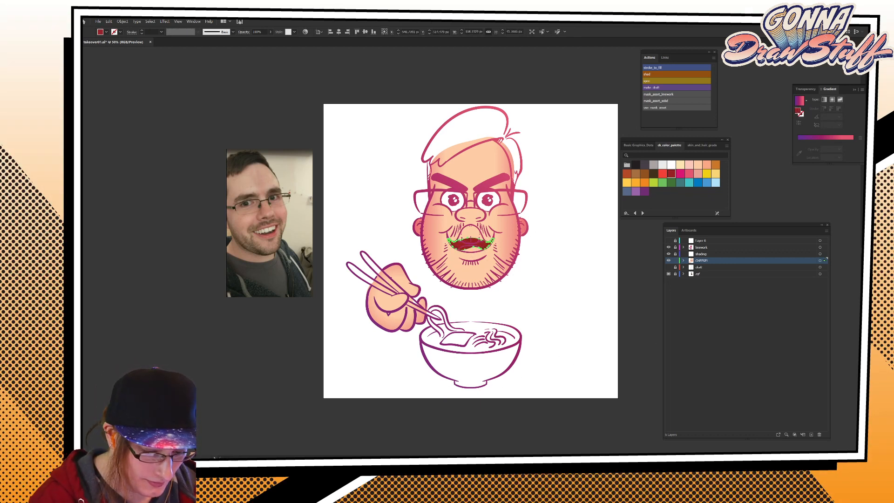
key("ctrl+shift+a")
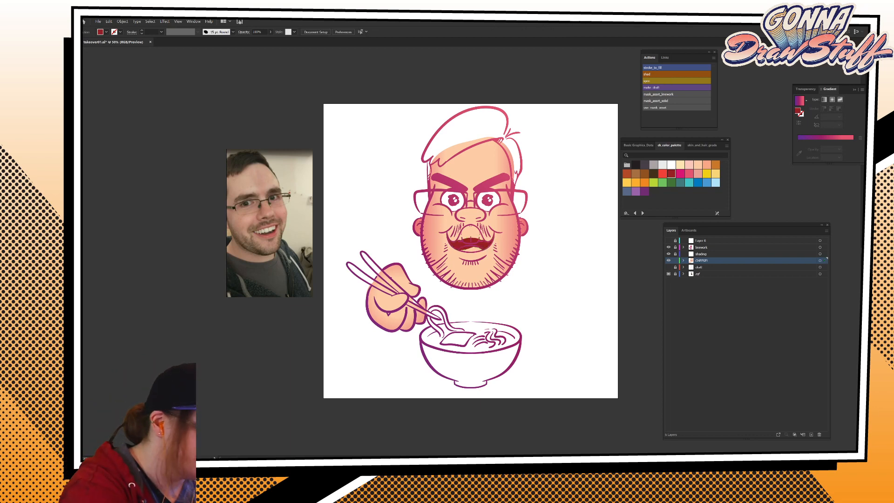
Paint the tongue light pink inside the mouth and convert the strokes to a filled shape.
left_click(689, 174)
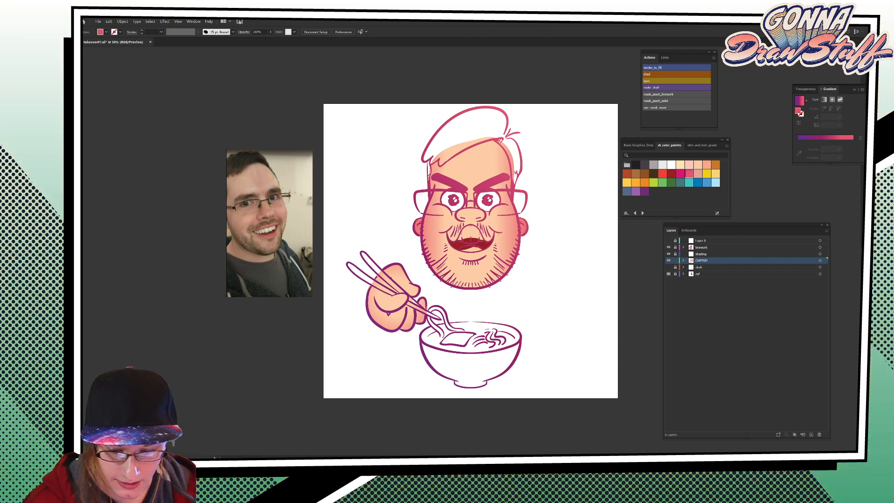
left_click(698, 173)
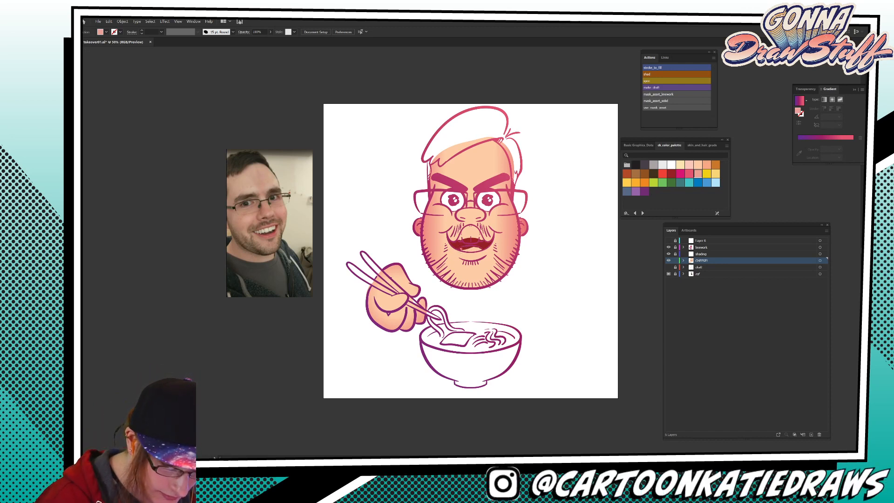
key("shift+x")
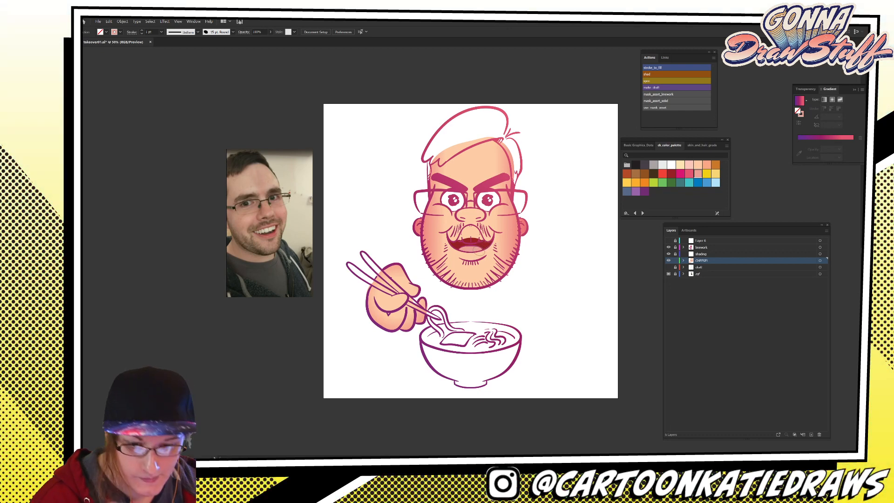
left_click(675, 67)
key("ctrl+shift+a")
Paint the front teeth solid white and convert the strokes to a filled shape.
left_click(671, 165)
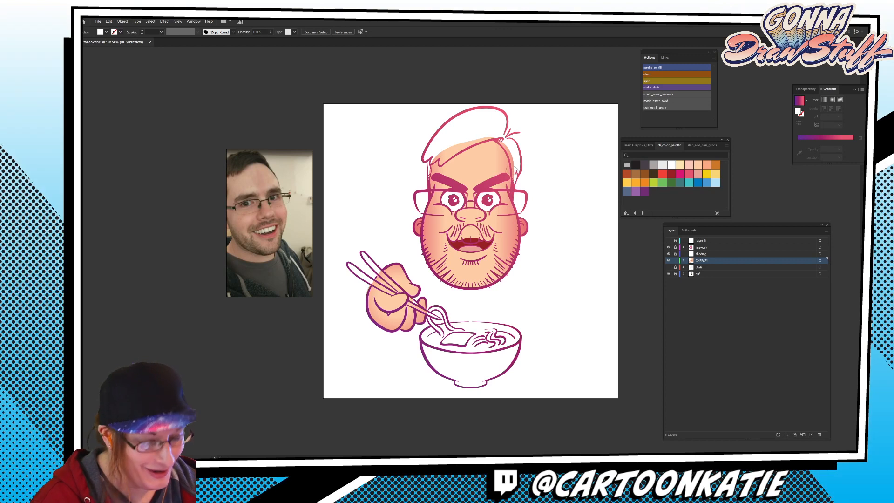
mouse_move(459, 239)
left_mouse_down()
mouse_move(478, 232)
mouse_move(469, 239)
left_mouse_up()
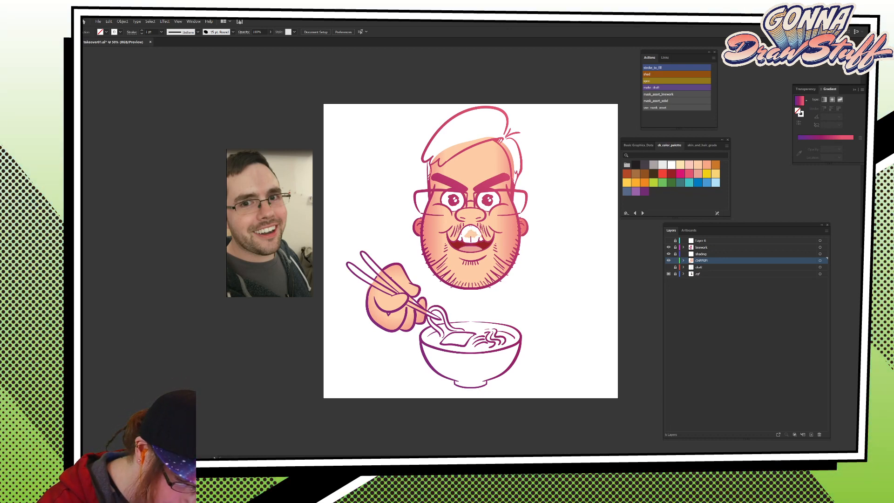
left_click_drag(470, 232, 472, 236)
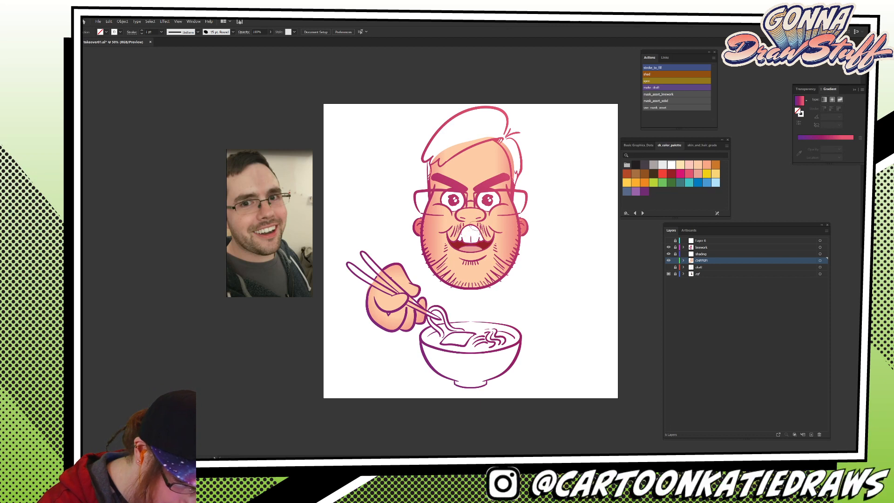
left_click(469, 233)
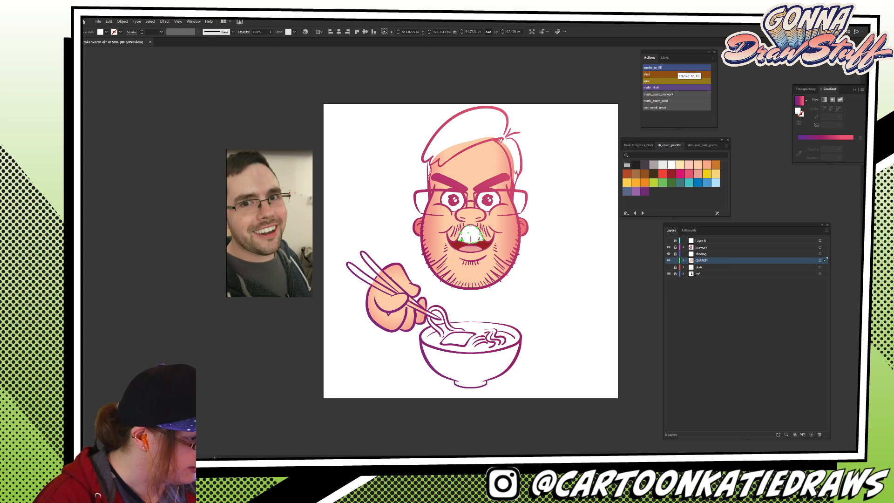
left_click(675, 68)
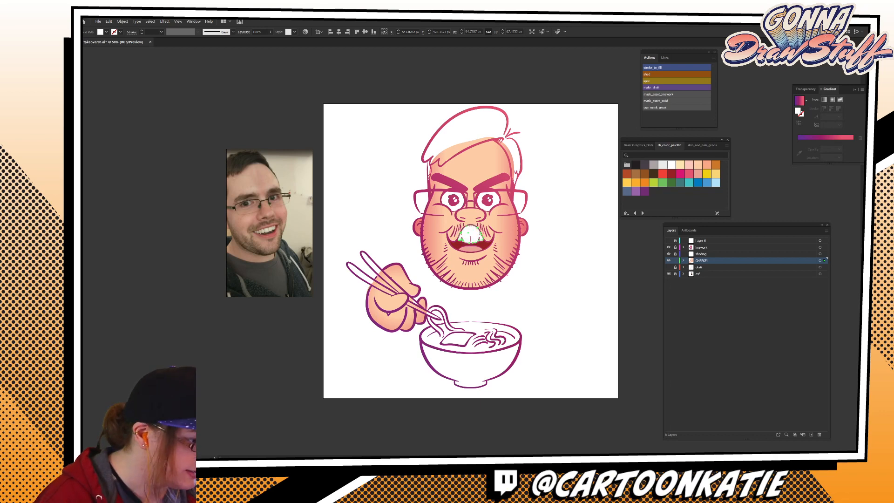
key("a")
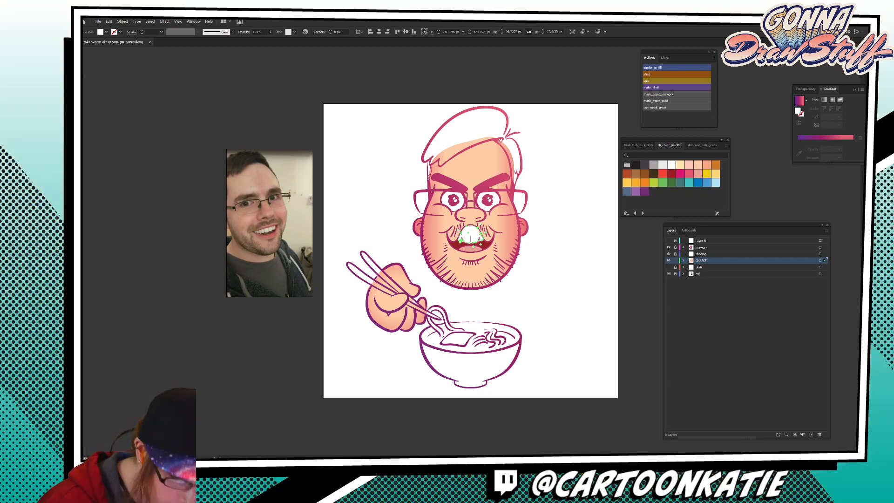
left_click(471, 232)
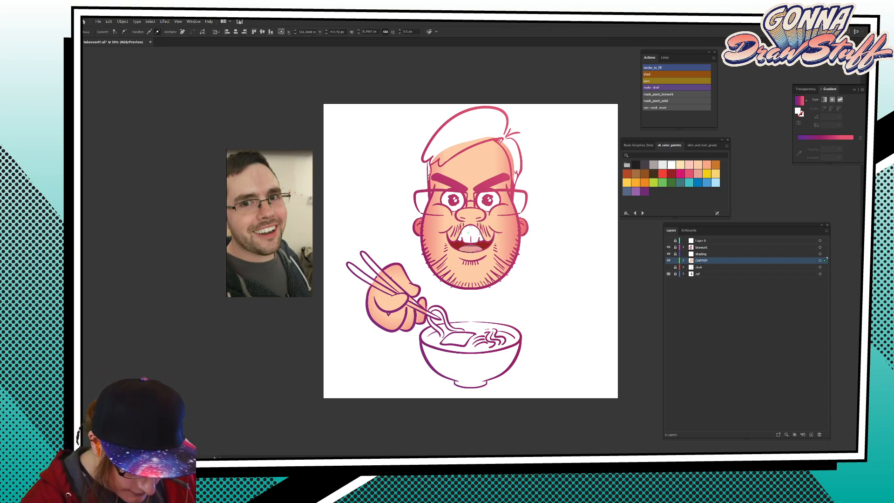
key("v")
key("ctrl+shift+a")
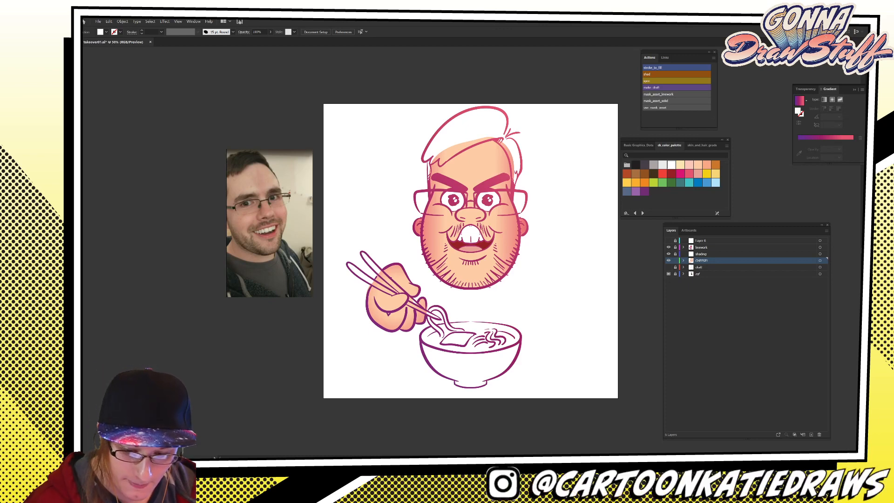
Paint pink blush on both cheeks and the nose, plus a large pink ring on the forehead, as filled shapes.
left_click(689, 174)
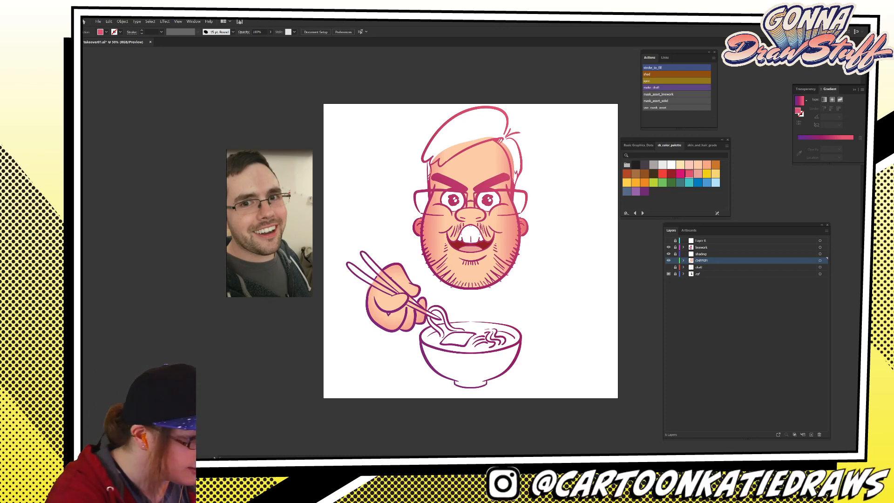
left_click_drag(439, 216, 503, 216)
mouse_move(457, 171)
left_mouse_down()
mouse_move(498, 164)
mouse_move(480, 137)
mouse_move(460, 155)
mouse_move(476, 165)
left_mouse_up()
key("ctrl+a")
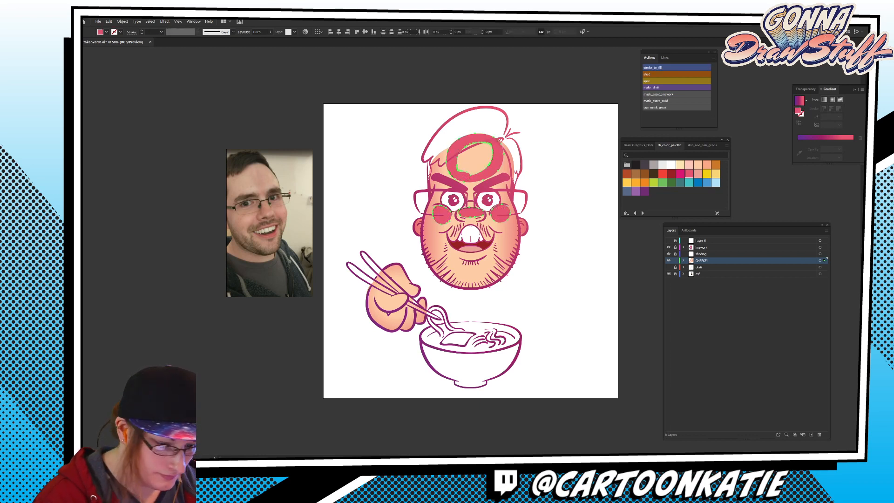
Merge the forehead ring with its hollow center using Shape Builder, and select the leftover anchor point inside it.
key("shift+m")
left_click_drag(473, 159, 489, 144)
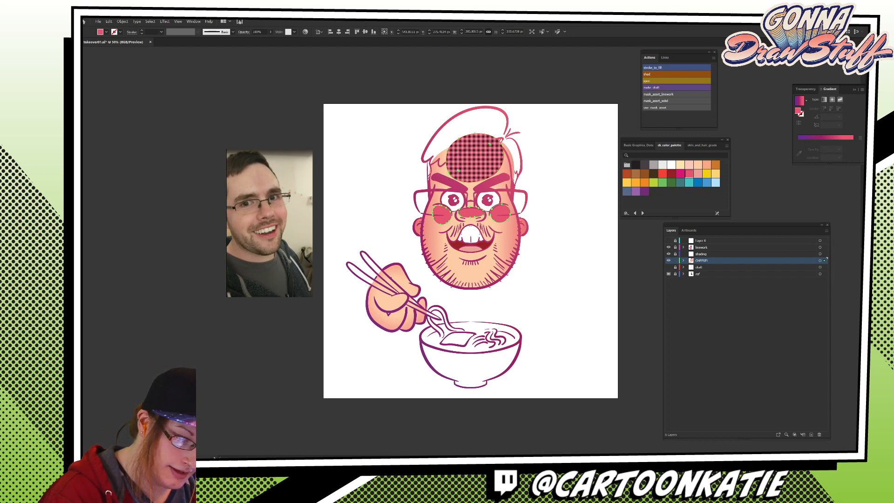
key("v")
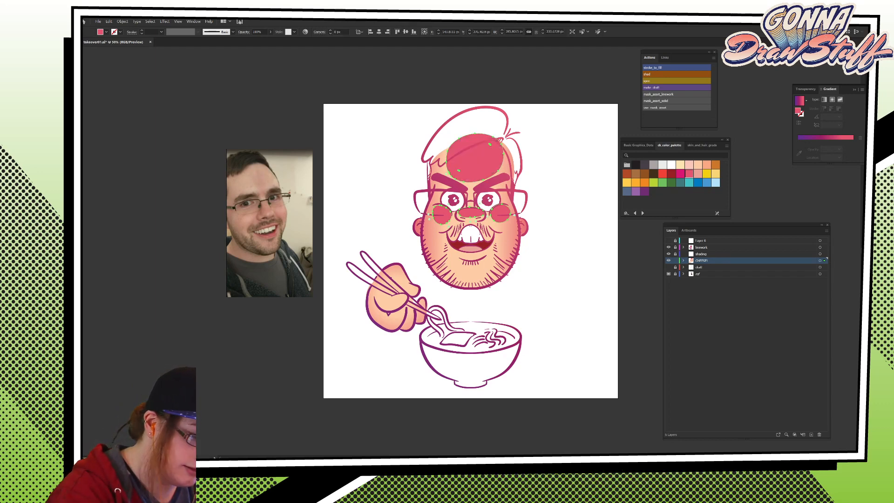
left_click(459, 171)
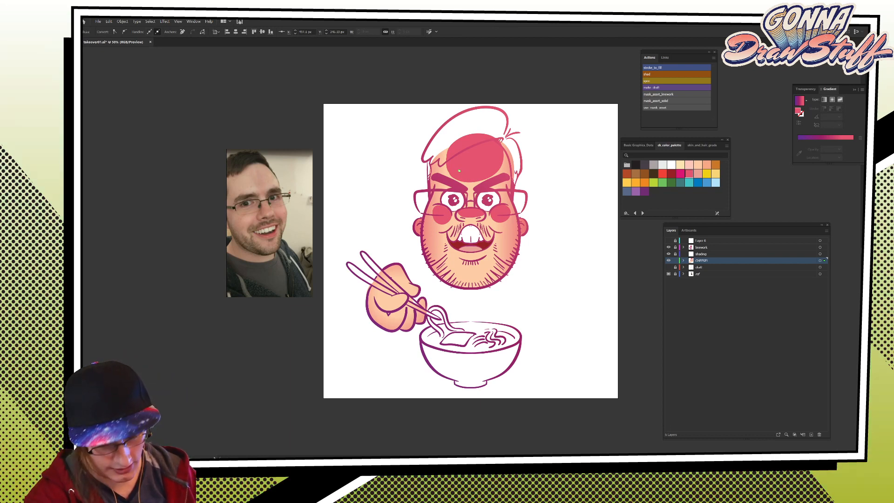
Delete the stray anchor points left inside the pink forehead blush, including those near its upper edge by the hair.
key("v")
key("Delete")
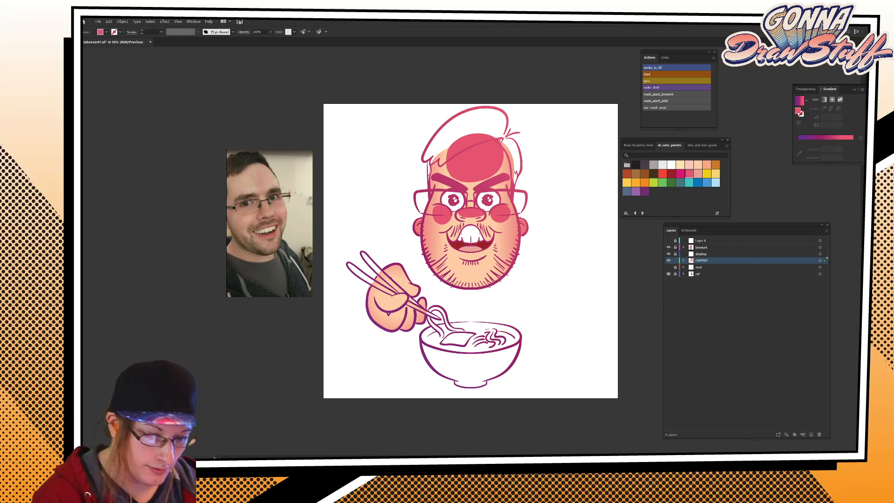
key("a")
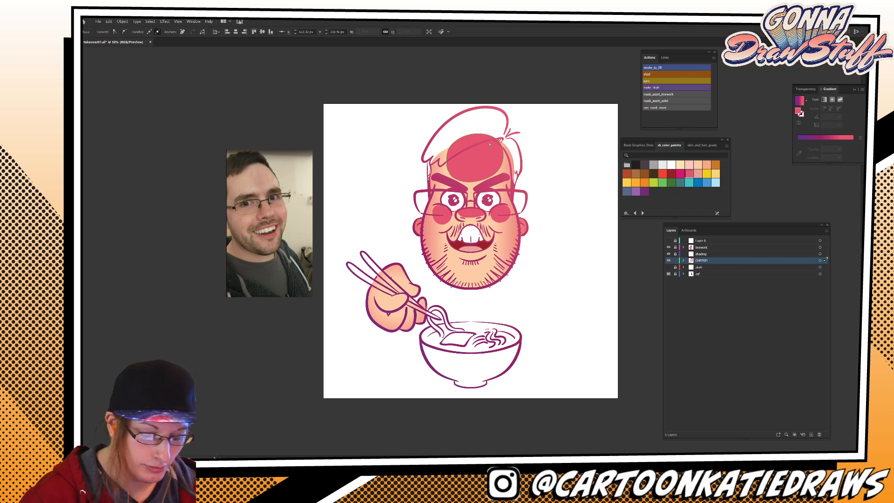
key("Delete")
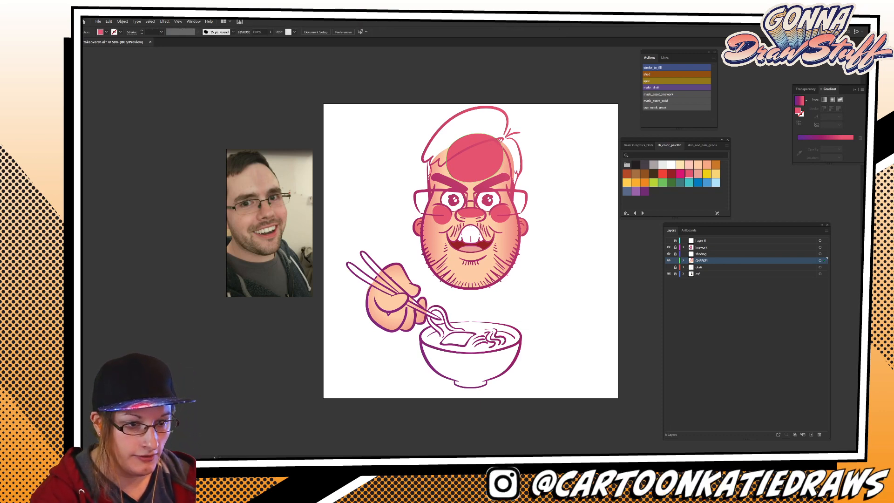
left_click(490, 145)
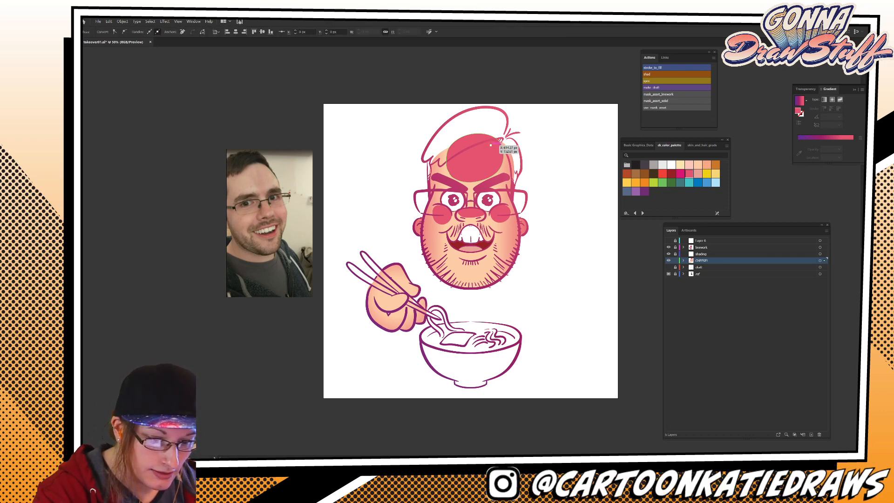
key("Delete")
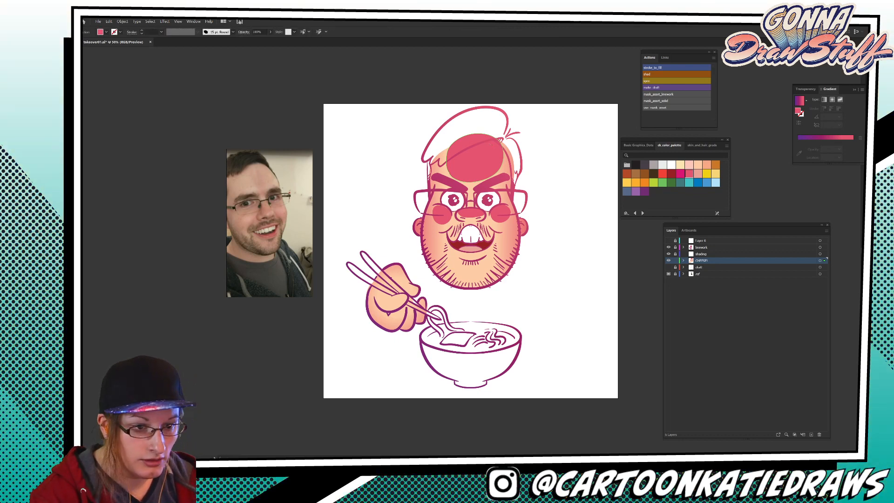
left_click(489, 145)
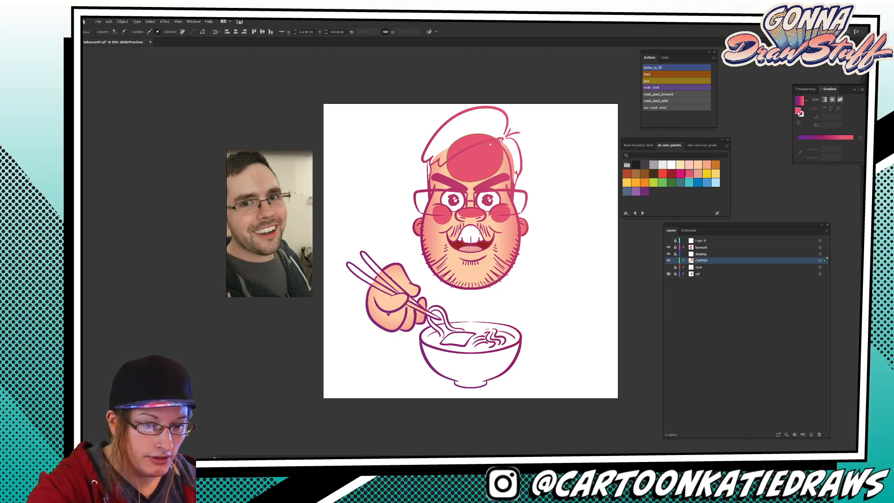
key("Delete")
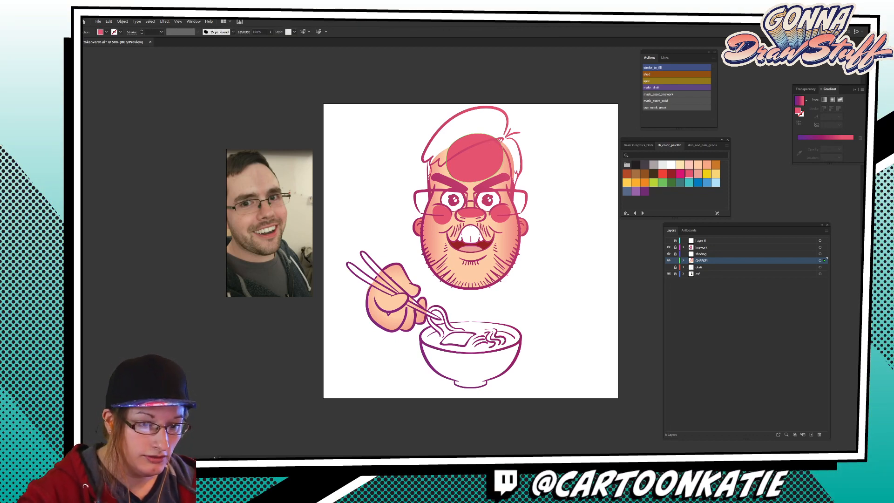
left_click(489, 144)
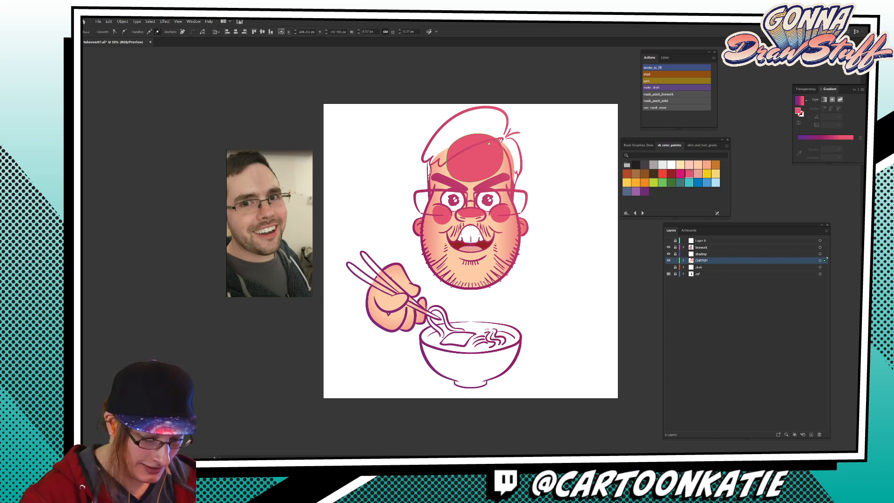
key("Delete")
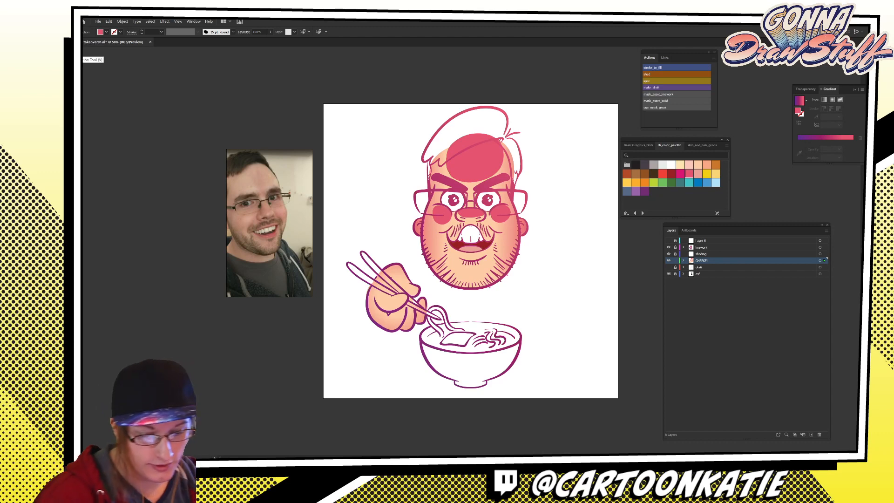
Remove the remaining stray anchor points near the left edge of the forehead blush.
left_click(458, 171)
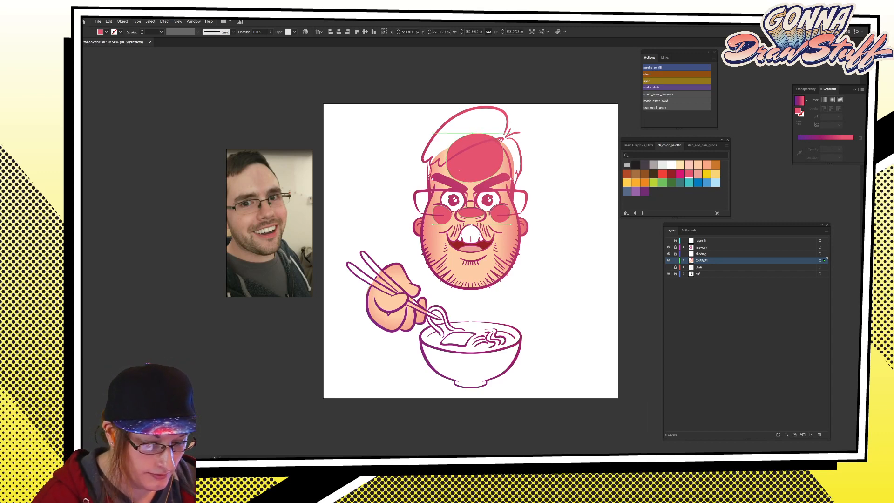
key("a")
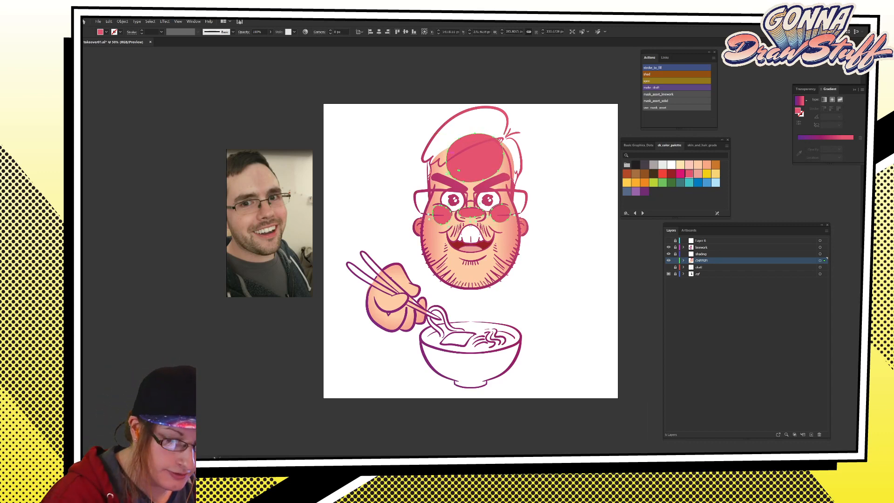
left_click(458, 171)
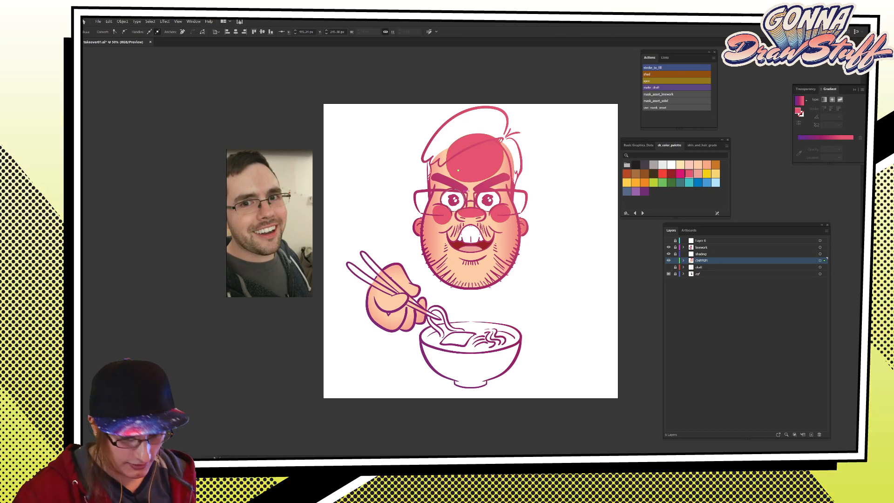
key("Delete")
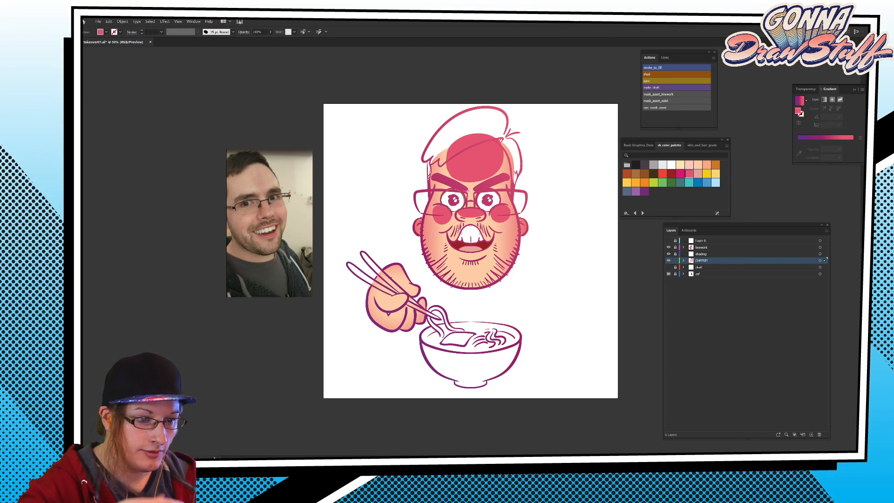
left_click(459, 171)
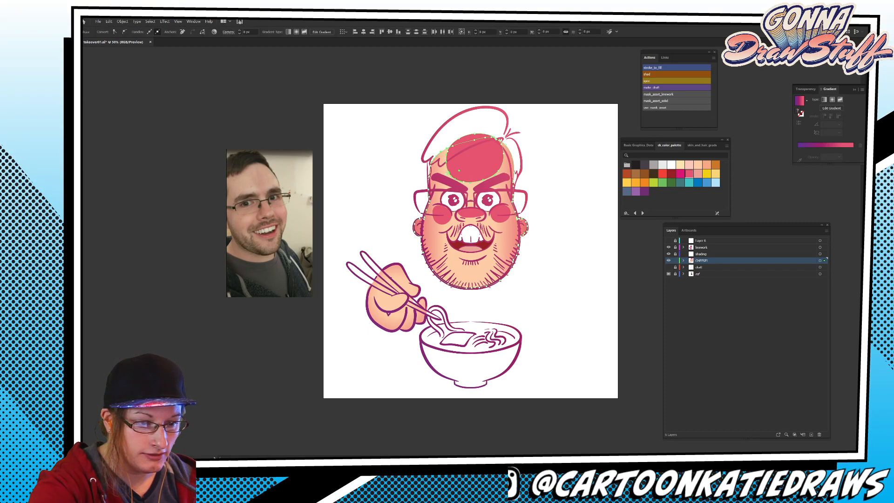
key("Delete")
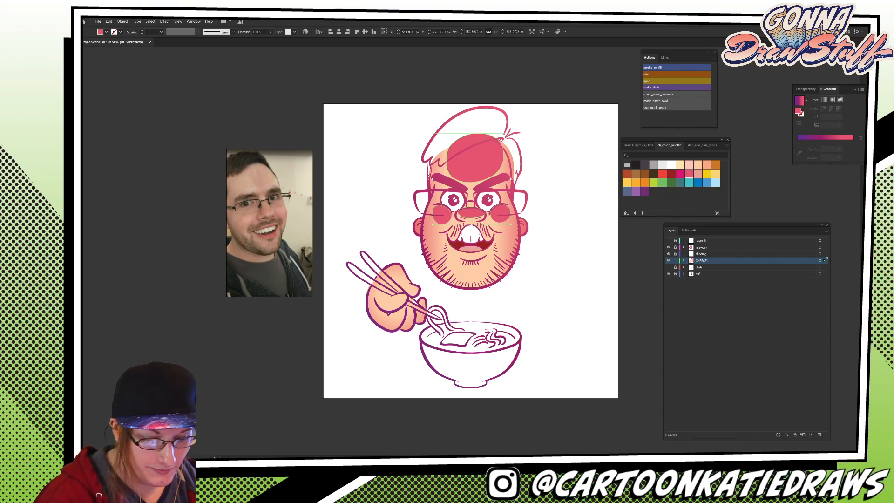
Apply a Gaussian Blur with a radius of about 18.6 pixels to the pink blush on the forehead, cheeks and nose.
left_click(475, 158)
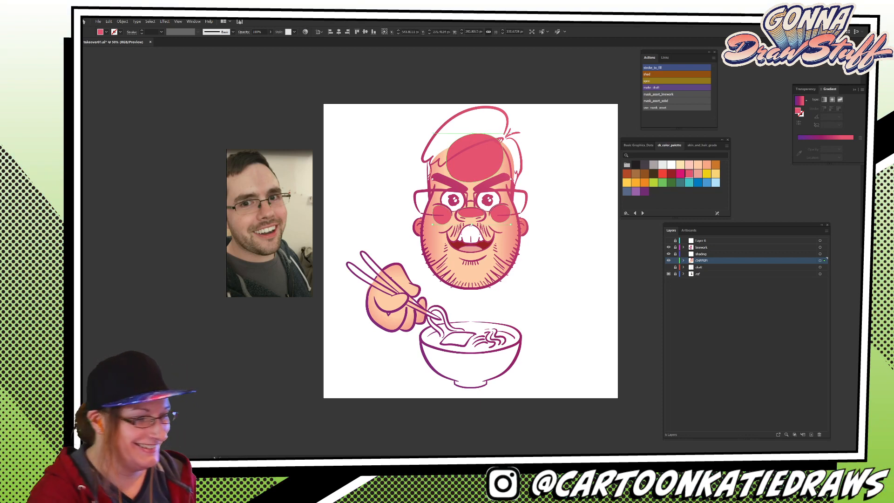
left_click(178, 22)
mouse_move(165, 21)
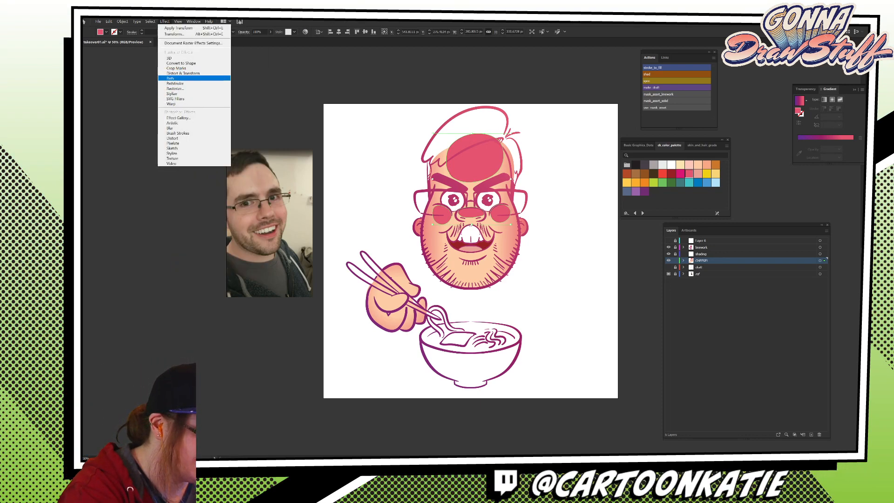
mouse_move(173, 122)
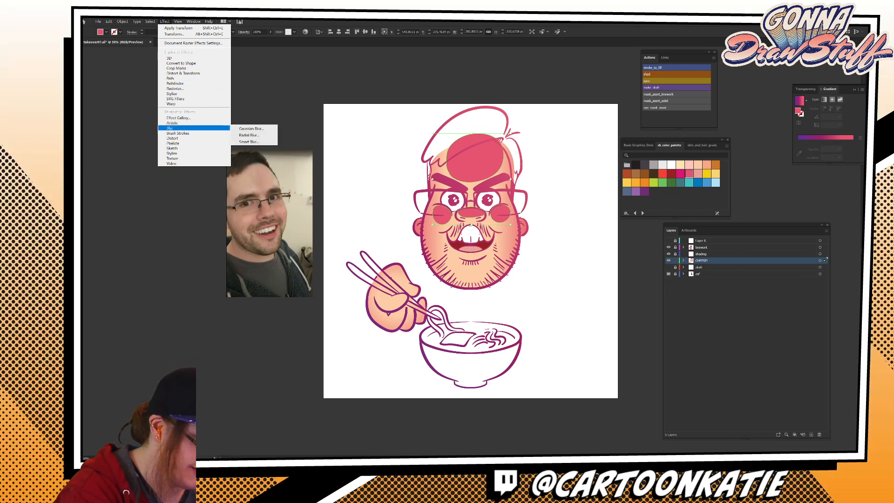
left_click(254, 129)
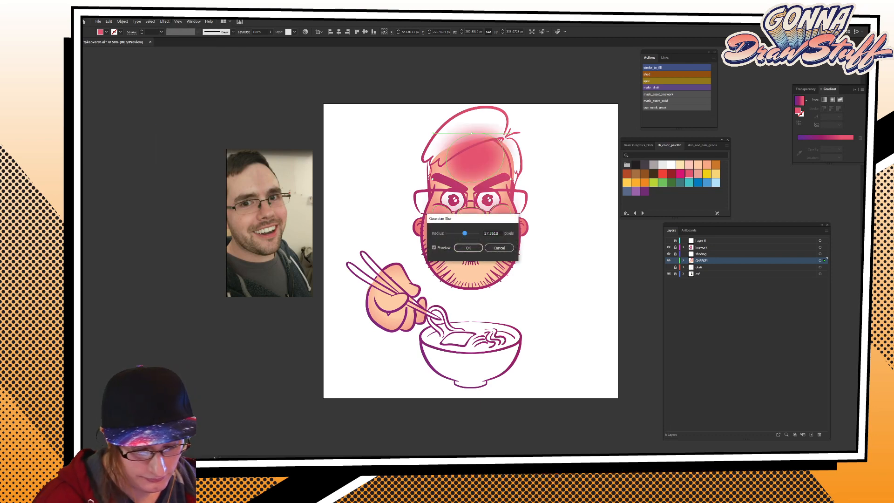
left_click_drag(475, 219, 580, 239)
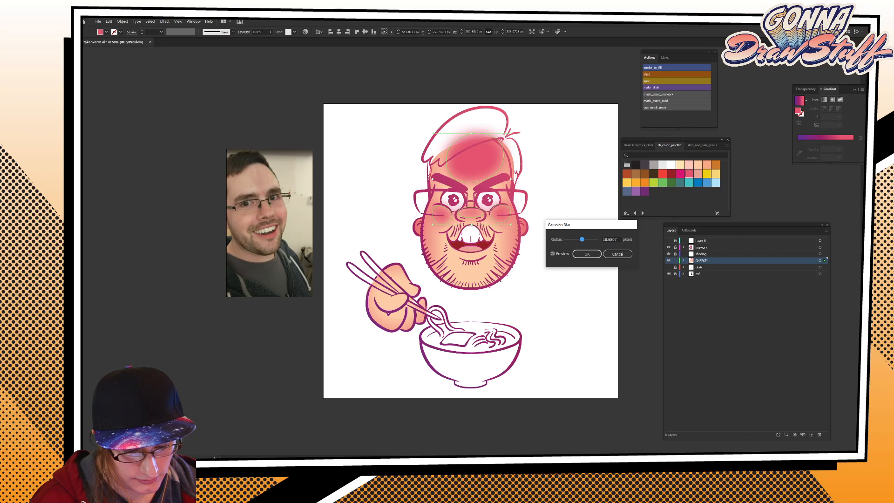
left_click(587, 254)
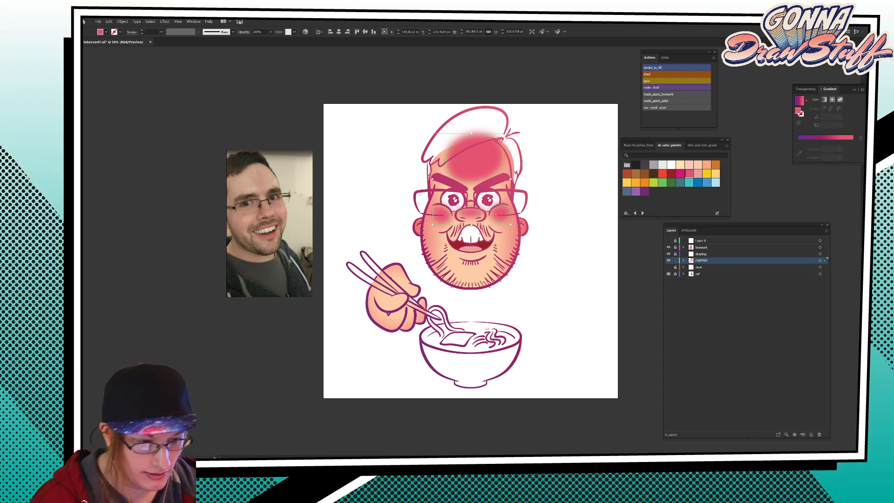
Lower the blurred blush's opacity to about 50% and deselect it.
left_click(270, 32)
left_click_drag(269, 39, 258, 39)
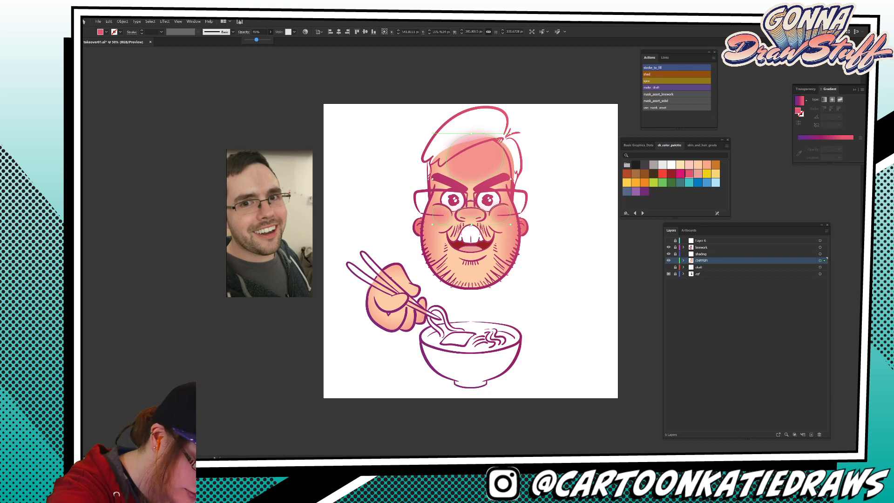
key("ctrl+shift+a")
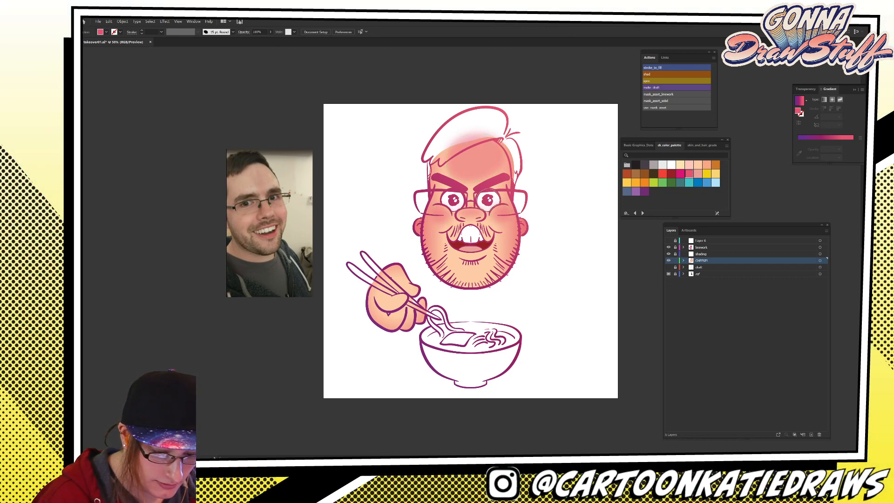
Bring the white eye shapes to the front, above the blurred blush, and deselect them.
left_click(493, 195)
right_click(493, 195)
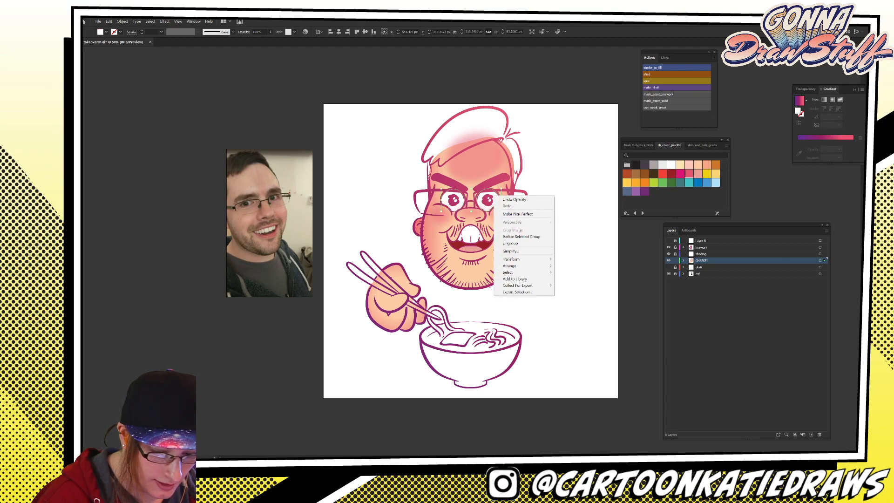
mouse_move(512, 266)
left_click(575, 265)
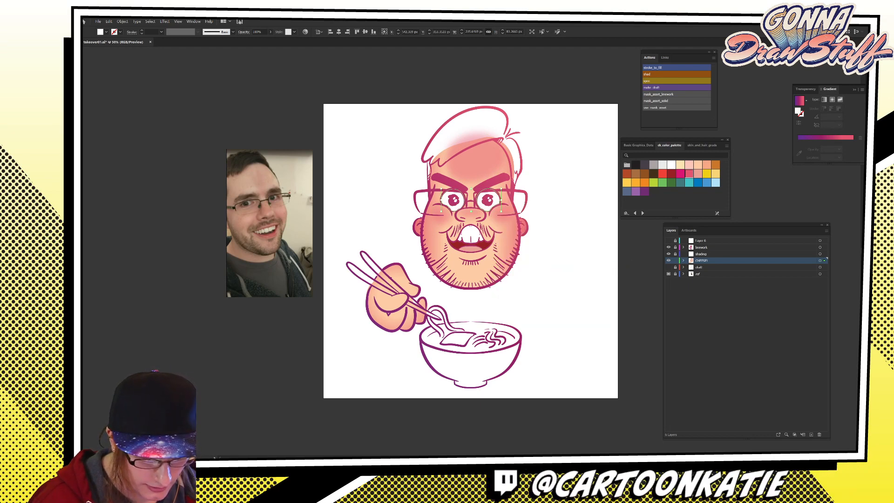
key("ctrl+shift+a")
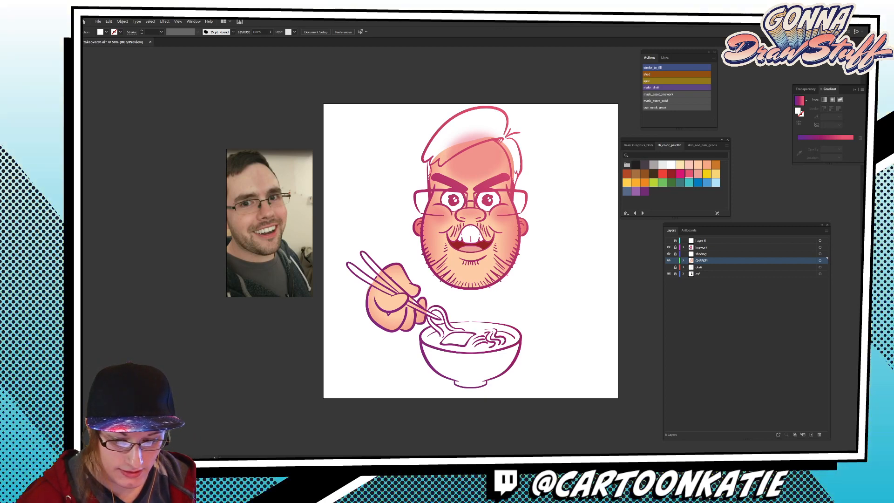
Paint along the inside of the hair outline, including the side hair, with the dark grey gradient from the skin and hair gradients.
left_click(701, 146)
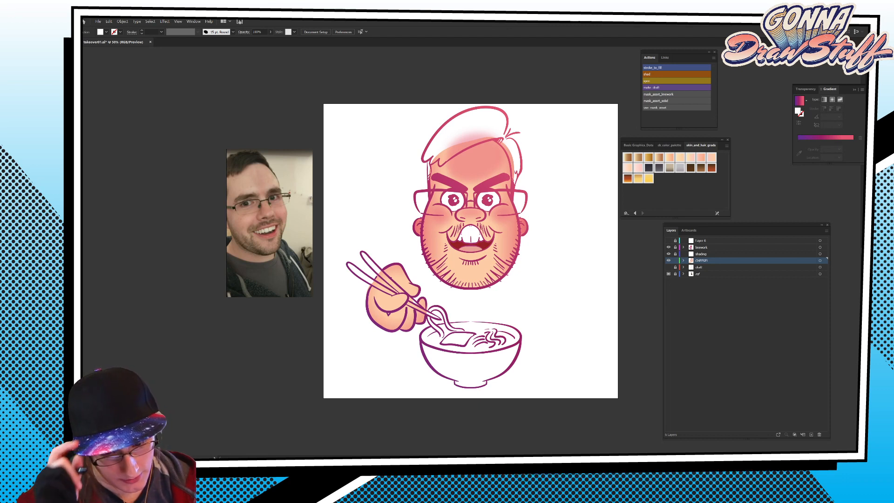
left_click(660, 167)
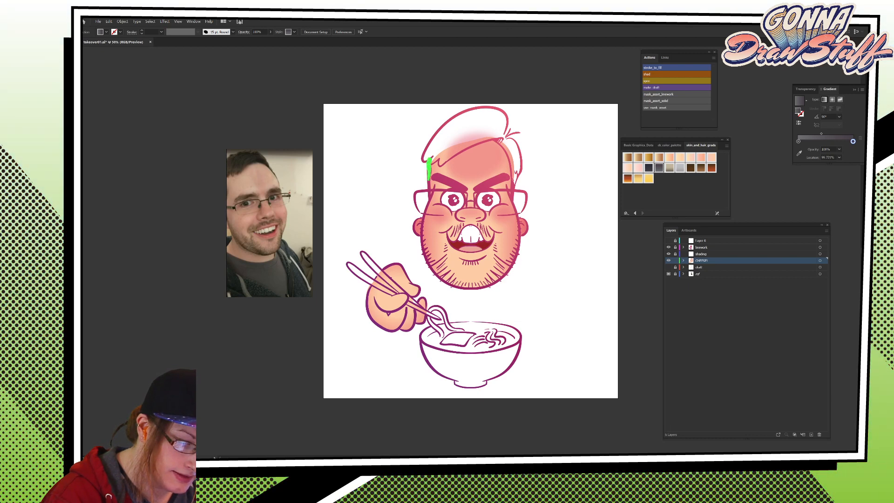
key("shift+x")
mouse_move(432, 162)
left_mouse_down()
mouse_move(500, 134)
mouse_move(485, 138)
mouse_move(499, 136)
mouse_move(516, 181)
mouse_move(510, 140)
mouse_move(519, 162)
left_mouse_up()
mouse_move(424, 158)
left_mouse_down()
mouse_move(476, 112)
mouse_move(502, 114)
mouse_move(506, 138)
left_mouse_up()
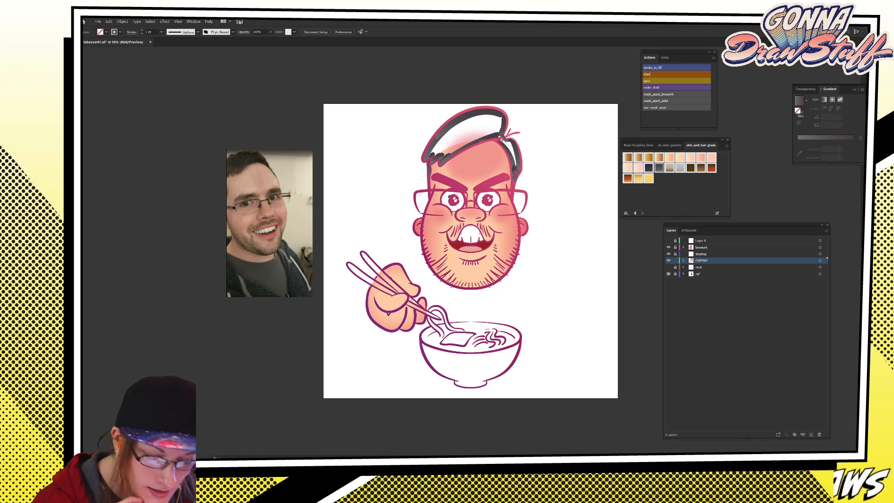
Convert the hair strokes to a filled shape and merge them with their hollow centers using Shape Builder.
left_click(438, 134)
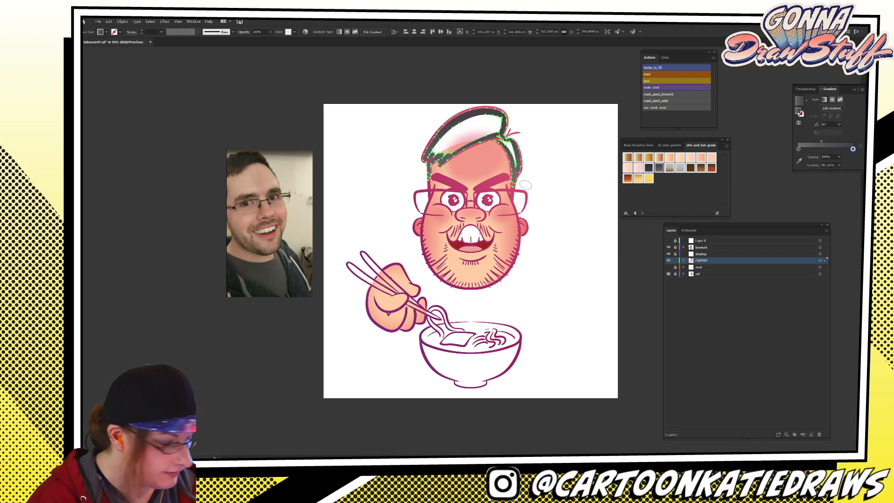
key("shift+m")
left_click_drag(459, 133, 439, 135)
left_click_drag(502, 139, 514, 153)
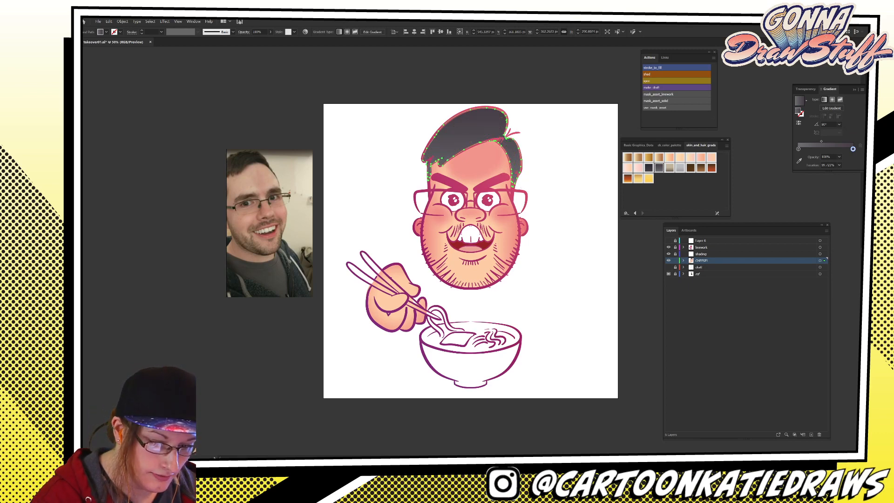
key("v")
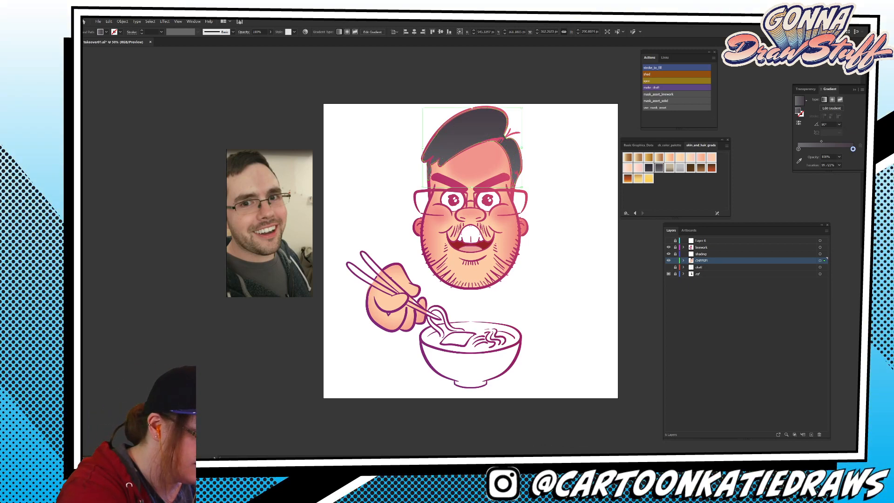
key("ctrl+shift+a")
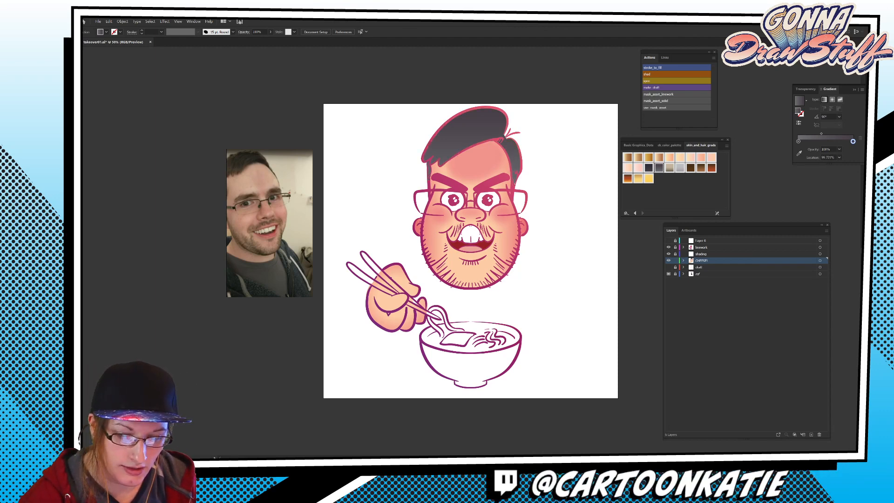
Try the taupe gradient on the hair, and recolor it with the dark blue-black gradient instead.
left_click_drag(670, 168, 475, 132)
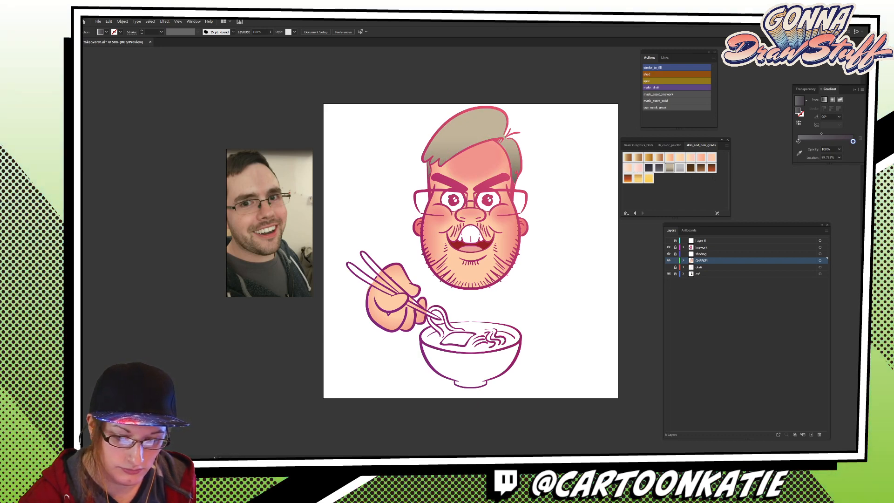
left_click(649, 167)
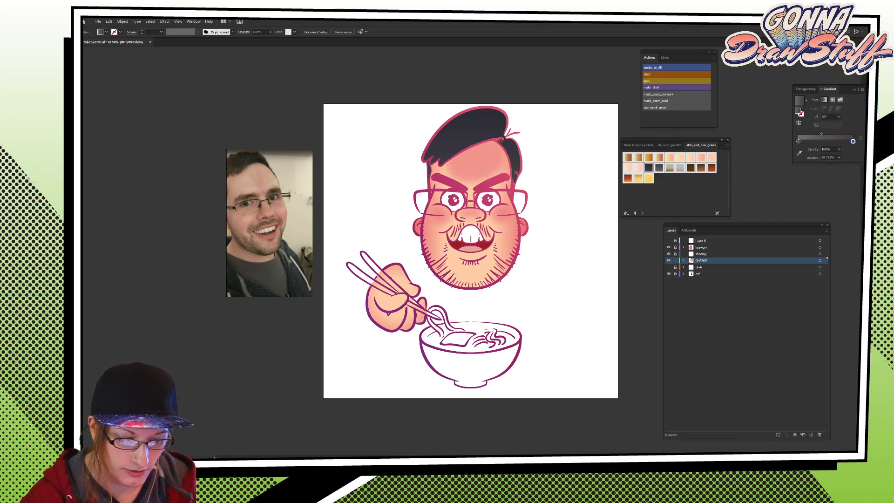
Try dark purple from the color palette on the hair, recolor it slate blue instead, and save the document.
left_click(670, 146)
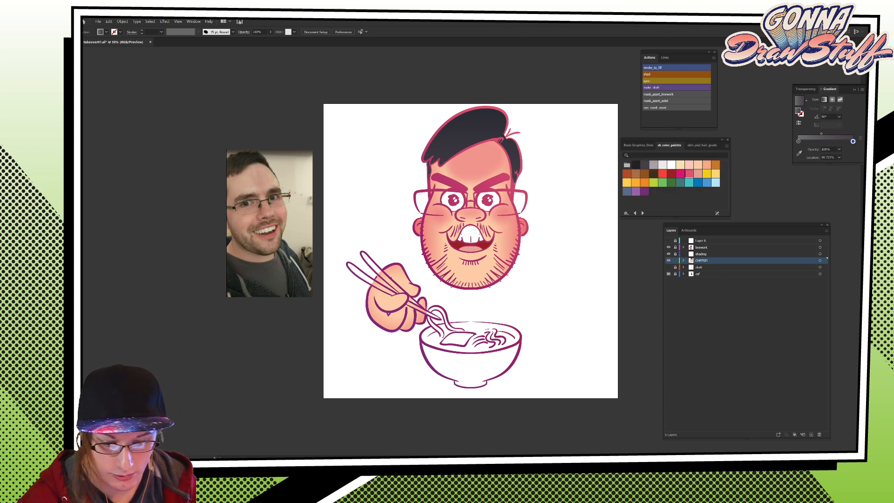
left_click(644, 191)
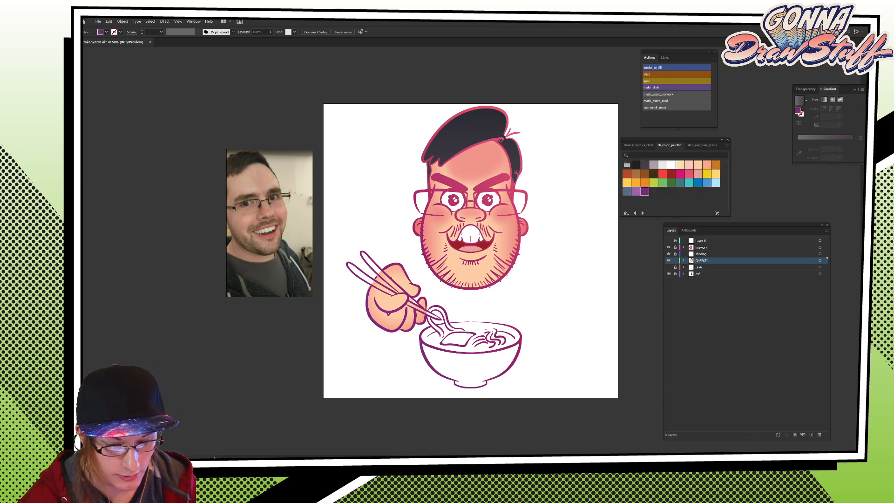
left_click(470, 131)
left_click(644, 191)
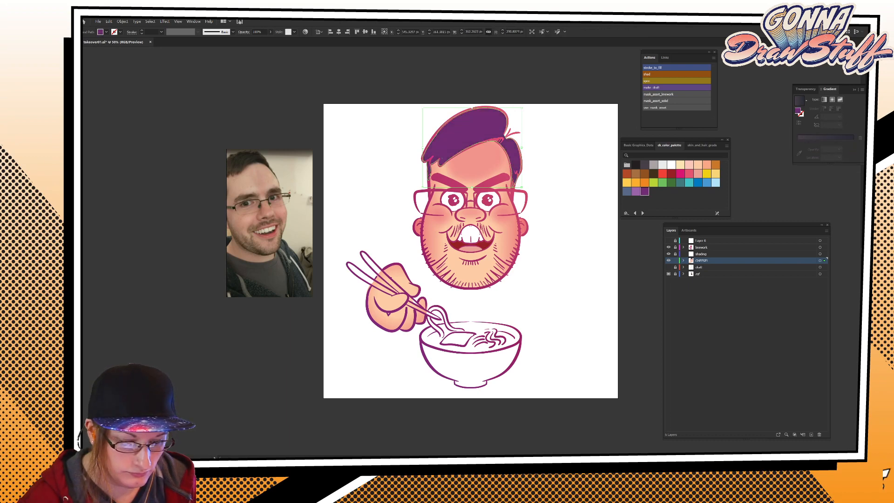
left_click(626, 192)
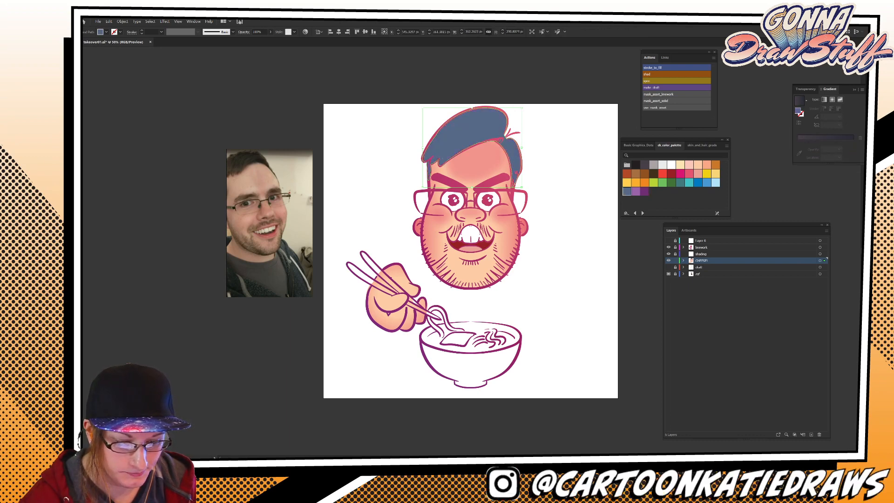
key("ctrl+shift+a")
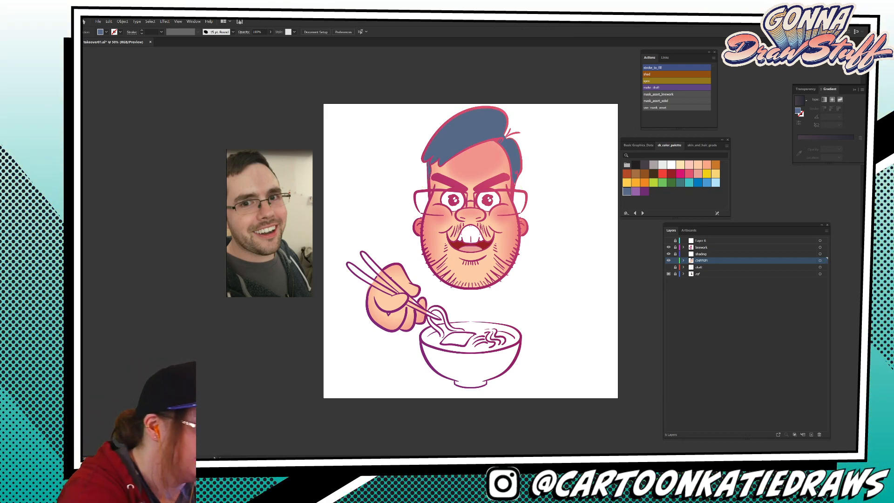
left_click(98, 21)
left_click(108, 69)
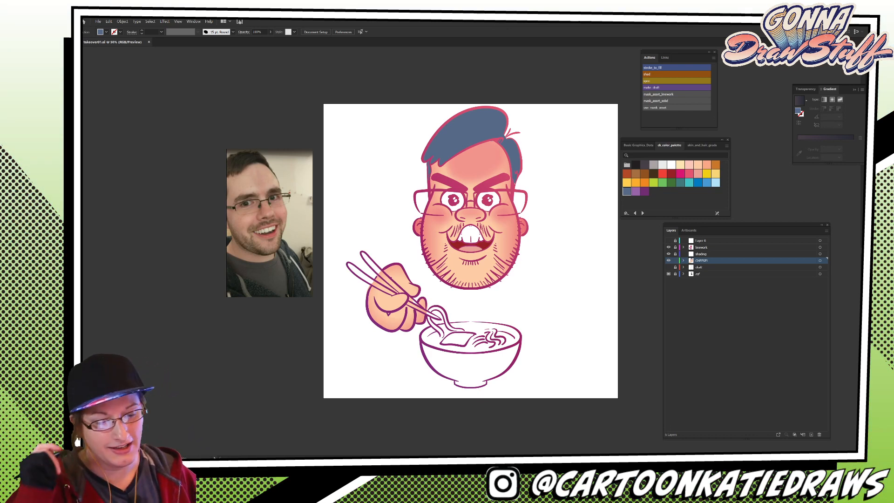
Adjust the anchor points at the lower ends of both sideburns on the hair shape to fit the linework, and deselect.
left_click(470, 130)
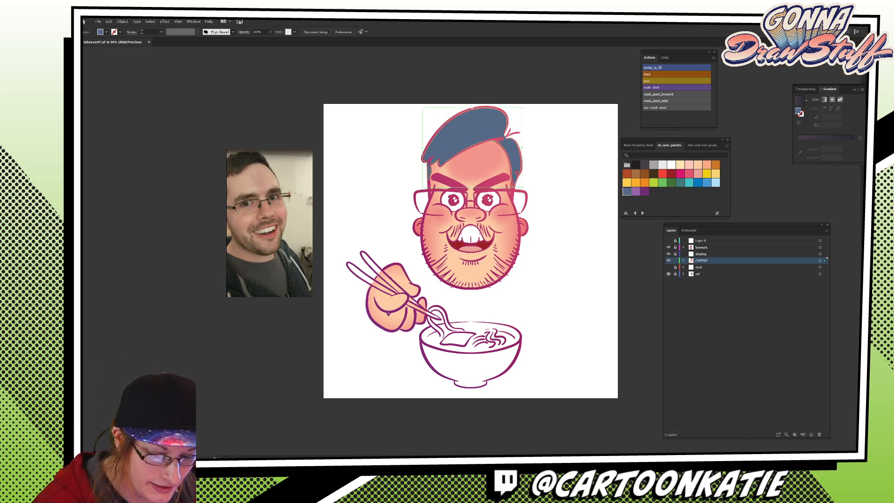
key("a")
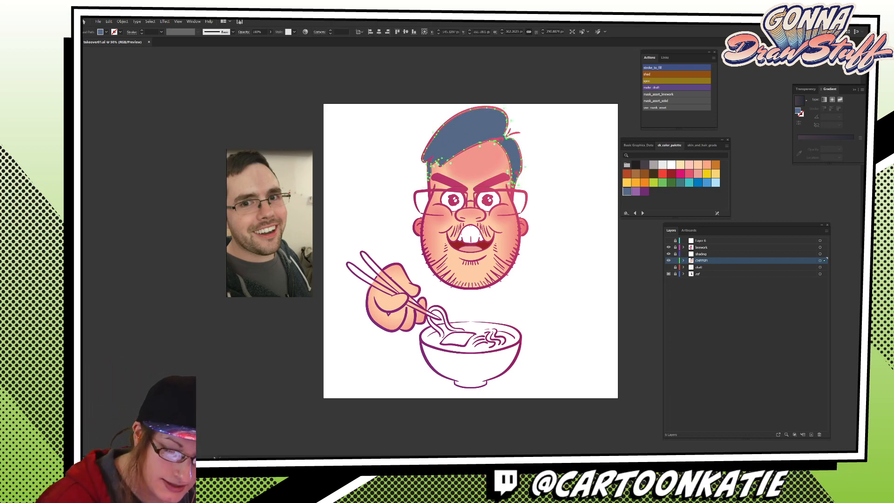
left_click_drag(516, 181, 516, 185)
key("ctrl+shift+a")
left_click(514, 156)
key("ctrl+shift+a")
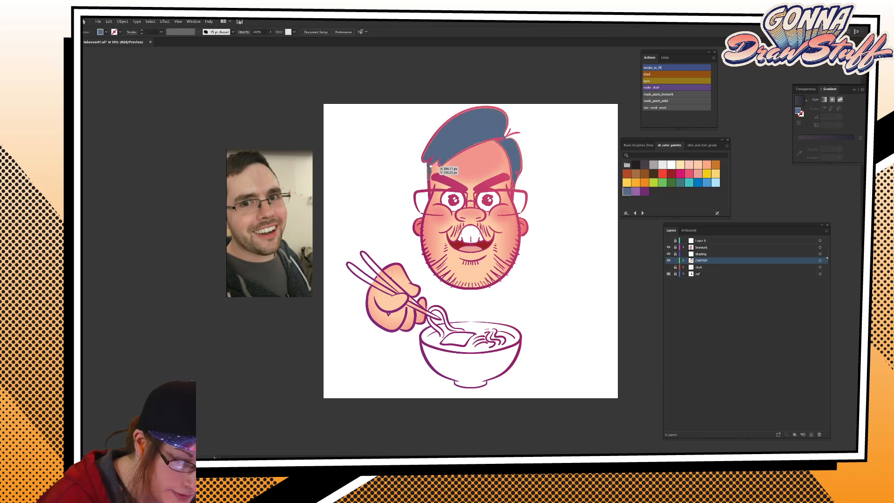
left_click(515, 164)
left_click_drag(429, 180, 430, 179)
left_click(638, 145)
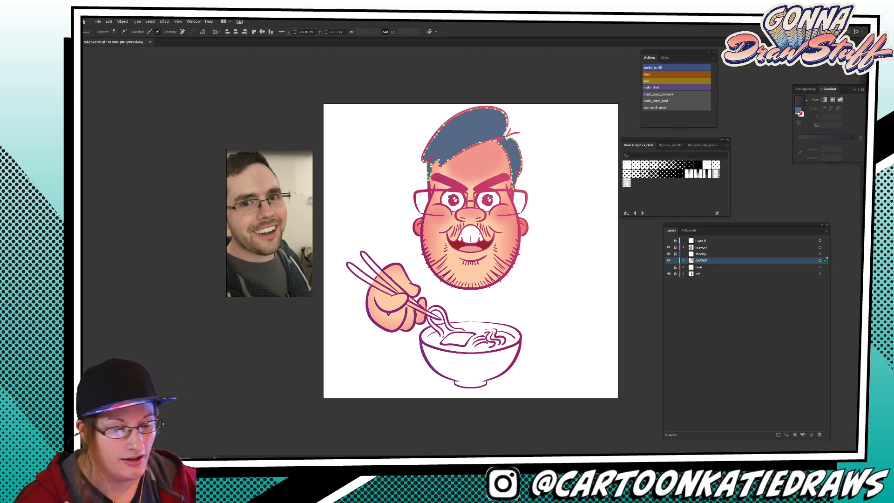
key("v")
key("ctrl+shift+a")
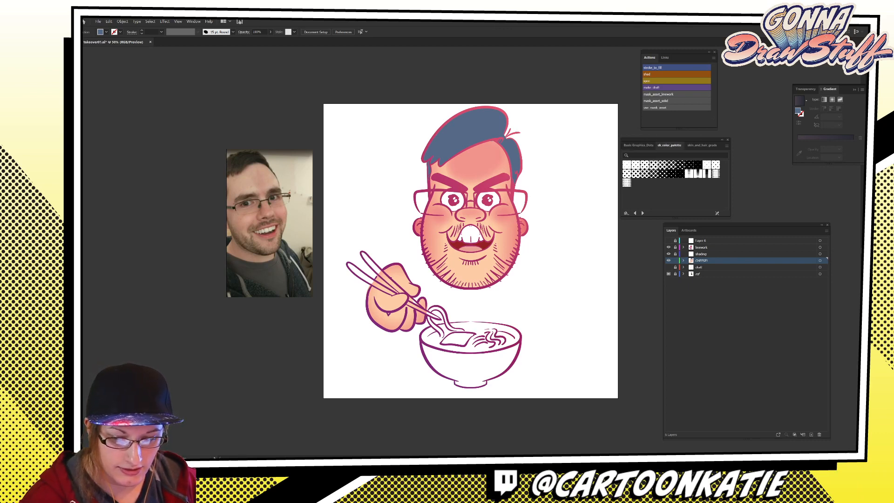
Load the user-defined lucky_halftones_patterns swatch library.
left_click(670, 145)
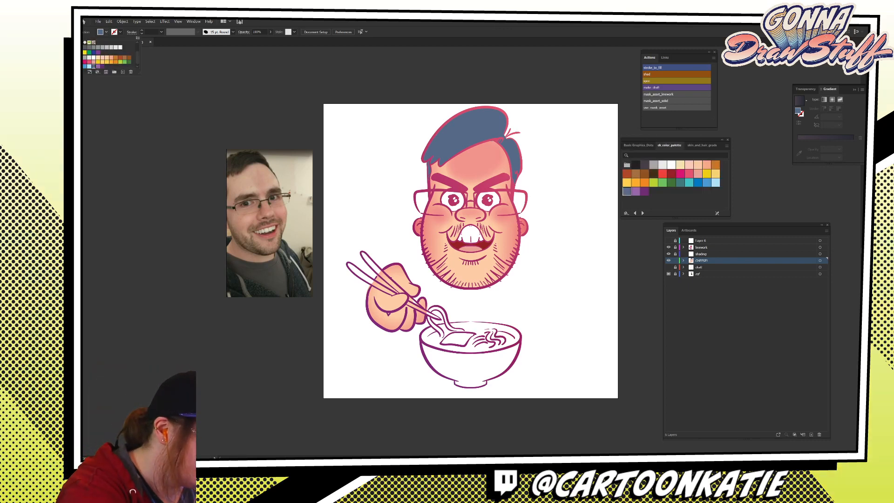
left_click(107, 32)
left_click(83, 72)
mouse_move(102, 224)
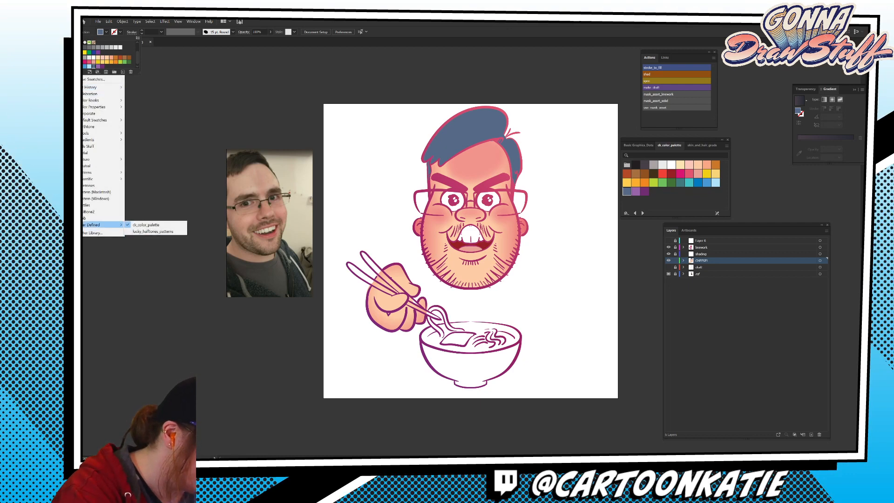
left_click(153, 231)
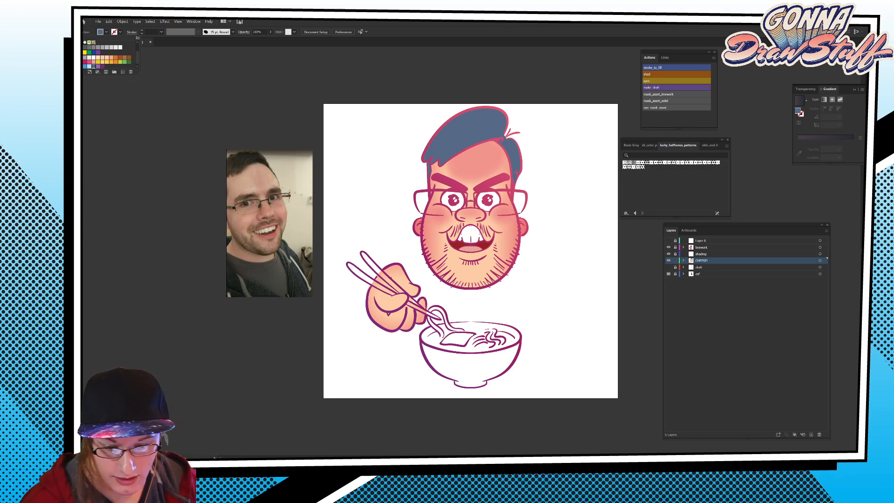
key("Escape")
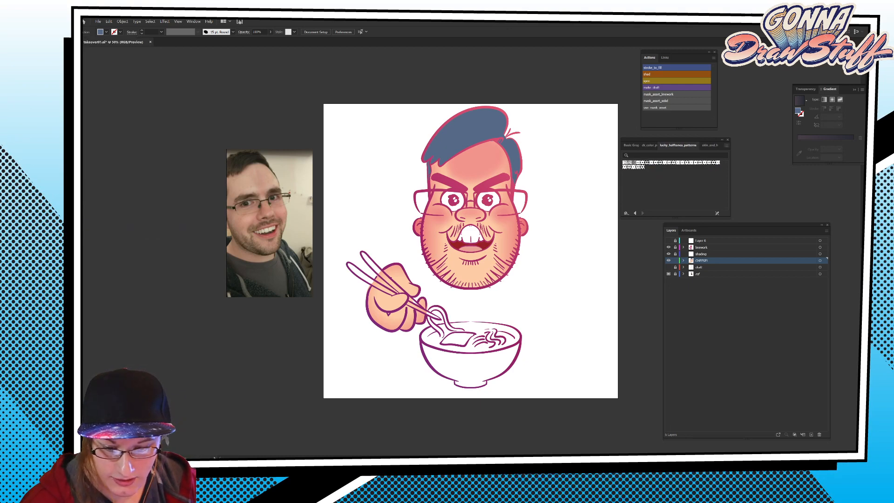
Show the halftone pattern swatches as large thumbnails and widen their panel.
left_click(727, 145)
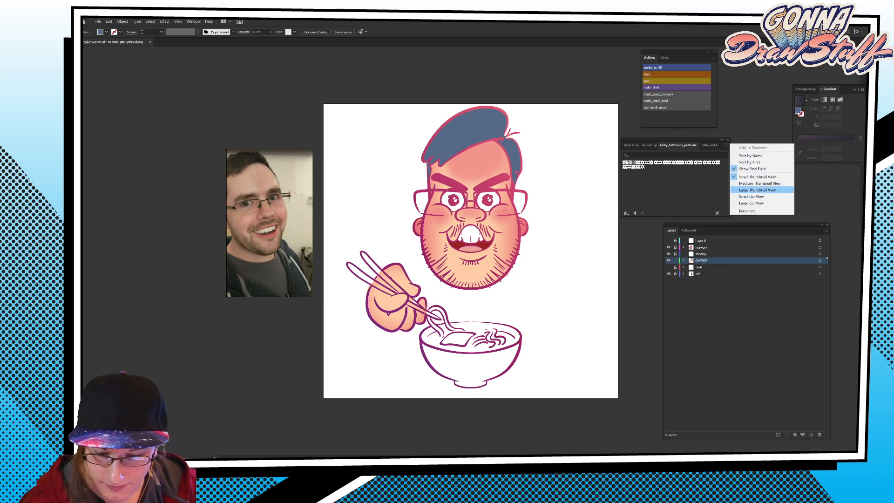
left_click(757, 190)
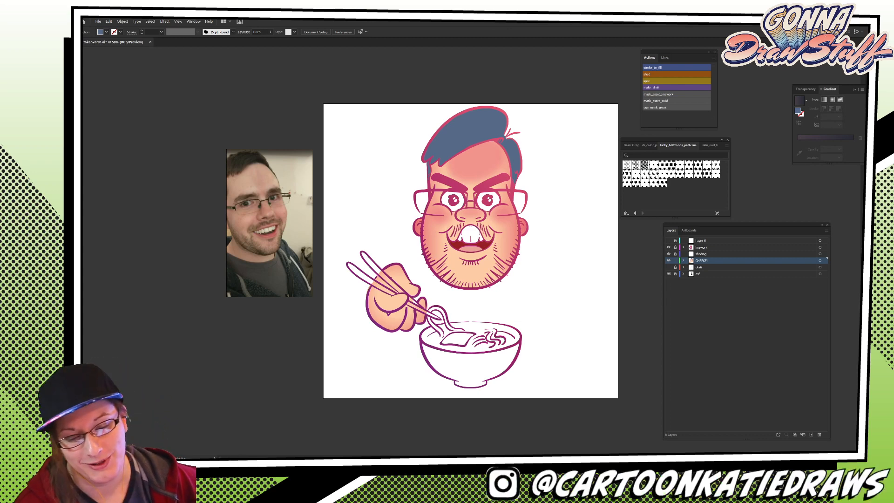
left_click_drag(731, 186, 764, 186)
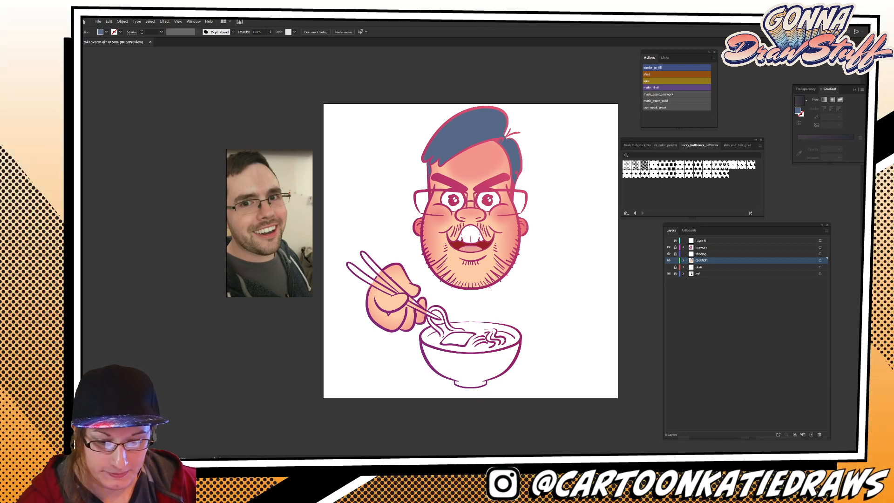
Try bright blue on the hair, recolor it dark teal from the color palette instead, and deselect.
left_click(666, 146)
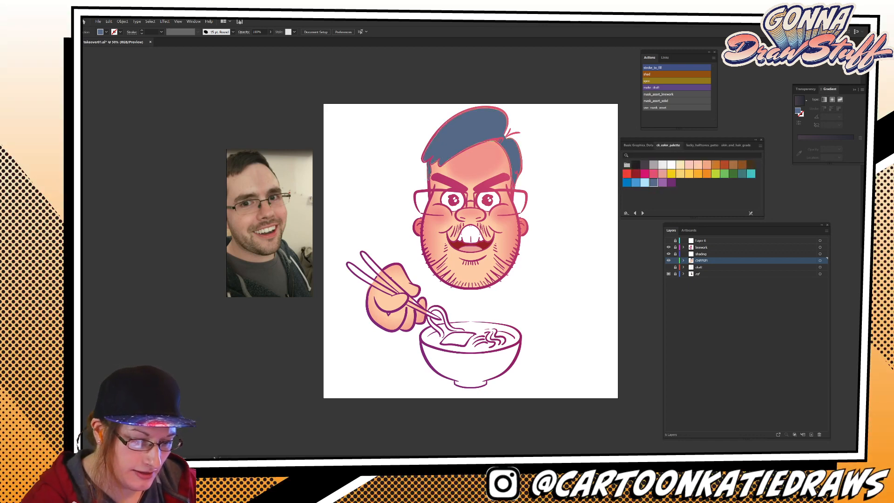
left_click(472, 132)
left_click(627, 182)
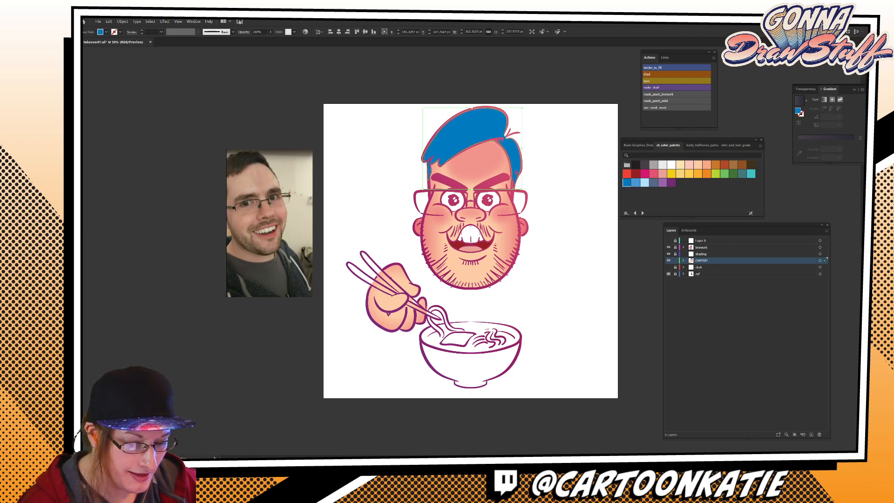
key("ctrl+shift+a")
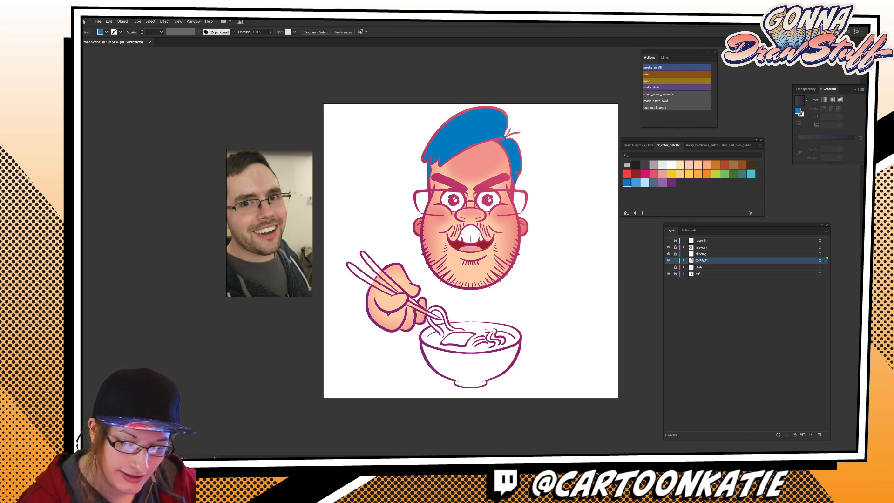
left_click(473, 132)
left_click(742, 173)
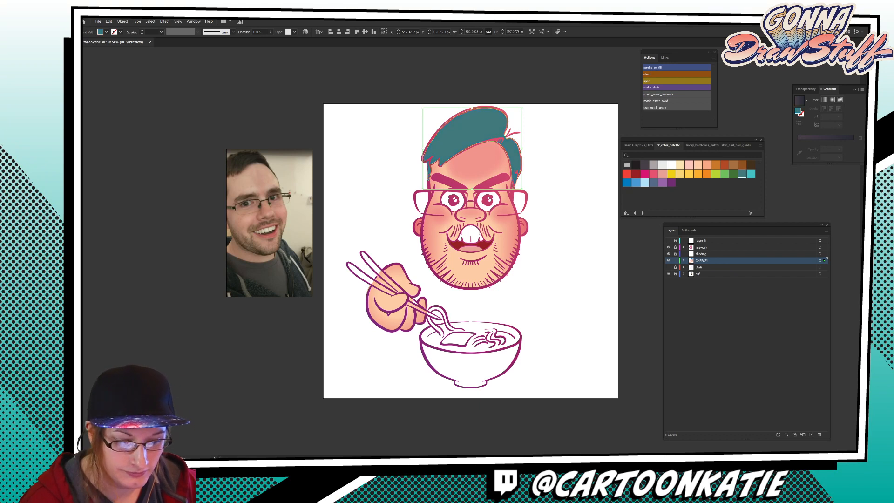
left_click(751, 173)
left_click(742, 174)
key("ctrl+shift+a")
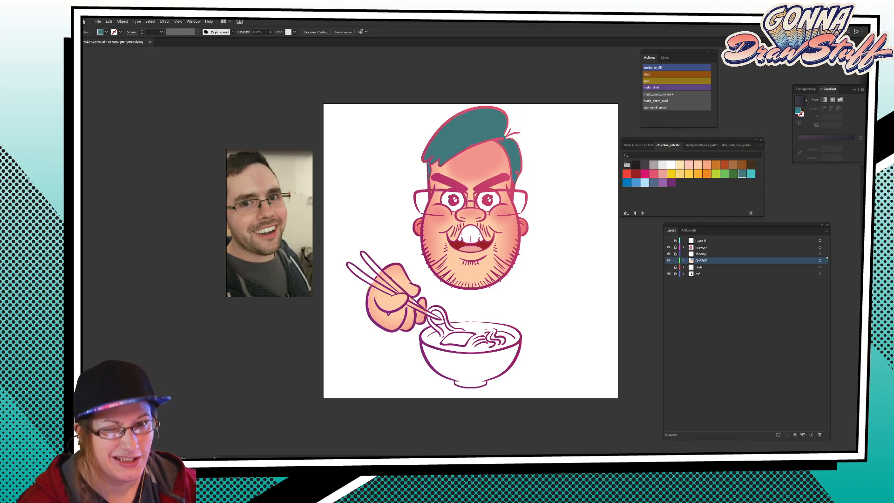
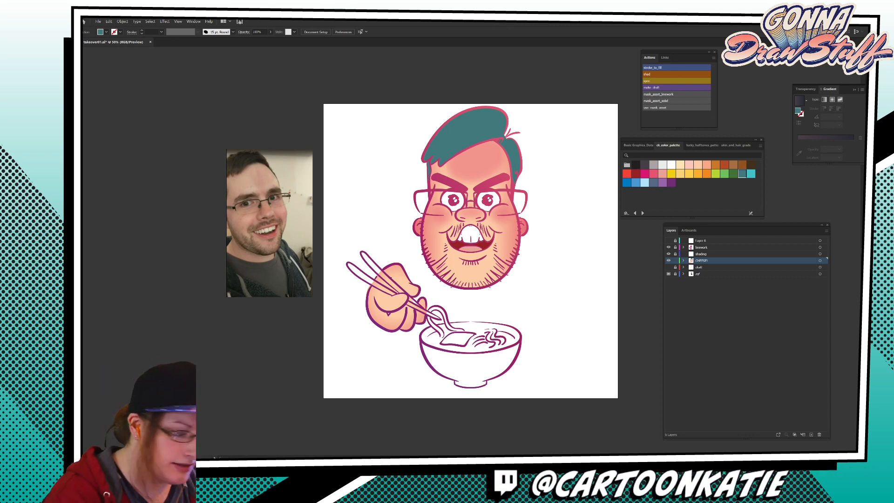
Isolate the empty Layer 6 with the artwork layers hidden, and draw a solid black square nearly filling the artboard.
left_click(700, 240)
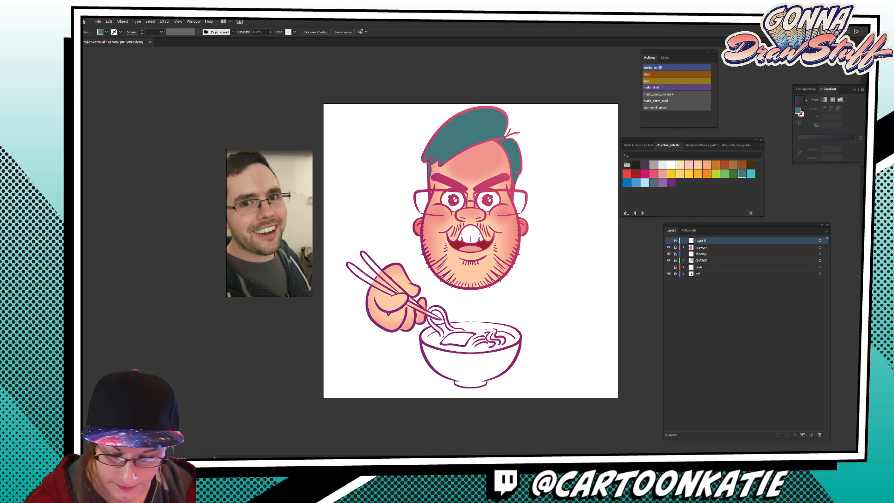
left_click(668, 241, "alt")
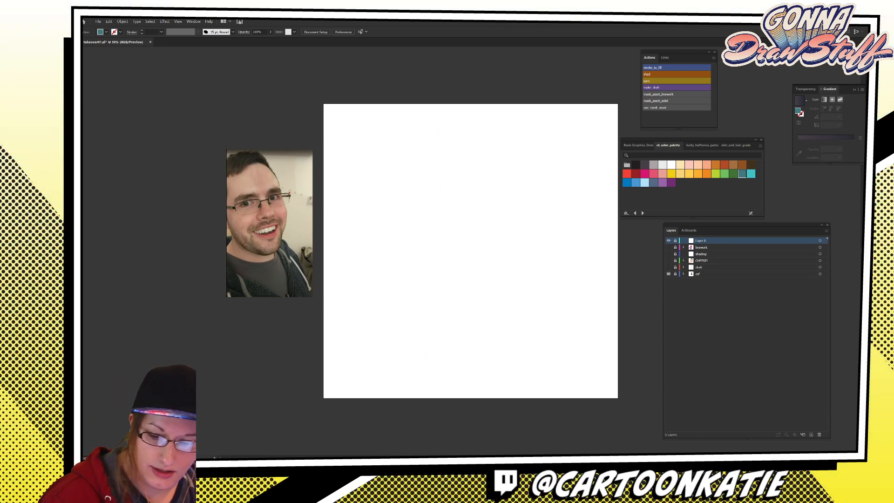
left_click(653, 182)
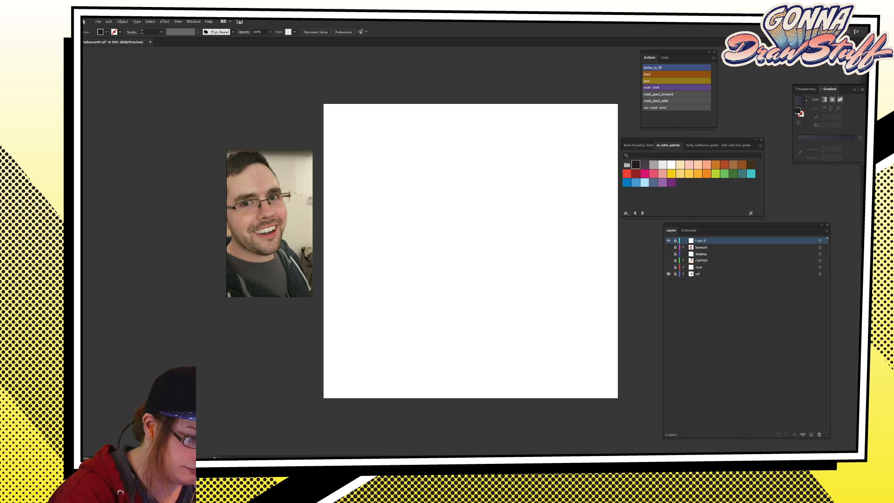
left_click(106, 32)
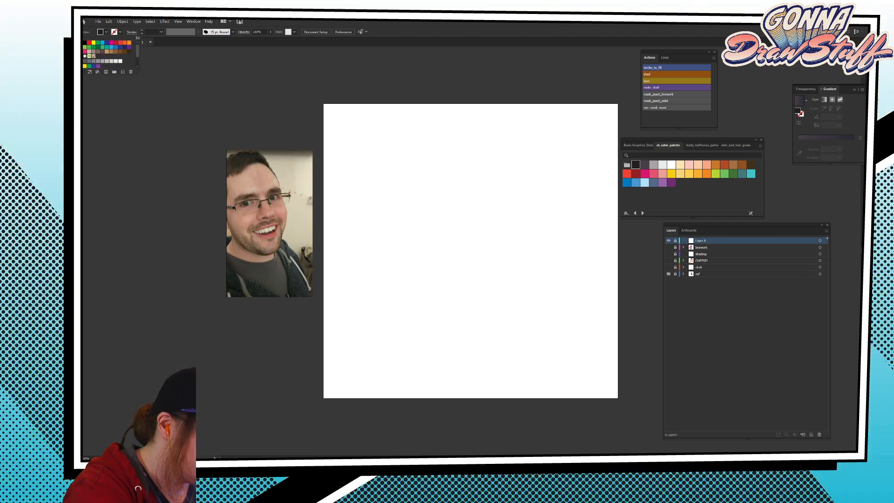
left_click(84, 43)
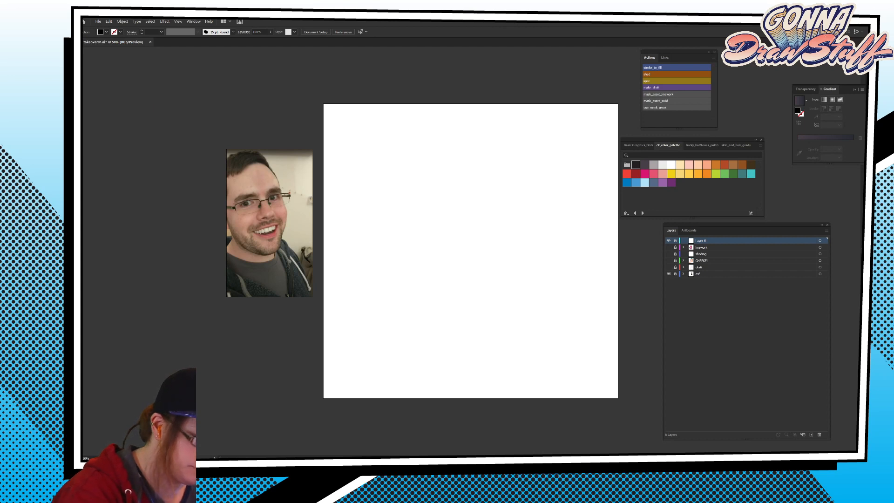
left_click_drag(334, 116, 604, 383)
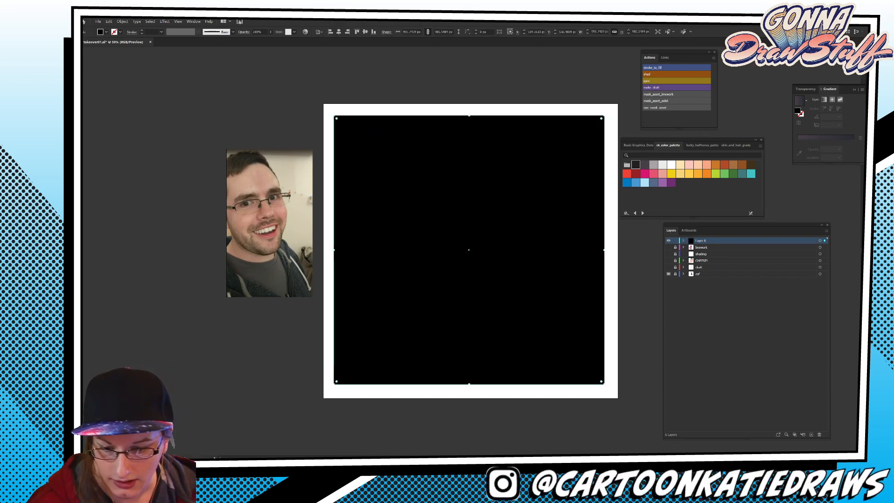
Fill the square with a linear gradient running from white to black.
left_click(799, 101)
double_click(798, 149)
left_click(781, 169)
double_click(853, 149)
left_click(790, 169)
left_click(785, 169)
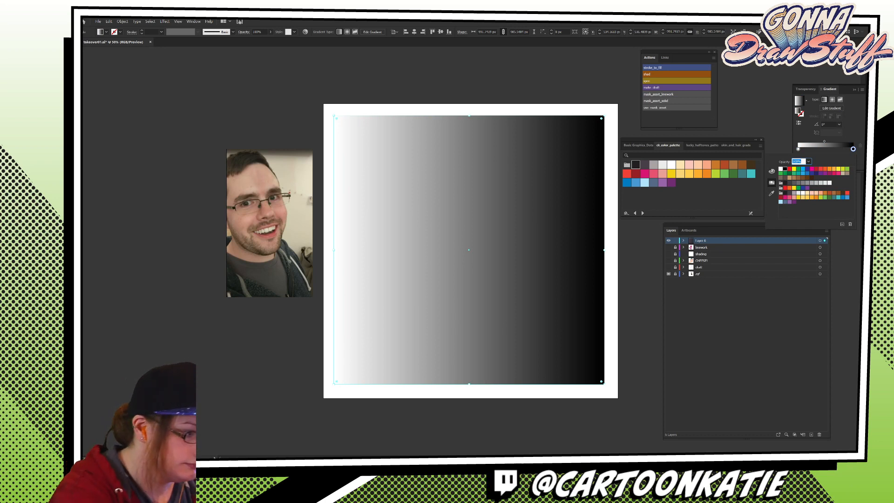
key("Escape")
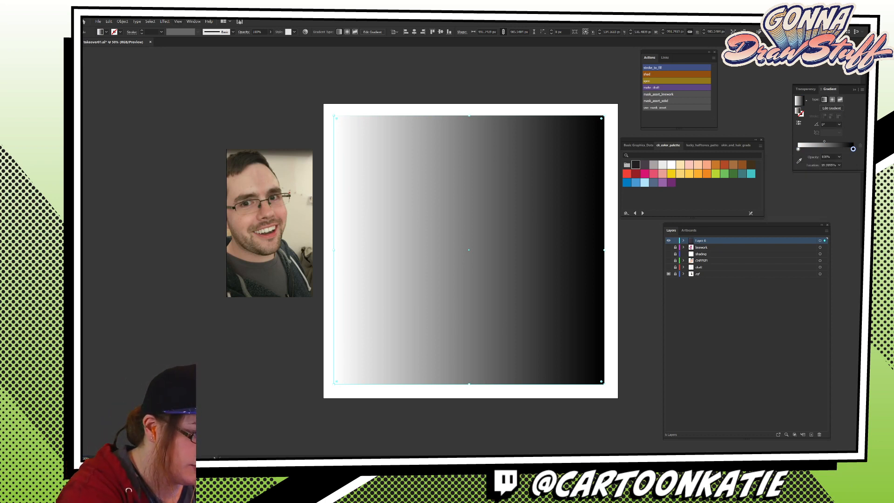
Apply a Color Halftone effect to the gradient square, with the screen angles of channels 3 and 4 set to 100.
left_click(164, 21)
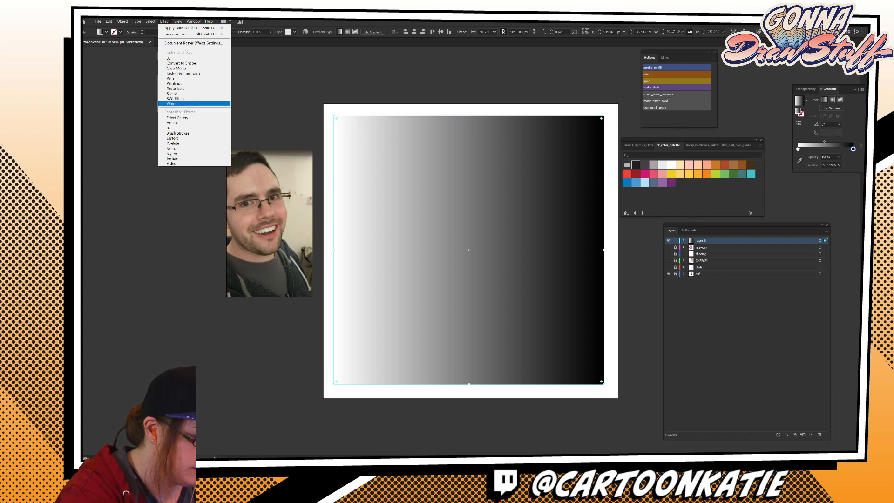
mouse_move(173, 143)
left_click(252, 144)
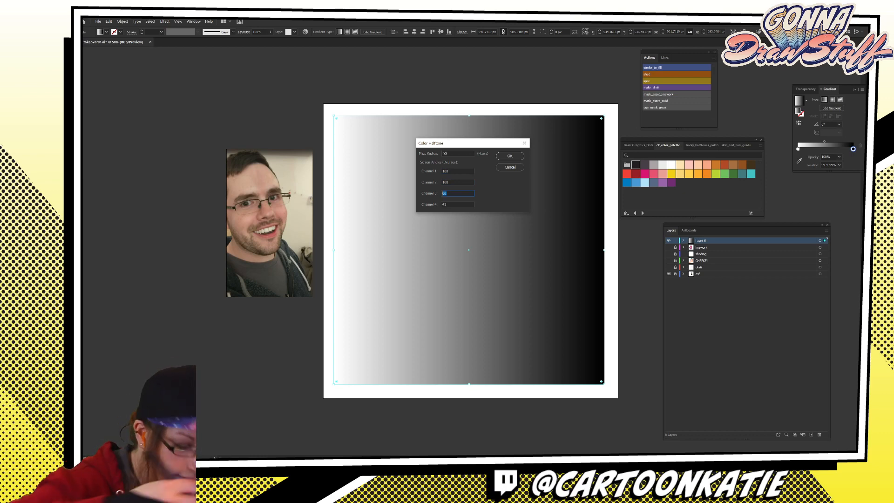
type("100")
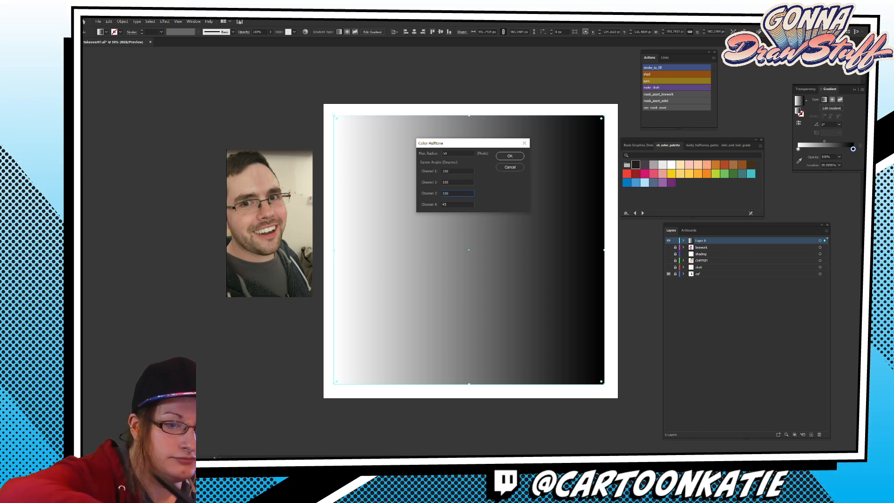
key("Tab")
type("100")
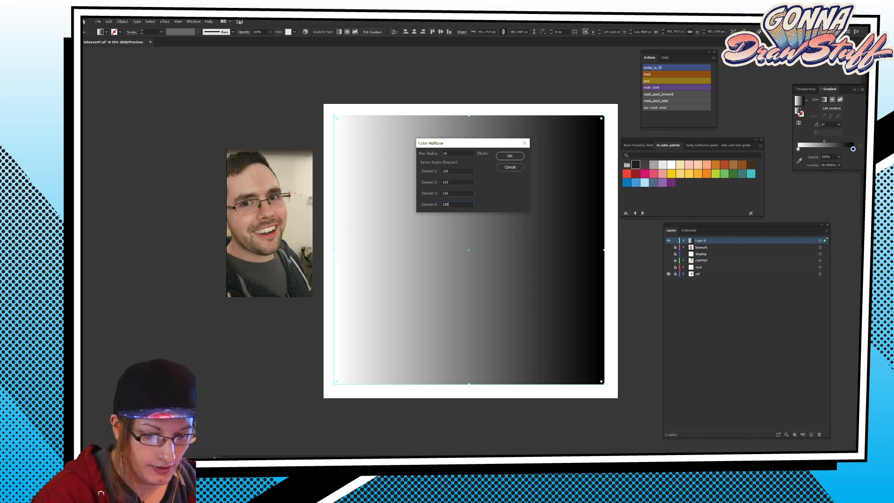
key("Return")
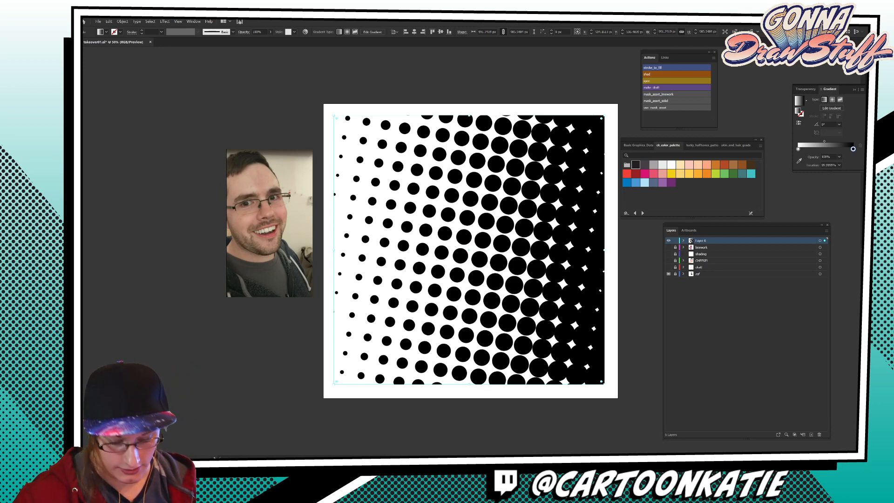
Delete the halftone square and bring back the linework and color fill layers, with the color fill layer unlocked and active.
key("Delete")
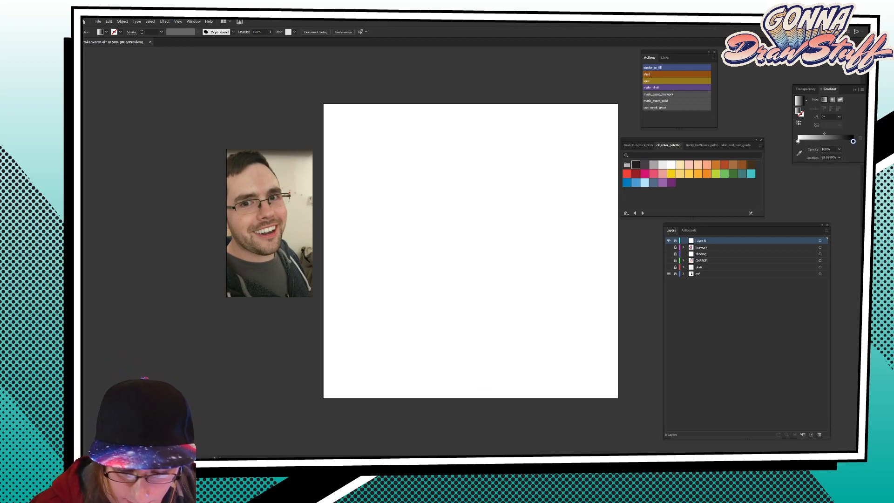
left_click(669, 247)
left_click(669, 260)
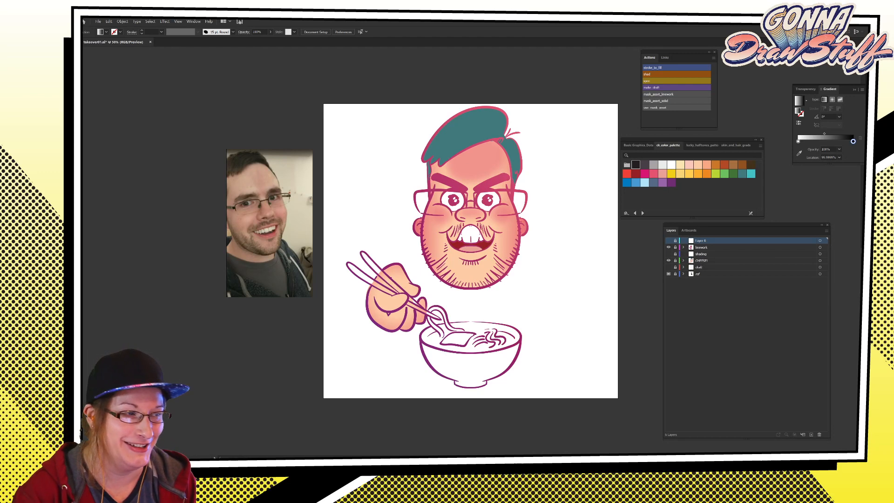
left_click(675, 260)
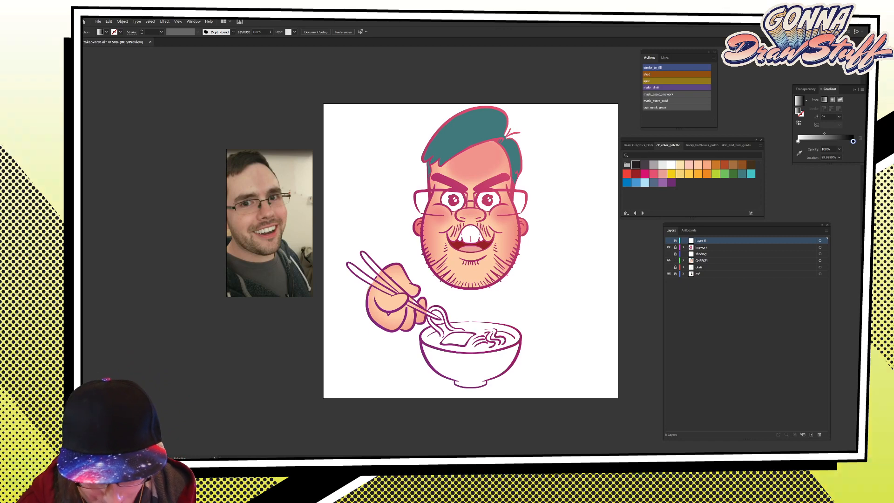
left_click(702, 260)
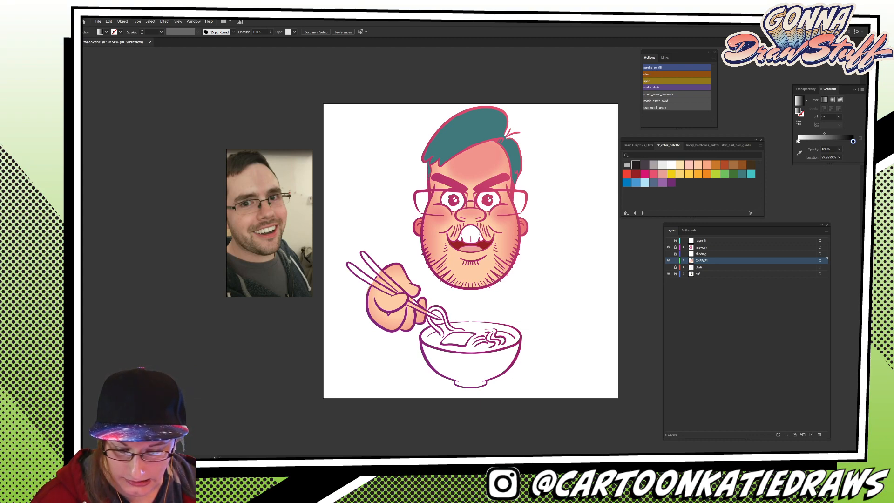
Try an opacity mask directly on the teal hair shape and undo it.
left_click(472, 134)
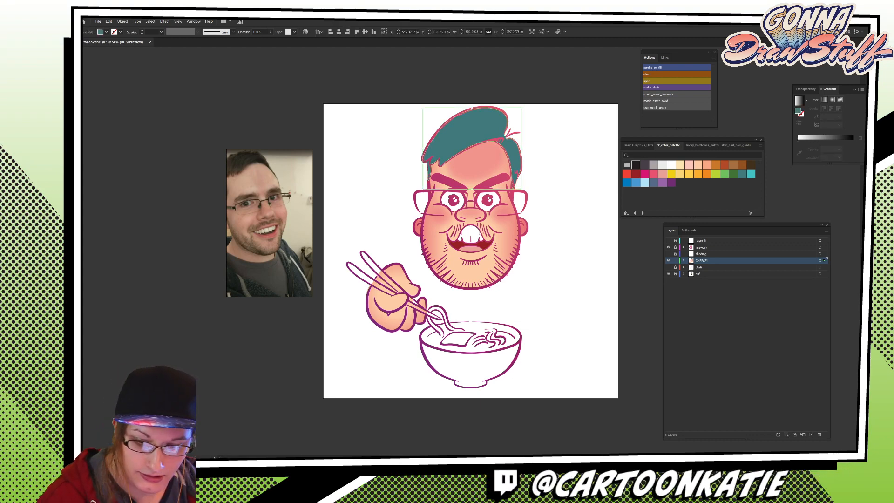
left_click(805, 89)
left_click(850, 110)
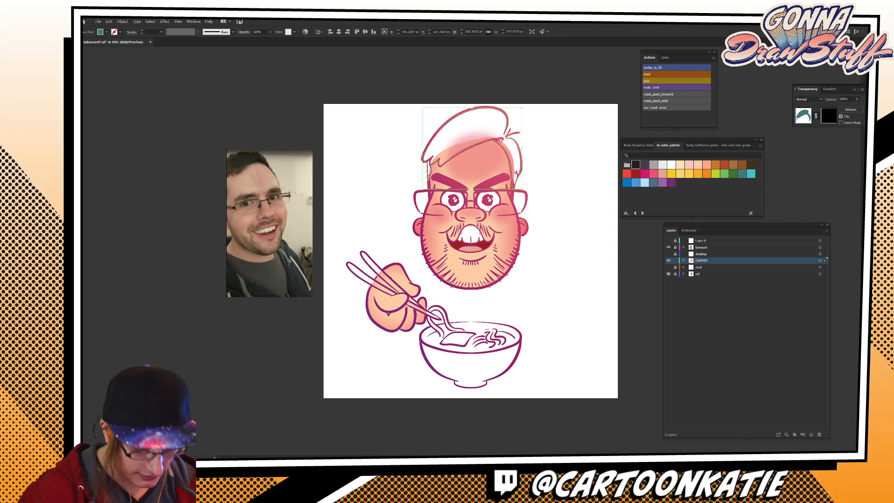
key("ctrl+z")
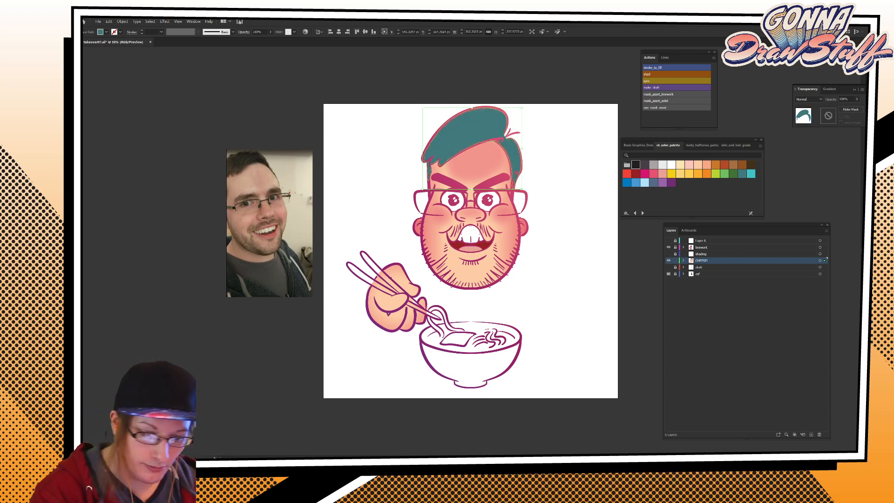
Add an opacity mask to the copy of the teal hair shape and set its blending mode to Multiply.
left_click_drag(471, 132, 502, 105)
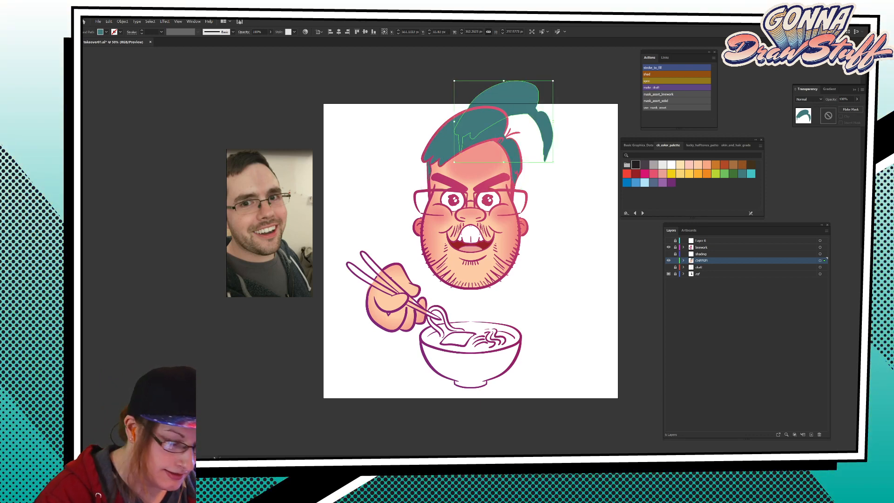
key("ctrl+z")
left_click(851, 110)
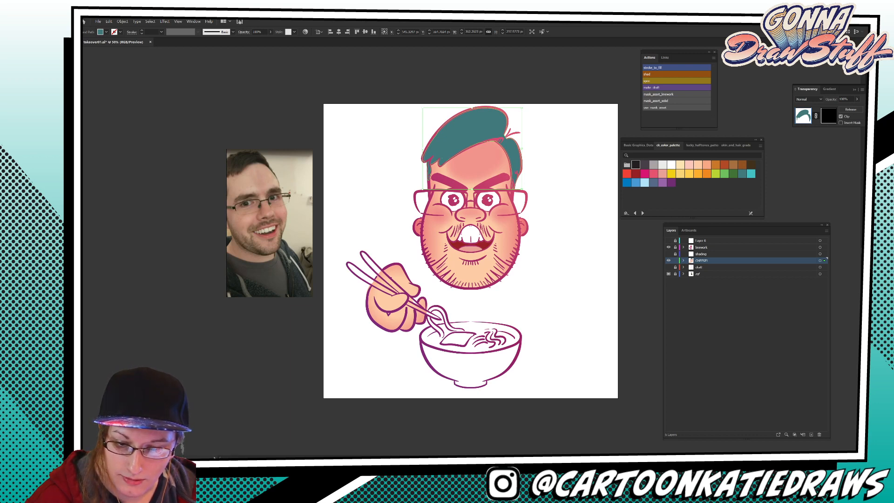
left_click(244, 32)
left_click(193, 43)
left_click(192, 64)
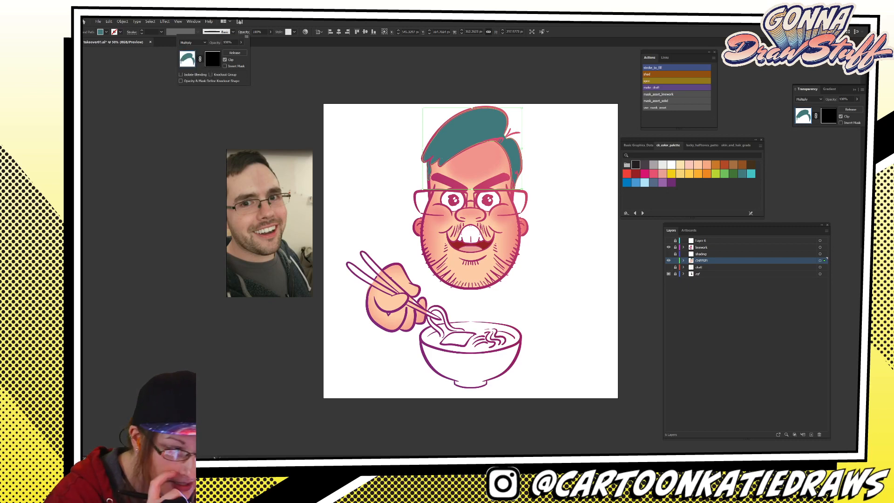
Enter the hair's opacity mask for editing and switch to File Explorer to find the ck_watercolor folder among the textures, keeping the hair in view.
left_click(828, 116)
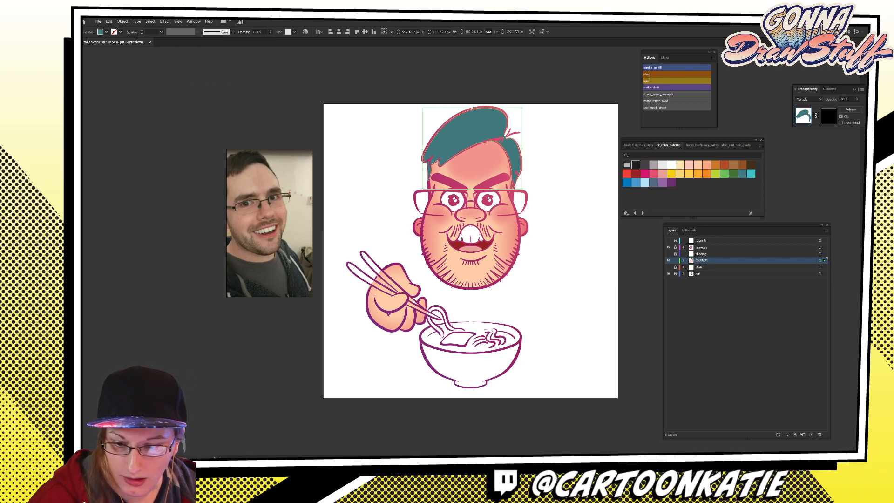
left_click(828, 115)
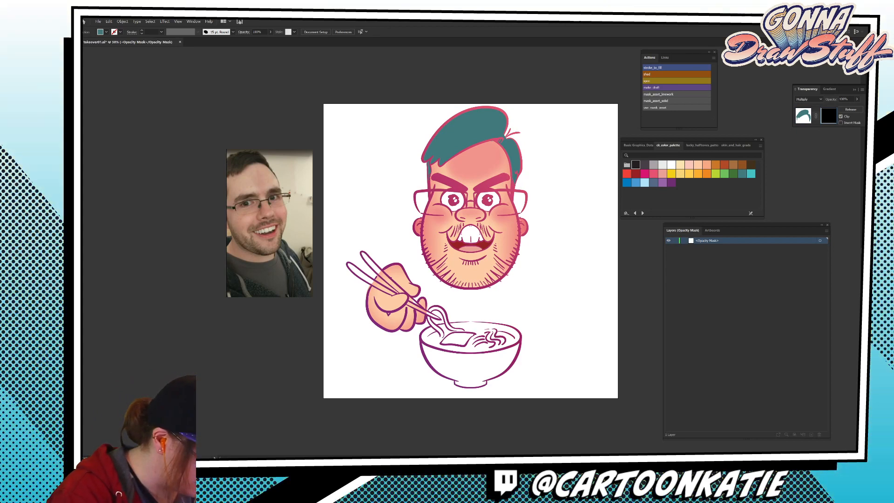
key("alt+Tab")
left_click(400, 106)
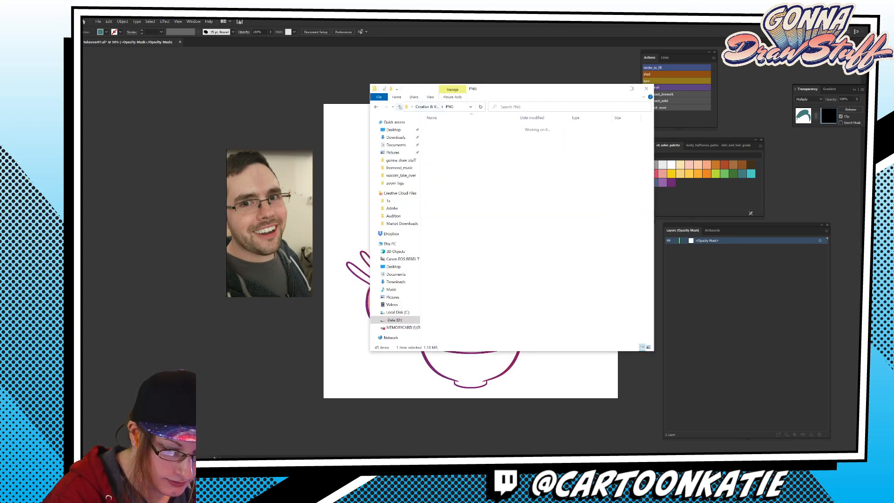
left_click(399, 107)
left_click(400, 107)
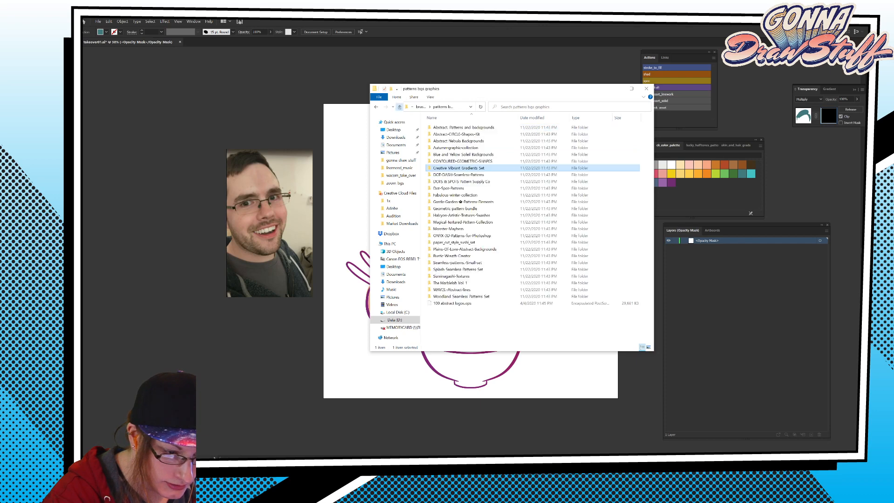
left_click(400, 106)
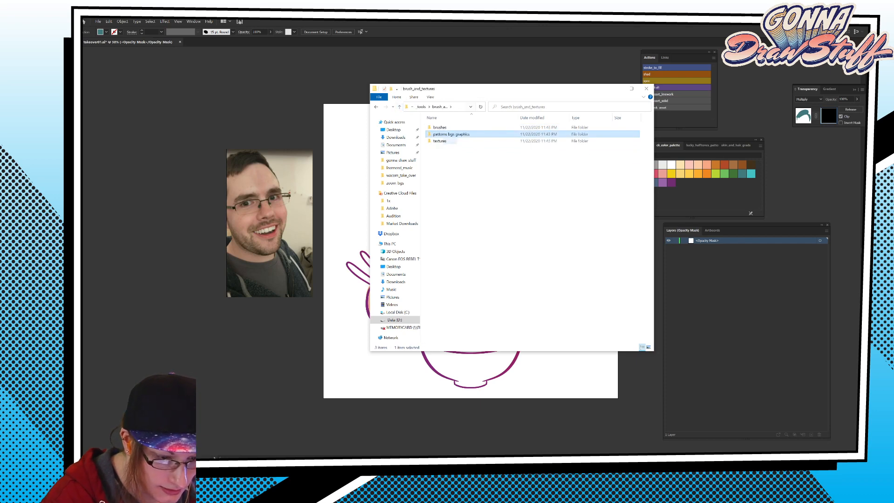
double_click(454, 141)
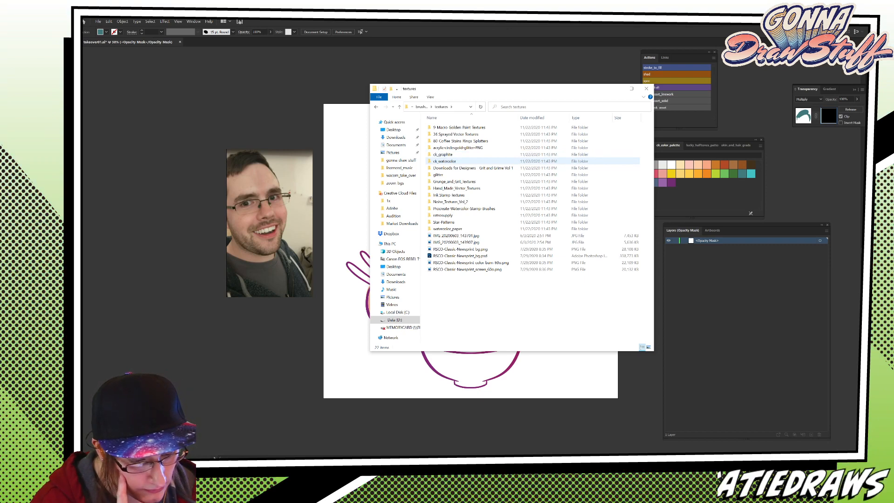
double_click(444, 161)
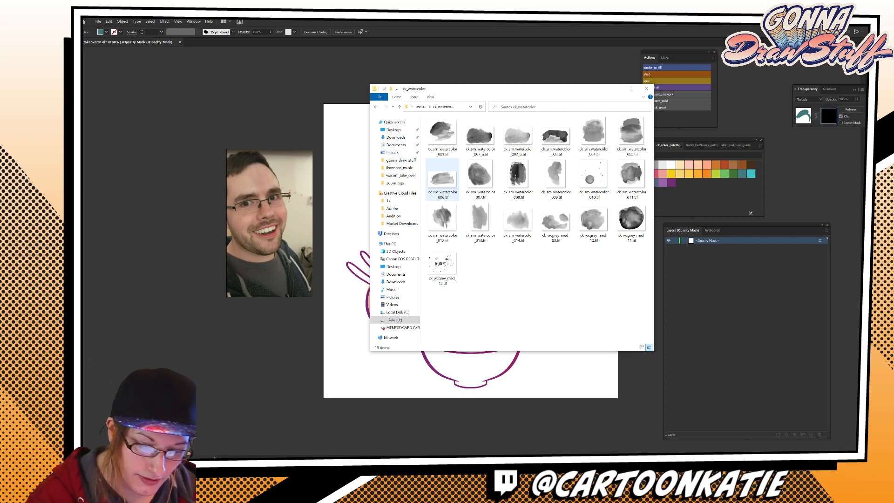
left_click_drag(512, 89, 650, 105)
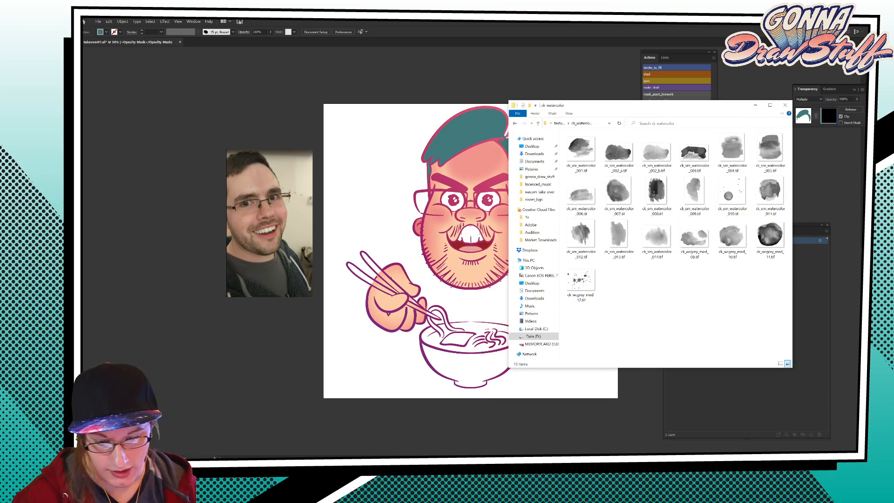
Place the ck_sm_watercolor_007.tif texture over the hair inside the mask and invert the mask.
left_click(657, 193)
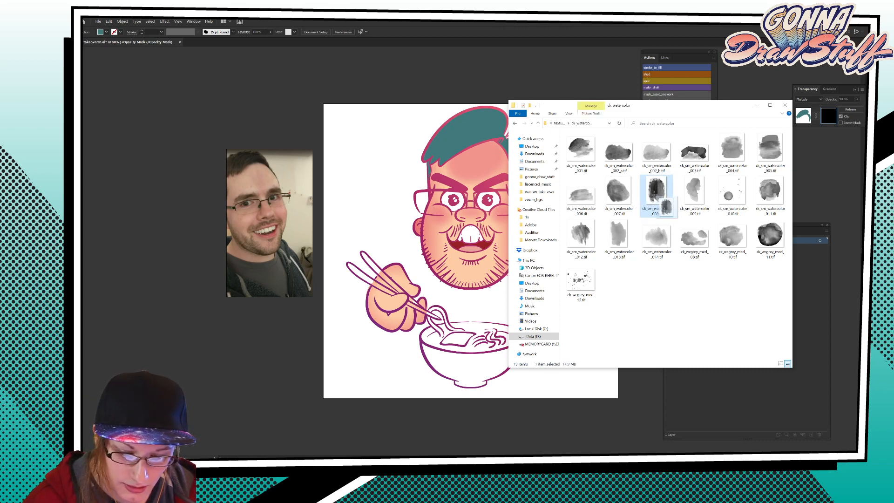
left_click_drag(618, 193, 473, 127)
left_click(841, 123)
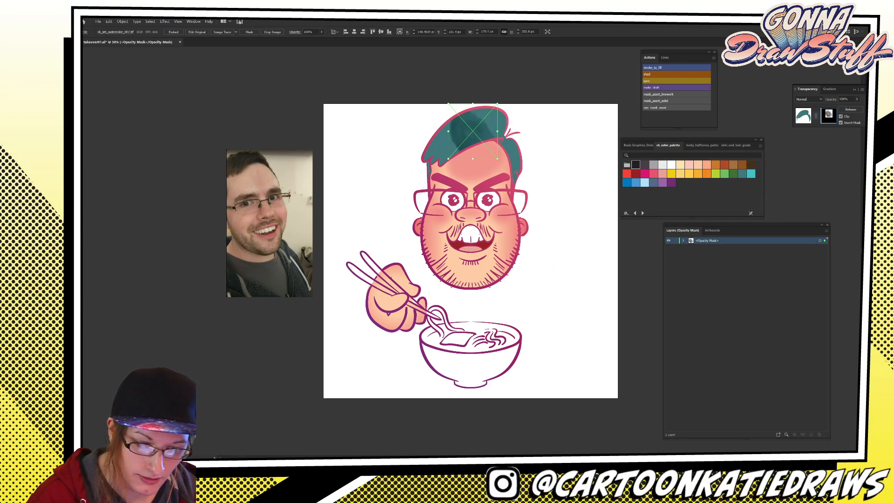
Enlarge, rotate and position the watercolor texture so it covers the hair.
mouse_move(502, 164)
left_mouse_down()
mouse_move(516, 111)
mouse_move(568, 85)
left_mouse_up()
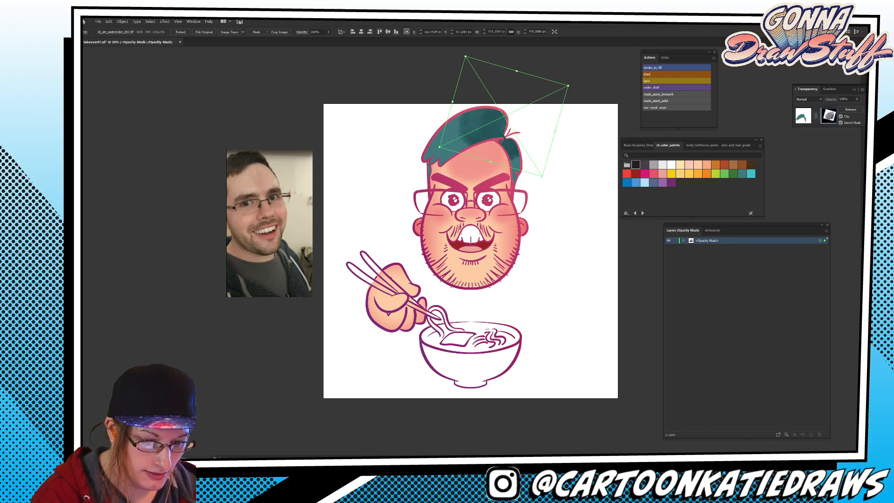
left_click_drag(522, 106, 492, 120)
left_click_drag(538, 100, 548, 94)
mouse_move(515, 125)
left_mouse_down()
mouse_move(504, 120)
mouse_move(512, 146)
left_mouse_up()
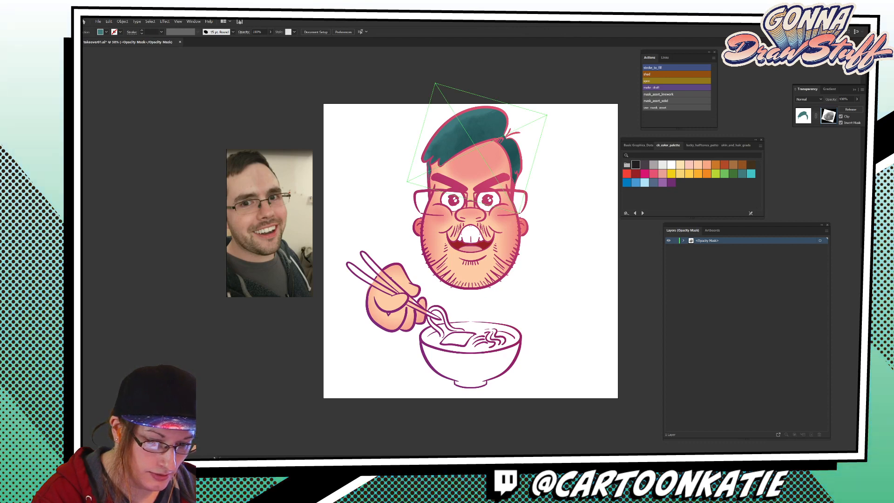
left_click_drag(550, 113, 412, 152)
mouse_move(488, 130)
left_mouse_down()
mouse_move(490, 105)
mouse_move(485, 128)
left_mouse_up()
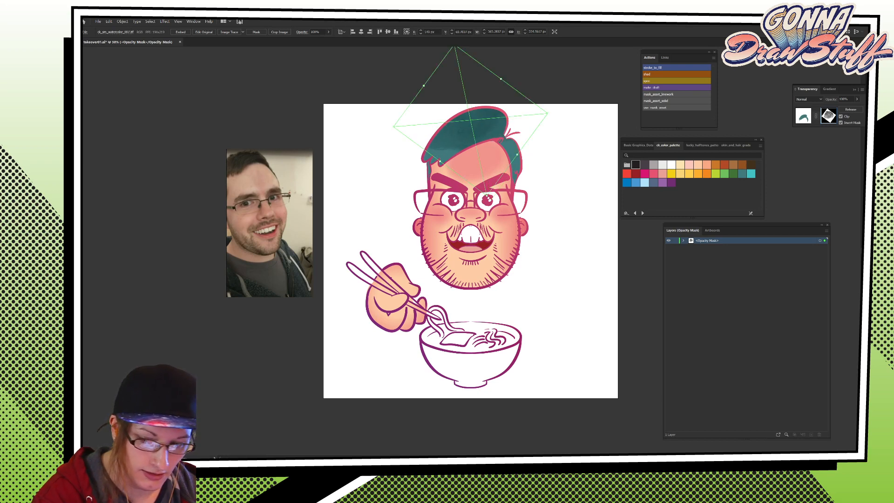
Set the blending mode of the rotated watercolor texture to Multiply.
left_click(302, 32)
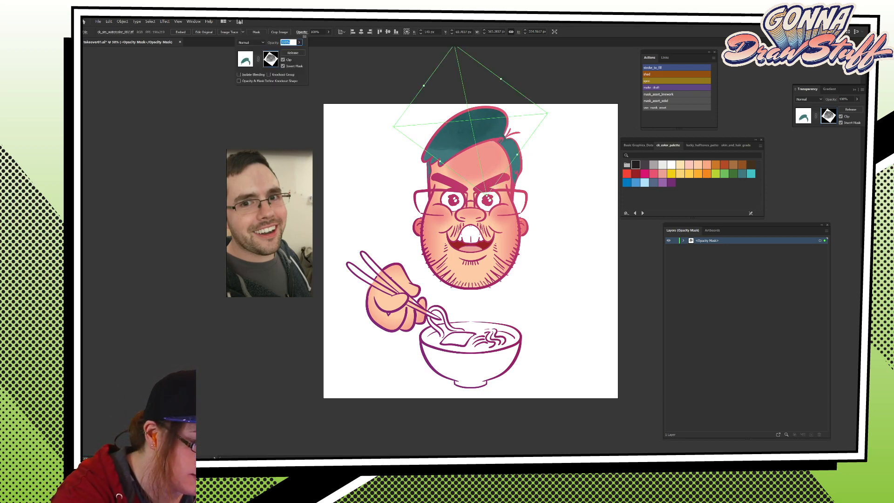
left_click(252, 42)
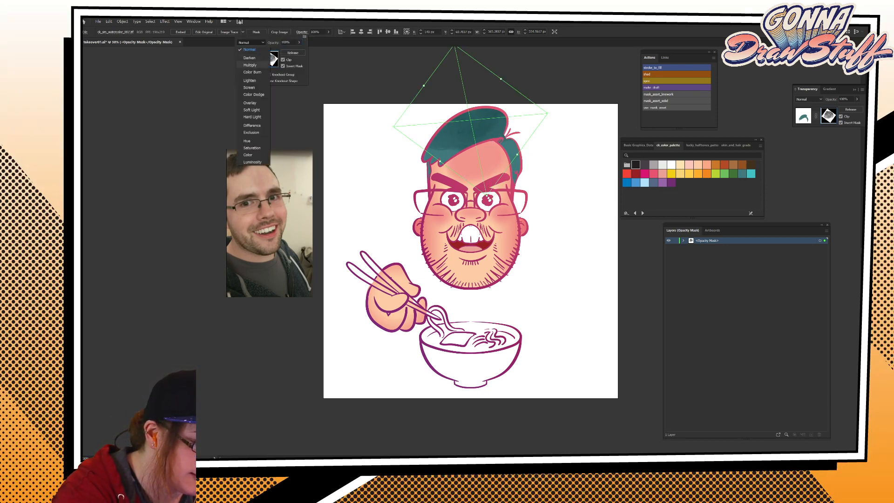
left_click(251, 66)
key("Escape")
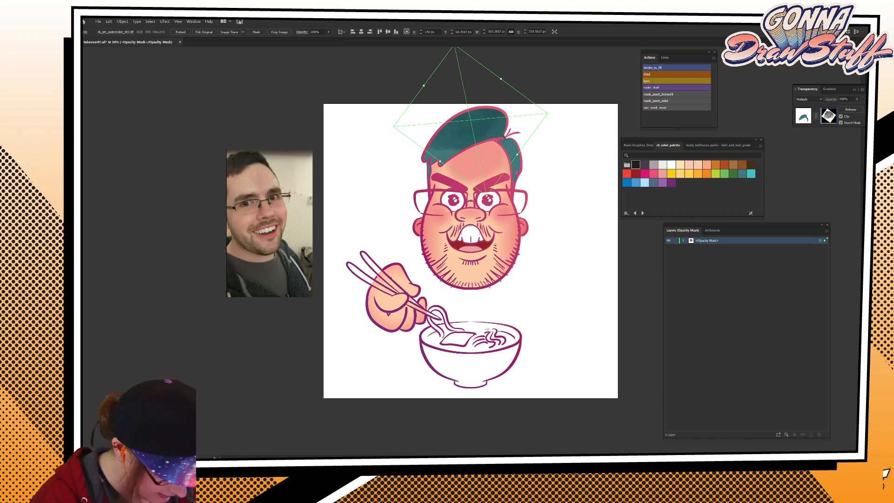
Place the ck_sm_watercolor_012.tif texture from File Explorer over the hair in the mask and set its blending mode to Multiply.
key("alt+Tab")
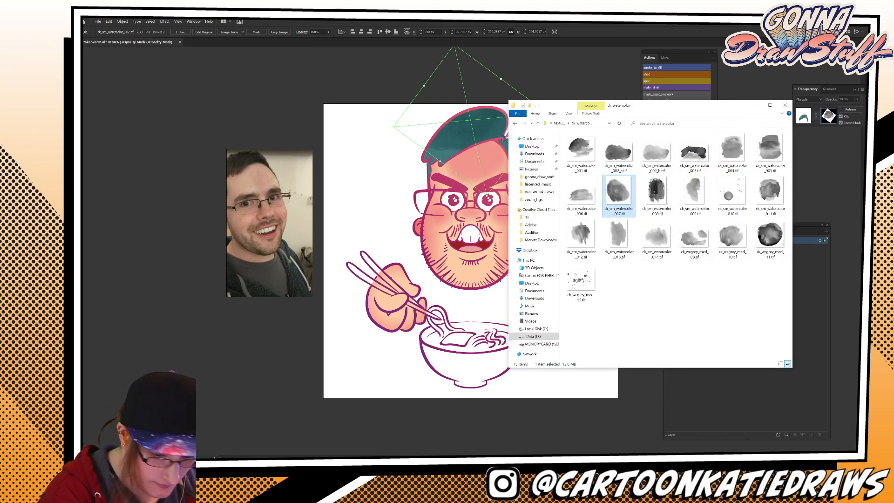
left_click_drag(558, 199, 494, 148)
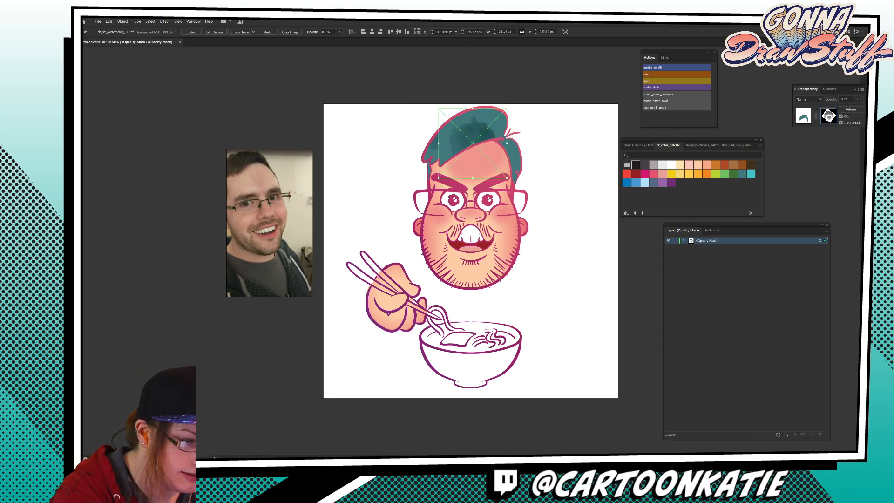
left_click(313, 32)
left_click(262, 42)
left_click(260, 65)
Enlarge, rotate and reposition the second watercolor texture across the hair, and deselect it.
left_click_drag(481, 151, 485, 140)
left_click_drag(513, 99, 539, 69)
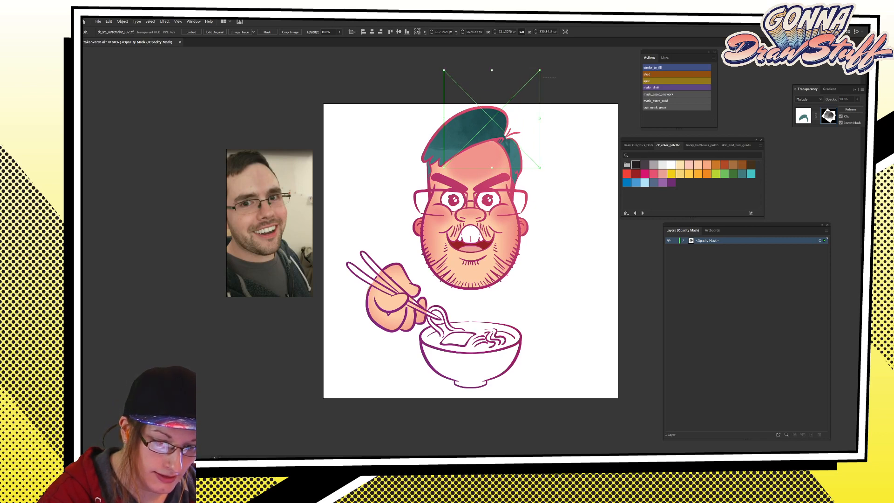
left_click_drag(544, 66, 557, 148)
left_click_drag(494, 128, 467, 141)
left_click_drag(530, 105, 564, 138)
left_click_drag(451, 136, 446, 142)
key("ctrl+shift+a")
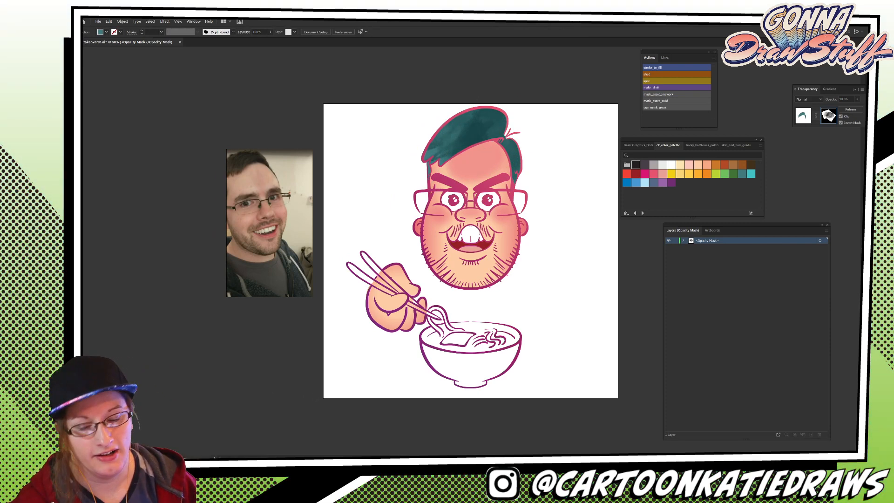
Leave the opacity mask, lower the opacity of the masked hair texture, and deselect it.
left_click(803, 115)
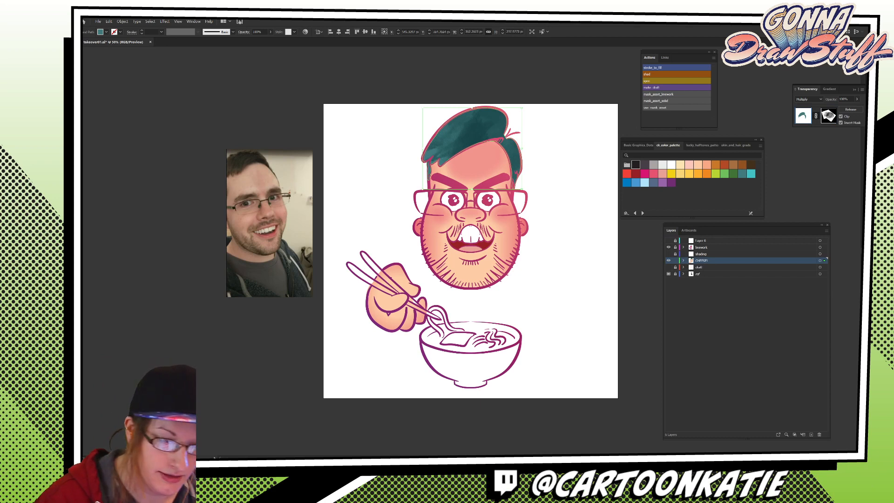
left_click(270, 31)
left_click_drag(270, 40, 260, 40)
key("ctrl+shift+a")
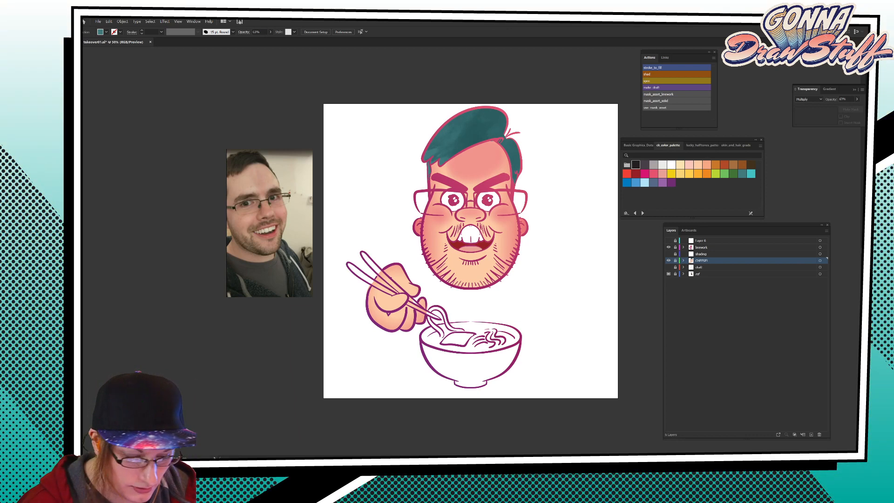
Paint dark orange-brown shading around the eyes and eyebrows on the shading layer.
left_click(727, 253)
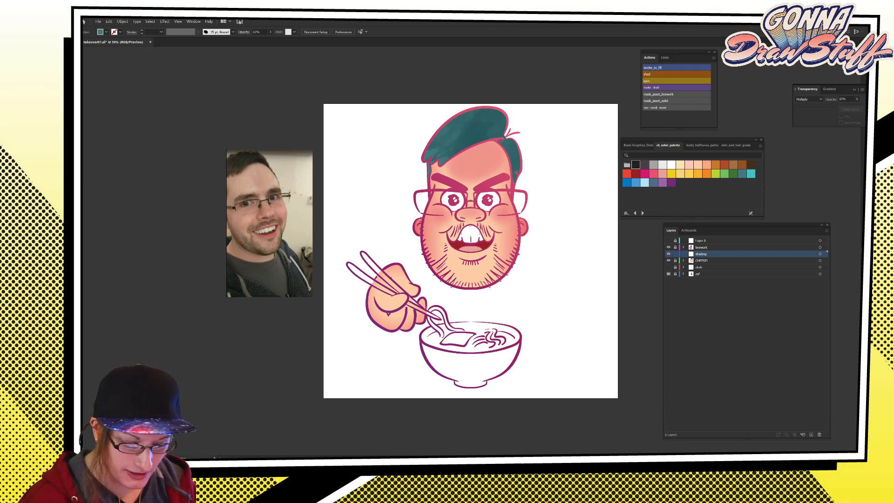
left_click(724, 165)
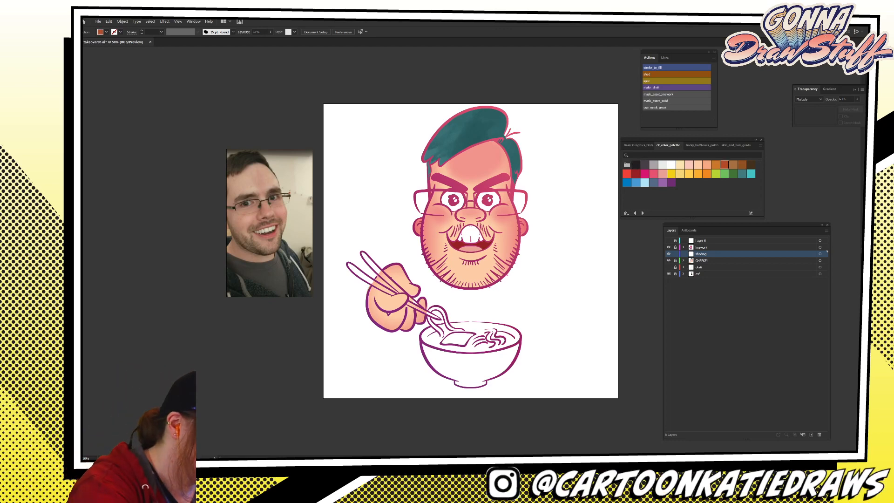
left_click(438, 198)
mouse_move(438, 200)
left_mouse_down()
mouse_move(431, 203)
mouse_move(439, 188)
left_mouse_up()
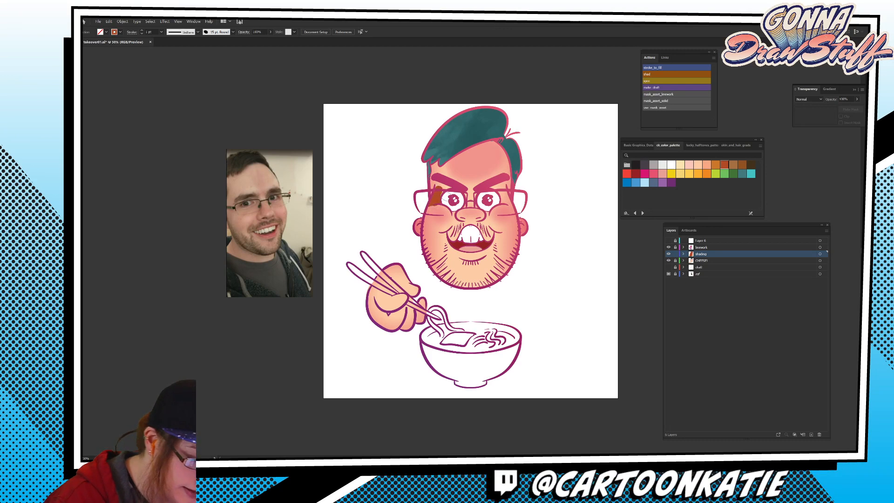
key("ctrl+z")
key("ctrl+z")
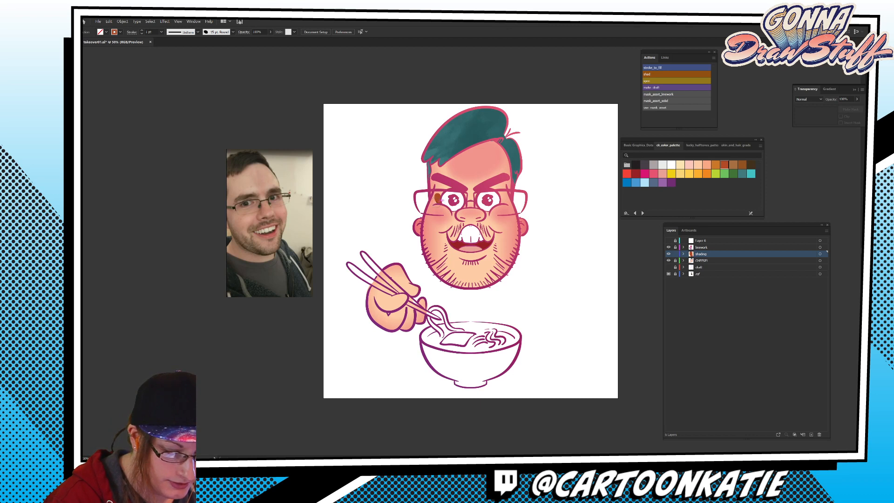
mouse_move(430, 205)
left_mouse_down()
mouse_move(441, 189)
mouse_move(434, 182)
mouse_move(442, 186)
mouse_move(430, 195)
left_mouse_up()
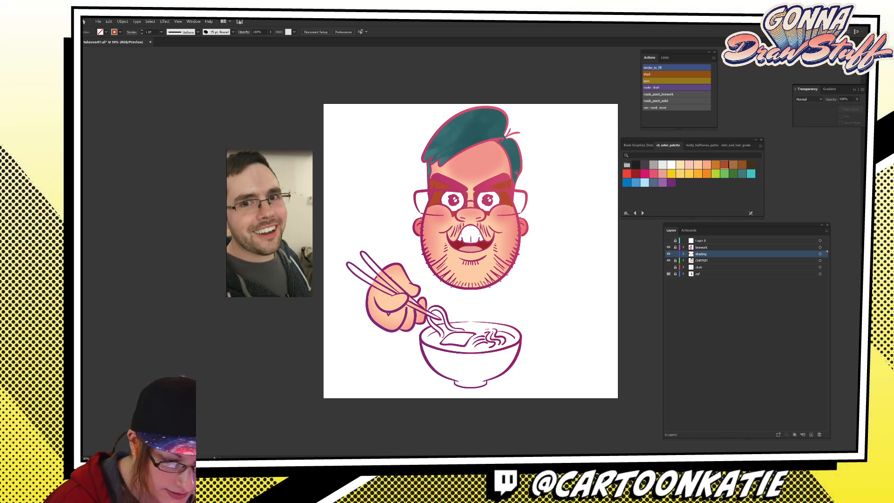
Paint shading strokes beneath the hairline and along the side of the forehead, undoing and redrawing misplaced strokes.
mouse_move(428, 177)
left_mouse_down()
mouse_move(432, 172)
mouse_move(427, 184)
left_mouse_up()
key("ctrl+z")
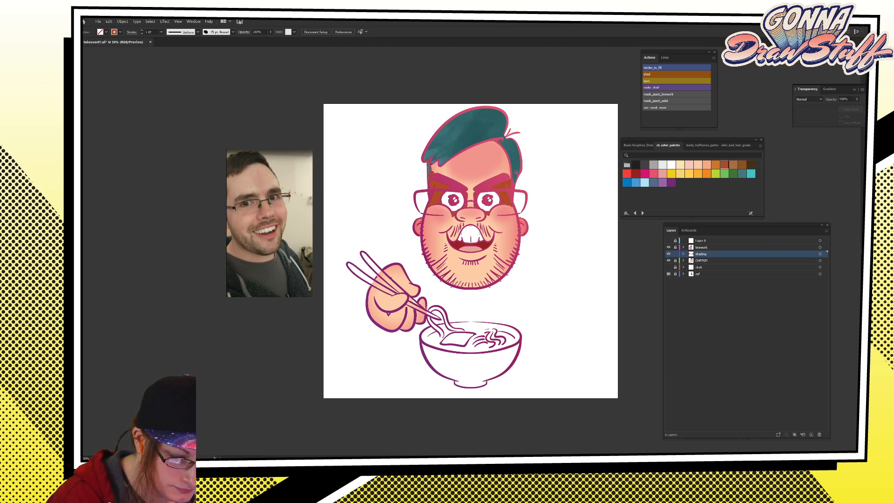
left_click_drag(437, 168, 503, 140)
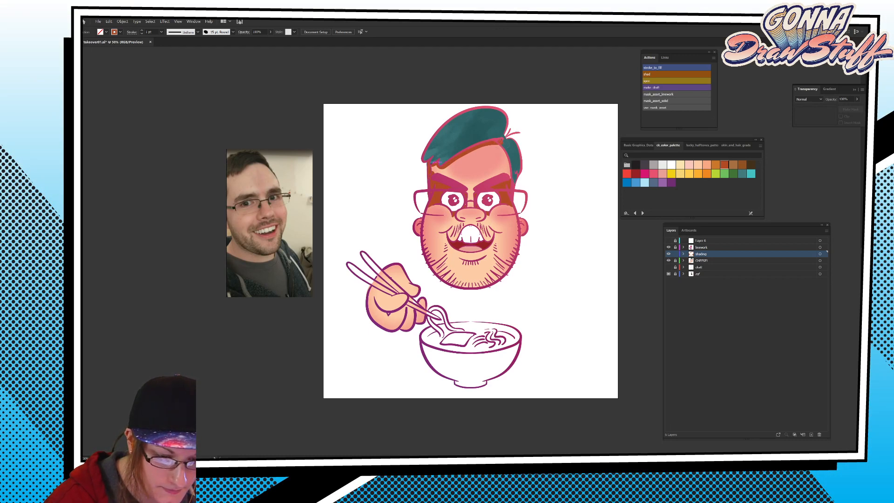
left_click_drag(498, 147, 508, 177)
key("ctrl+z")
left_click_drag(498, 146, 510, 180)
key("ctrl+z")
left_click_drag(497, 145, 509, 177)
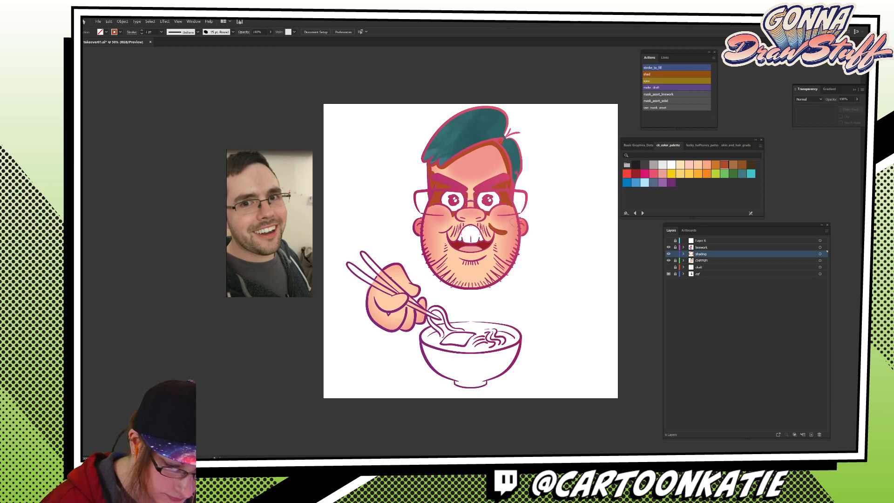
Paint shading on the nose, smile lines, cheeks, chin and side of the face, undoing misplaced strokes.
left_click_drag(489, 223, 505, 231)
key("ctrl+z")
mouse_move(437, 232)
left_mouse_down()
mouse_move(499, 229)
mouse_move(461, 216)
mouse_move(480, 219)
left_mouse_up()
key("ctrl+z")
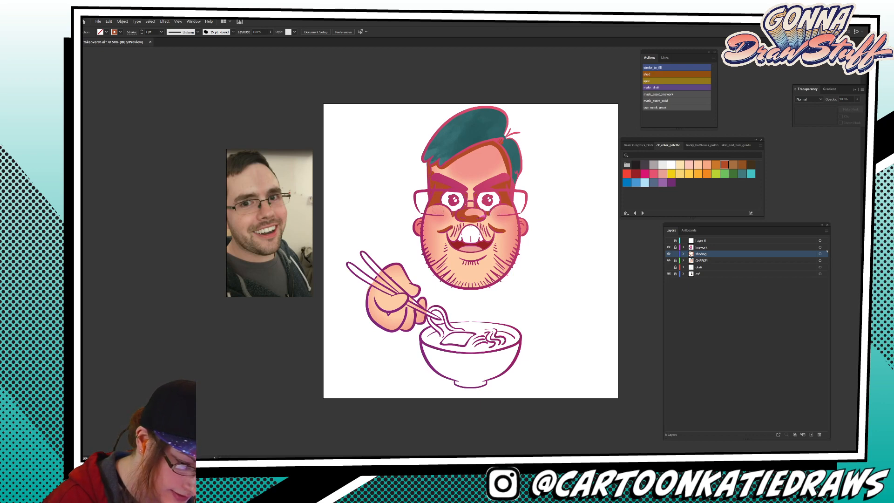
mouse_move(439, 206)
left_mouse_down()
mouse_move(423, 249)
mouse_move(430, 223)
mouse_move(423, 248)
mouse_move(440, 272)
mouse_move(464, 286)
mouse_move(494, 283)
mouse_move(491, 256)
mouse_move(459, 265)
mouse_move(484, 262)
left_mouse_up()
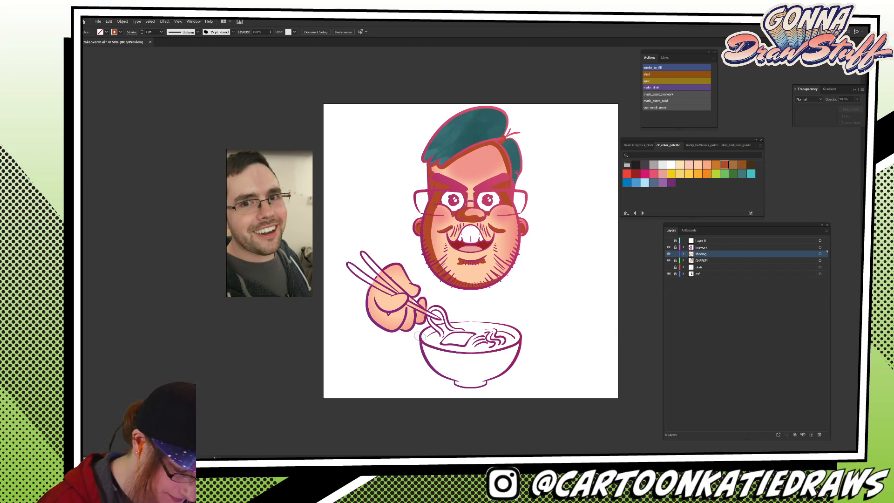
Paint the same brown shading over the hand, fingers and chopsticks.
left_click_drag(384, 290, 394, 277)
key("ctrl+z")
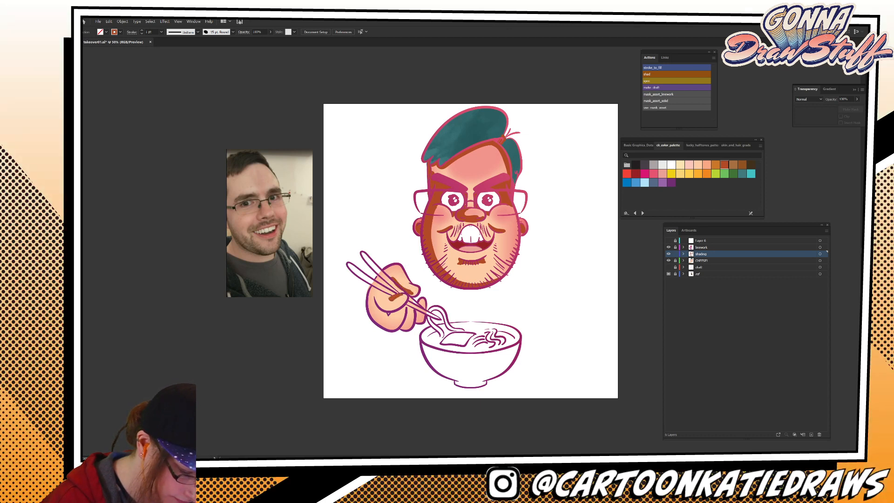
mouse_move(381, 295)
left_mouse_down()
mouse_move(391, 299)
mouse_move(374, 296)
left_mouse_up()
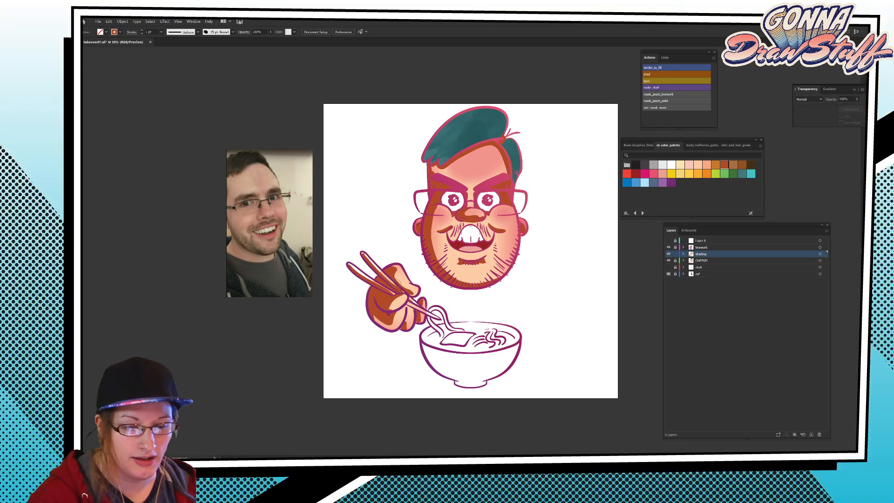
Select all the shading strokes, run the shading action to give them Multiply blending and reduced opacity, and deselect them.
key("ctrl+a")
key("F2")
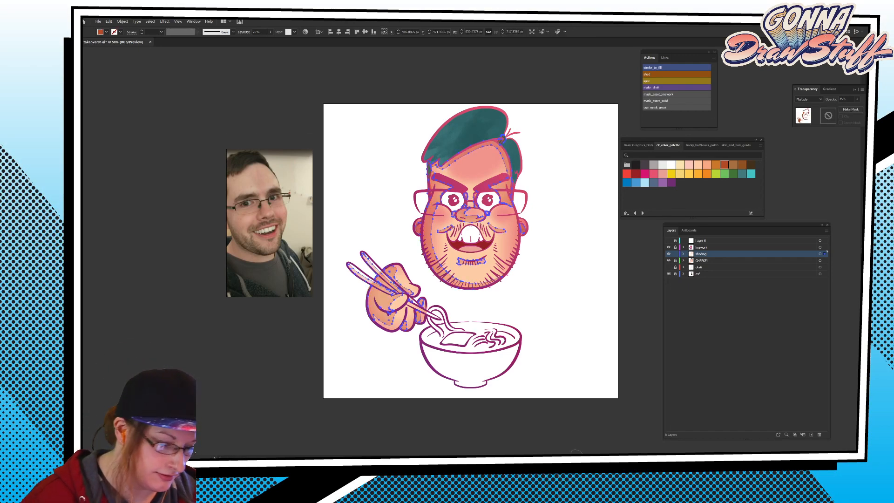
key("v")
key("ctrl+shift+a")
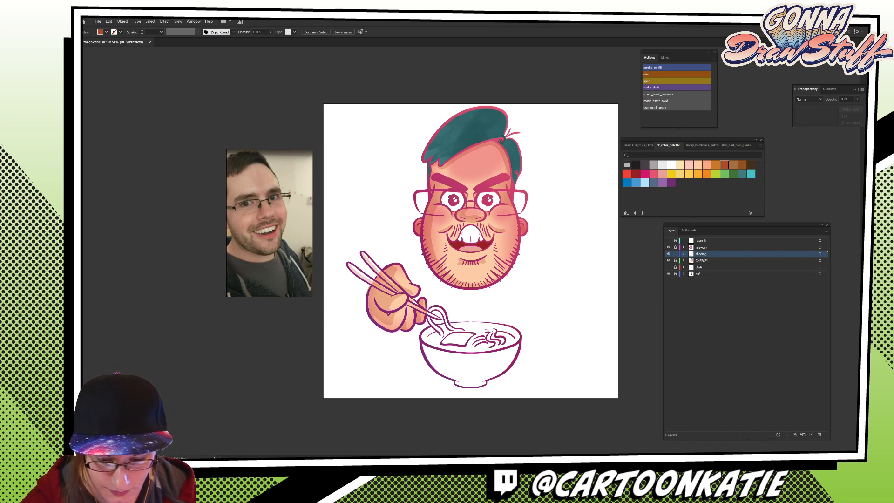
Set up a white linear gradient fill at 90° that fades to 0% opacity at its starting stop.
key("ctrl+F9")
key("ctrl+F9")
key("ctrl+F9")
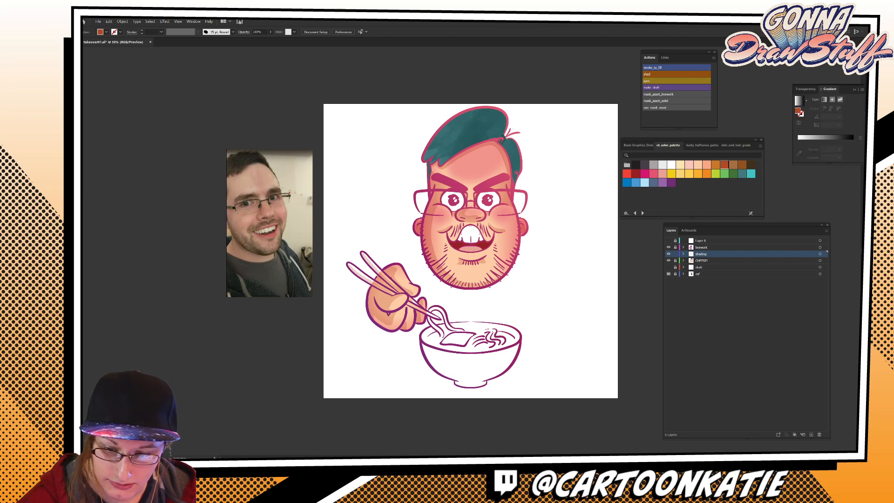
left_click(672, 165)
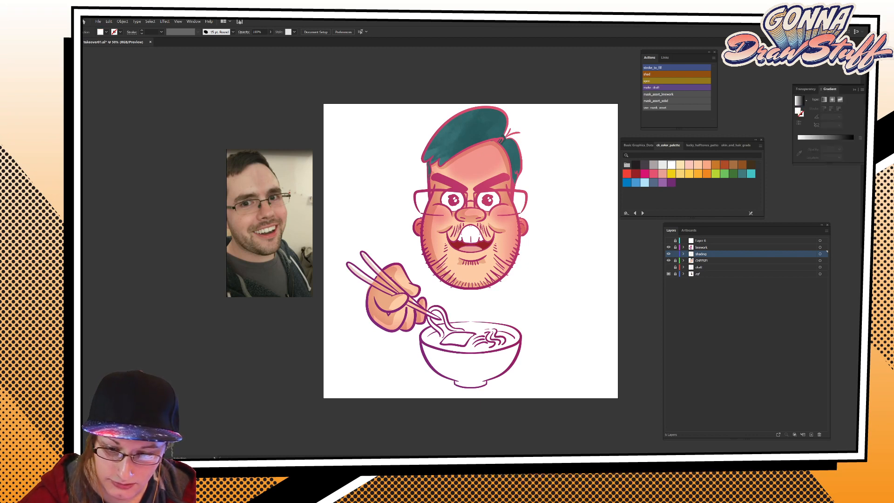
key(".")
left_click(853, 141)
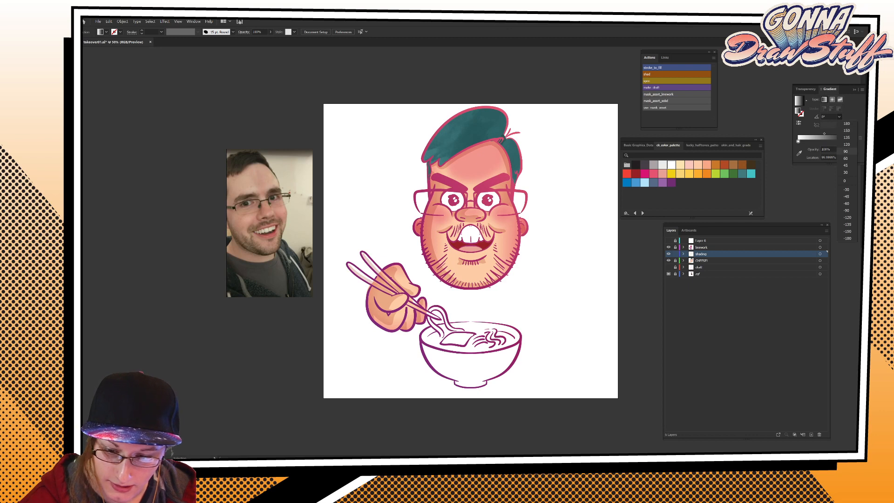
double_click(853, 141)
left_click(780, 162)
double_click(798, 141)
type("0")
key("Return")
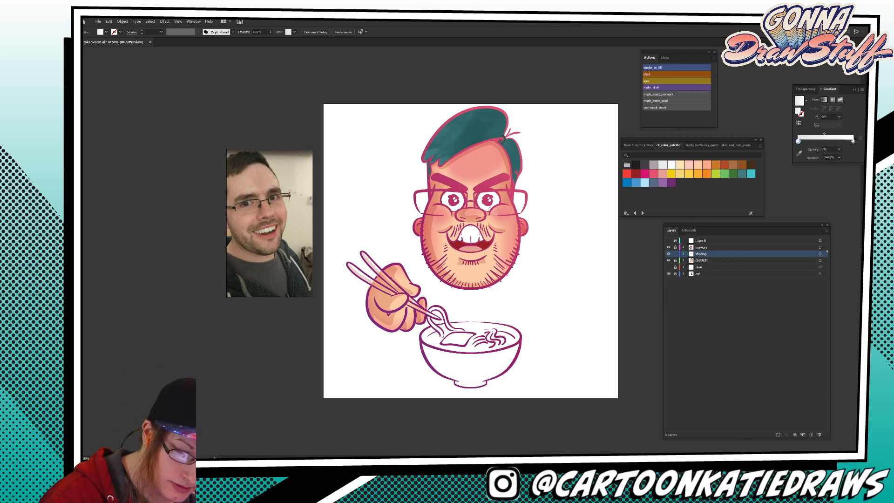
Paint white gradient highlights on the cheeks, side of the face, forehead and upper edge of the hair.
mouse_move(496, 206)
left_mouse_down()
mouse_move(514, 233)
mouse_move(509, 268)
left_mouse_up()
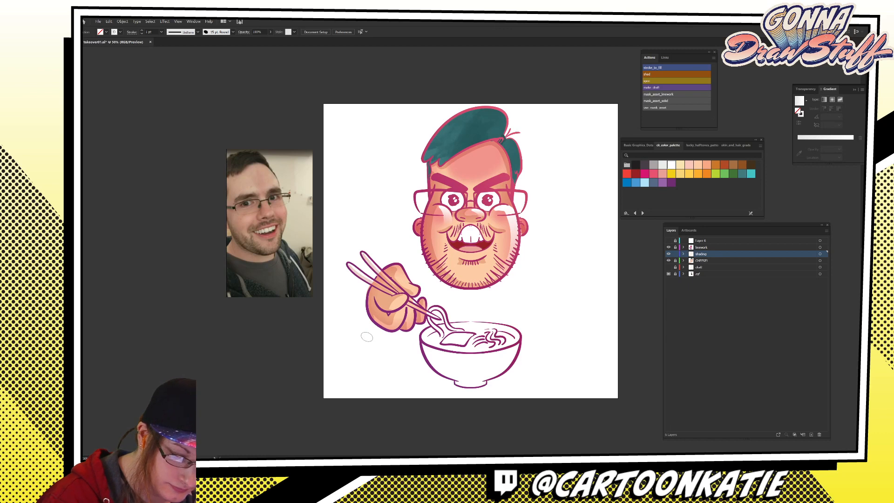
left_click_drag(495, 150, 507, 174)
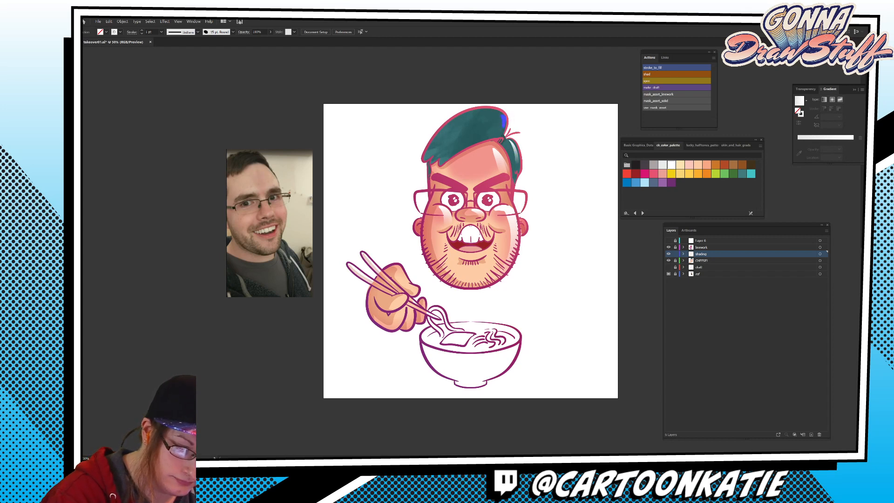
left_click_drag(487, 111, 462, 116)
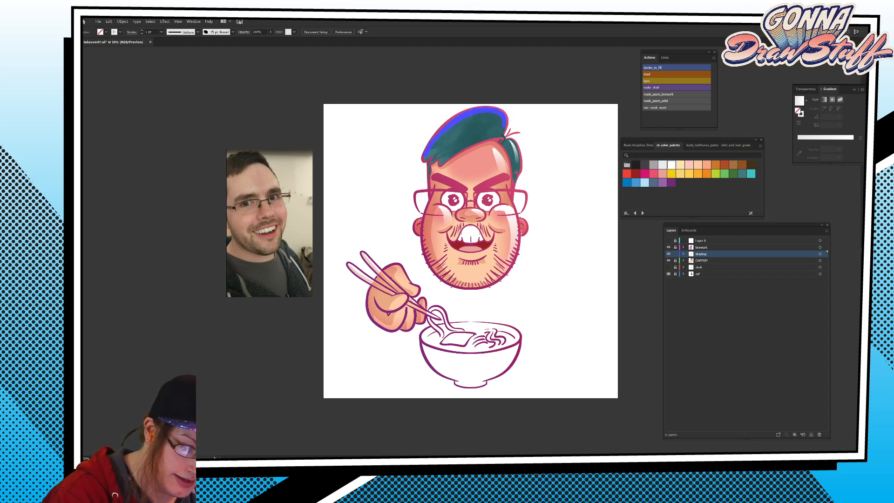
left_click_drag(423, 158, 423, 160)
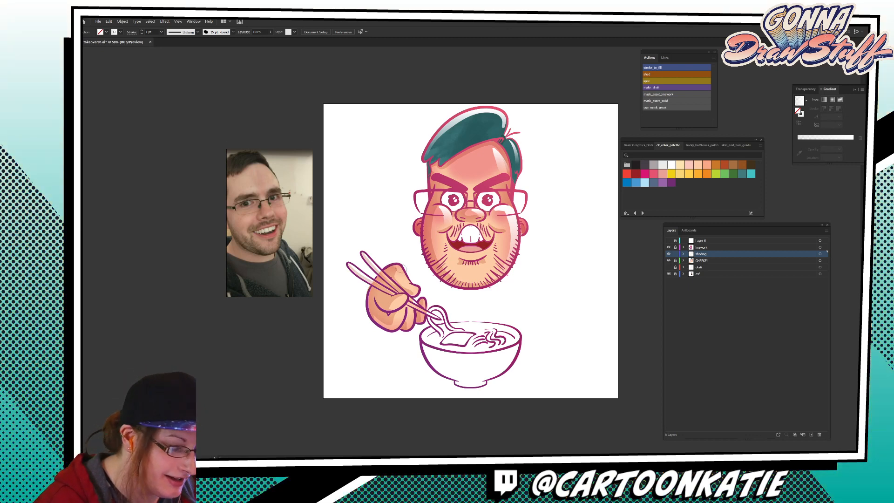
Add white gradient highlights to the thumb and fingers, and touch up the cheek highlight.
left_click_drag(398, 265, 407, 279)
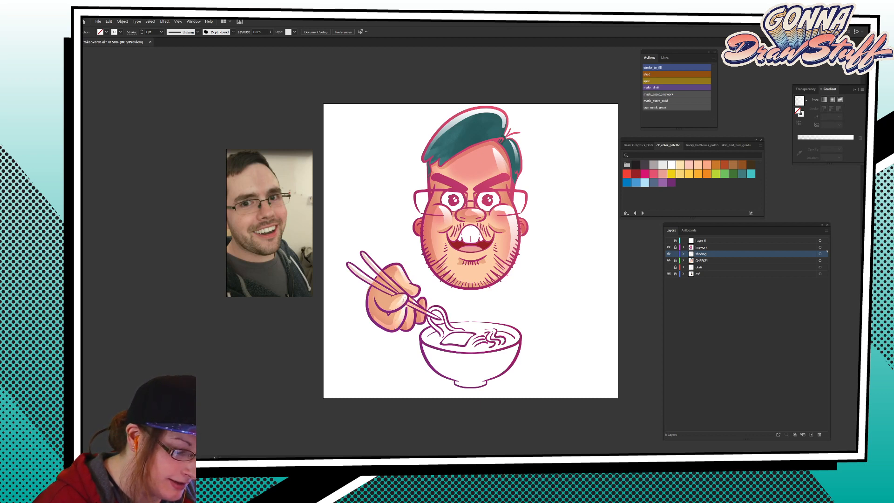
left_click_drag(409, 327, 414, 310)
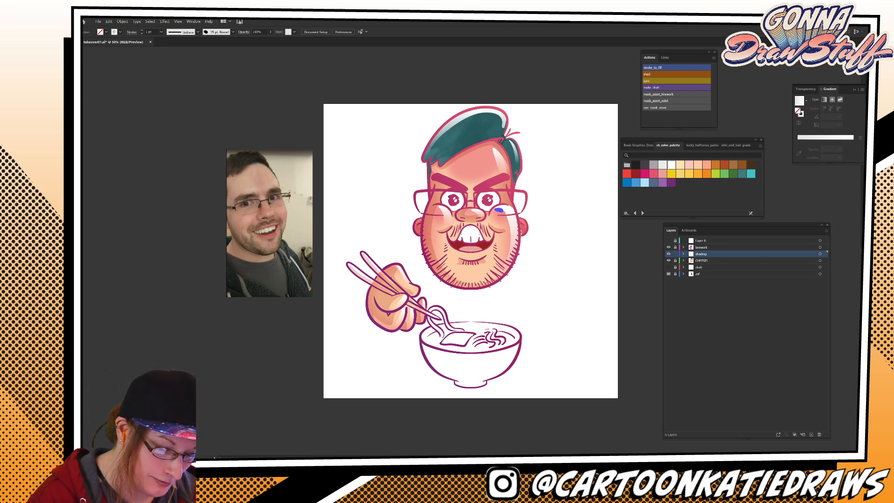
left_click_drag(507, 216, 509, 217)
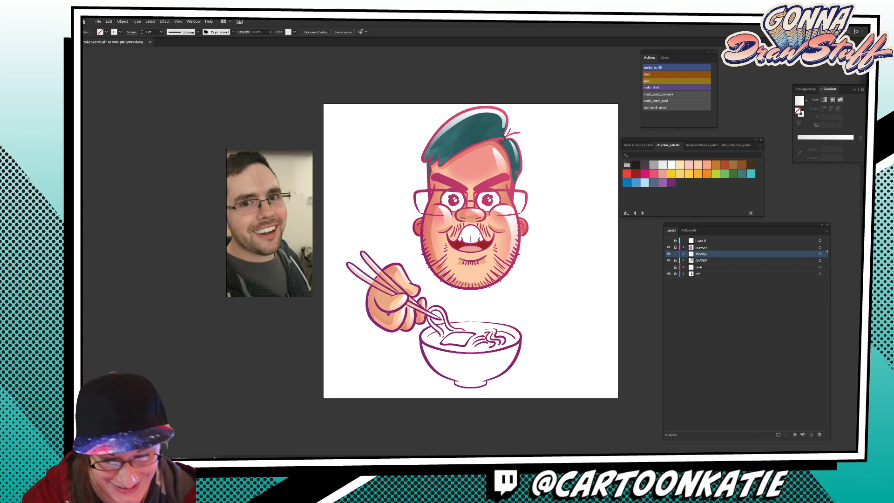
Select all the highlights, set their blending mode to Overlay, lower their opacity slightly, and deselect them.
key("ctrl+a")
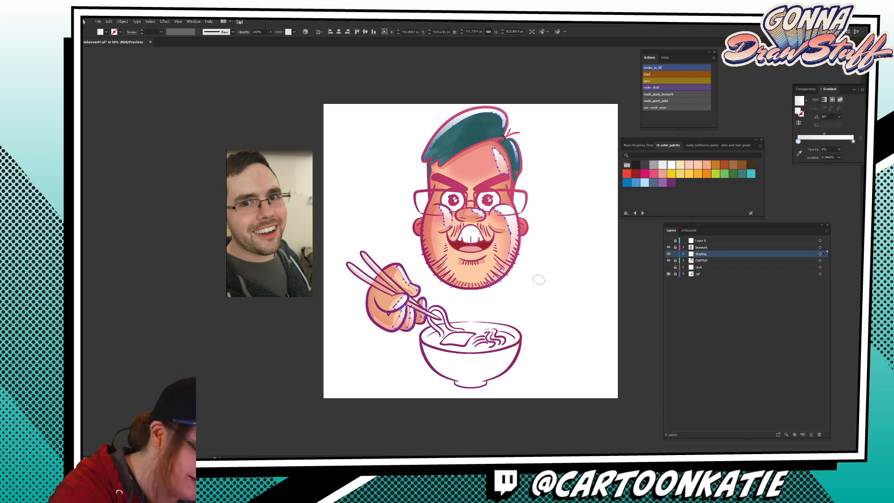
left_click(244, 32)
left_click(192, 42)
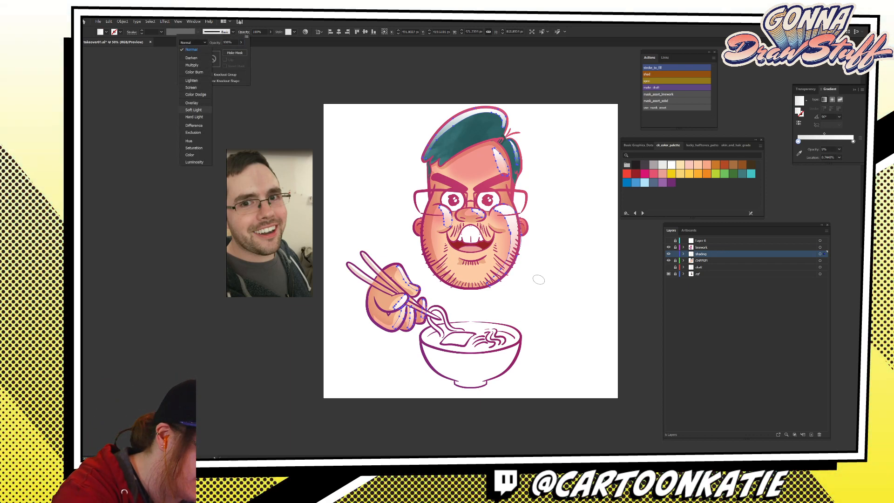
left_click(191, 103)
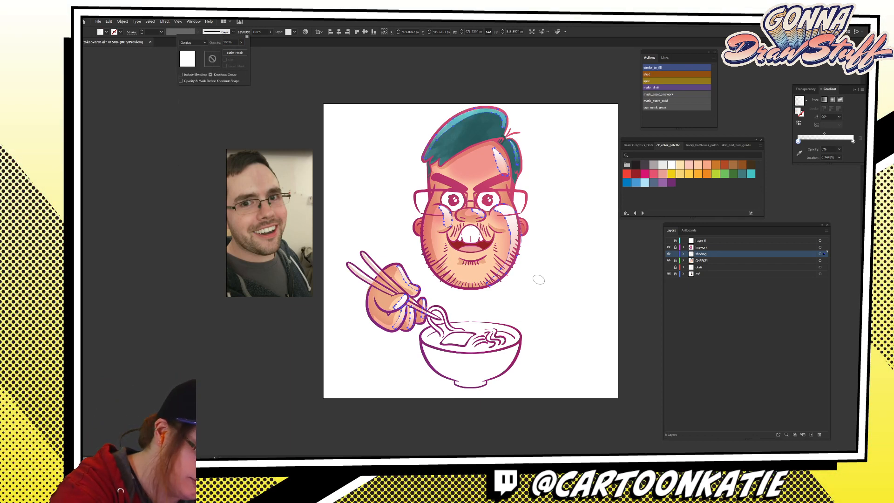
left_click(241, 42)
left_click_drag(240, 50, 238, 49)
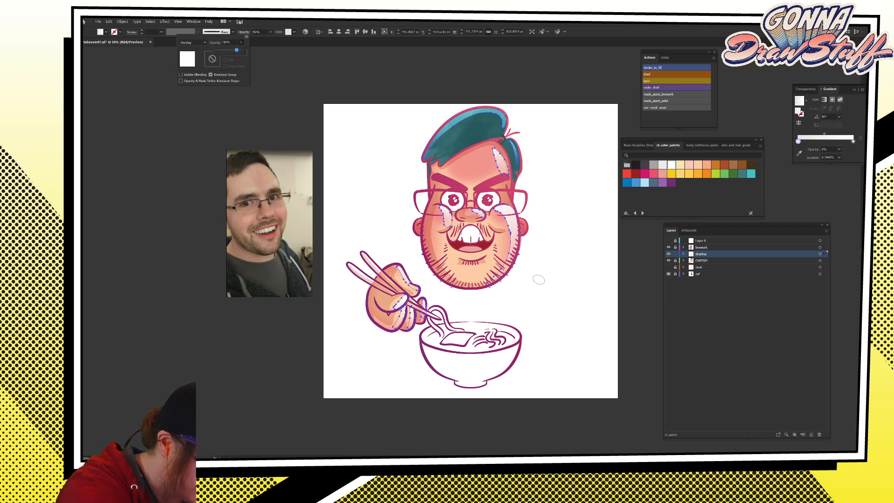
key("Return")
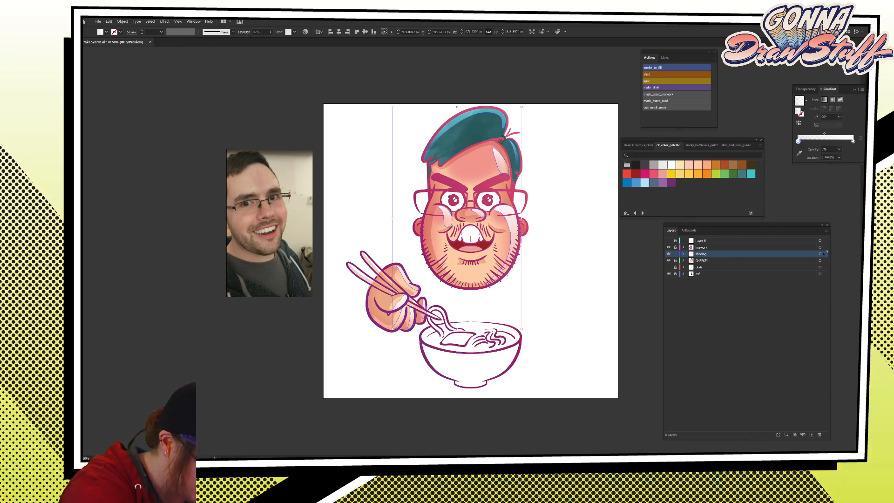
key("ctrl+shift+a")
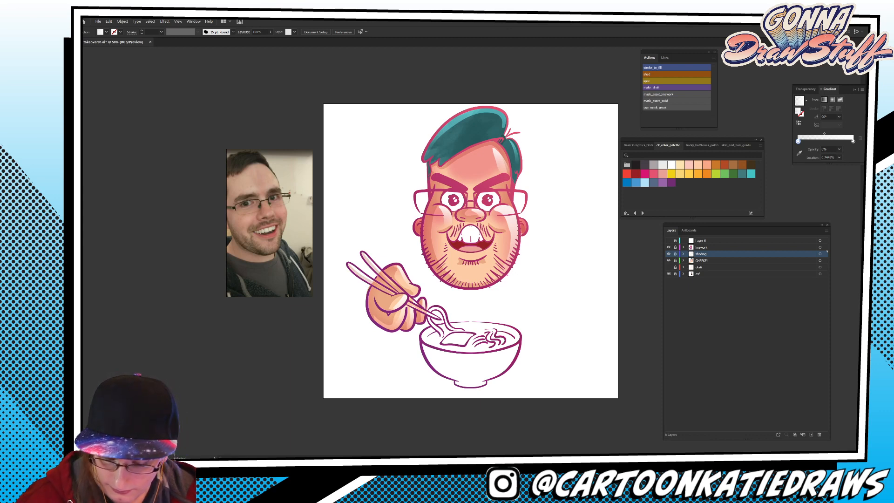
Draw a solid white rectangle covering the whole artboard on the topmost layer and centre it on the artboard.
left_click(727, 241)
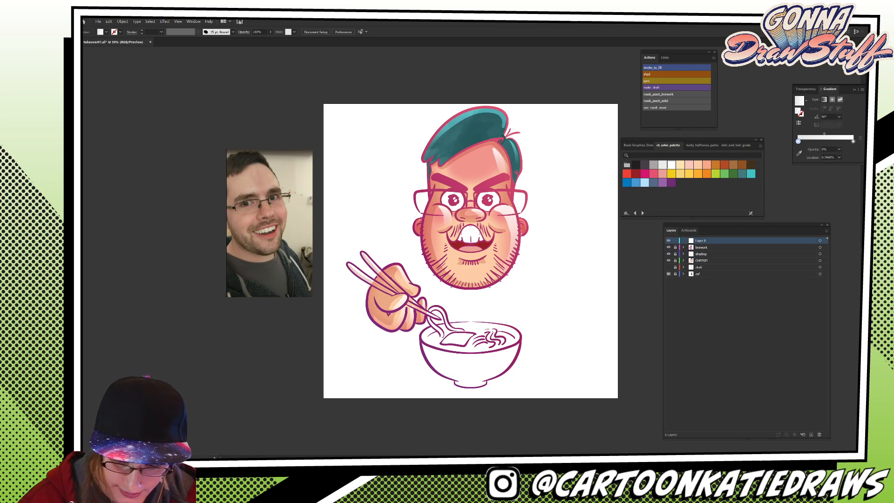
double_click(701, 241)
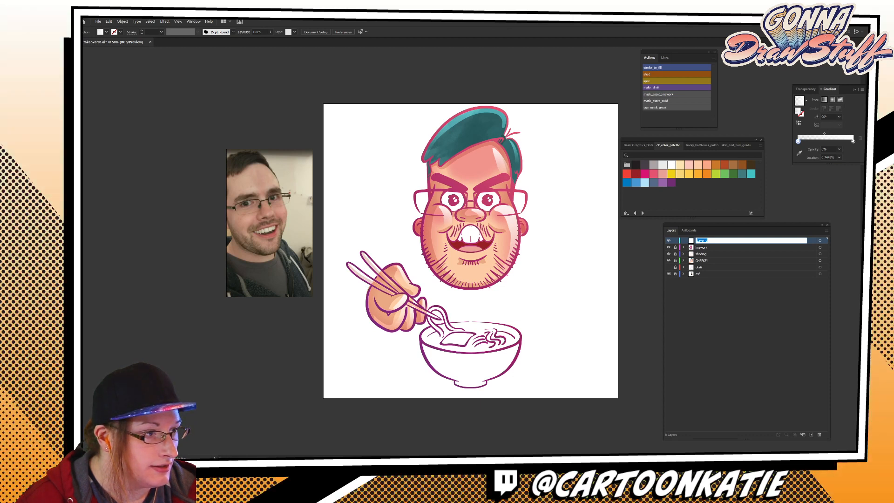
key("Return")
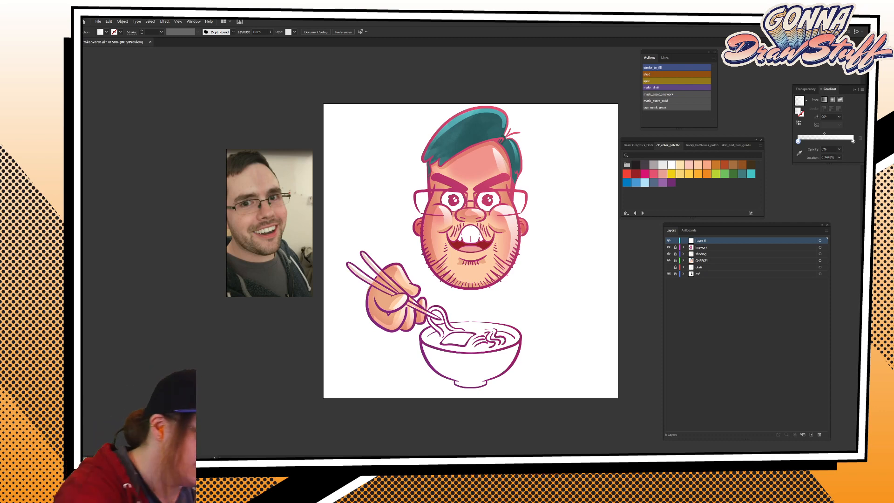
left_click_drag(321, 98, 620, 402)
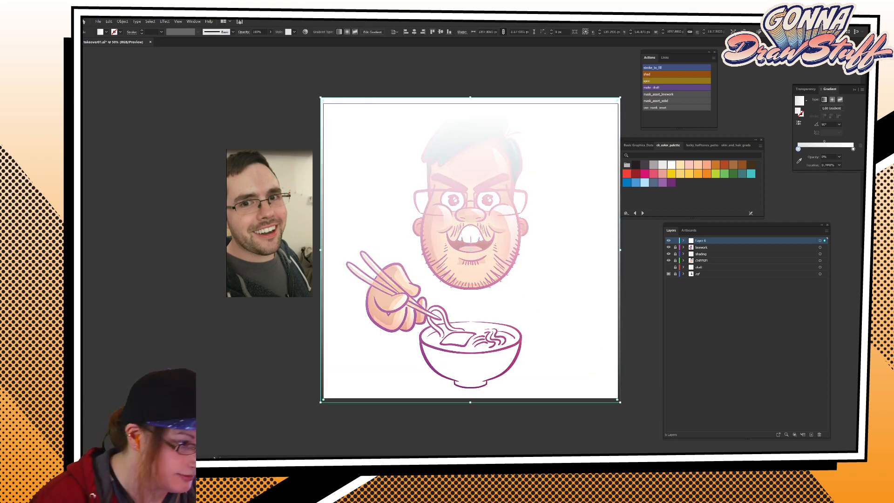
left_click(106, 32)
left_click(81, 43)
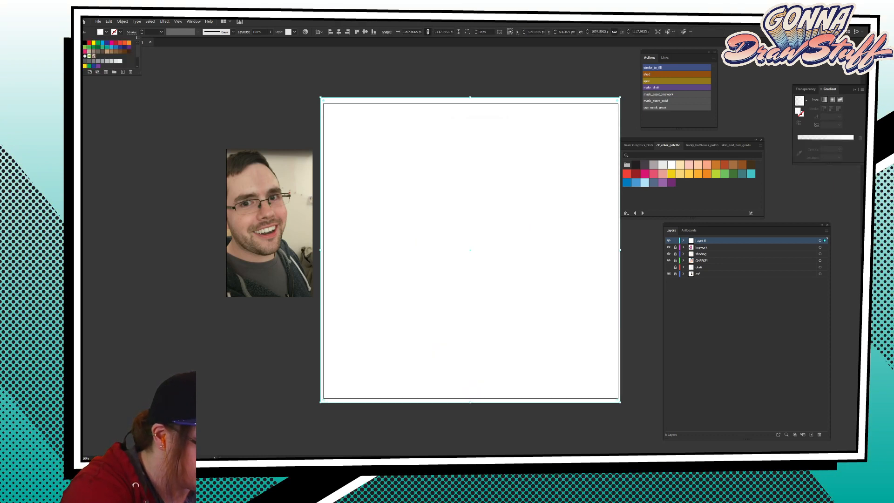
key("Escape")
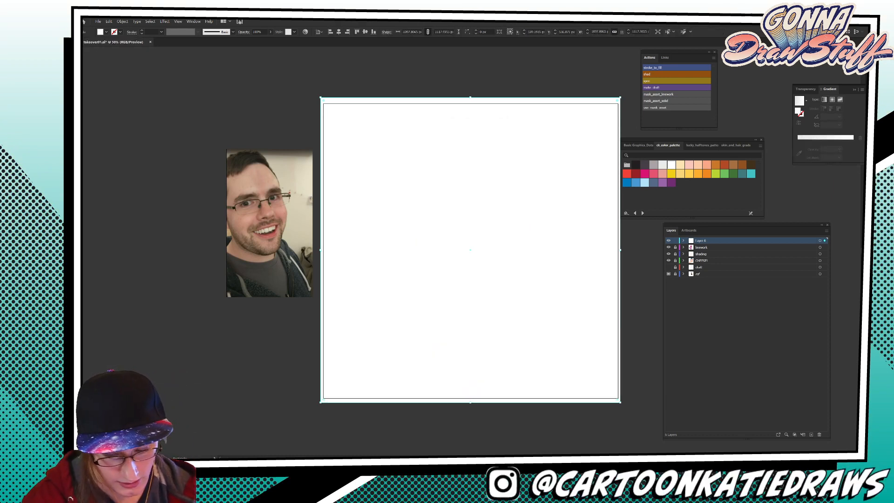
left_click(338, 31)
left_click(365, 31)
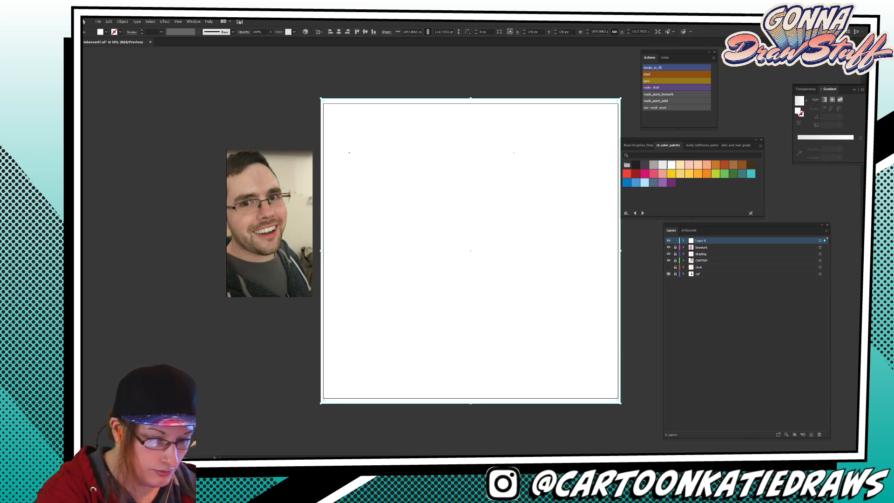
Give the white rectangle an inverted opacity mask and open the mask for editing.
left_click(806, 89)
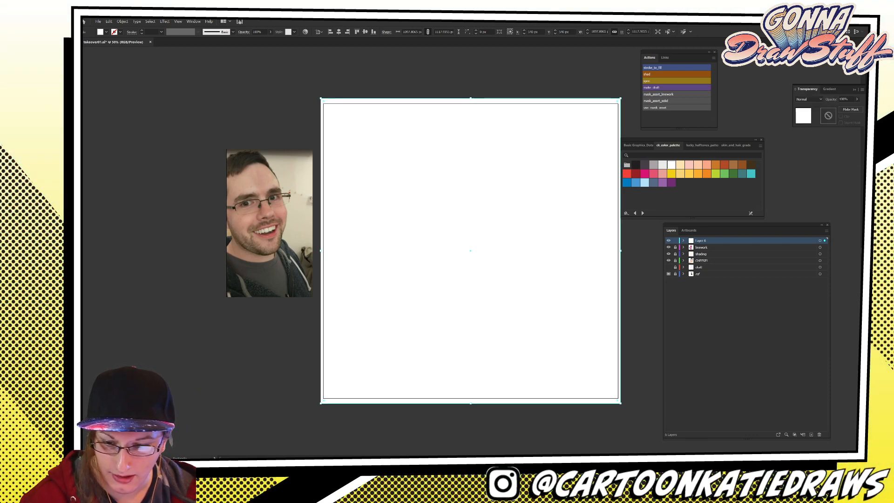
left_click(851, 110)
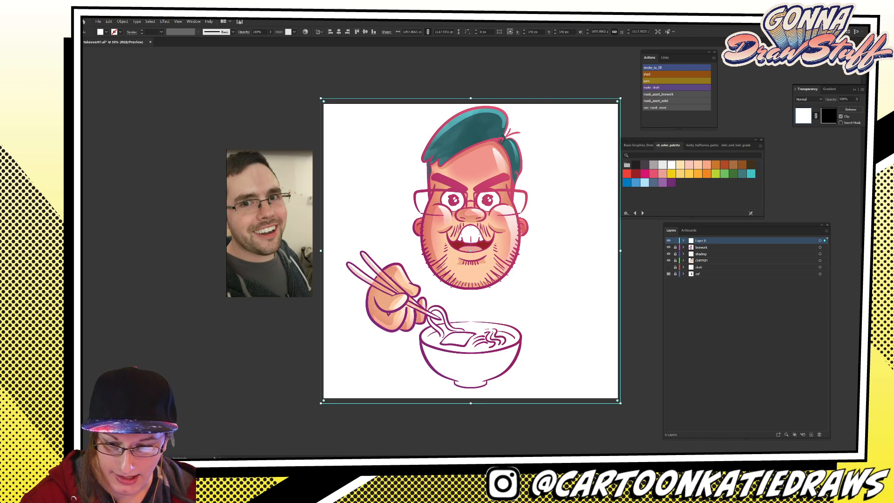
left_click(841, 123)
left_click(829, 116)
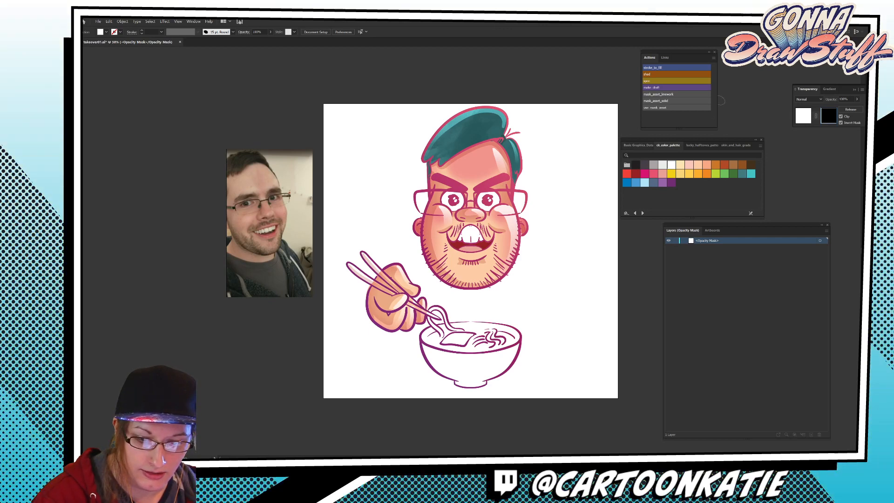
Choose a dot swatch from the halftone pattern library and try a dotted stroke along the cheek and jaw edge.
left_click(638, 145)
left_click(701, 145)
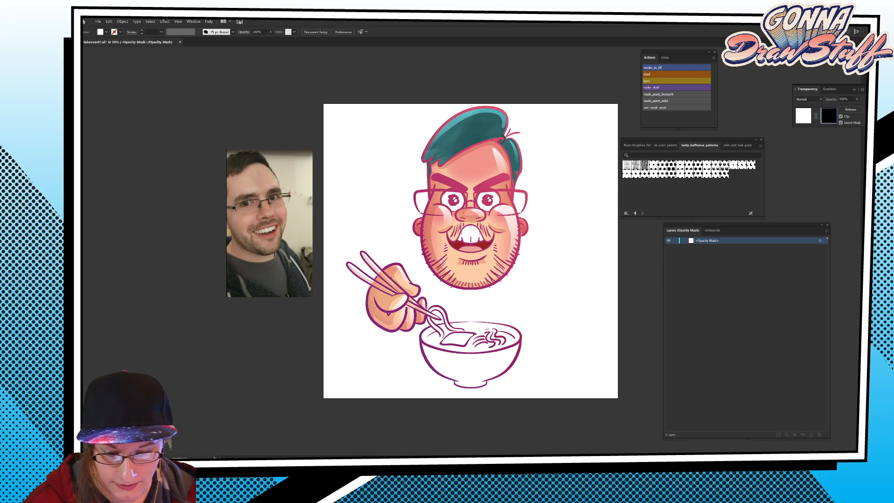
left_click(635, 174)
left_click_drag(509, 276, 521, 219)
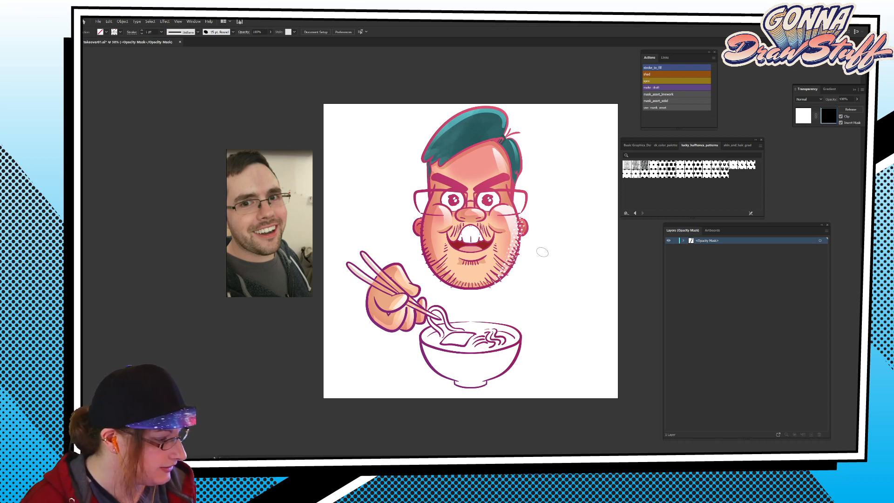
key("ctrl+z")
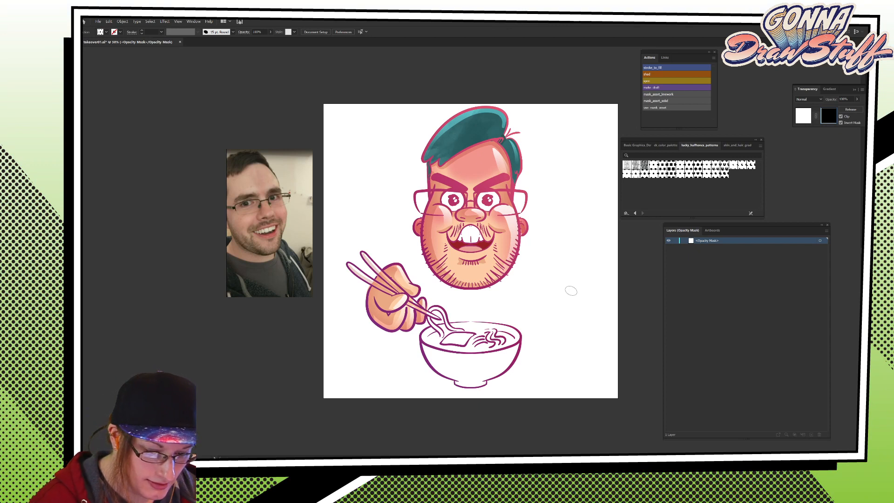
Paint halftone dot highlights in the mask along the forehead, hair, side of the face and fingers, varying the dot swatch.
left_click_drag(497, 147, 505, 177)
key("ctrl+z")
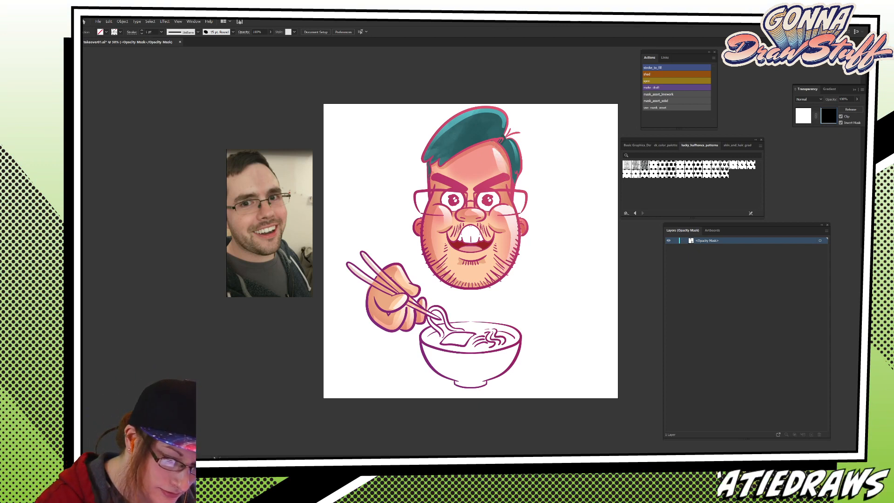
key("ctrl+shift+z")
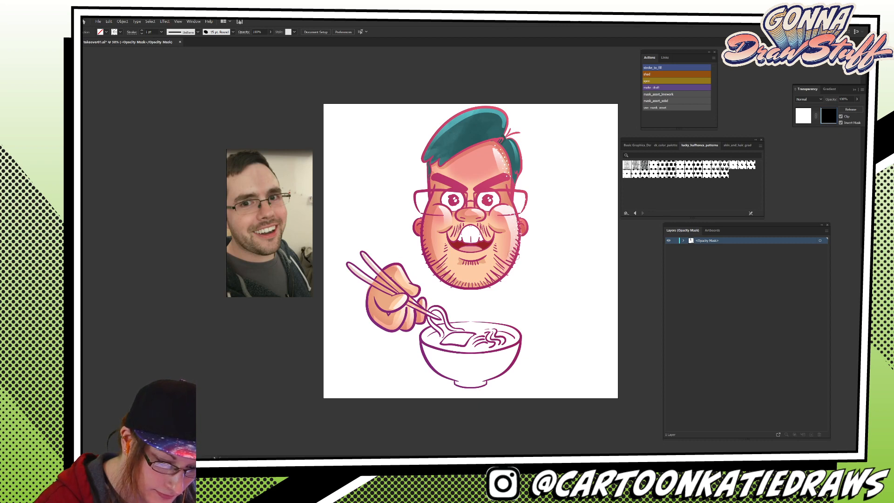
mouse_move(424, 159)
left_mouse_down()
mouse_move(473, 109)
mouse_move(508, 112)
left_mouse_up()
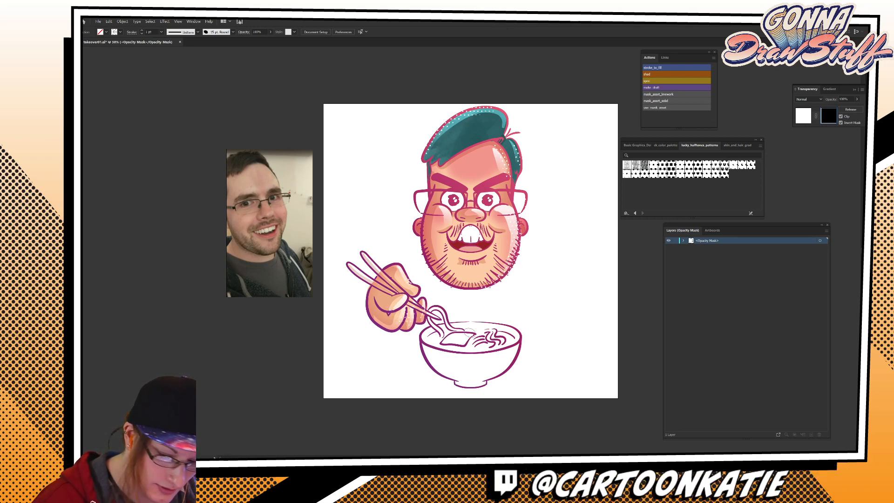
left_click_drag(514, 217, 517, 238)
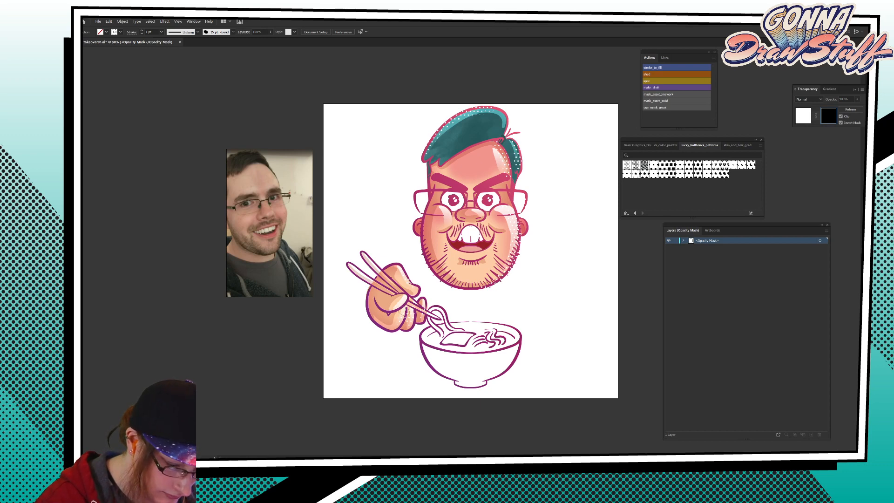
left_click(638, 174)
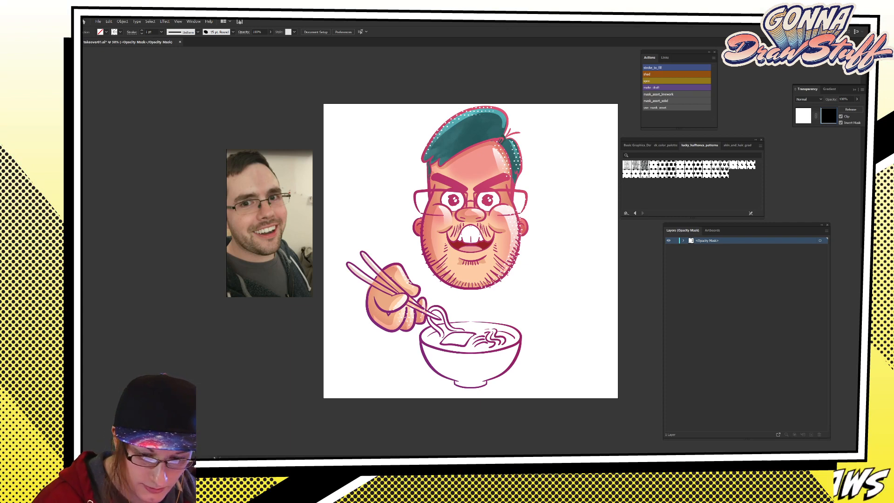
left_click(644, 174)
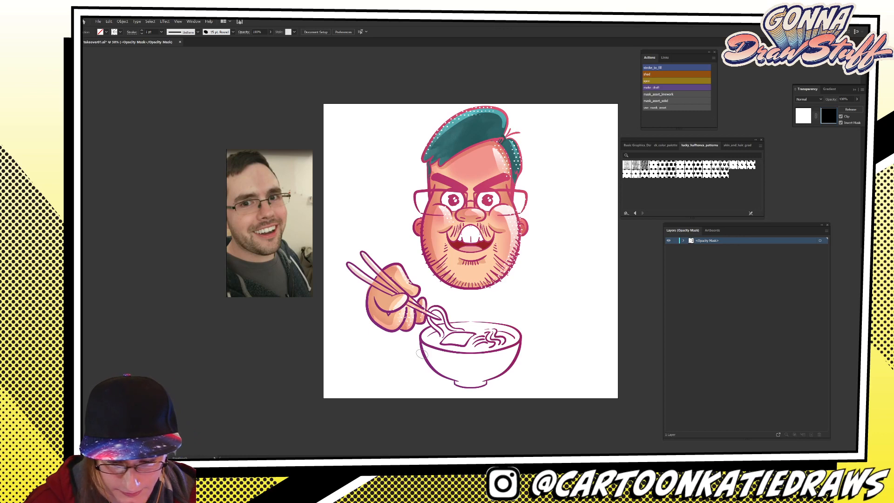
Leave the opacity mask, deselect the rectangle, and lock the halftone layer.
left_click(803, 116)
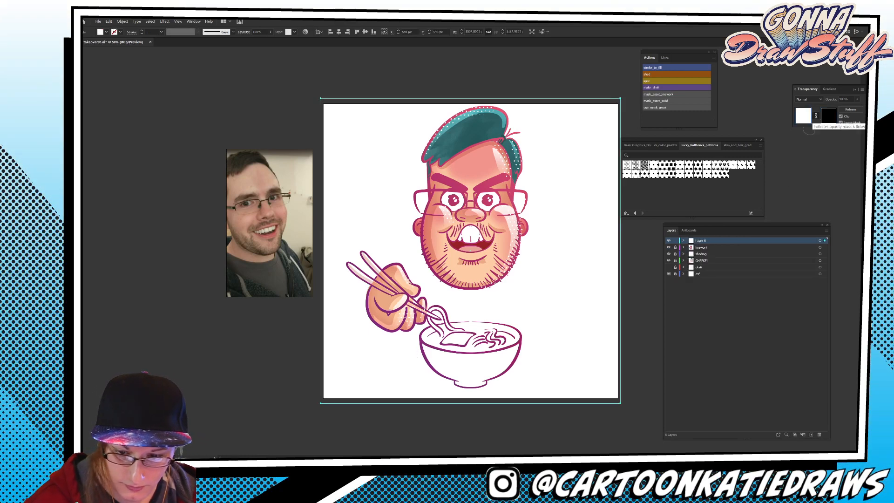
key("ctrl+shift+a")
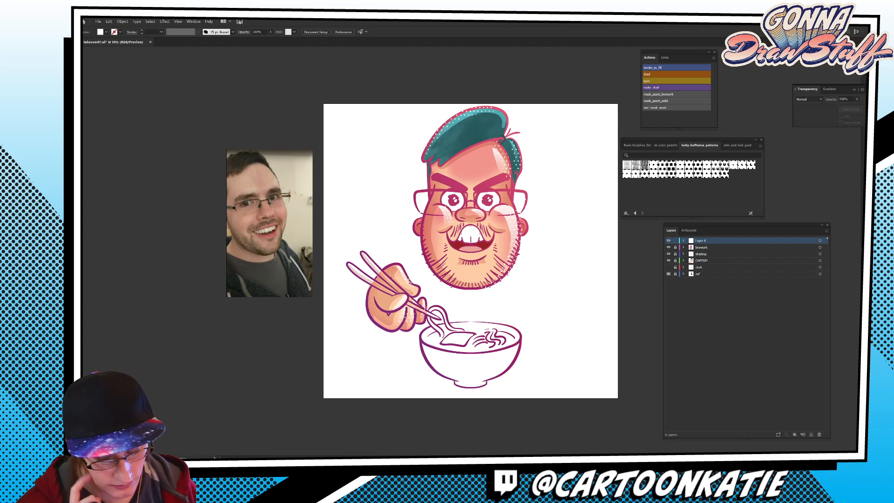
left_click(675, 241)
Add a new layer directly above the draft layer and draw a background rectangle on it, centred on and covering the artboard.
left_click(698, 267)
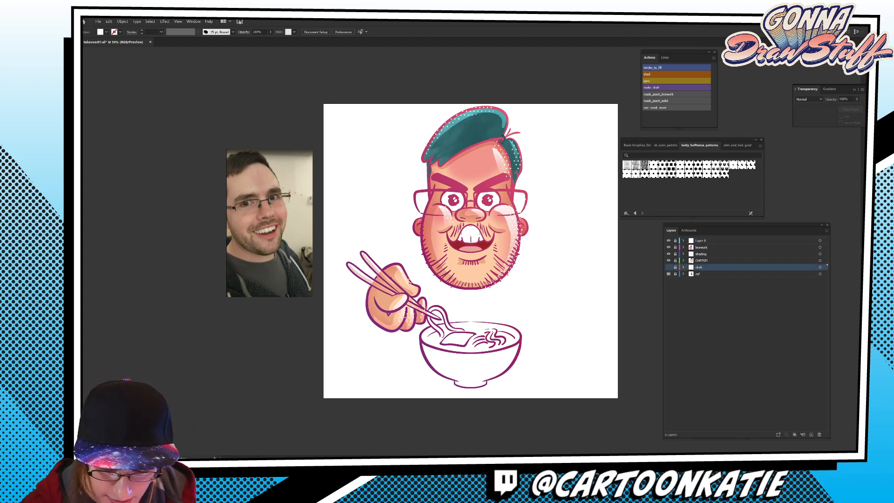
left_click(698, 274)
left_click(699, 268)
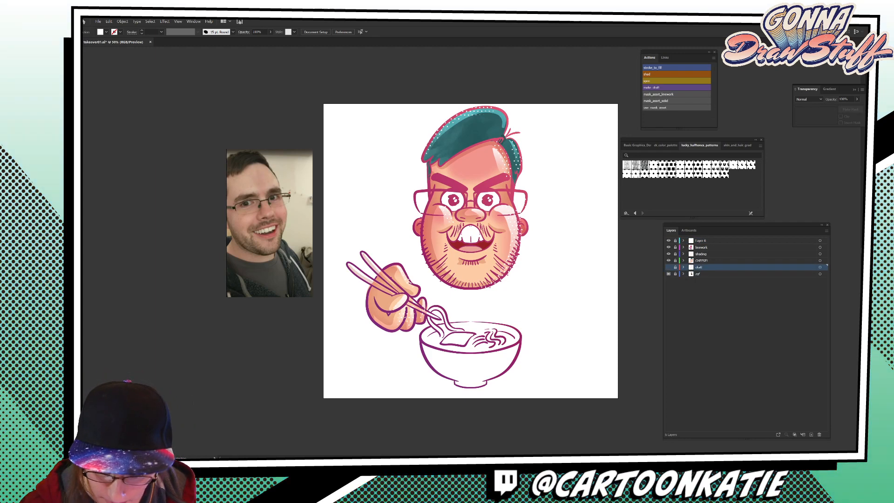
left_click(811, 435)
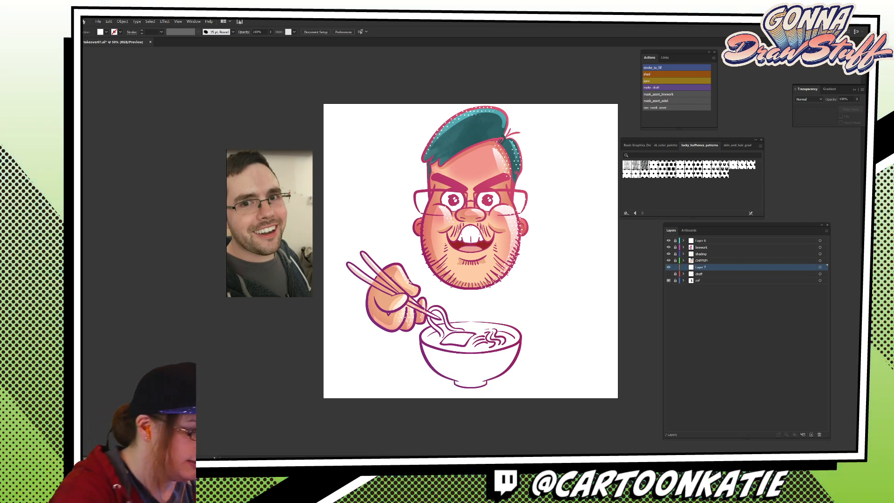
left_click_drag(320, 101, 624, 407)
left_click(339, 32)
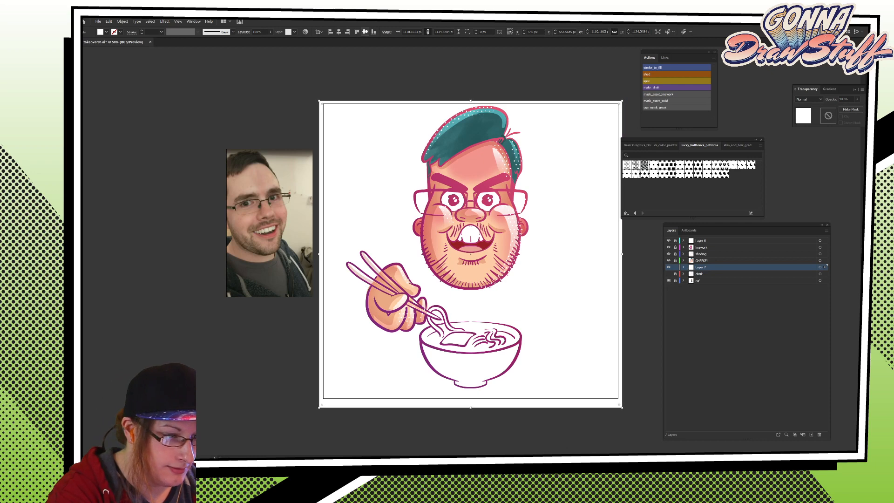
left_click(365, 31)
key("v")
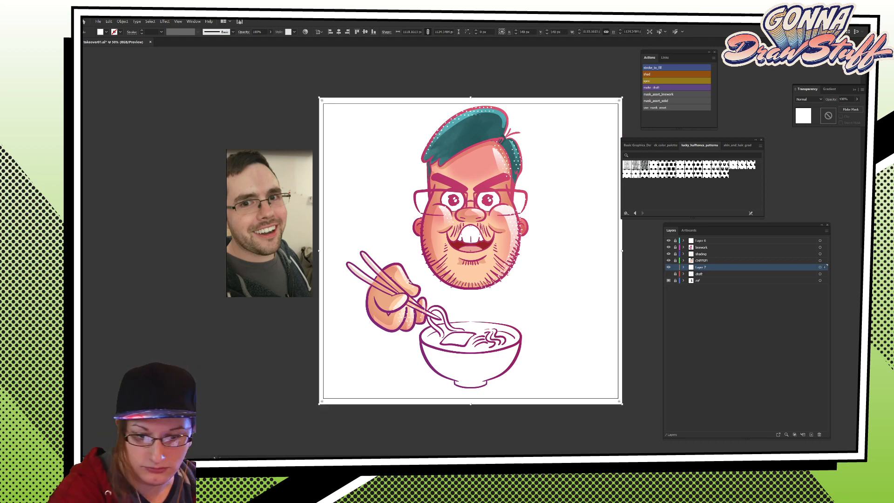
Compare yellow and orange palette swatches on the background rectangle and fill it with the light golden yellow.
left_click(665, 145)
left_click(671, 174)
left_click(680, 174)
left_click(698, 173)
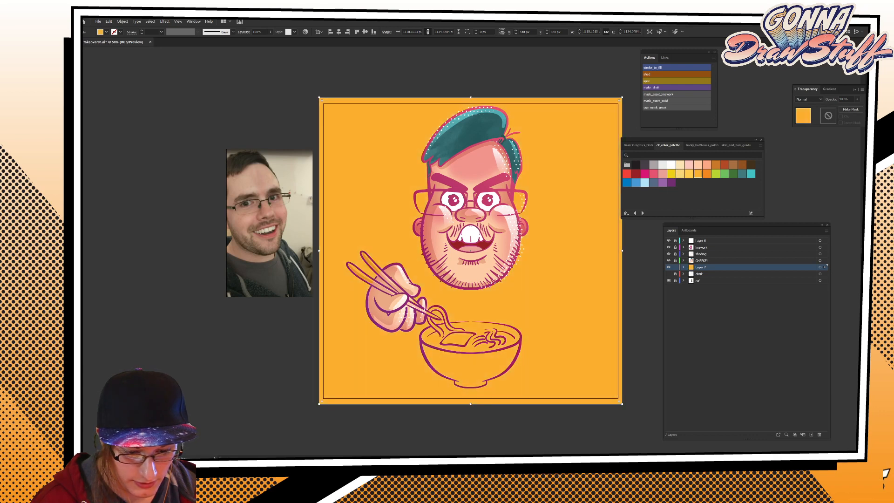
left_click(707, 174)
left_click(698, 174)
left_click(689, 174)
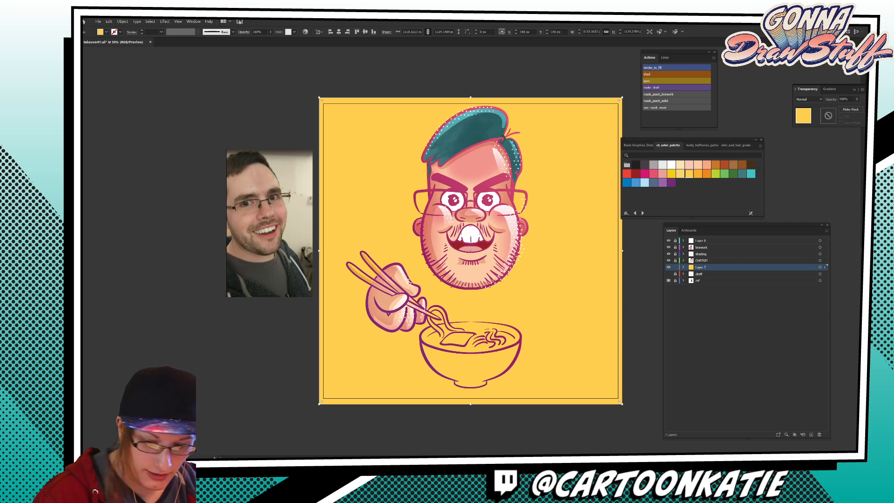
Set an orange duplicate of the background rectangle to Multiply and give it an inverted opacity mask, opened for editing.
left_click(698, 173)
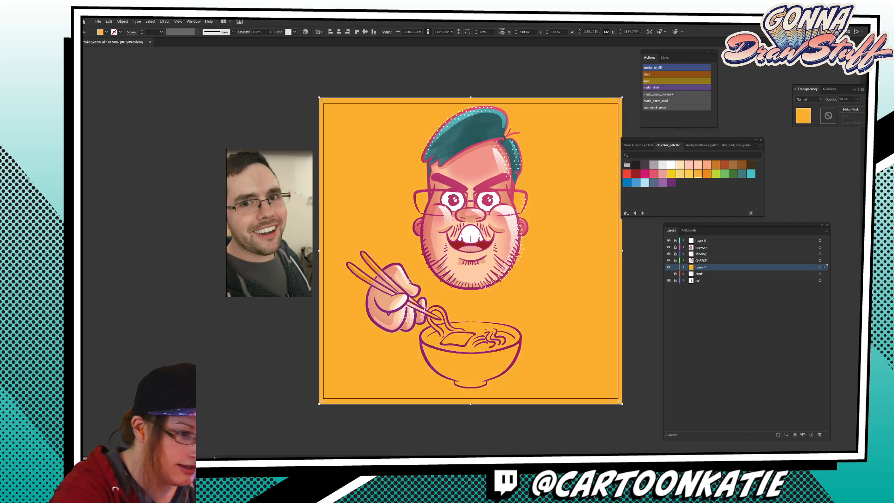
left_click(244, 31)
left_click(193, 43)
left_click(195, 64)
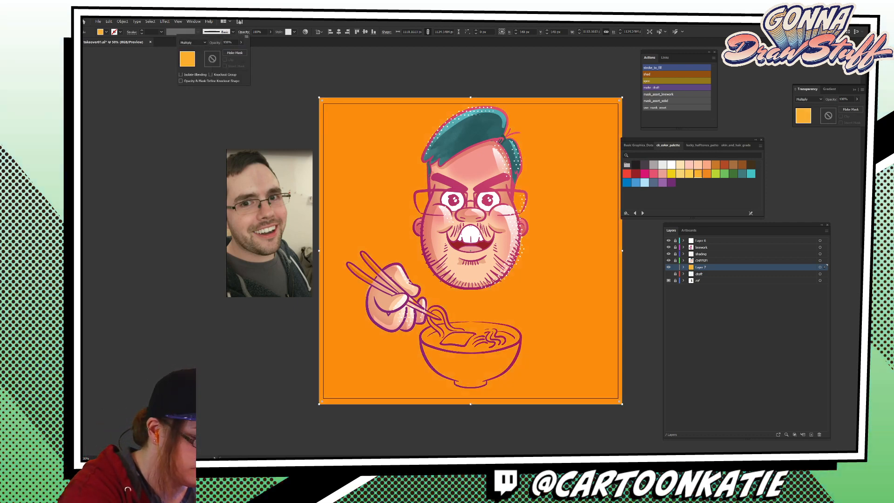
left_click(235, 53)
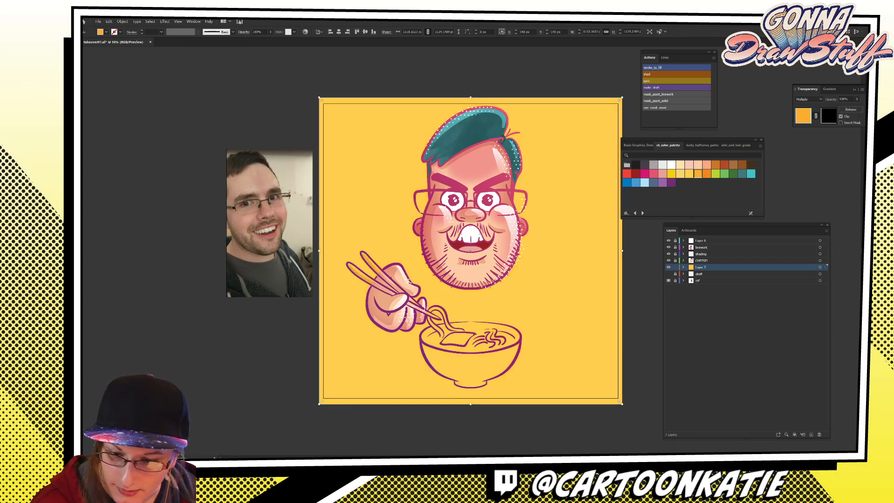
left_click(828, 115)
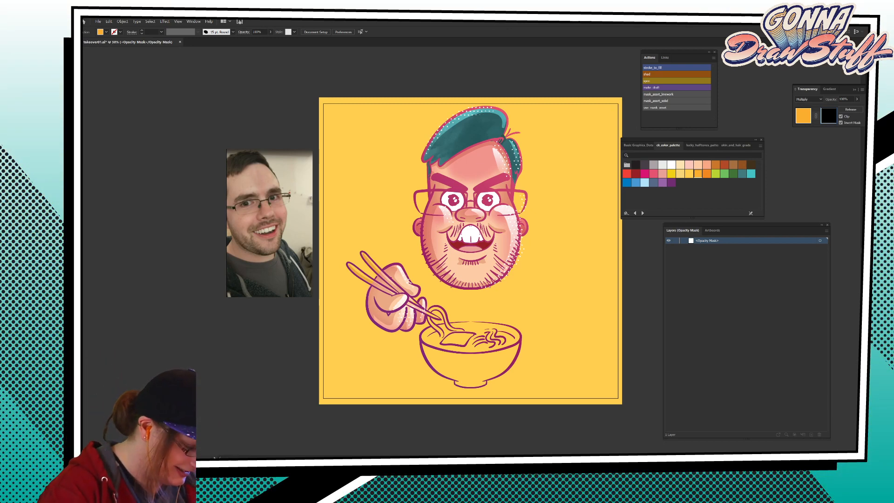
Open inkstamp_textures.ai from the Ink Stamp Textures folder and fit all its artwork in view.
key("alt+Tab")
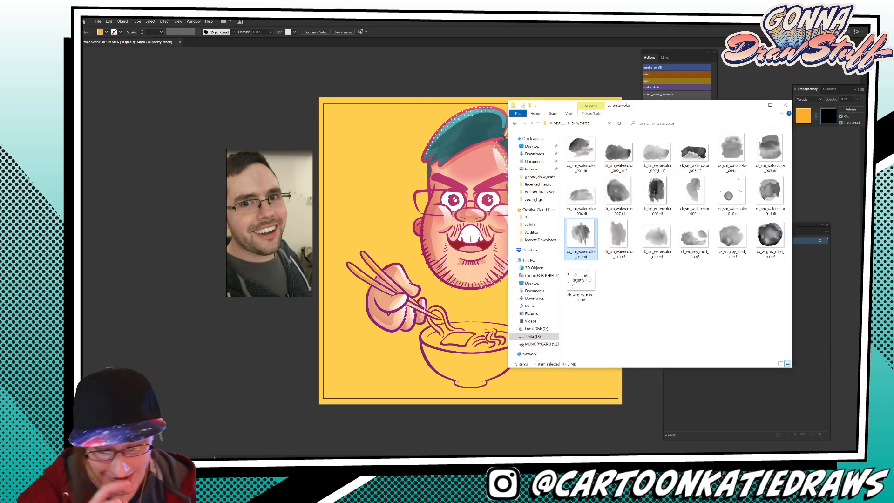
left_click(539, 124)
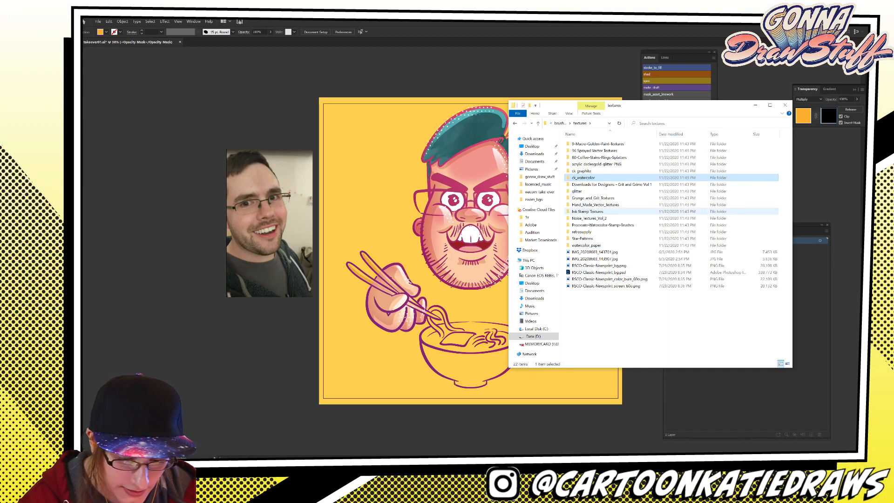
double_click(591, 211)
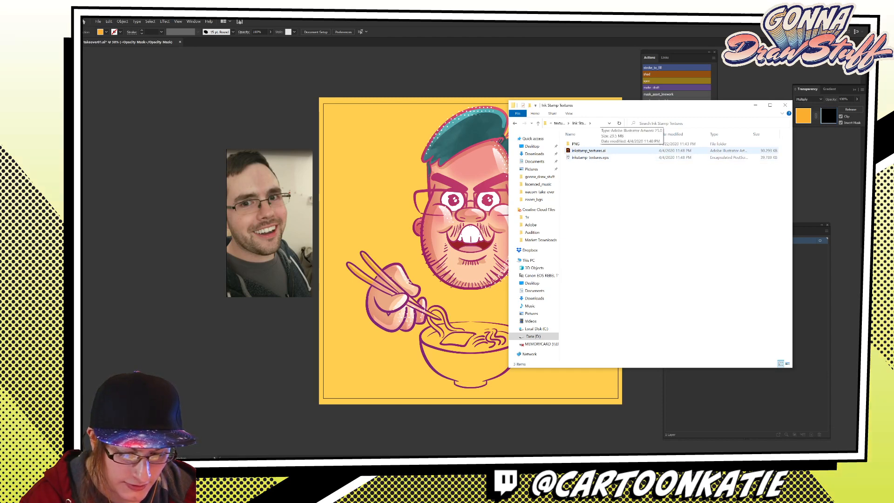
double_click(589, 150)
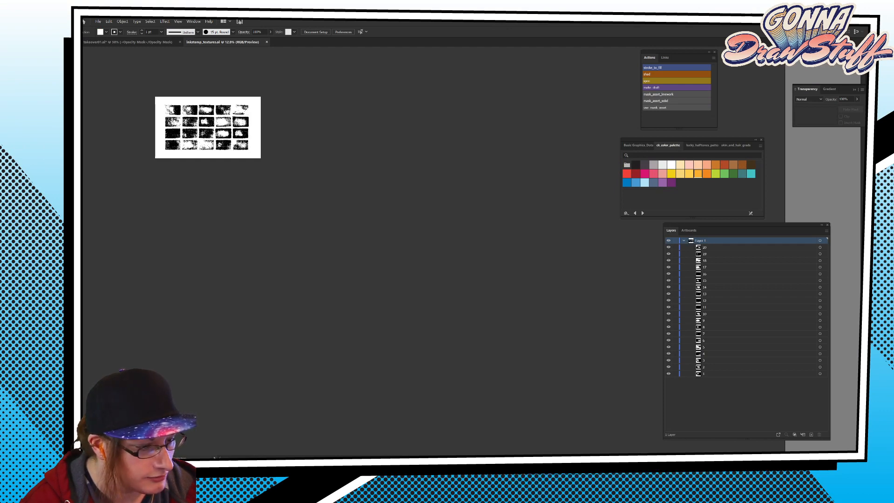
left_click(178, 21)
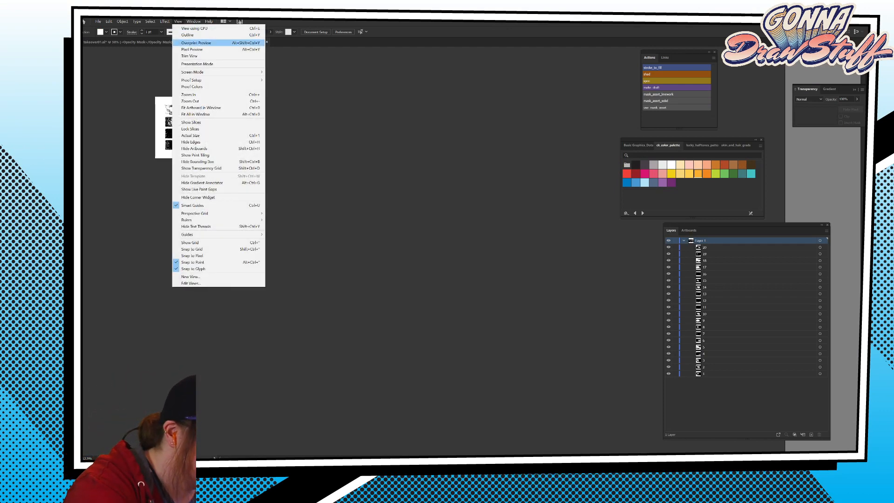
left_click(189, 95)
left_click(178, 21)
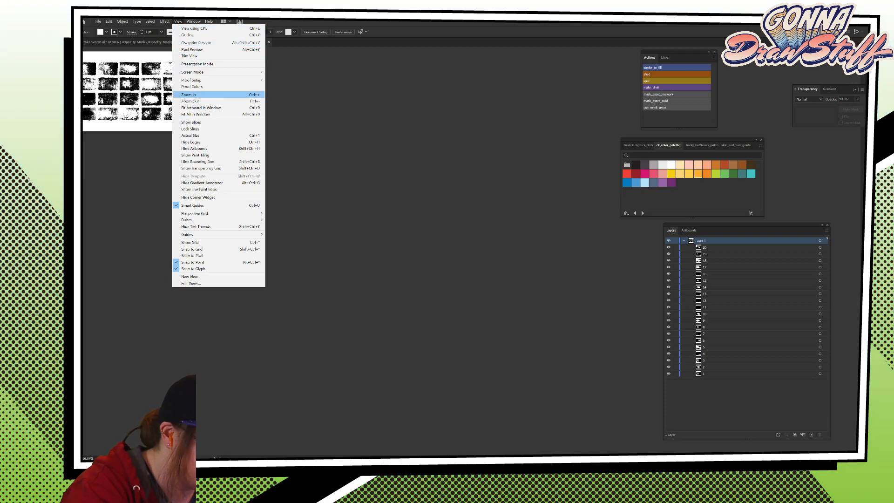
left_click(196, 114)
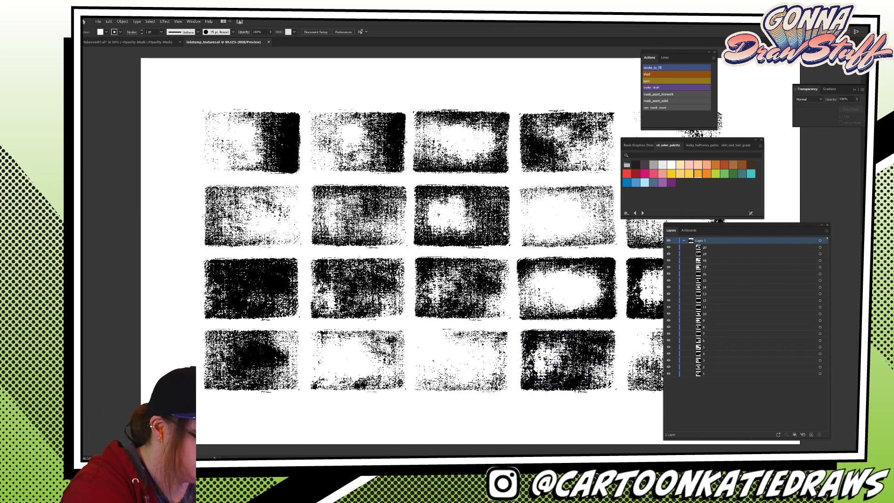
Try the sparse ink stamp from the third column of the last row in the opacity mask, rotated and stretched over the artboard, and delete it.
left_click(501, 383)
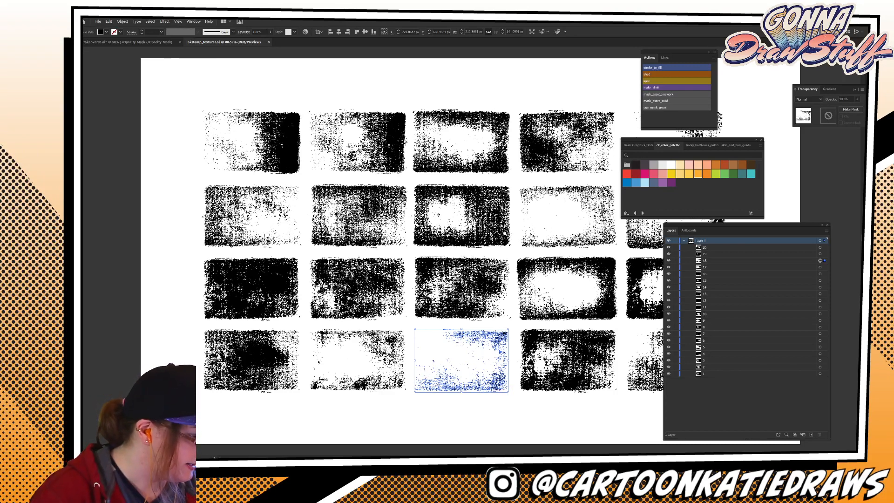
key("ctrl+Tab")
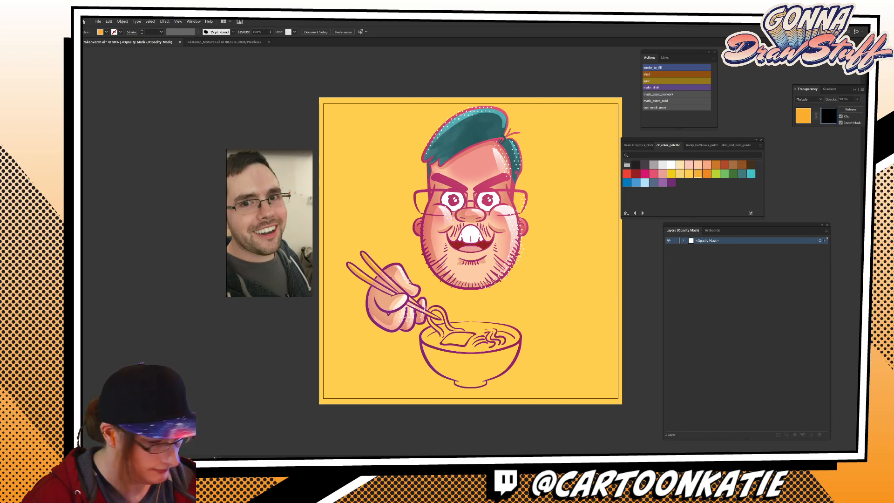
key("ctrl+v")
left_click_drag(500, 272, 581, 263)
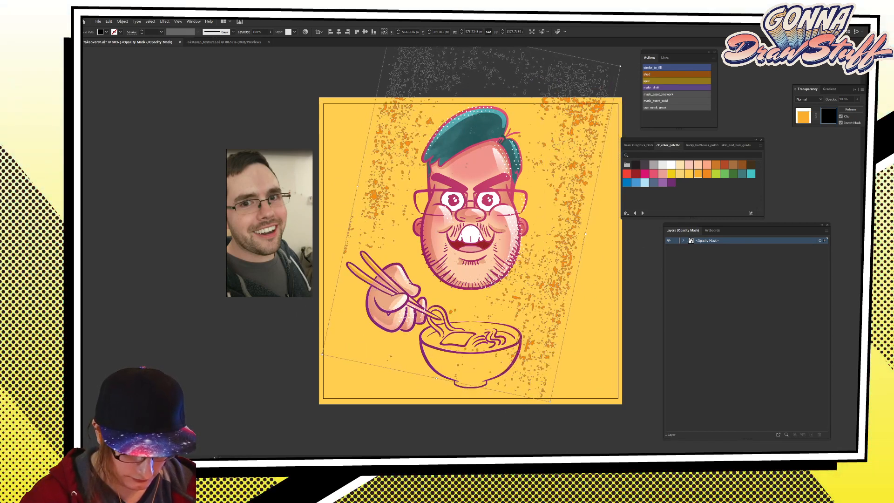
left_click_drag(554, 404, 618, 423)
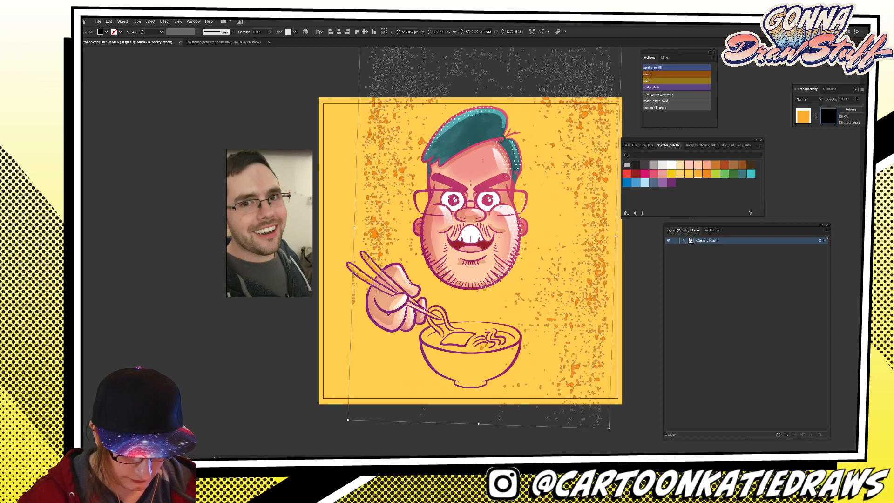
left_click_drag(600, 360, 569, 383)
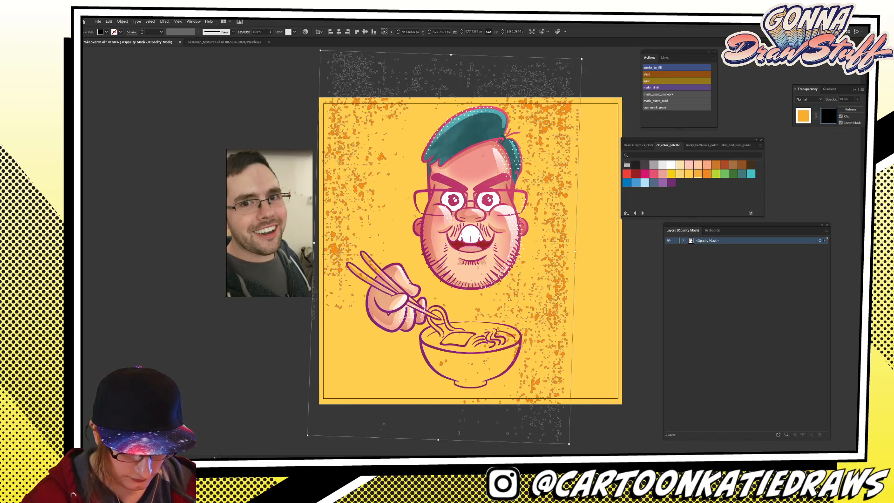
left_click_drag(575, 252, 643, 254)
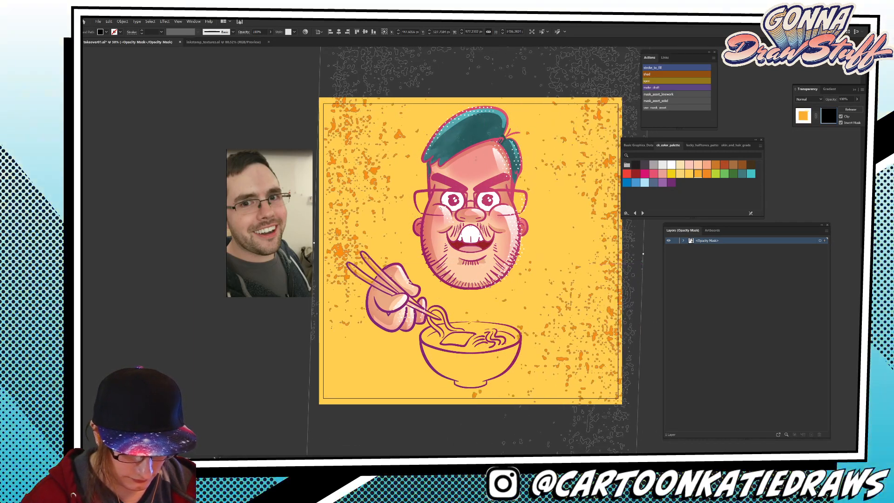
left_click_drag(630, 313, 624, 311)
left_click_drag(622, 358, 622, 362)
key("Delete")
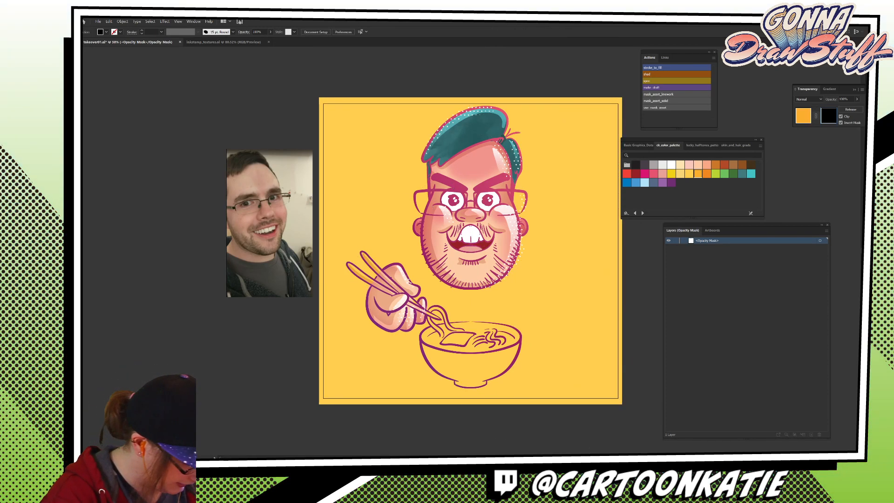
Close the ink stamp textures document and return to the caricature artwork.
mouse_move(216, 464)
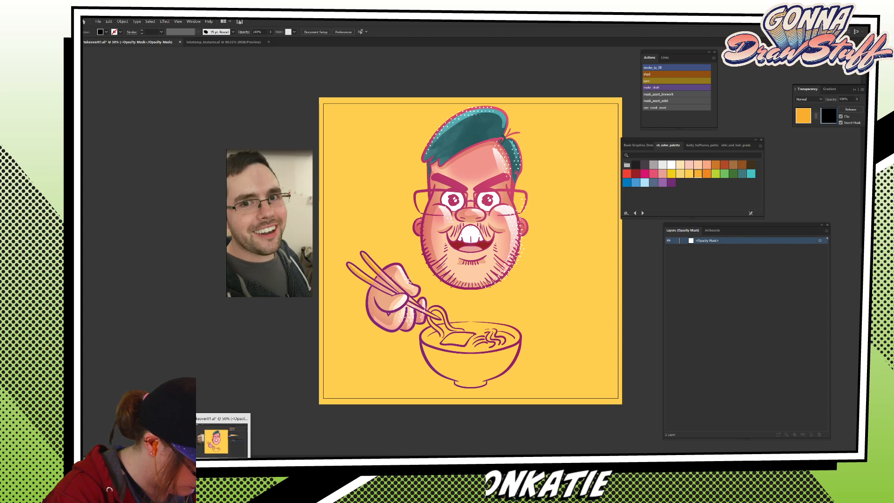
key("ctrl+Tab")
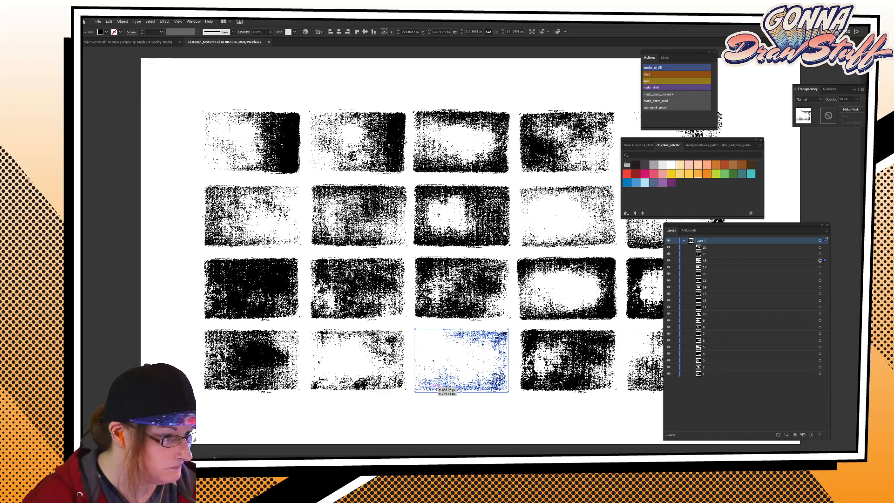
key("ctrl+w")
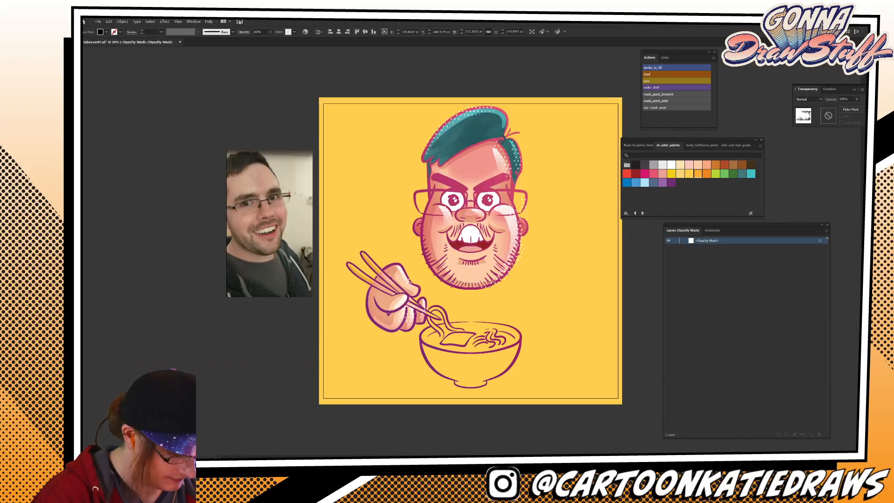
key("Delete")
Look through the JPG paint textures in the Hand_Made_Vector_Textures folder and return to the textures folder.
key("alt+Tab")
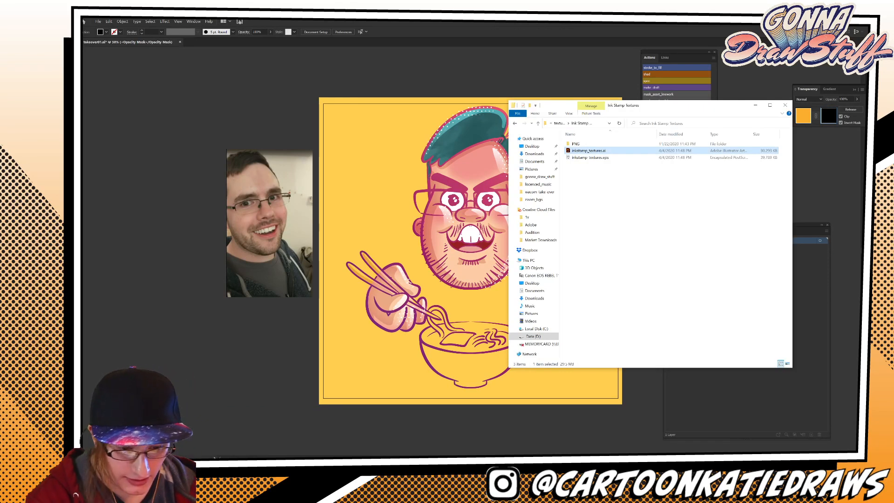
key("BackSpace")
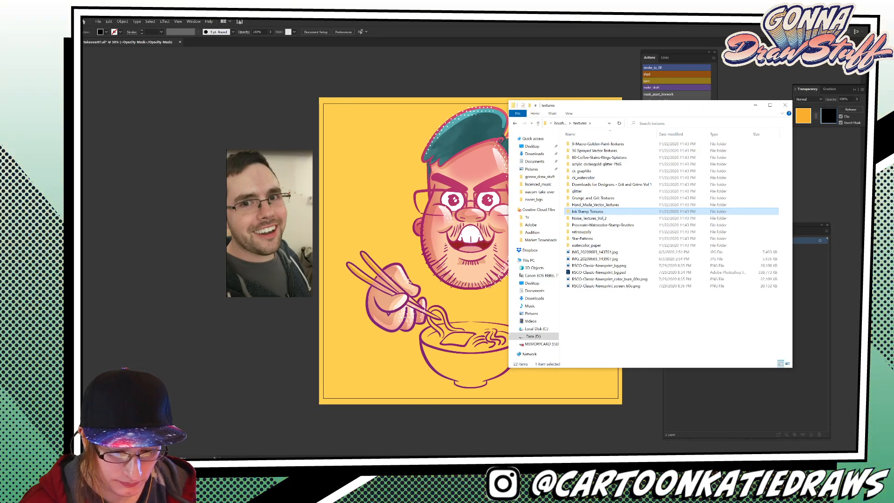
double_click(617, 204)
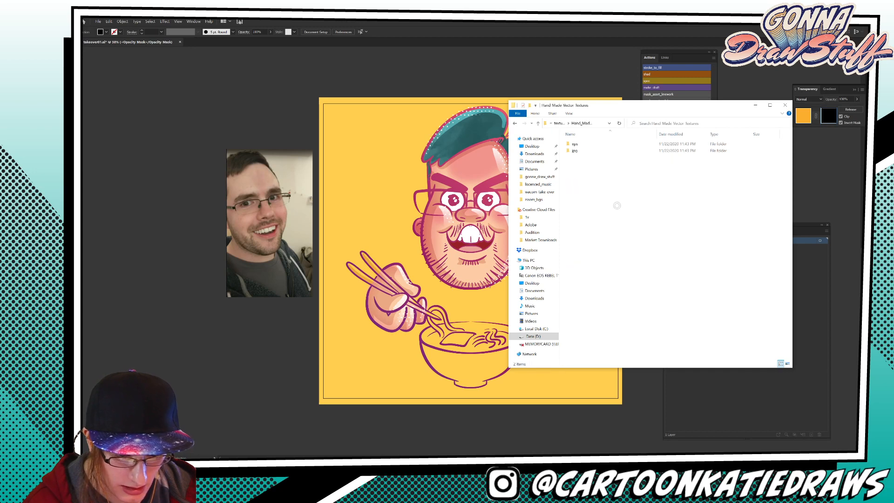
double_click(574, 151)
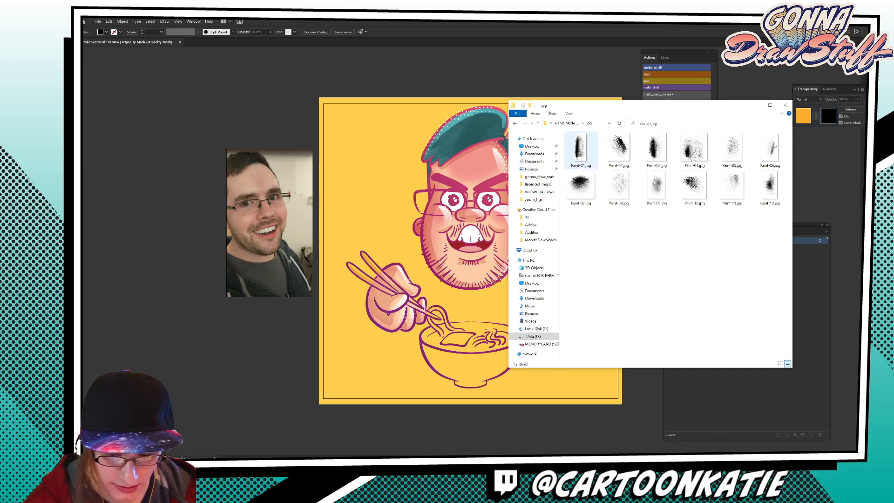
left_click(538, 123)
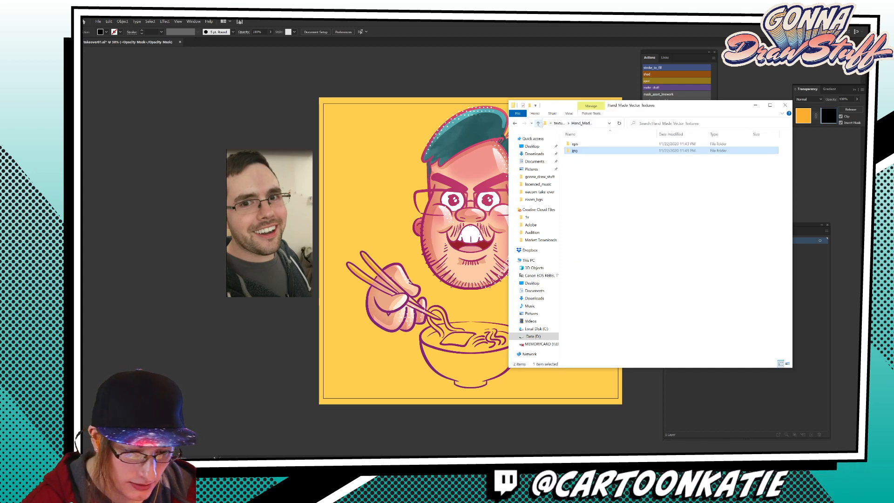
left_click(537, 123)
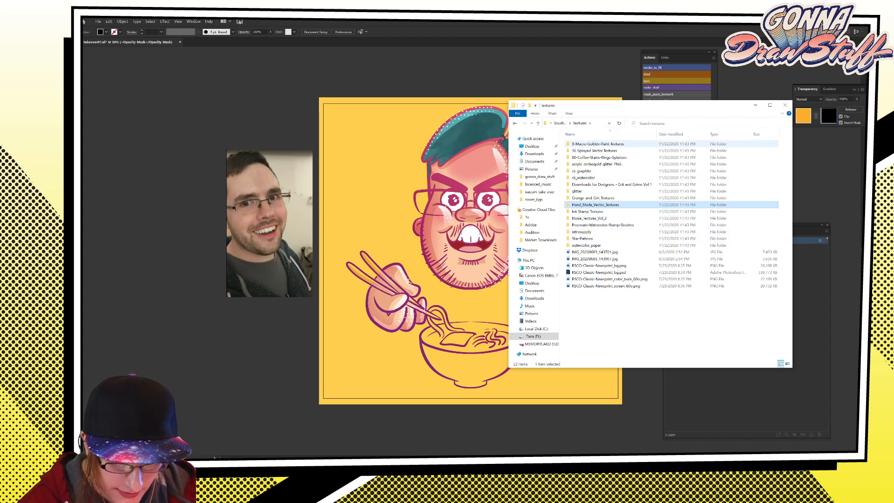
Browse to the EPS, PNG folder of the 36 Sprayed Vector Textures and preview Sprayed_01.png.
double_click(594, 150)
double_click(580, 143)
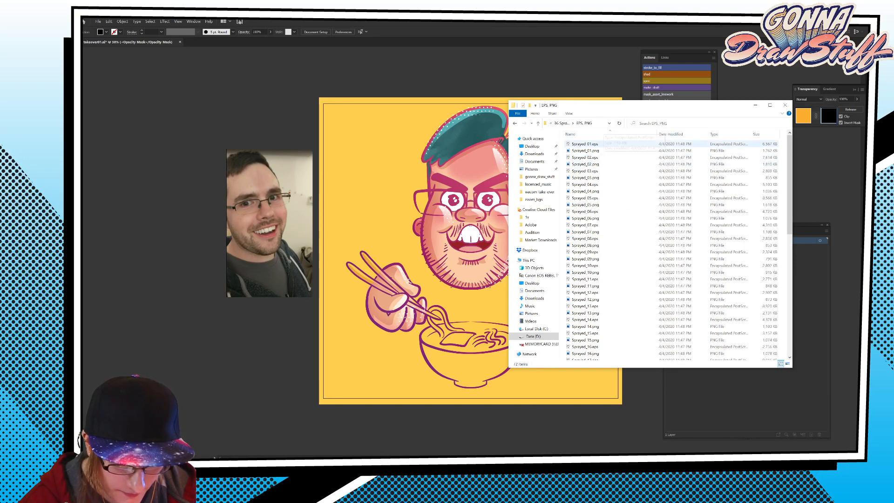
double_click(593, 150)
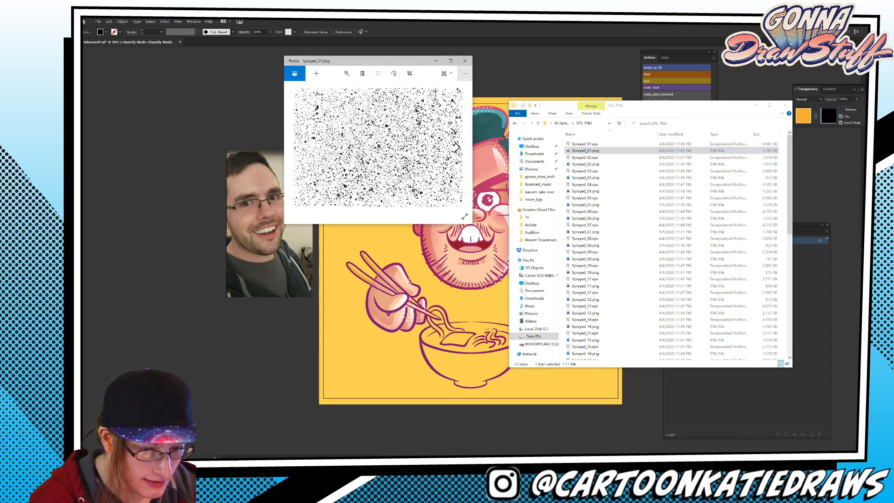
left_click(465, 61)
Place Sprayed_03.png in the orange rectangle's opacity mask, enlarge it to cover the artboard, and leave the mask.
left_click_drag(585, 178, 391, 221)
left_click_drag(370, 334, 438, 338)
key("Delete")
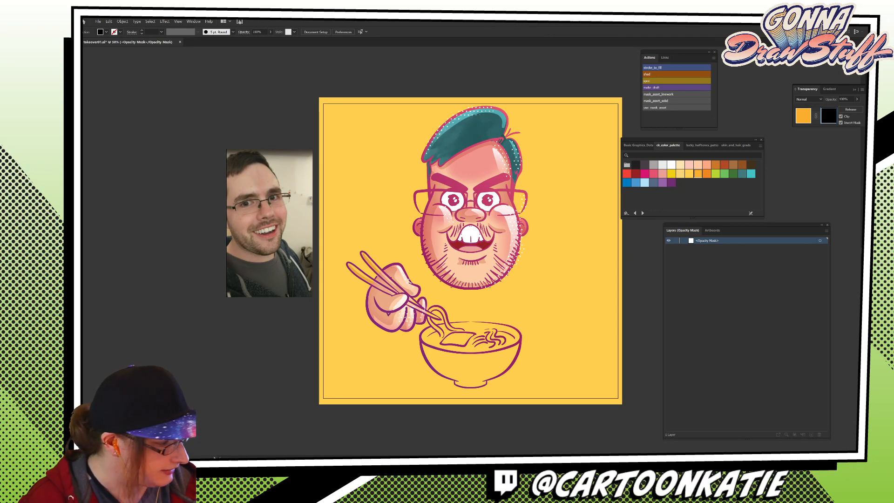
key("ctrl+z")
left_click_drag(634, 354, 663, 397)
left_click_drag(634, 322, 625, 326)
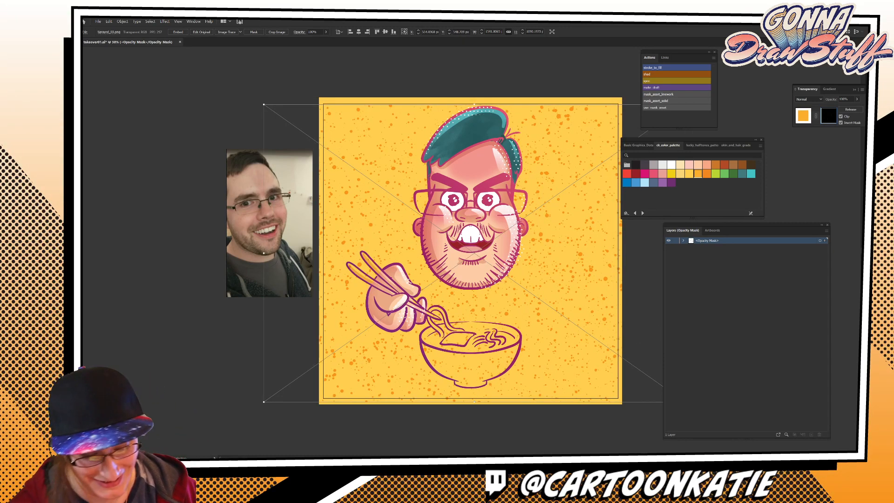
key("ctrl+shift+a")
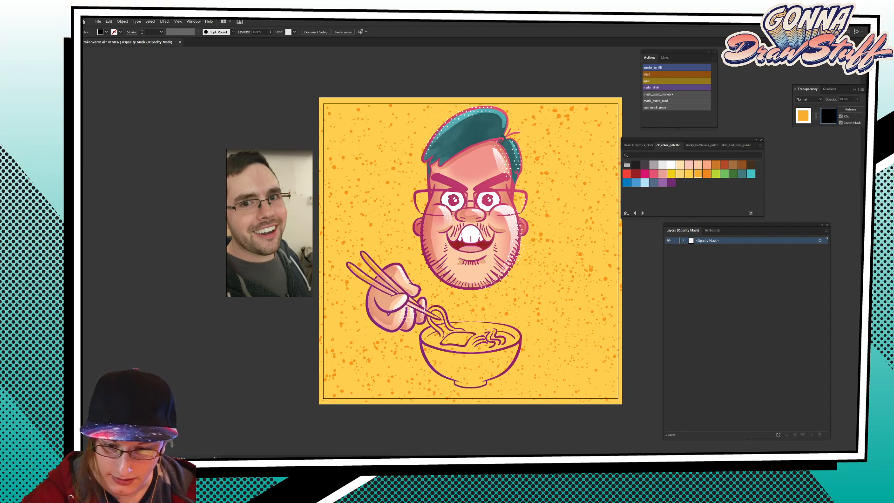
left_click(803, 116)
key("ctrl+shift+a")
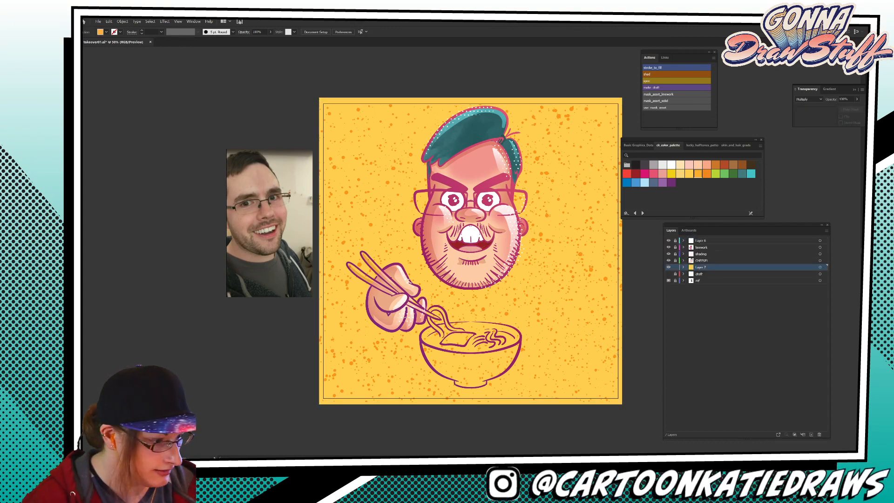
Draw a white rectangle slightly larger than the artboard and give it an inverted opacity mask, opened for editing.
left_click_drag(316, 95, 626, 408)
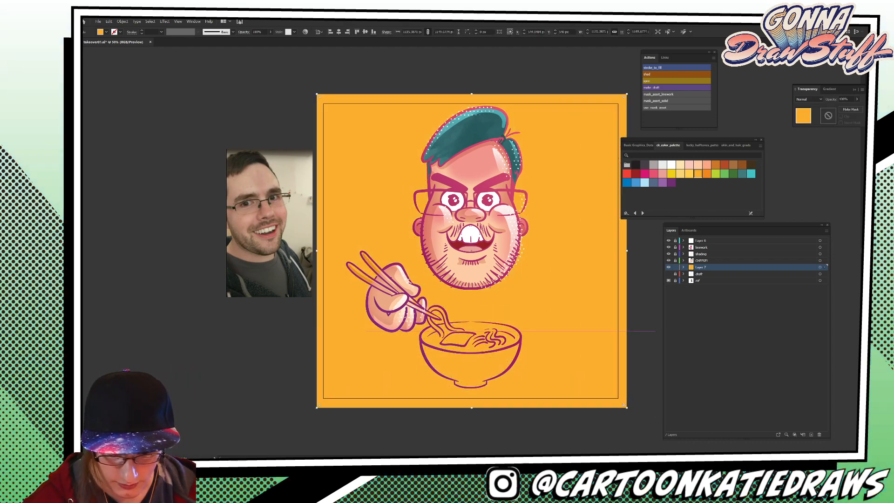
left_click(671, 165)
left_click(851, 109)
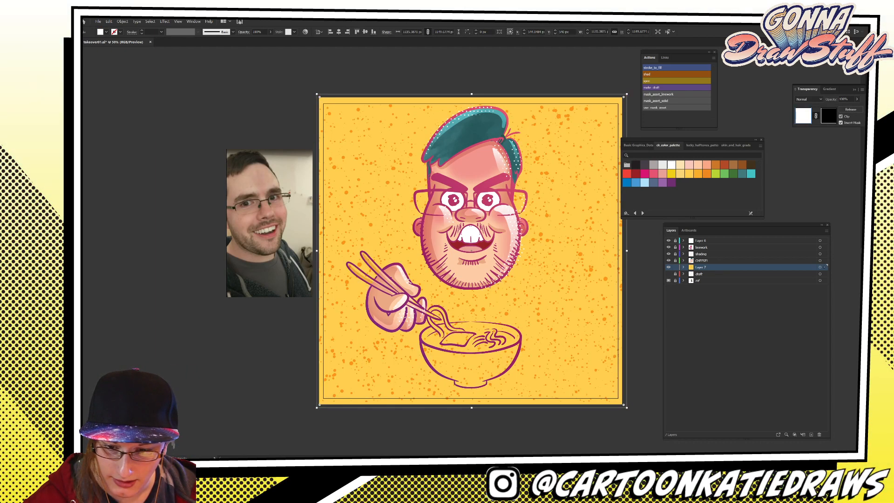
left_click(829, 115)
Try Sprayed_09.eps as a texture in the white rectangle's opacity mask and delete it.
key("alt+Tab")
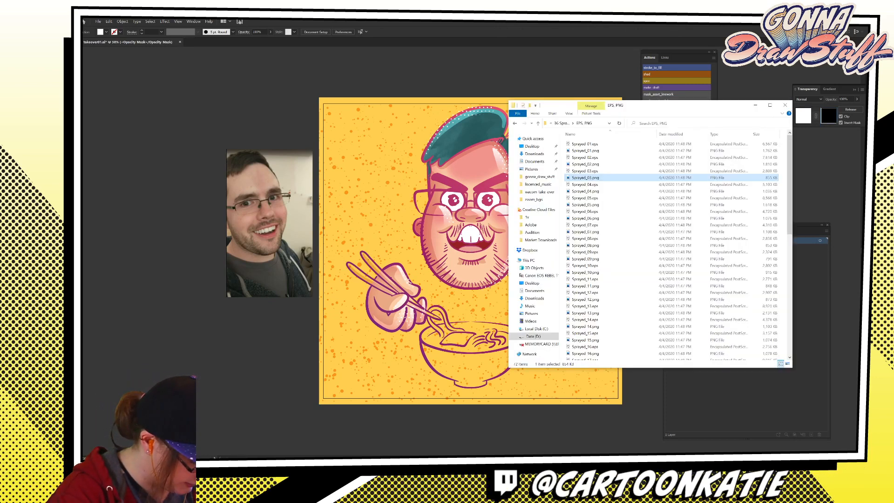
mouse_move(585, 252)
left_mouse_down()
mouse_move(619, 240)
mouse_move(403, 278)
mouse_move(395, 291)
left_mouse_up()
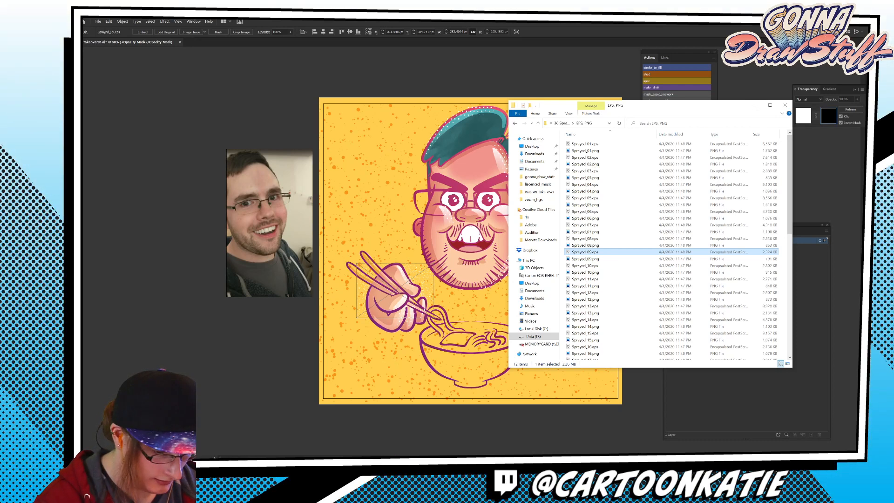
left_click(755, 105)
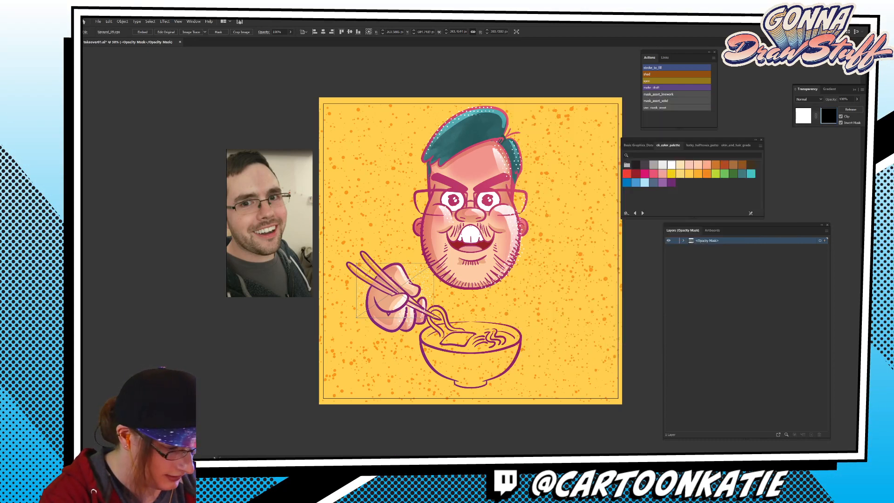
key("Delete")
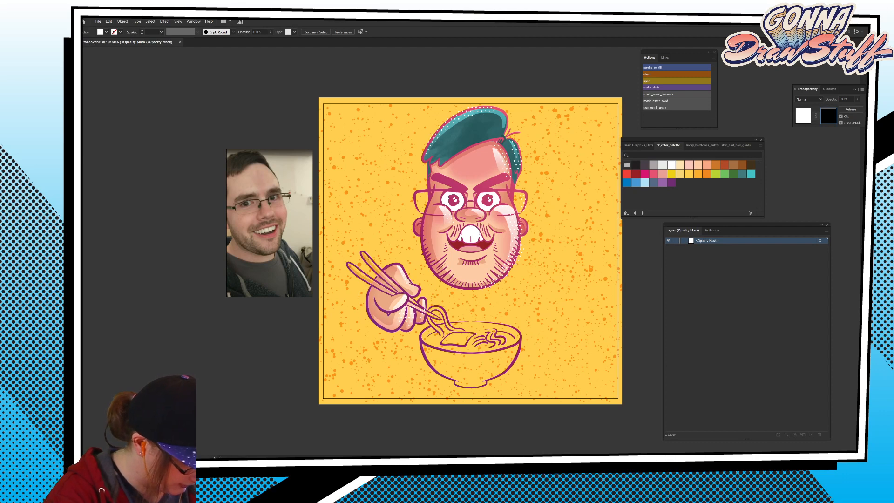
Place Sprayed_09.png in the white rectangle's opacity mask, enlarge it to cover the artboard, and leave the mask.
left_click(216, 458)
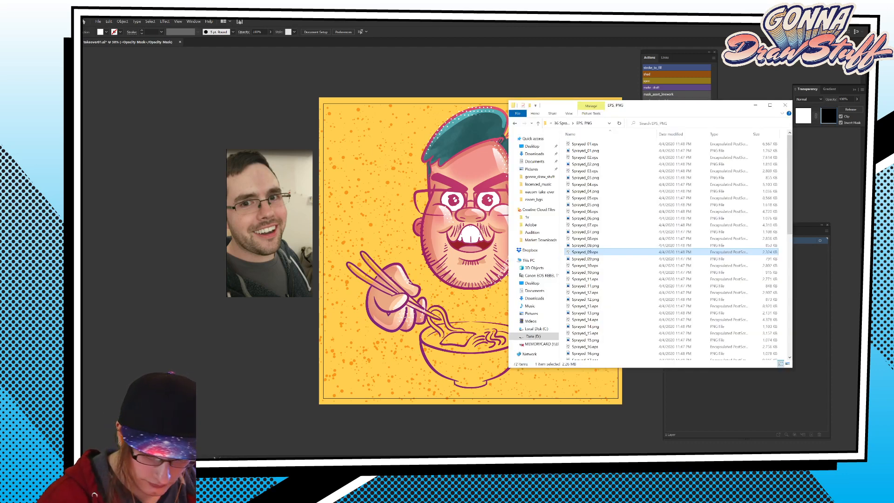
mouse_move(588, 259)
left_mouse_down()
mouse_move(545, 241)
mouse_move(409, 308)
left_mouse_up()
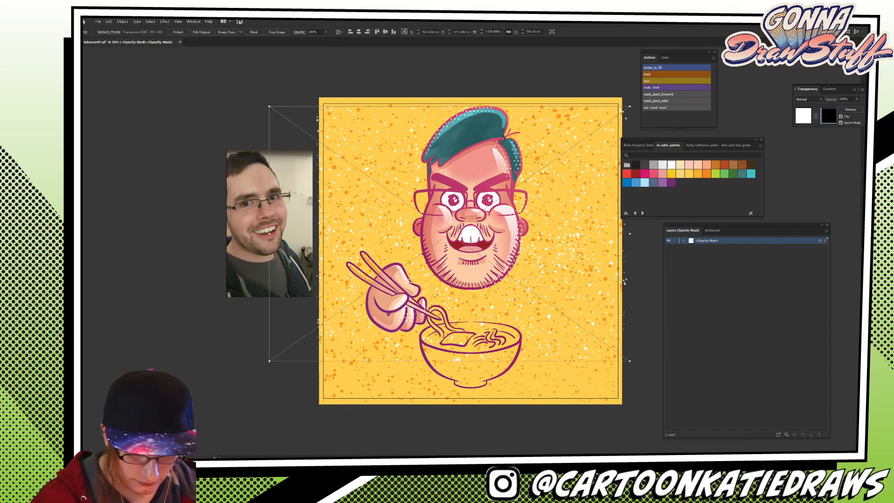
mouse_move(590, 435)
left_mouse_down()
mouse_move(622, 407)
mouse_move(625, 292)
left_mouse_up()
left_click(803, 116)
Set the masked white speckle rectangle to the Overlay blending mode at about 50% opacity and deselect it.
left_click(645, 326)
left_click(582, 321)
left_click(244, 31)
left_click(193, 42)
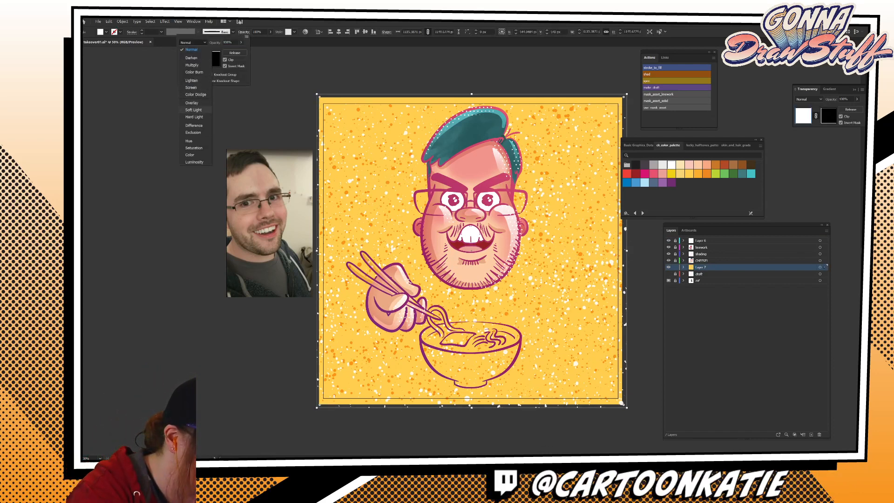
left_click(194, 72)
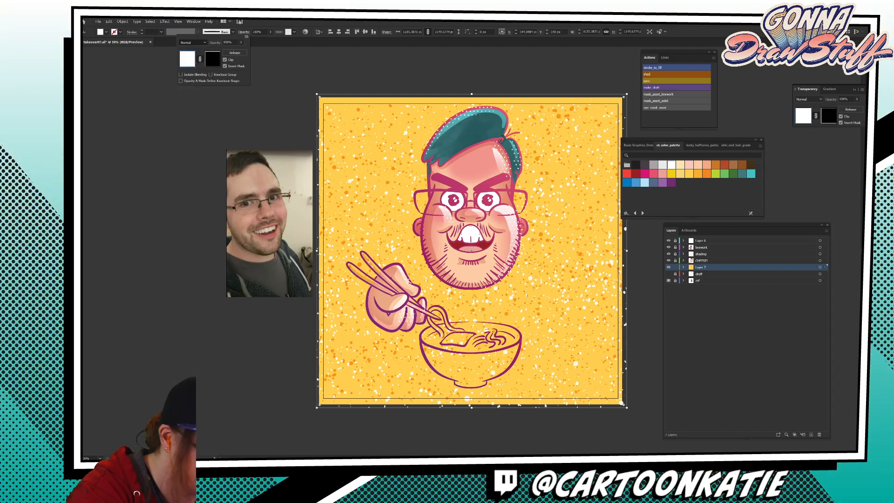
left_click(192, 42)
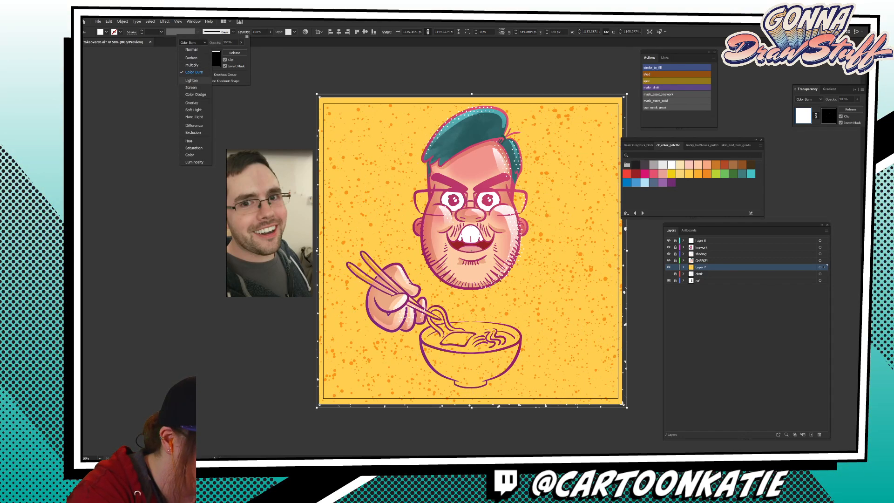
left_click(191, 103)
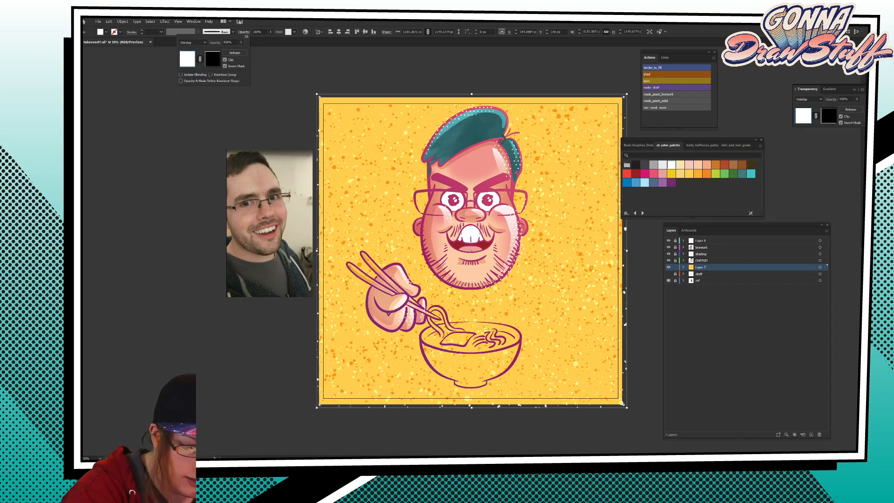
key("Escape")
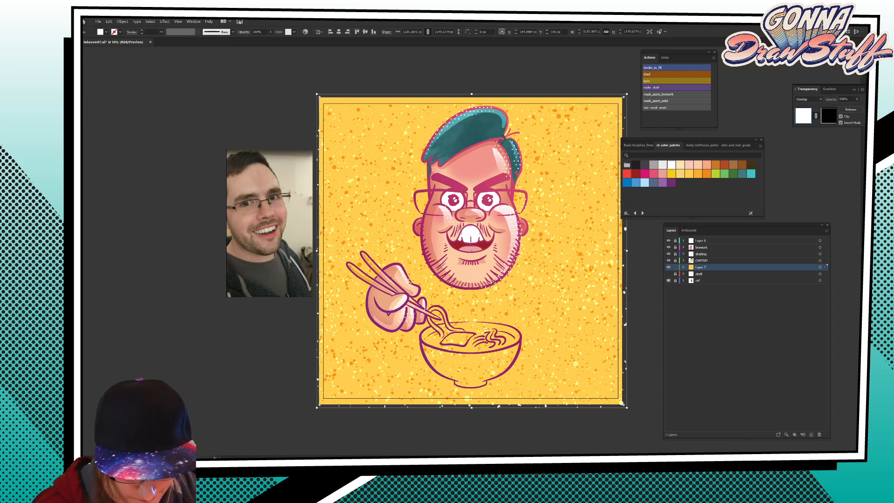
left_click(270, 33)
left_click_drag(271, 40, 257, 40)
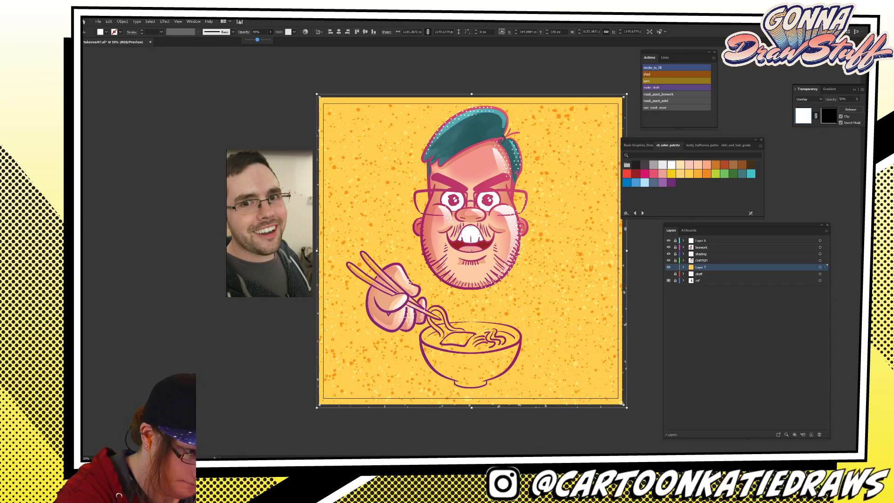
key("ctrl+shift+a")
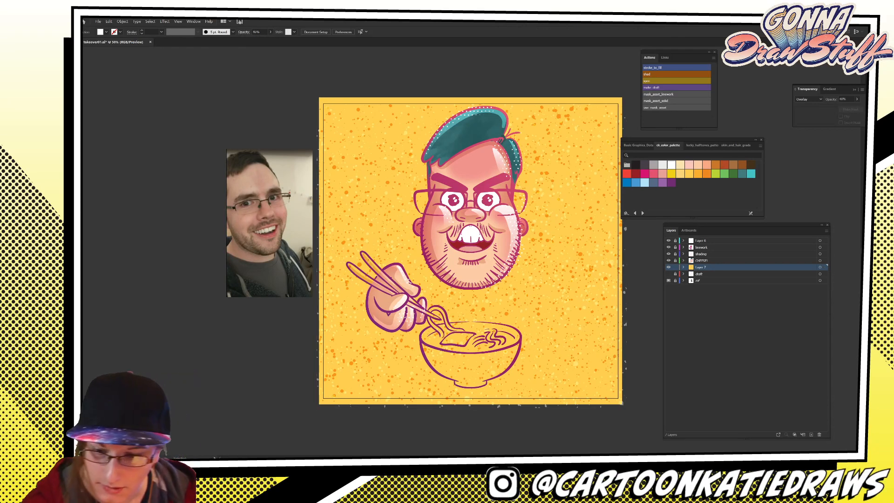
Select the yellow background rectangle in Layer 7 and fill it with a linear gradient at a 90° angle.
key("ctrl+F9")
key("ctrl+F9")
key("ctrl+F9")
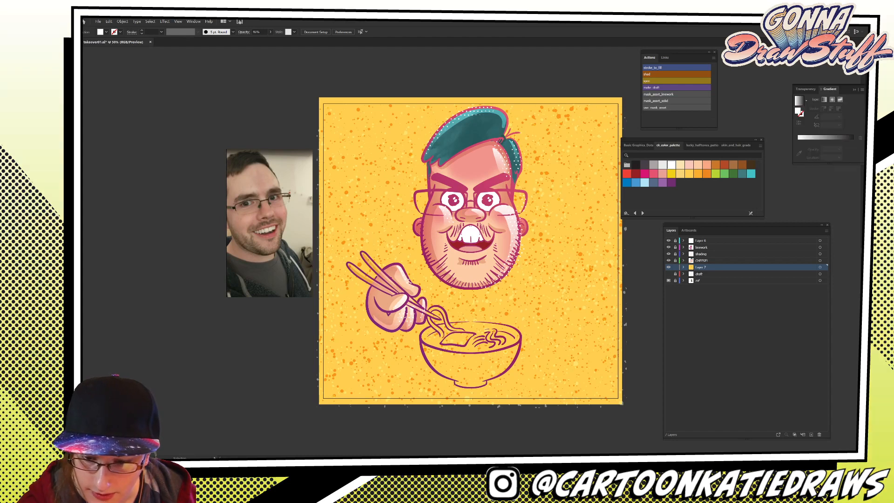
left_click(684, 268)
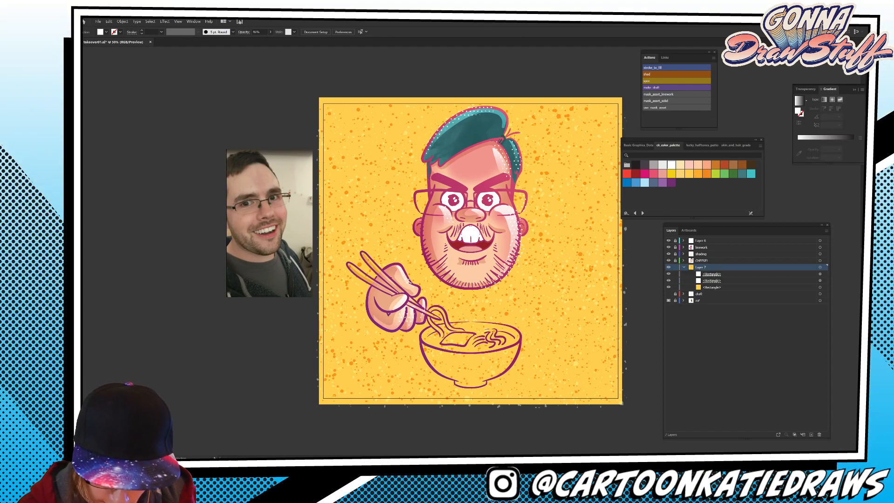
left_click(820, 287)
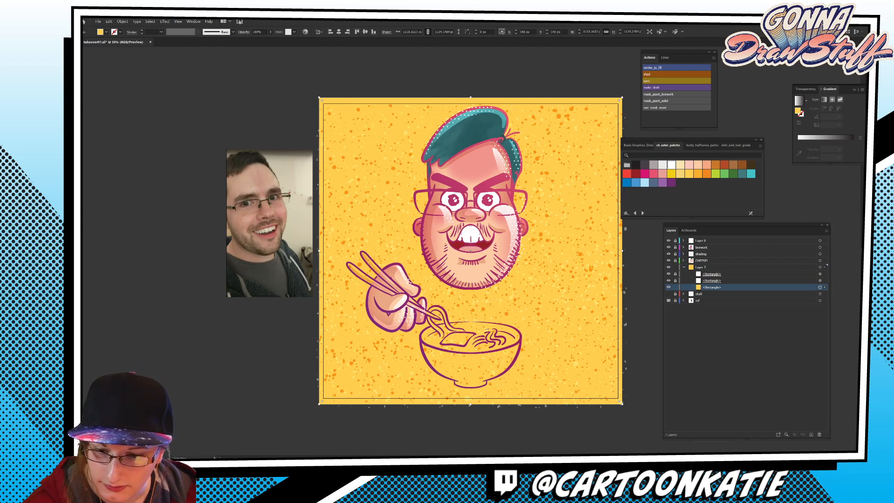
left_click(824, 100)
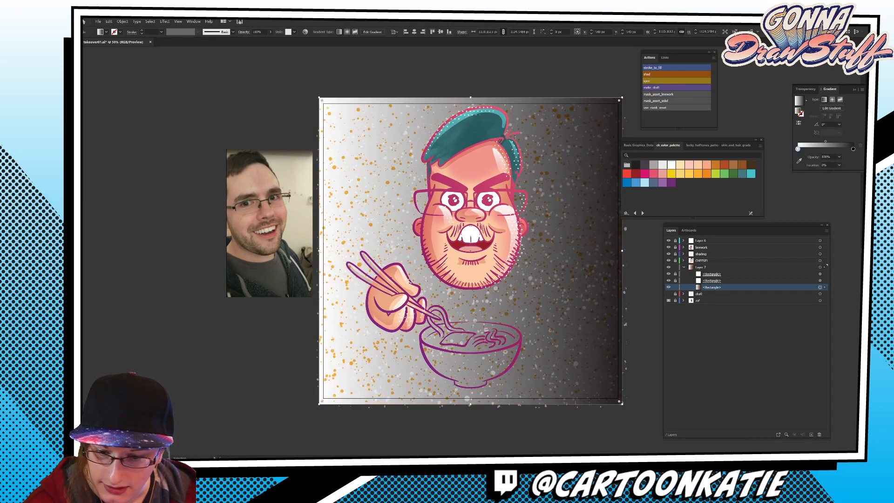
left_click(839, 124)
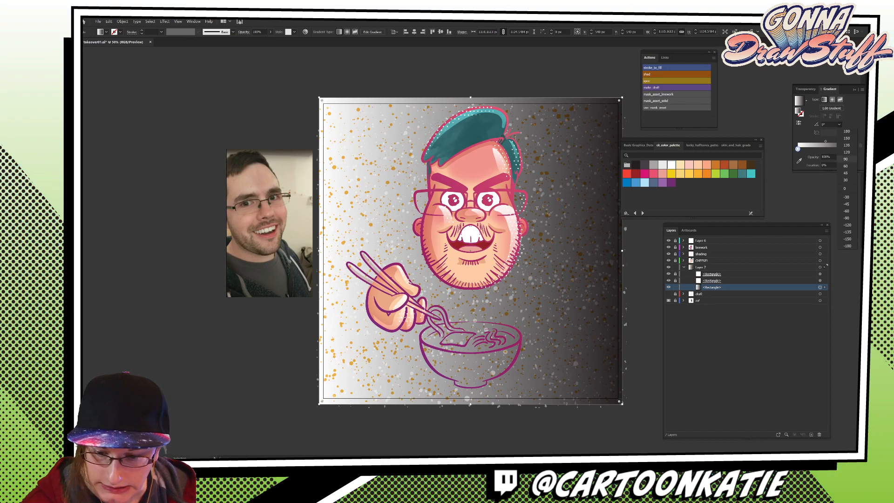
left_click(846, 159)
Color the background gradient's end stop yellow and its start stop yellow-orange, then lock and collapse Layer 7.
double_click(853, 149)
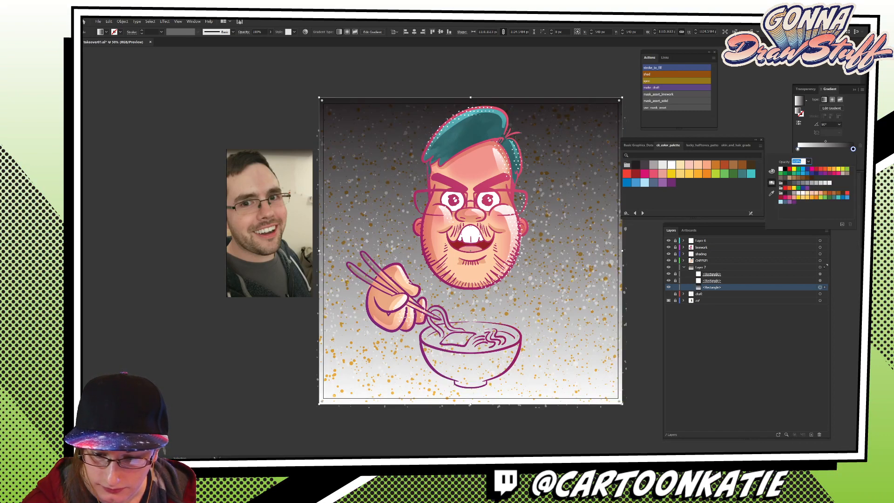
left_click(810, 197)
double_click(798, 149)
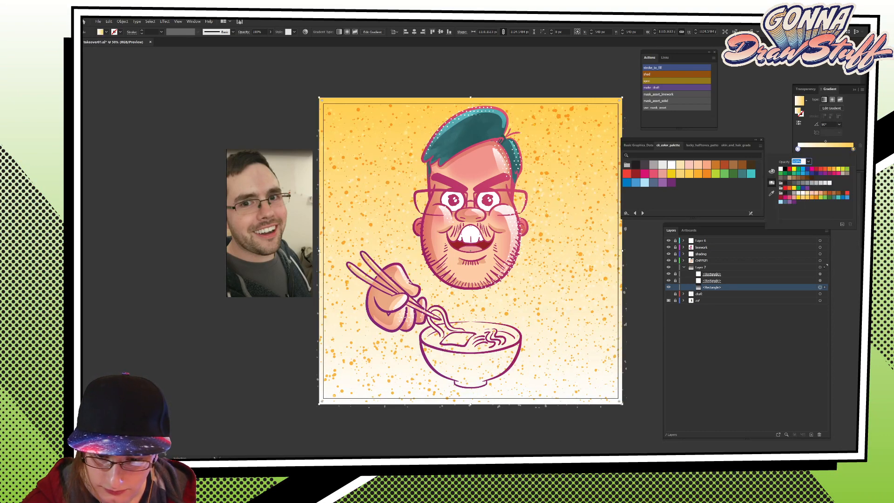
left_click(807, 197)
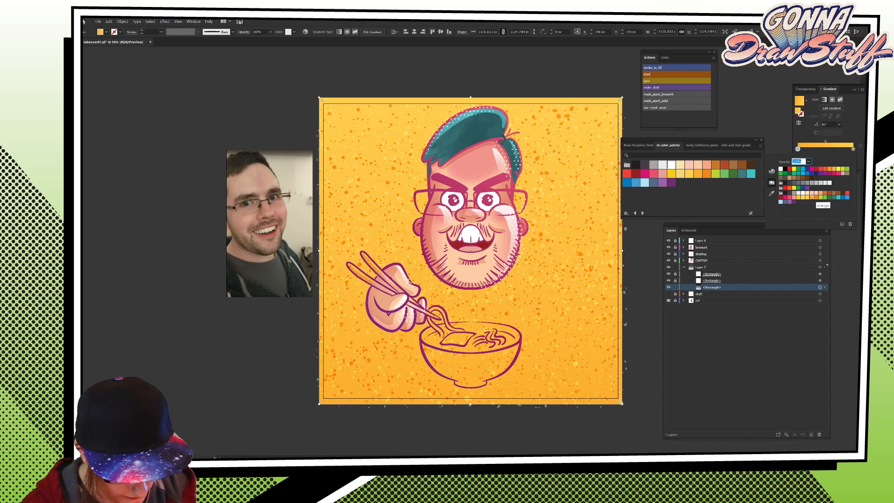
key("Escape")
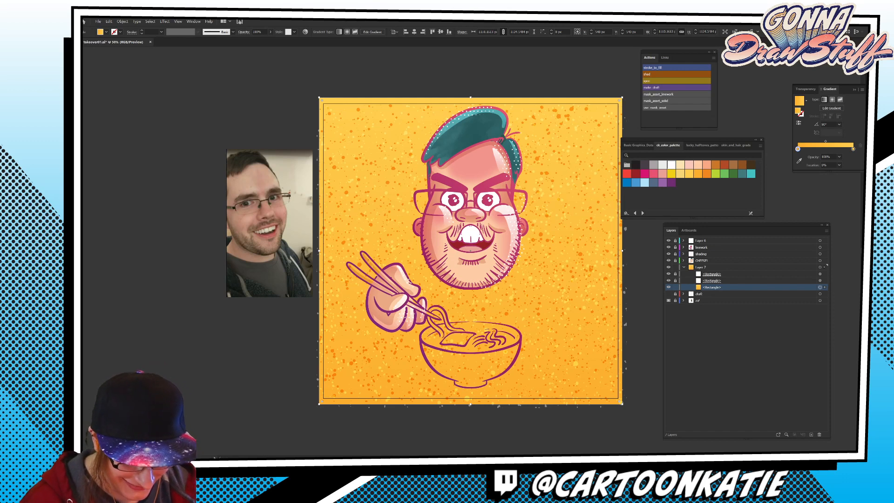
left_click(675, 268)
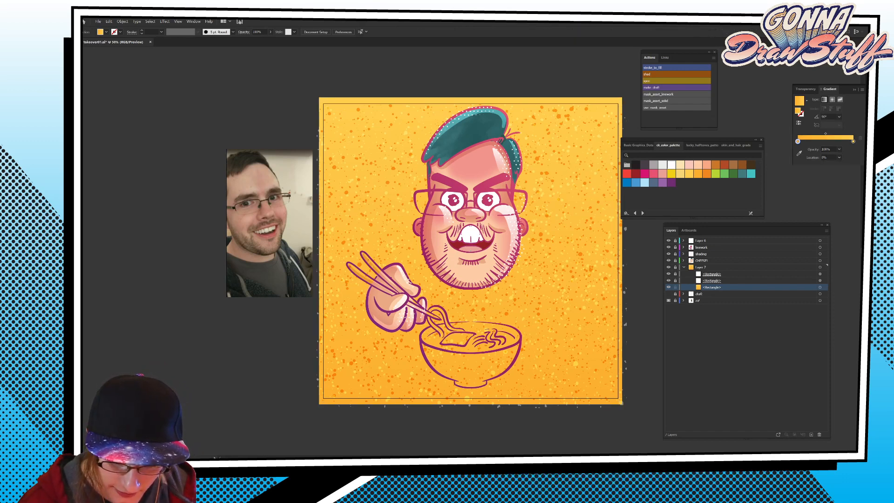
left_click(683, 268)
Edit the opacity mask of Layer 6 with a black fill, painting down the left side of the face, and leave the mask.
left_click(726, 241)
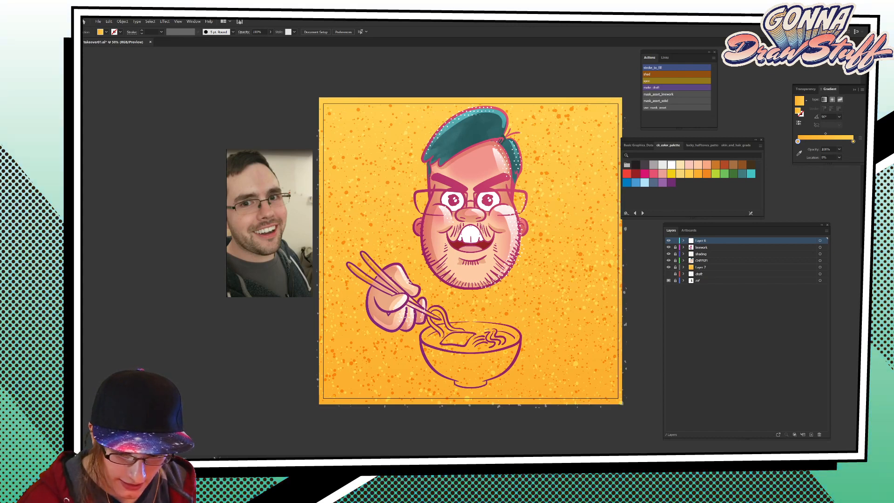
key("ctrl+a")
left_click(806, 89)
left_click(828, 115)
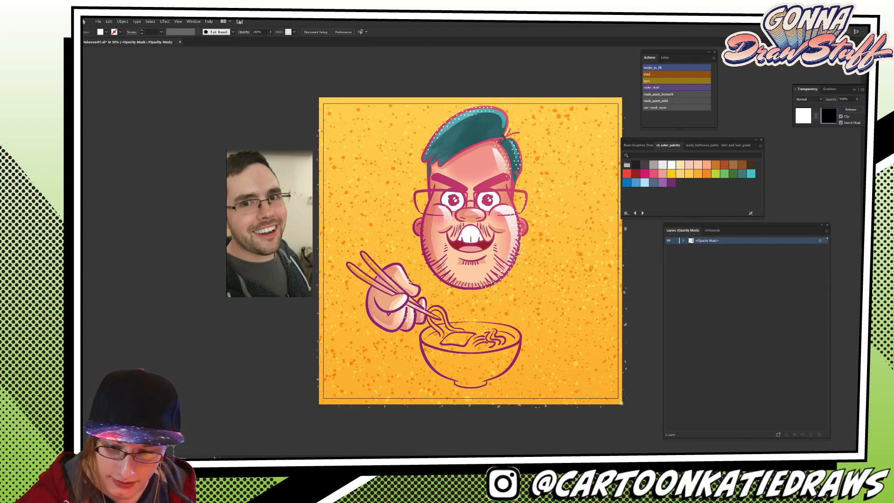
left_click(106, 32)
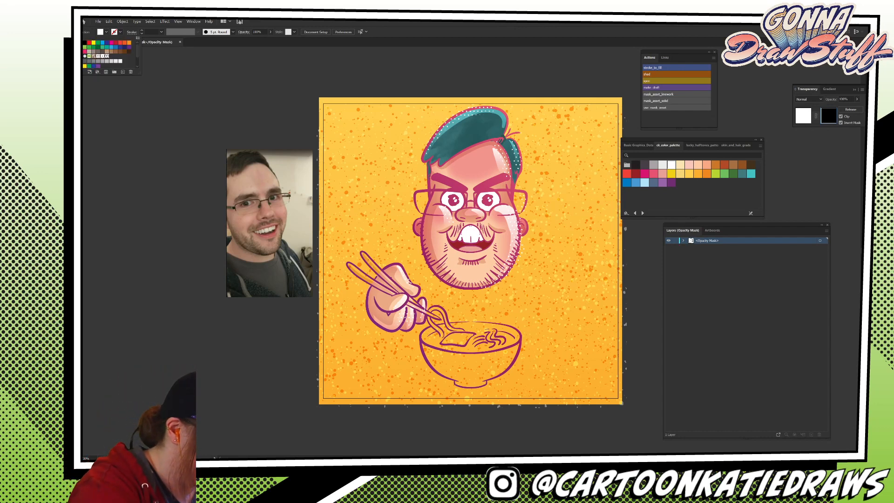
left_click(85, 42)
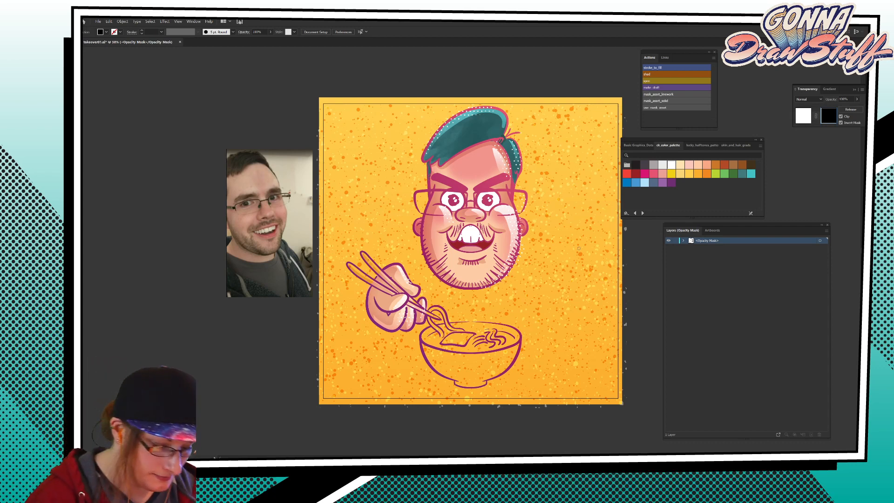
mouse_move(433, 185)
left_mouse_down()
mouse_move(418, 236)
mouse_move(431, 274)
left_mouse_up()
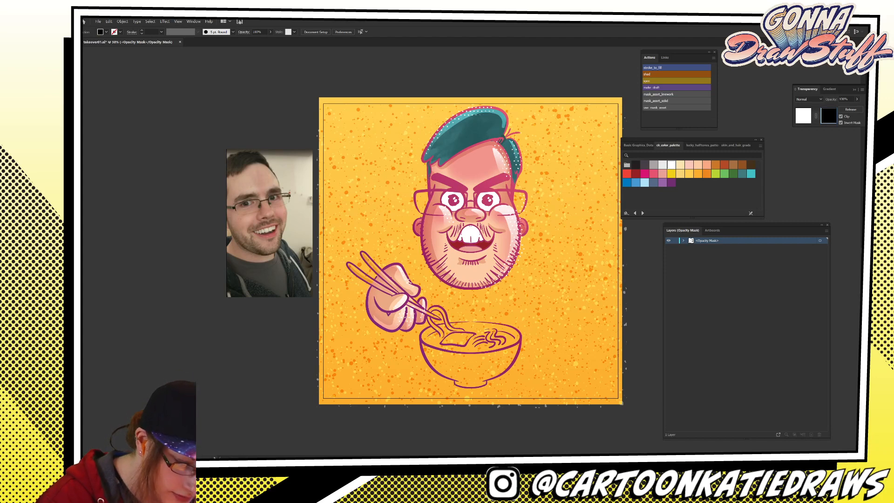
key("shift+x")
key("shift+x")
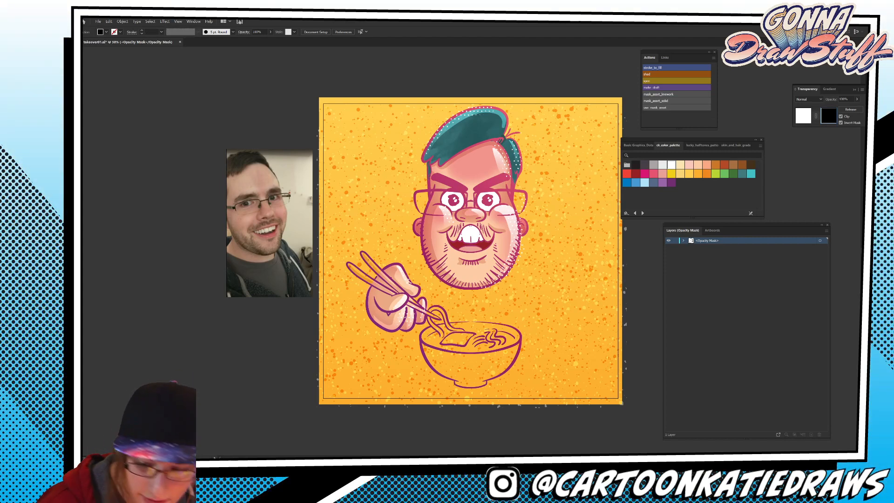
left_click(803, 115)
key("ctrl+shift+a")
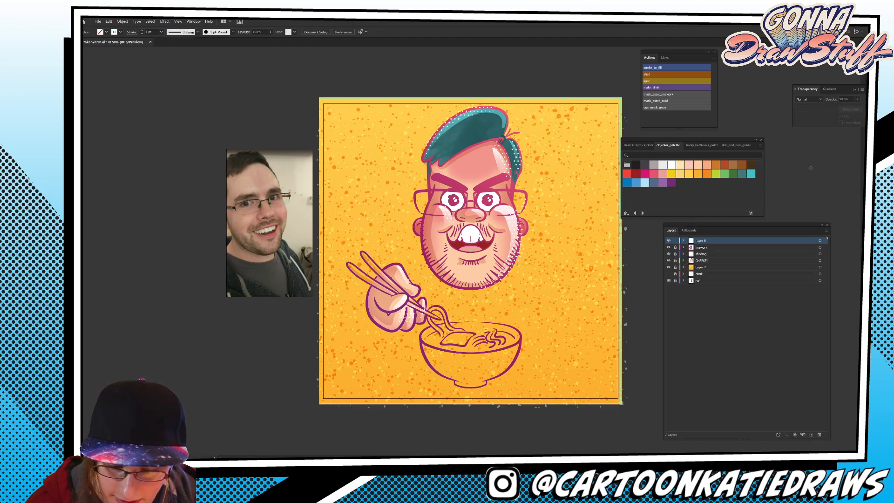
Add a new layer above Layer 6, lock Layer 6, and paint white outline strokes around the glasses and hair edges.
left_click(811, 434)
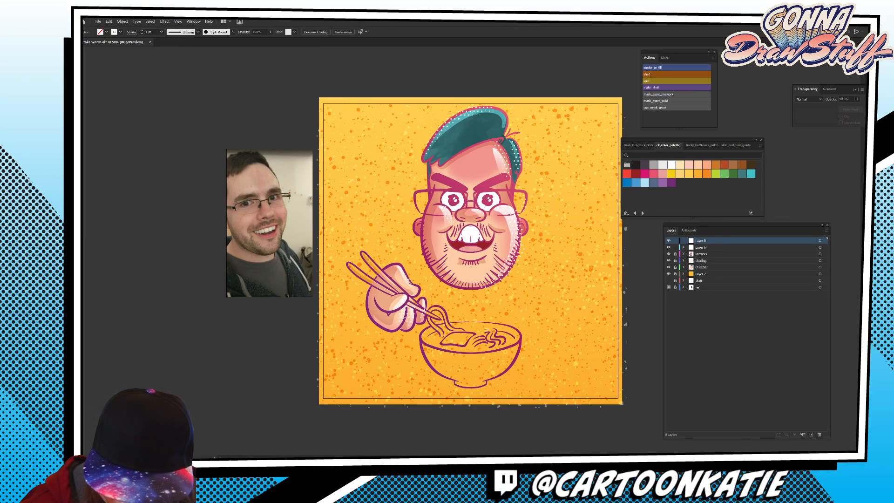
left_click(676, 247)
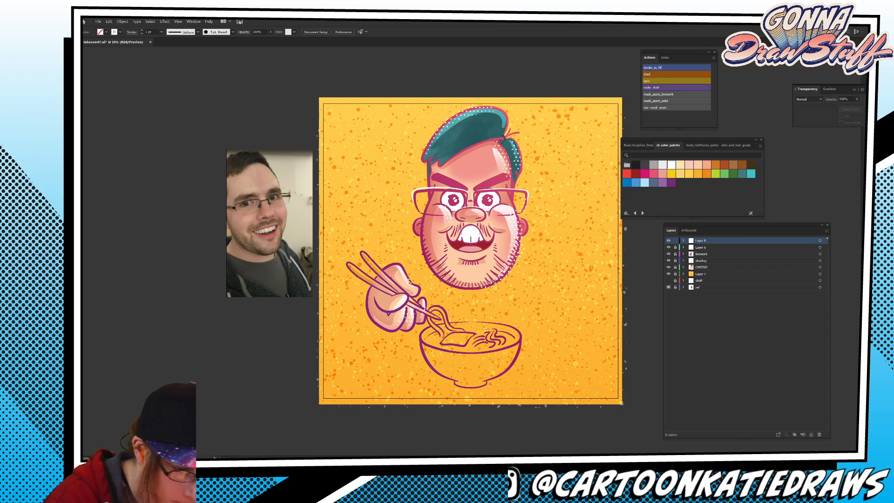
mouse_move(431, 137)
left_mouse_down()
mouse_move(421, 164)
mouse_move(434, 164)
left_mouse_up()
key("ctrl+z")
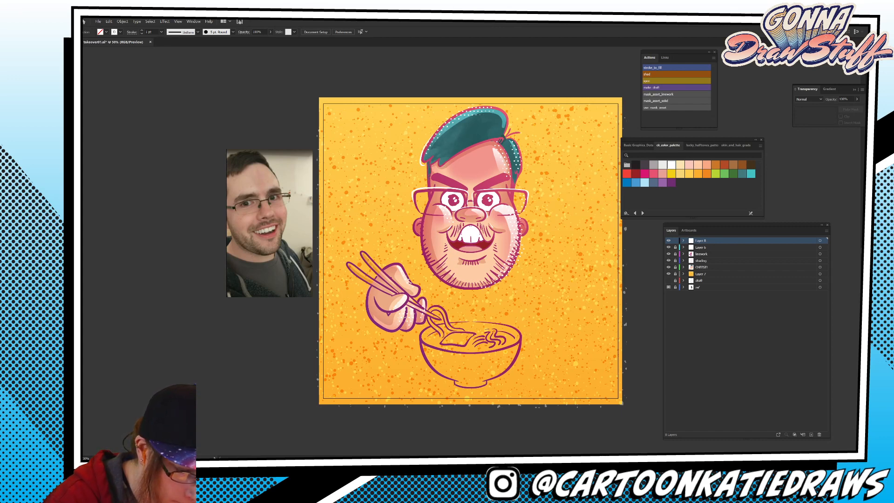
left_click_drag(425, 166, 445, 167)
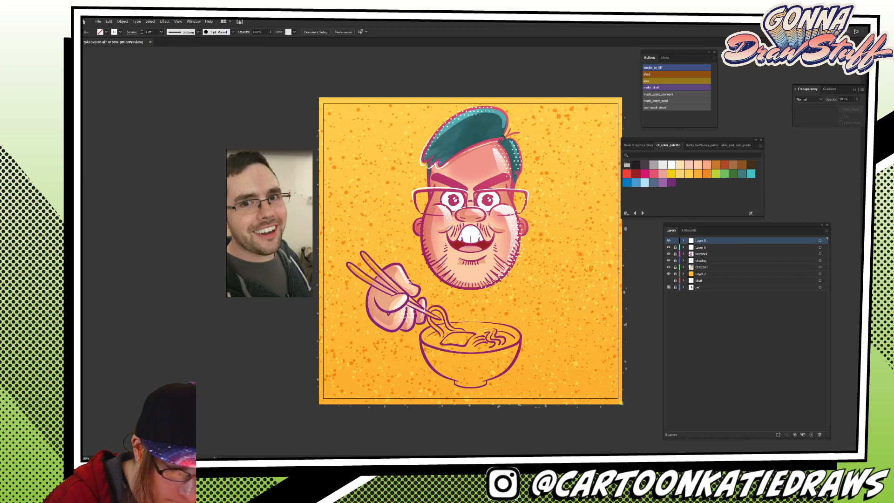
mouse_move(513, 122)
left_mouse_down()
mouse_move(505, 135)
mouse_move(519, 133)
mouse_move(501, 106)
mouse_move(507, 113)
left_mouse_up()
key("ctrl+z")
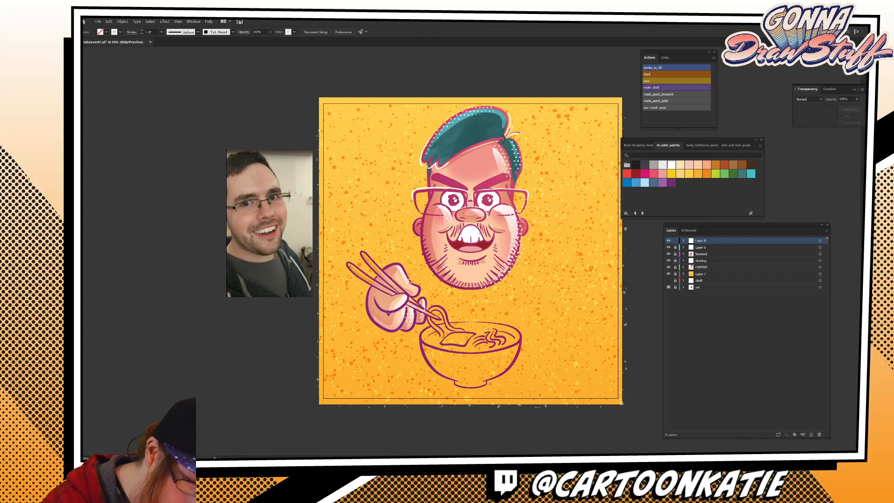
left_click_drag(523, 150, 524, 164)
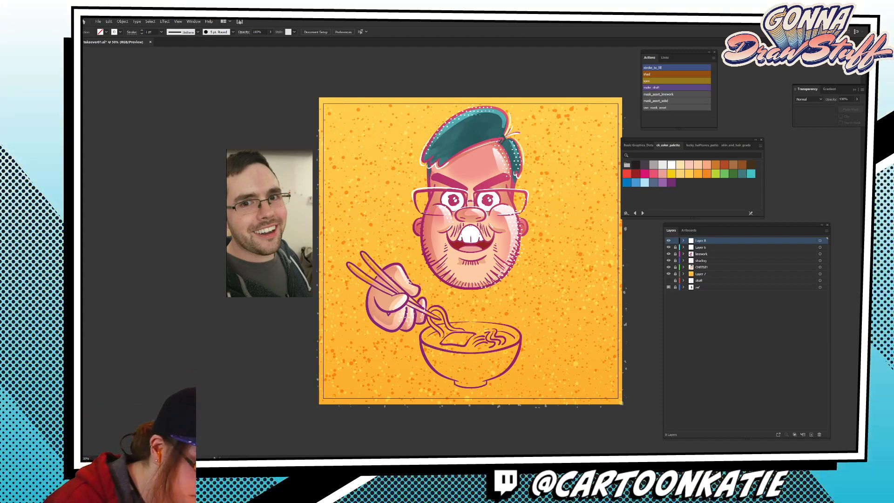
Switch the stroke color to yellow and brush a loose wavy stroke down across the hand and background.
left_click(120, 33)
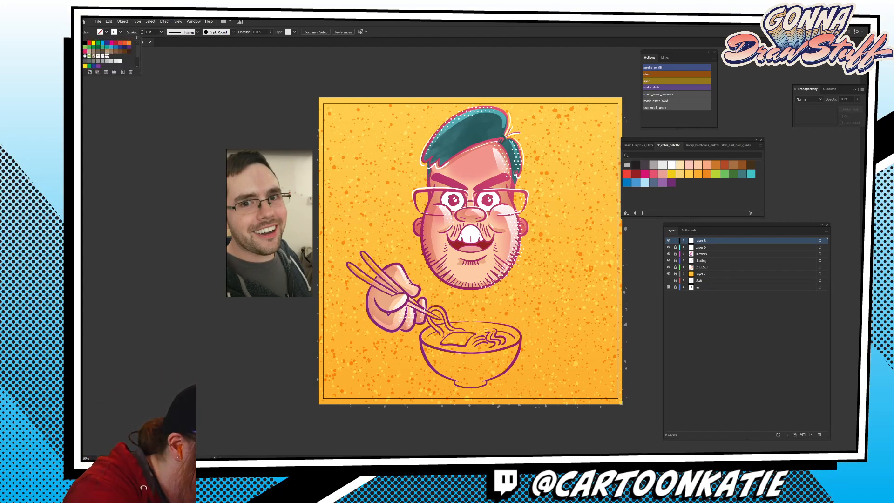
left_click_drag(137, 51, 137, 59)
left_click(102, 60)
key("Escape")
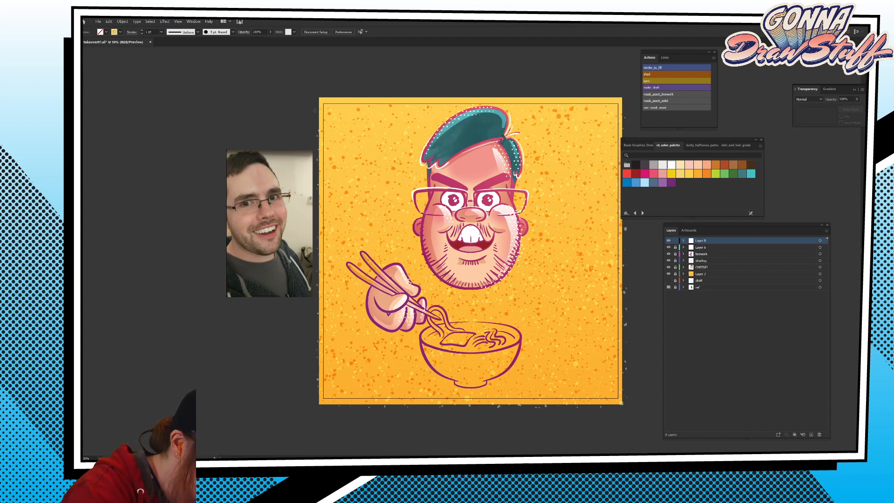
mouse_move(358, 240)
left_mouse_down()
mouse_move(402, 238)
mouse_move(378, 384)
left_mouse_up()
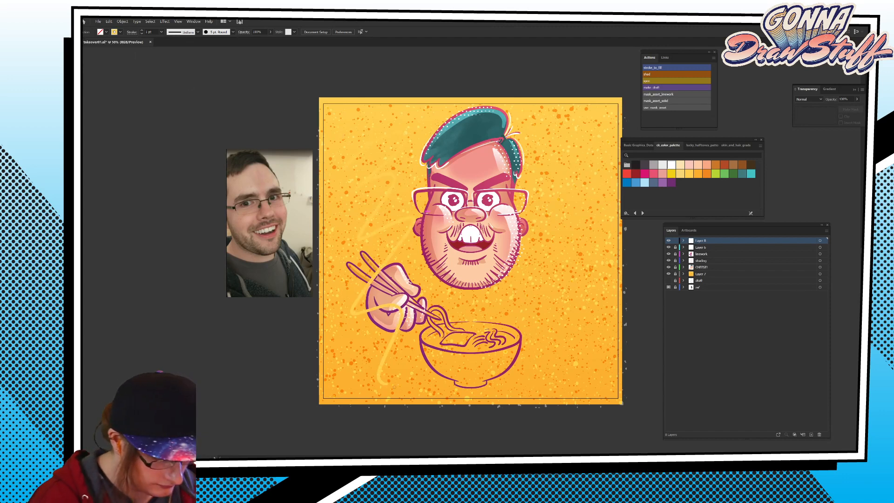
Undo the loose yellow stroke and brush white accent strokes with no fill along the beard's lower edge.
key("ctrl+z")
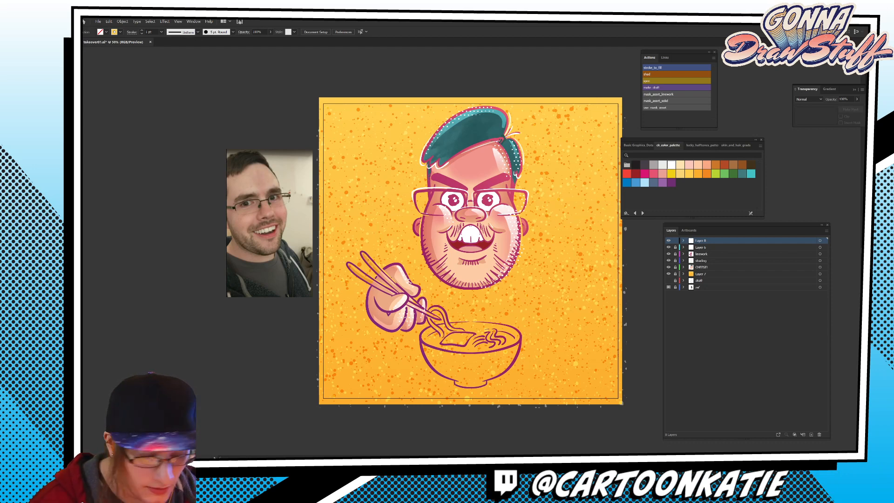
key("shift+b")
key("shift+x")
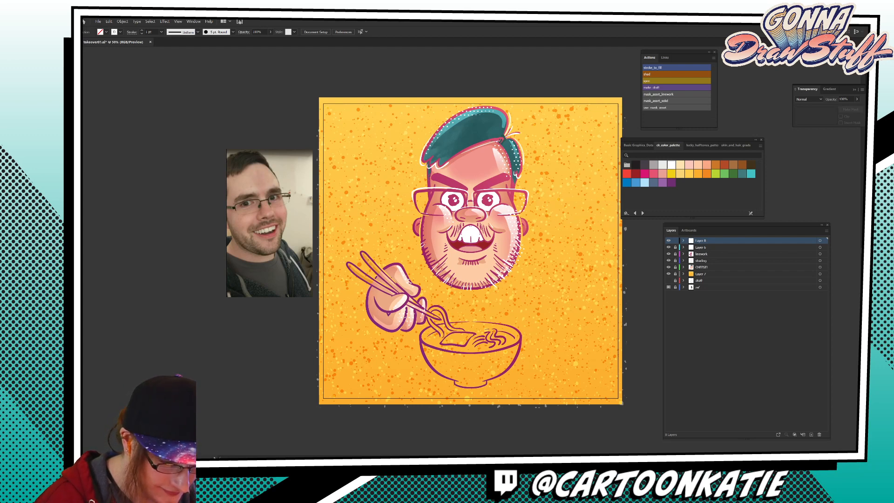
Set the stroke to dark teal with no fill and brush fine hair strokes through the mustache and beard.
left_click(706, 173)
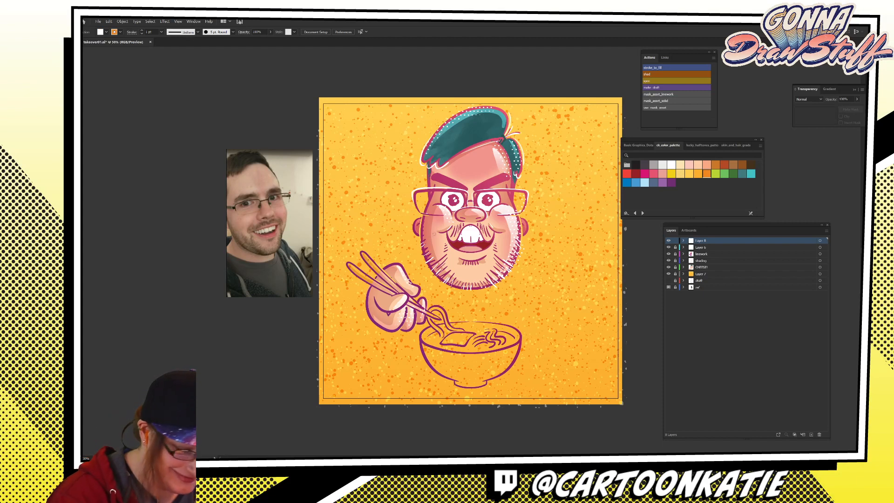
key("slash")
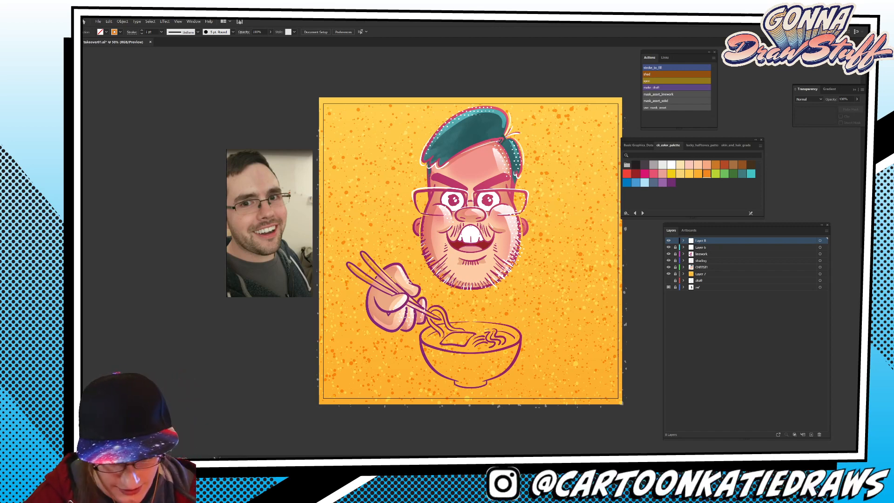
left_click(742, 174)
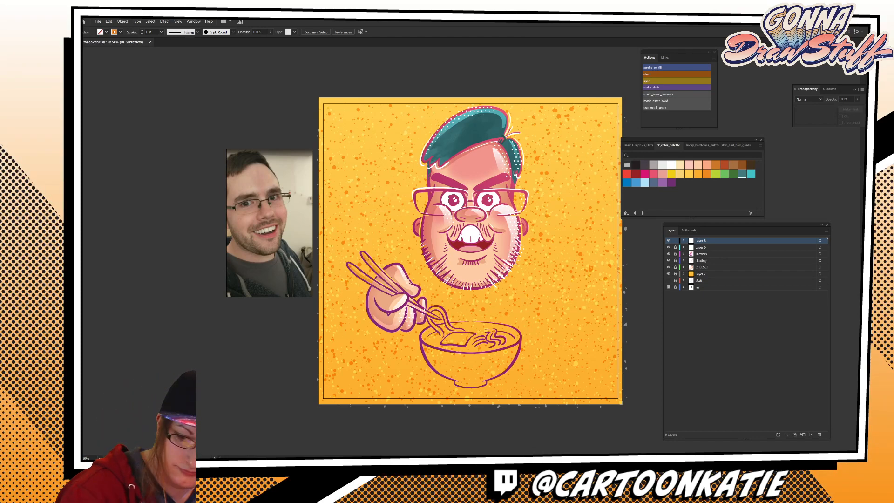
key("comma")
key("shift+x")
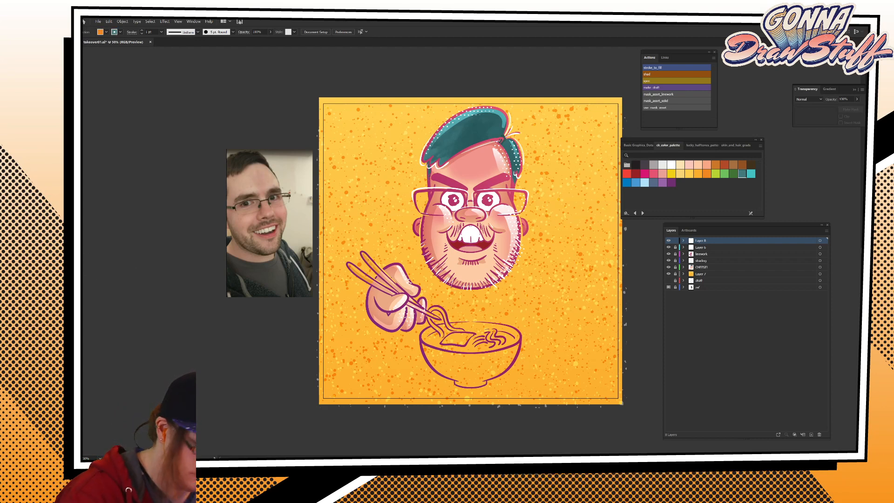
key("slash")
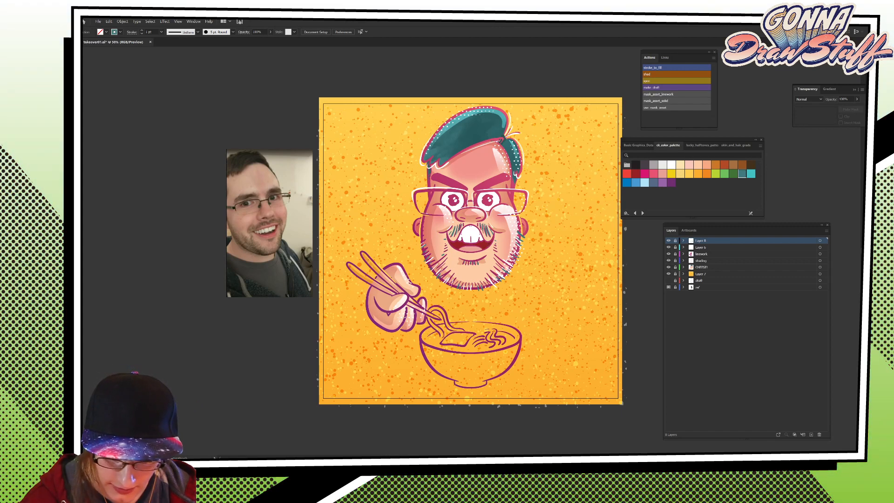
On the color layer directly above Layer 7, paint a peach shape with no fill color beneath the mouth using the Blob Brush.
left_click(726, 267)
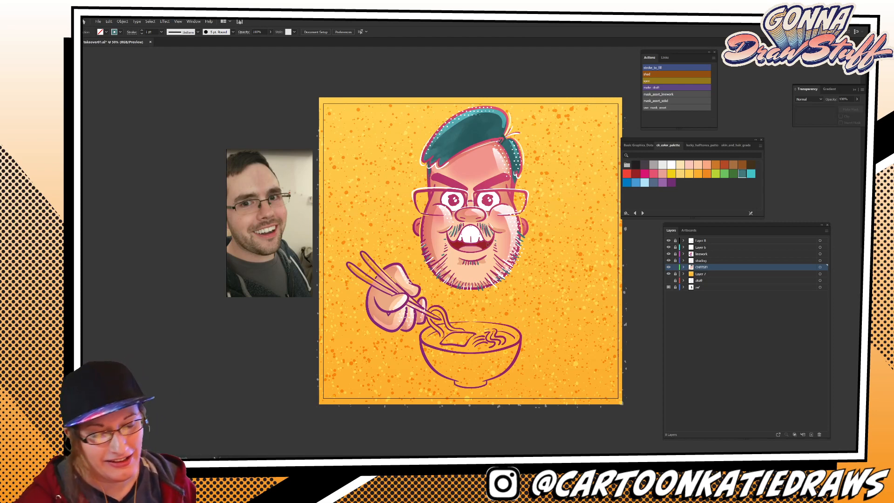
key("b")
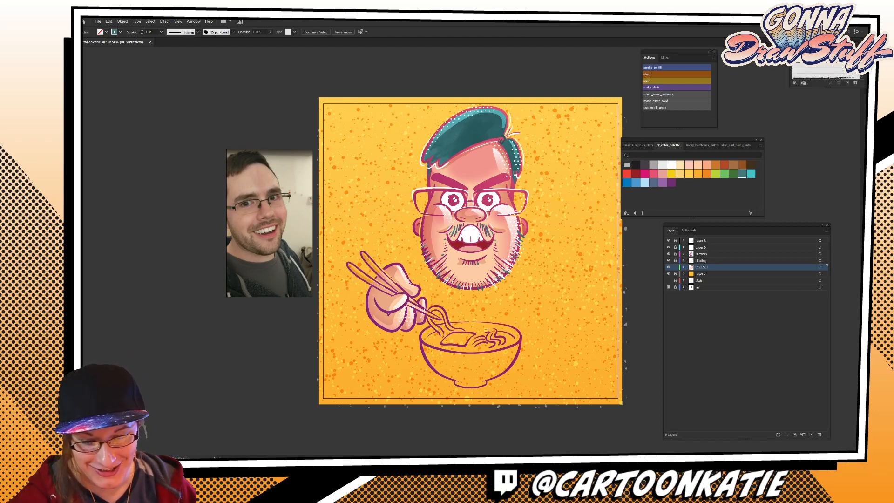
left_click(707, 164)
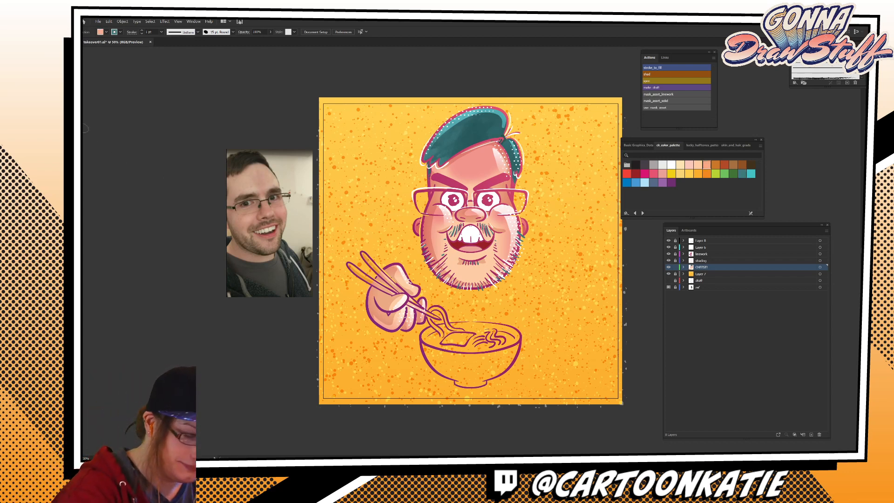
key("shift+x")
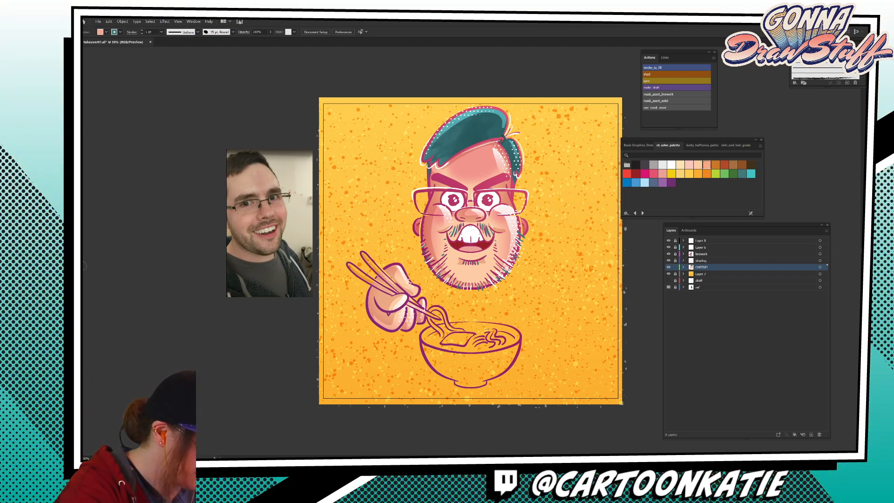
key("slash")
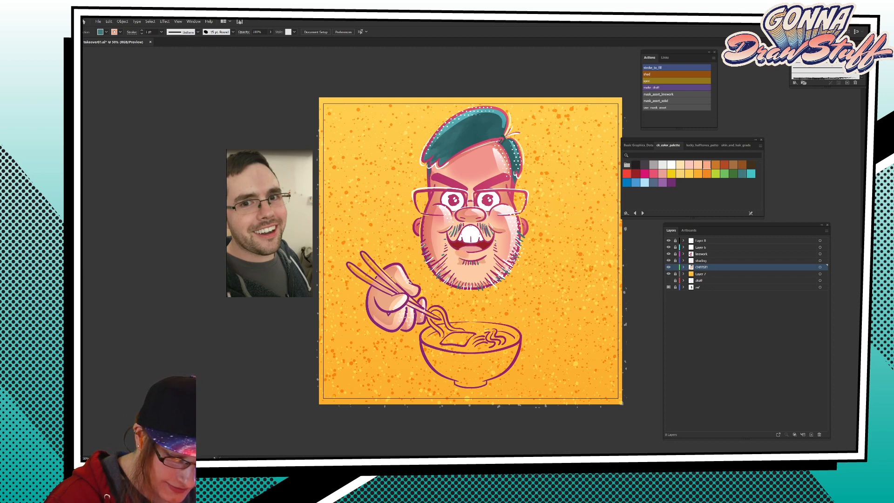
Apply the shading action to the peach shape beneath the mouth, adjust its opacity, and deselect it.
key("v")
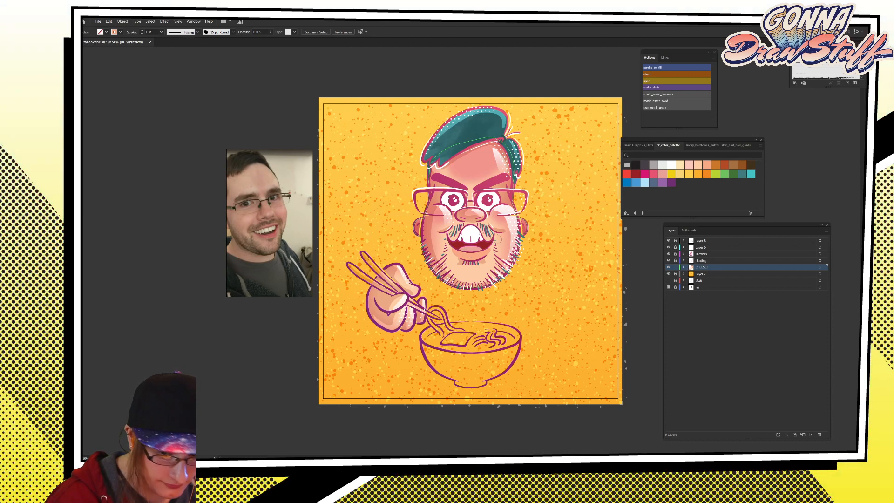
left_click(476, 256, "ctrl")
left_click(653, 74)
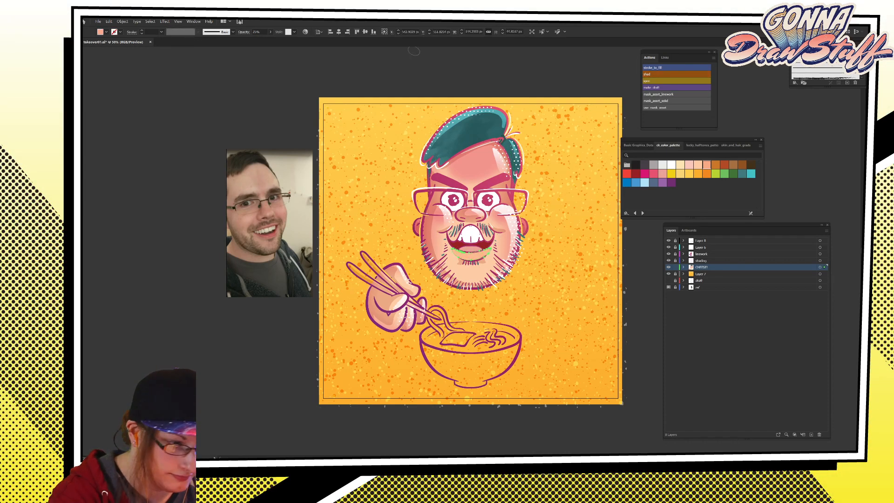
left_click(270, 32)
left_click_drag(252, 40, 258, 40)
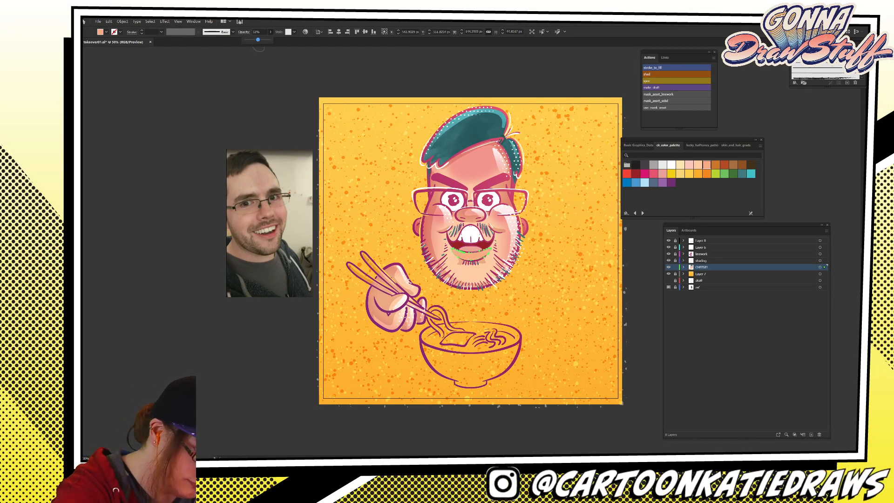
key("ctrl+shift+a")
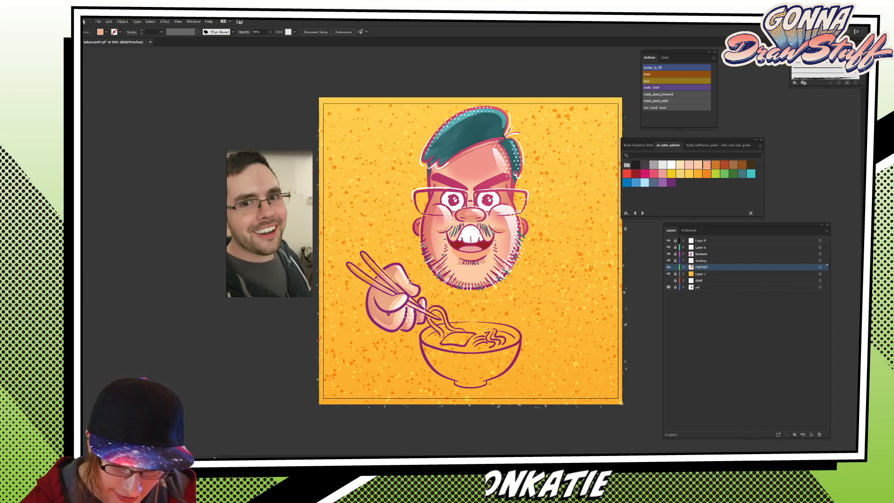
Paint both chopsticks green inside their outlines, from the upper ends down to the noodles.
left_click(724, 174)
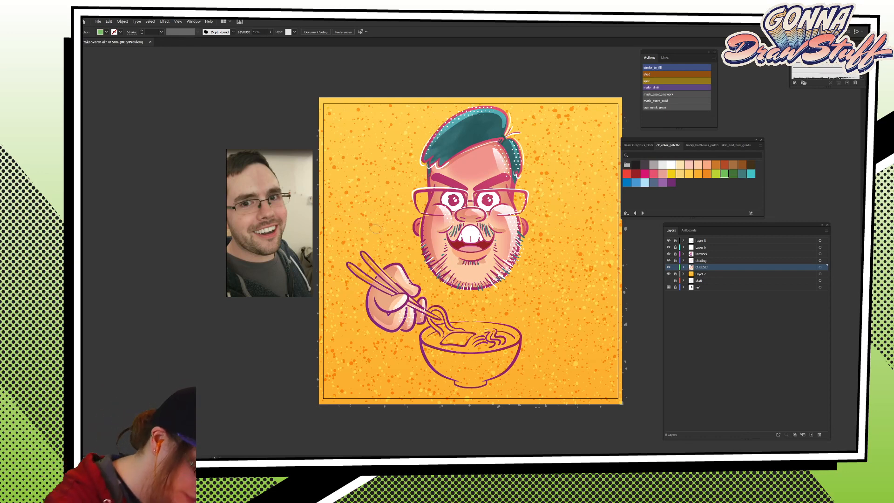
left_click_drag(363, 254, 395, 284)
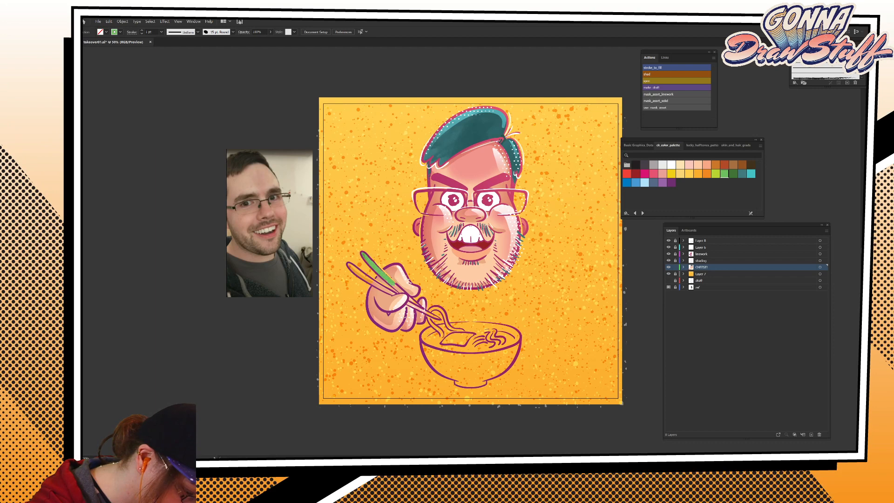
left_click_drag(364, 257, 403, 291)
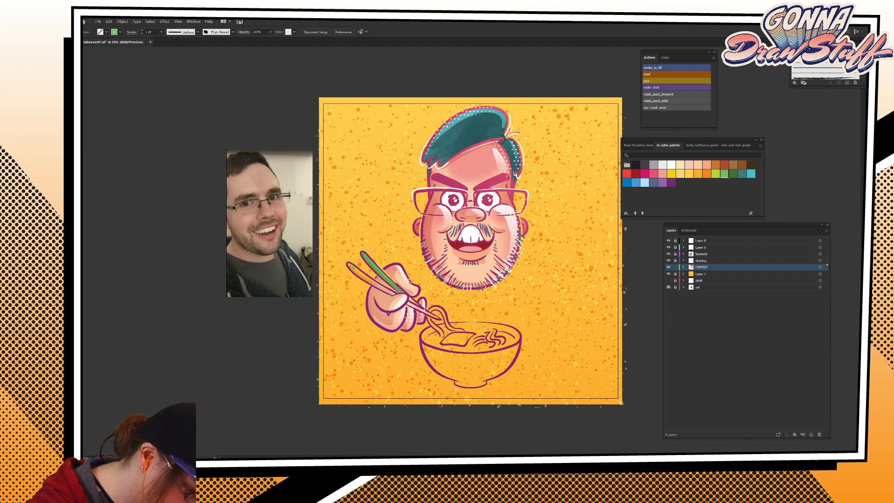
left_click_drag(349, 264, 394, 294)
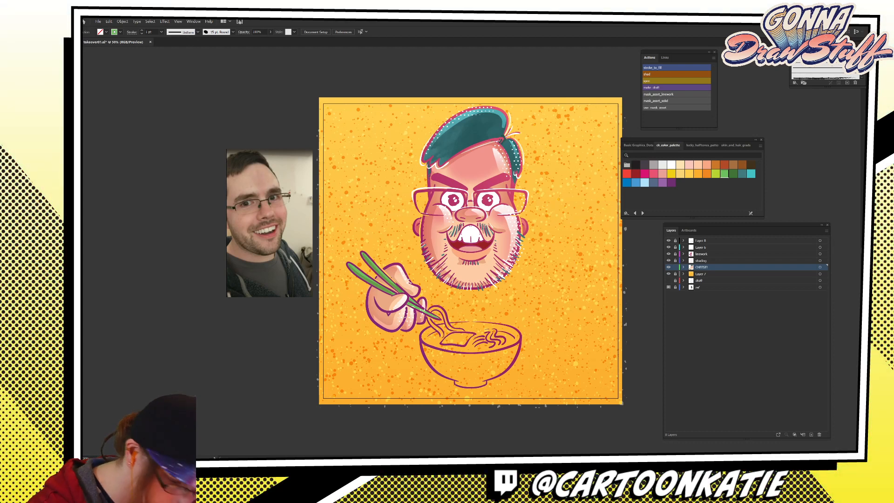
Recolor the painted chopsticks slate blue and deselect them.
left_click(384, 274)
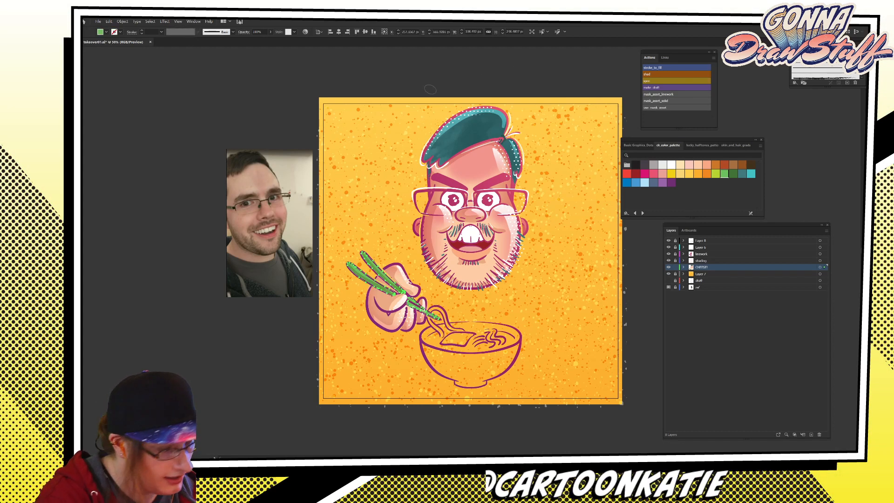
key("v")
left_click(653, 183)
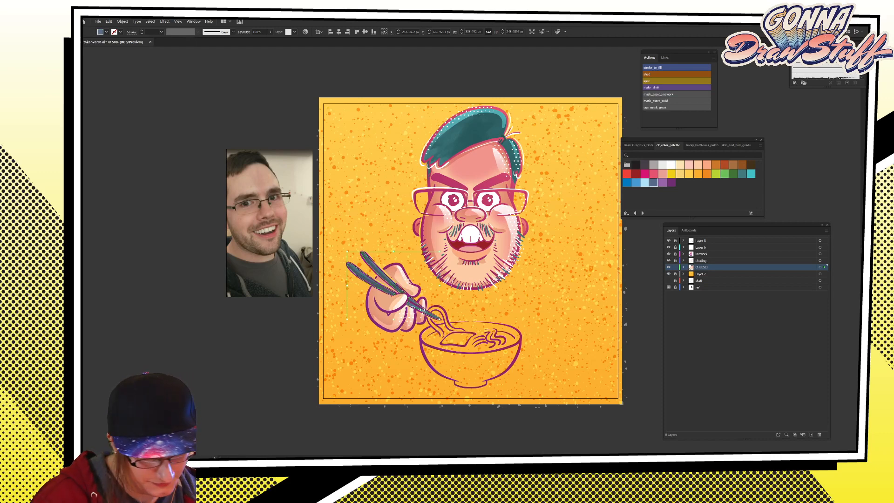
key("ctrl+shift+a")
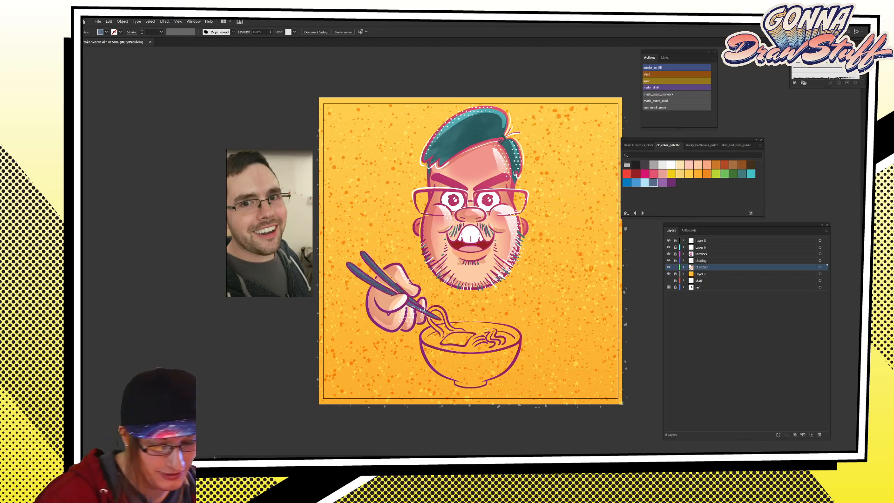
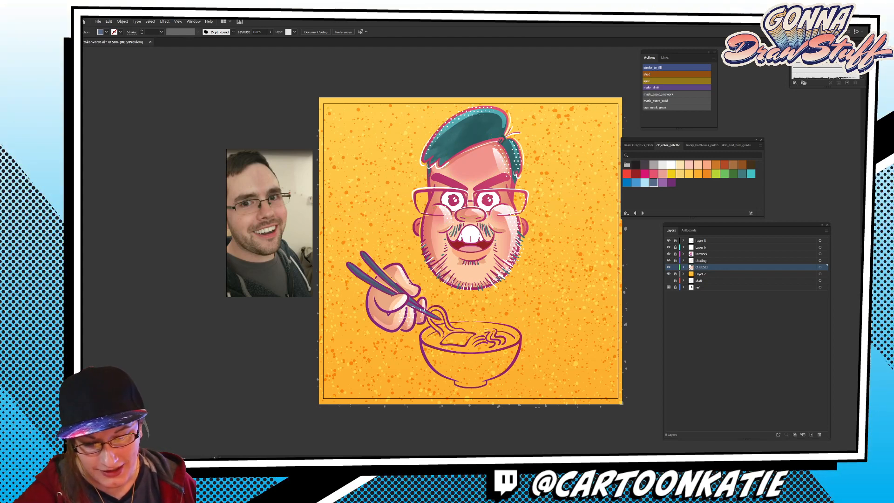
left_click_drag(689, 139, 695, 139)
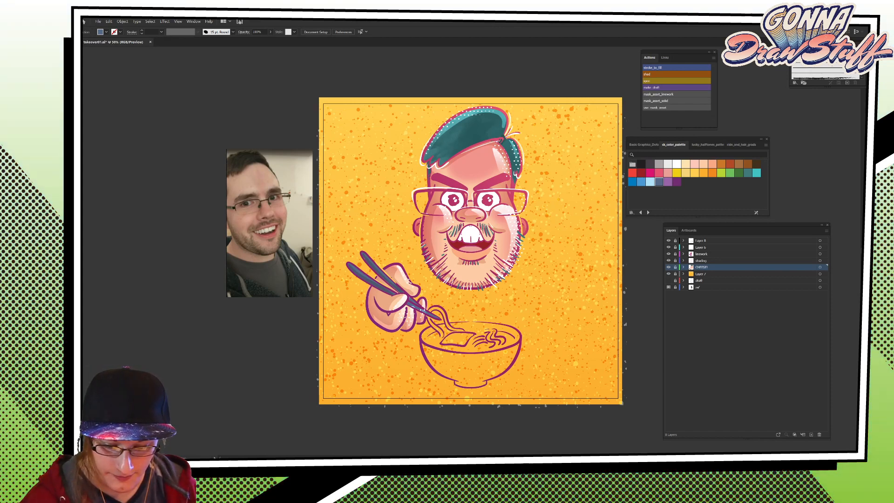
Paint the inside of the bowl's rim and the bowl's outer edges in light grey on the colour layer.
left_click(677, 164)
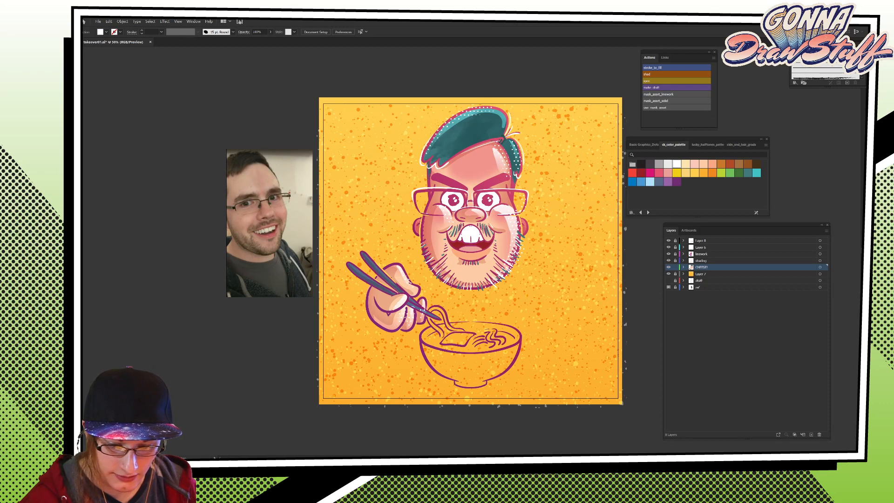
left_click(668, 164)
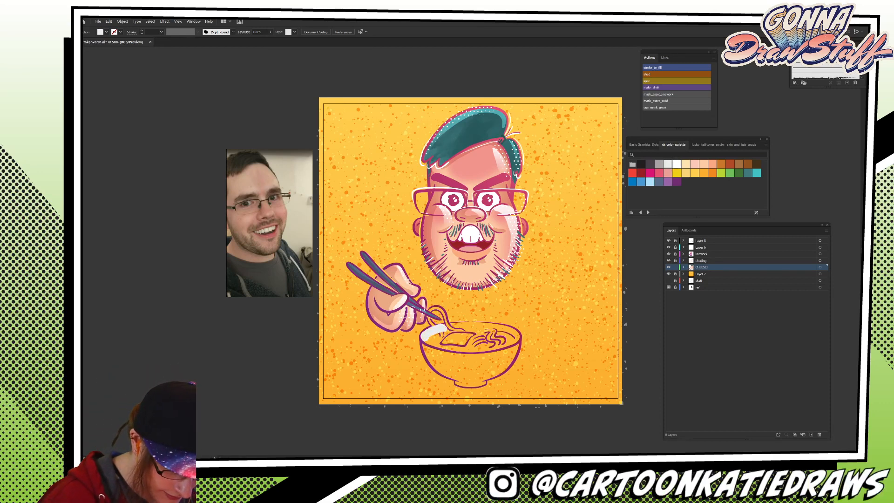
mouse_move(424, 336)
left_mouse_down()
mouse_move(478, 326)
mouse_move(517, 339)
left_mouse_up()
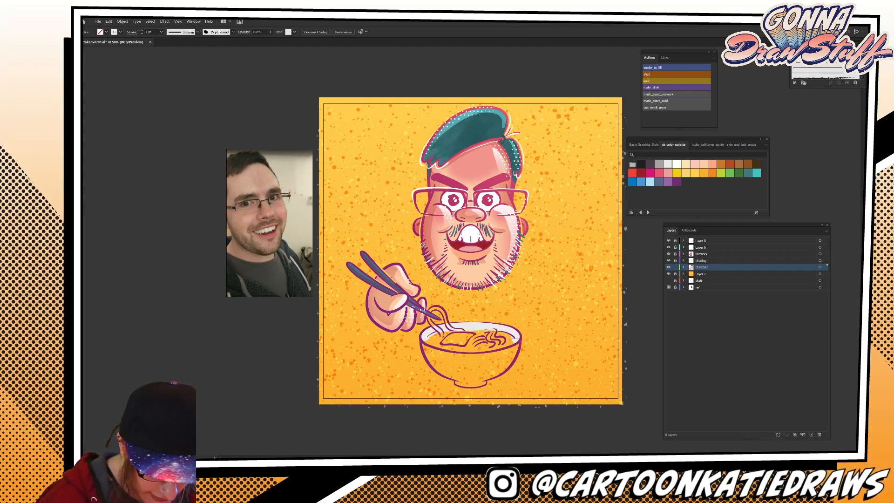
left_click_drag(427, 338, 426, 349)
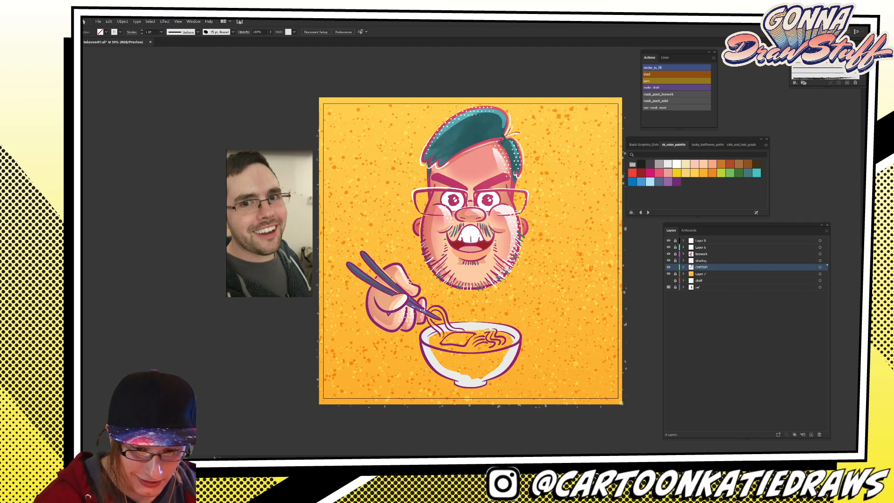
Fill the remaining gap in the bowl's body with light grey using the Shape Builder.
left_click(477, 383, "ctrl")
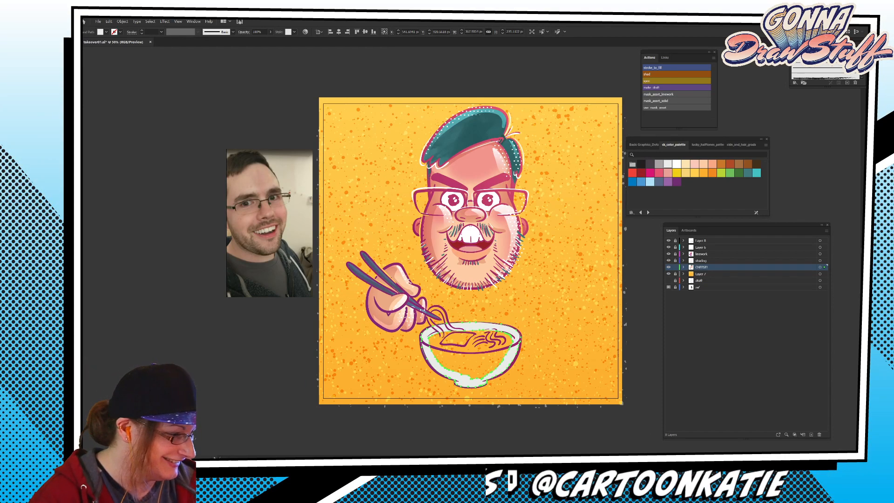
key("shift+m")
left_click_drag(471, 365, 507, 361)
key("ctrl+shift+a")
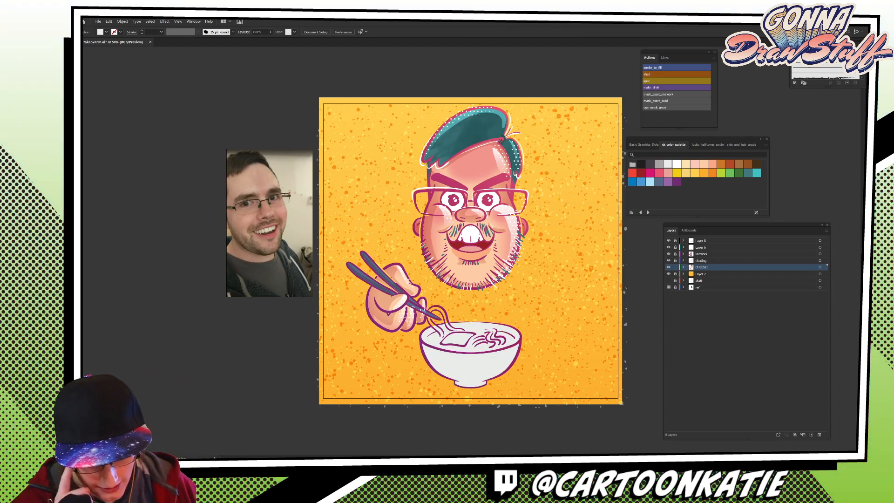
Create an 11-point star on the background layer with Radius 1 of 100 px and Radius 2 of 400 px.
left_click(717, 274)
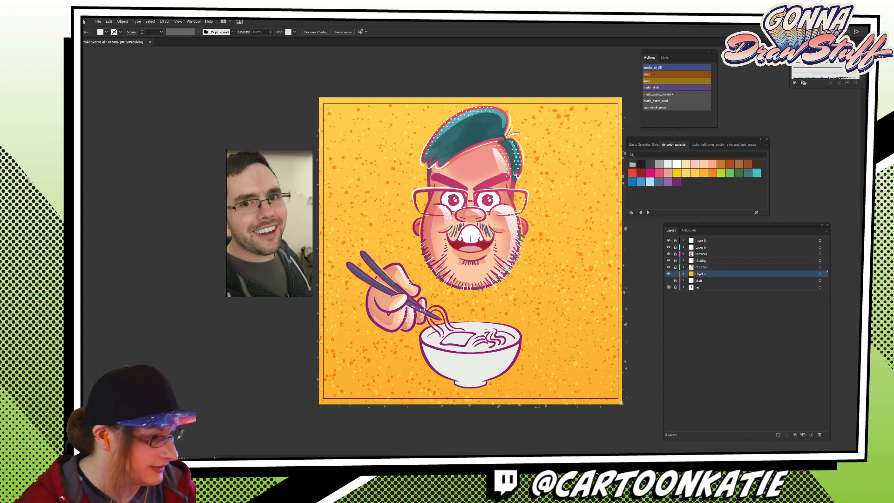
left_click(79, 113)
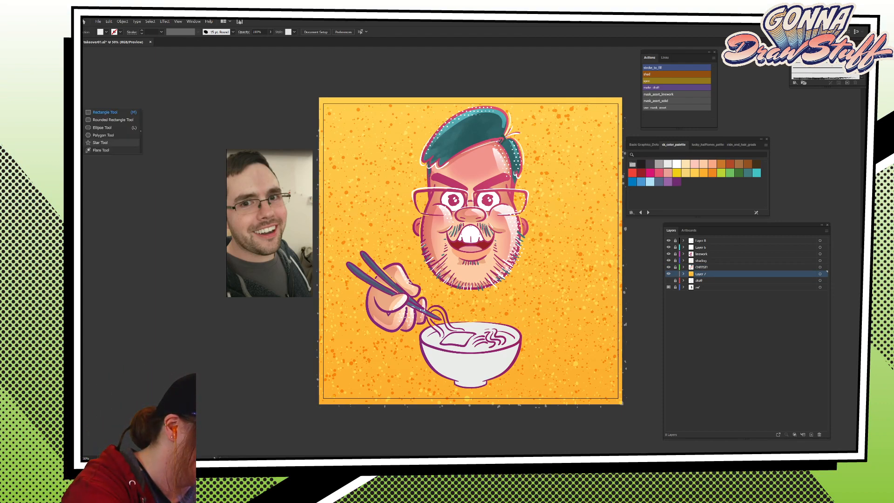
left_click(475, 226)
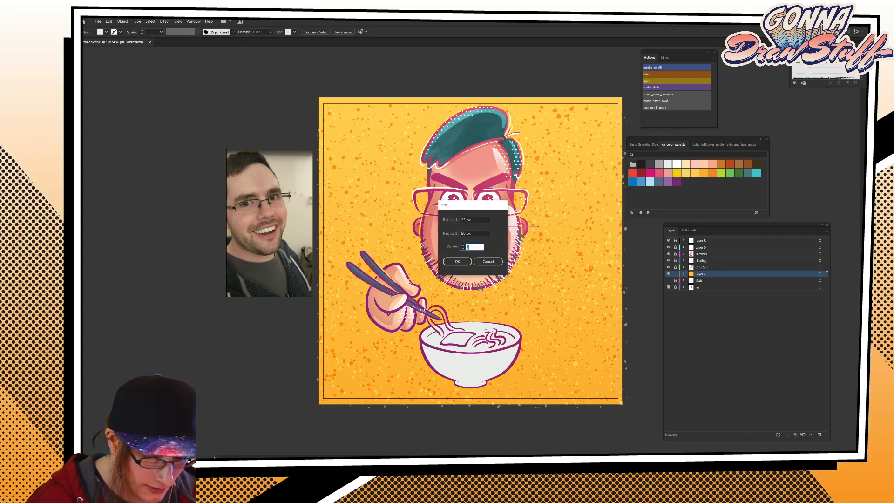
left_click(475, 220)
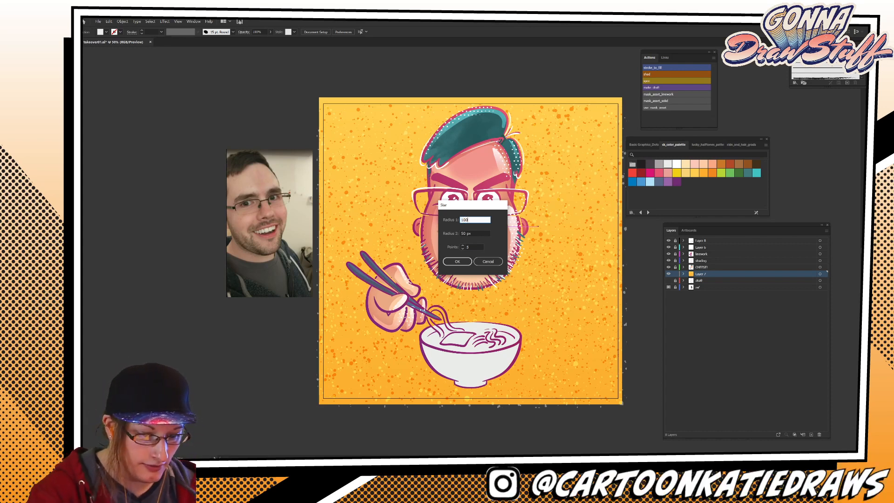
key("Tab")
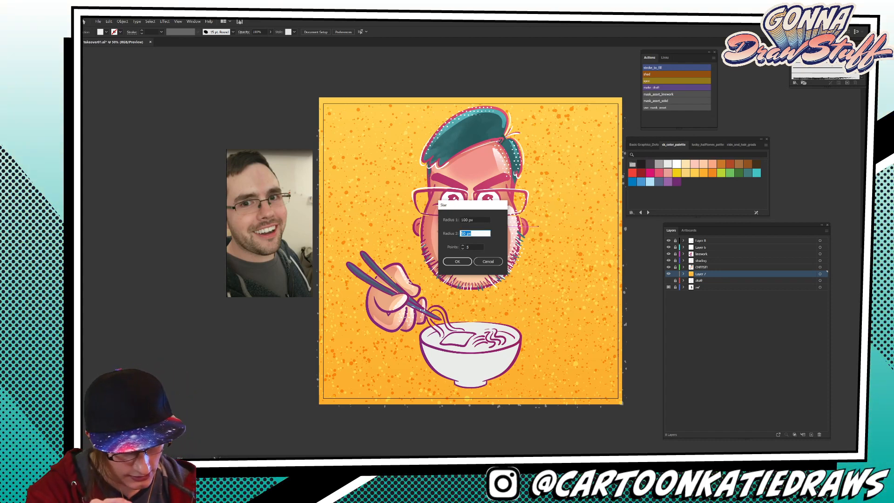
type("300")
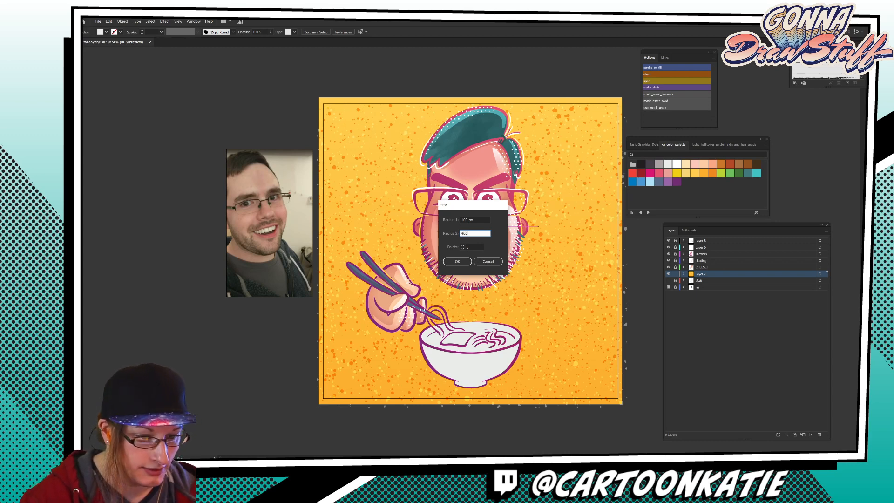
key("Tab")
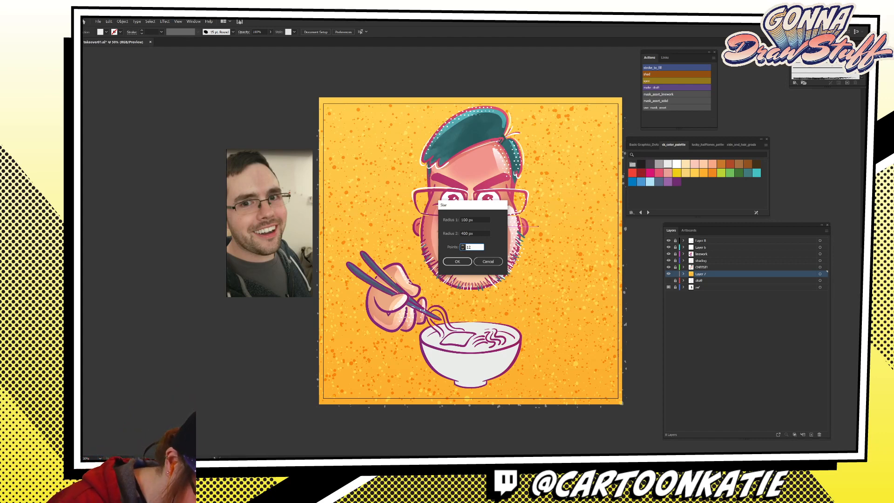
key("Return")
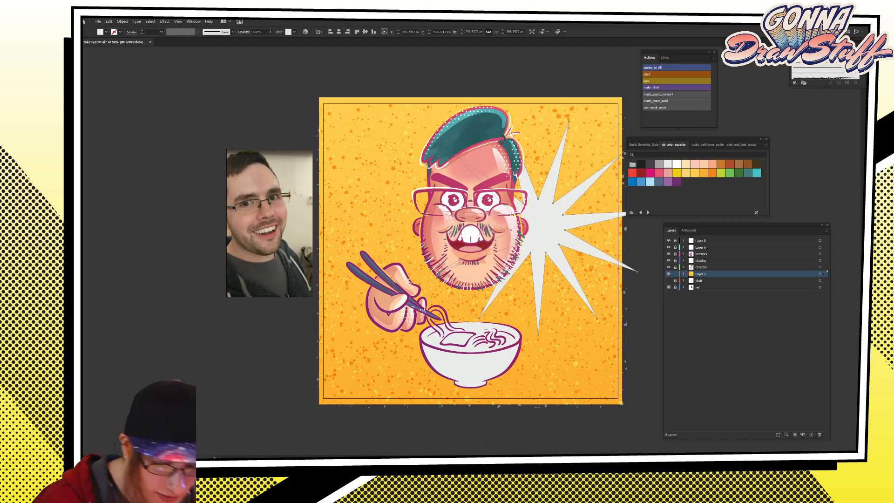
Centre the star behind the face and enlarge it until its rays extend past the artboard edges.
key("v")
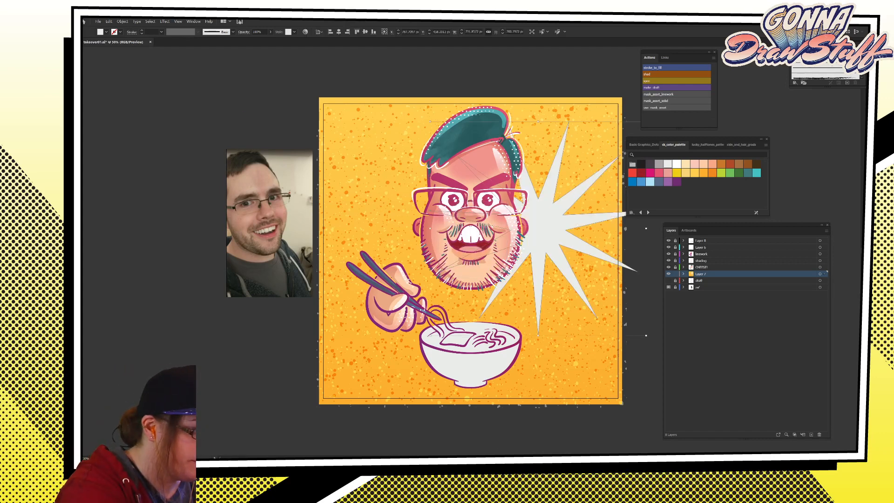
left_click_drag(533, 230, 474, 236)
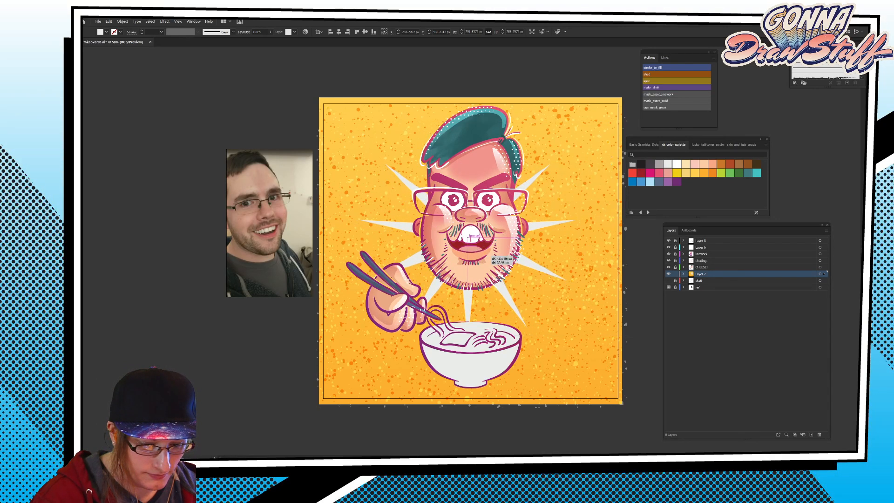
left_click_drag(576, 237, 658, 226)
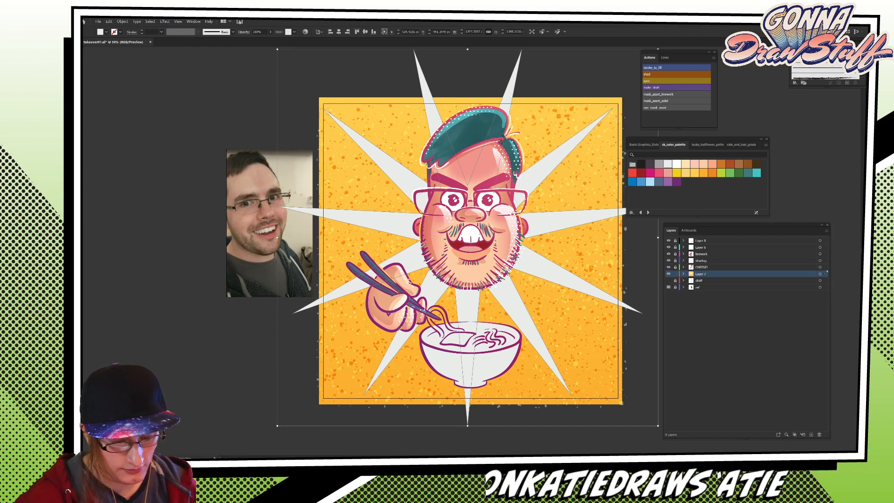
Send the star below the two speckle-textured rectangles in Layer 7, keeping it above the base background rectangle.
key("ctrl+shift+a")
left_click(401, 175)
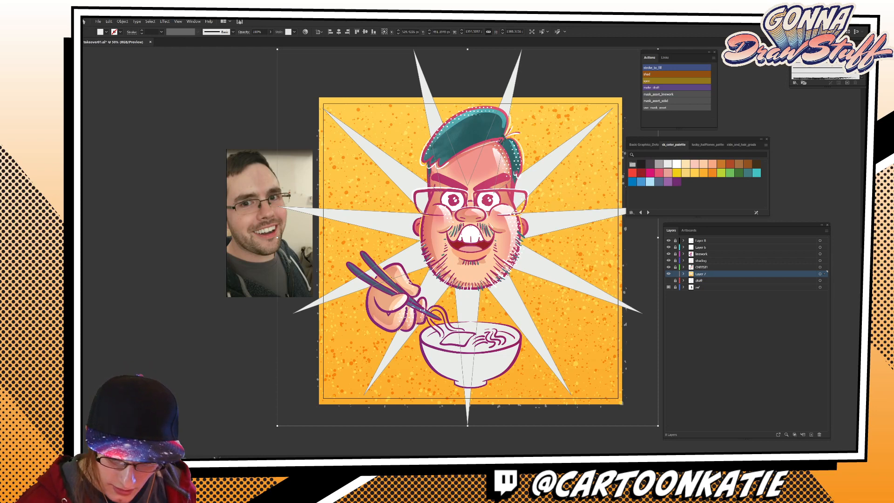
left_click(683, 273)
key("ctrl+bracketleft")
key("ctrl+bracketleft")
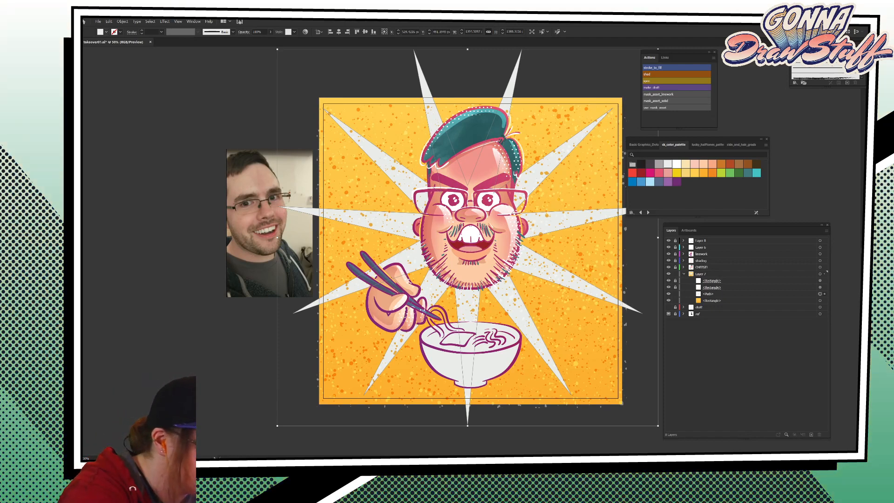
Recolour the starburst's fill to orange.
left_click(107, 32)
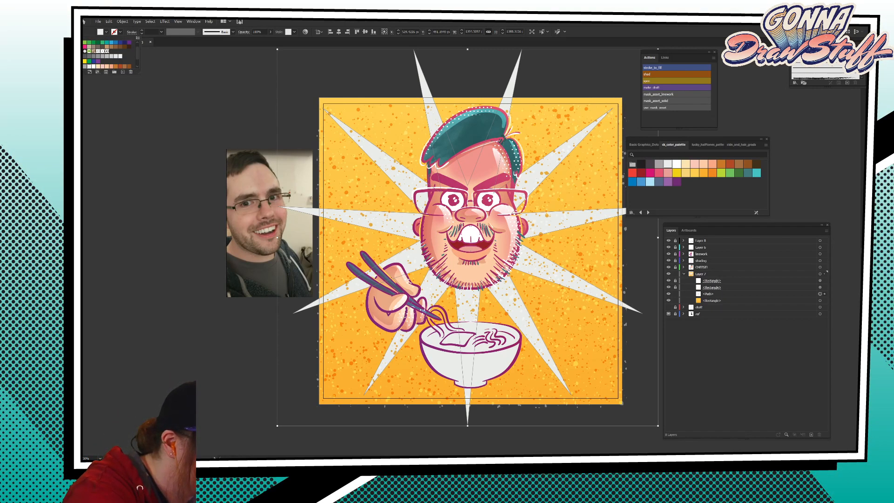
left_click_drag(138, 54, 137, 60)
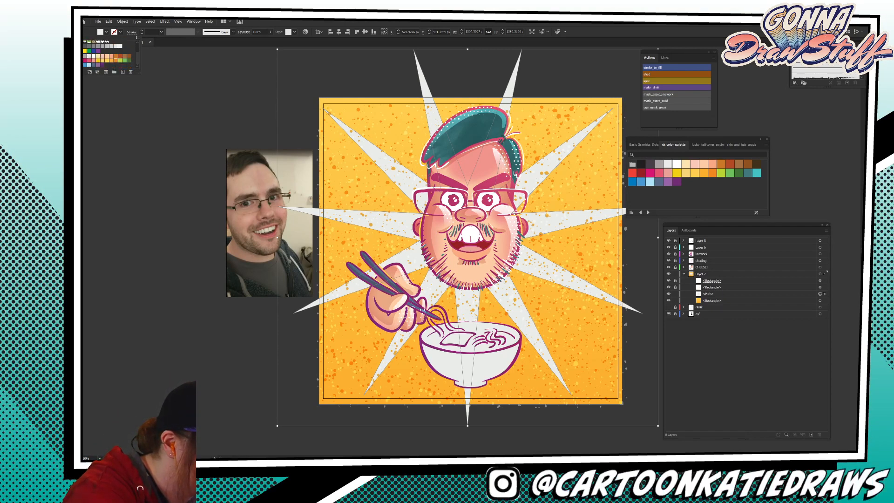
left_click(115, 60)
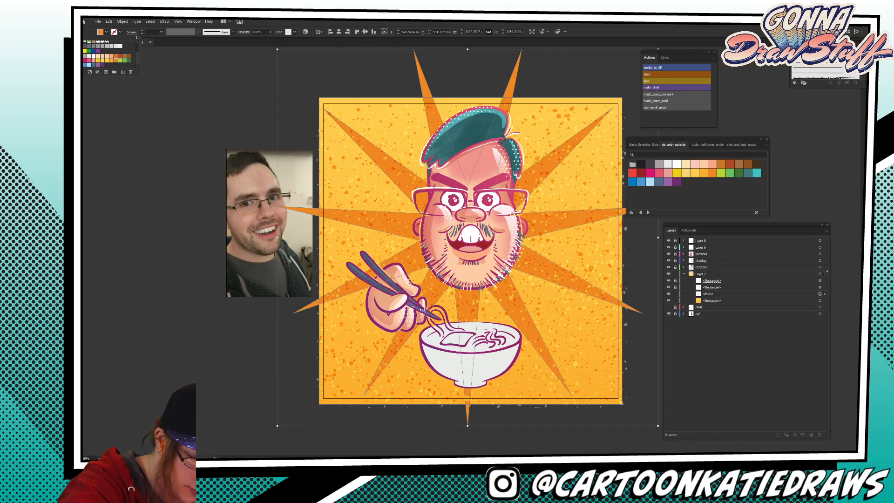
Lower the starburst's opacity to about half and deselect it.
left_click(270, 32)
left_click_drag(281, 39, 258, 39)
left_click(271, 32)
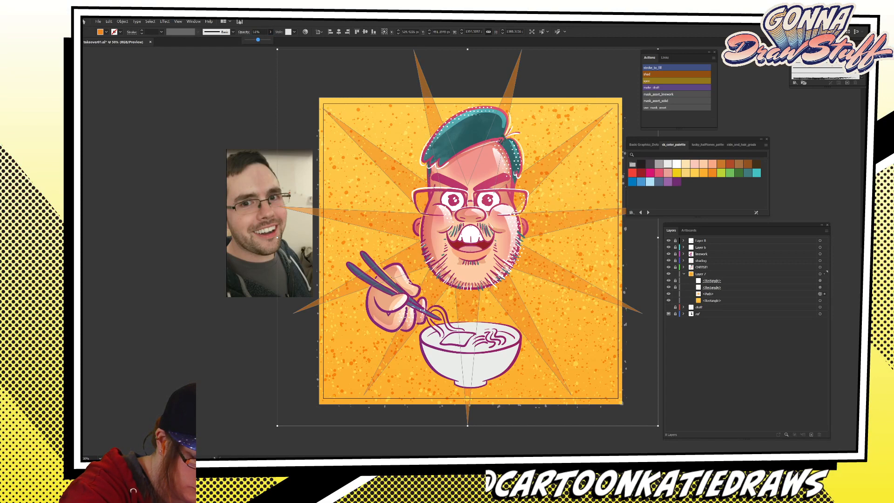
key("ctrl+shift+a")
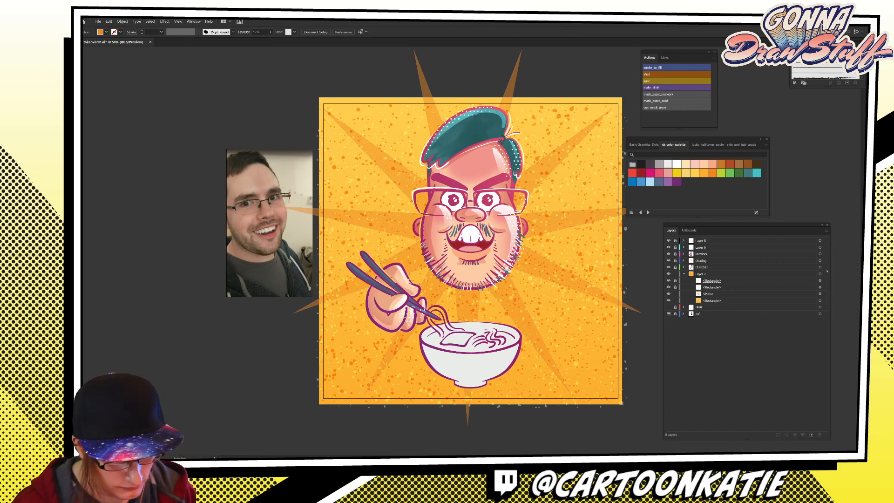
Collapse and lock Layer 7, and add a new layer above it.
left_click(684, 274)
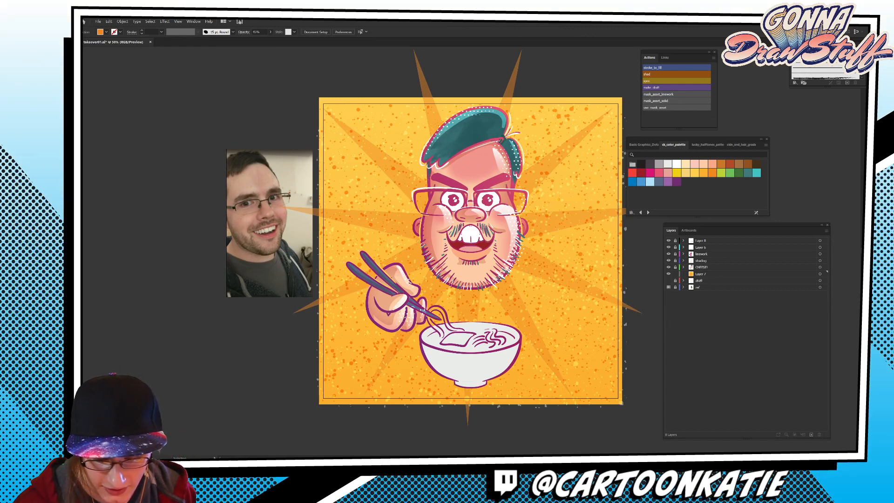
left_click(675, 274)
left_click(811, 435)
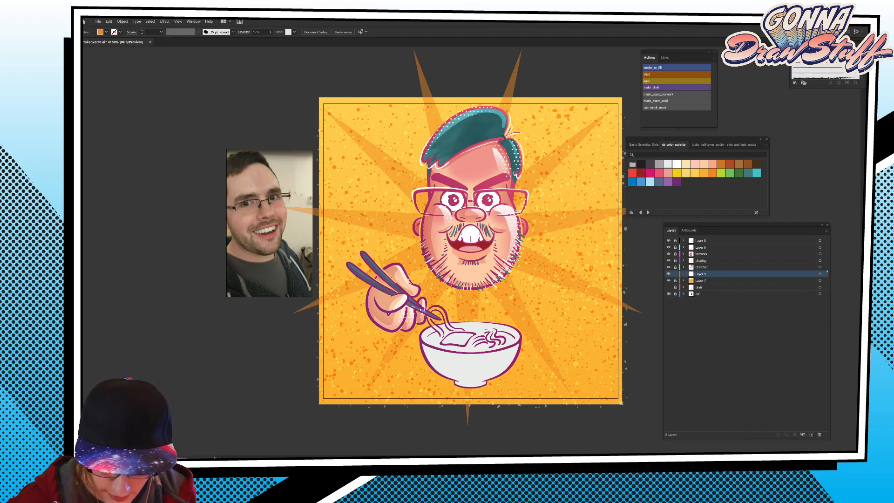
Paint a thick white outline behind the head, the hand with chopsticks and the noodle bowl on the new layer.
key("d")
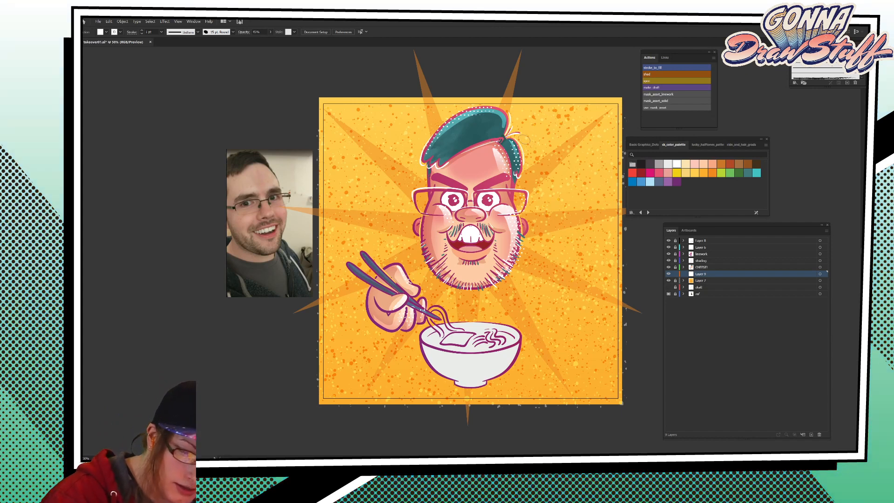
mouse_move(510, 136)
left_mouse_down()
mouse_move(510, 123)
mouse_move(487, 106)
mouse_move(457, 110)
mouse_move(424, 142)
mouse_move(415, 165)
mouse_move(427, 217)
mouse_move(419, 240)
mouse_move(429, 271)
mouse_move(462, 292)
mouse_move(498, 287)
mouse_move(526, 236)
left_mouse_up()
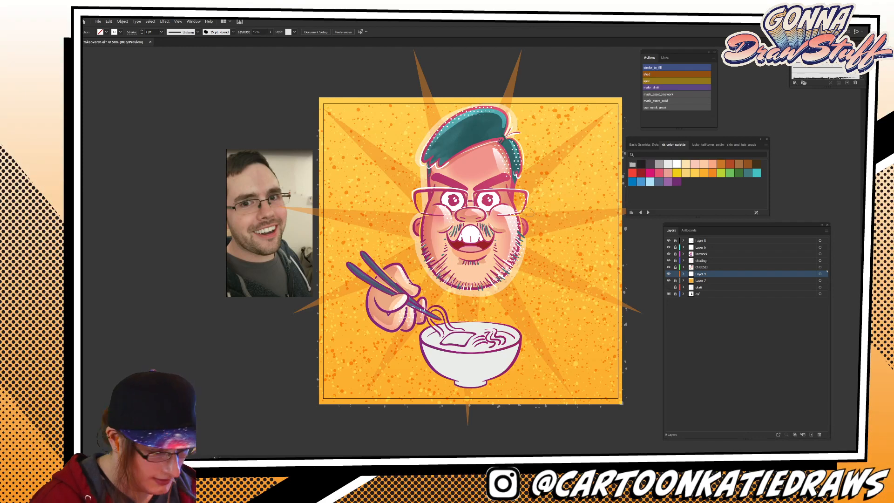
mouse_move(421, 214)
left_mouse_down()
mouse_move(414, 233)
mouse_move(440, 279)
mouse_move(471, 290)
mouse_move(501, 279)
mouse_move(530, 222)
mouse_move(516, 211)
mouse_move(519, 136)
left_mouse_up()
mouse_move(361, 253)
left_mouse_down()
mouse_move(389, 283)
mouse_move(348, 264)
left_mouse_up()
key("ctrl+z")
mouse_move(391, 262)
left_mouse_down()
mouse_move(371, 282)
mouse_move(367, 305)
mouse_move(373, 325)
mouse_move(390, 332)
mouse_move(417, 324)
mouse_move(421, 311)
mouse_move(424, 298)
mouse_move(407, 297)
mouse_move(392, 264)
left_mouse_up()
key("ctrl+z")
mouse_move(428, 320)
left_mouse_down()
mouse_move(440, 337)
mouse_move(447, 316)
mouse_move(463, 328)
mouse_move(465, 320)
mouse_move(509, 324)
mouse_move(525, 344)
mouse_move(501, 377)
mouse_move(454, 385)
mouse_move(424, 367)
mouse_move(420, 332)
left_mouse_up()
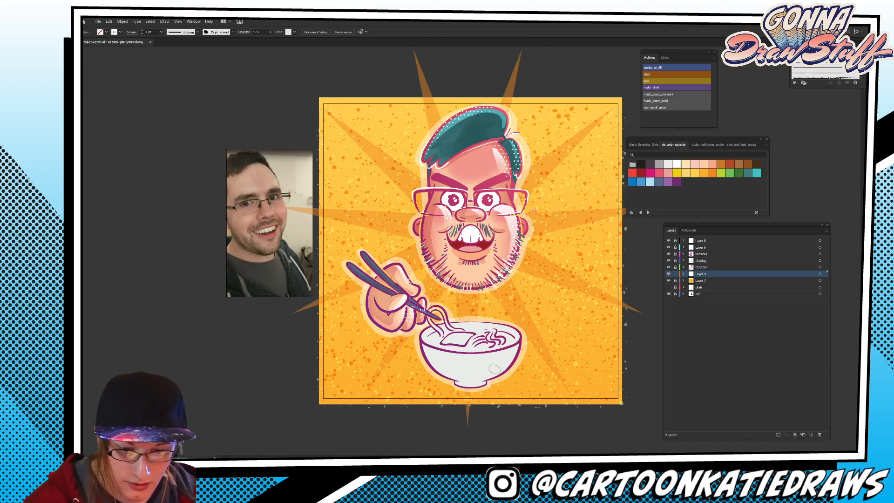
Select all of the white outline, raise its opacity to 100% and set its blending mode to Overlay.
key("ctrl+a")
left_click(271, 32)
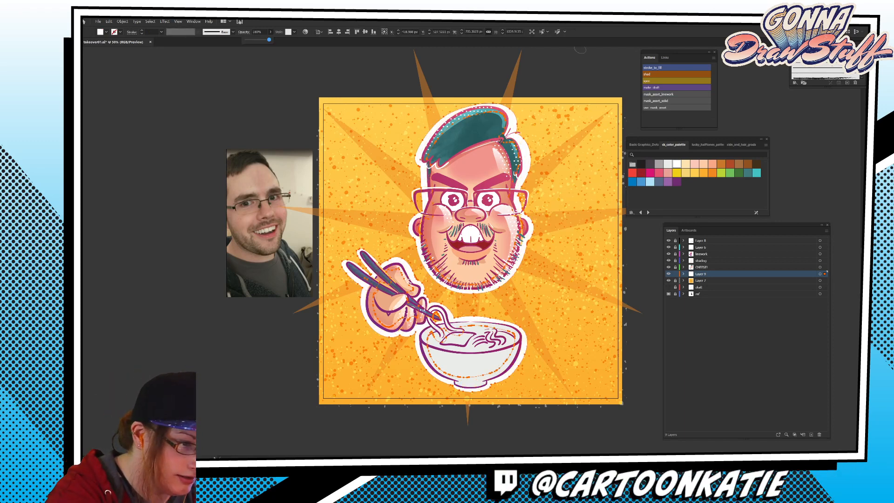
left_click(243, 32)
left_click(192, 43)
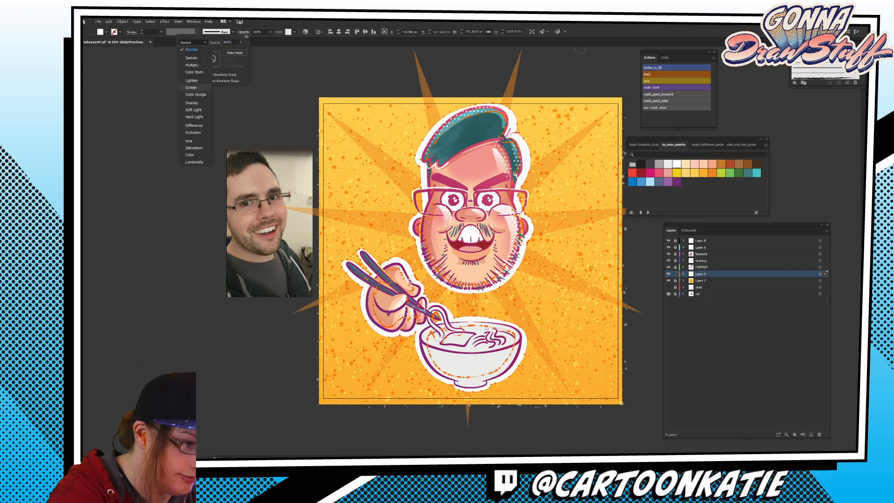
left_click(192, 103)
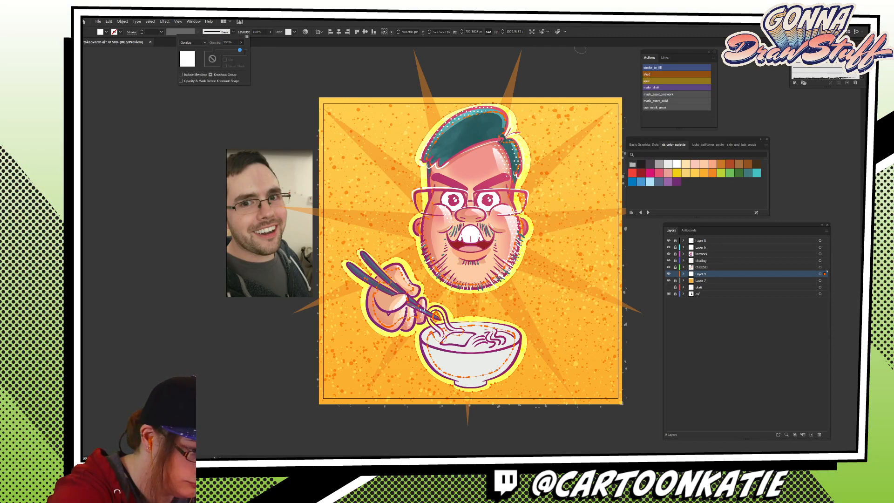
Lower the white outline's opacity to about half and deselect it.
left_click_drag(239, 50, 238, 50)
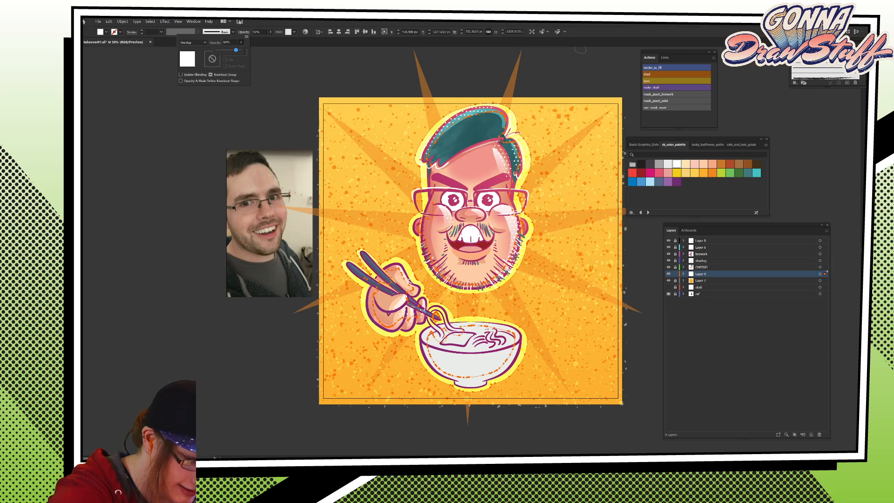
left_click_drag(232, 50, 231, 50)
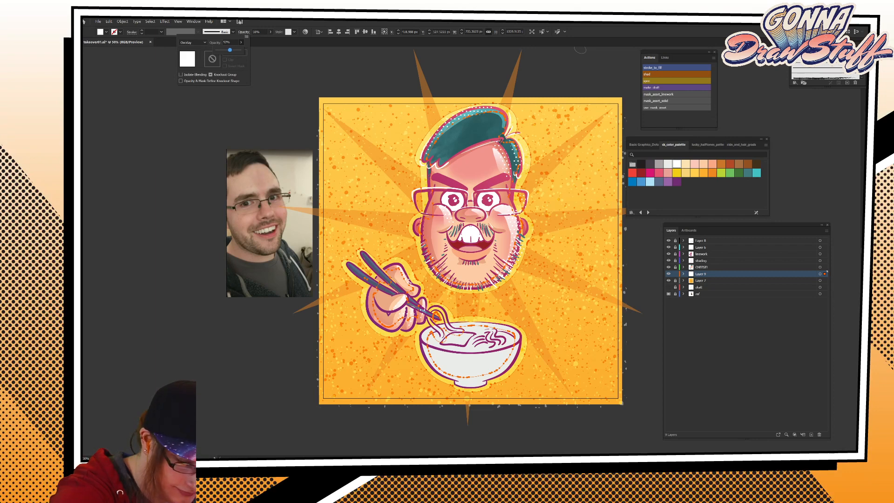
left_click_drag(229, 50, 229, 50)
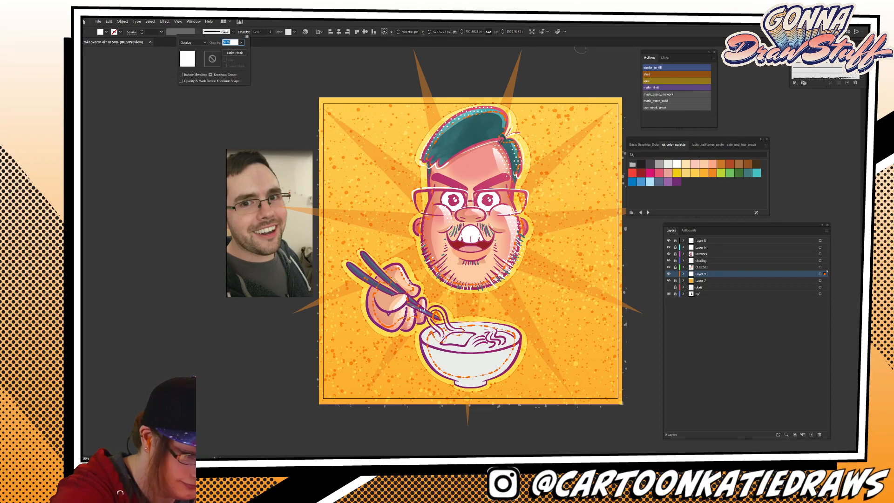
left_click(91, 62)
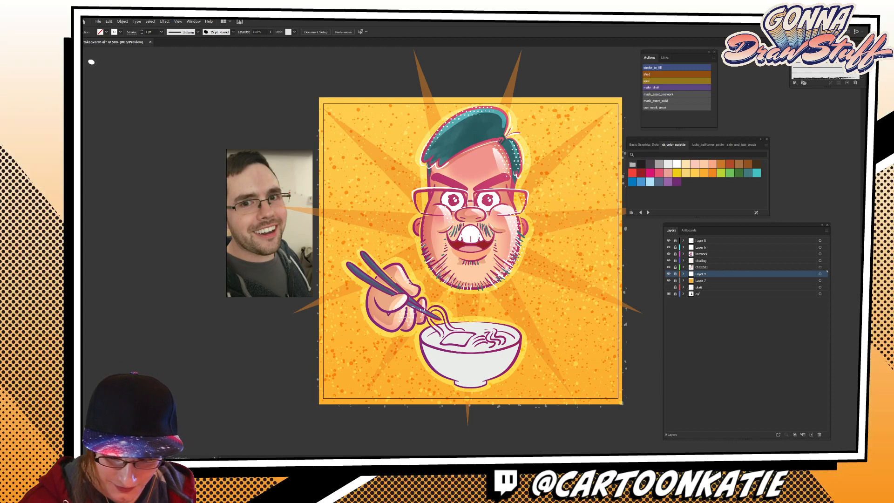
Lock the outline's layer and add a new layer directly above the colour layer.
left_click(675, 274)
left_click(675, 267)
left_click(702, 268)
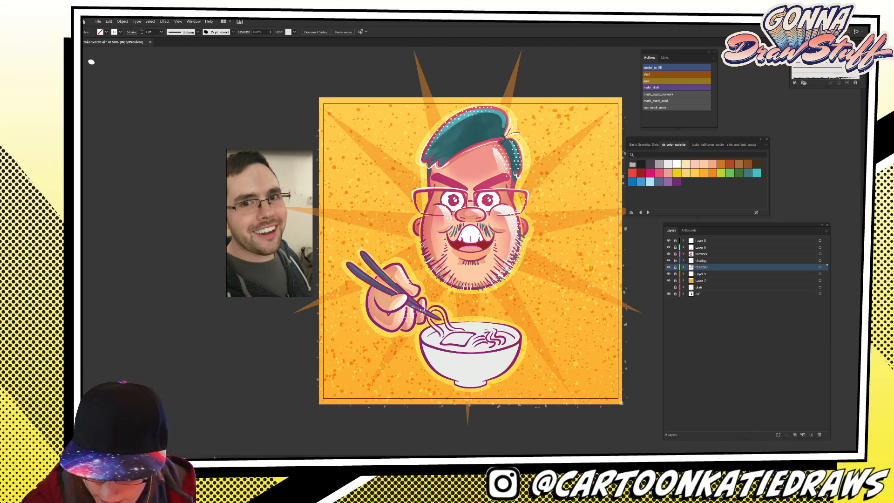
left_click(812, 434)
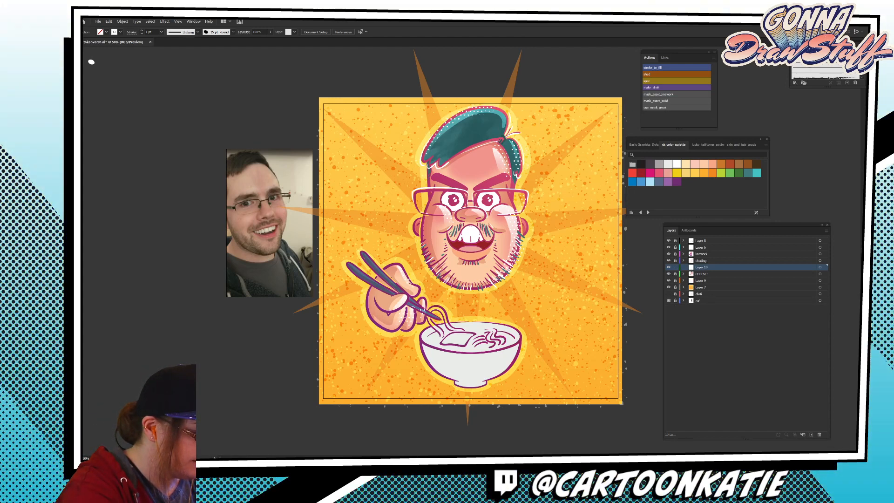
Draw a small square on the empty canvas below the reference photo and fill it with magenta.
left_click_drag(78, 112, 100, 142)
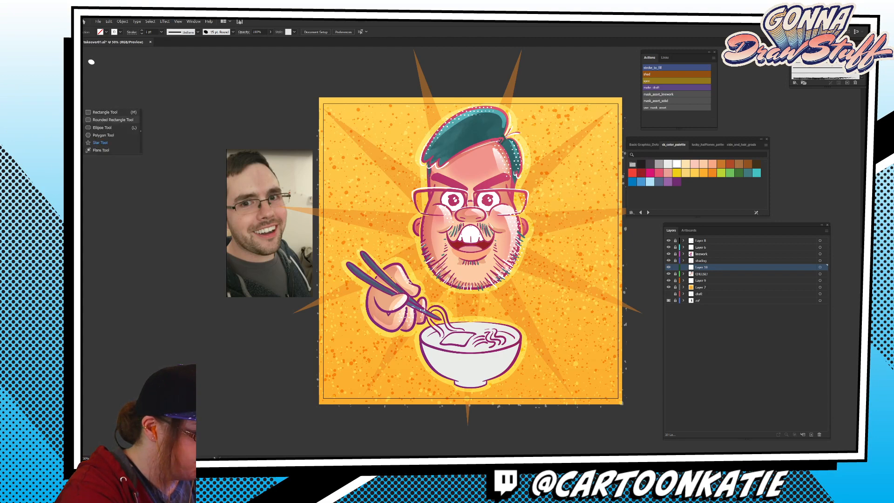
left_click(100, 143)
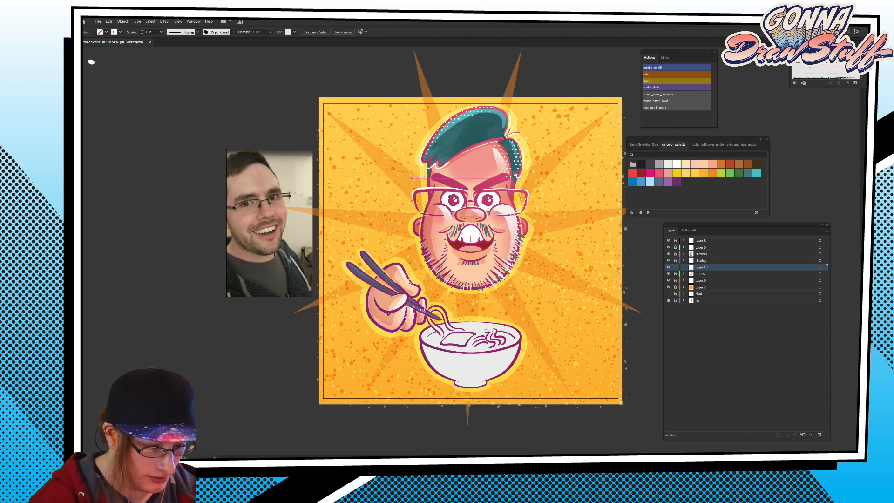
mouse_move(358, 165)
left_mouse_down()
mouse_move(373, 180)
mouse_move(366, 170)
left_mouse_up()
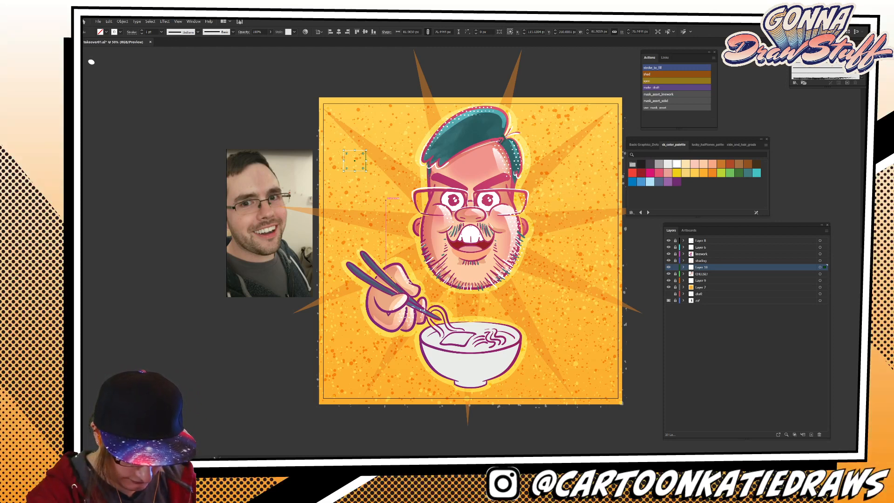
key("Delete")
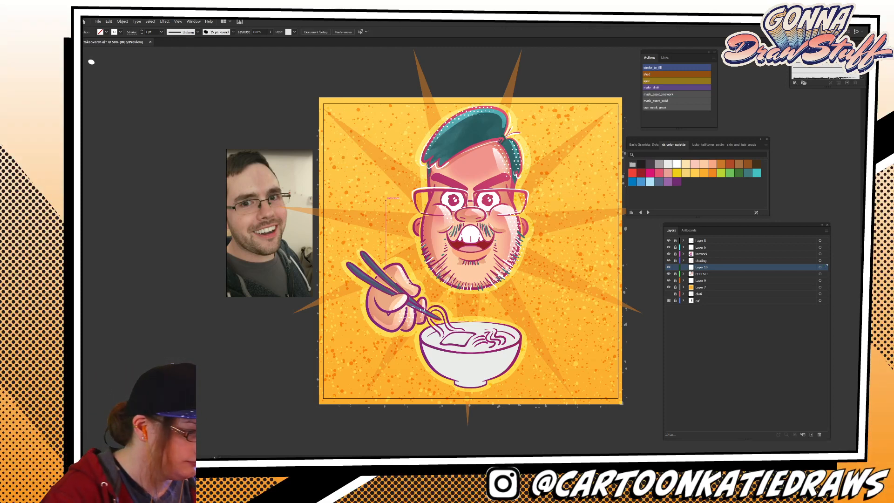
left_click_drag(229, 333, 254, 357)
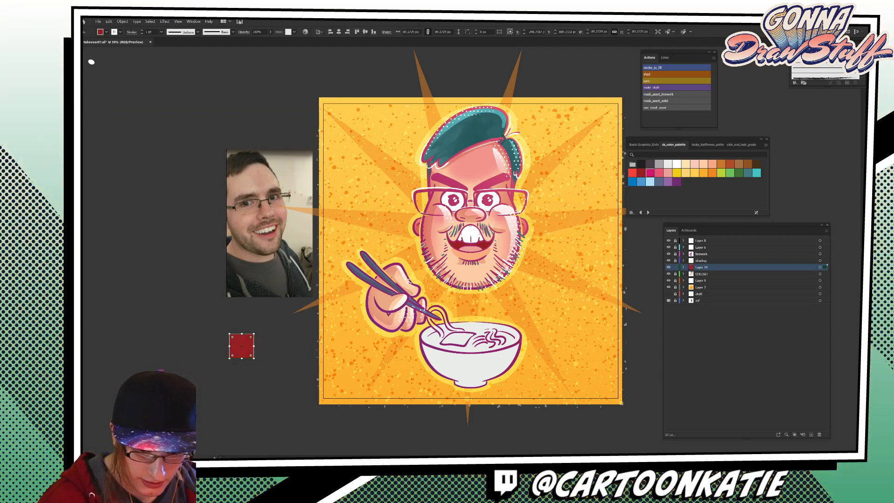
left_click(650, 174)
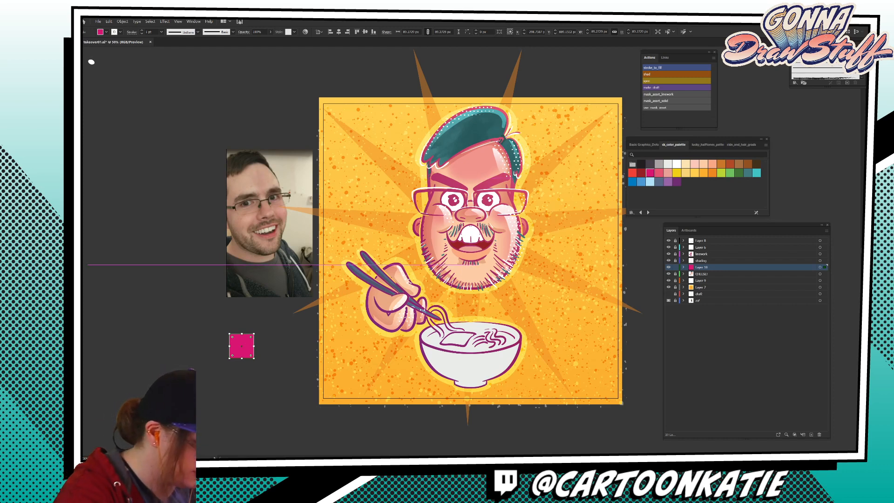
Turn the square's magenta fill into its outline, remove the fill and thicken the stroke.
key("shift+x")
left_click(101, 32)
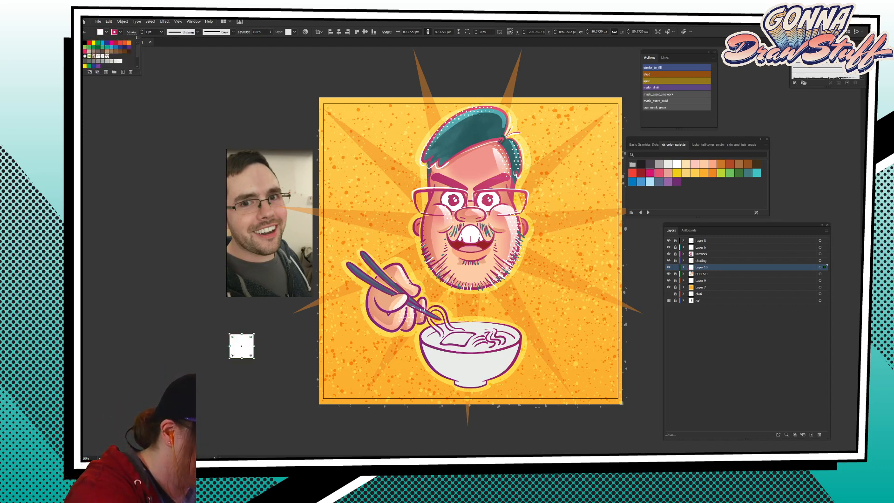
left_click(72, 43)
left_click(142, 30)
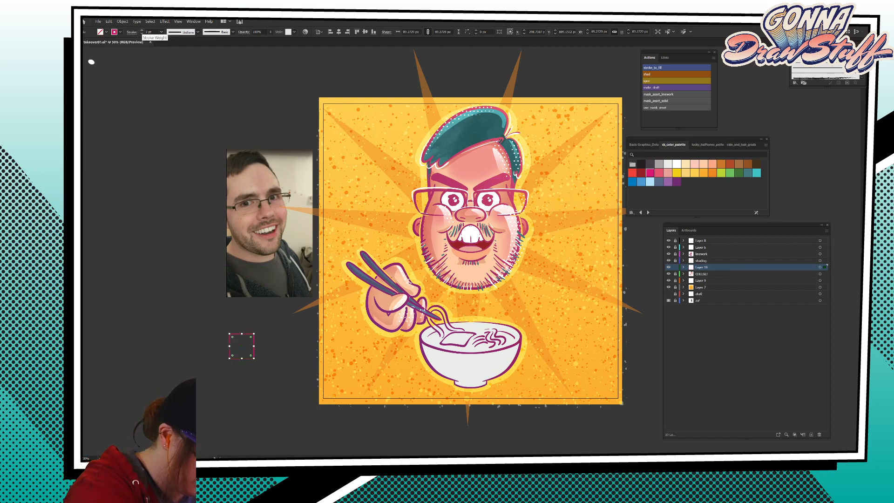
left_click(131, 32)
left_click(131, 32)
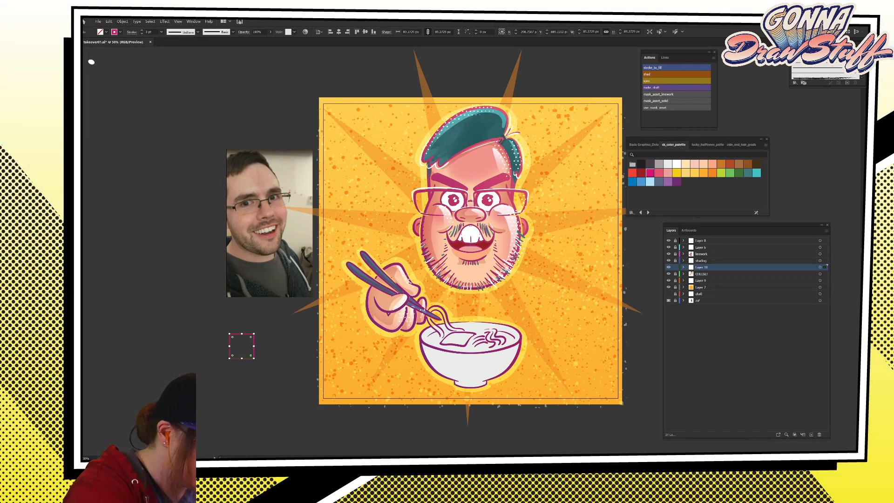
Shrink the magenta square and place it in the middle of the bowl's front.
left_click_drag(254, 334, 456, 360)
key("ctrl+shift+a")
key("ctrl+shift+a")
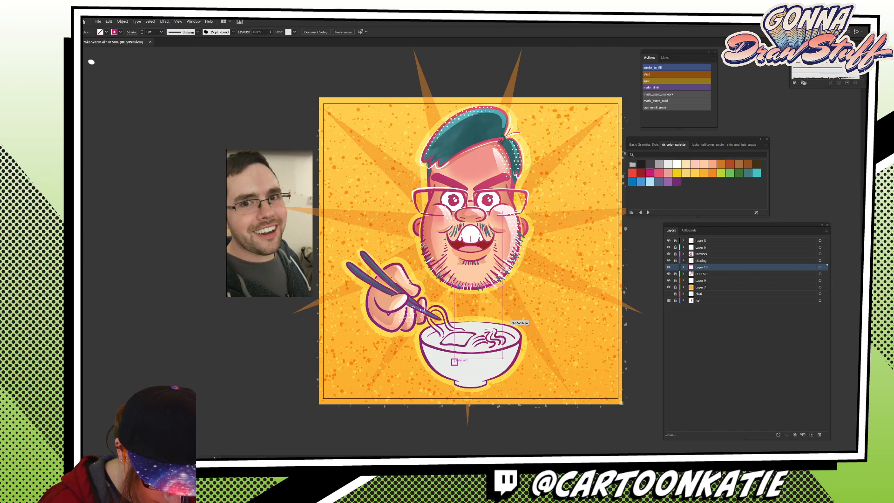
left_click(471, 361)
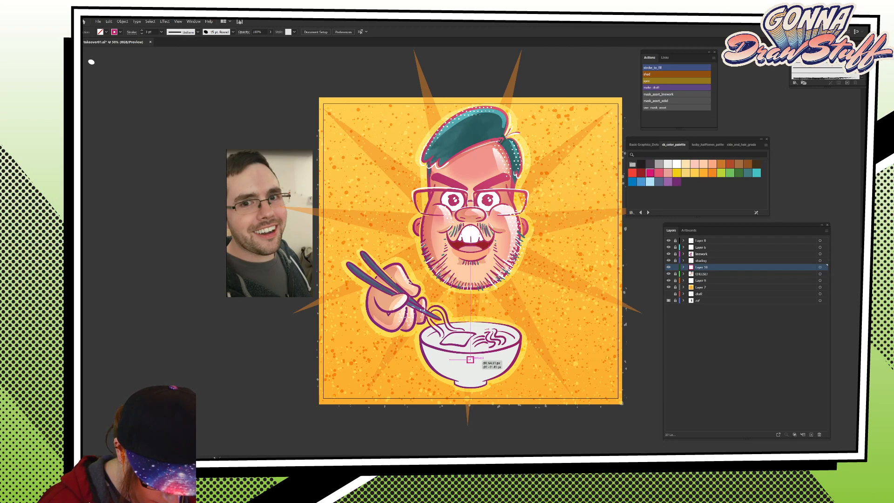
key("ctrl+shift+a")
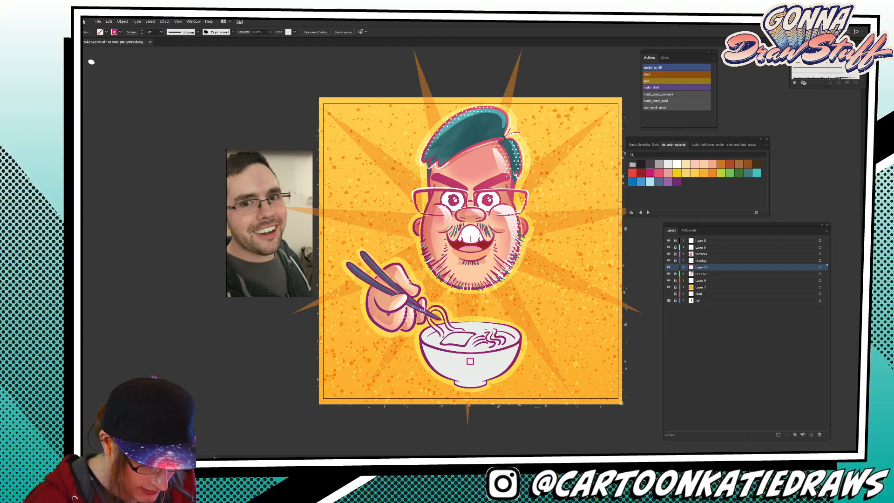
Move the small magenta square just outside the bowl's left edge, slightly below the rim, and deselect it.
left_click_drag(468, 359, 472, 363)
left_click(132, 32)
left_click(98, 57)
key("Escape")
key("ctrl+shift+a")
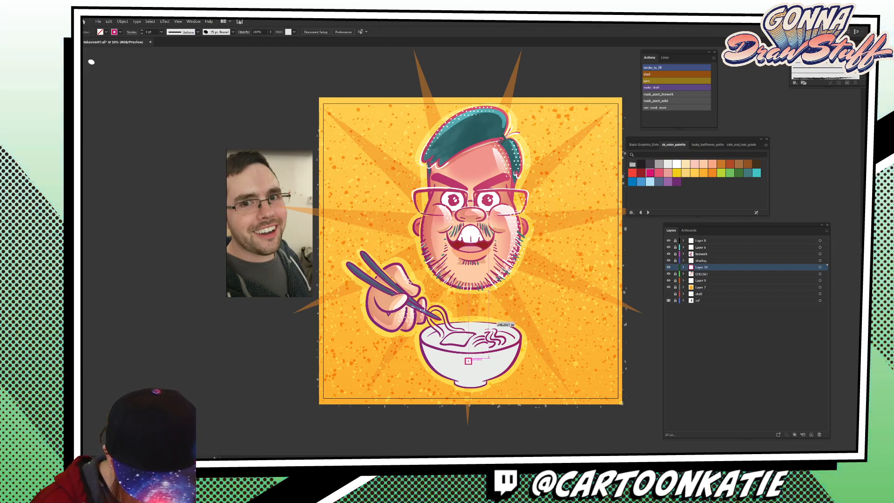
left_click_drag(470, 361, 413, 352)
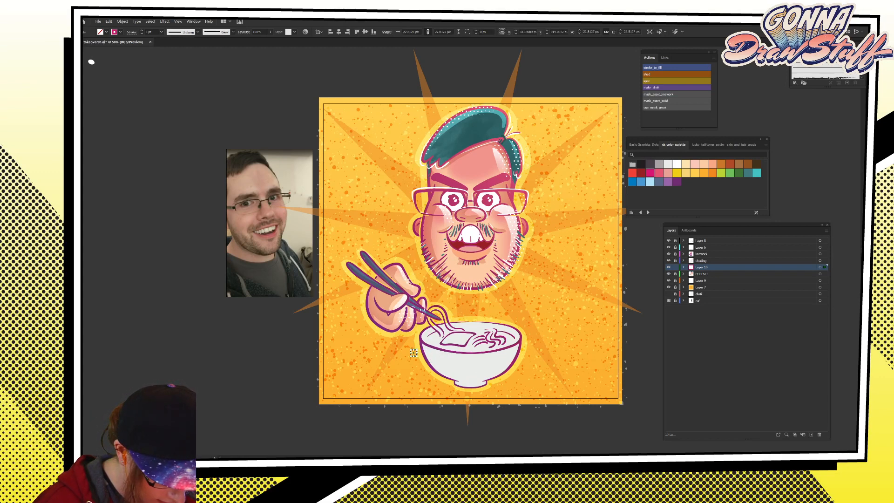
key("ctrl+shift+a")
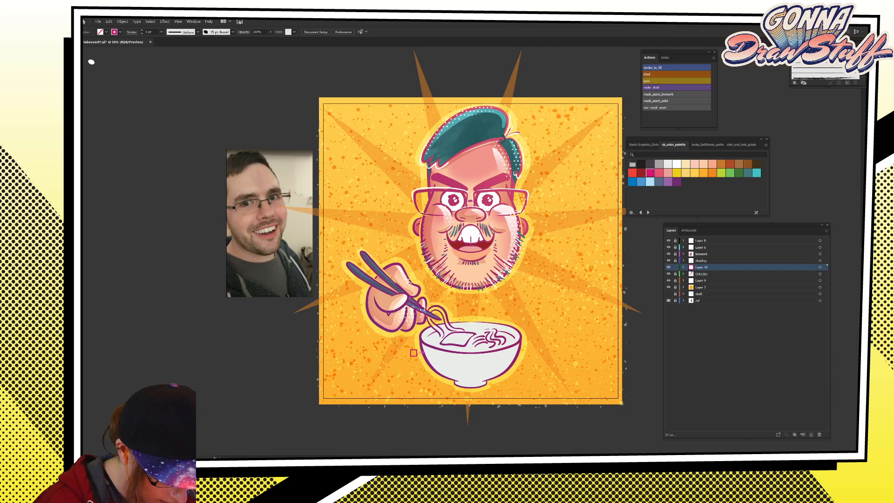
Copy the square straight across to the bowl's right edge and blend the two squares into a row.
left_click_drag(416, 353, 525, 353)
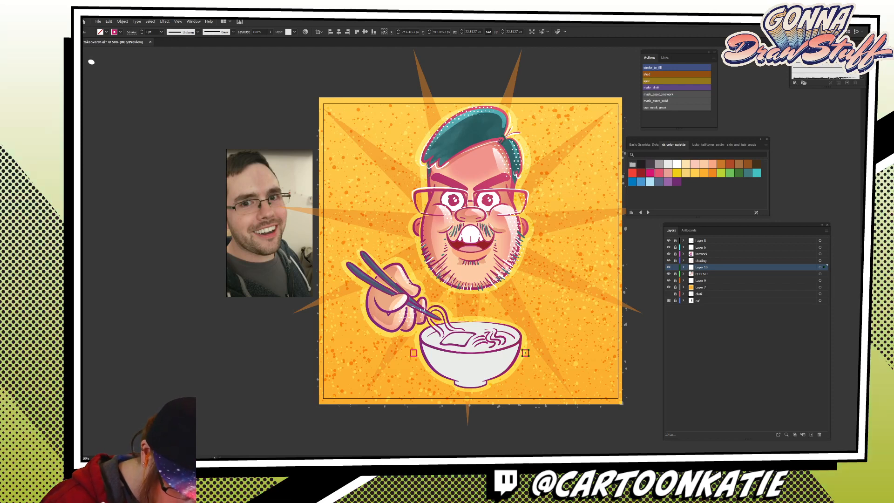
key("ctrl+a")
key("ctrl+alt+b")
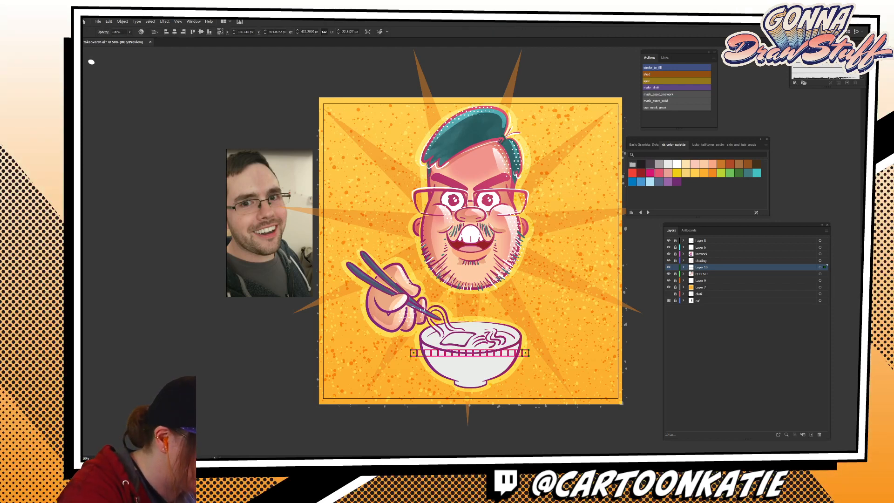
Set the blend's spacing to Specified Steps with 8 steps.
key("Return")
left_click(470, 226)
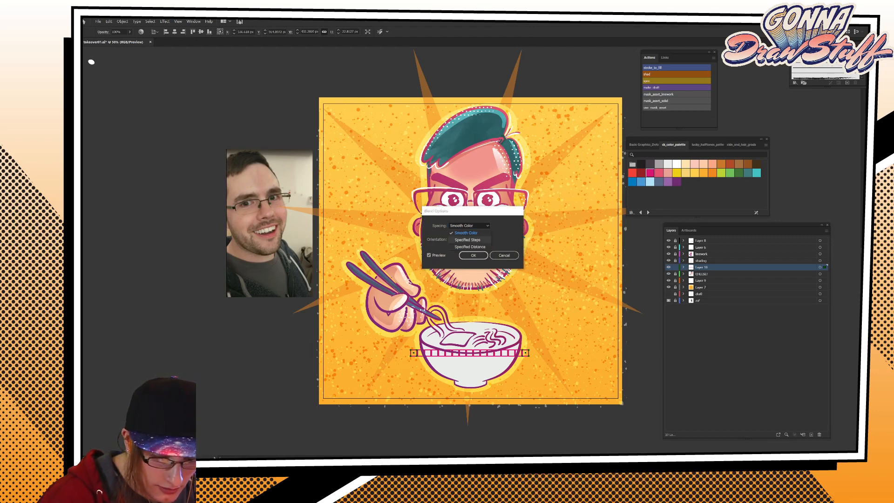
left_click(469, 247)
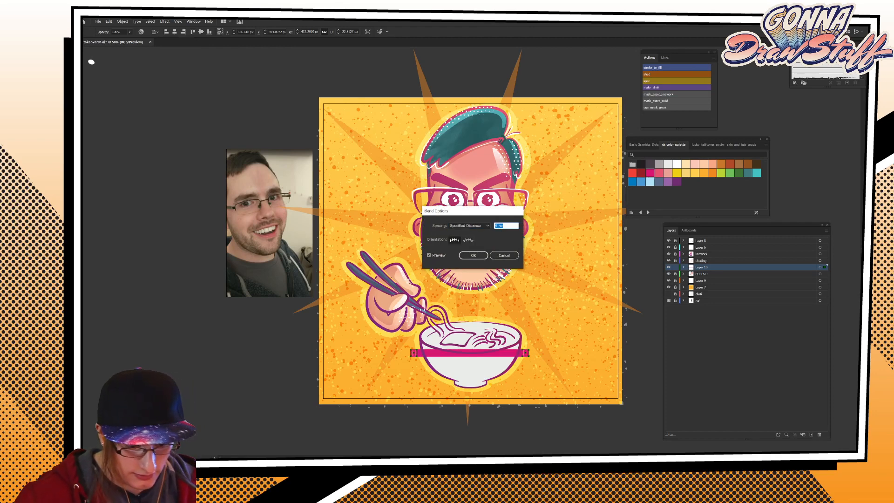
left_click(469, 226)
left_click(468, 240)
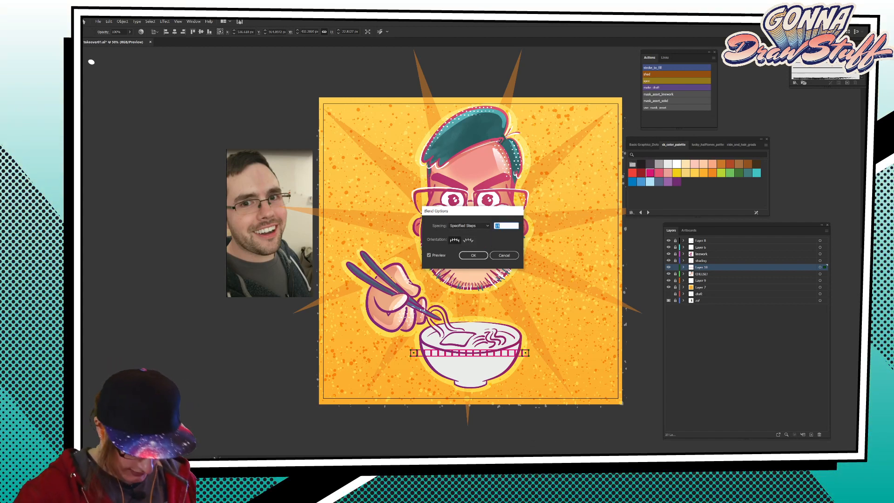
type("8")
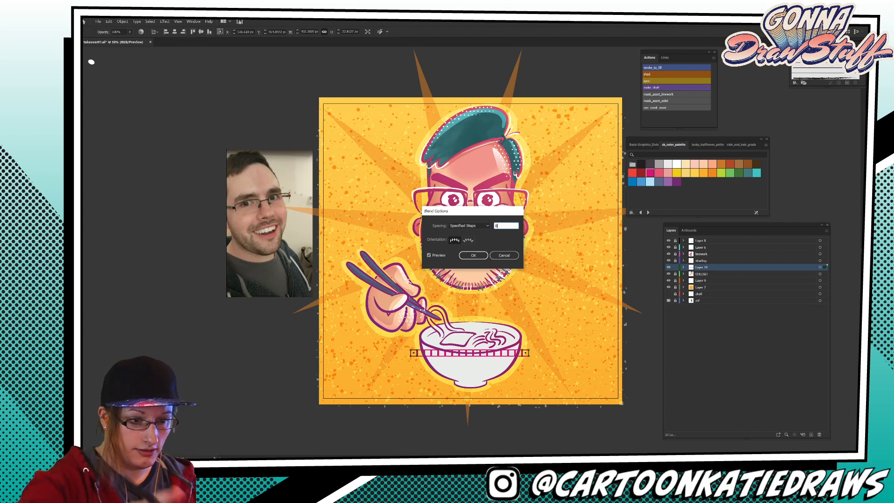
left_click(467, 240)
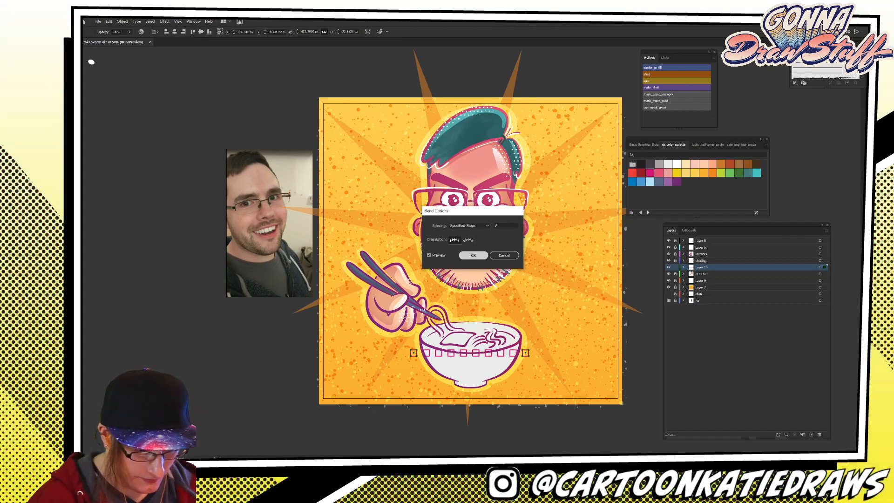
left_click(473, 255)
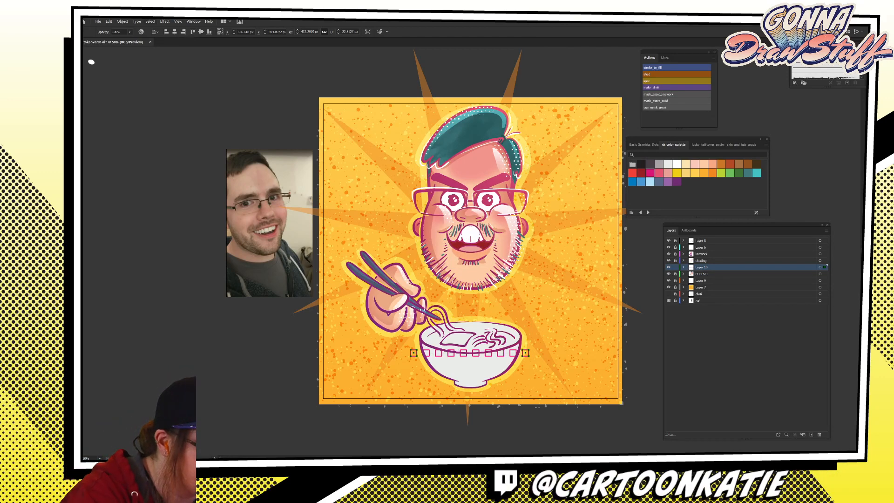
Warp the row of squares with a horizontal Arch envelope, setting its bend to about -22%.
left_click(122, 21)
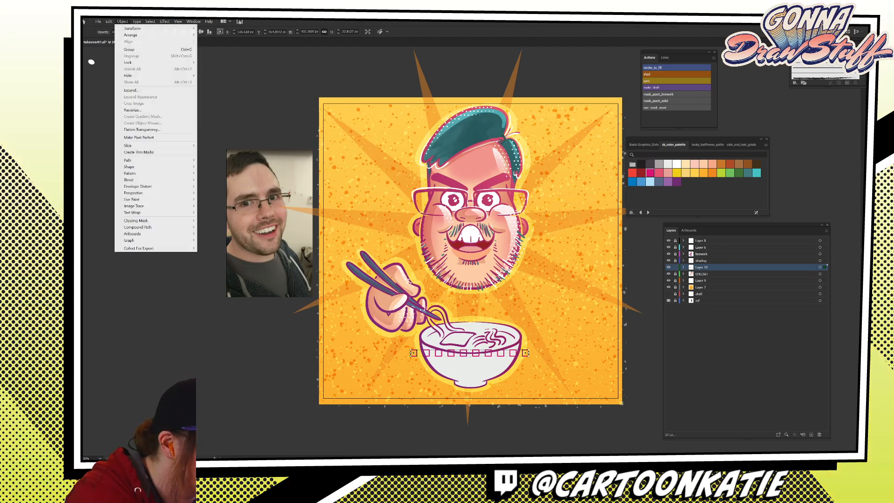
mouse_move(130, 173)
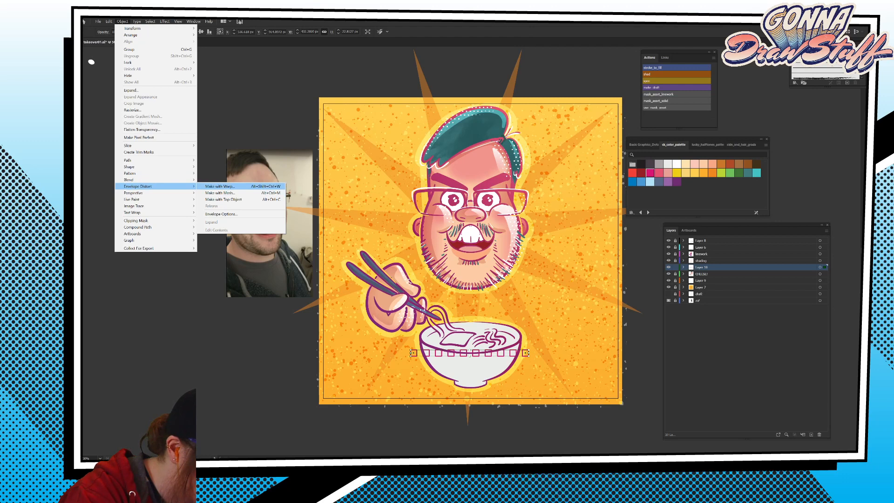
left_click(219, 186)
left_click_drag(504, 193, 574, 195)
left_click(536, 209)
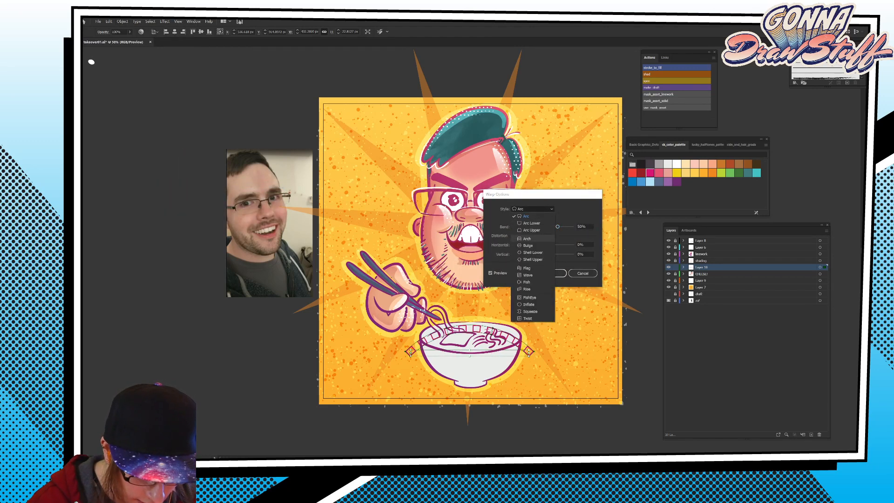
left_click(527, 238)
left_click_drag(557, 227, 545, 227)
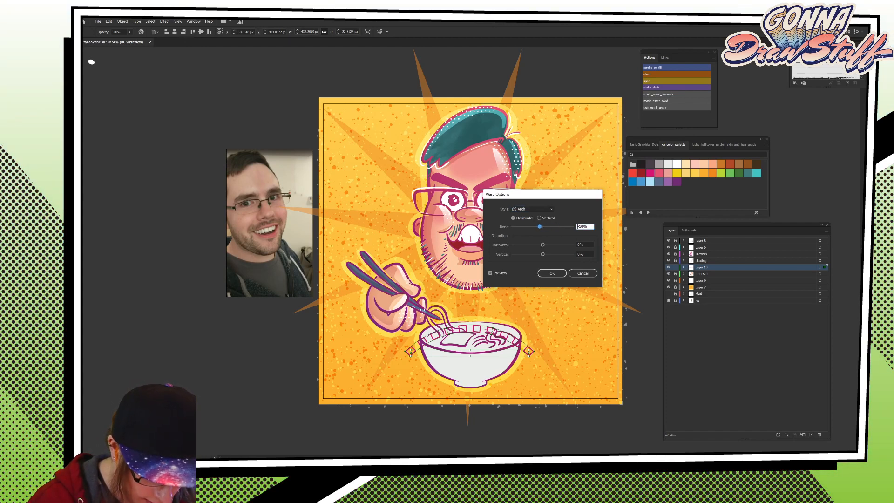
left_click(490, 273)
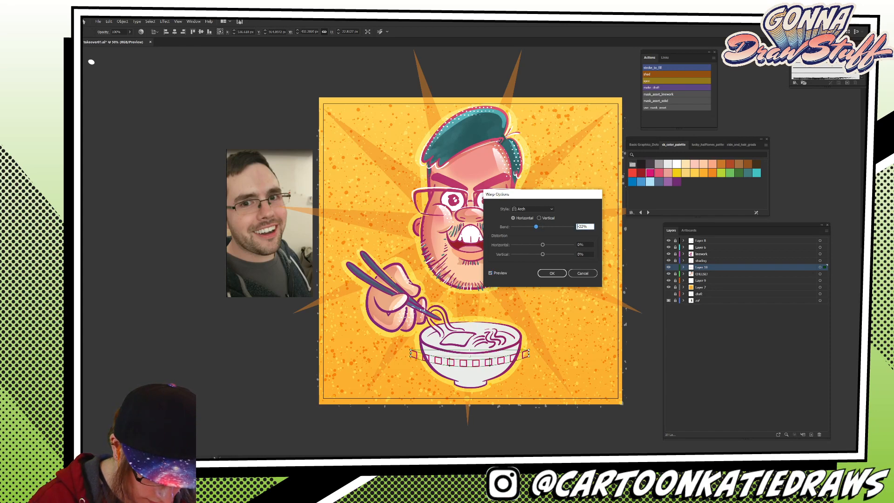
key("Up")
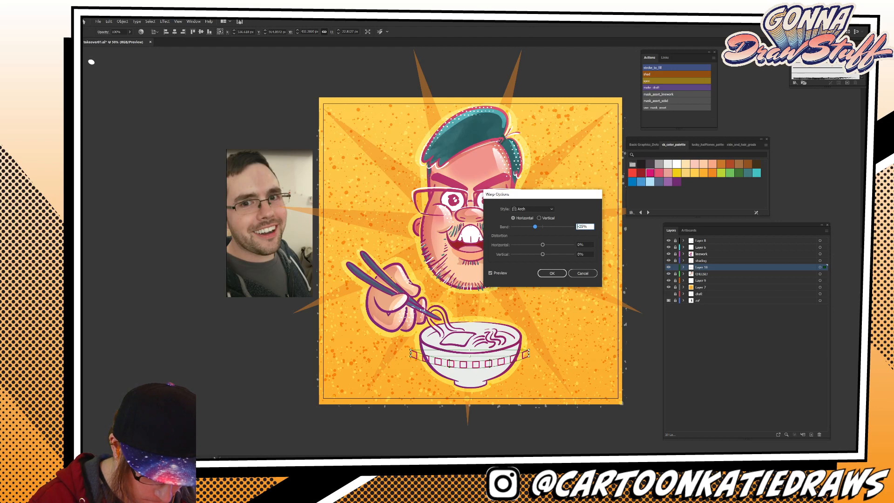
key("Return")
Reposition the curved row of squares vertically so it runs across the front of the bowl below the rim.
left_click_drag(513, 358, 513, 355)
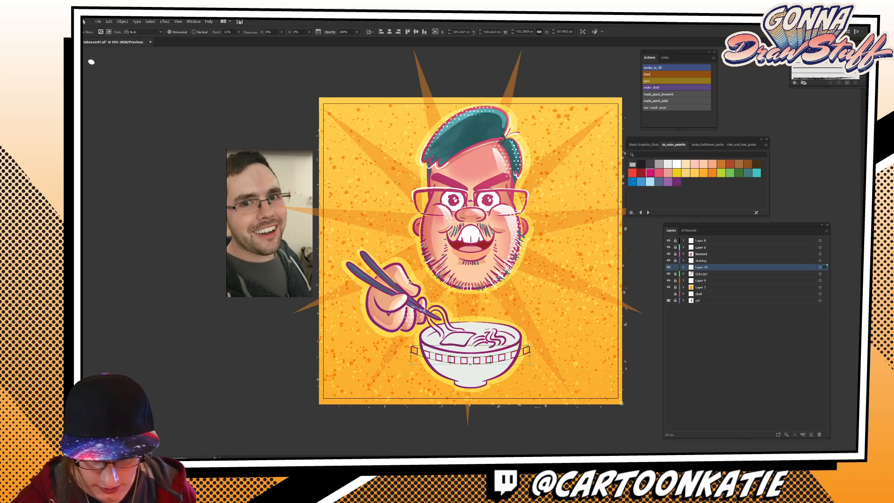
left_click(471, 374)
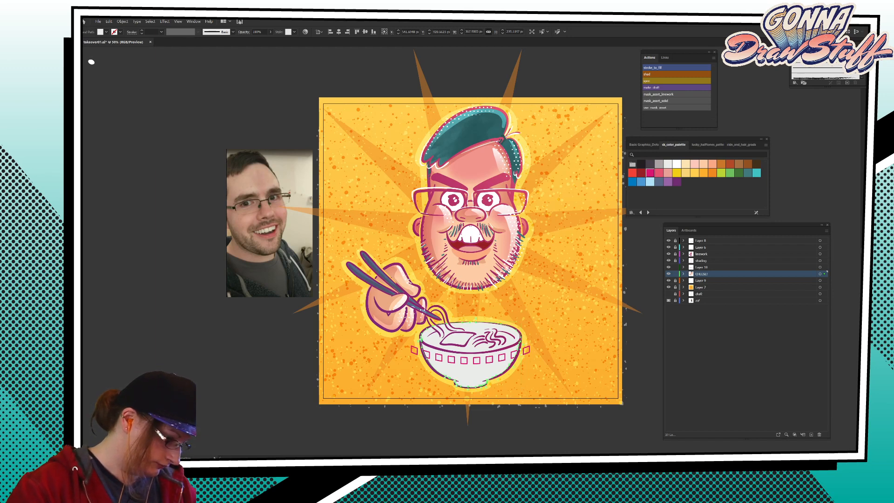
left_click(675, 273)
left_click_drag(487, 364, 487, 367)
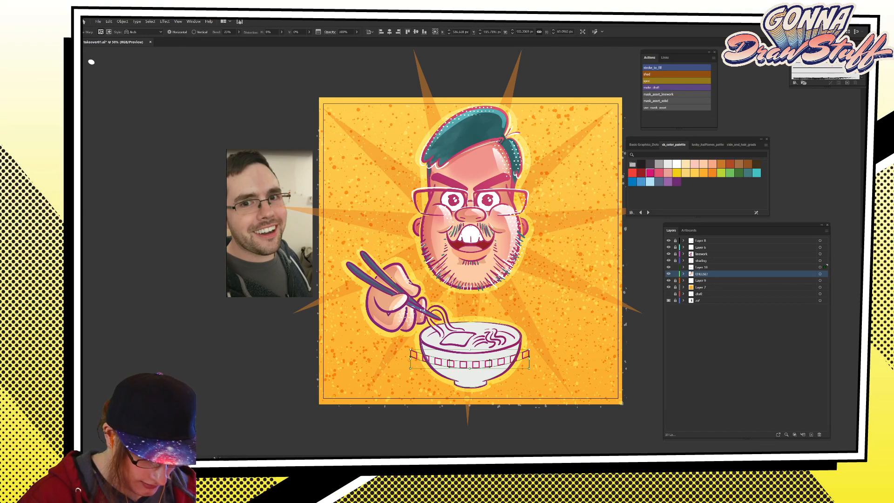
Copy the bowl's base colour shape, lock its layer, and reselect the curved row of squares on Layer 10.
left_click(485, 374)
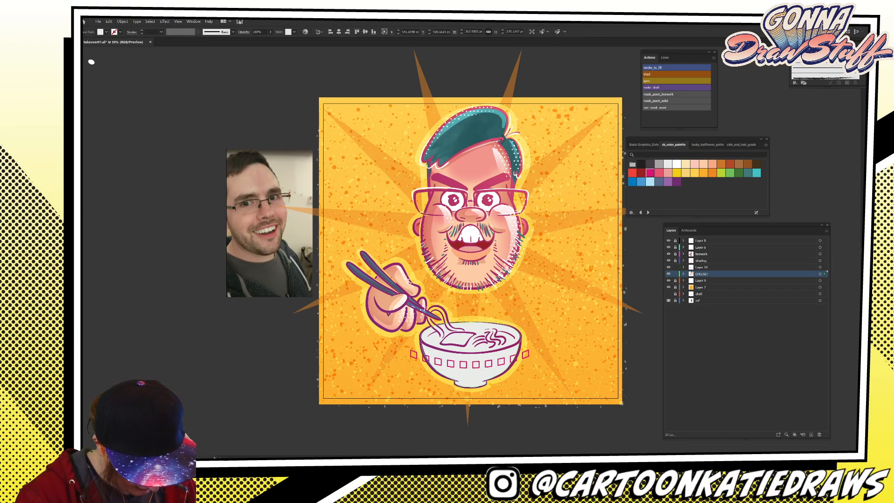
left_click(675, 274)
left_click(711, 267)
left_click(475, 364)
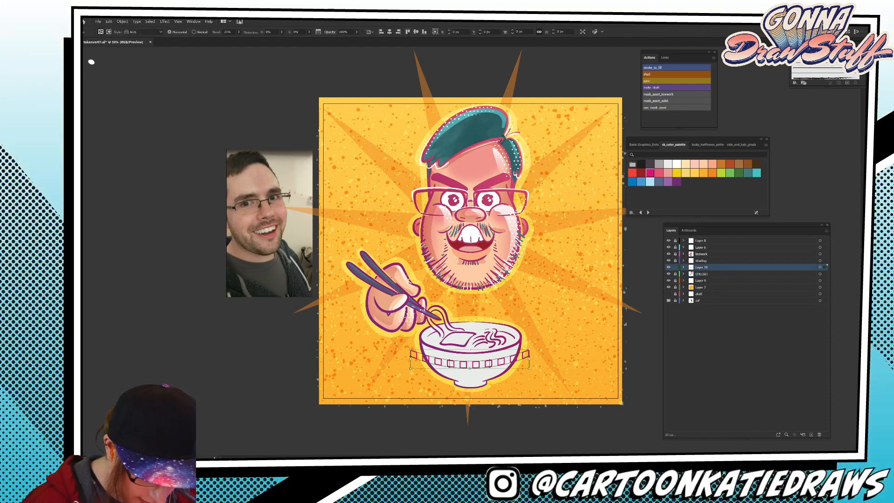
Make an opacity mask for the row of squares and paste the bowl shape into it in place with a white fill.
left_click(872, 89)
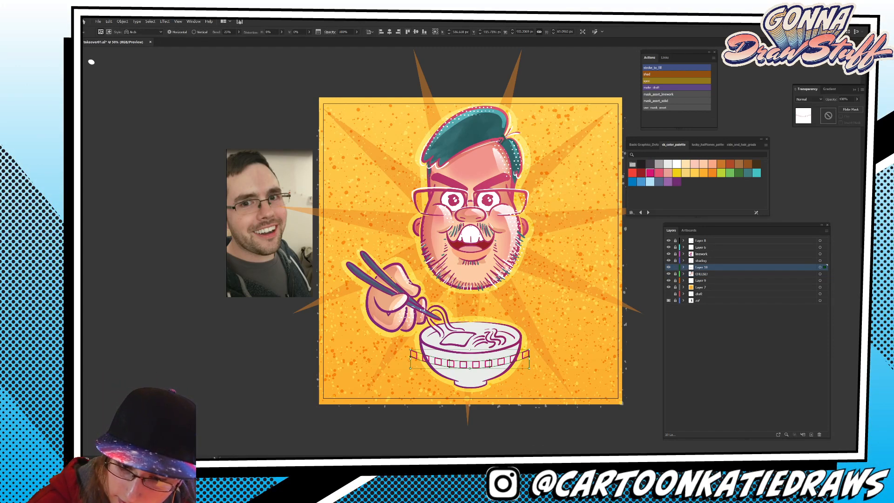
left_click(851, 109)
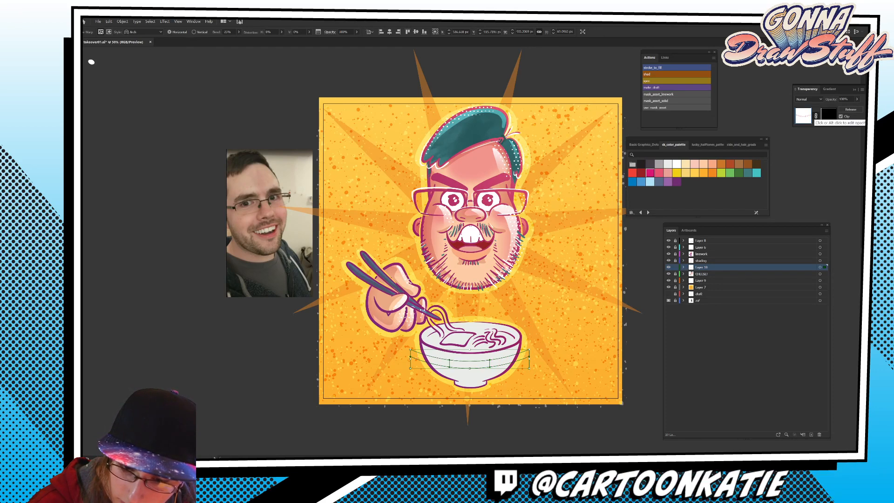
left_click(828, 115)
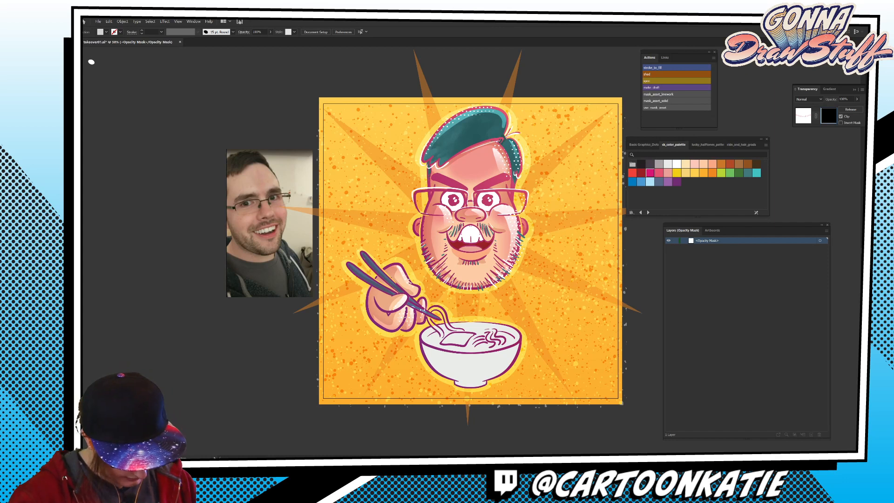
key("ctrl+f")
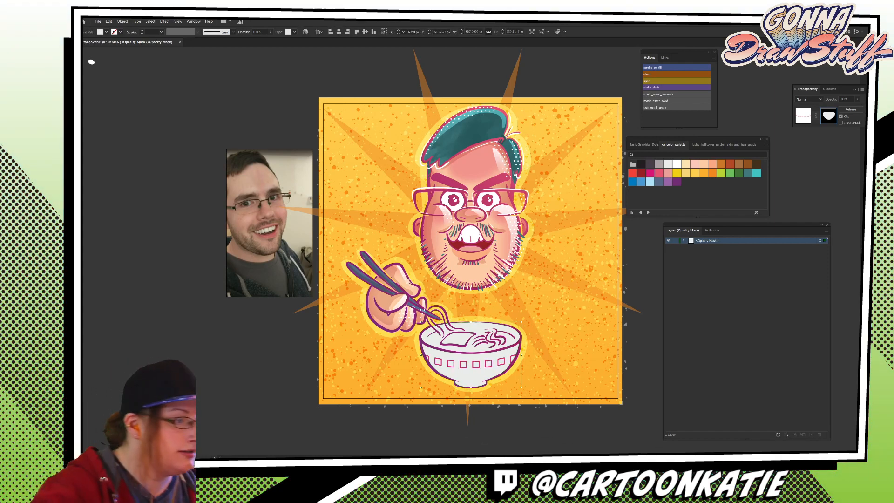
left_click(106, 32)
scroll(107, 54, "up", 1)
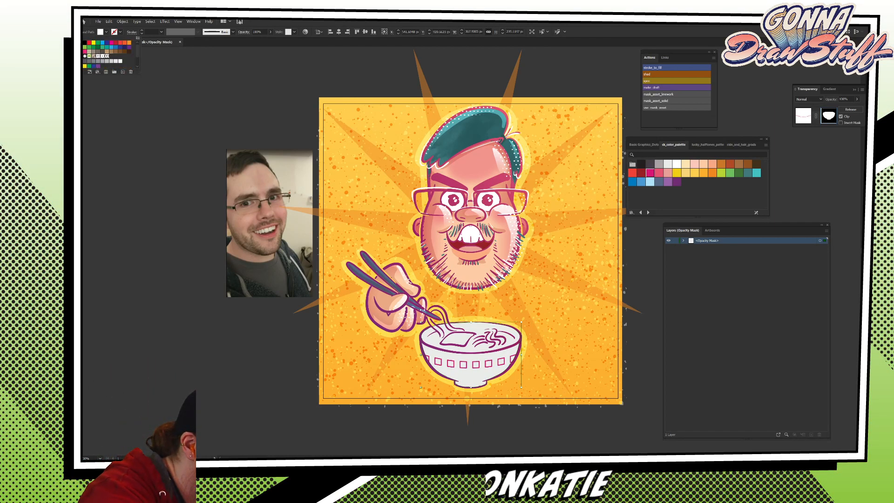
key("Escape")
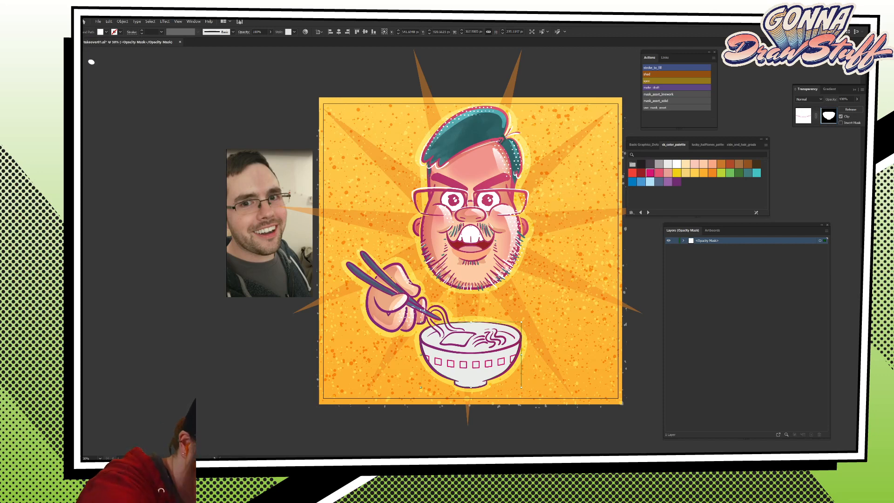
key("ctrl+shift+a")
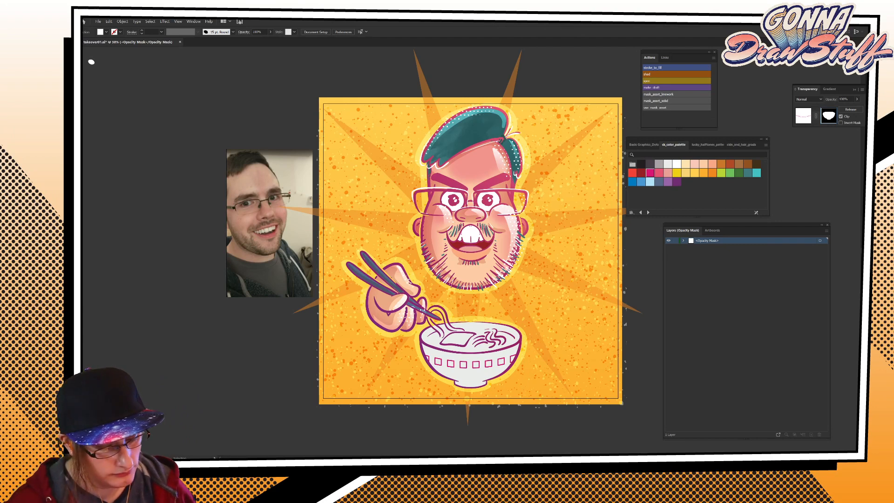
Try a stronger bend on the masked row of squares and shift the row up the bowl.
left_click(803, 116)
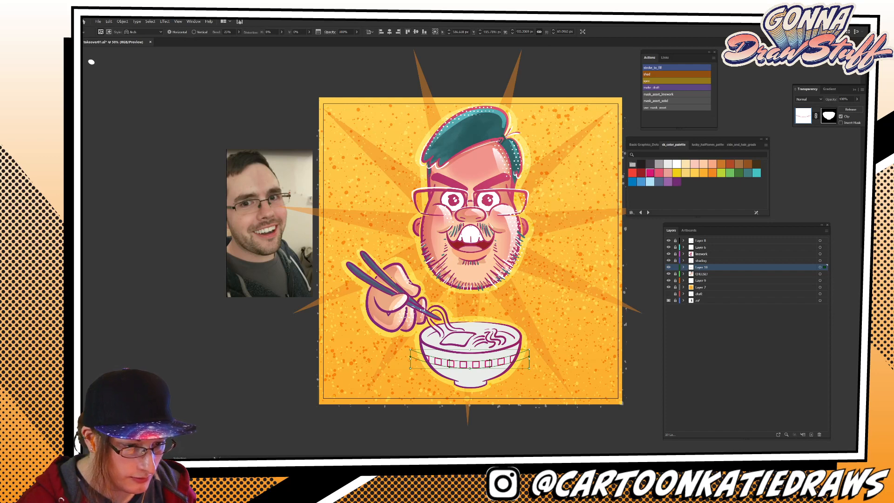
left_click(239, 33)
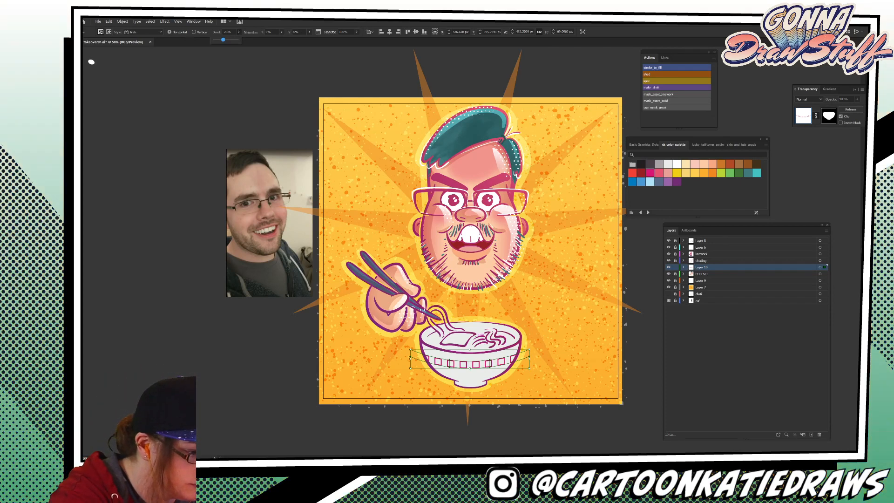
left_click_drag(222, 40, 223, 40)
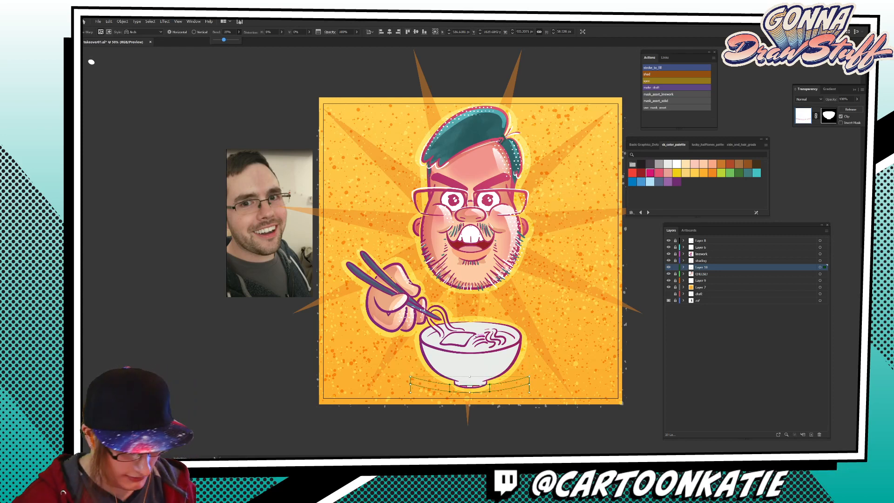
key("shift+Up")
key("shift+Up")
key("shift+Up")
key("shift+Up")
key("shift+Up")
key("shift+Up")
key("shift+Up")
key("shift+Up")
key("shift+Up")
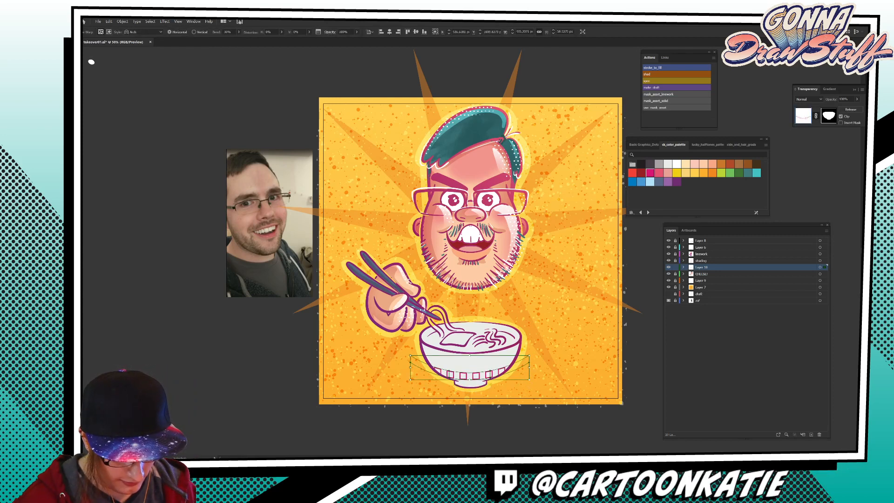
left_click(829, 115)
key("ctrl+shift+a")
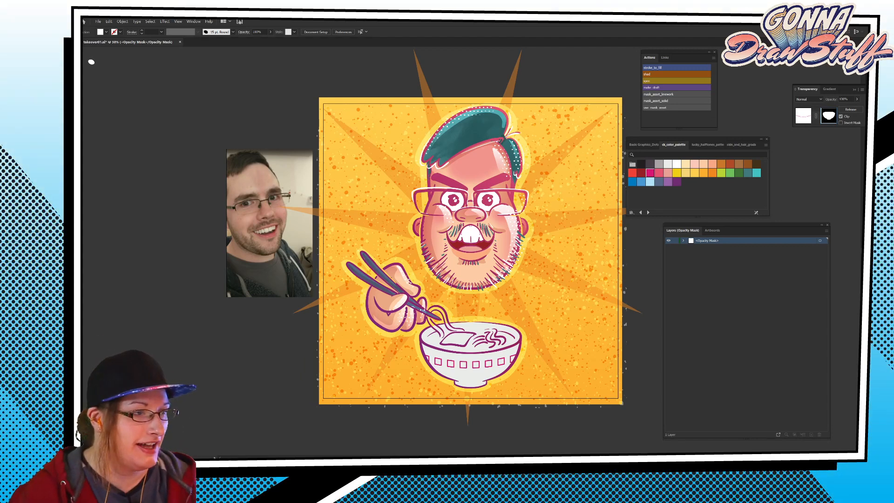
Save the illustration, leave the opacity mask of the row of squares and deselect everything.
key("alt+f")
key("Down")
key("Down")
key("Down")
key("Down")
key("Down")
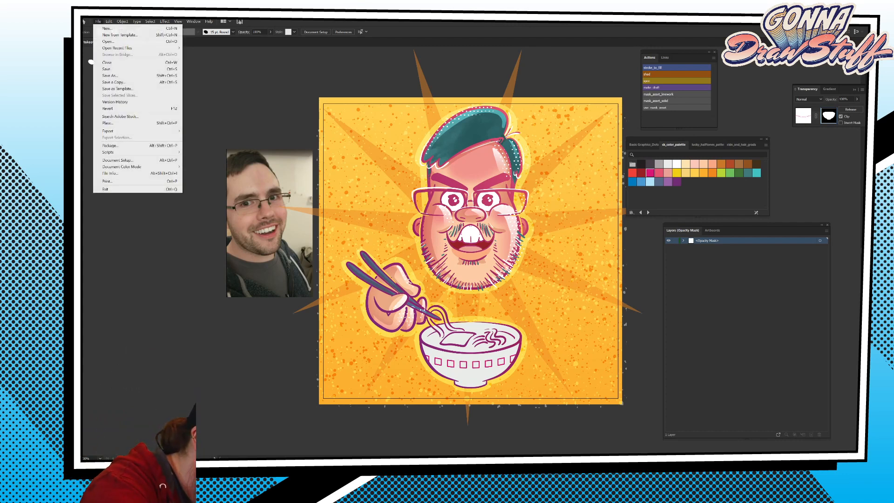
key("Return")
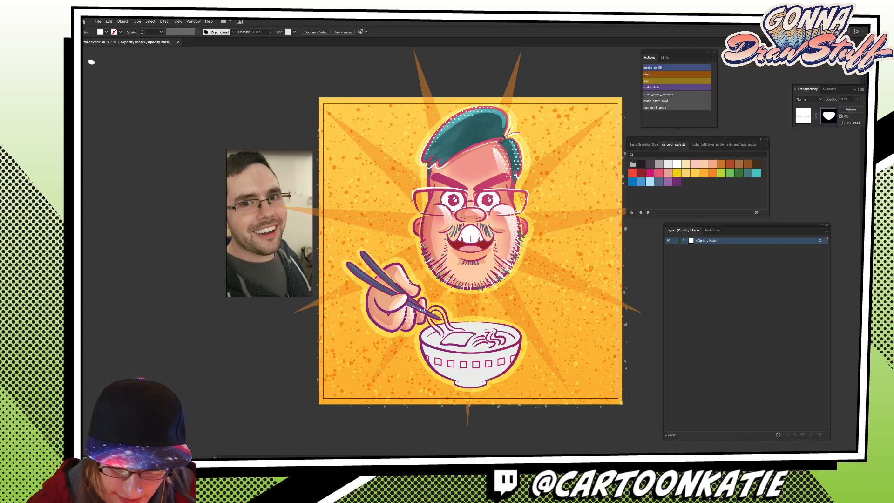
left_click(803, 116)
key("ctrl+shift+a")
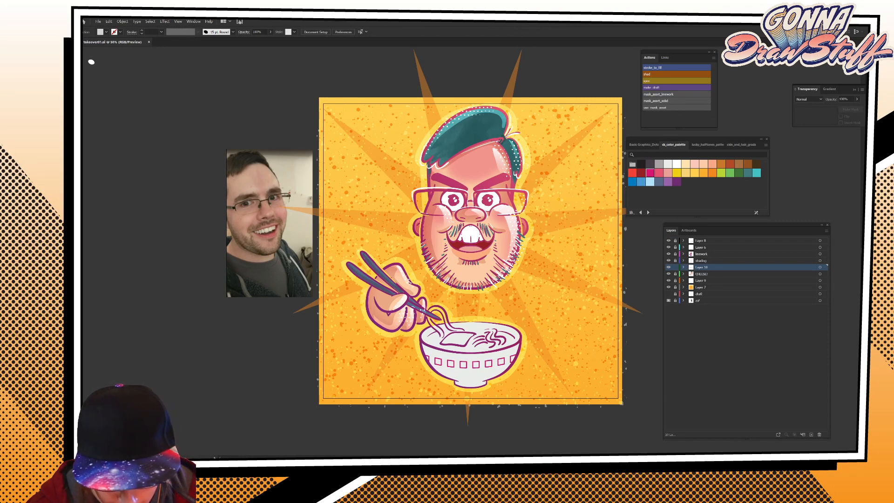
On the bowl's colour layer, outline the broth area inside the rim using the golden gradient from the skin and hair gradient swatches.
left_click(700, 273)
left_click(705, 144)
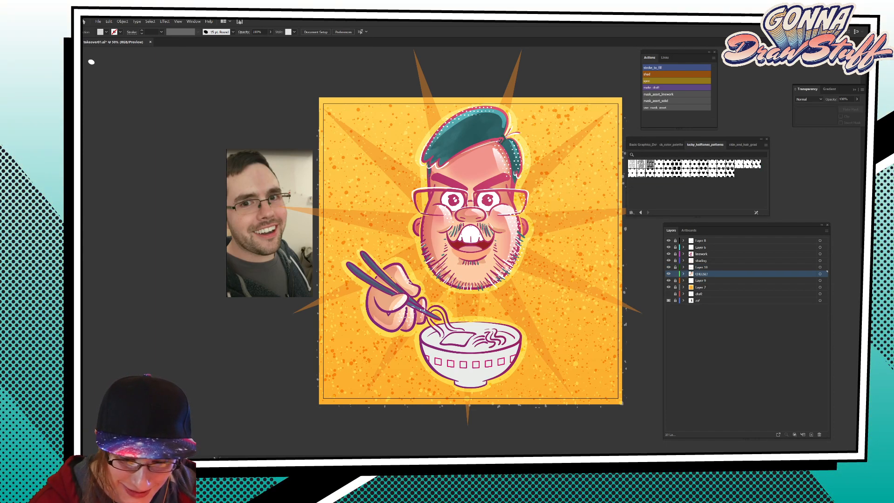
left_click(743, 144)
left_click(706, 167)
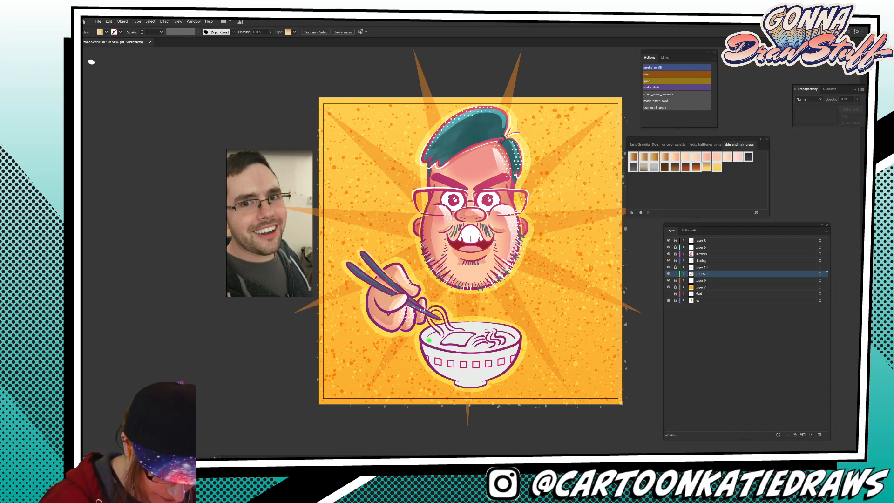
left_click_drag(454, 332, 510, 339)
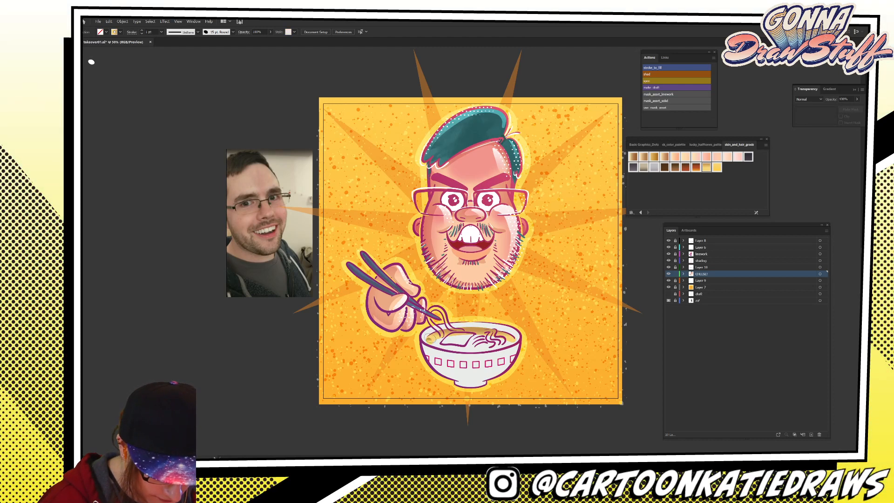
left_click_drag(451, 348, 501, 345)
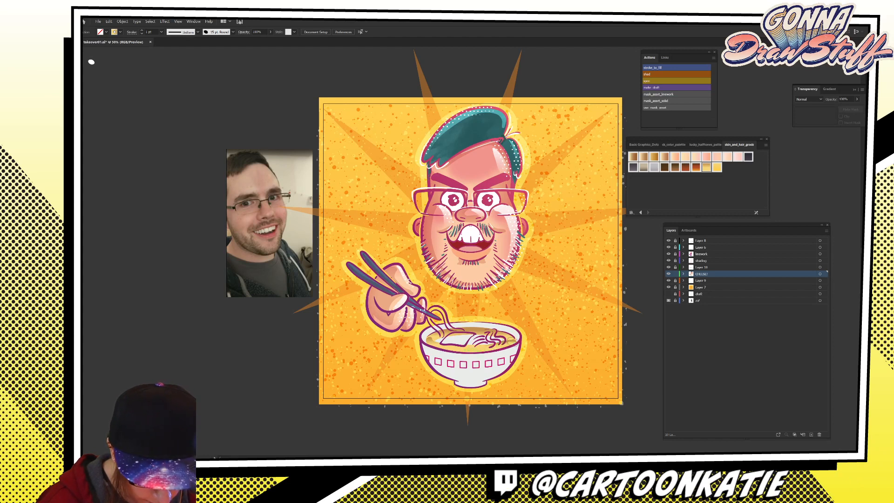
Convert the broth strokes to fills with the stroke_to_fill action and merge them with the enclosed area using Shape Builder.
left_click(676, 67)
key("shift+m")
left_click_drag(437, 337, 501, 342)
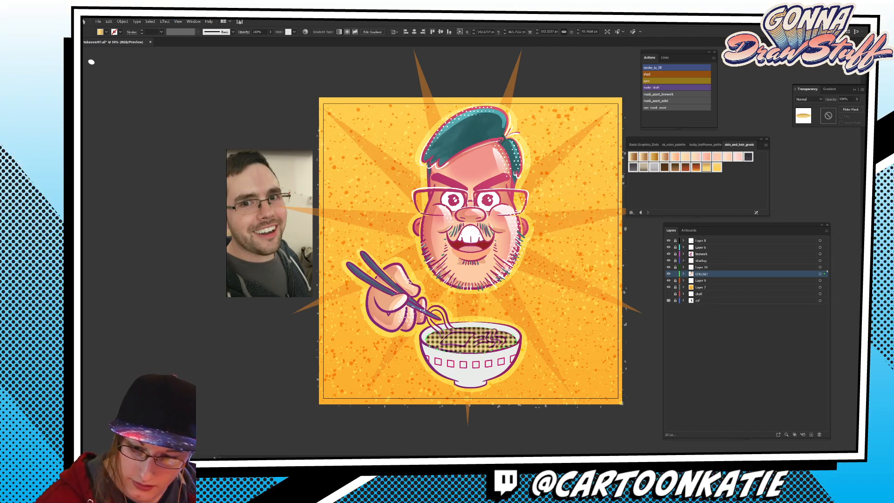
Reverse the direction of the broth shape's golden gradient and deselect it.
key("ctrl+F9")
key("ctrl+F9")
key("ctrl+F9")
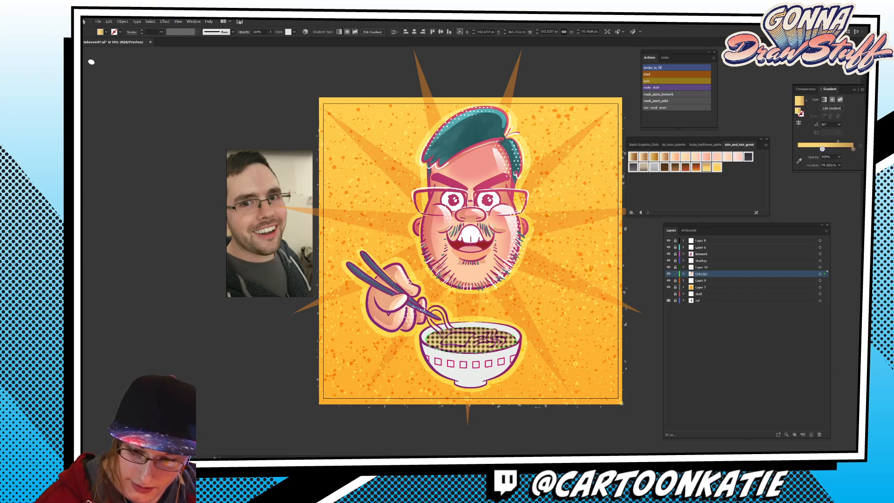
left_click(799, 124)
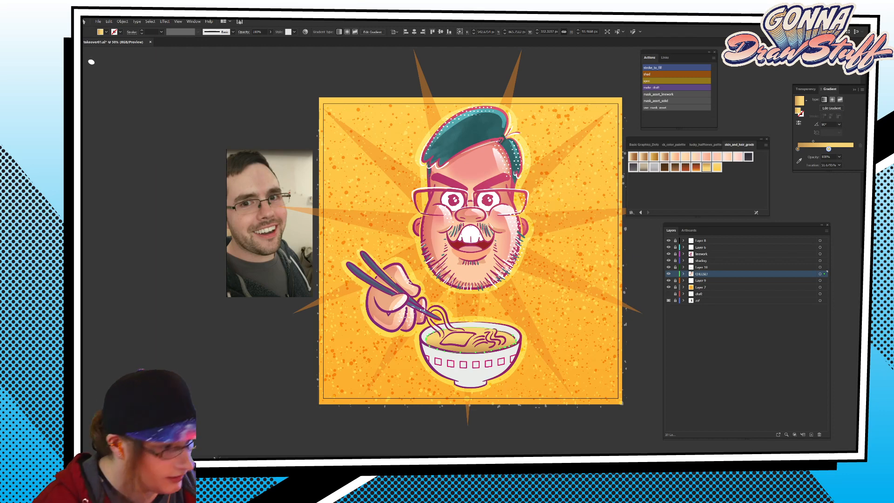
key("ctrl+shift+a")
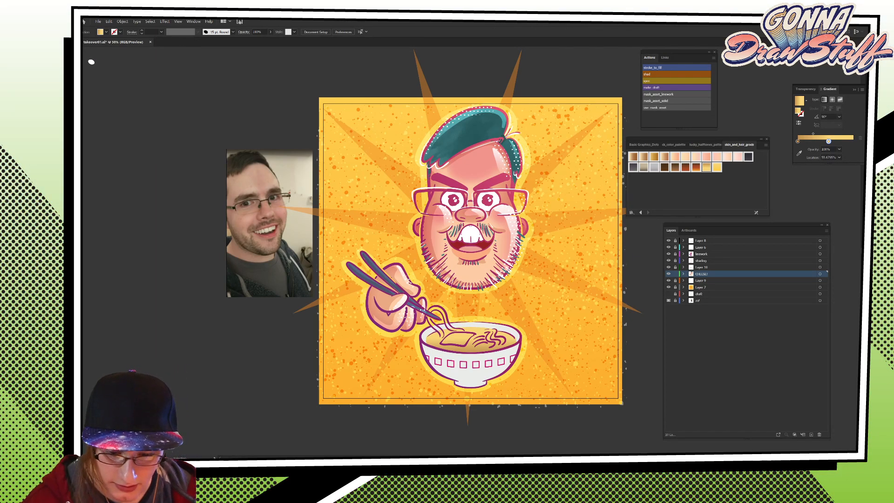
Paint the noodles with light blue strokes from the colour palette swatches, convert them to fills with the stroke_to_fill action and deselect.
left_click(717, 167)
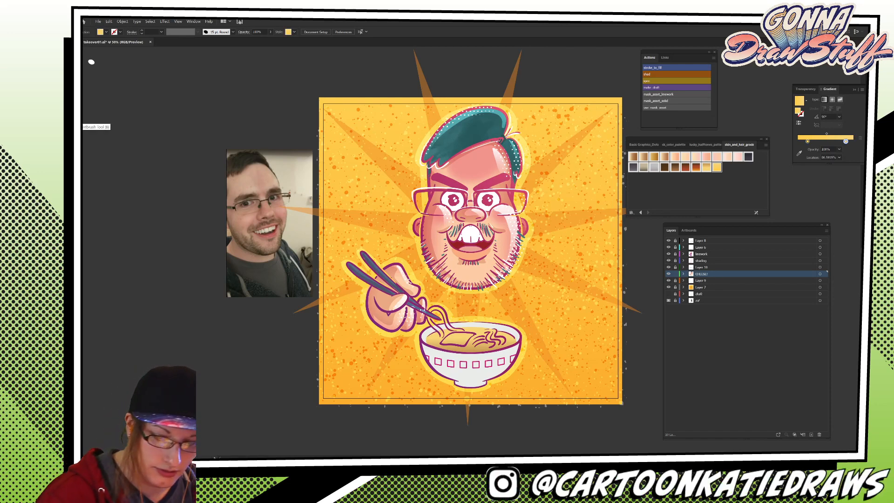
left_click(644, 145)
left_click(673, 145)
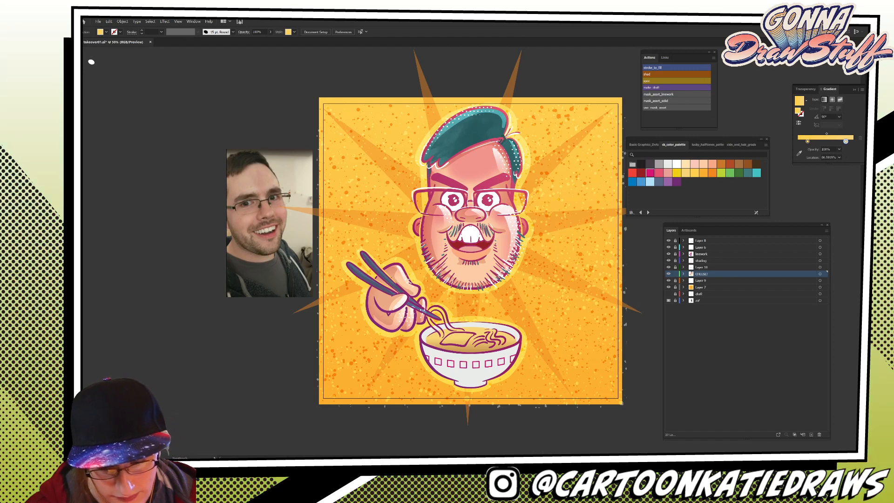
left_click(668, 182)
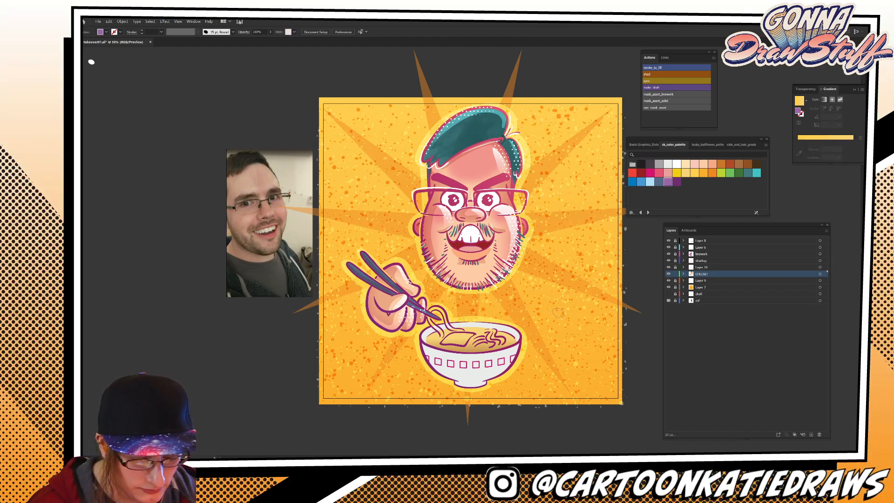
left_click(668, 173)
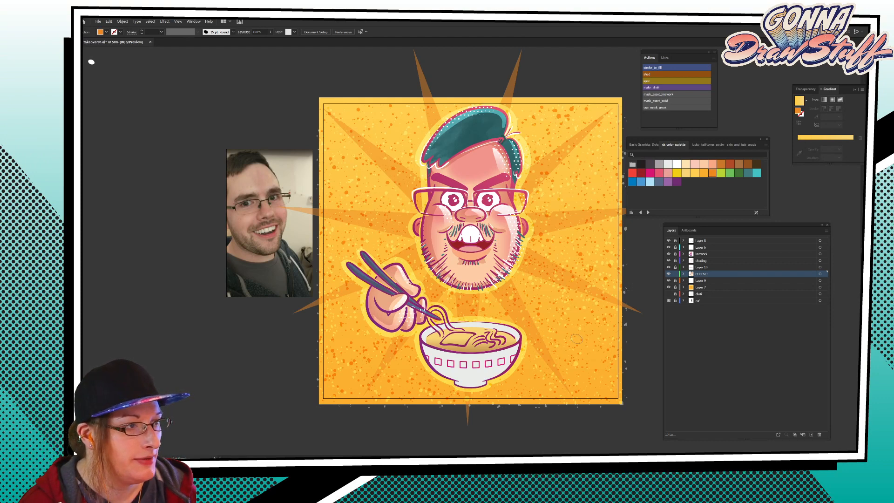
left_click(658, 182)
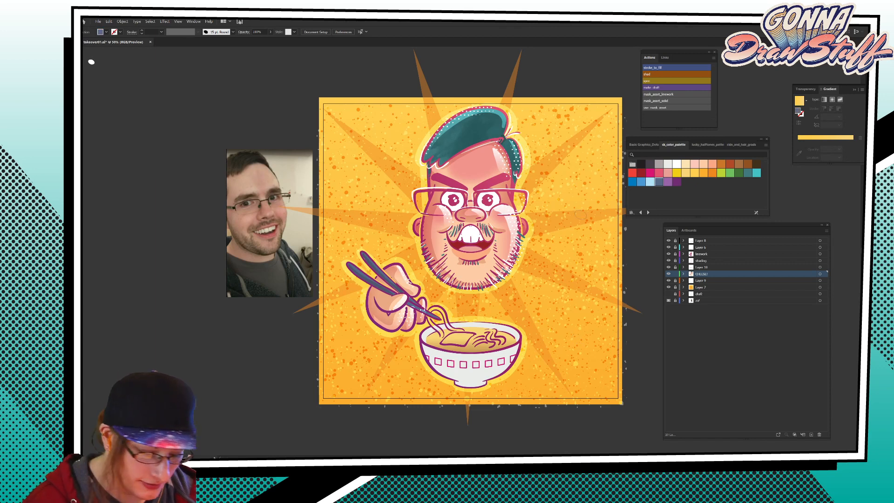
left_click(650, 181)
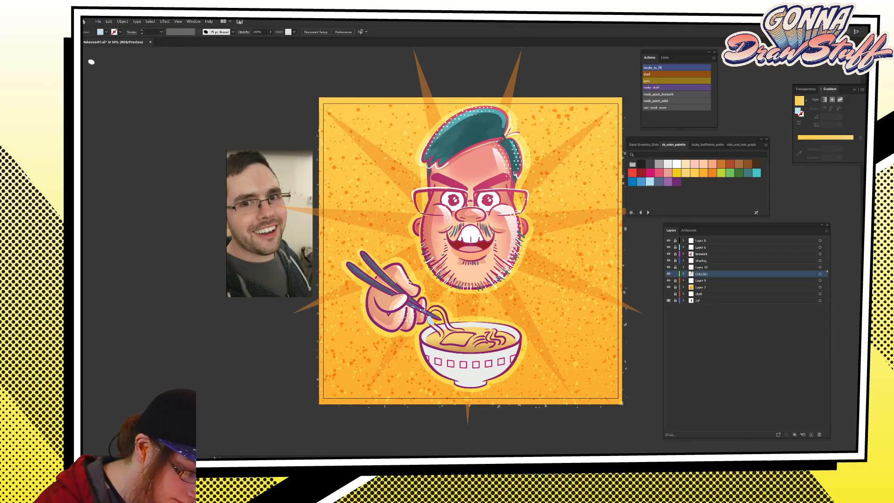
key("shift+x")
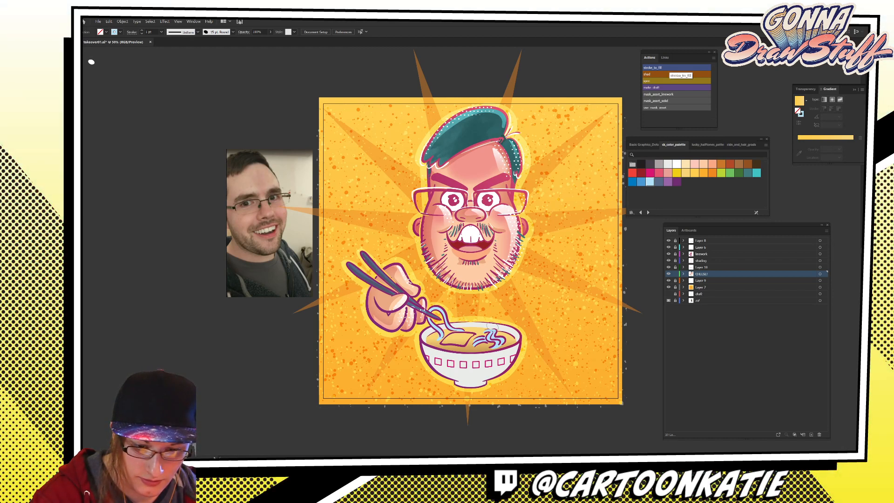
left_click(670, 68)
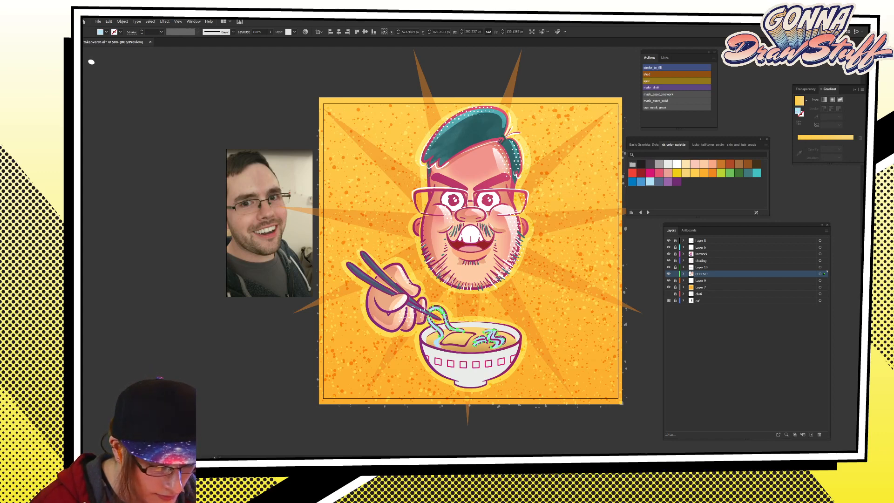
key("ctrl+shift+a")
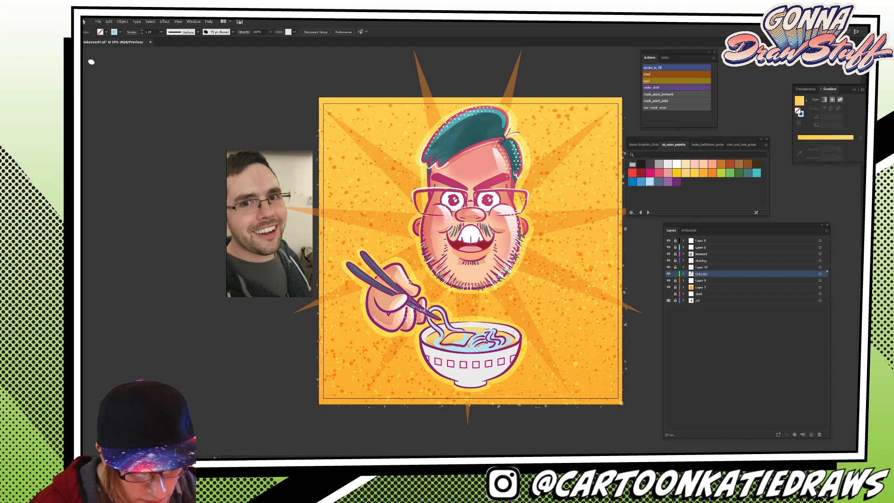
Lower the opacity of the light blue shadow shape beneath the noodles in the broth and deselect it.
left_click(502, 346, "ctrl")
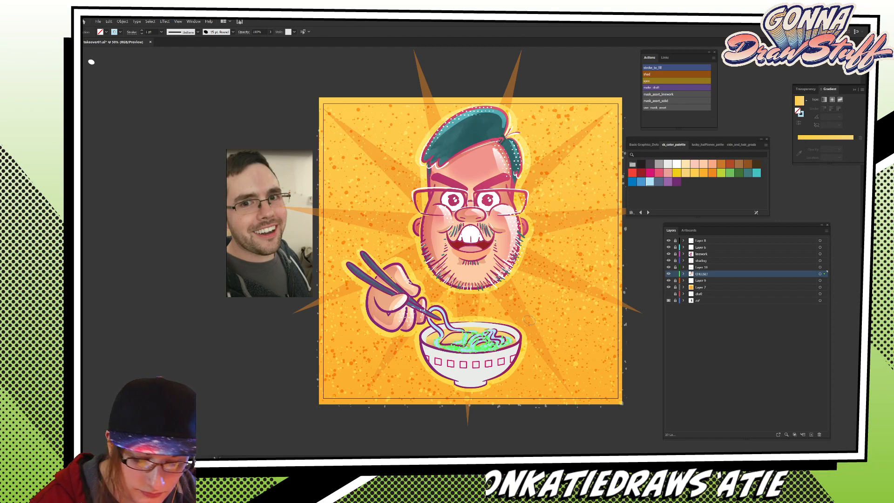
left_click(271, 32)
left_click_drag(270, 40, 263, 40)
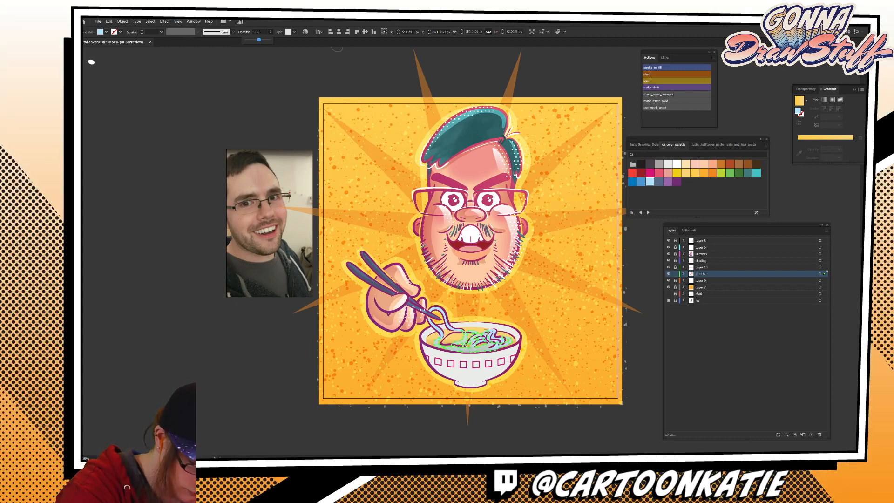
key("v")
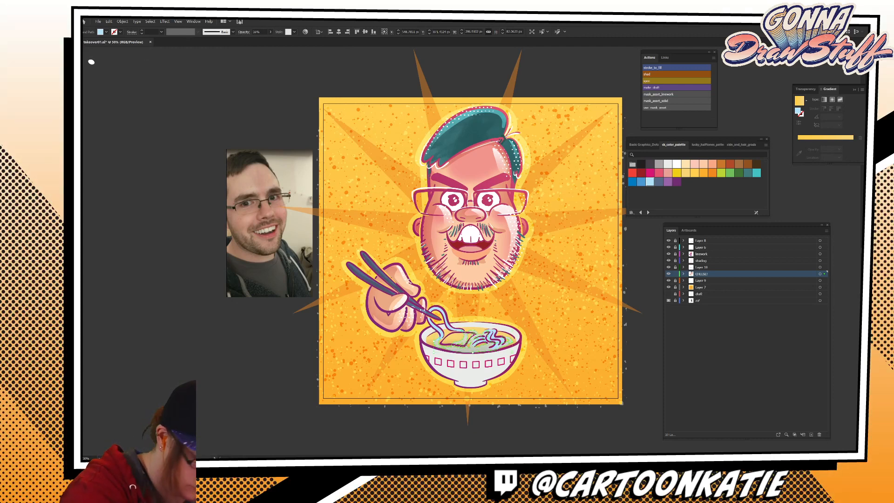
key("ctrl+shift+a")
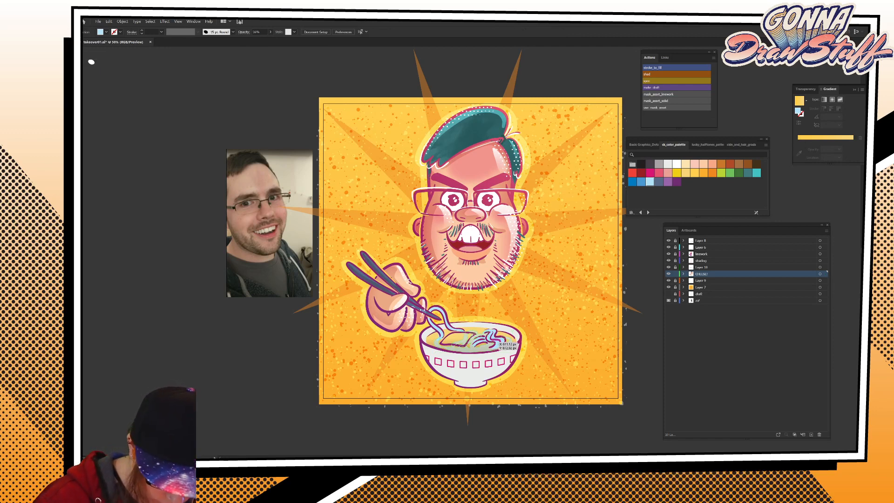
Bring the light blue noodle group to the front of its layer and deselect it.
left_click(494, 338)
right_click(494, 338)
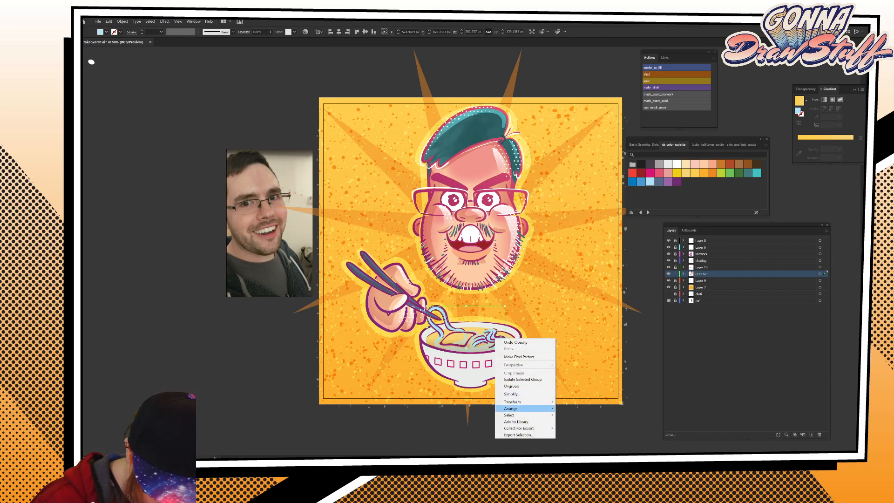
mouse_move(511, 408)
left_click(575, 409)
key("ctrl+shift+a")
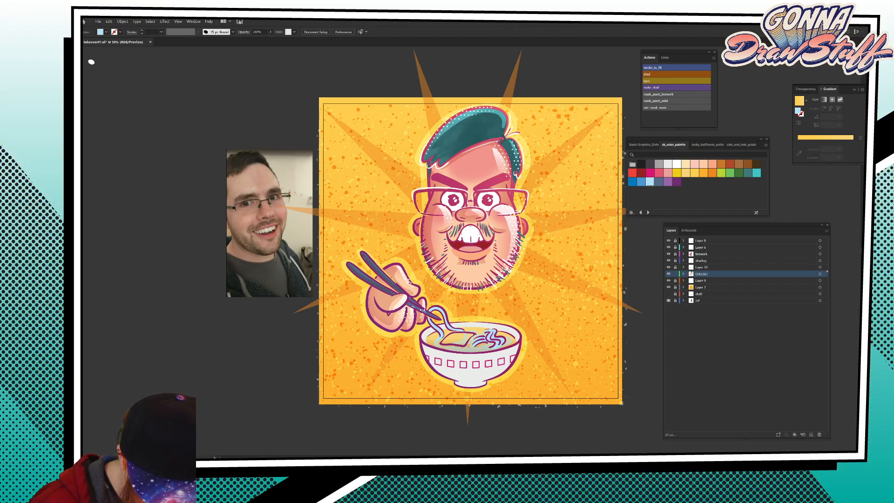
Set the broth shadow shape's blend mode to Multiply, adjust its opacity and deselect it.
left_click(472, 349)
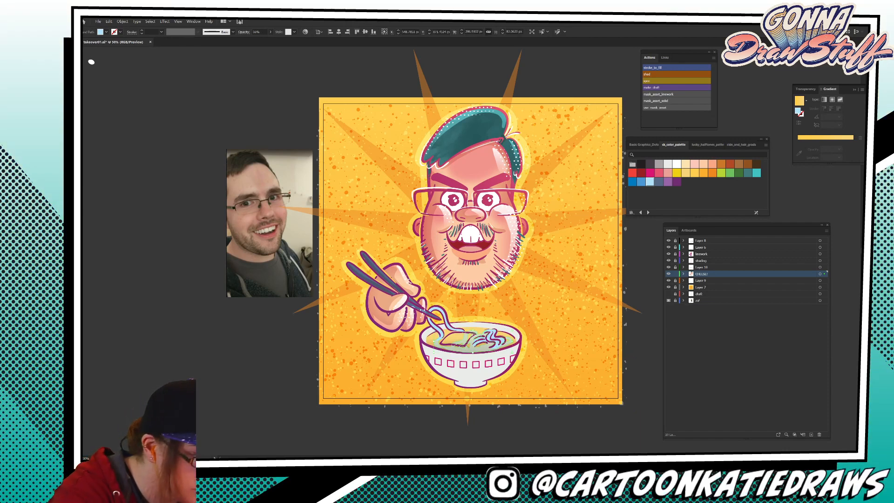
left_click(244, 32)
left_click(193, 42)
left_click(192, 66)
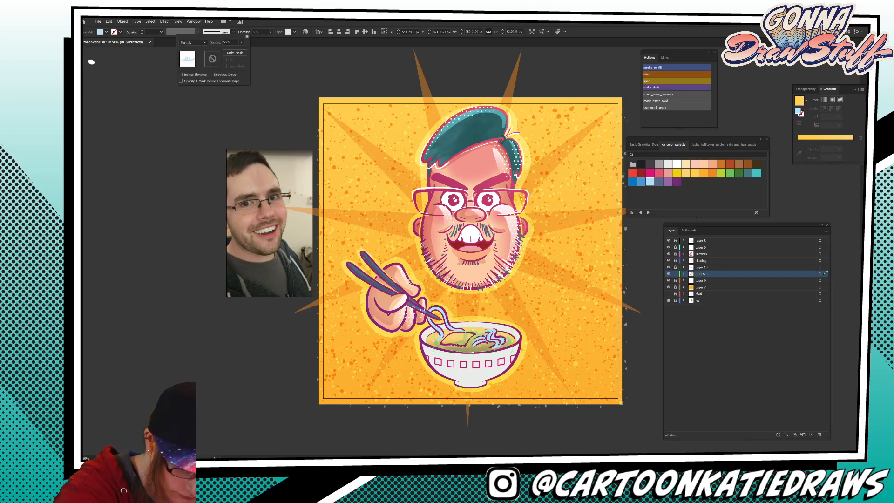
left_click(241, 42)
left_click_drag(233, 50, 234, 50)
key("Return")
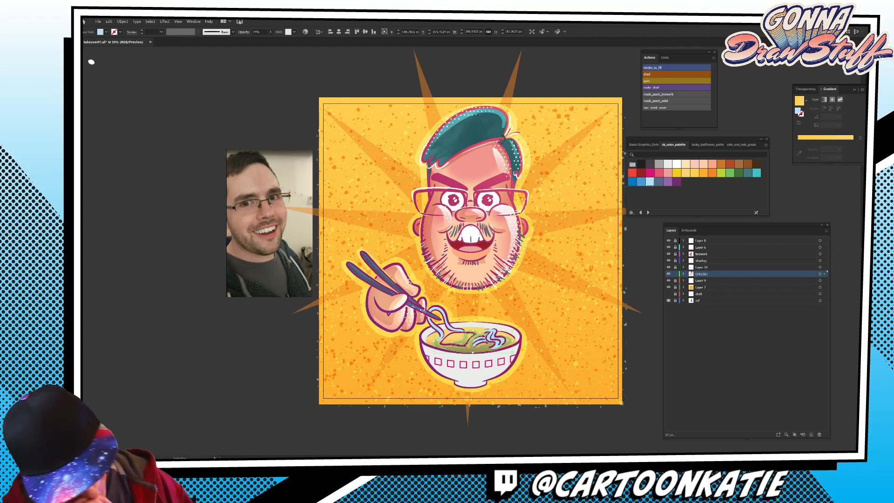
key("ctrl+shift+a")
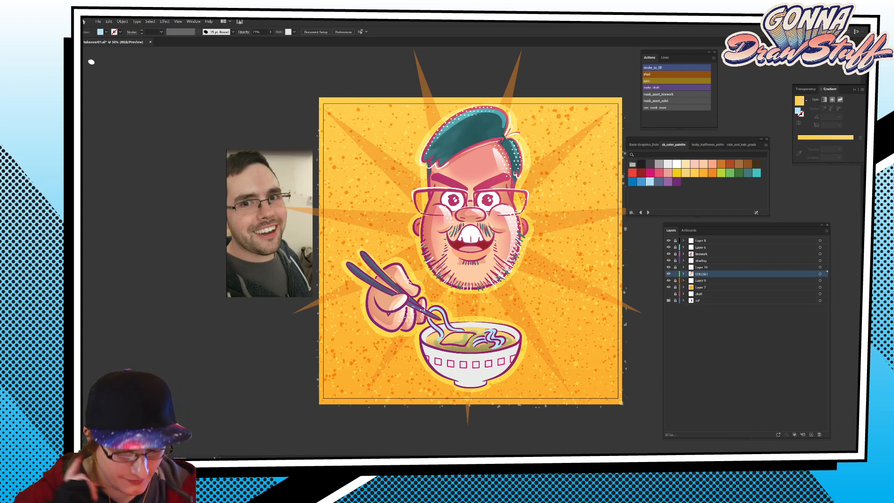
Reduce the opacity of the Multiply shadow shape in the broth and deselect it.
left_click(469, 349)
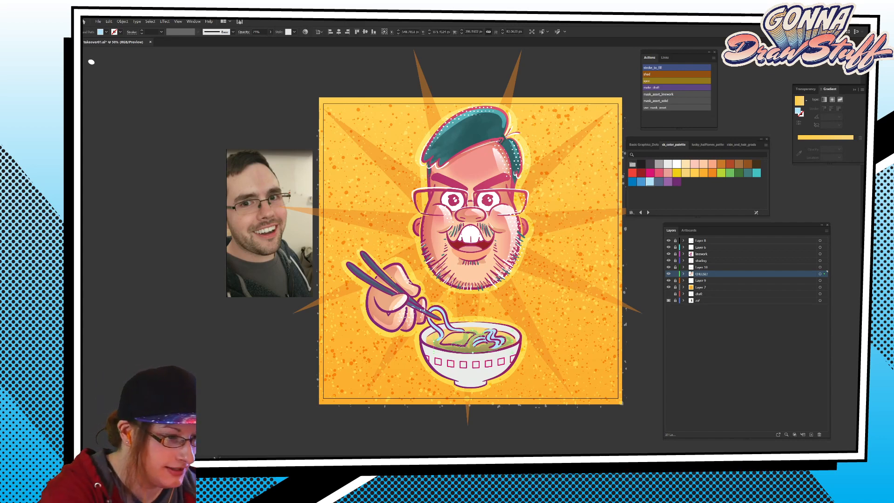
left_click(271, 33)
left_click_drag(263, 40, 259, 40)
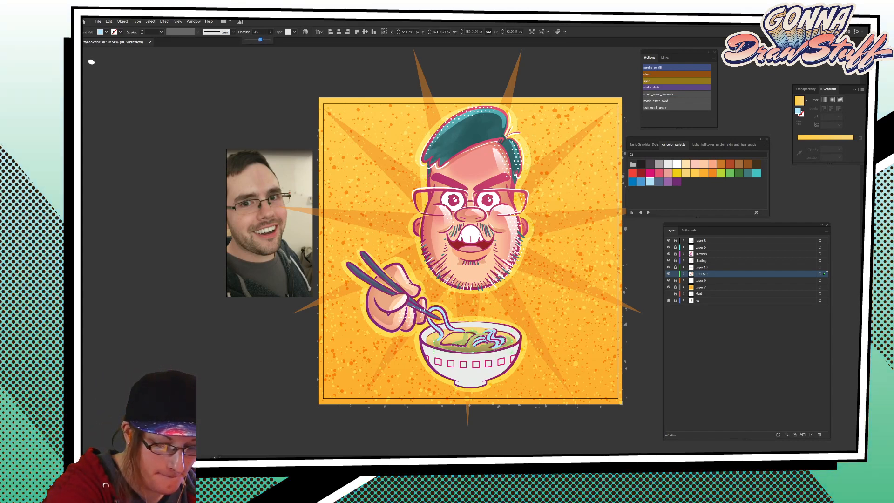
key("ctrl+shift+a")
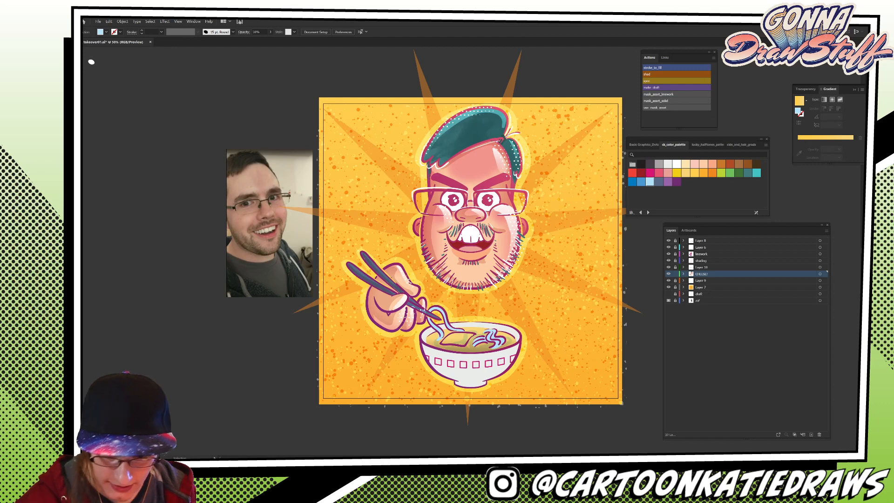
Colour the square topping in the middle of the bowl with the bright yellow swatch and deselect it.
left_click(695, 173)
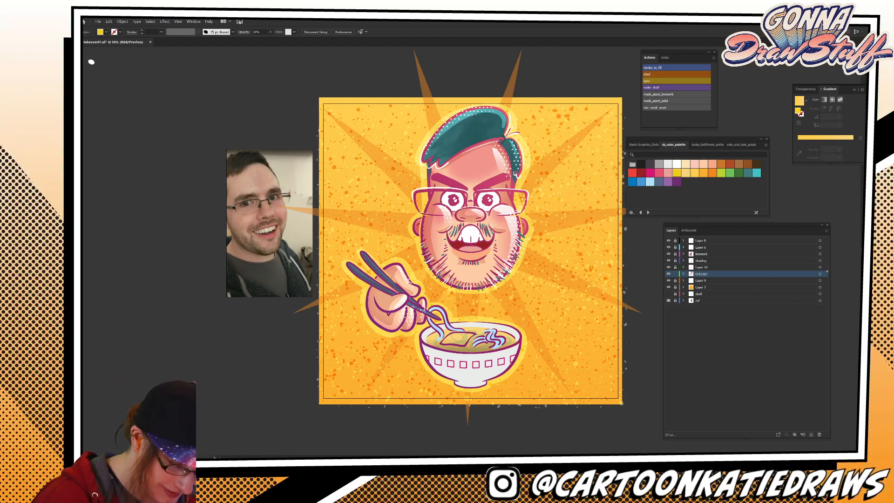
key("shift+x")
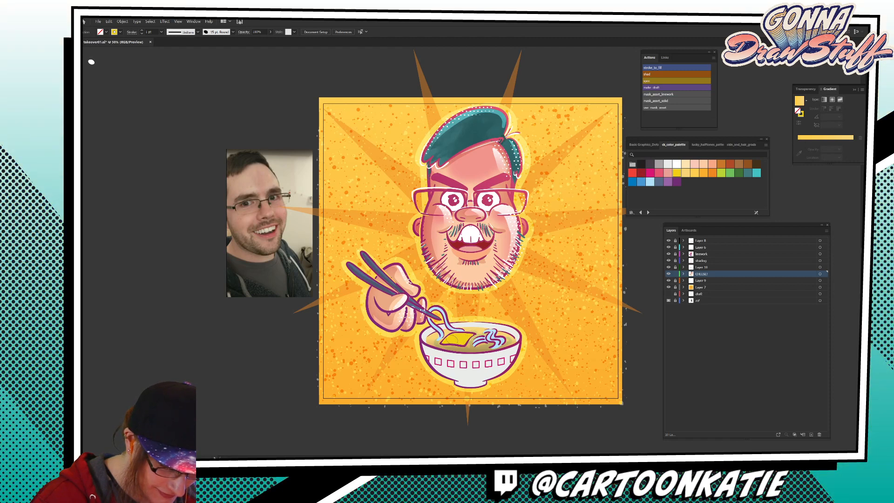
left_click(458, 340, "ctrl")
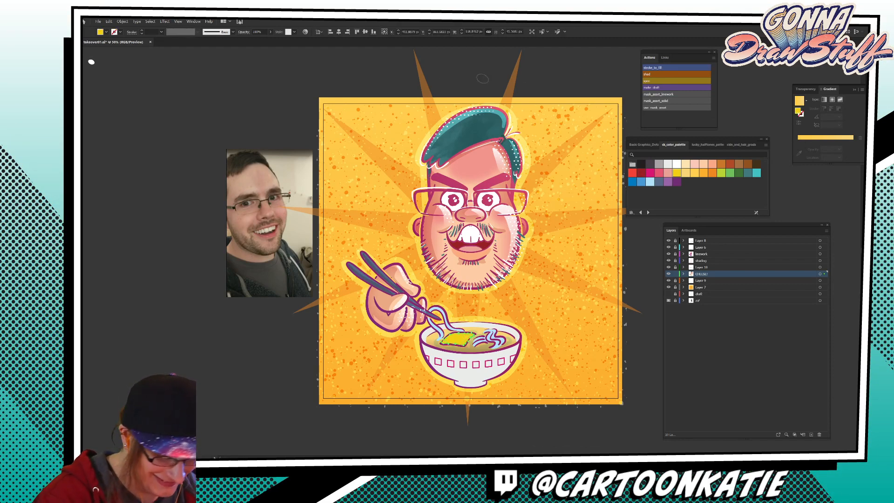
key("ctrl+shift+a")
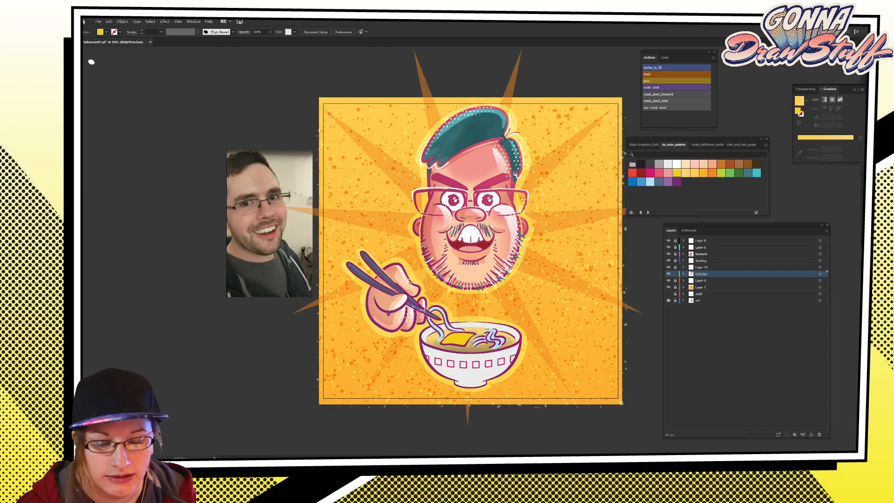
Choose the white swatch, lock the colour layer, and unlock and activate the shading layer.
left_click(675, 274)
left_click(676, 164)
left_click(675, 274)
left_click(675, 267)
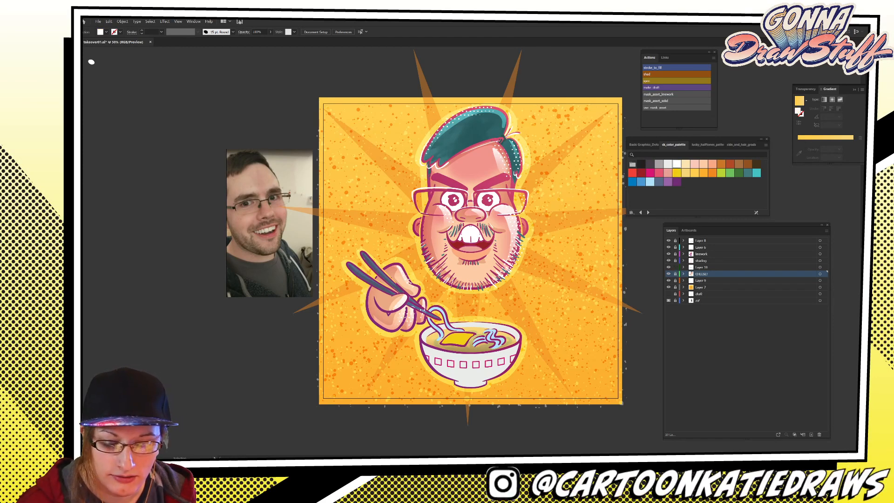
left_click(675, 261)
left_click(702, 261)
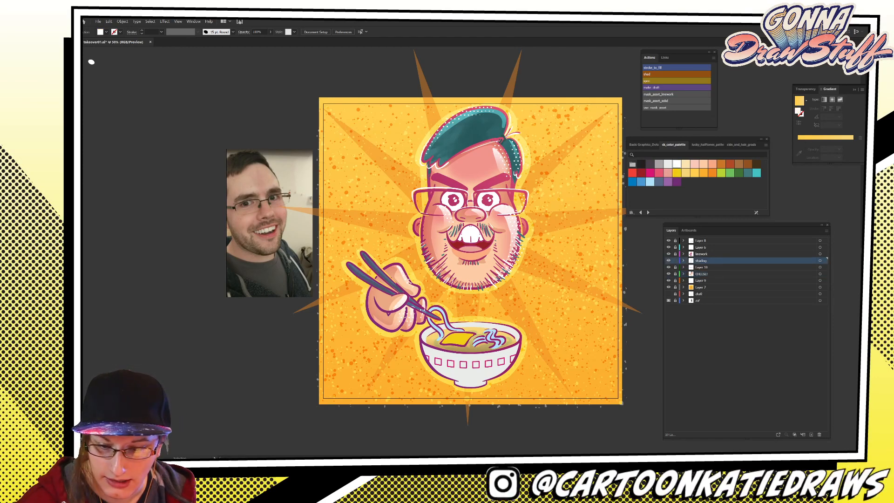
Set up a white linear gradient at 90° with its starting colour stop at 0% opacity.
key("period")
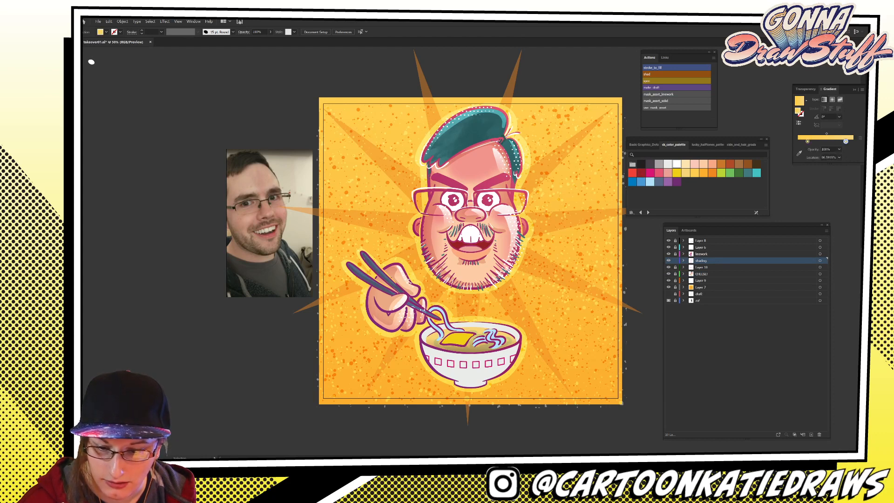
double_click(846, 141)
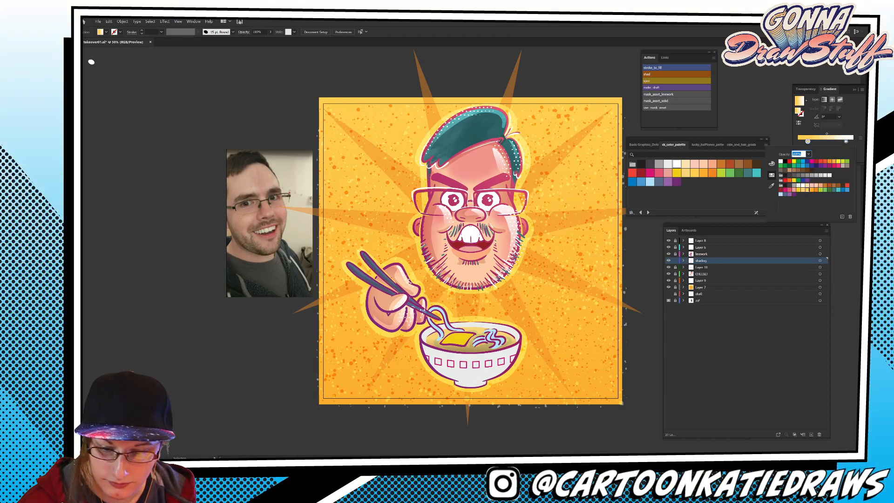
left_click(781, 162)
left_click(808, 141)
left_click_drag(808, 141, 854, 141)
left_click(839, 117)
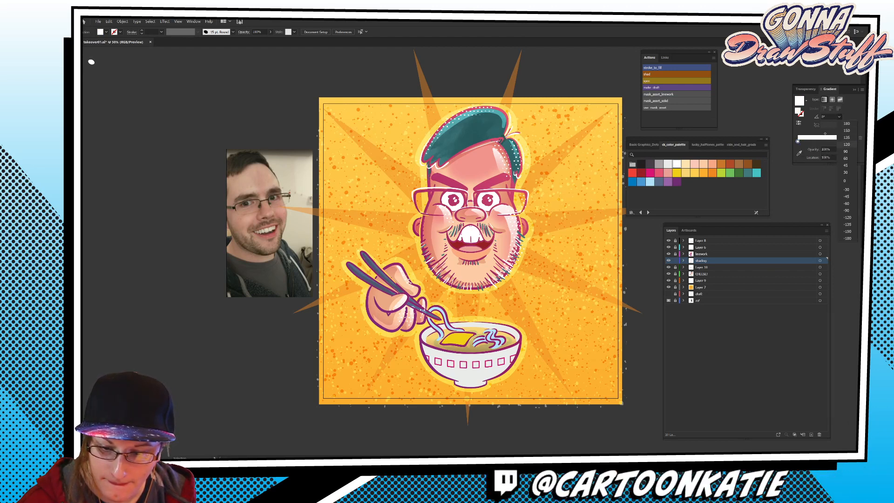
left_click(846, 151)
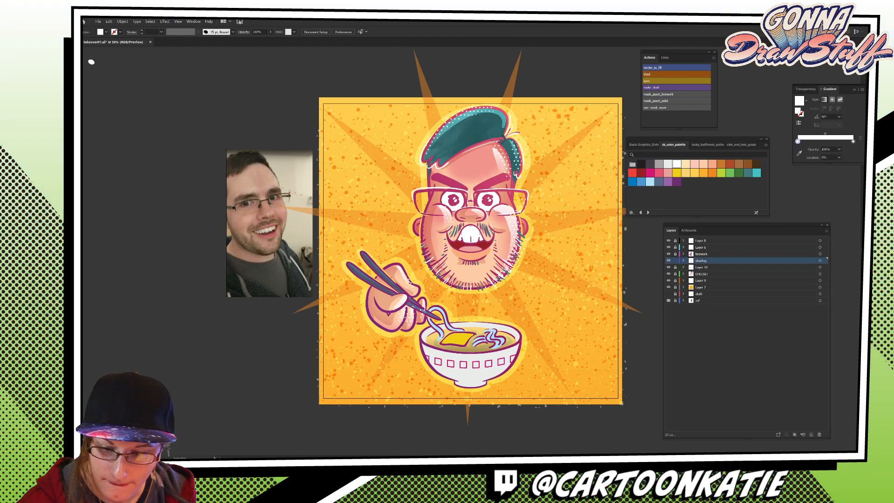
double_click(798, 141)
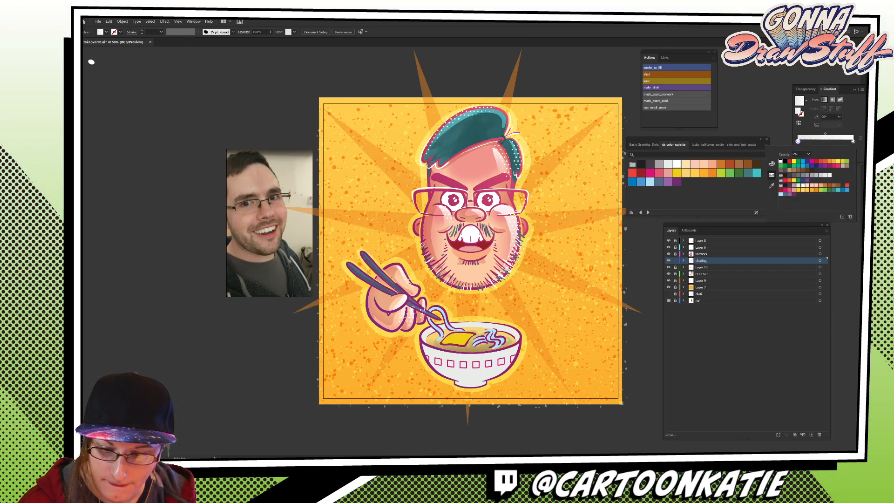
type("0")
key("Return")
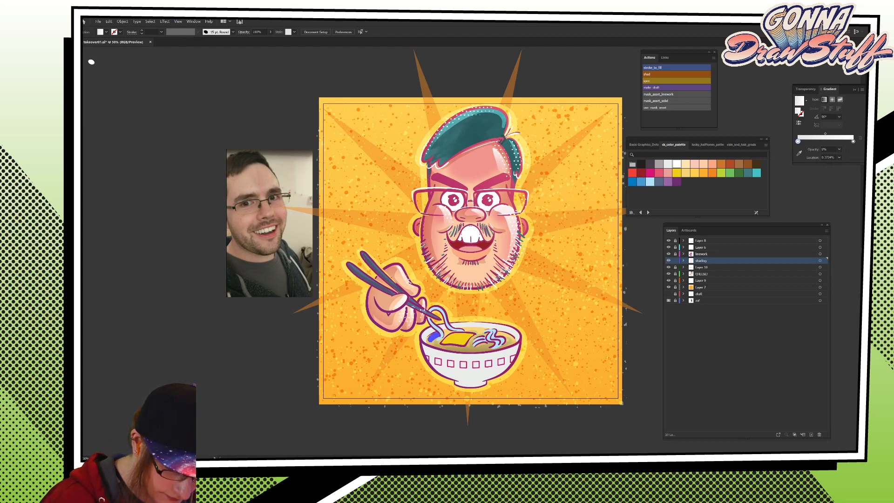
Paint a white gradient highlight across the broth in the bowl and set its blending mode to Overlay.
mouse_move(434, 346)
left_mouse_down()
mouse_move(490, 350)
mouse_move(512, 340)
mouse_move(508, 334)
left_mouse_up()
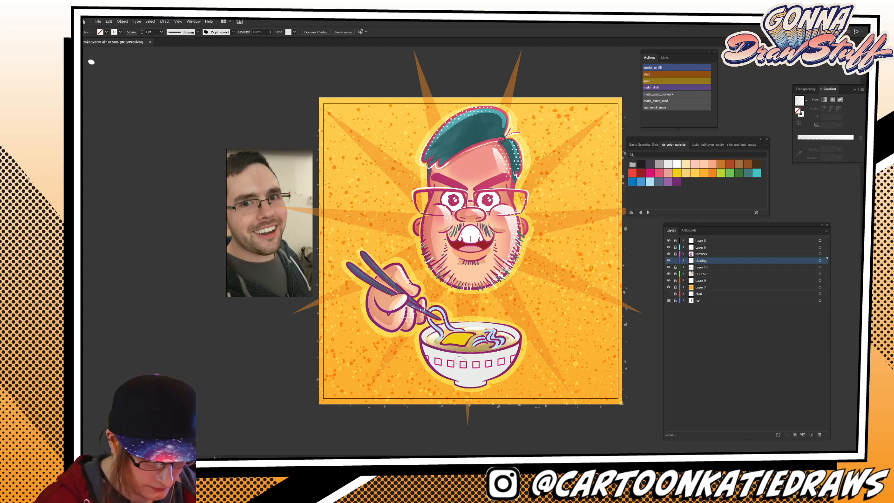
left_click(502, 342, "ctrl")
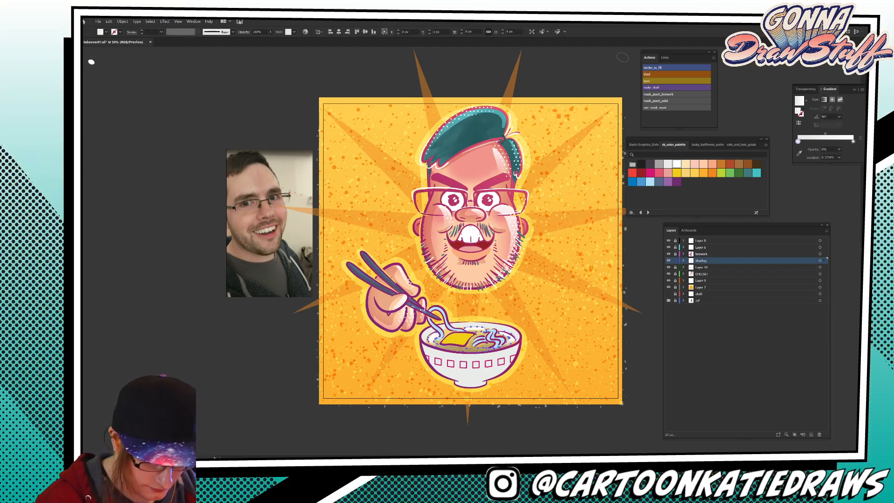
left_click(244, 32)
left_click(193, 42)
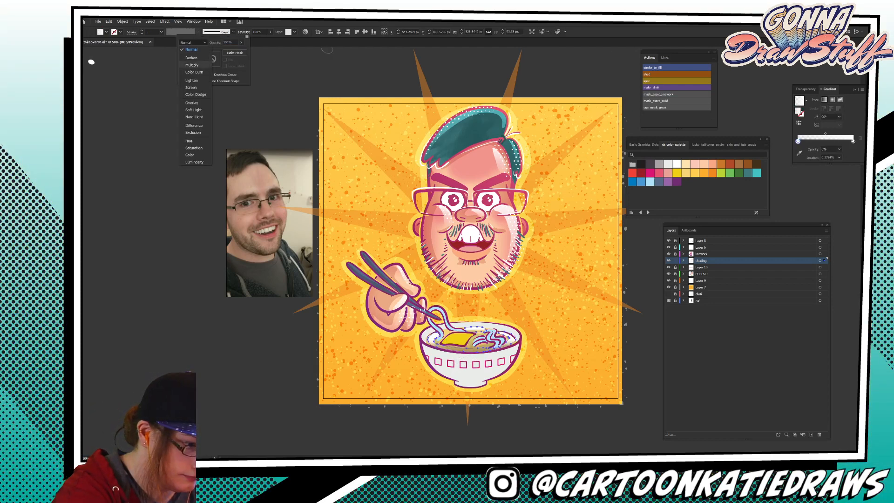
left_click(192, 103)
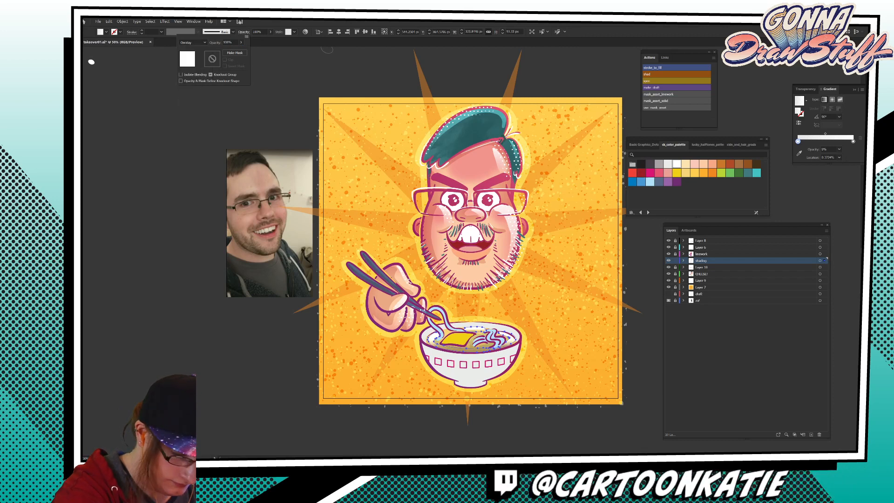
Reduce the opacity of the Overlay highlight in the broth and deselect it.
left_click(240, 42)
left_click_drag(239, 50, 234, 49)
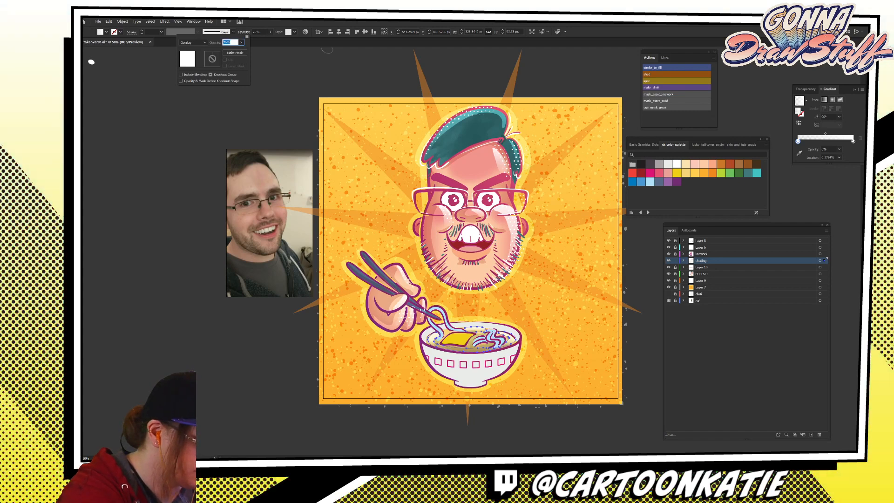
left_click(327, 49)
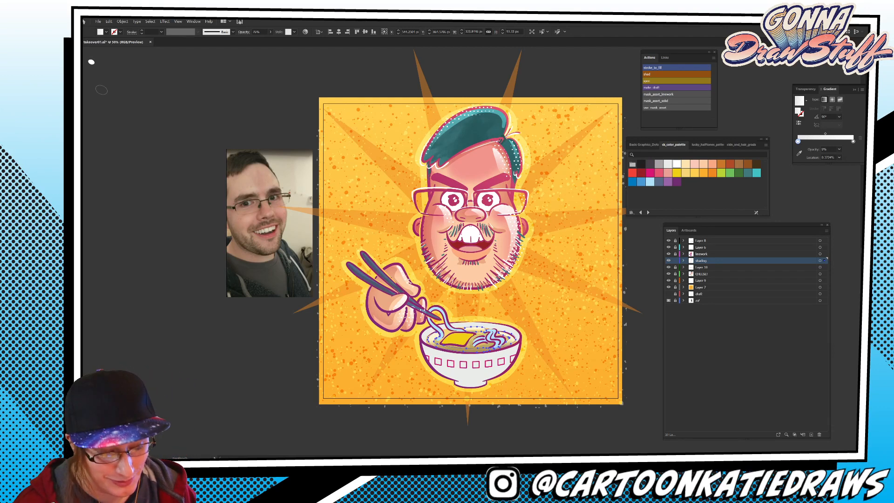
key("ctrl+shift+a")
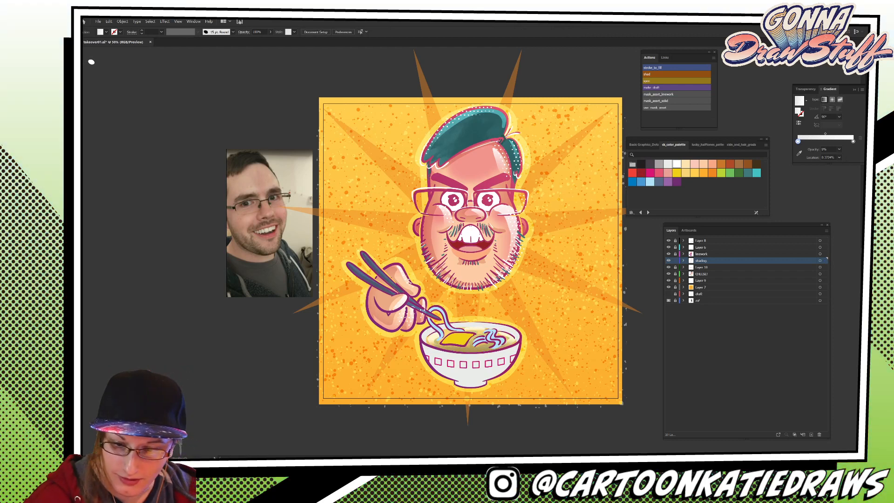
Choose a fine round brush and draw small white highlight strokes on the yellow square topping in the bowl.
left_click(869, 59)
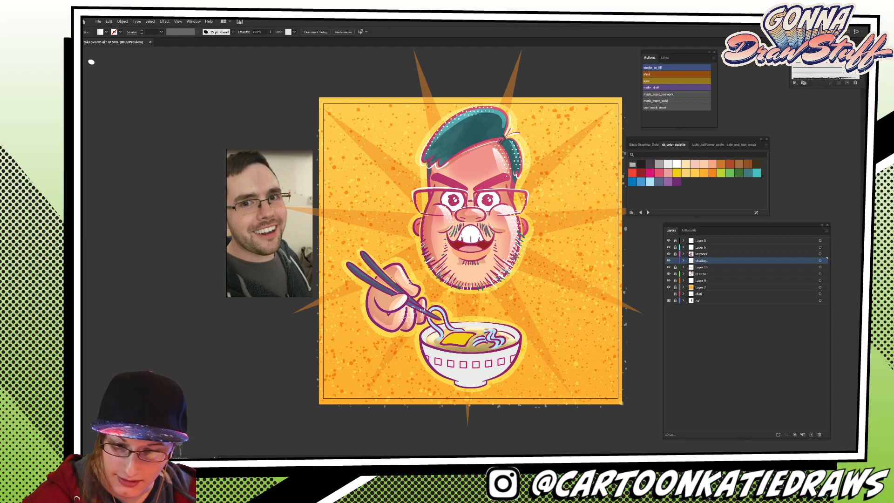
left_click(795, 58)
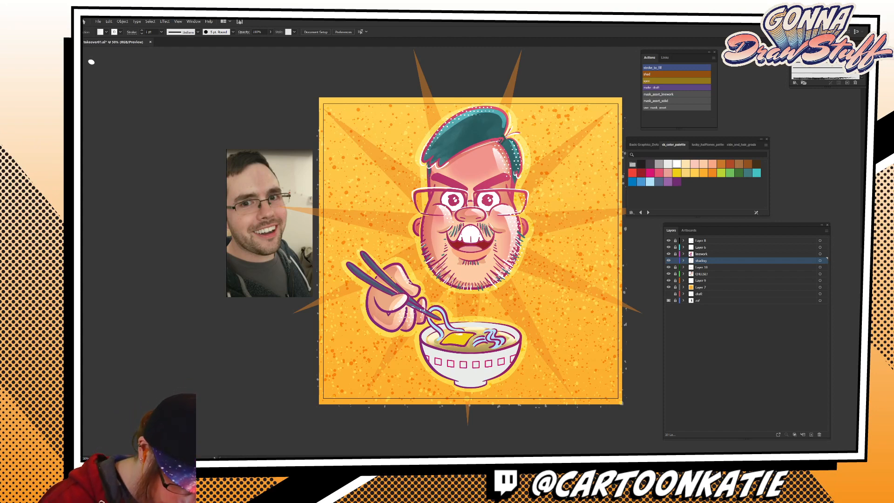
left_click_drag(457, 334, 466, 344)
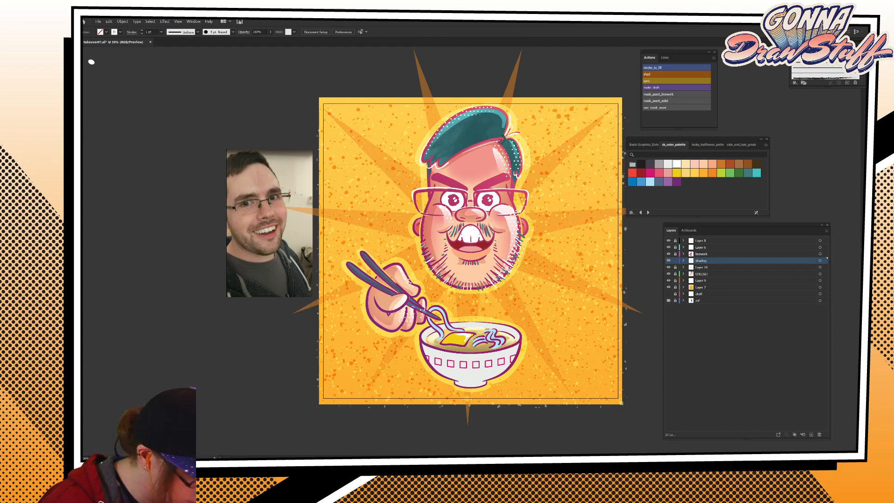
key("ctrl+z")
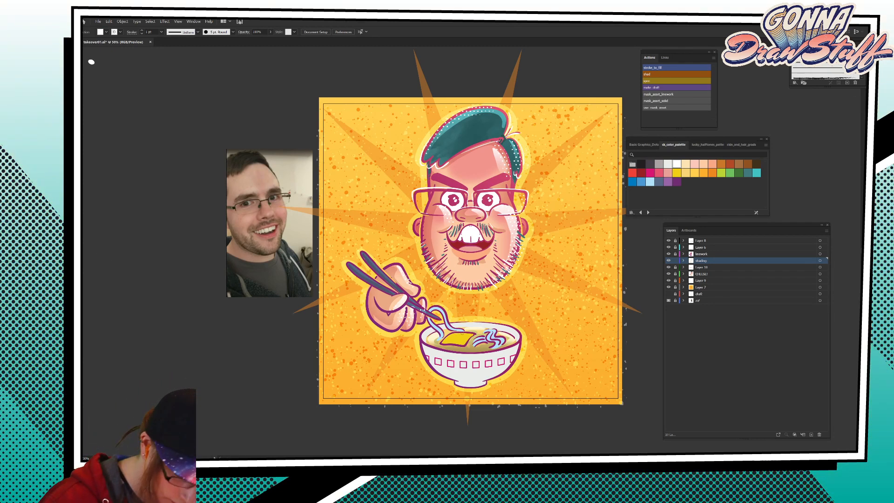
left_click_drag(466, 339, 469, 334)
key("ctrl+z")
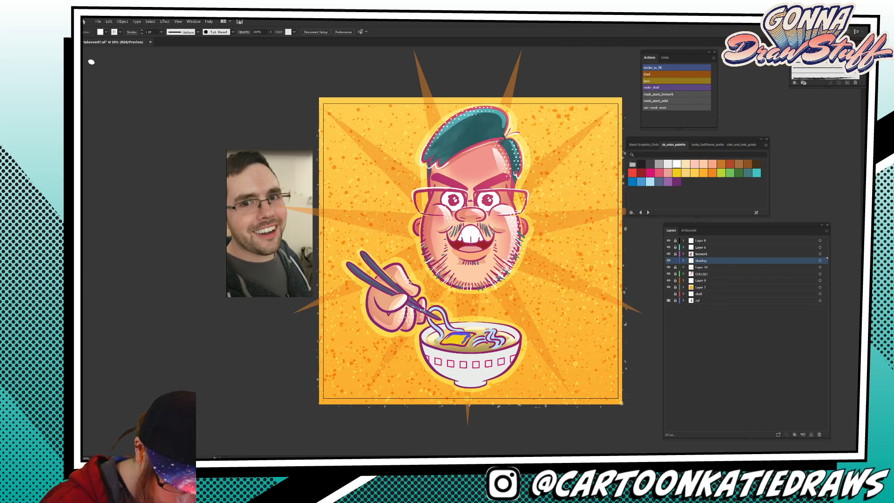
left_click_drag(467, 340, 470, 334)
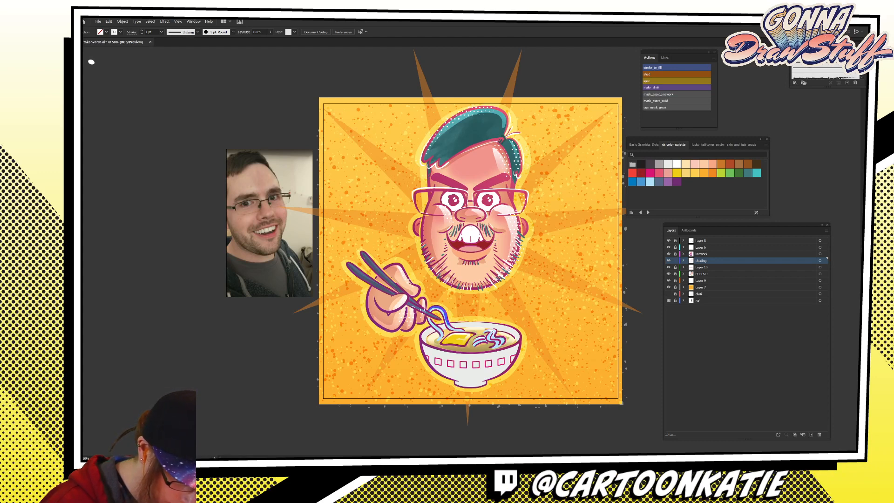
Draw a white highlight stroke along the side of the bowl, convert the highlight strokes to filled shapes, and deselect them.
left_click_drag(518, 344, 486, 379)
key("ctrl+z")
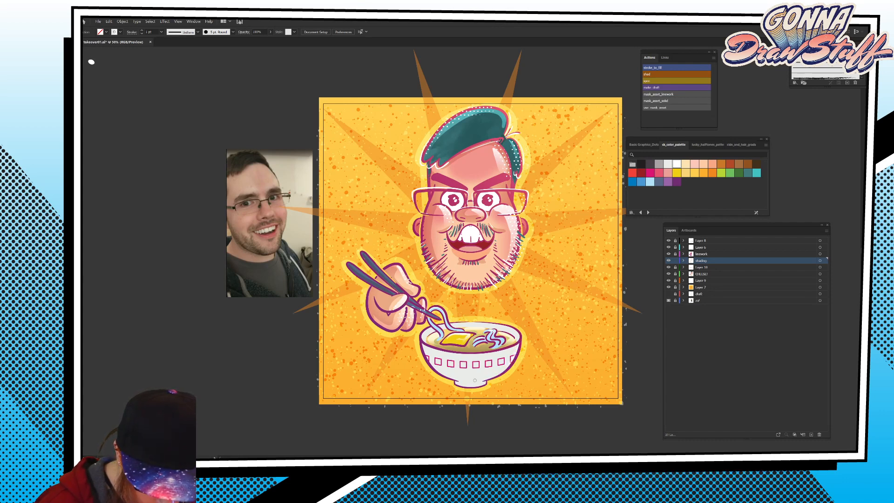
mouse_move(422, 343)
left_mouse_down()
mouse_move(431, 363)
mouse_move(460, 380)
left_mouse_up()
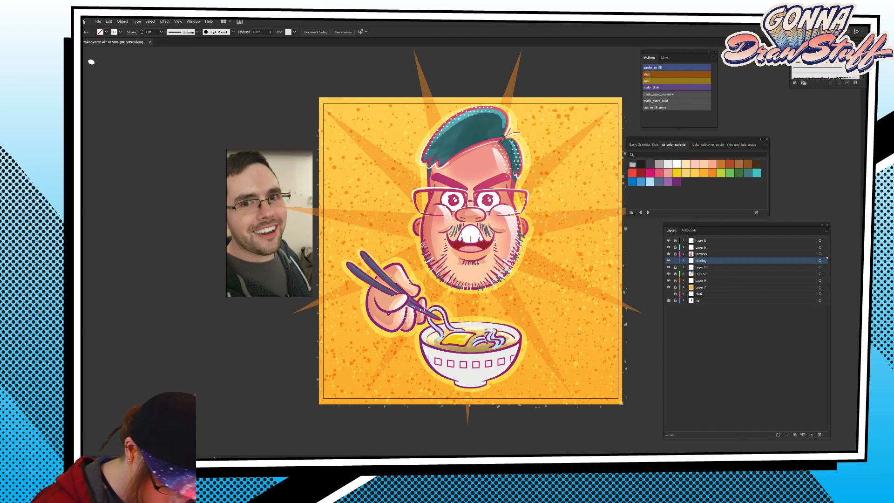
key("ctrl+a")
key("F2")
key("ctrl+shift+a")
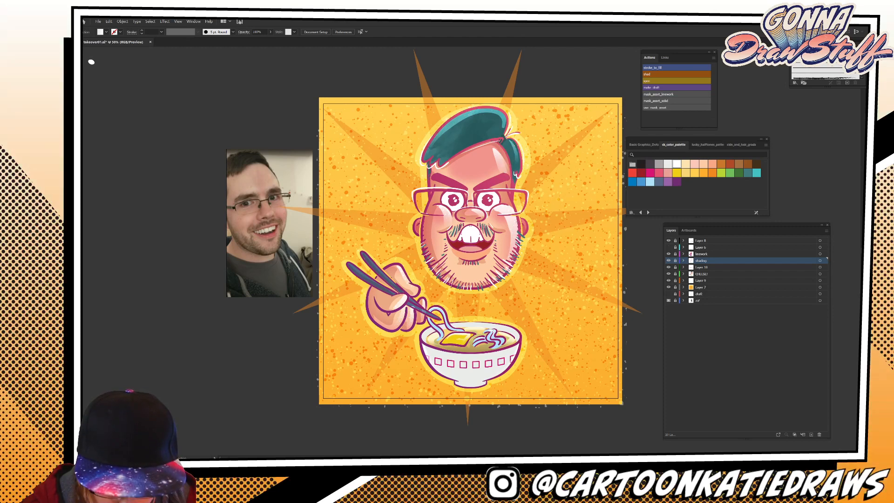
Show the hidden layer above the linework, and unlock and activate the topmost layer.
left_click(668, 247)
left_click(669, 247)
left_click(668, 241)
left_click(675, 241)
left_click(700, 241)
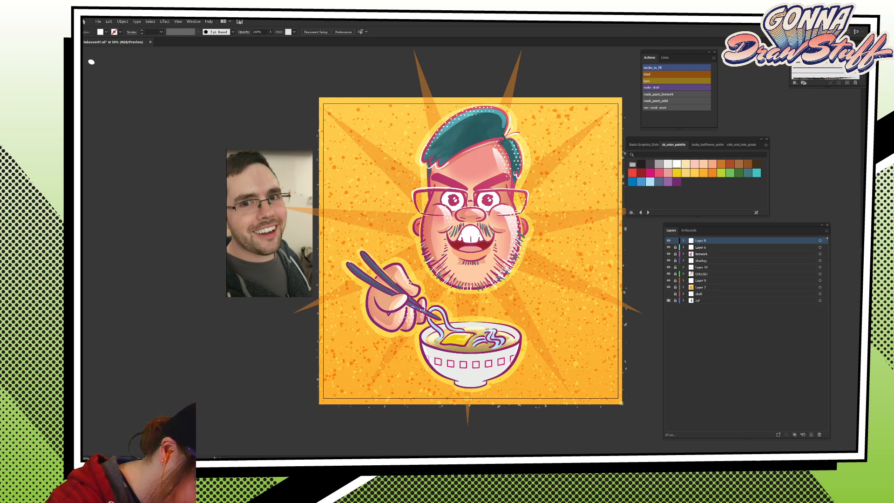
Draw loose white accent strokes on the chopsticks and around the outer edges of the bowl and hand.
key("shift+x")
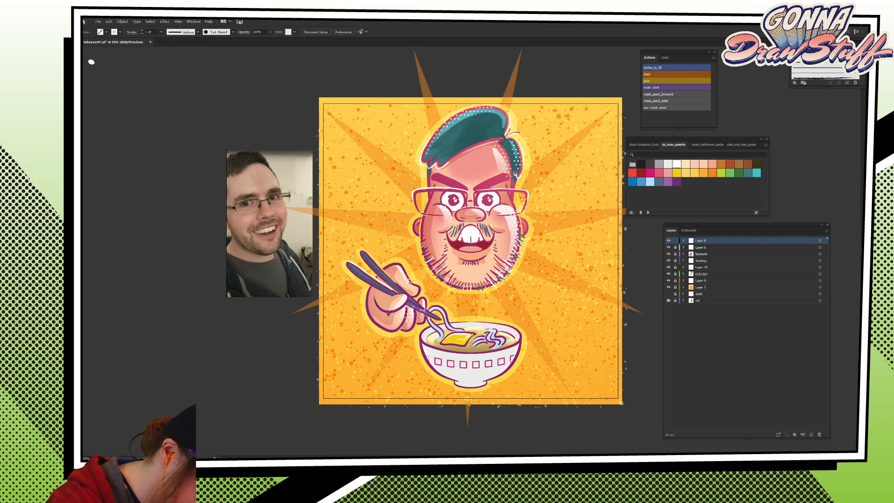
left_click_drag(376, 261, 398, 285)
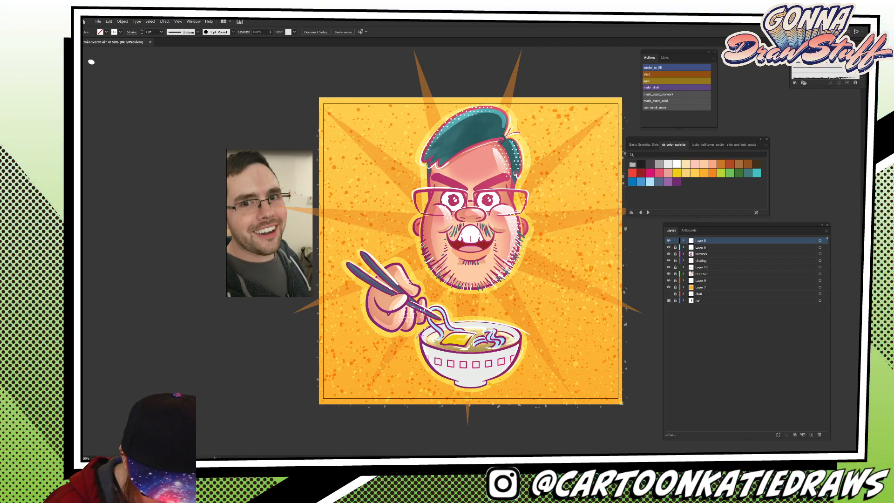
mouse_move(526, 352)
left_mouse_down()
mouse_move(504, 377)
mouse_move(483, 385)
mouse_move(527, 340)
left_mouse_up()
key("ctrl+z")
key("ctrl+z")
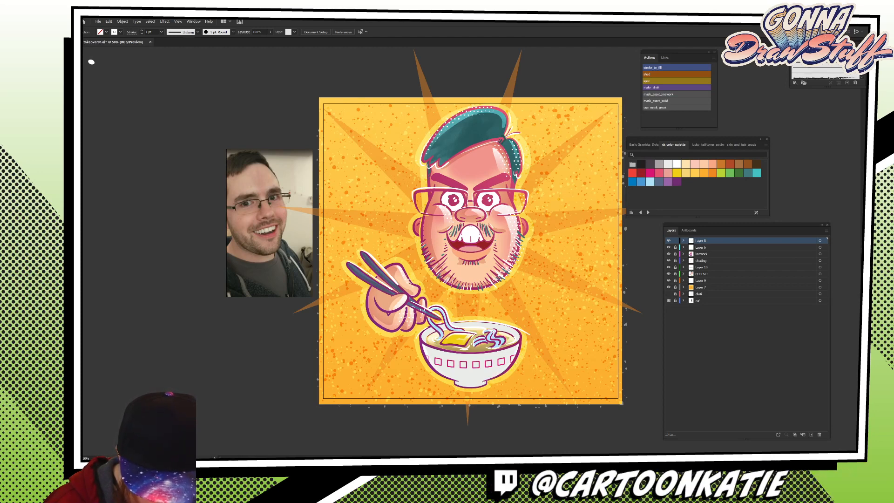
left_click_drag(488, 382, 517, 363)
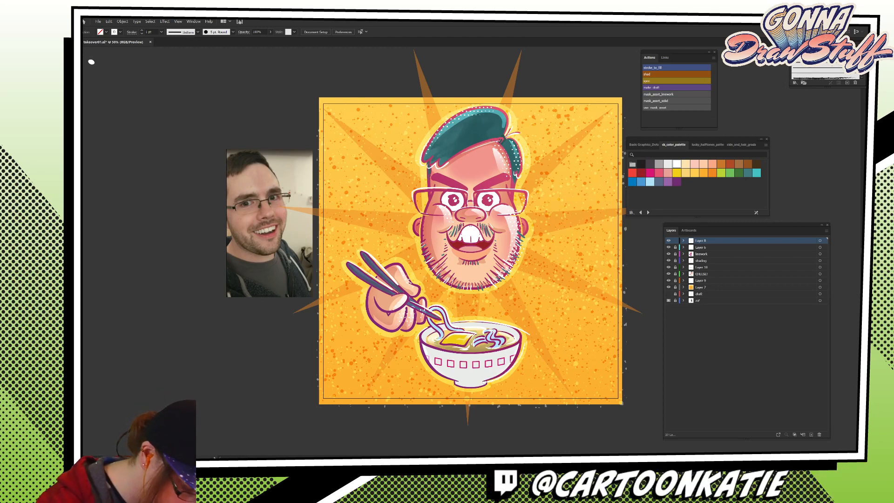
left_click_drag(418, 345, 430, 371)
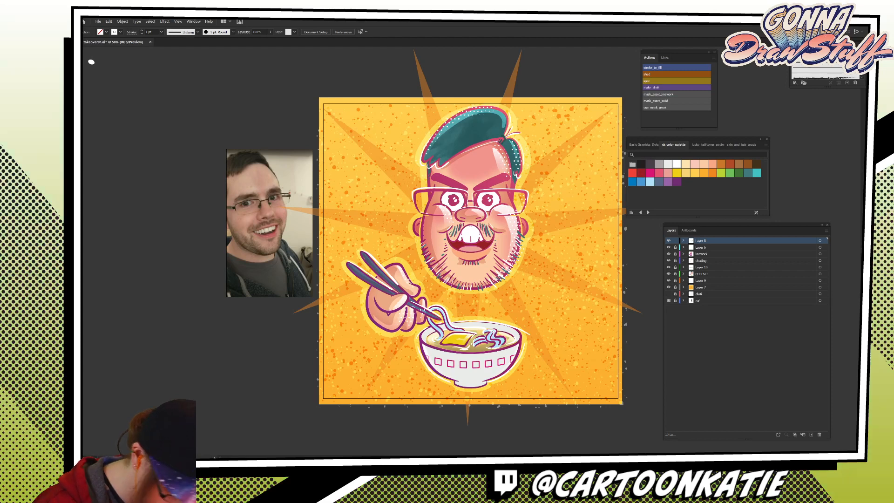
left_click_drag(513, 374, 530, 355)
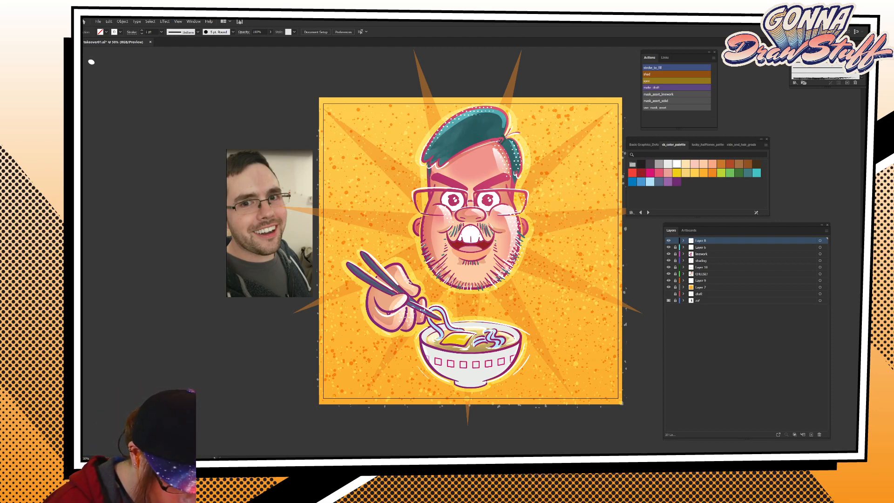
mouse_move(359, 302)
left_mouse_down()
mouse_move(378, 335)
mouse_move(366, 331)
left_mouse_up()
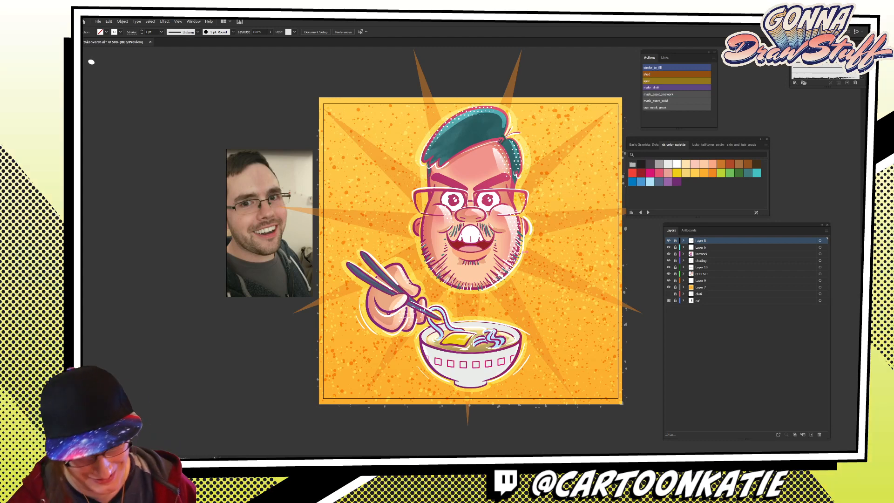
Unlock and activate the shading layer, choose the larger round brush, and paint a white gradient highlight across the teal hair.
left_click(701, 247)
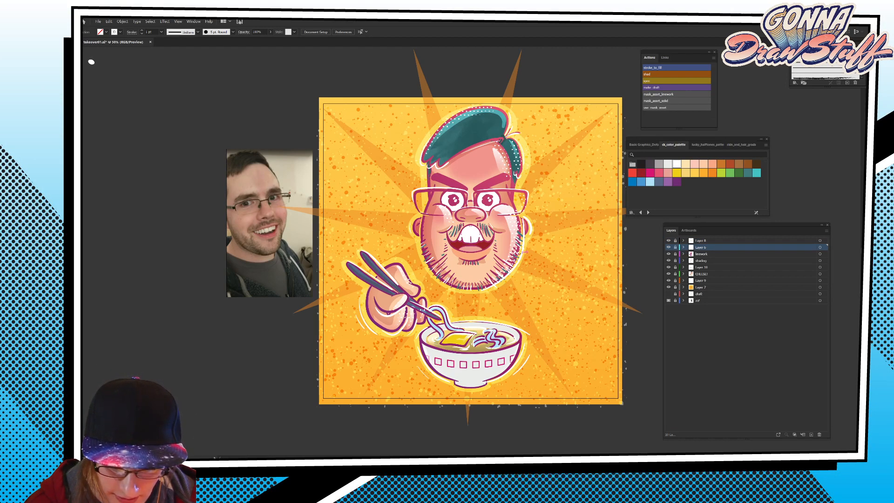
left_click(701, 261)
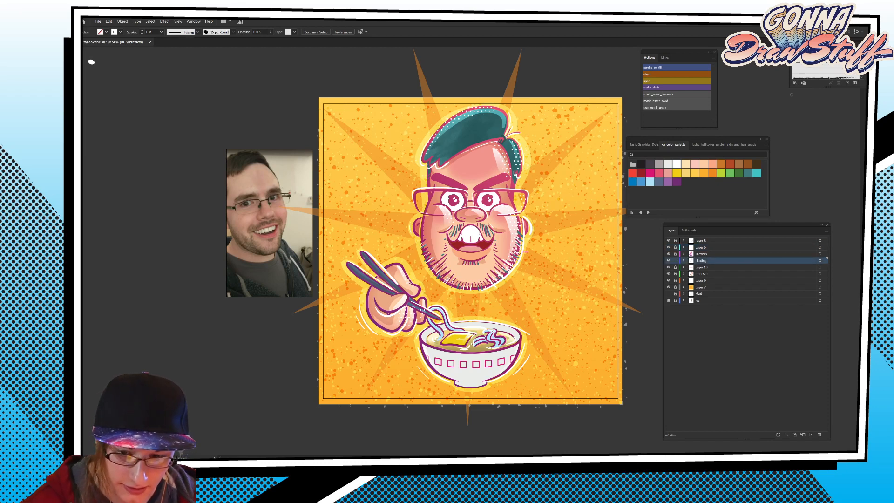
left_click(520, 254)
key("shift+x")
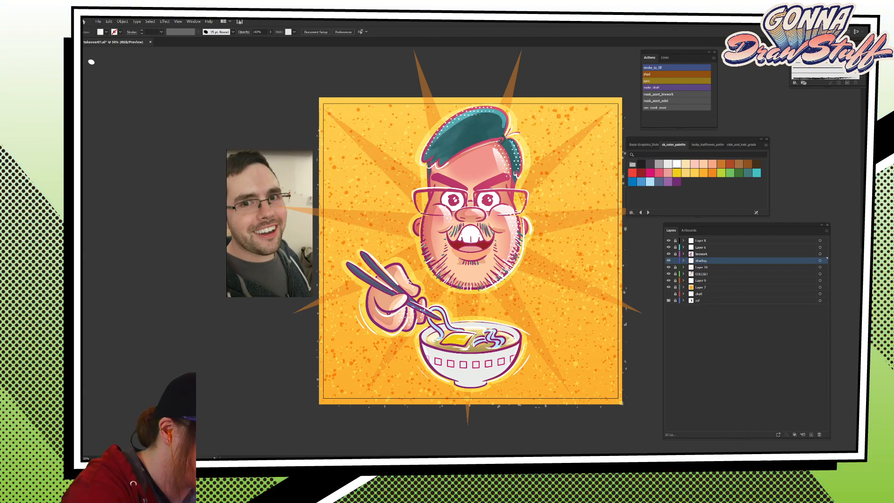
mouse_move(465, 113)
left_mouse_down()
mouse_move(461, 120)
mouse_move(492, 133)
mouse_move(461, 146)
left_mouse_up()
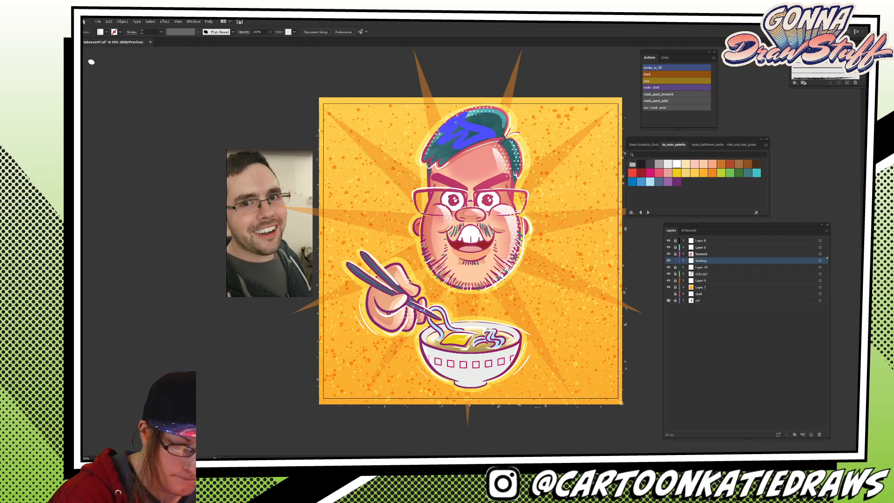
key("ctrl+z")
left_click_drag(441, 133, 451, 125)
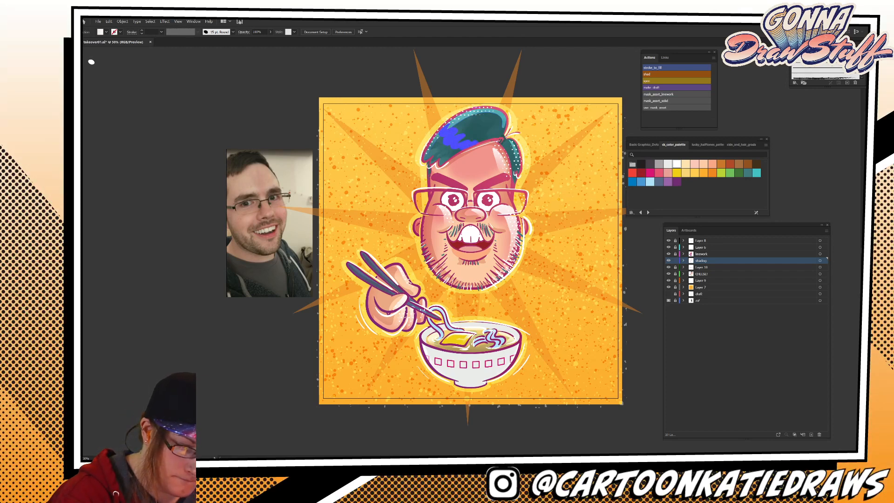
mouse_move(481, 140)
left_mouse_down()
mouse_move(461, 123)
mouse_move(474, 112)
left_mouse_up()
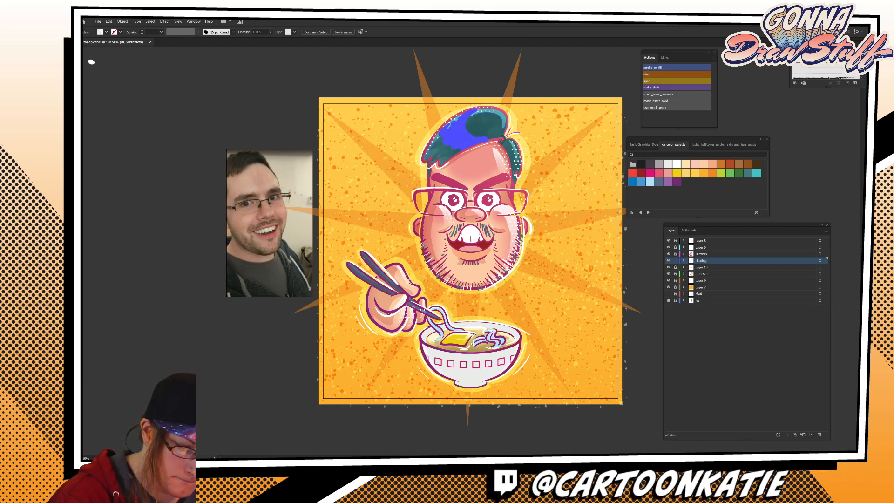
left_click_drag(461, 113, 452, 120)
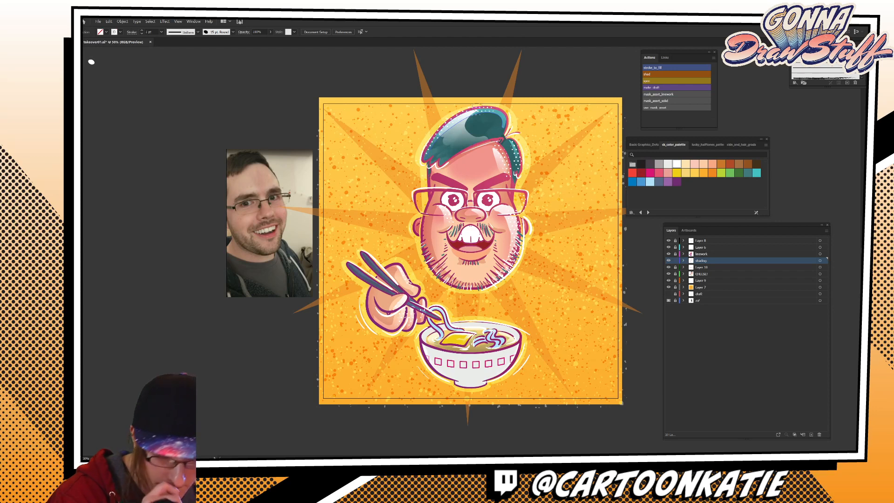
Refine the white gradient highlight in the hair, deselect it, and activate the layer directly below the colour layer.
left_click(676, 68)
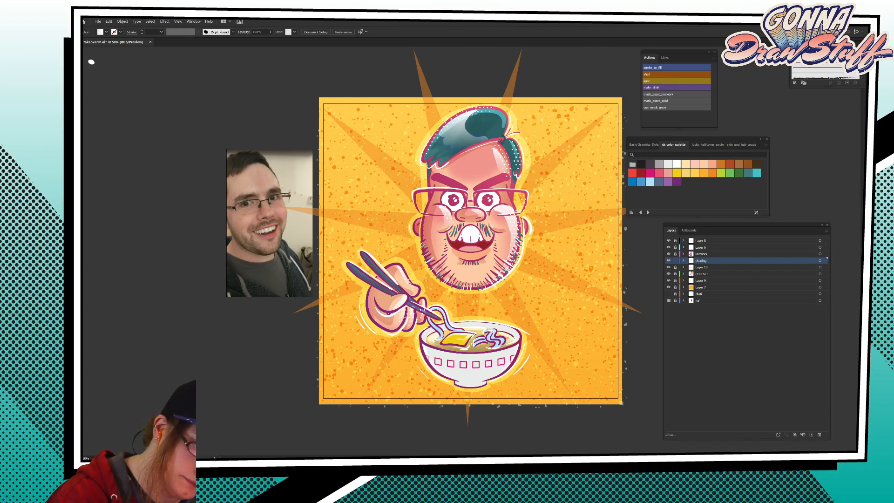
left_click_drag(441, 138, 478, 114)
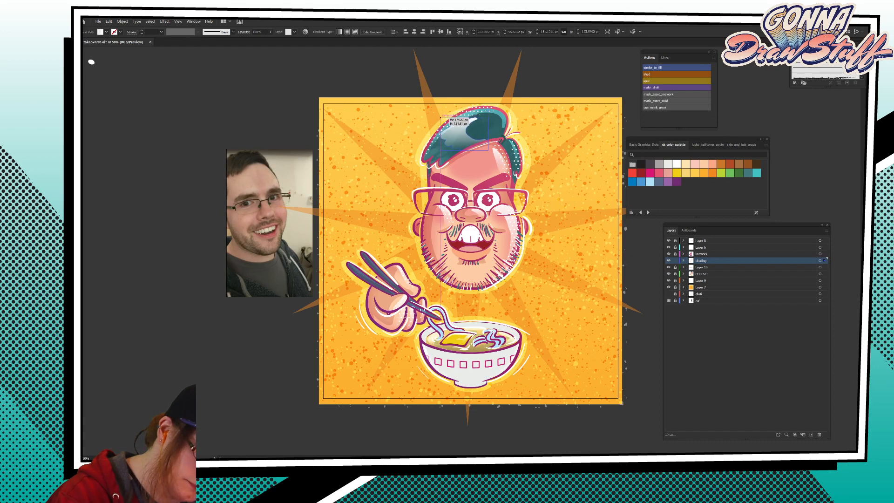
key("ctrl+shift+a")
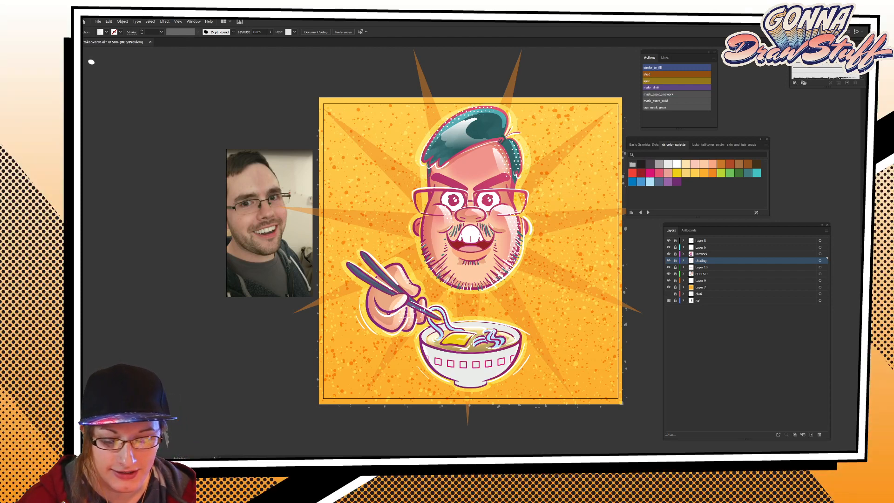
left_click(717, 281)
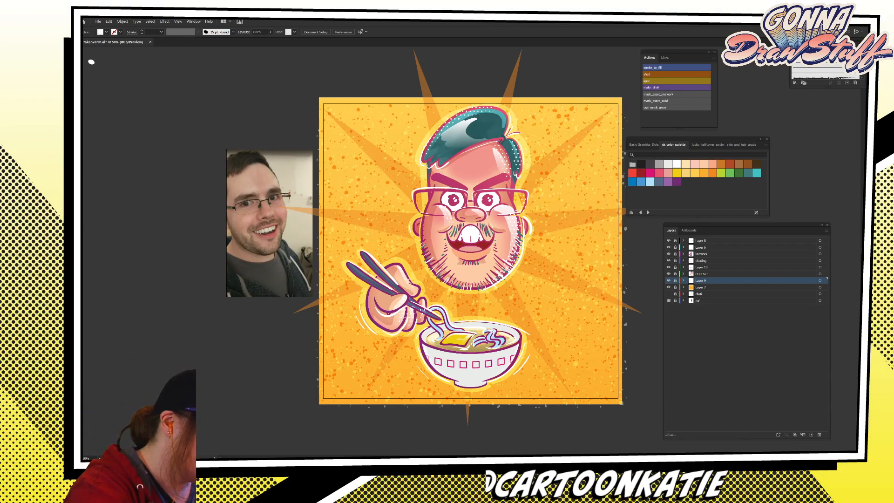
Unlock and activate the topmost layer, and paint white accent strokes along the side of the hair and the edges of the glasses.
left_click(676, 241)
left_click(702, 241)
key("b")
left_click_drag(519, 139, 524, 167)
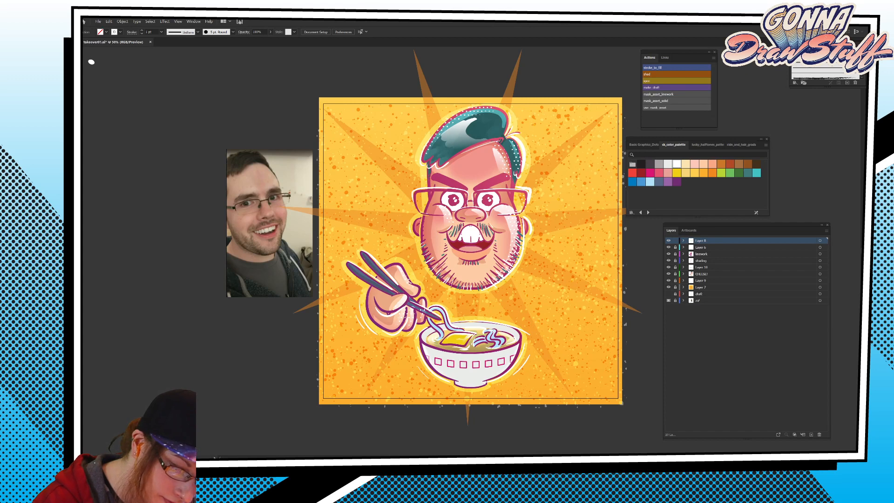
mouse_move(420, 189)
left_mouse_down()
mouse_move(410, 189)
mouse_move(415, 209)
left_mouse_up()
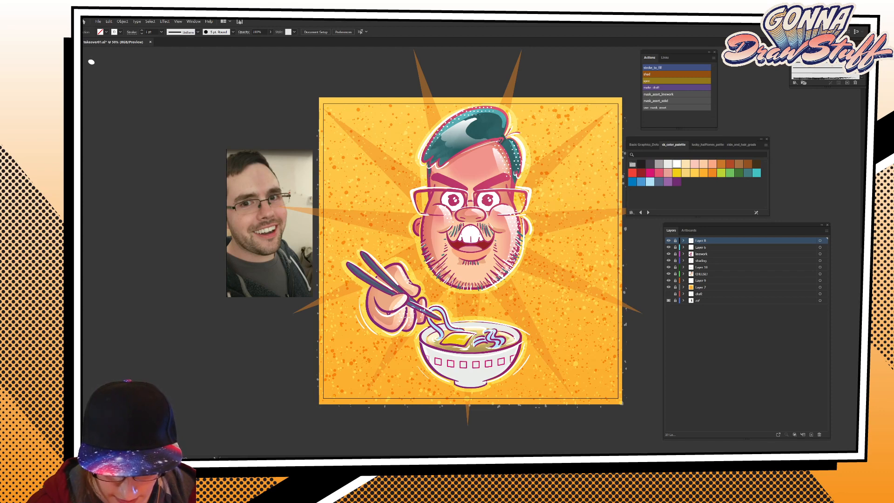
Unlock and activate the background layer, and draw a teal-filled rectangle covering the whole artboard.
left_click(683, 287)
left_click(683, 287)
left_click(675, 287)
left_click(712, 294)
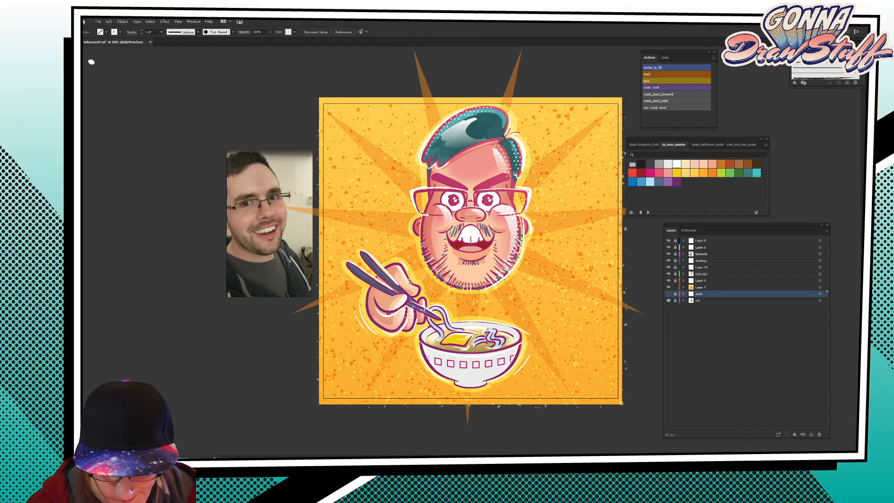
left_click(712, 288)
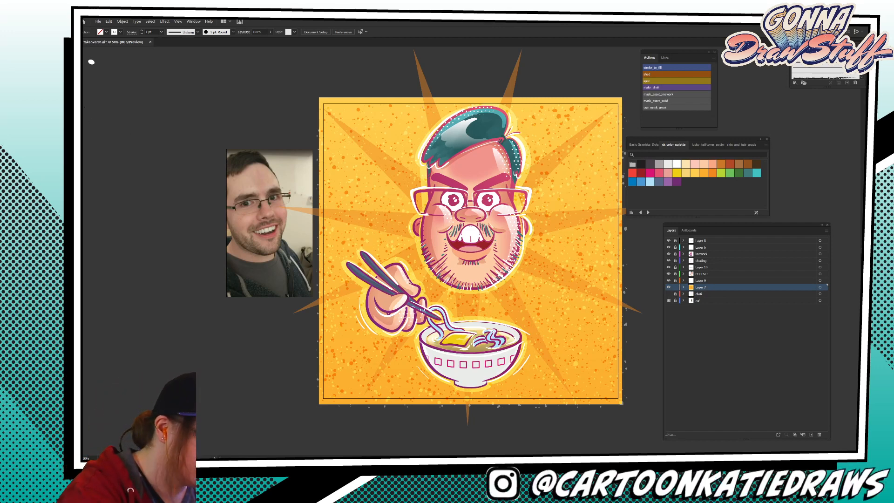
left_click_drag(314, 91, 627, 408)
left_click(748, 173)
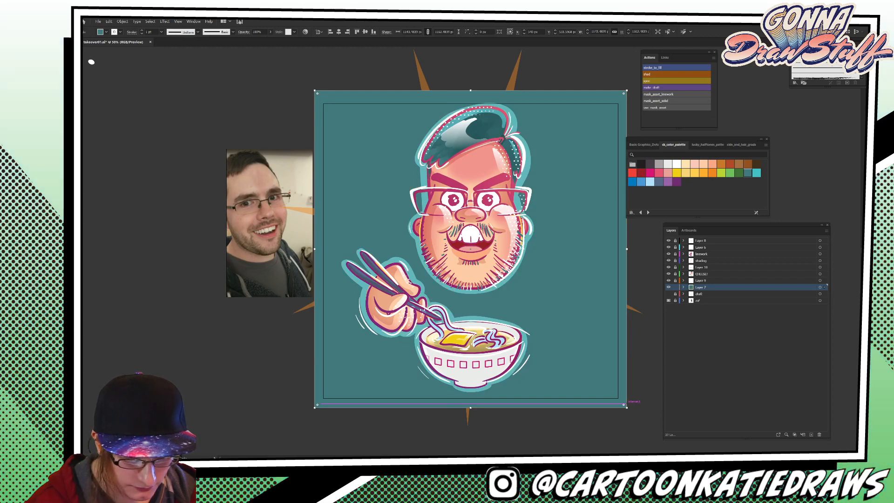
Set the rectangle's blending mode to Multiply and change its fill to the purple swatch.
left_click(244, 32)
left_click(193, 42)
left_click(189, 54)
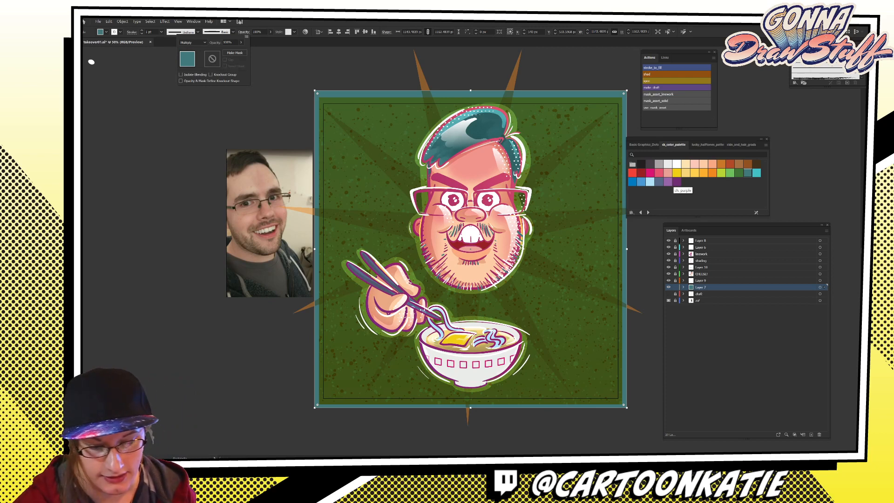
left_click(676, 183)
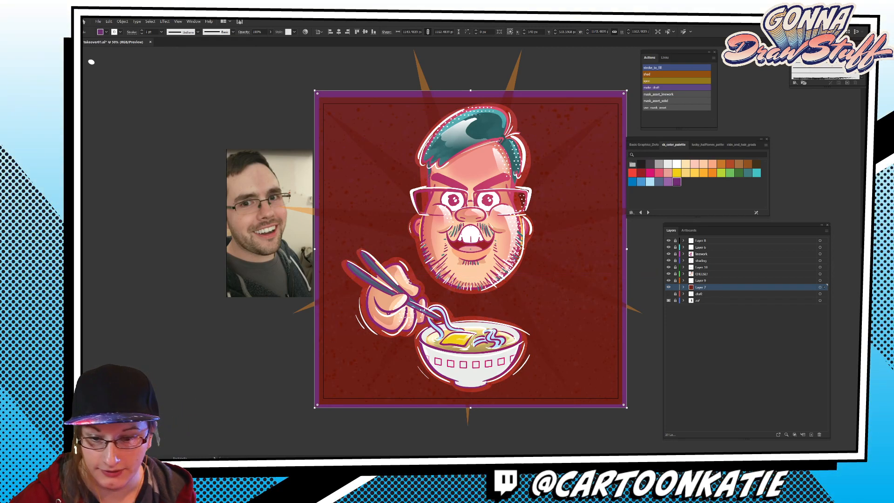
Add an opacity mask to the purple rectangle and enter the mask for editing.
left_click(872, 89)
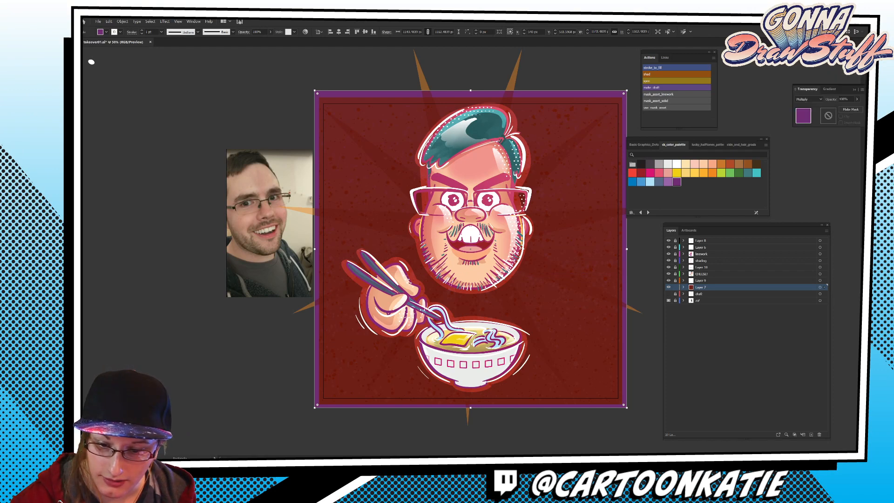
left_click(850, 110)
left_click(829, 115)
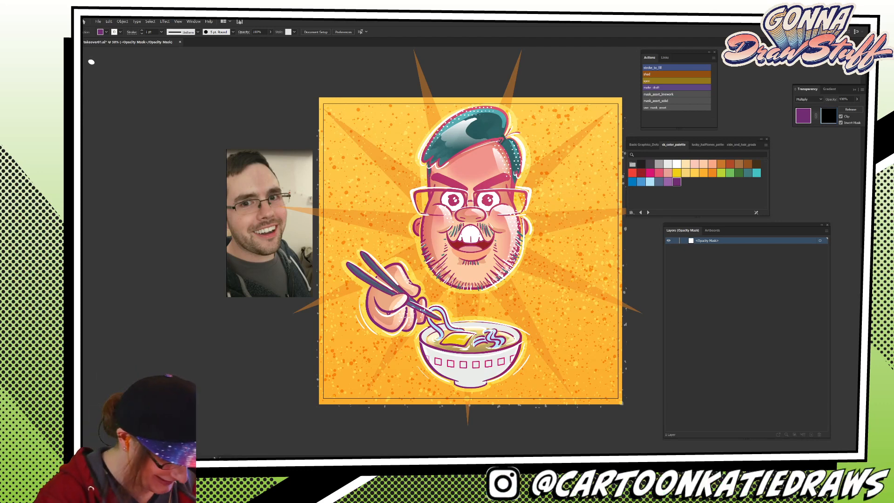
Switch to File Explorer and open the Coffee Stain PNGs folder inside the coffee stains, rings and splatters texture folder.
key("alt+Tab")
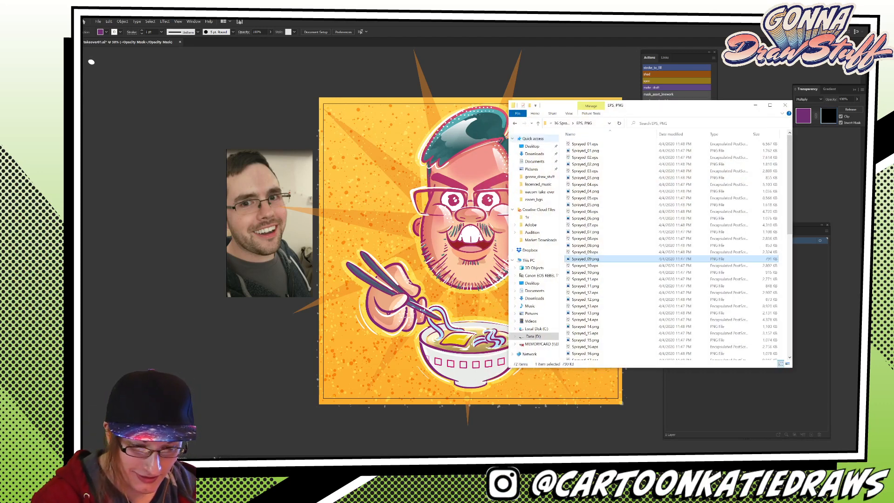
left_click(538, 123)
left_click(539, 124)
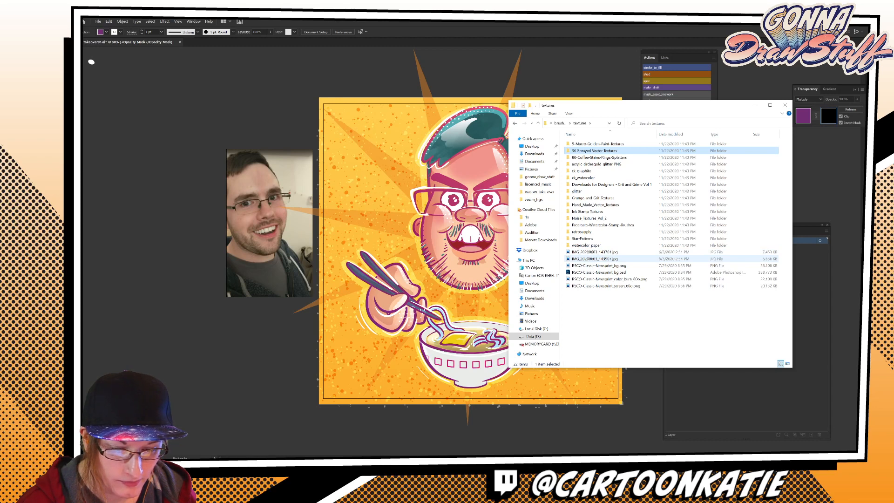
double_click(623, 158)
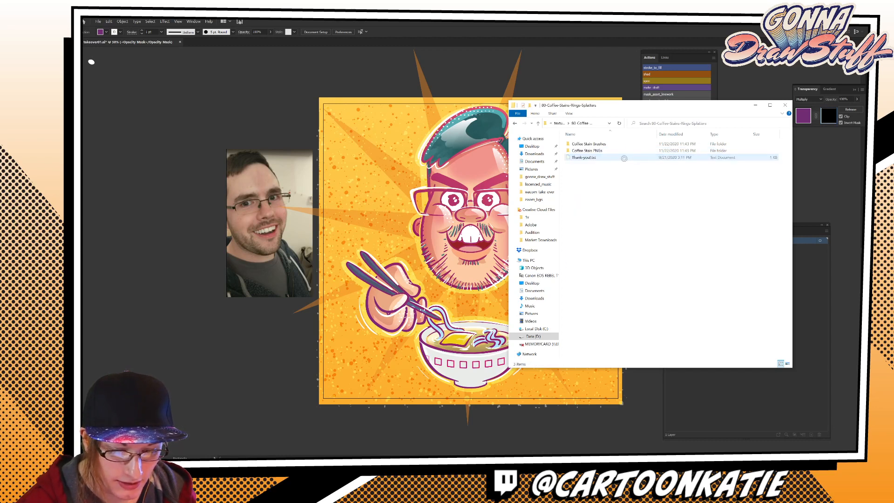
double_click(655, 150)
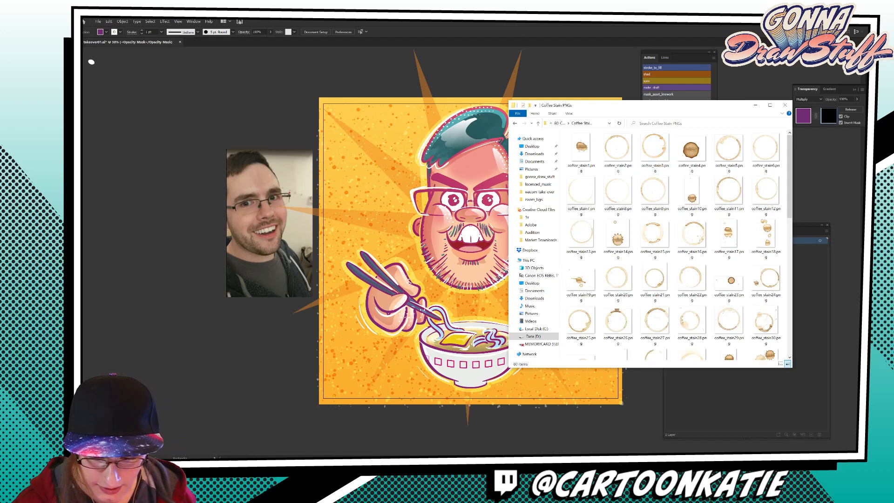
Place the splatter image coffee_stain70.png from the folder into the opacity mask, and minimize File Explorer.
scroll(729, 214, "down", 10)
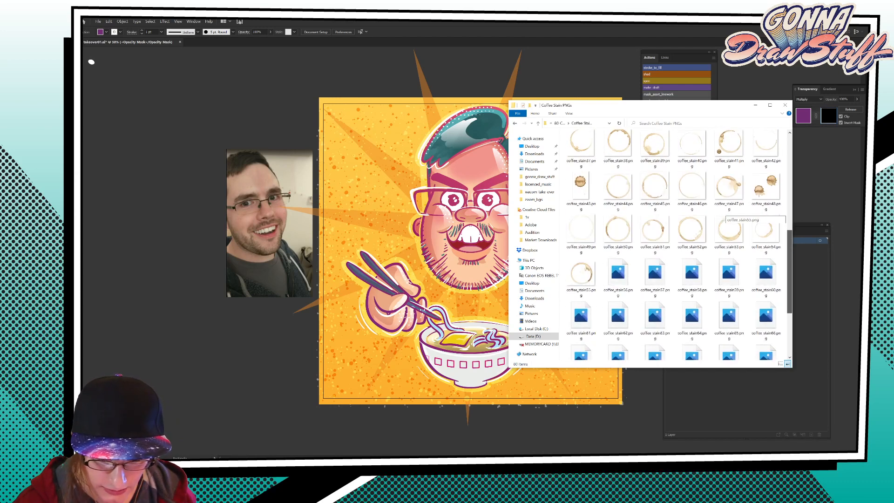
scroll(728, 214, "down", 1)
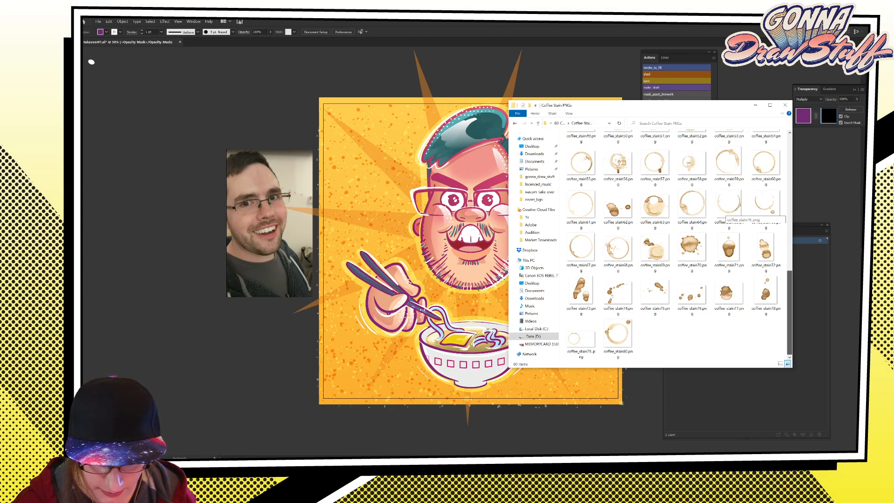
scroll(729, 214, "up", 1)
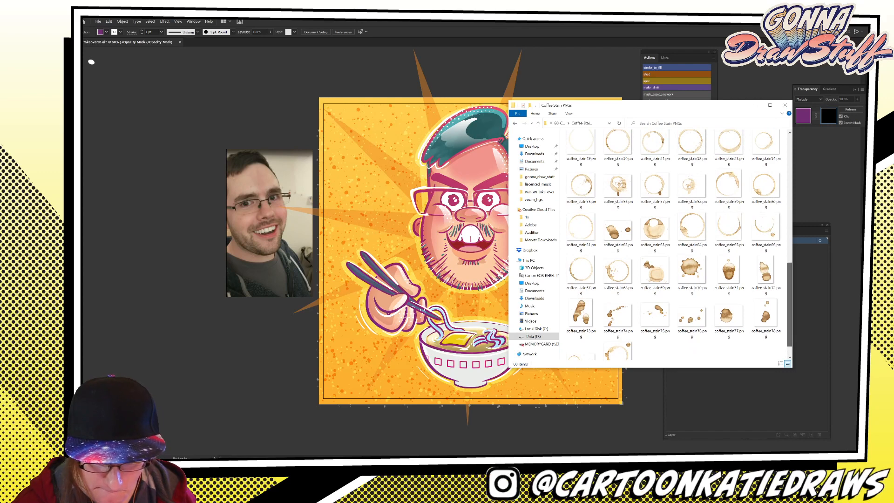
left_click_drag(692, 269, 442, 231)
left_click(755, 105)
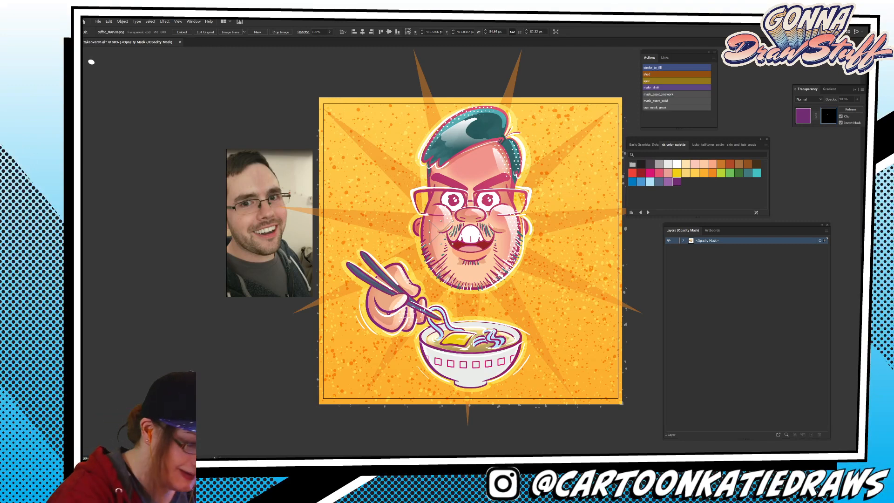
Resize, flatten and position the coffee stain so it forms a puddle-like shadow directly beneath the bowl.
left_click_drag(458, 240, 599, 384)
left_click_drag(404, 238, 446, 321)
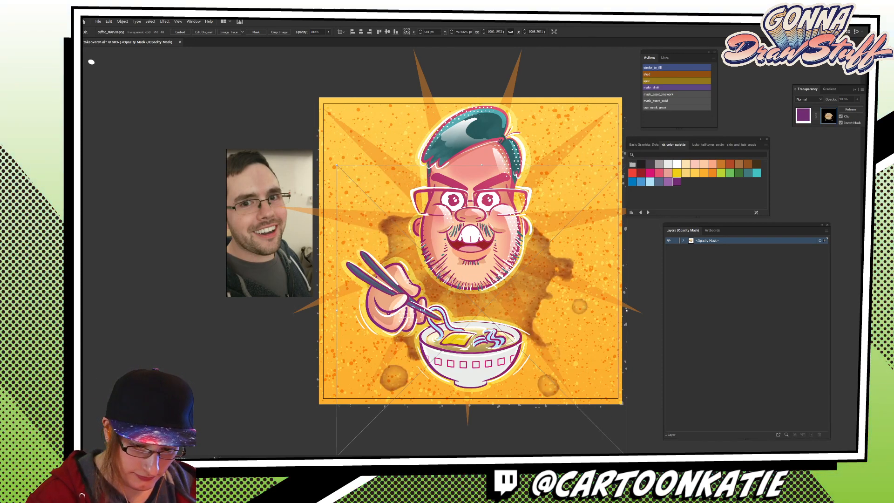
left_click_drag(624, 165, 409, 383)
left_click_drag(364, 422, 491, 379)
left_click_drag(543, 349, 547, 370)
left_click_drag(497, 394, 496, 384)
left_click_drag(541, 412, 543, 408)
left_click_drag(487, 386, 491, 390)
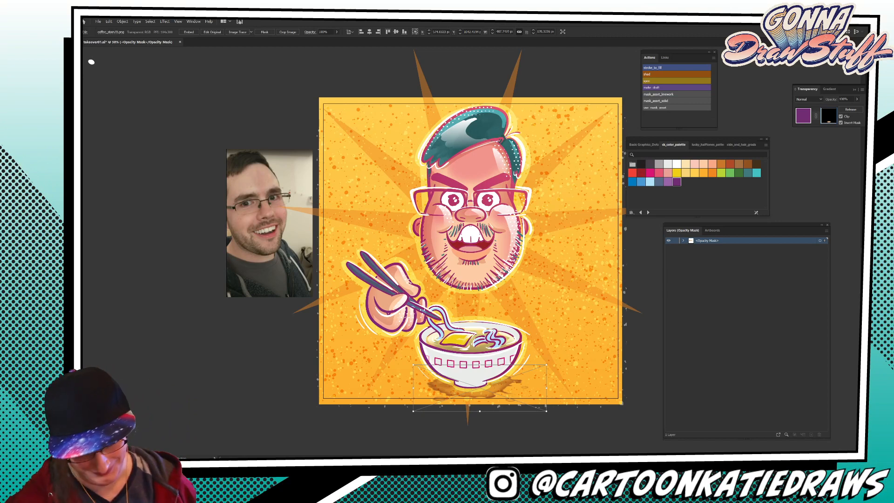
key("Return")
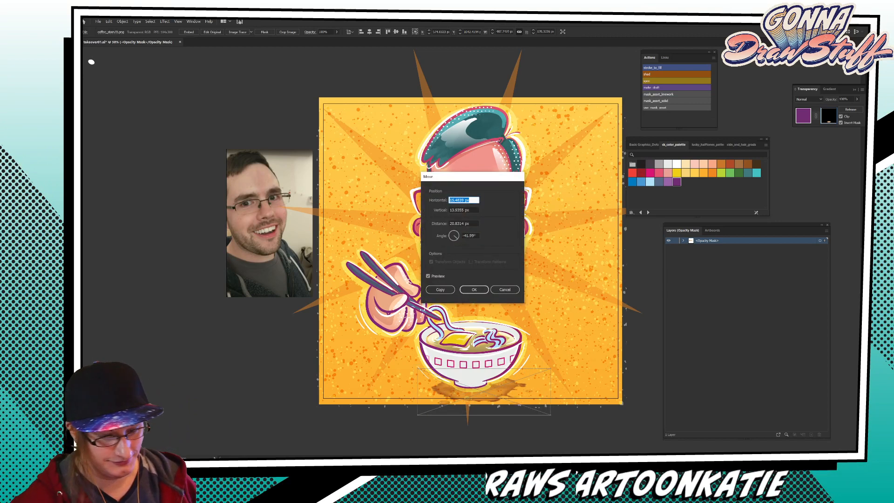
key("Return")
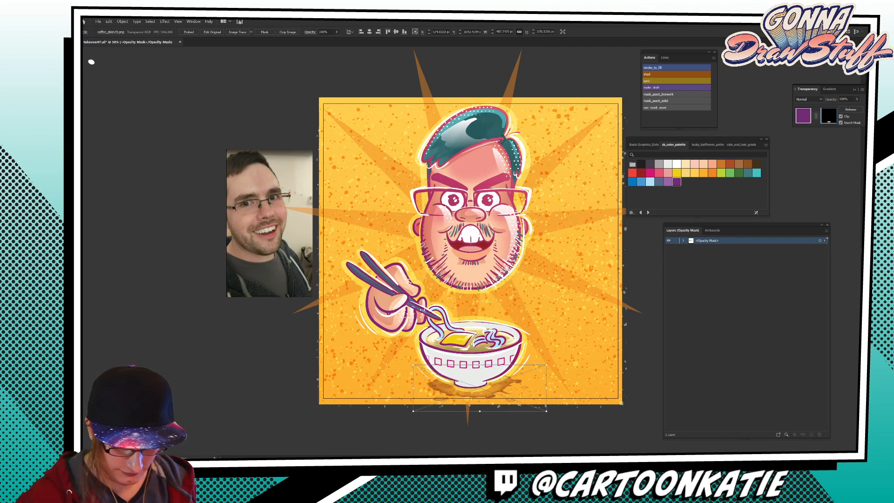
Deselect the stain, leave the opacity mask to return to the main artwork, and clear the selection.
key("ctrl+shift+a")
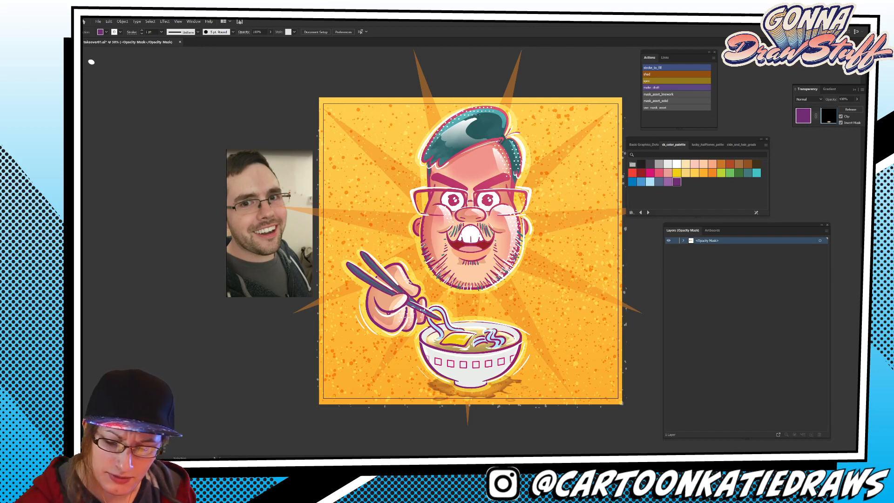
left_click(803, 116)
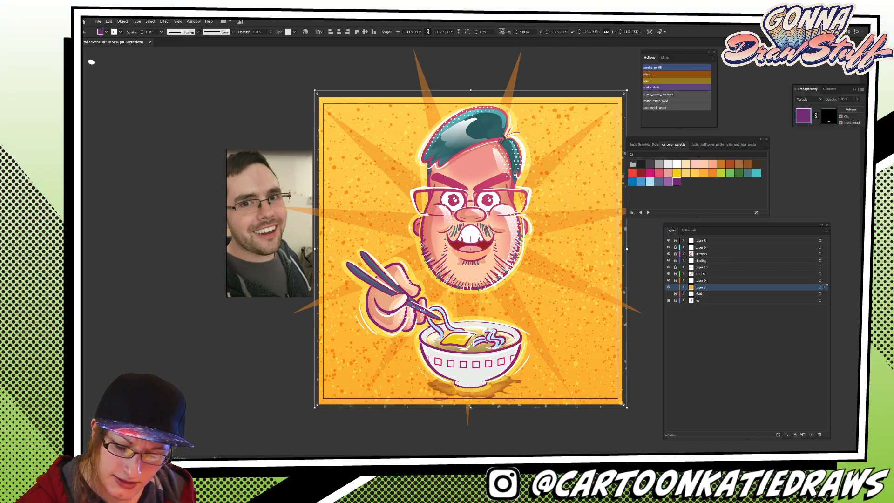
key("ctrl+shift+a")
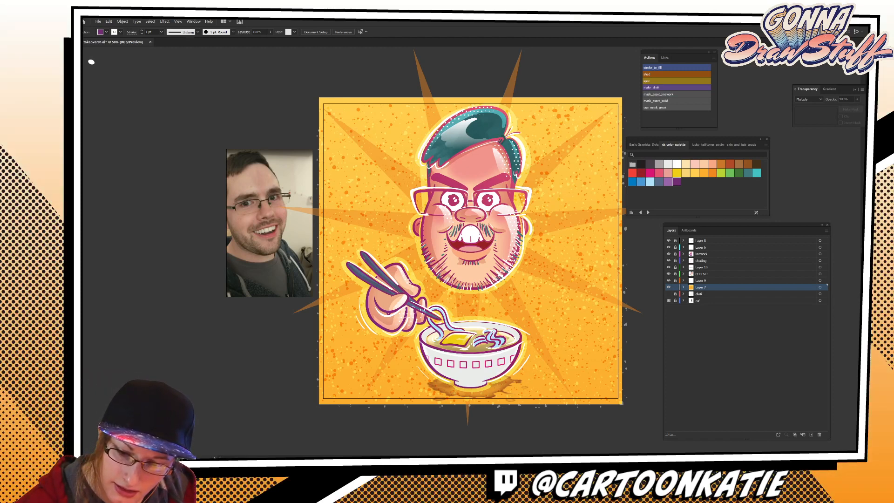
key("ctrl+F9")
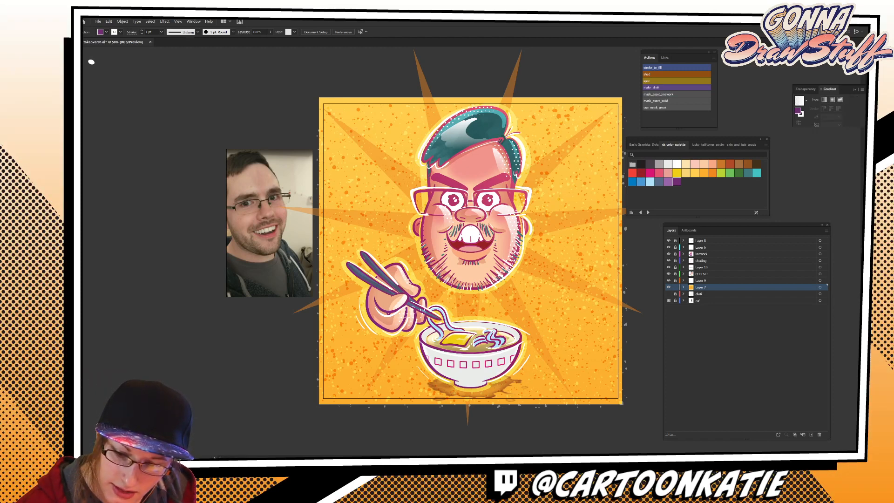
key("shift+ctrl+F10")
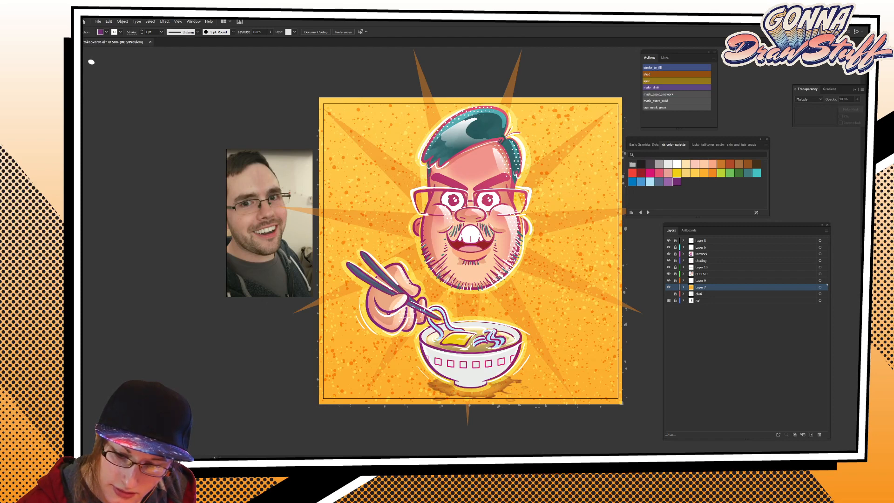
key("ctrl+F9")
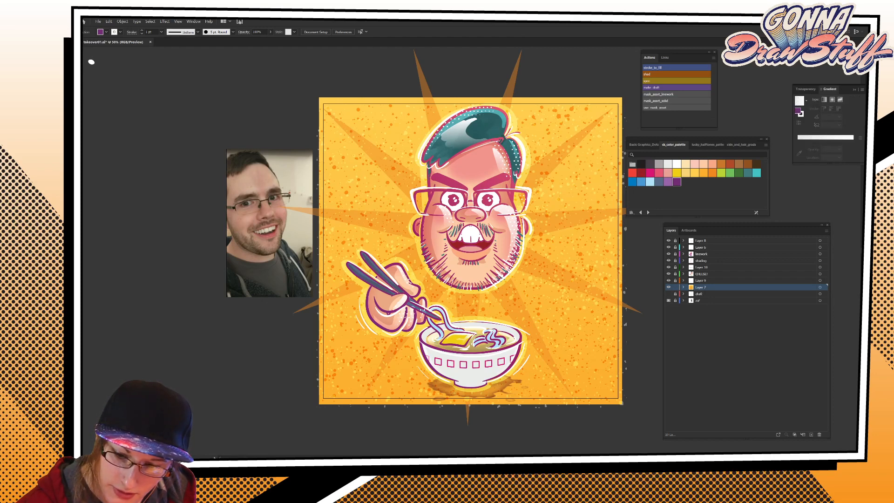
key("shift+ctrl+F10")
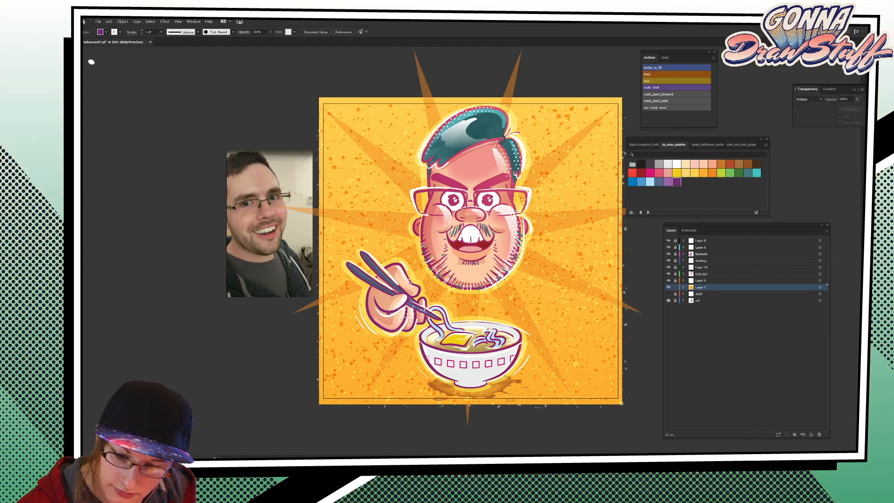
left_click(470, 392)
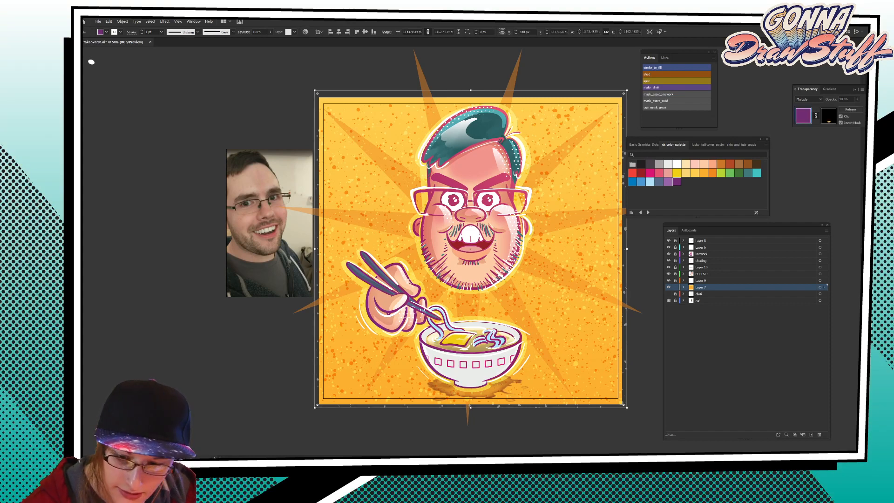
left_click(828, 115)
left_click(501, 389)
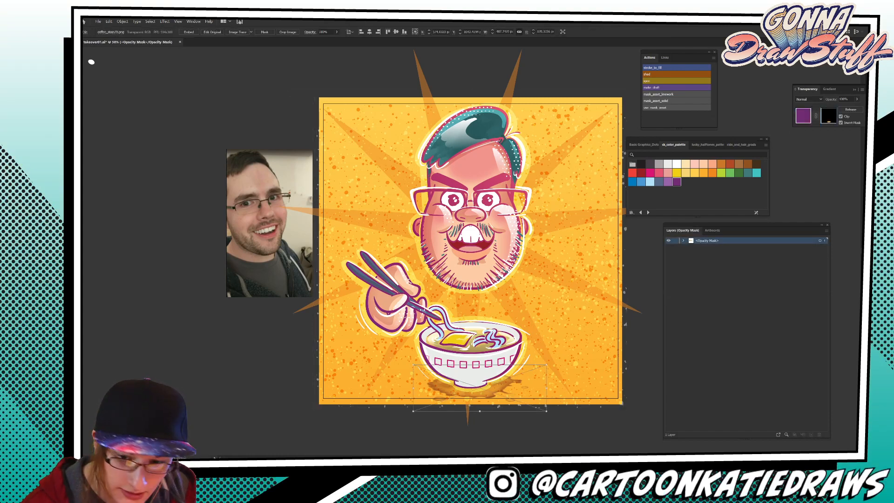
key("ctrl+shift+F10")
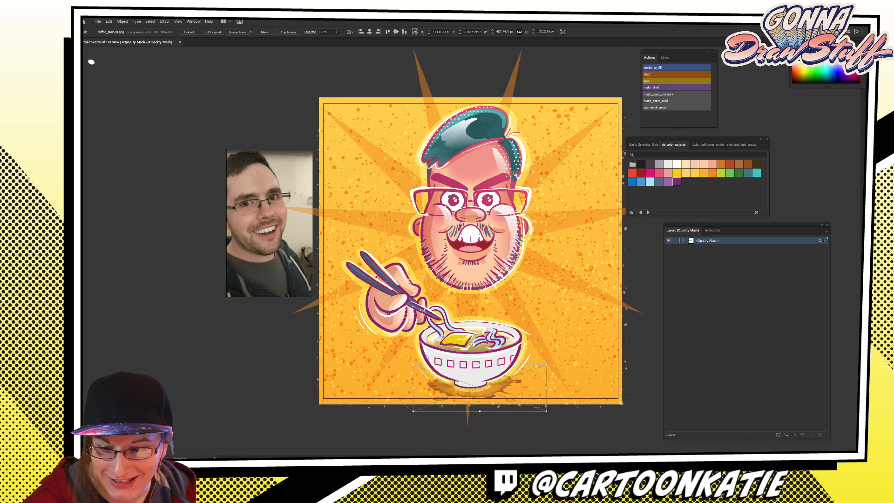
key("shift+F6")
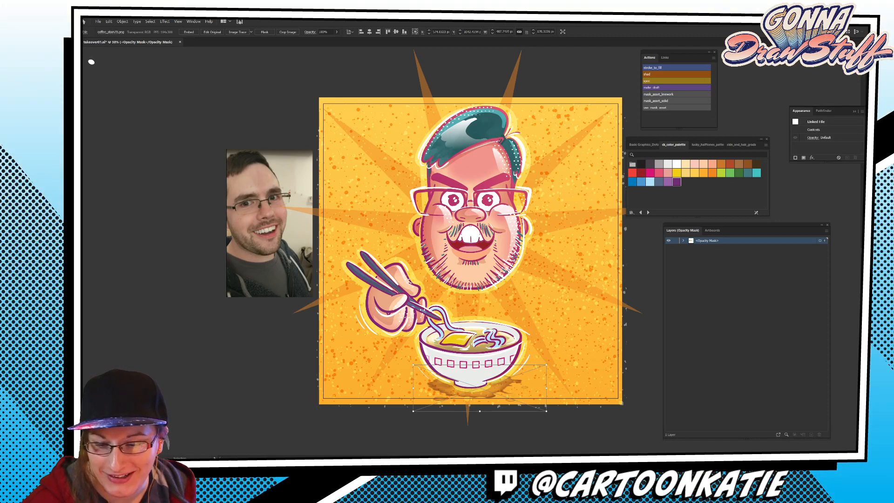
left_click(871, 89)
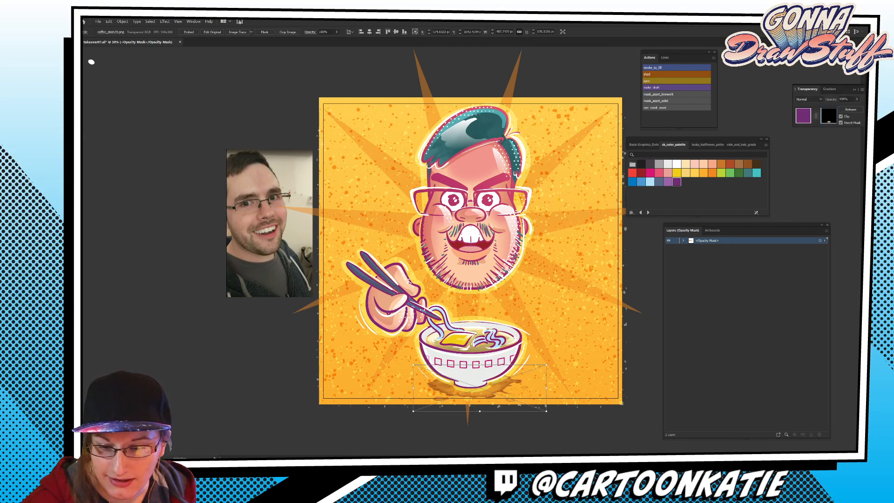
left_click(803, 115)
key("ctrl+shift+a")
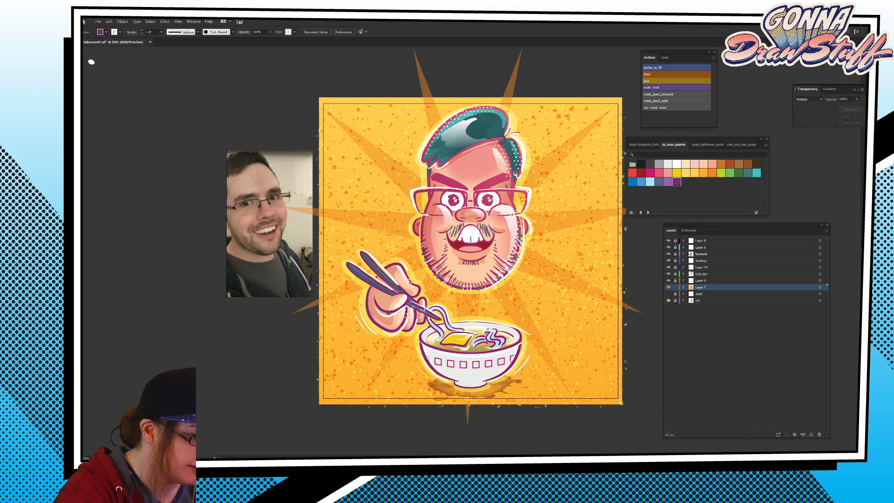
Switch to File Explorer and open the PNG folder inside the Noise_Textures_Vol_2 texture folder.
key("alt+Tab")
left_click(538, 123)
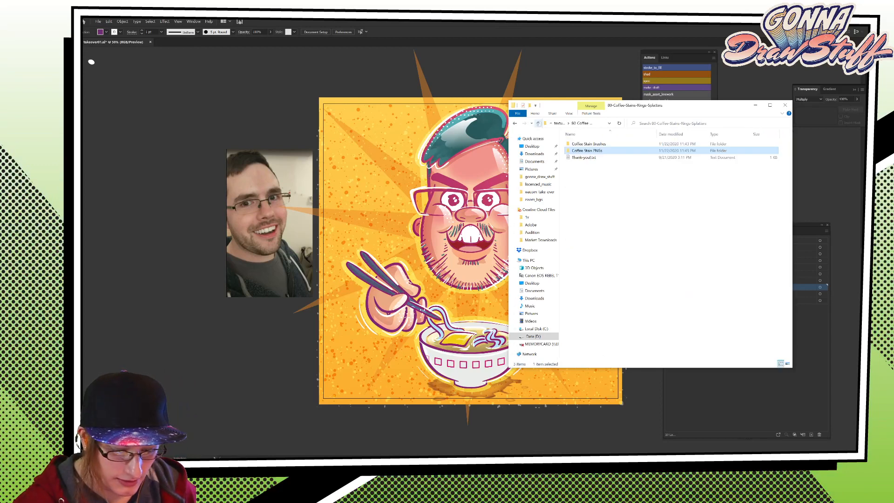
left_click(538, 123)
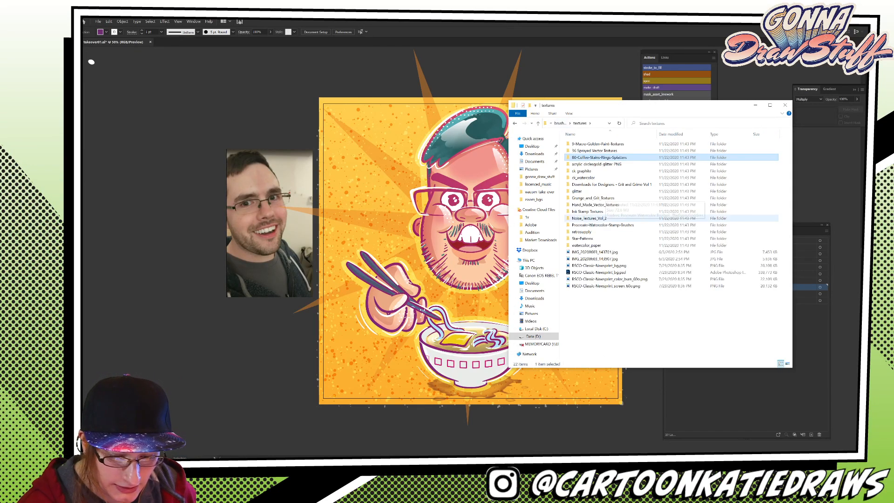
double_click(589, 218)
double_click(576, 151)
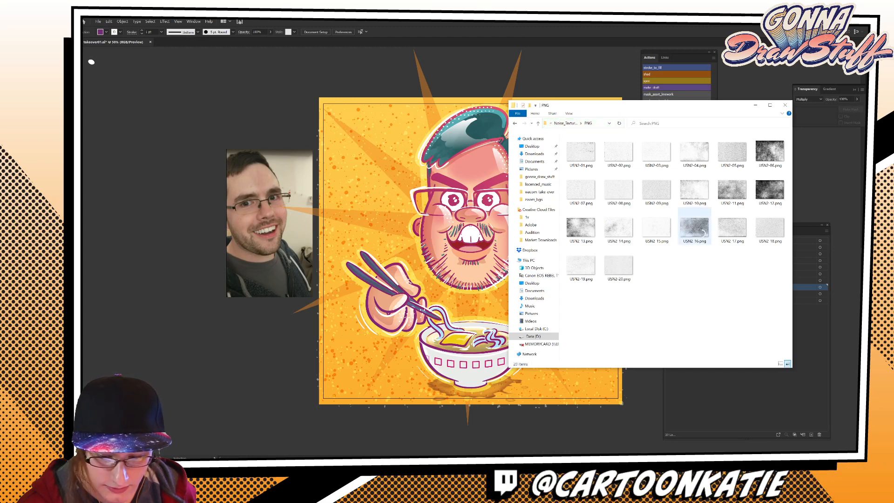
Return to the artwork, select the purple shadow shape set to Multiply, and enter its opacity mask.
right_click(702, 234)
left_click(712, 373)
left_click(564, 396)
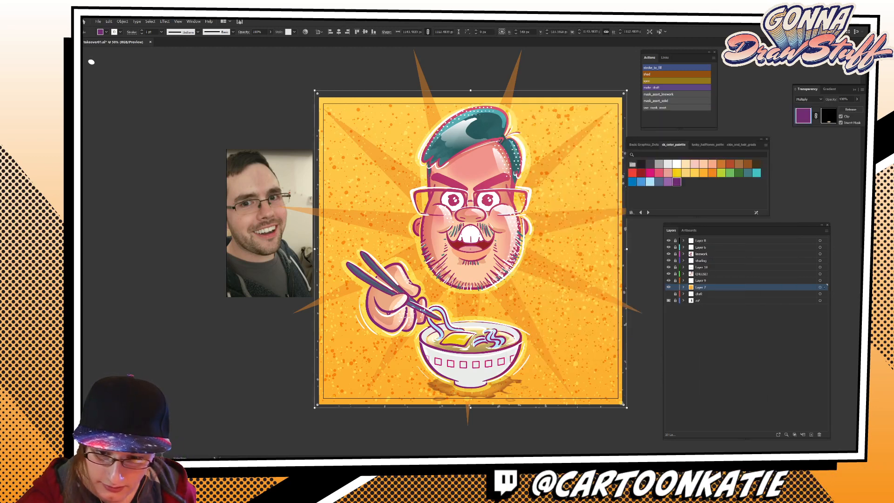
left_click(829, 115)
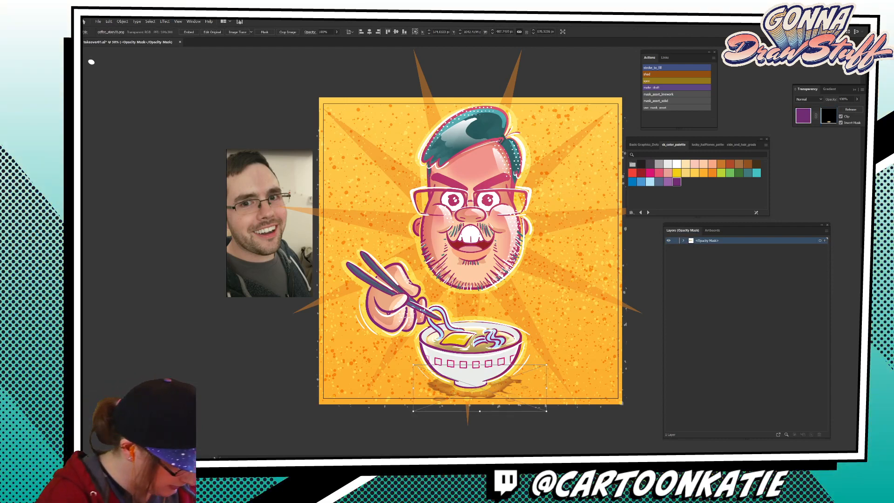
Place the noise texture USN2-14.png from File Explorer into the opacity mask, and minimize File Explorer.
key("alt+Tab")
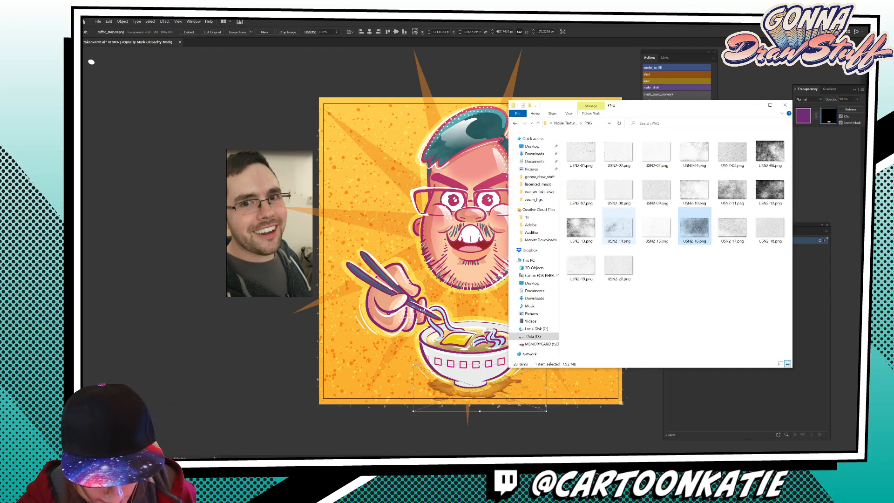
left_click(619, 228)
left_click_drag(618, 227, 391, 280)
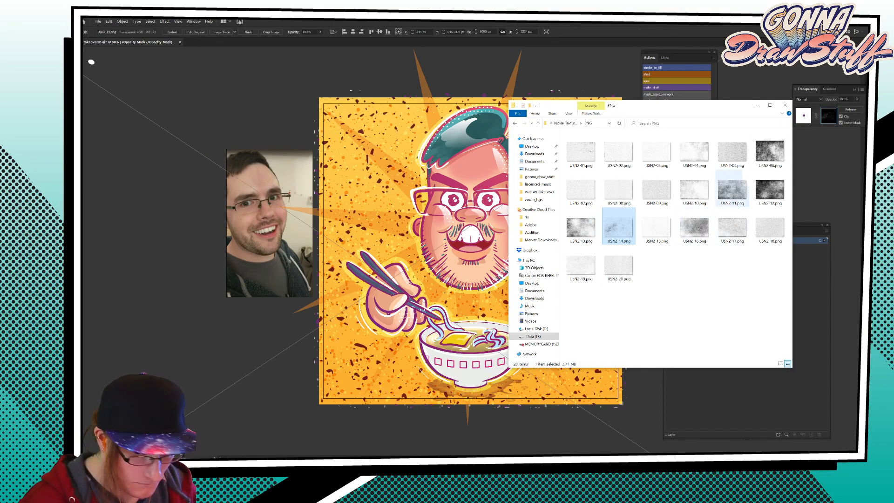
left_click(755, 105)
Try to move the noise texture across the artboard and set its width to 1000 px.
left_click_drag(592, 175, 626, 231)
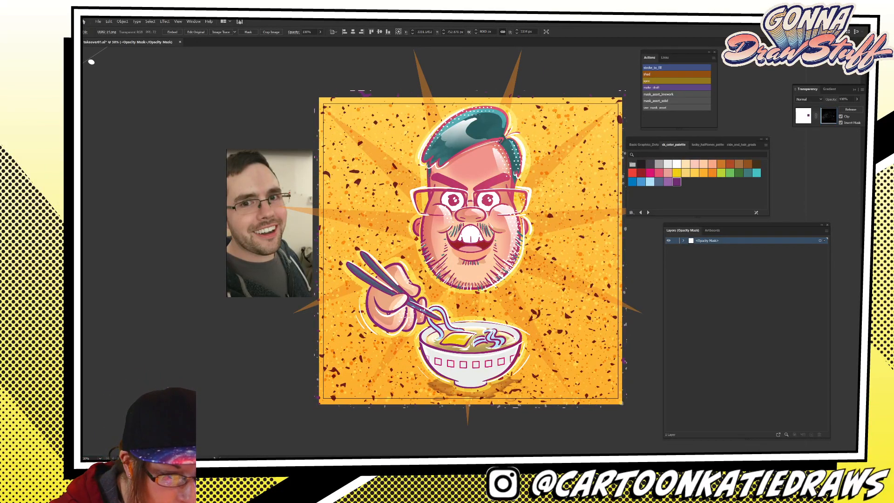
left_click(484, 31)
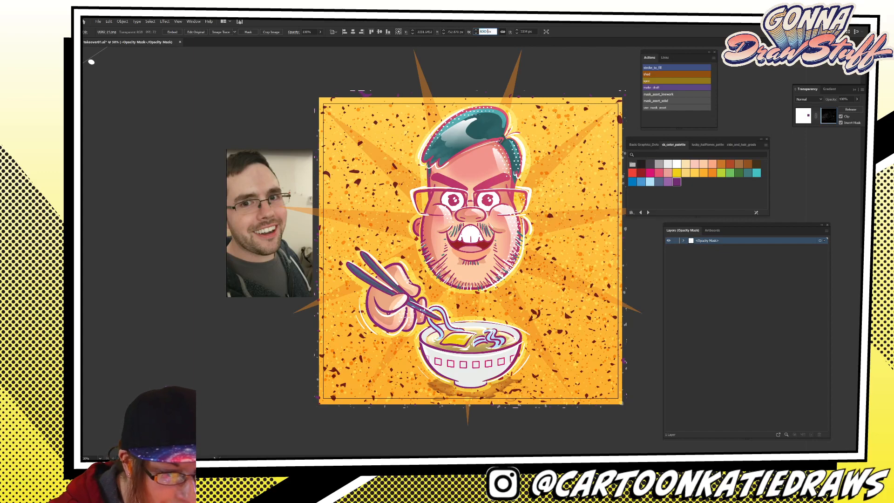
double_click(488, 32)
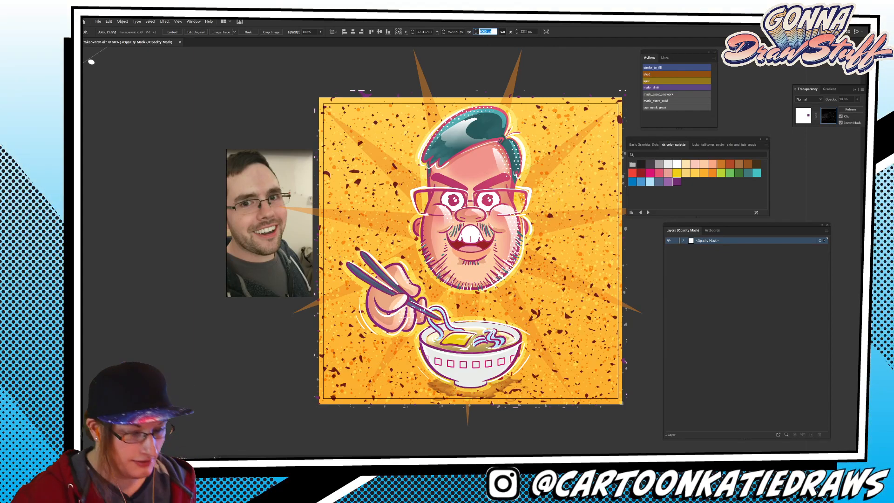
type("1")
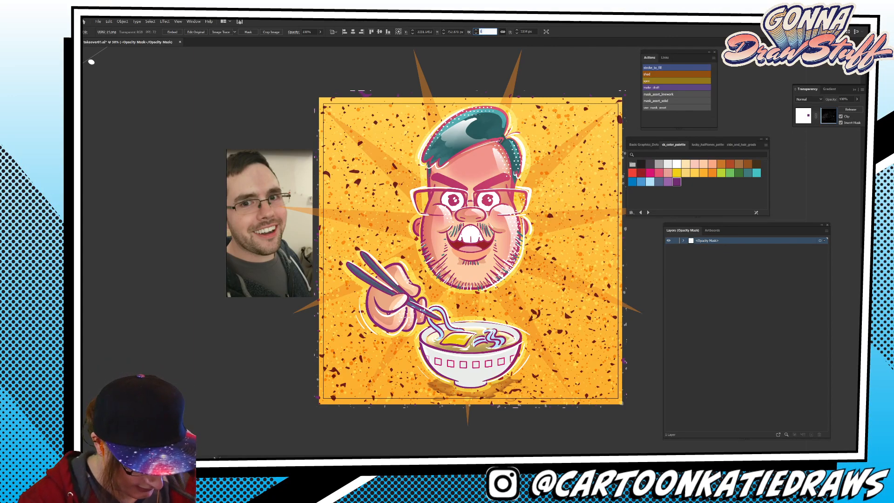
type("00")
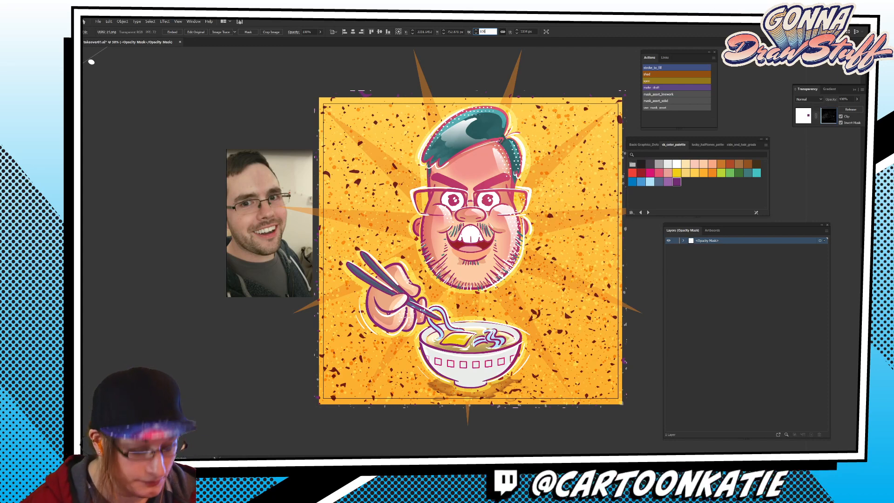
type("0")
key("Return")
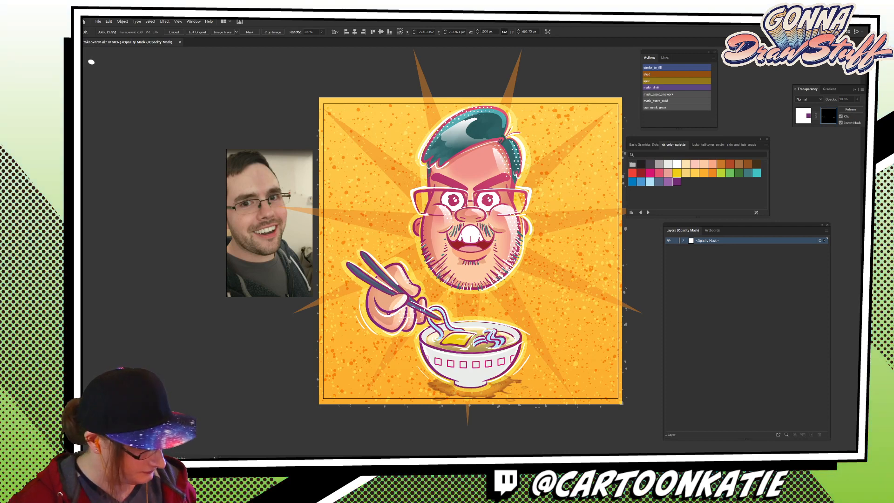
Undo the noise texture's resize and move, returning it to its centred position over the artboard.
key("ctrl+z")
key("ctrl+z")
key("ctrl+z")
key("ctrl+z")
key("ctrl+z")
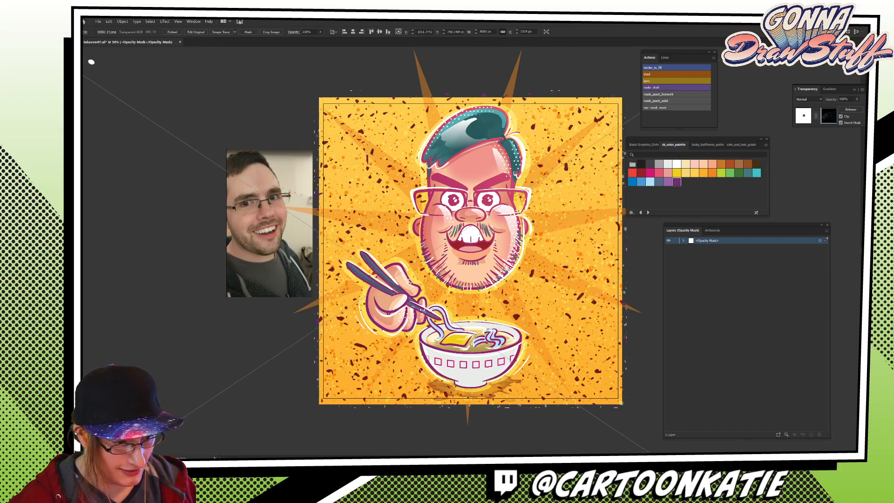
left_click(353, 32)
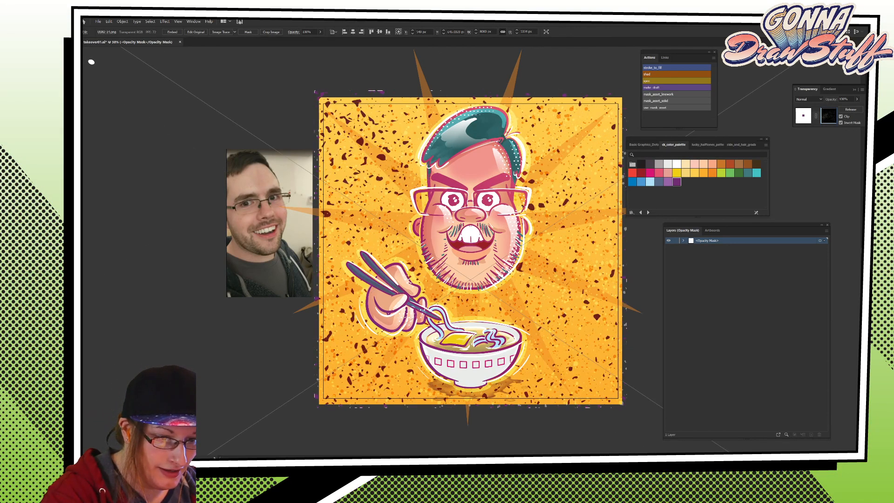
Set the noise texture's width to 1000 px, then scale it up and position it to cover the artboard.
left_click(484, 31)
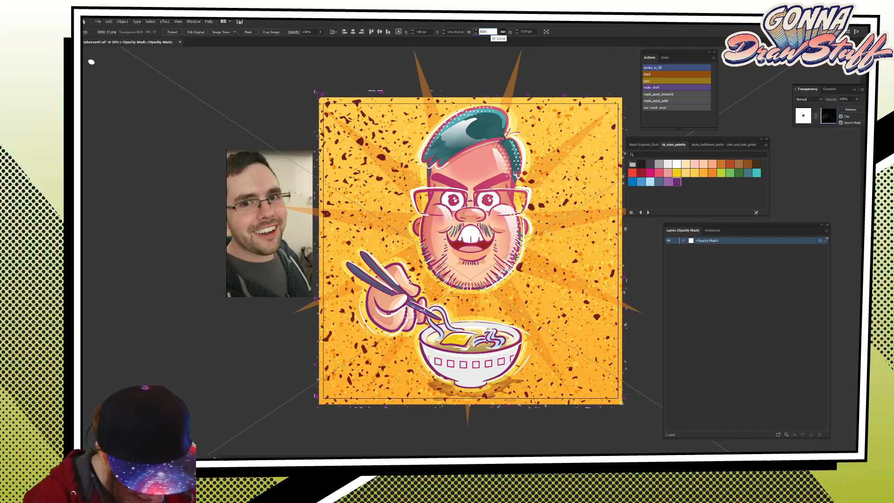
type("1000px")
key("Return")
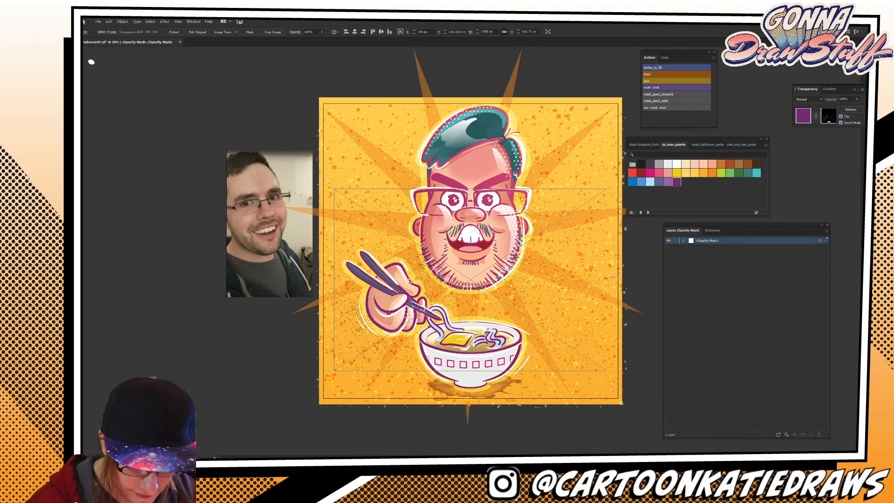
left_click_drag(606, 279, 724, 279)
left_click_drag(601, 327, 617, 314)
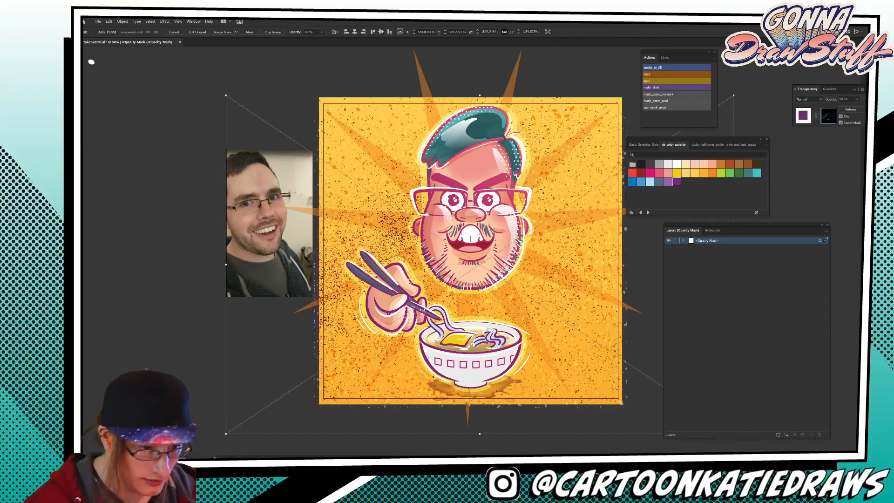
Lower the noise texture's opacity to about 40% and rotate it slightly over the artboard.
key("5")
key("6")
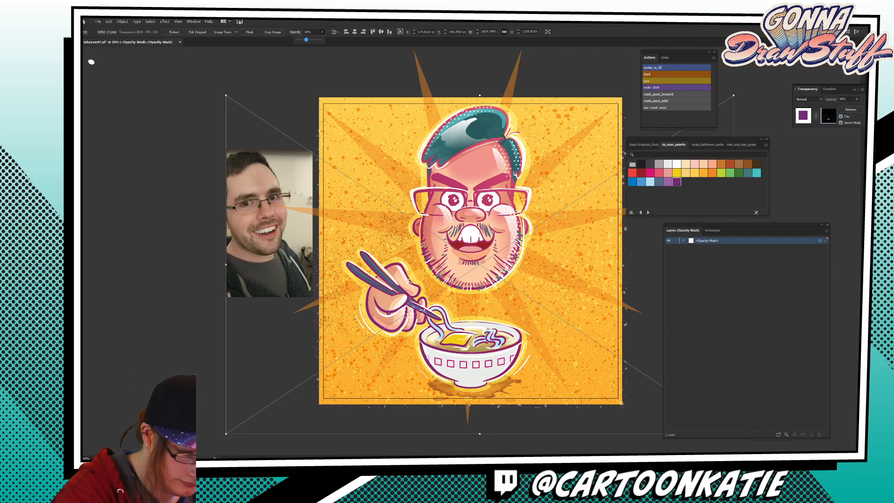
left_click_drag(224, 94, 261, 49)
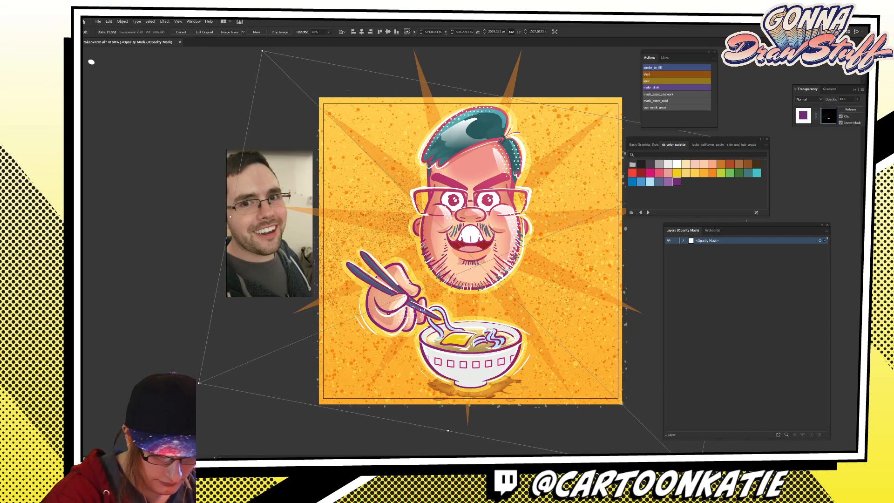
left_click_drag(559, 261, 557, 263)
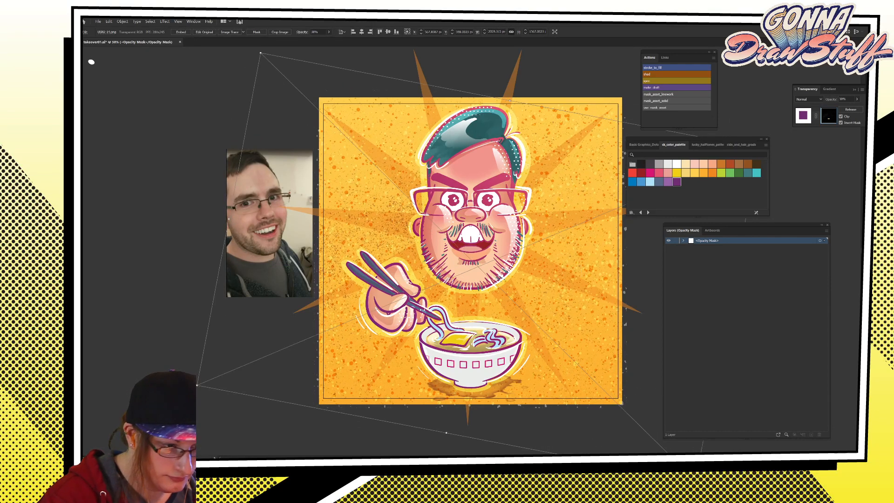
left_click(329, 33)
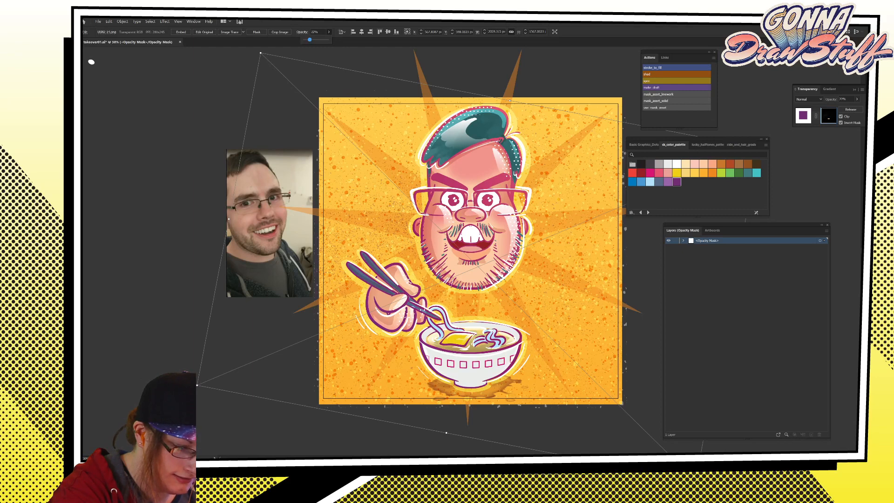
left_click_drag(308, 39, 315, 40)
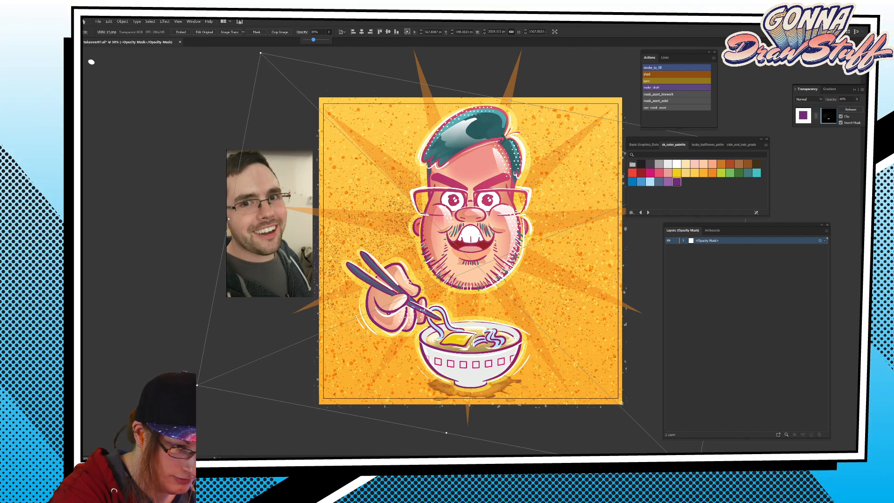
Leave the opacity mask and set the purple shadow shape's blending mode to Overlay.
left_click(803, 116)
key("ctrl+shift+a")
key("ctrl+a")
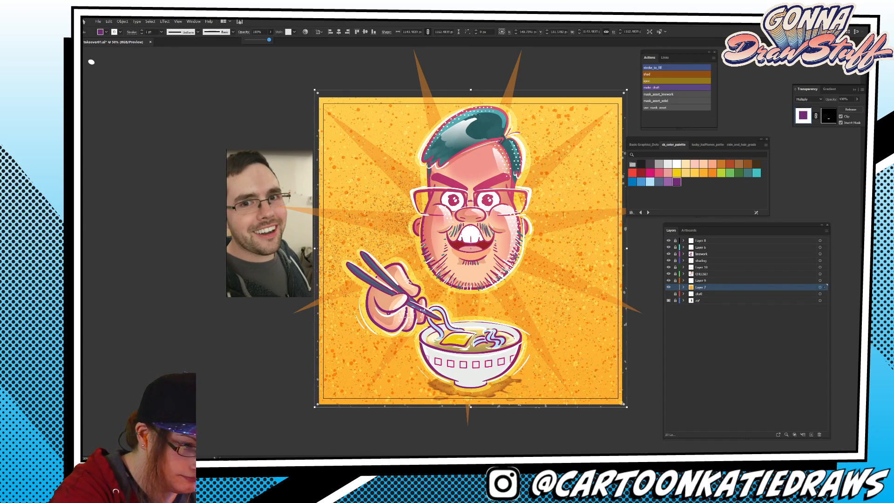
mouse_move(270, 39)
left_mouse_down()
mouse_move(261, 40)
mouse_move(269, 40)
left_mouse_up()
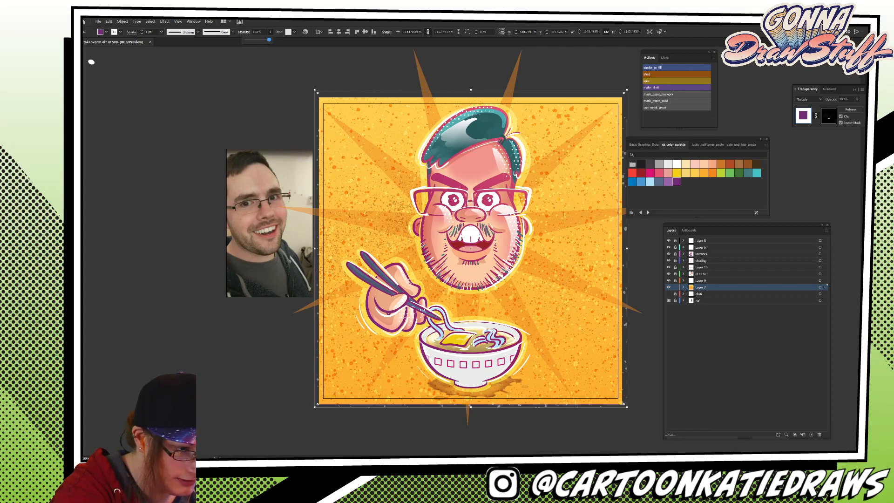
left_click(244, 32)
left_click(193, 43)
left_click(200, 102)
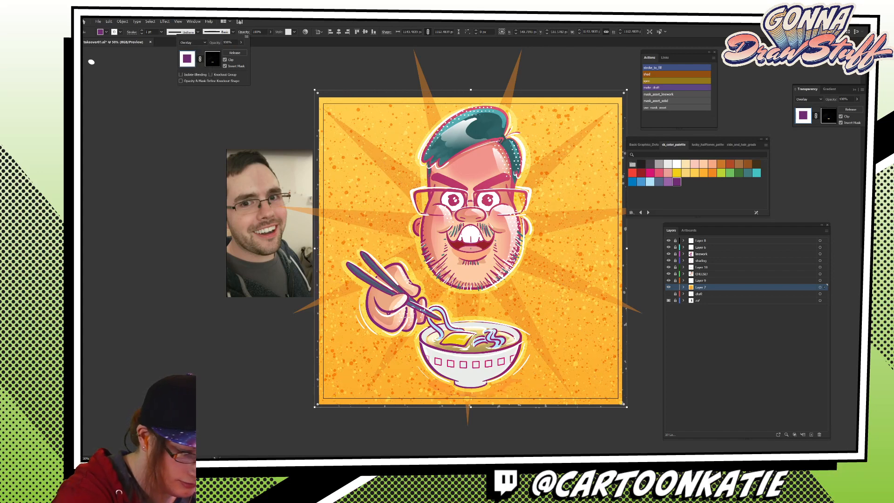
key("Escape")
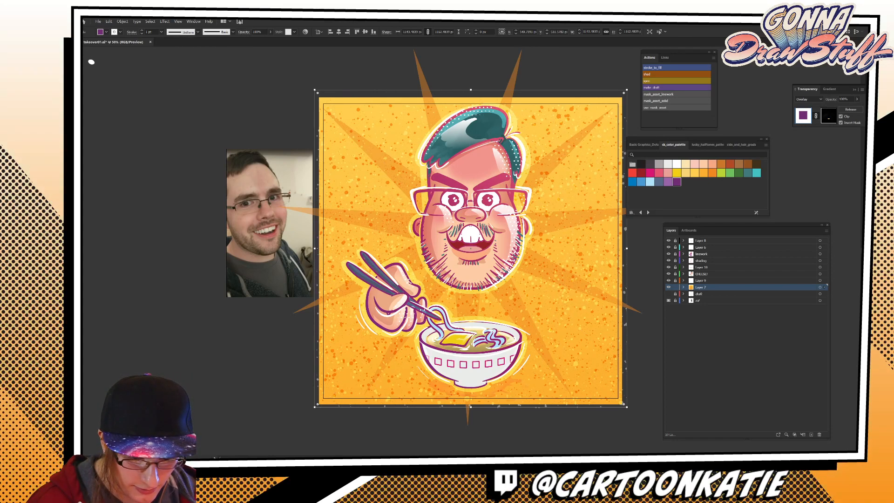
Raise the noise texture's opacity inside the mask to about 80%, then return to the main artwork with nothing selected.
left_click(829, 115)
key("ctrl+shift+a")
left_click(477, 265)
left_click(329, 32)
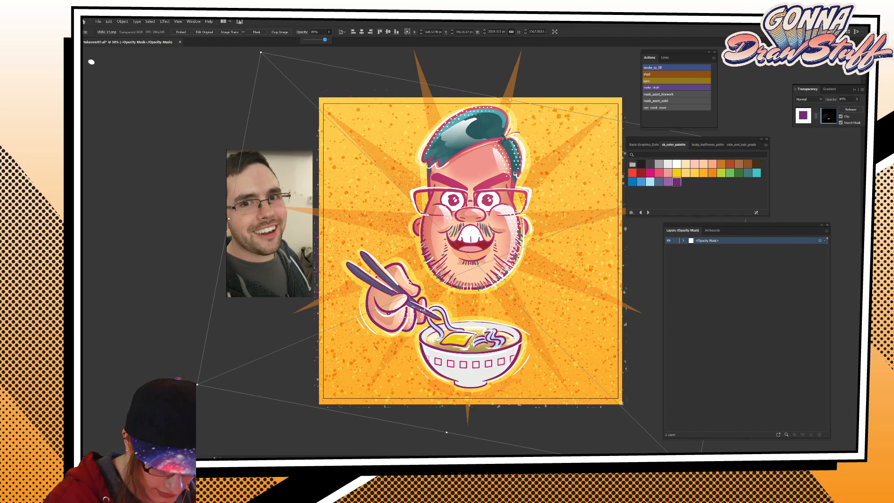
key("ctrl+shift+a")
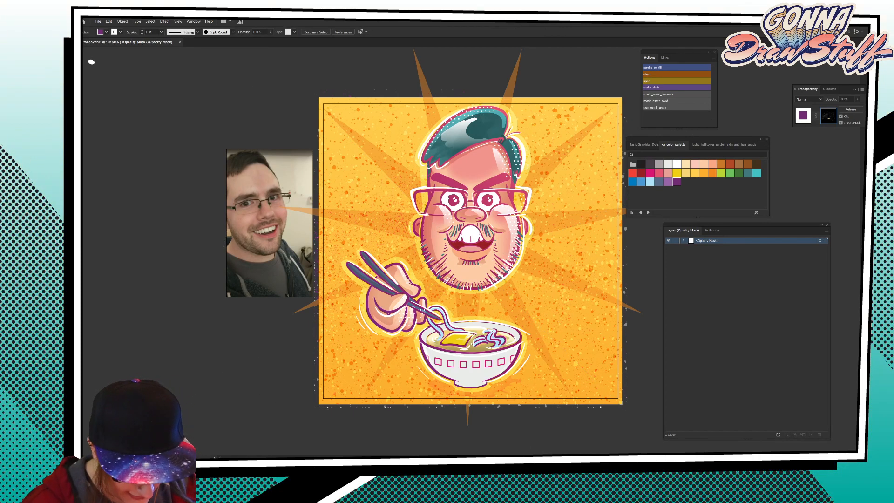
left_click(803, 115)
key("ctrl+shift+a")
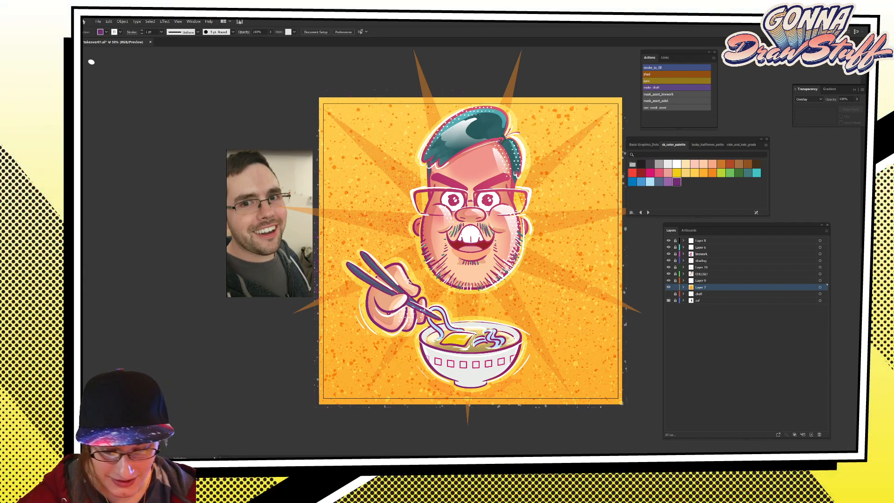
Unlock the colour layer, make it active, and select the white bowl shape.
left_click_drag(745, 225, 743, 225)
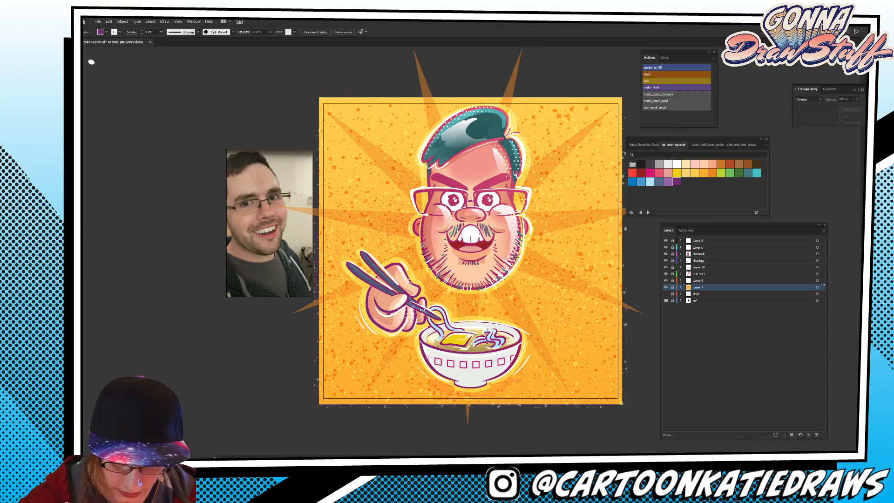
left_click(673, 273)
left_click(699, 273)
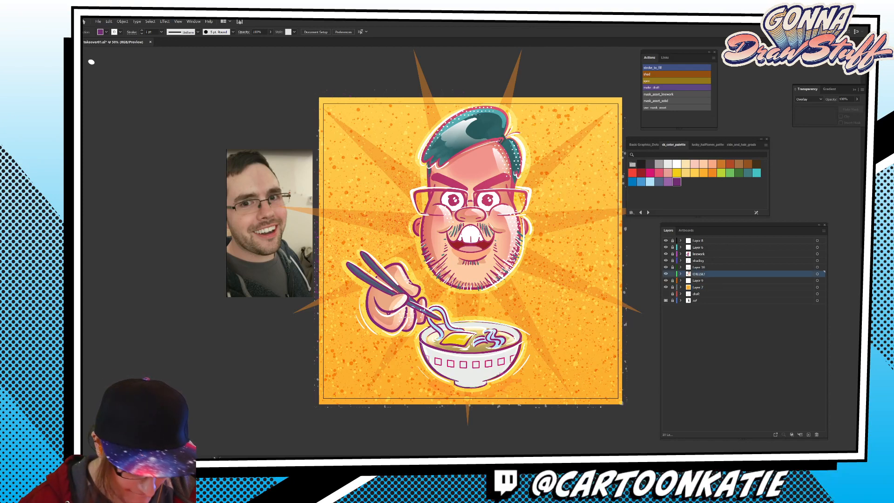
left_click(482, 375)
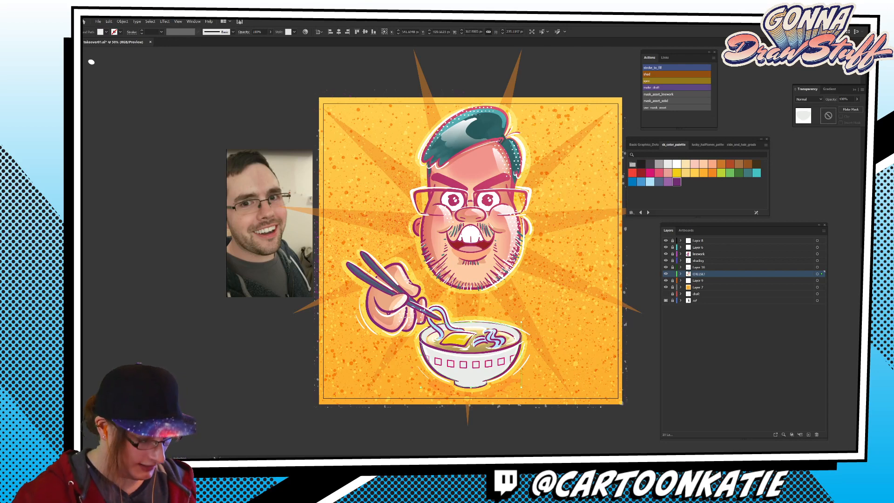
key("super")
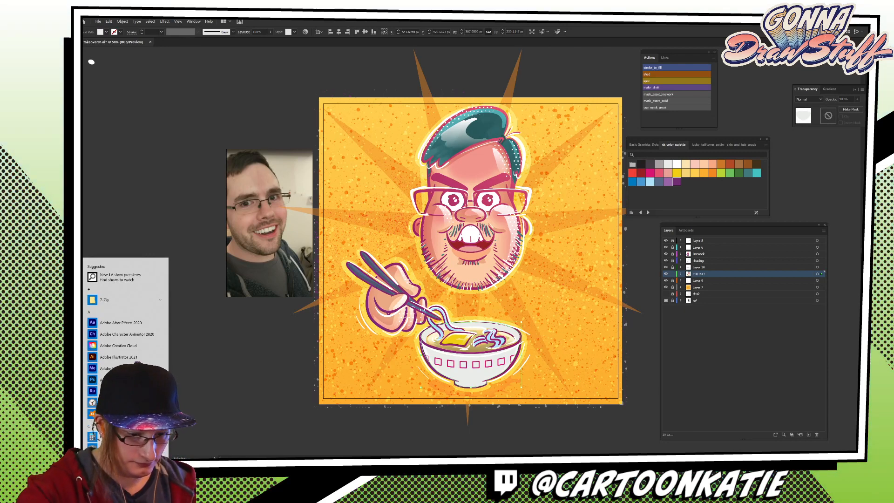
key("super")
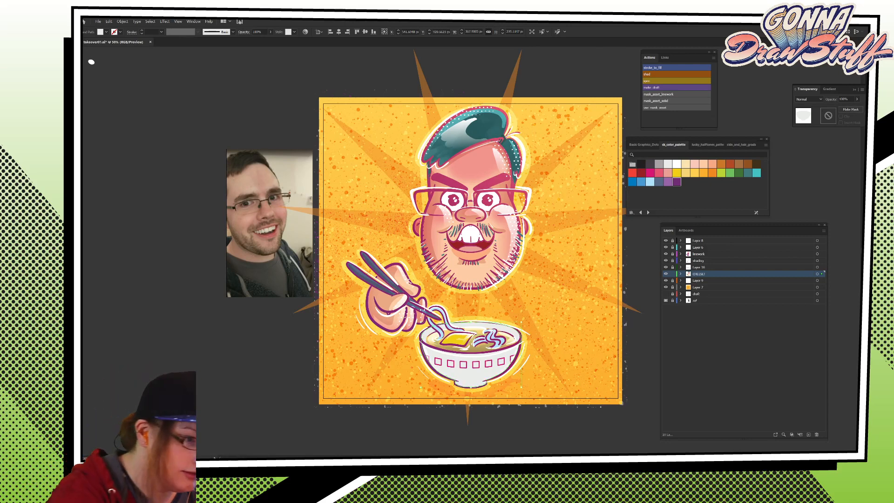
Set the selected bowl shape's blending mode to Multiply and create an opacity mask for it.
left_click(244, 32)
left_click(193, 42)
left_click(196, 64)
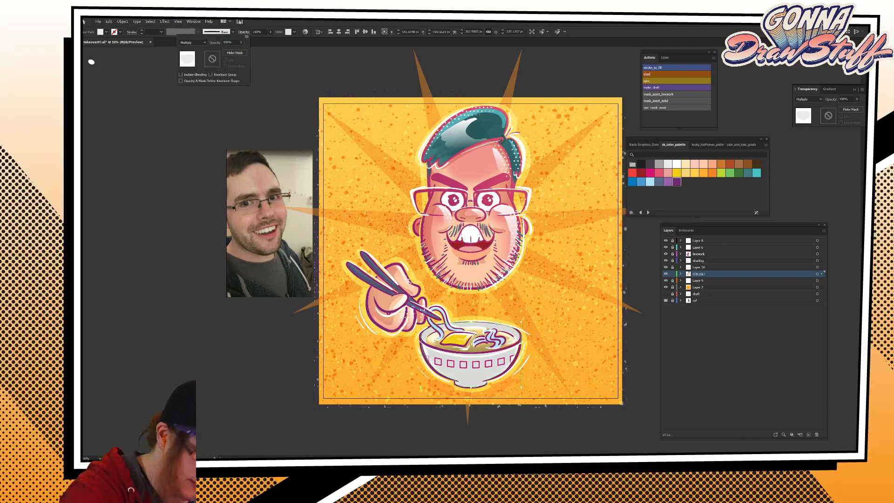
left_click(850, 110)
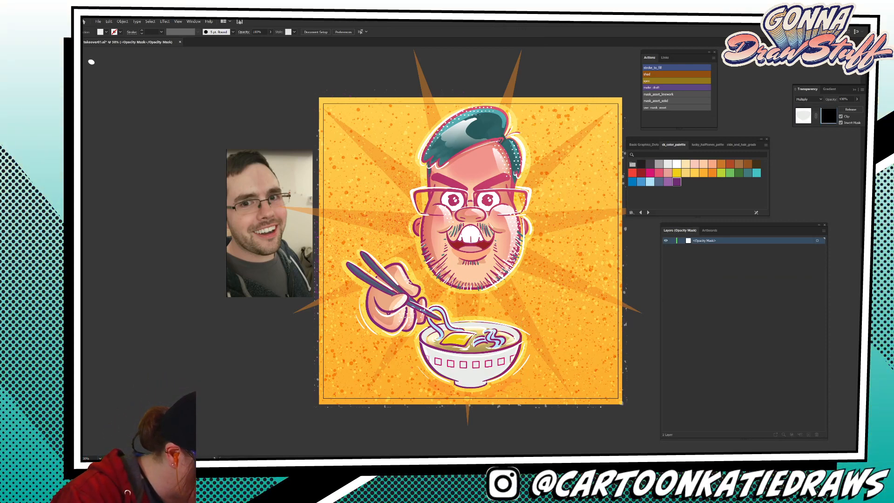
Place the fifth small watercolour texture from the ck_watercolor folder into the bowl's opacity mask.
key("alt+Tab")
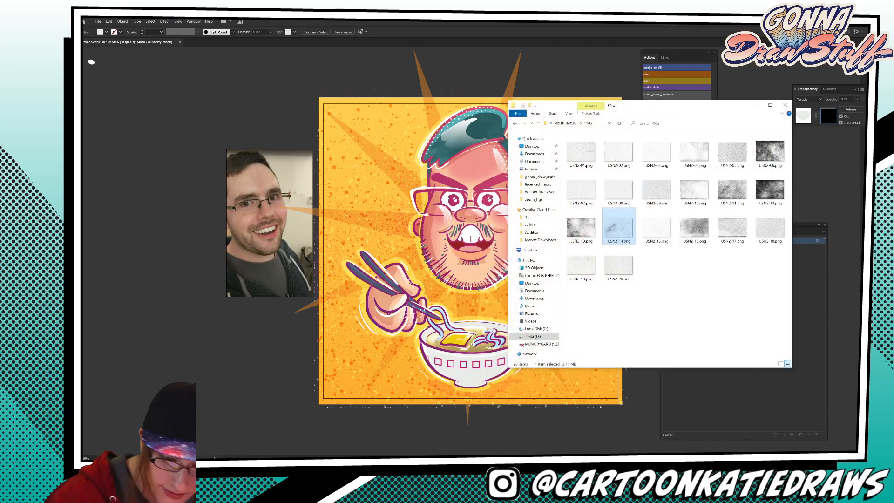
key("alt+Up")
key("alt+Up")
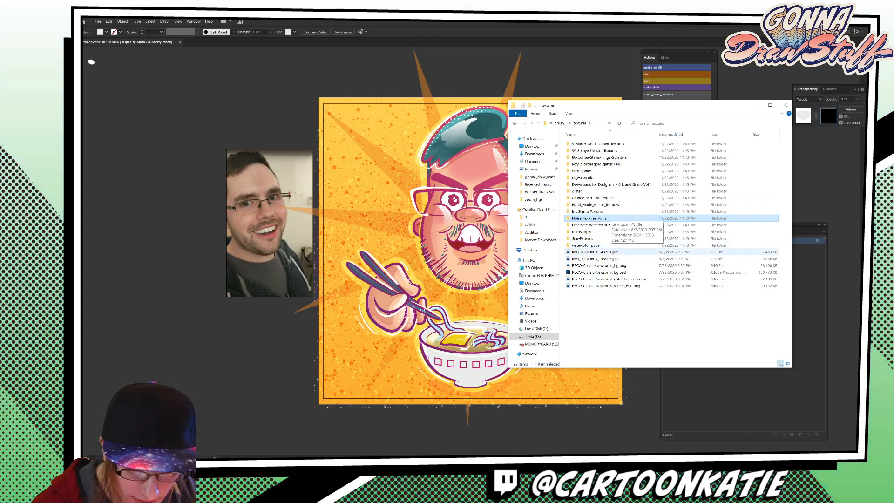
left_click(591, 177)
double_click(591, 177)
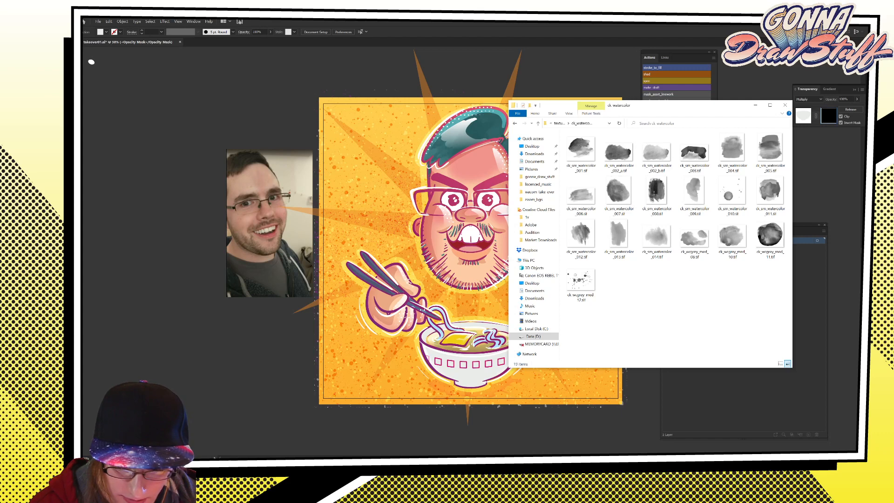
left_click_drag(770, 150, 495, 367)
Shift the watercolour texture over the bowl with Invert Mask enabled, and return to the main artwork.
left_click(841, 123)
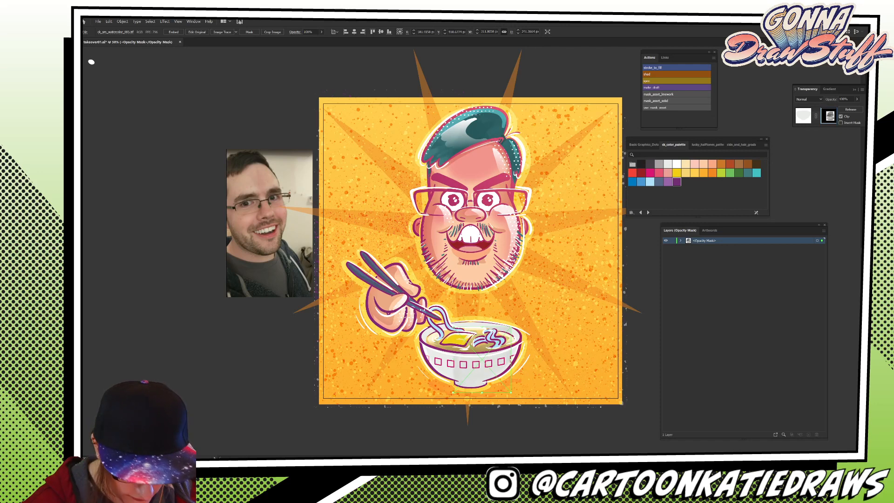
mouse_move(486, 367)
left_mouse_down()
mouse_move(486, 387)
mouse_move(492, 359)
left_mouse_up()
left_click(841, 123)
left_click(803, 115)
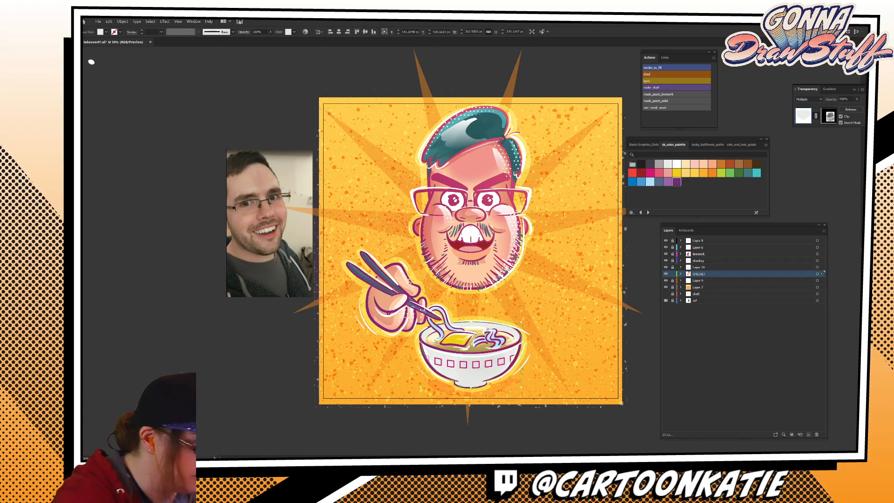
Fill the masked bowl shape with a light grey swatch.
left_click(106, 32)
left_click(103, 47)
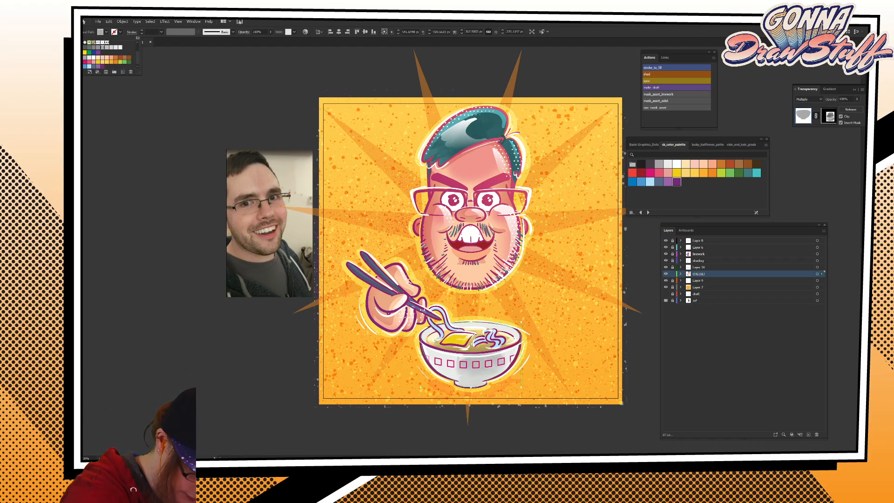
left_click(806, 117)
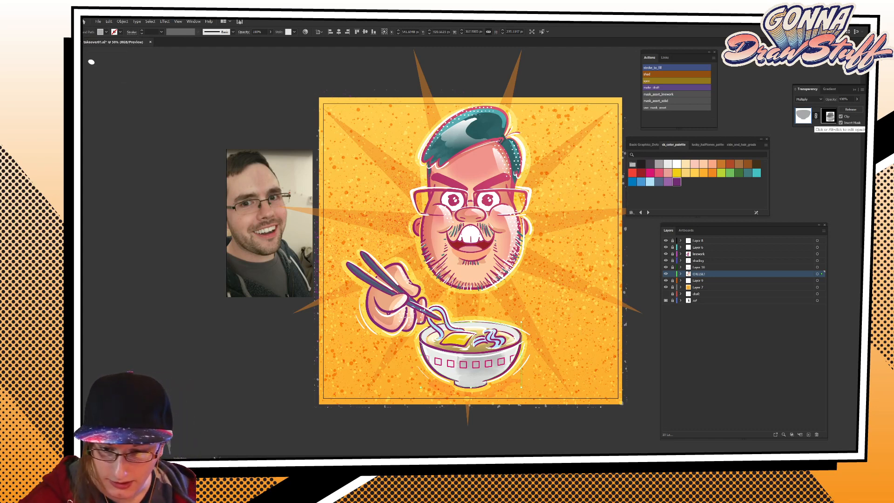
Reposition the watercolour texture inside the bowl's mask and rasterize it as RGB at High (300 ppi) with a white background.
left_click(830, 116)
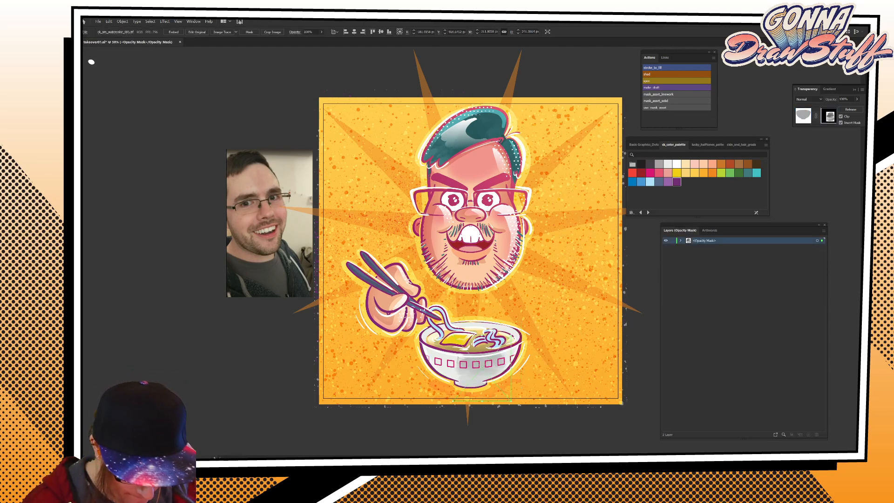
mouse_move(515, 331)
left_mouse_down()
mouse_move(520, 337)
mouse_move(500, 369)
mouse_move(518, 341)
left_mouse_up()
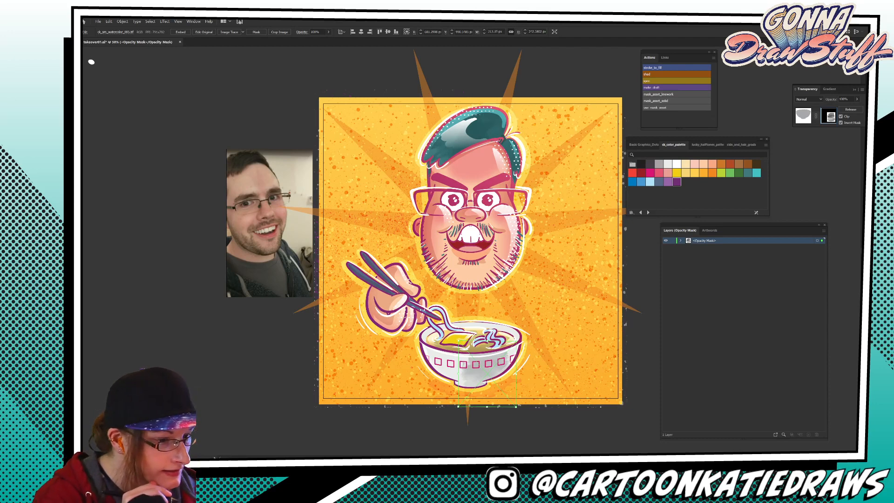
left_click(122, 22)
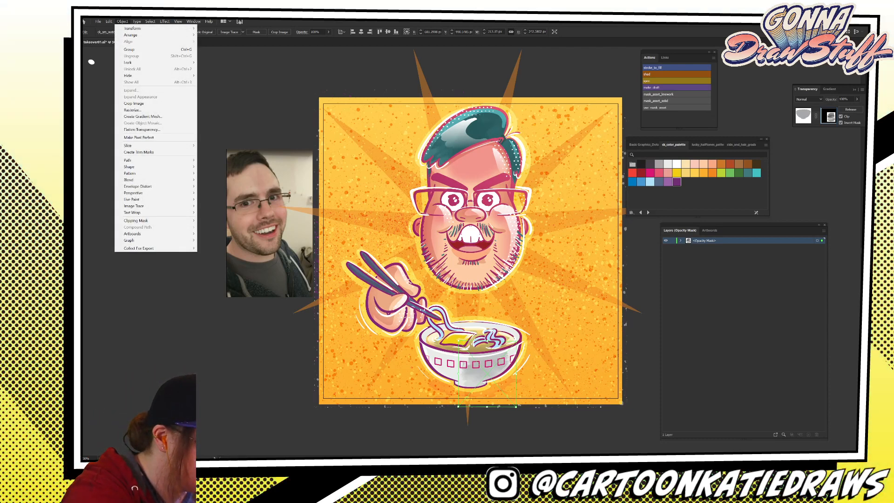
mouse_move(153, 186)
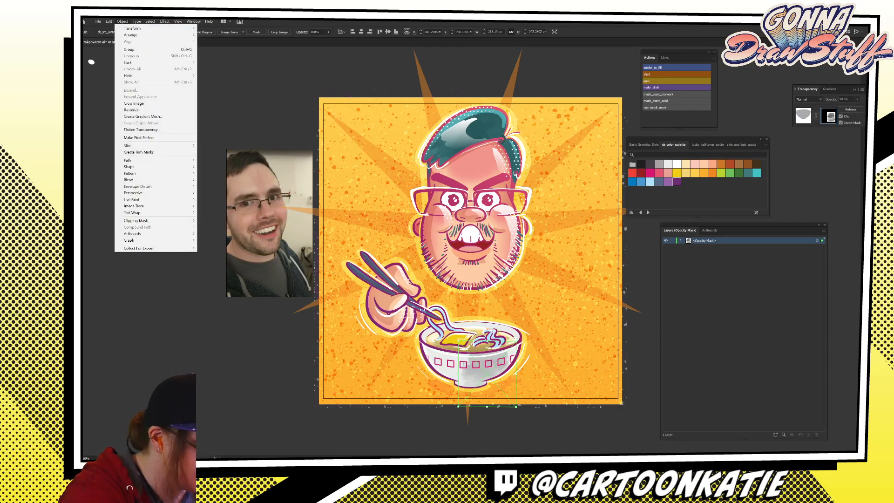
left_click(134, 110)
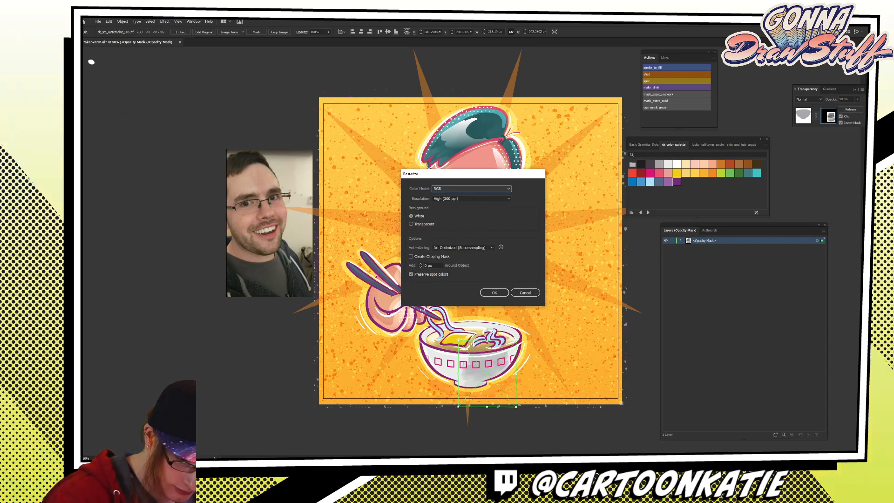
left_click(494, 293)
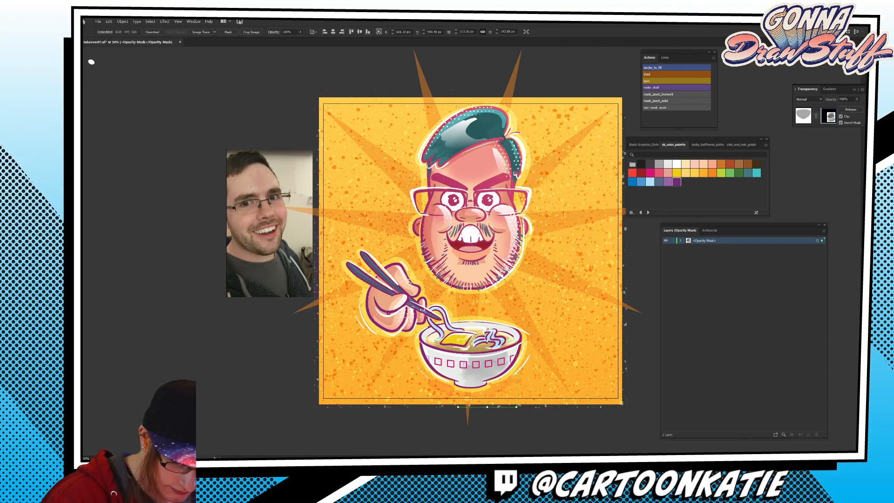
Warp the rasterized texture with a horizontal Arch envelope and move it to follow the bowl's curve.
left_click(122, 22)
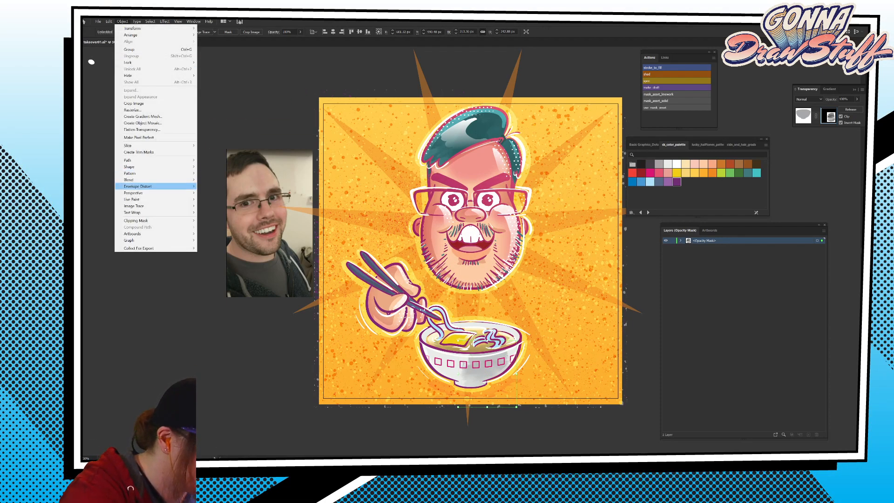
left_click(219, 186)
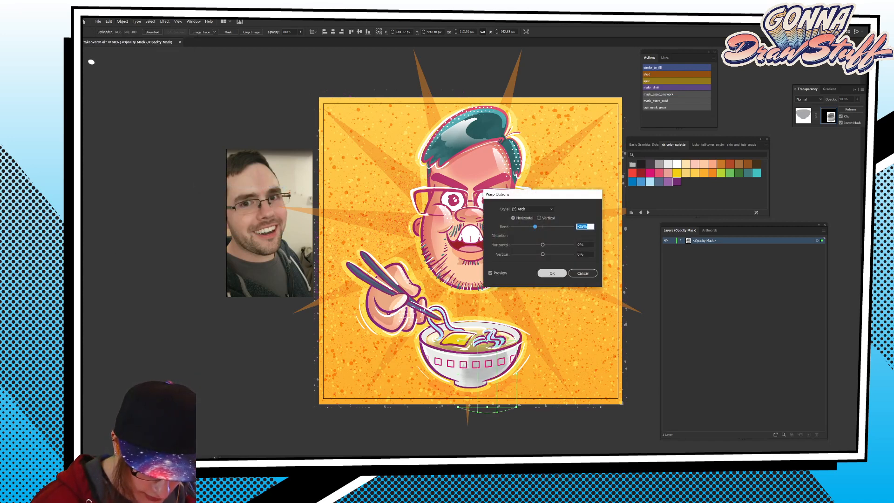
left_click(552, 273)
left_click_drag(503, 373, 510, 361)
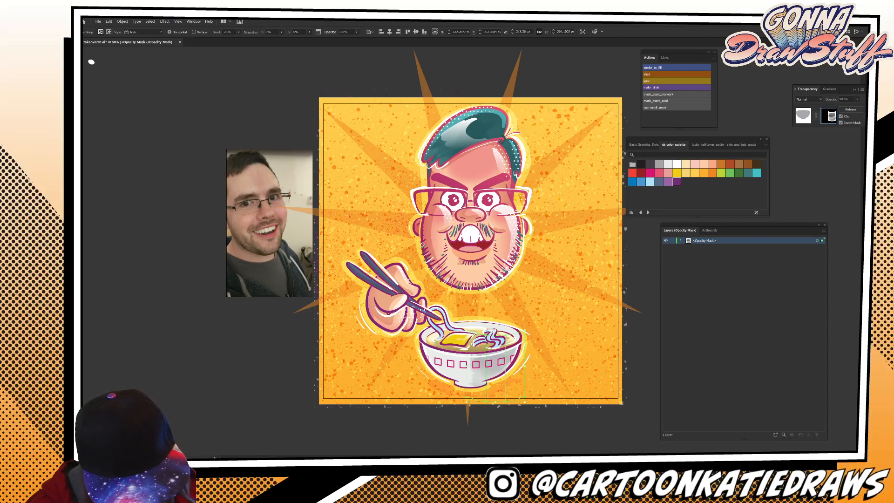
left_click_drag(500, 371, 459, 365)
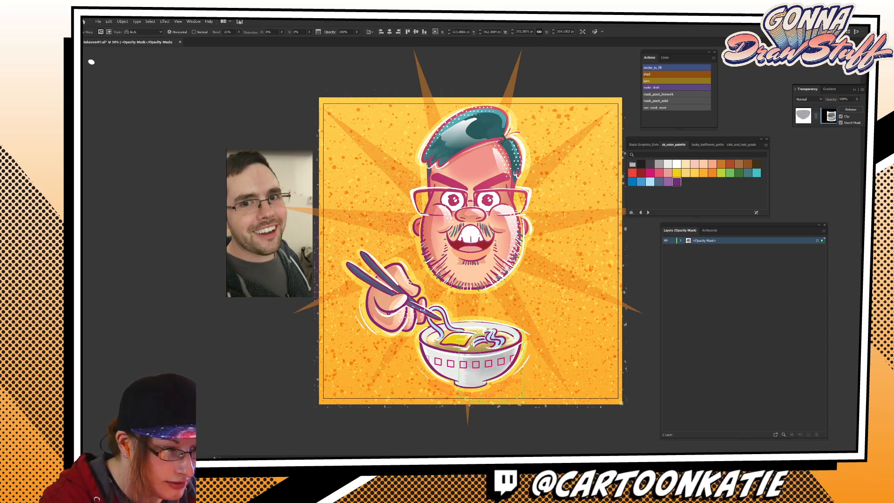
Leave the opacity mask and lower the grey bowl shape's opacity to 60%.
left_click(803, 116)
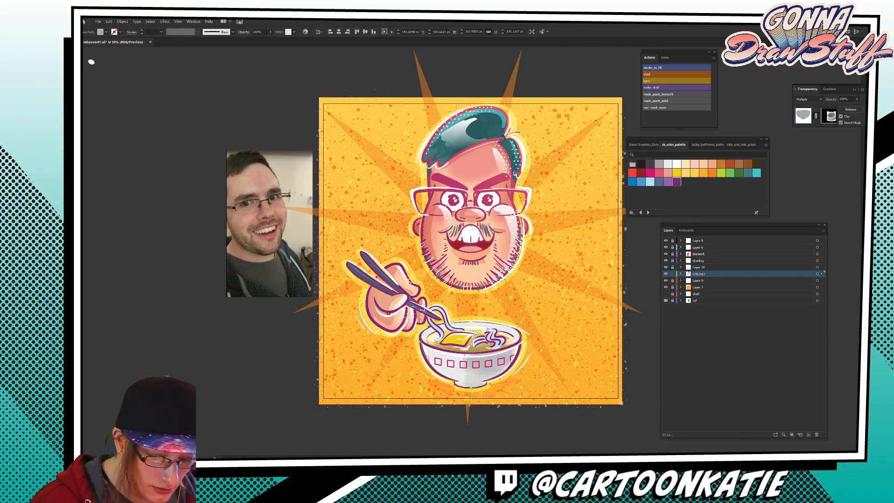
left_click(270, 32)
left_click_drag(270, 41, 263, 40)
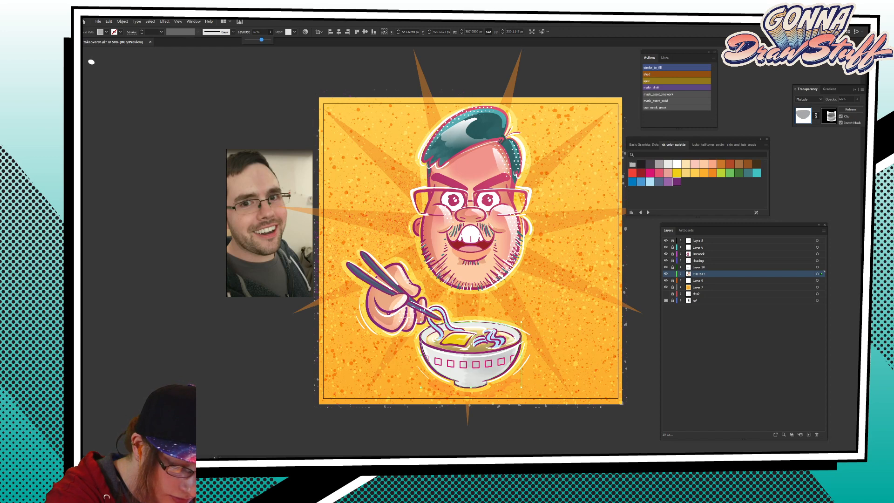
mouse_move(491, 366)
left_mouse_down()
mouse_move(525, 313)
mouse_move(496, 367)
left_mouse_up()
key("ctrl+z")
Move the warped texture slightly inside the mask and tilt it, then return to the main artwork with nothing selected.
left_click(829, 116)
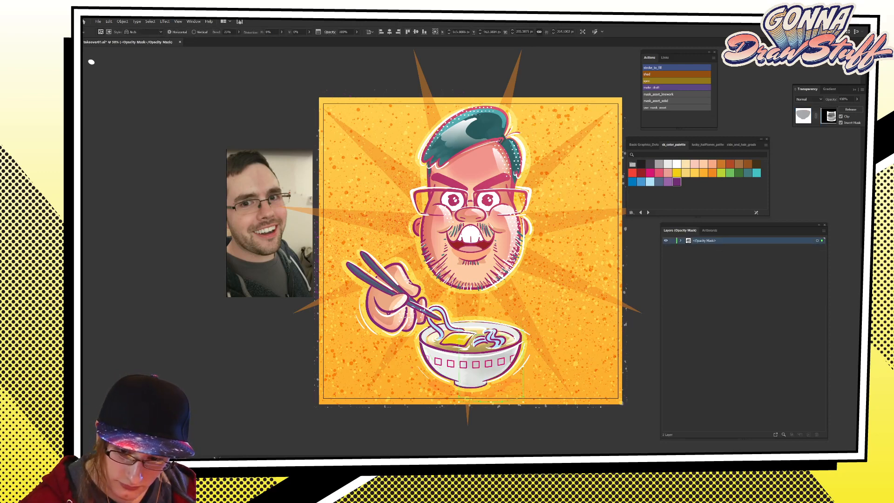
left_click_drag(495, 368, 506, 369)
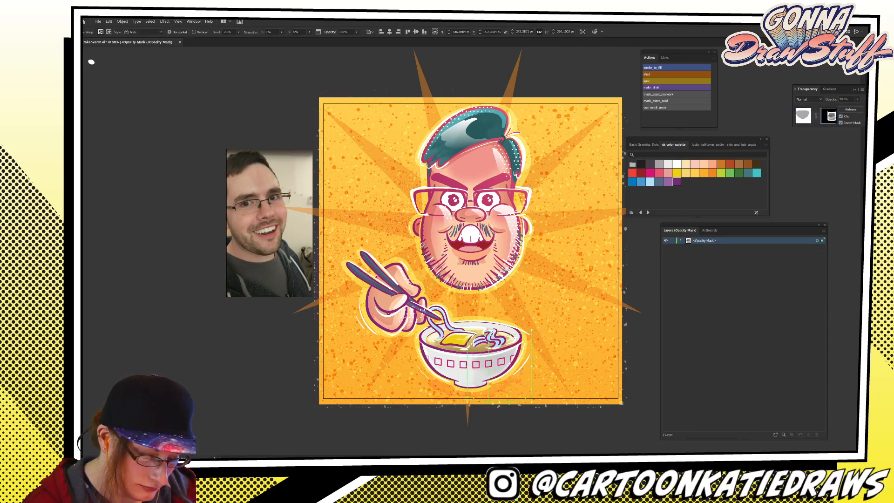
left_click_drag(544, 397, 544, 397)
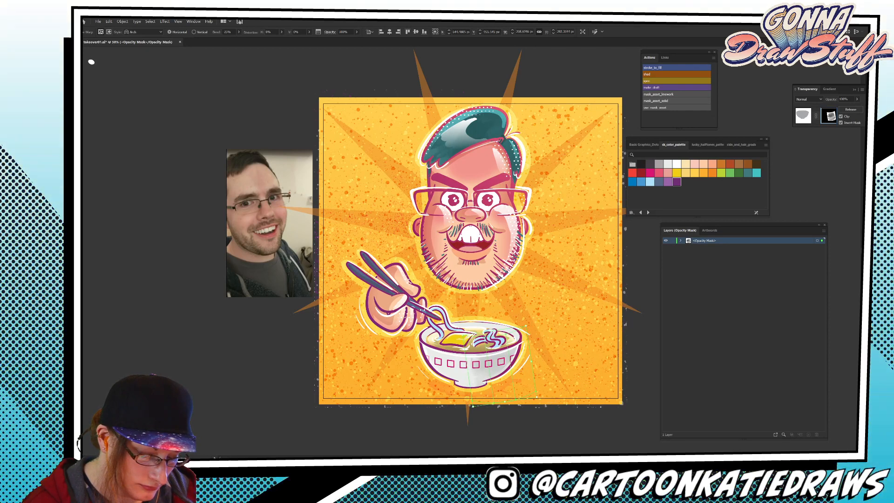
left_click(803, 116)
key("ctrl+shift+a")
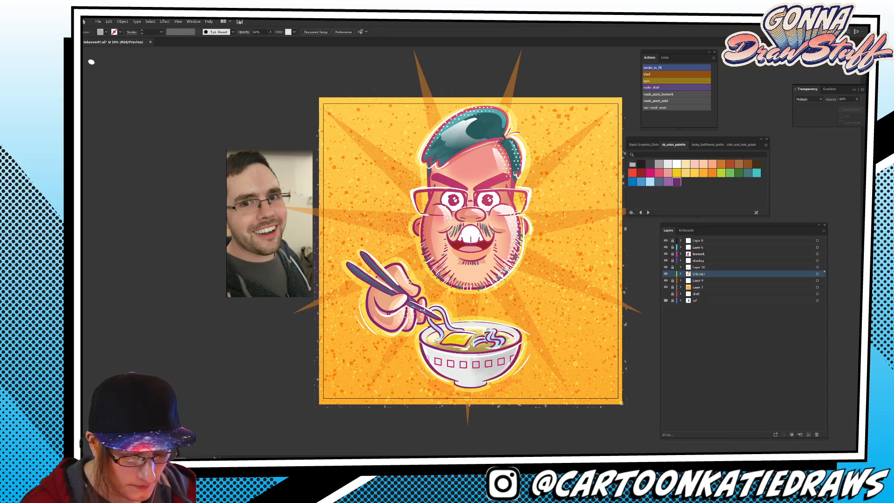
Place the splatter texture ck_wcgrey_med_12.tif from the ck_watercolor folder into the bowl shape's opacity mask.
left_click(428, 356)
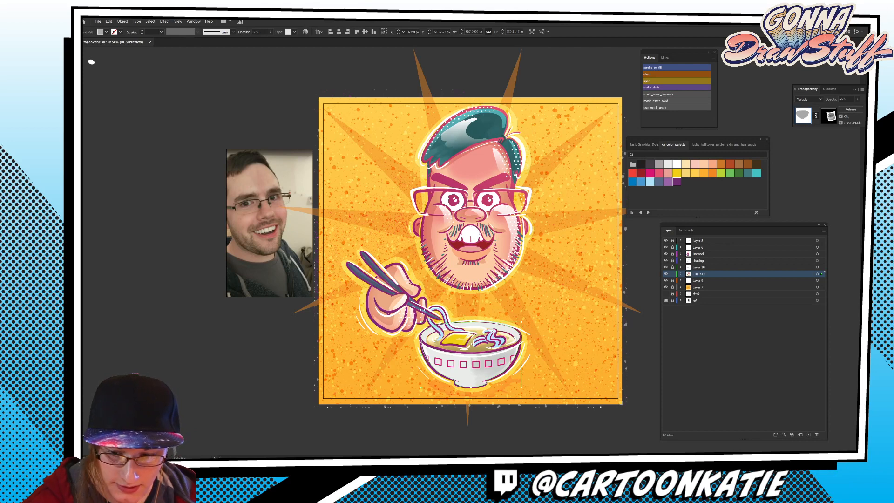
left_click(828, 116)
key("ctrl+shift+a")
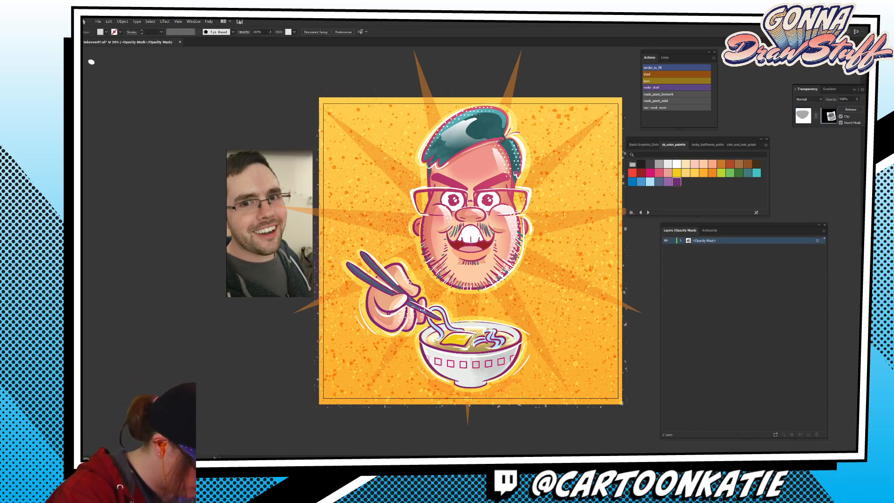
key("alt+Tab")
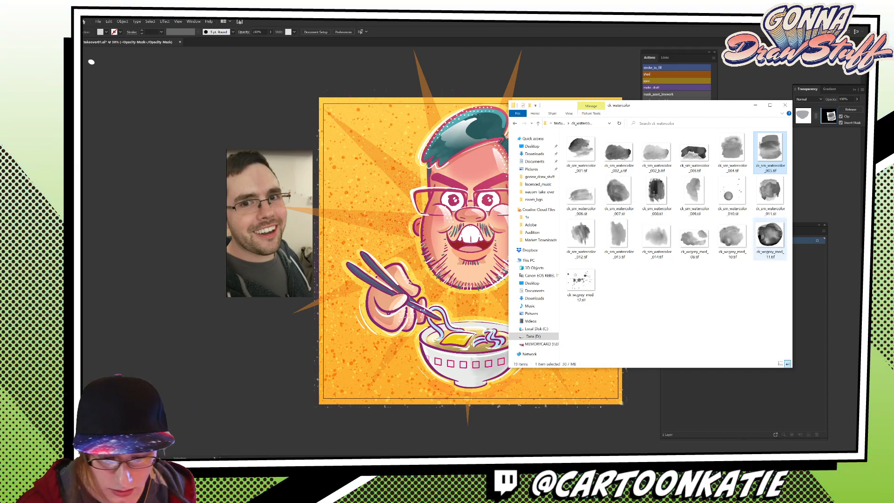
left_click_drag(580, 282, 437, 378)
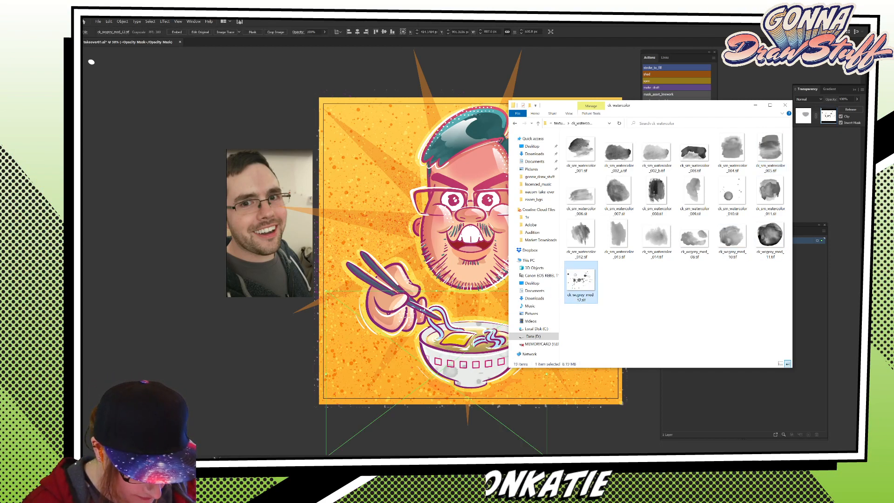
left_click(755, 105)
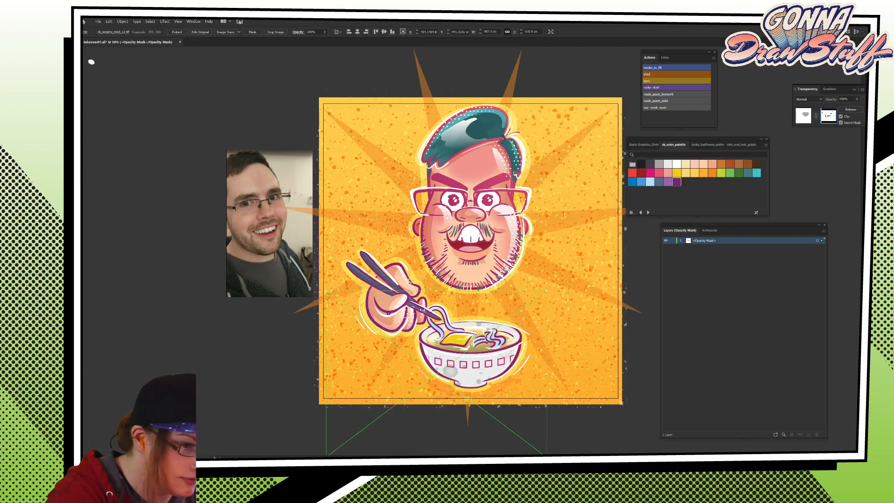
Set the splatter texture's blending mode to Multiply.
left_click(298, 31)
left_click(247, 42)
left_click(246, 65)
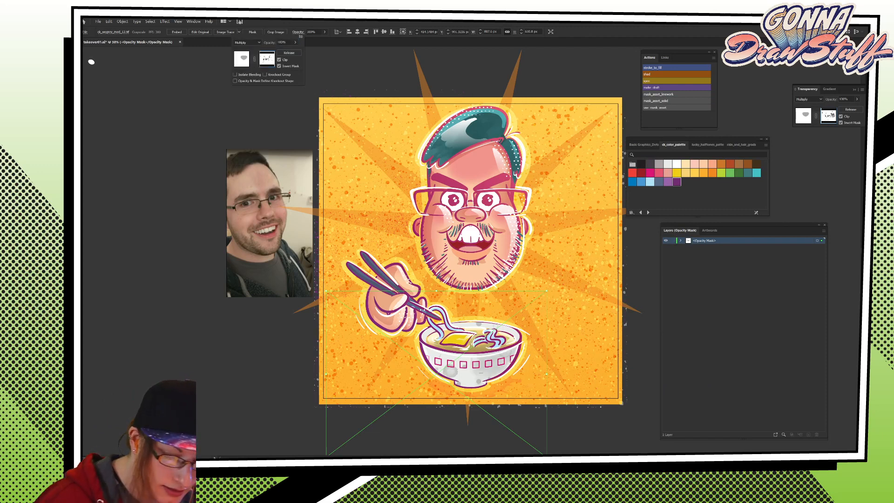
Scale down, tilt and position the splatter texture over the bowl, then leave the mask and deselect everything.
left_click(461, 372)
left_click_drag(461, 373, 468, 360)
left_click_drag(554, 277, 487, 336)
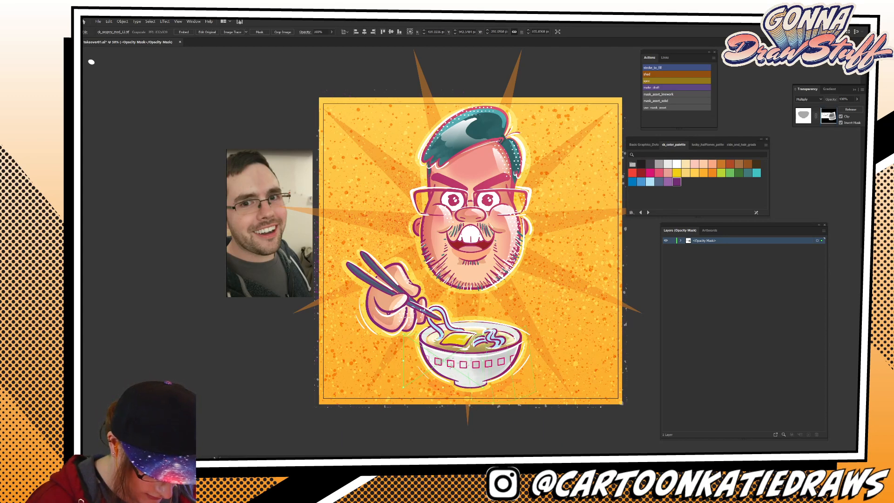
left_click_drag(487, 383, 484, 390)
left_click_drag(448, 363, 440, 358)
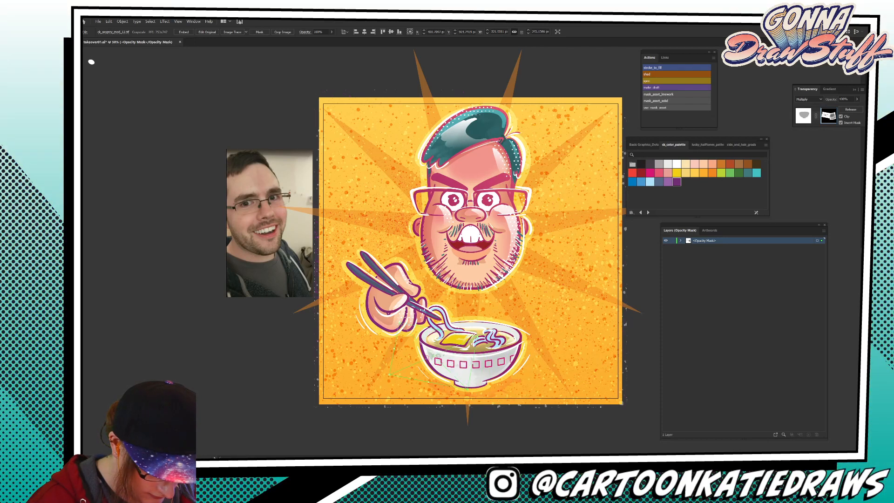
left_click(803, 116)
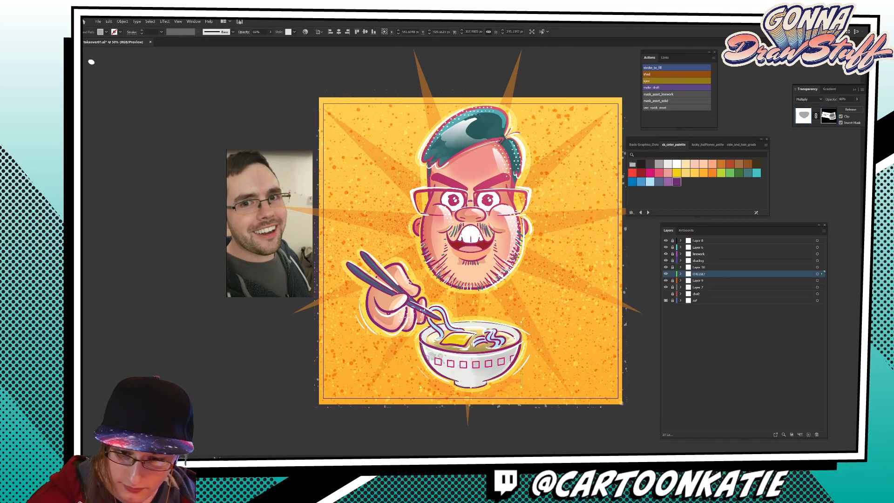
key("ctrl+shift+a")
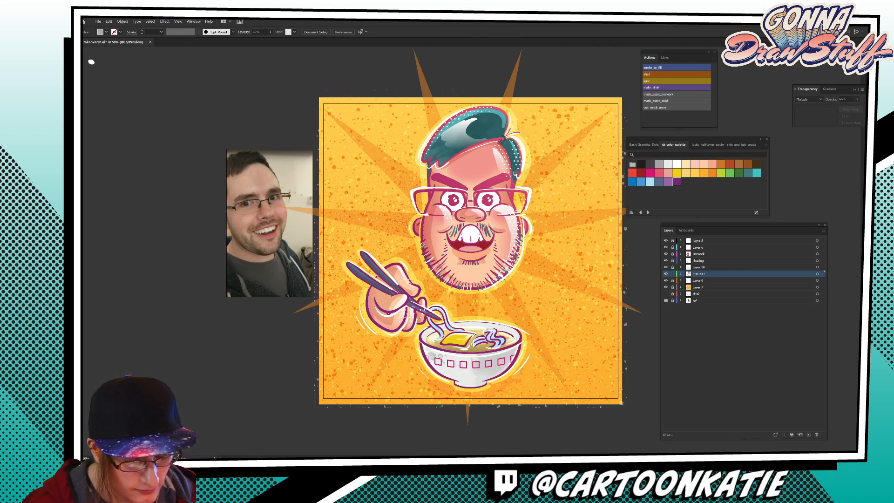
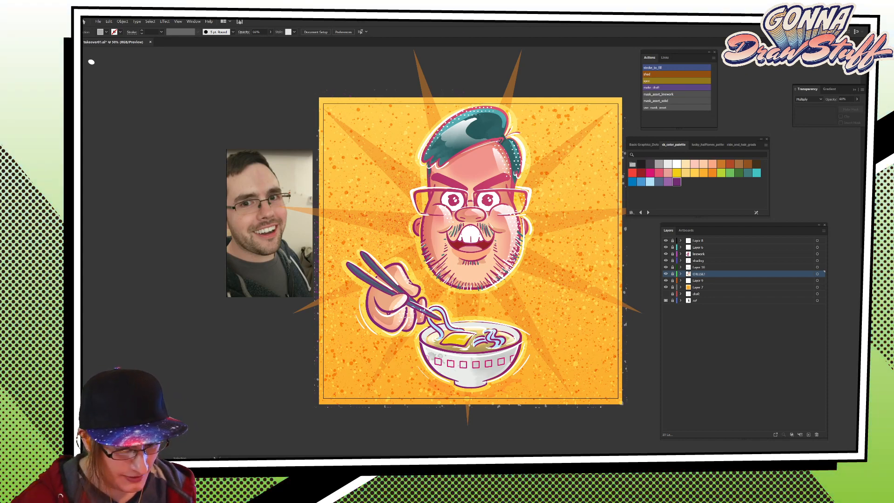
Paint grey shading strokes with the brush along the edges of the teeth and both eyes.
left_click(672, 274)
left_click(667, 173)
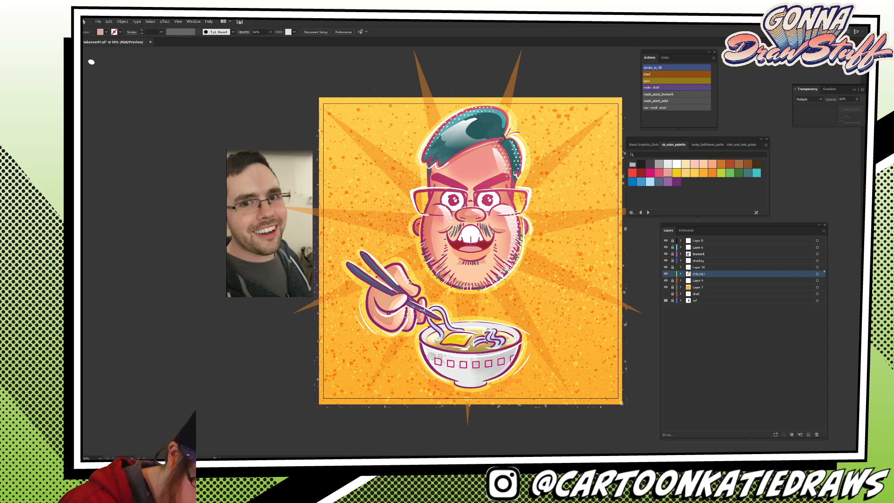
left_click(178, 21)
left_click(188, 95)
left_click(178, 22)
left_click(188, 95)
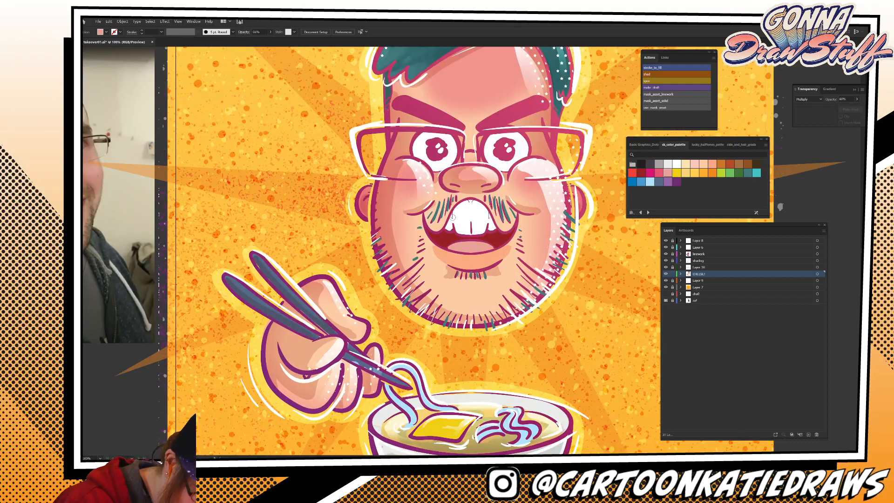
key("b")
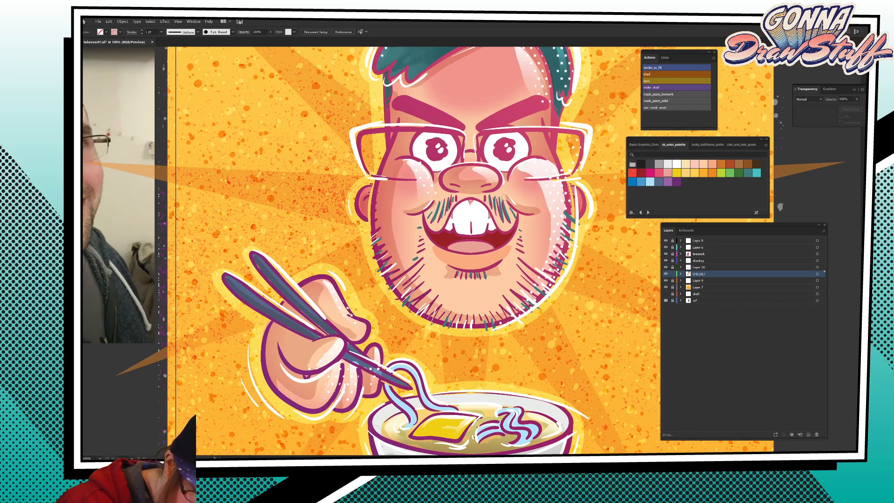
left_click(471, 205)
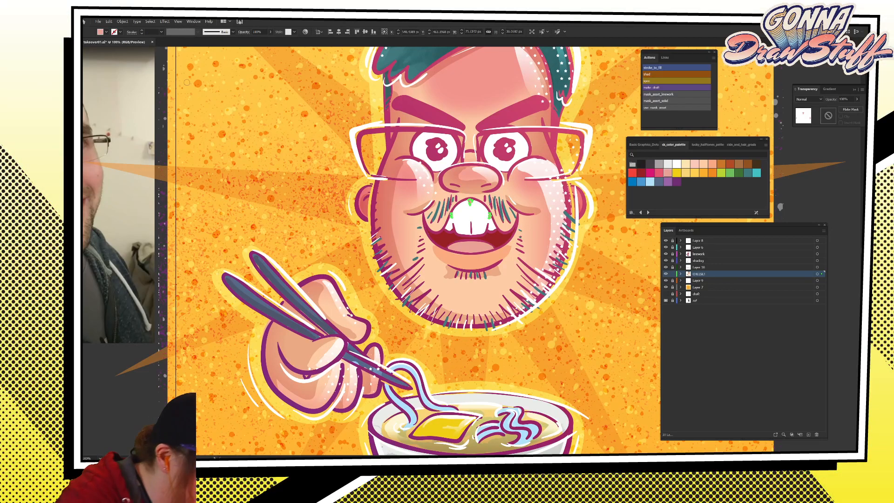
key("ctrl+shift+a")
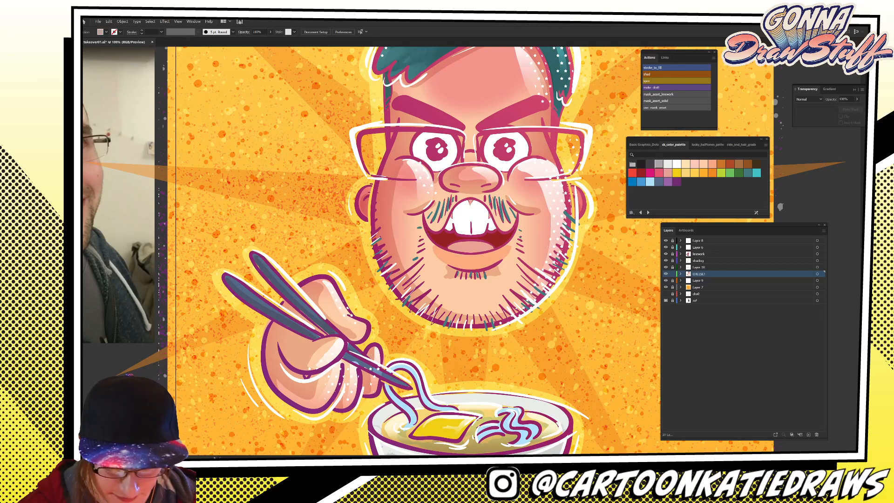
key("F5")
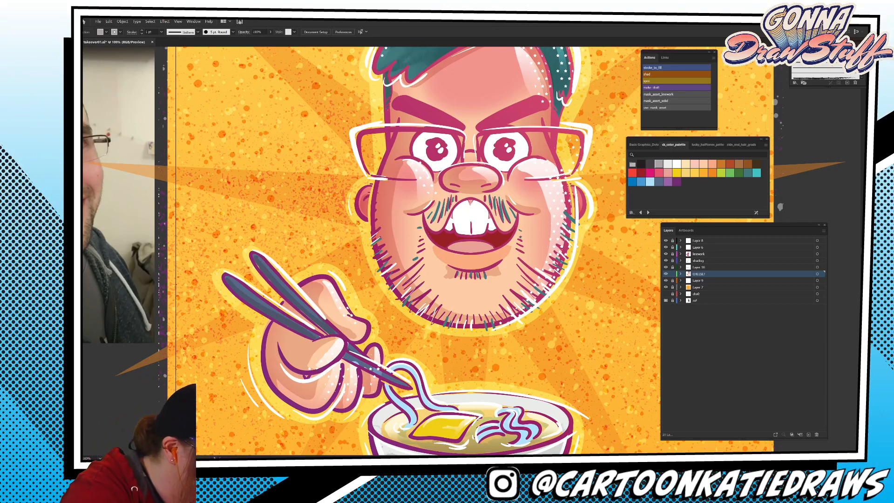
mouse_move(446, 228)
left_mouse_down()
mouse_move(473, 199)
mouse_move(499, 227)
left_mouse_up()
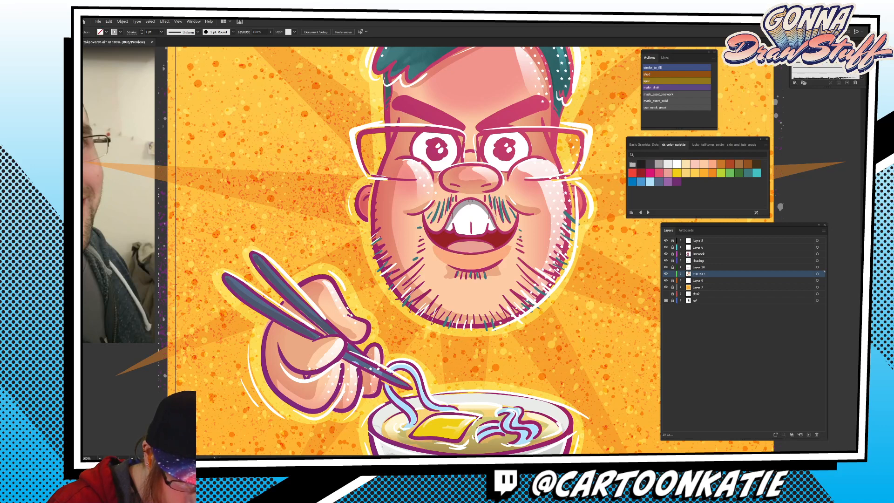
left_click_drag(414, 152, 433, 133)
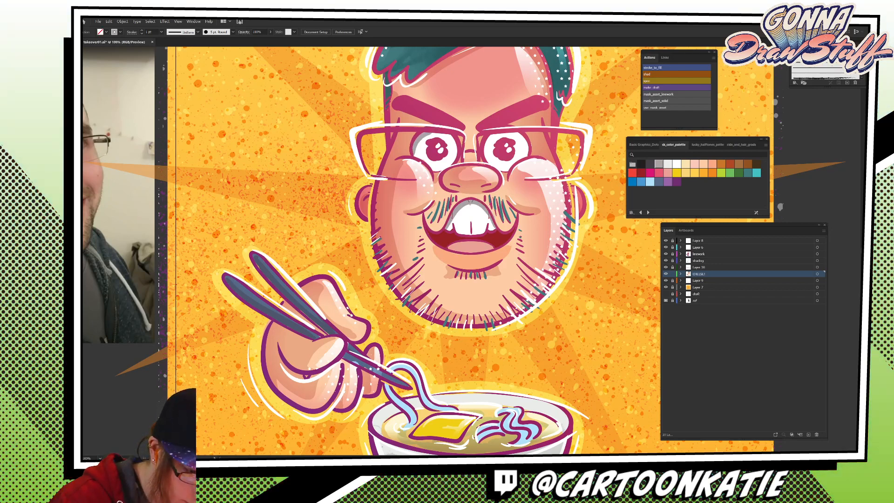
left_click_drag(506, 130, 527, 155)
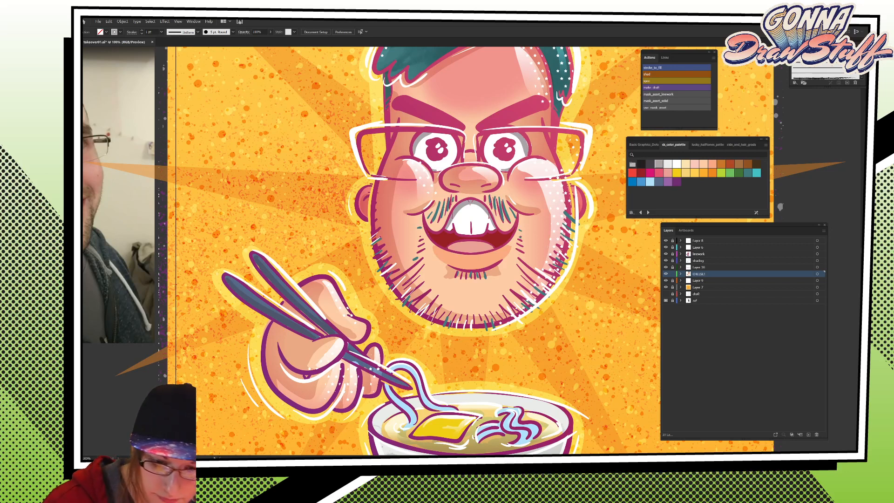
Run the shading action on the teeth and eye strokes, lower their opacity and clear the selection.
left_click(647, 75)
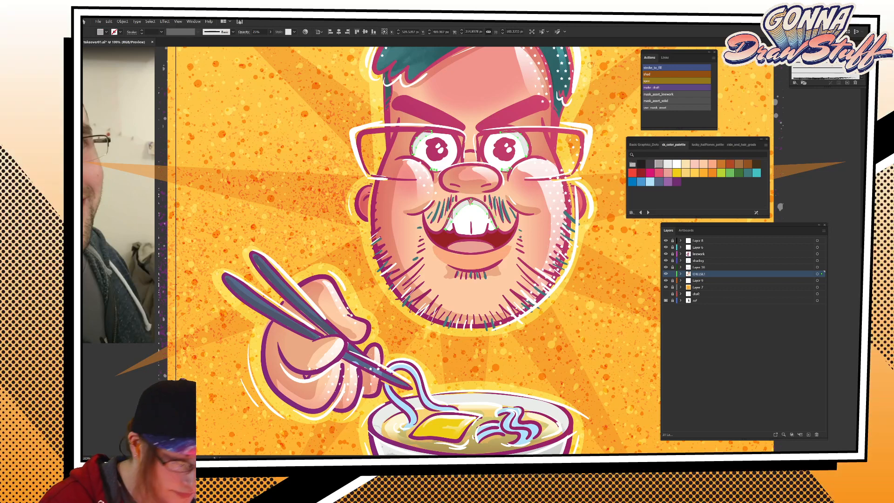
left_click(271, 32)
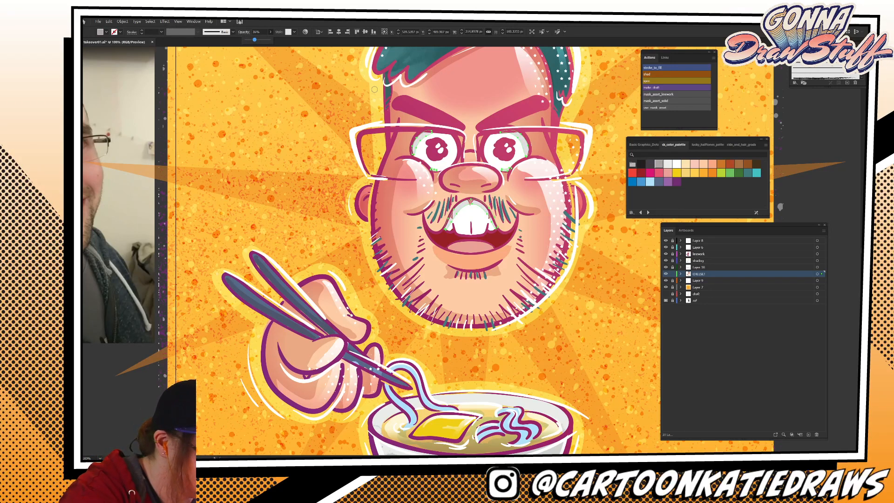
key("ctrl+shift+a")
left_click(178, 21)
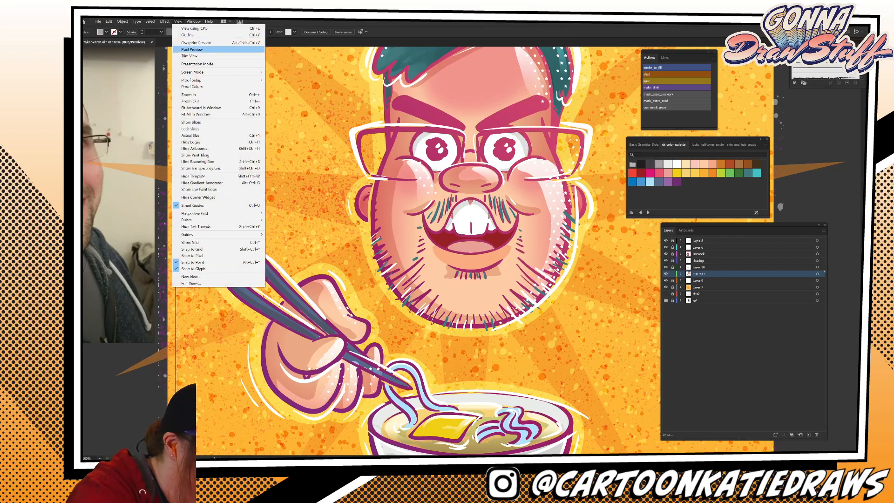
left_click(190, 101)
left_click(178, 21)
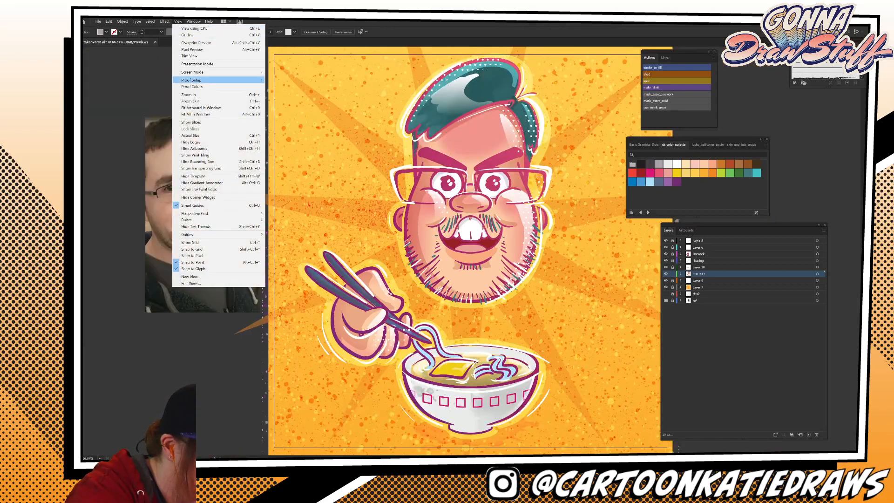
left_click(191, 101)
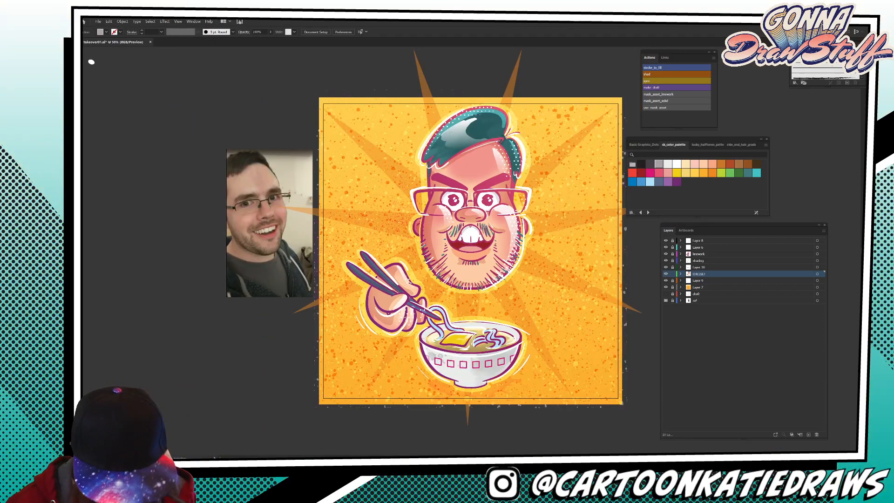
scroll(470, 250, "right", 1)
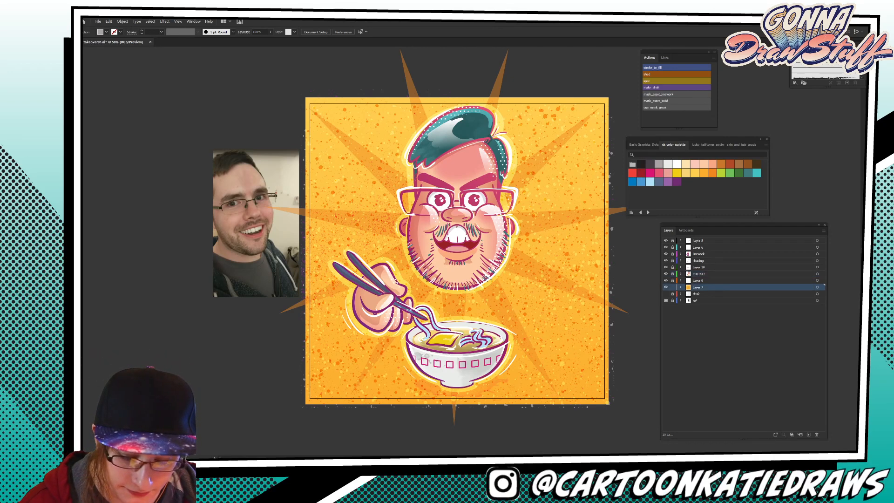
Draw a rectangle covering the whole artboard on Layer 7 and fill it with a radial gradient.
left_click(726, 288)
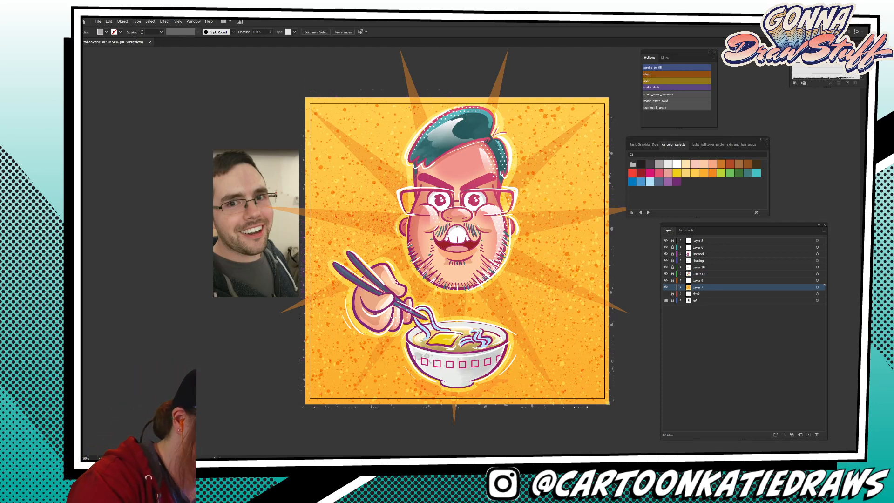
mouse_move(306, 98)
left_mouse_down()
mouse_move(532, 353)
mouse_move(610, 402)
left_mouse_up()
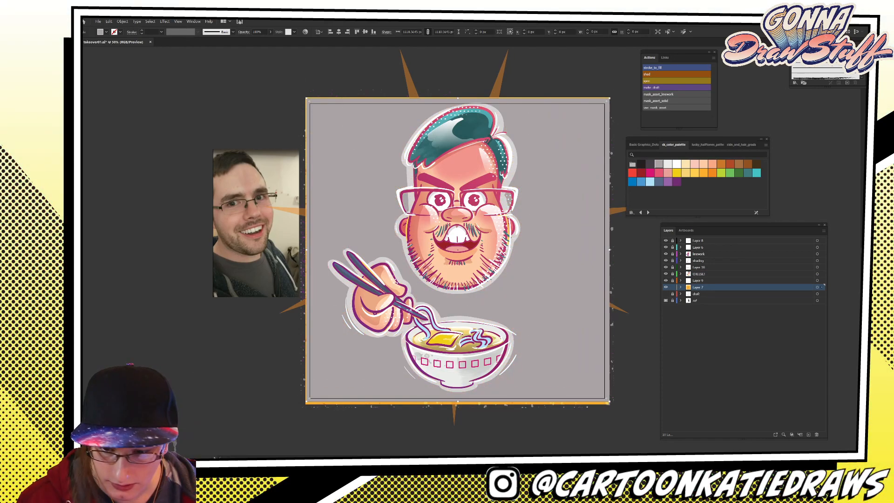
key("ctrl+F9")
key("period")
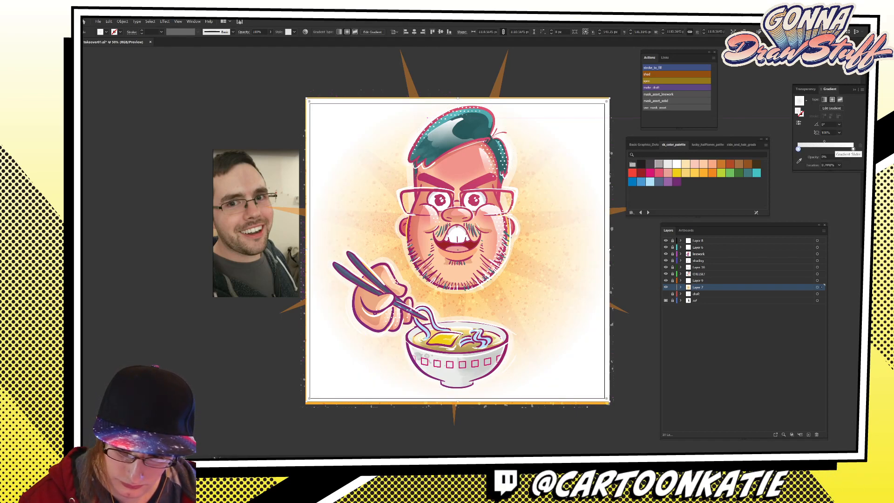
Make the gradient's outer stop slate blue at 100% opacity and move the transparent stop about a quarter of the way outward.
double_click(797, 149)
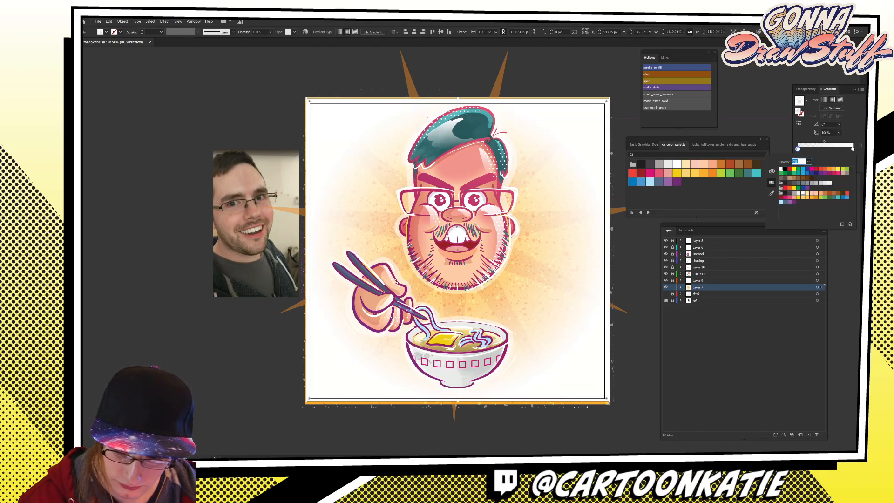
type("100")
key("Return")
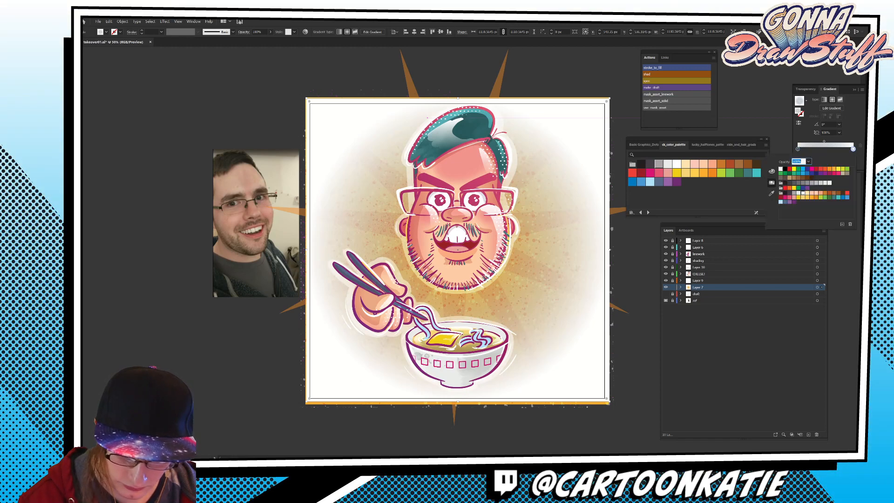
left_click(785, 201)
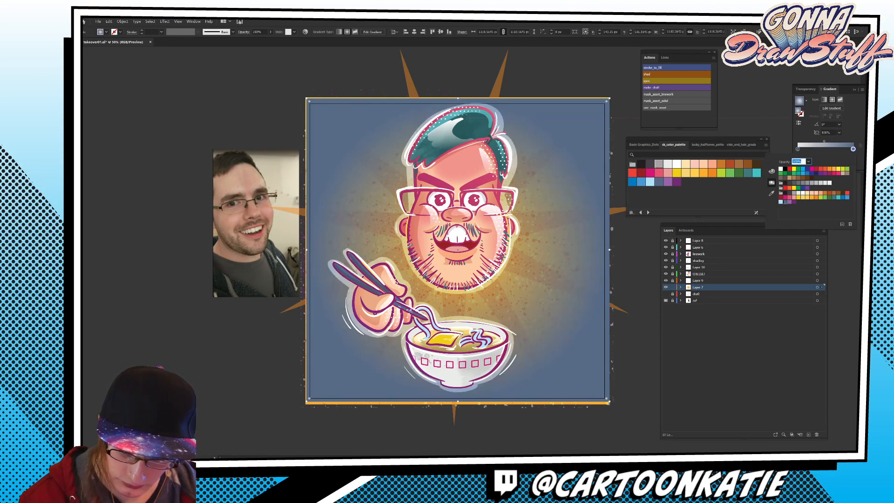
key("Escape")
left_click_drag(798, 149, 813, 149)
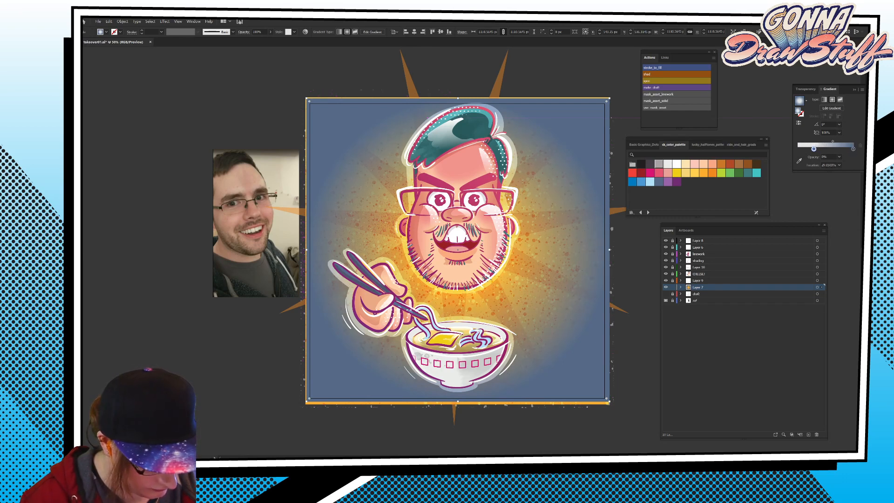
Set the gradient rectangle's blending mode to Multiply and its opacity to 27%.
left_click(244, 32)
left_click(192, 42)
left_click(188, 64)
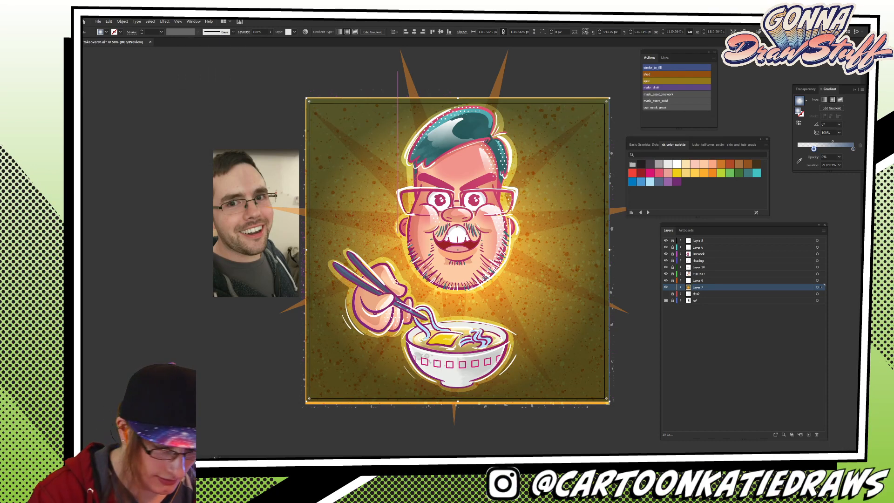
left_click(270, 32)
left_click_drag(271, 40, 253, 39)
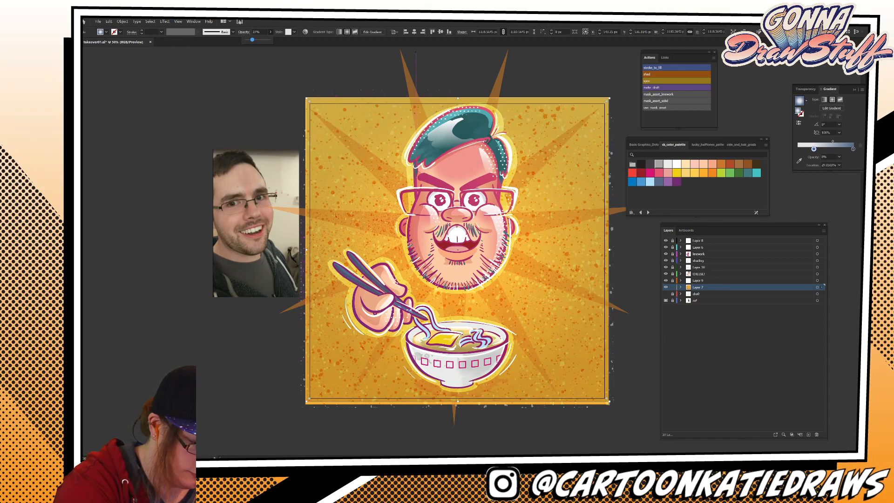
Move the transparent gradient stop close to the outer one, lower the vignette's opacity to about 13% and deselect it.
left_click_drag(813, 149, 841, 149)
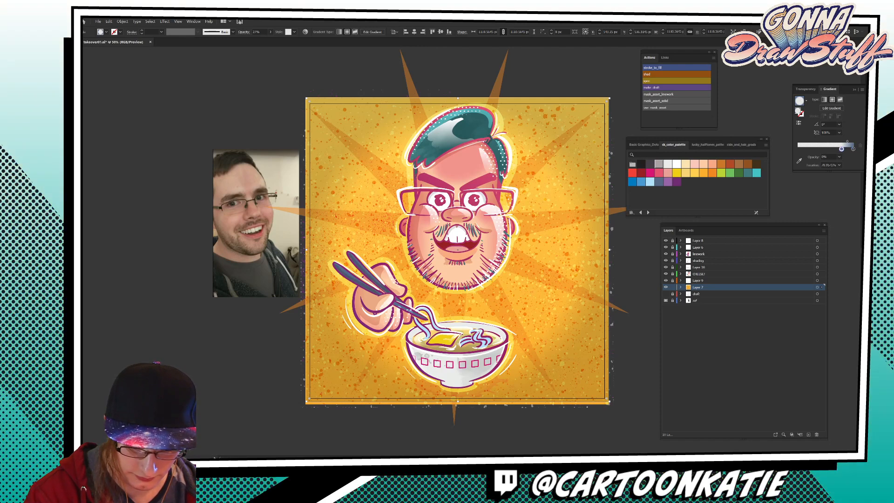
left_click(270, 31)
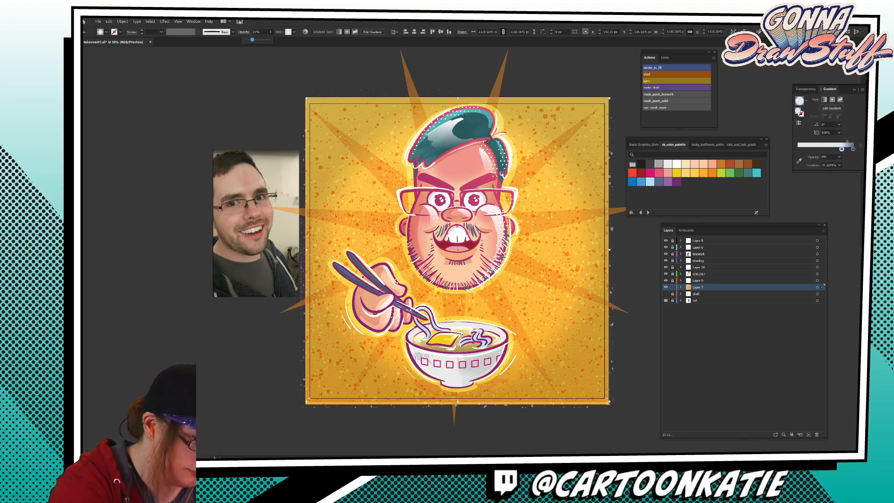
left_click_drag(250, 40, 249, 40)
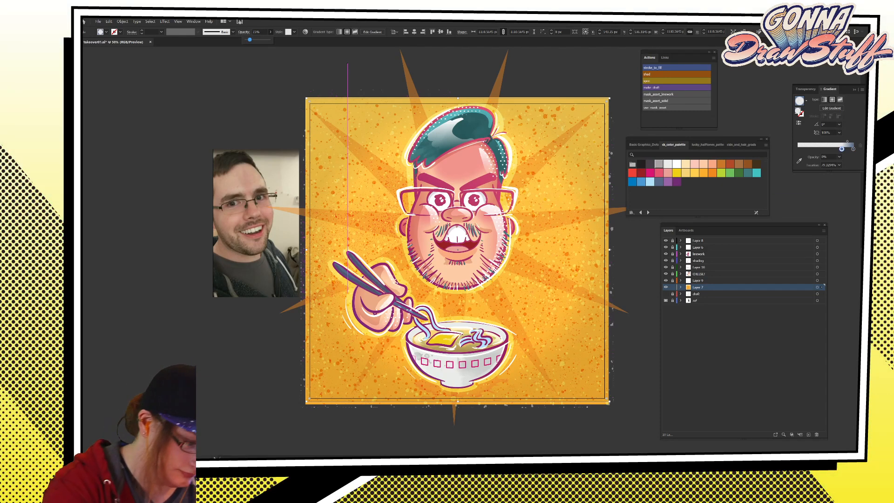
left_click_drag(250, 40, 249, 40)
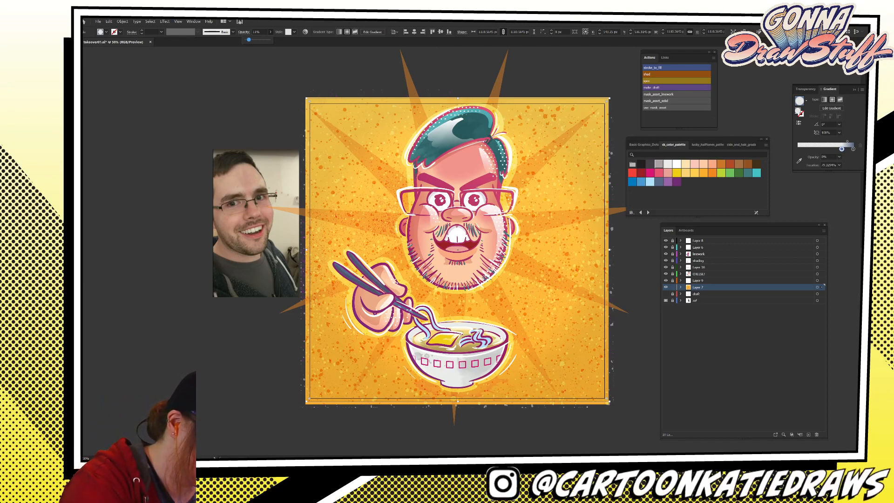
key("ctrl+shift+a")
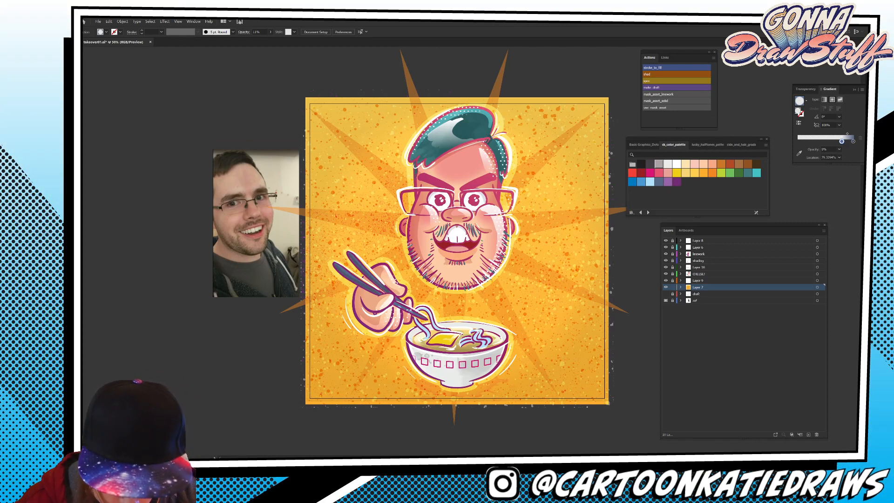
Add a new layer above Layer 7 and draw a white rectangle on it covering the whole artboard.
key("ctrl+l")
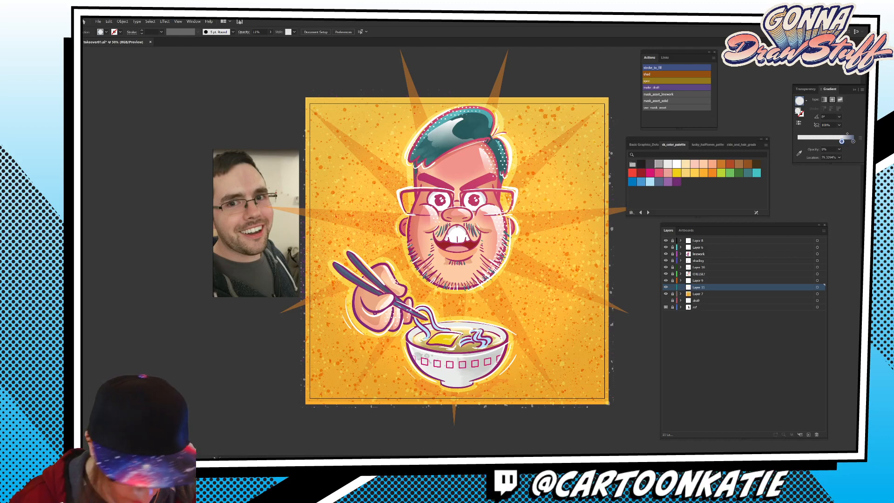
left_click_drag(303, 99, 613, 409)
left_click(676, 164)
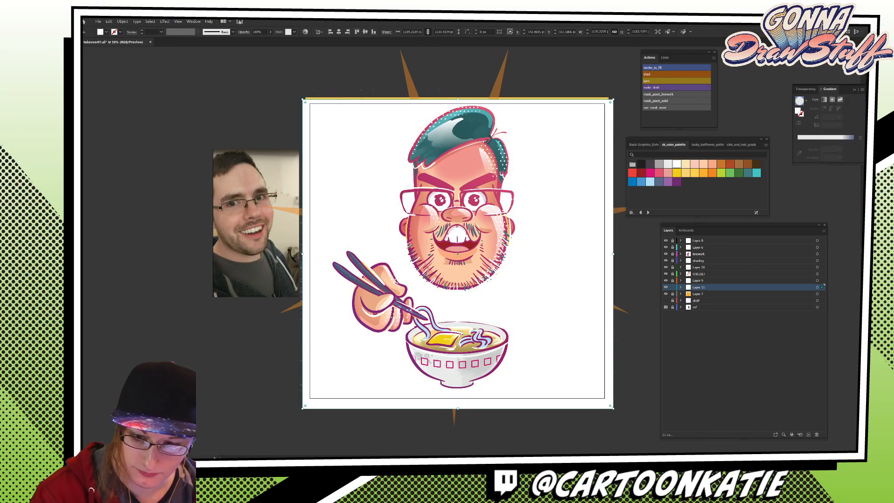
Give the white rectangle an opacity mask and enter the mask with the brushes and default colours ready.
left_click(807, 88)
left_click(850, 109)
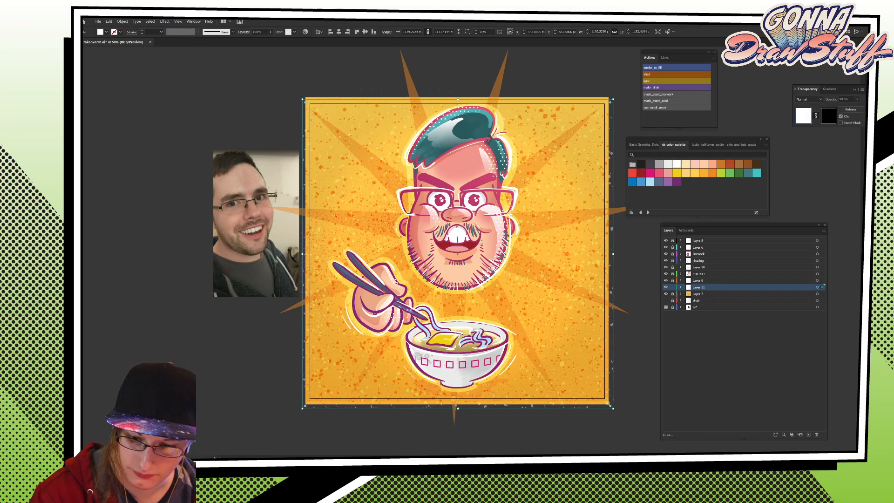
key("F5")
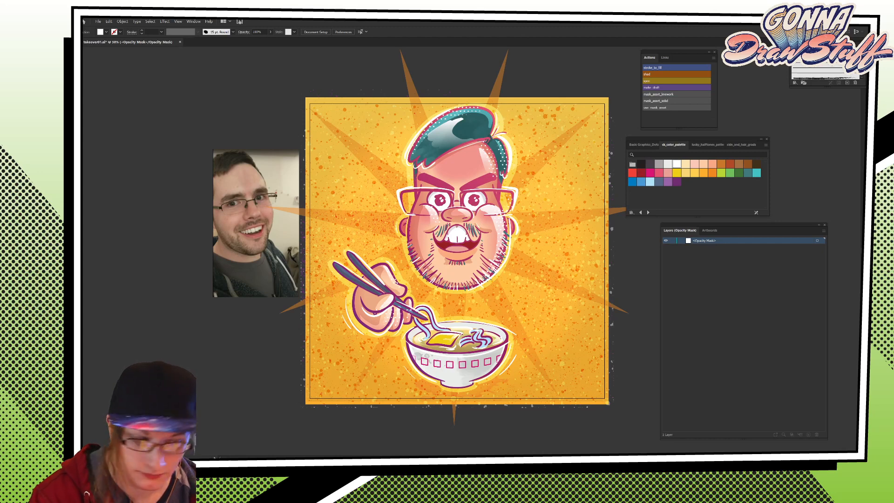
key("d")
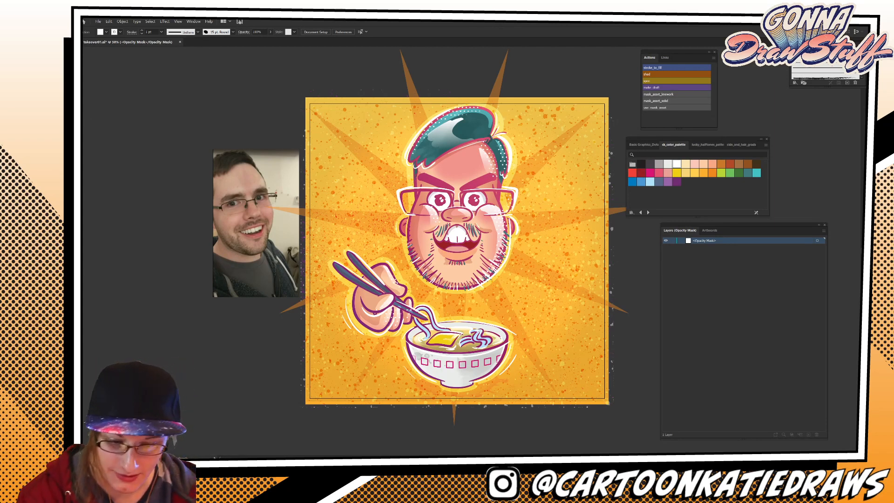
Pick a Basic Graphics_Dots pattern for the brush, try strokes along the jaw and cheek inside the opacity mask and undo them.
left_click(644, 145)
left_click(667, 164)
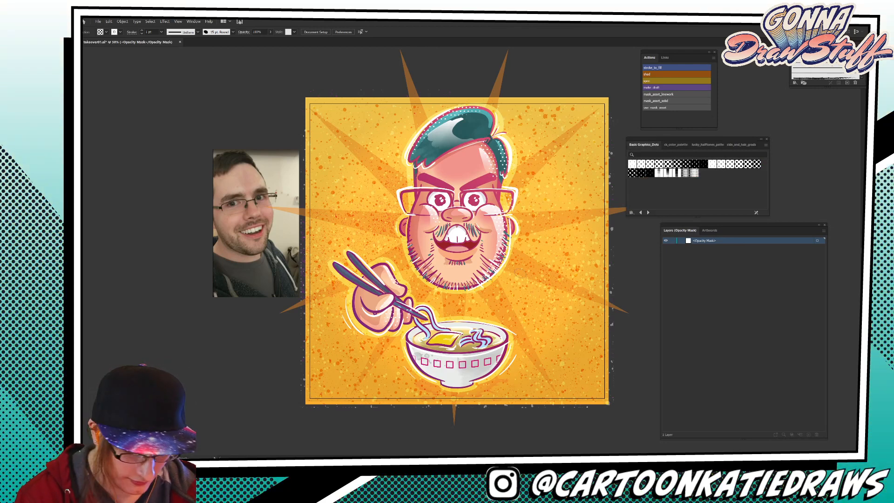
mouse_move(461, 292)
left_mouse_down()
mouse_move(488, 282)
mouse_move(514, 237)
left_mouse_up()
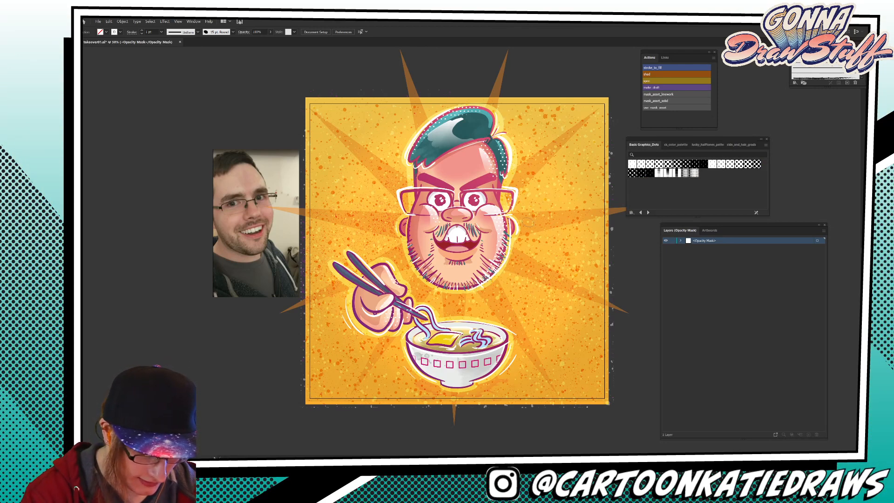
left_click(869, 92)
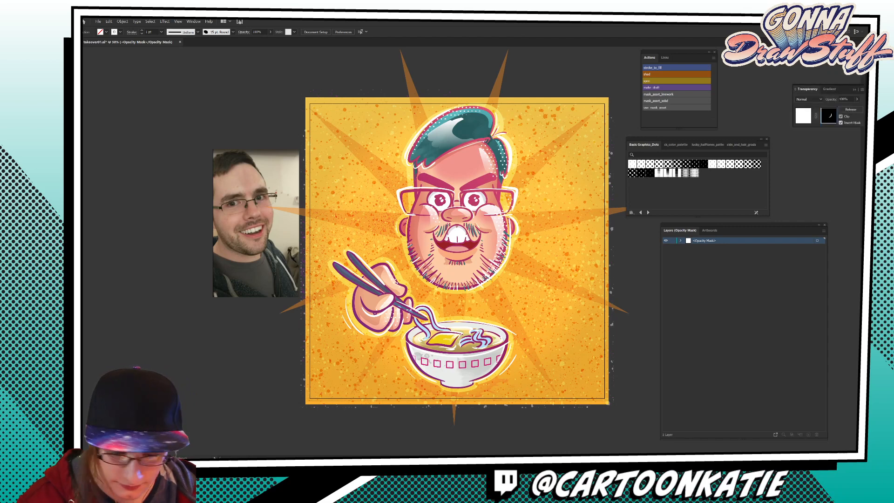
key("ctrl+z")
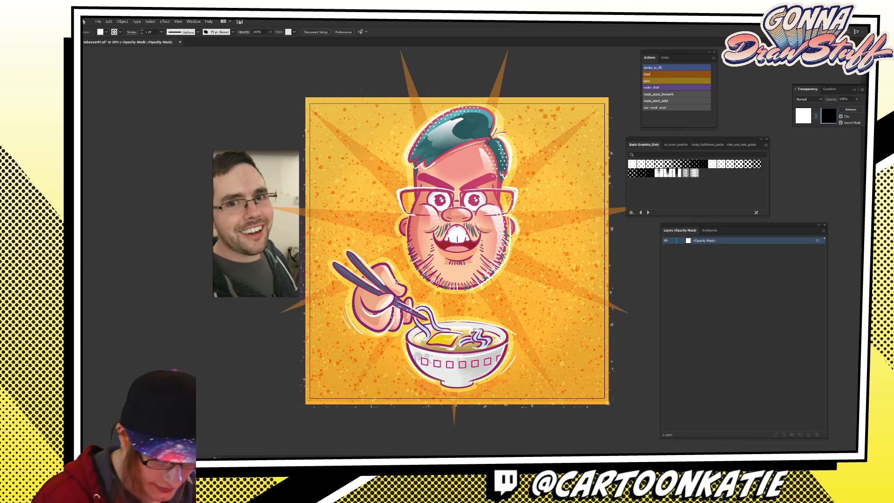
left_click_drag(459, 292, 514, 232)
key("ctrl+z")
key("ctrl+shift+z")
key("ctrl+z")
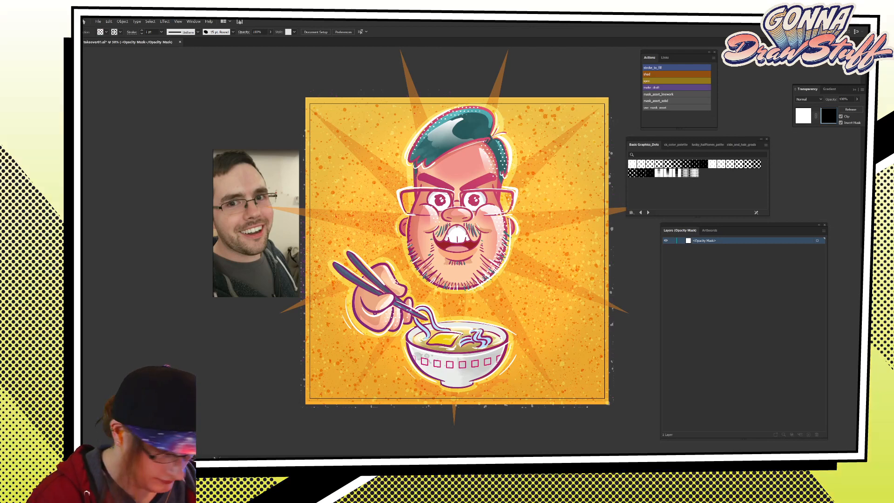
Paint dot-pattern brush strokes in the opacity mask around the head, hand and bowl and along the sunburst rays.
double_click(83, 274)
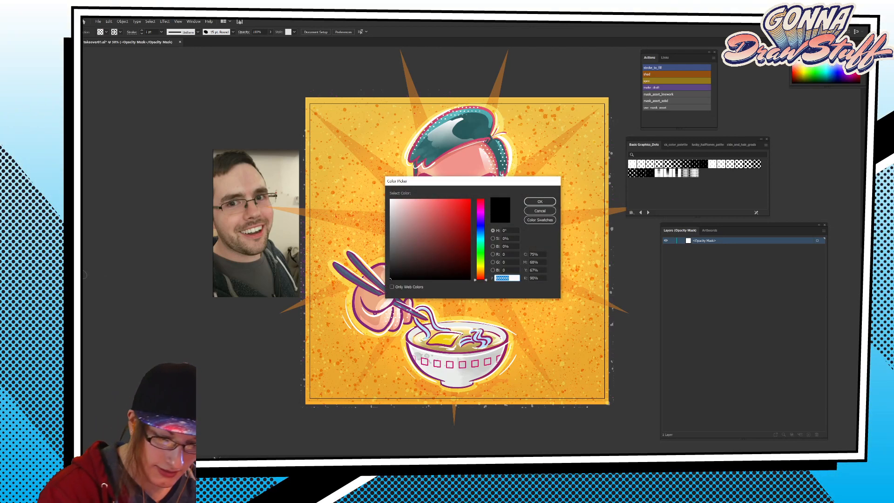
left_click(539, 201)
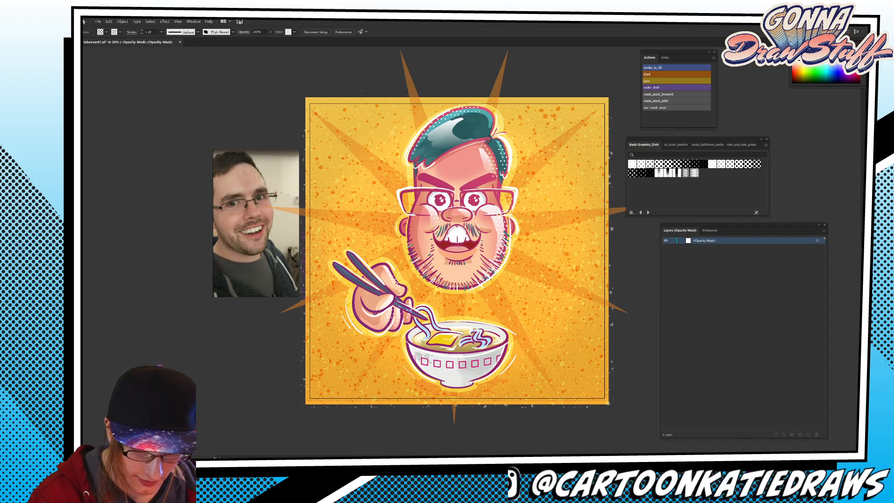
key("ctrl+shift+z")
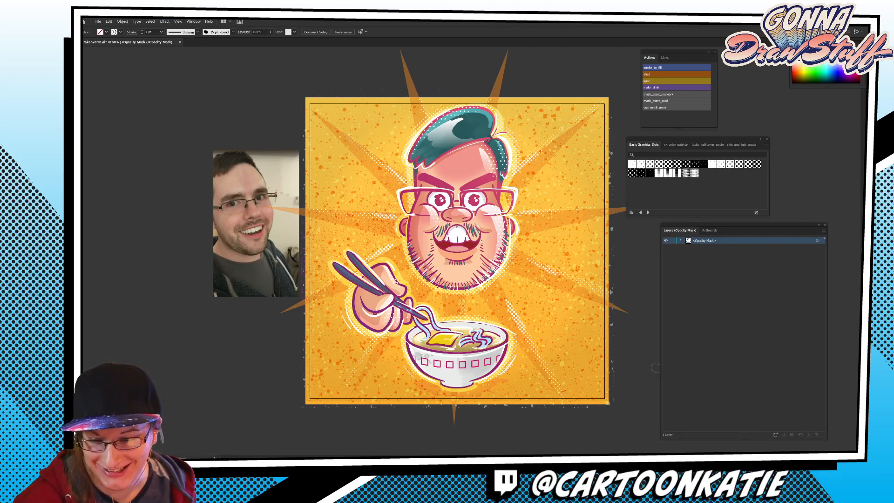
Leave the opacity mask, deselect the white rectangle and save the document.
left_click(865, 95)
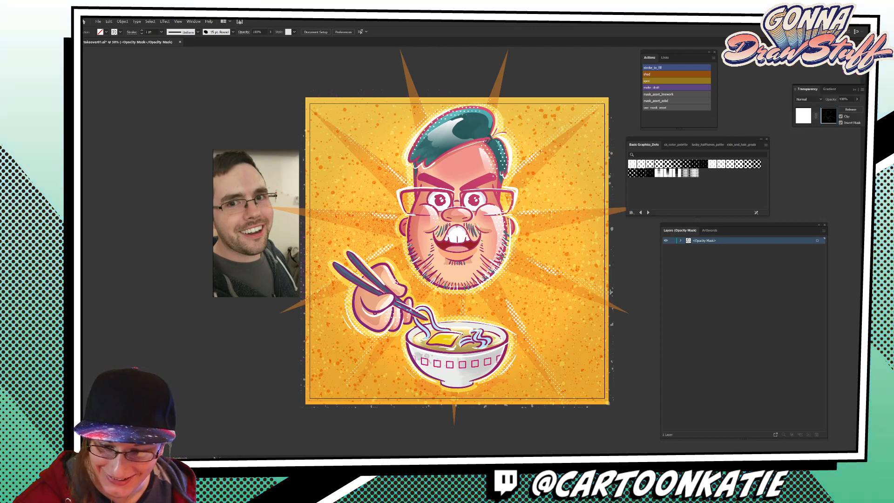
left_click(804, 115)
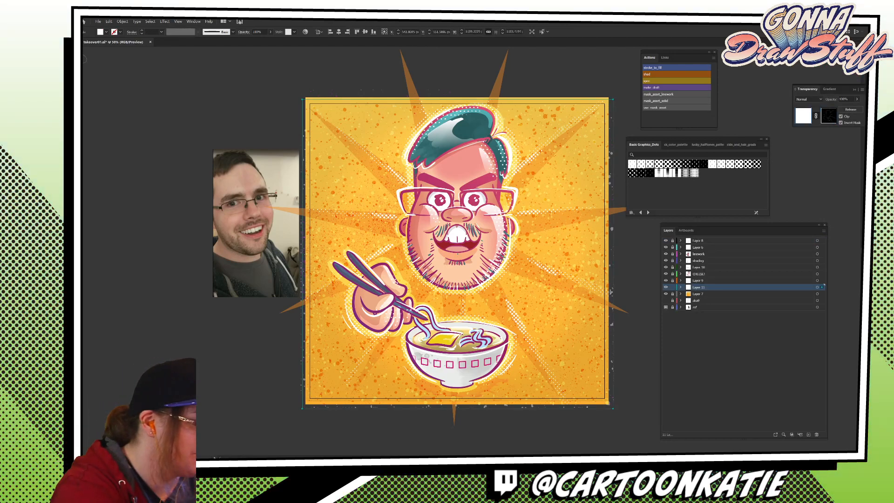
key("ctrl+shift+a")
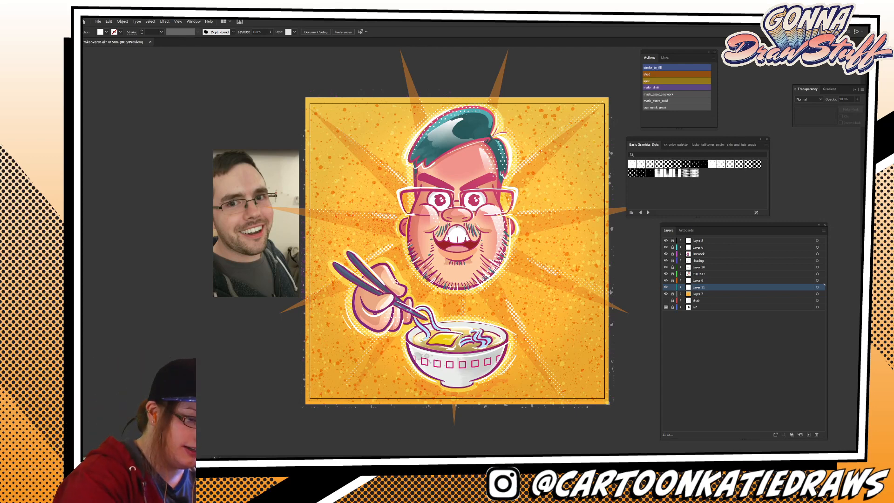
left_click(98, 22)
left_click(106, 69)
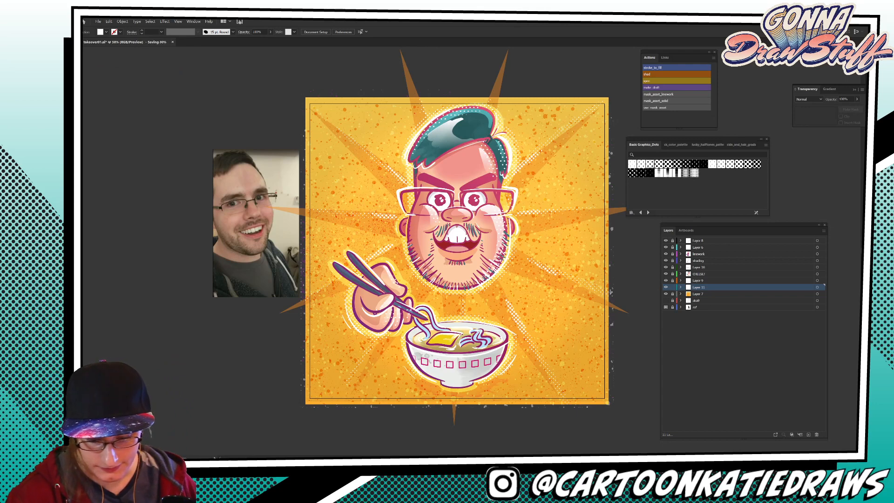
Lock Layer 11 and add a new layer above Layer 8 at the top of the stack.
left_click(672, 287)
left_click(712, 240)
left_click(808, 434)
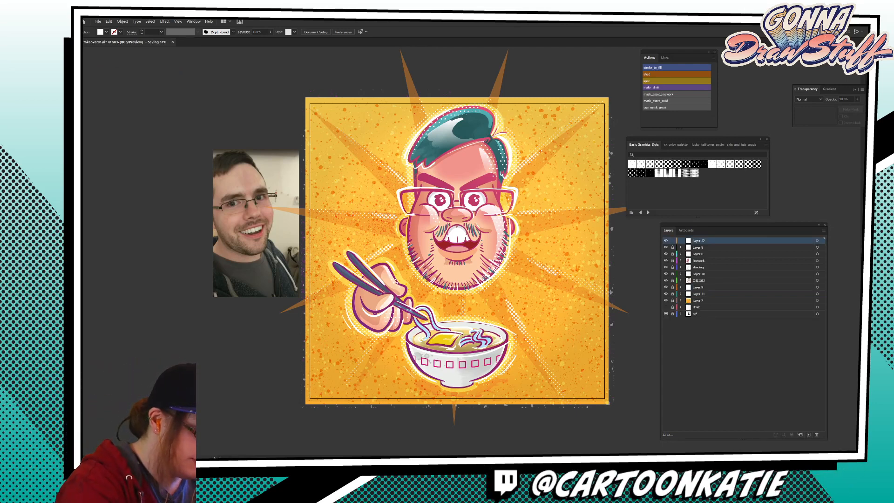
Draw a 1080 px square matching the artboard with no fill and a white 100 pt stroke, and lock its layer.
left_click_drag(310, 104, 605, 399)
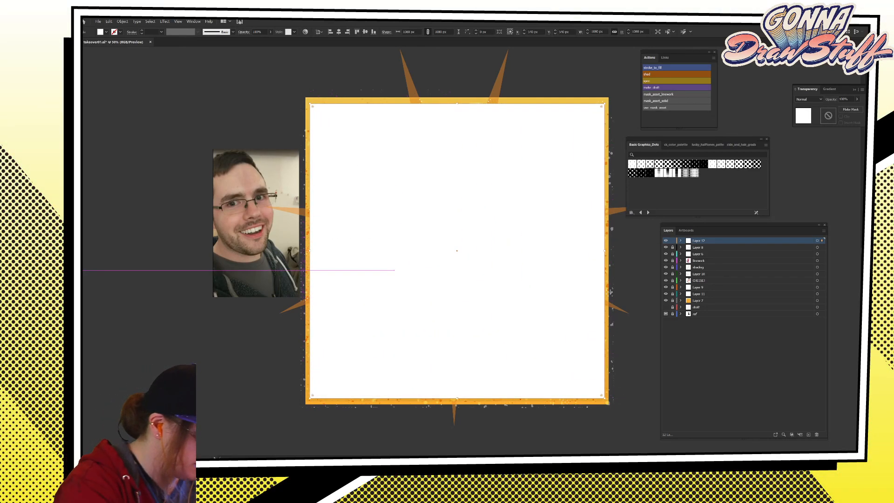
key("shift+x")
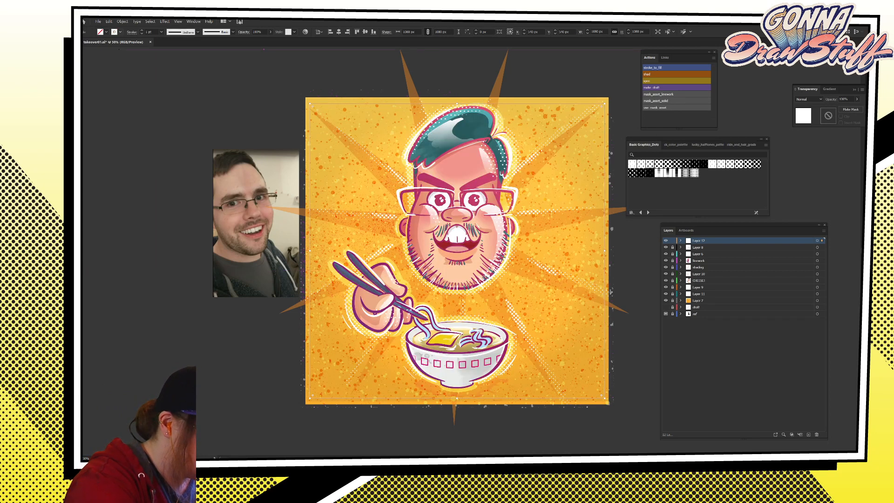
left_click(120, 31)
left_click(132, 32)
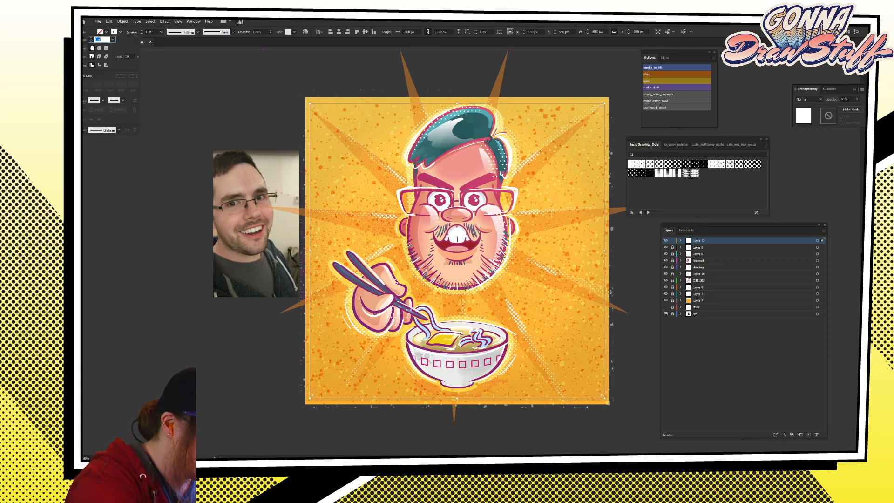
key("Escape")
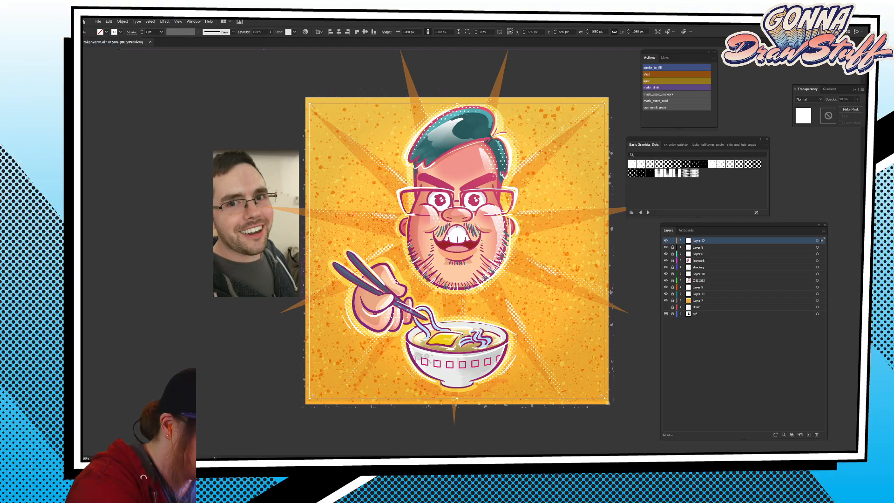
left_click(142, 31)
left_click(142, 31)
left_click(142, 30)
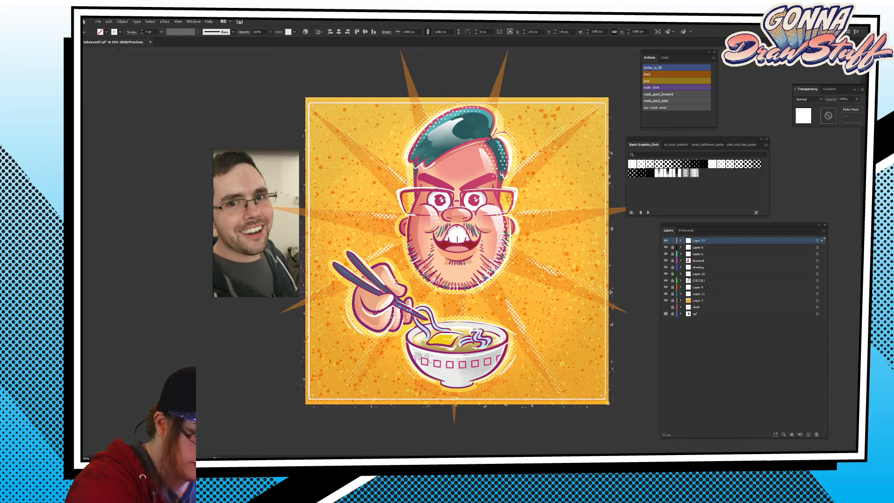
left_click(161, 31)
left_click(171, 185)
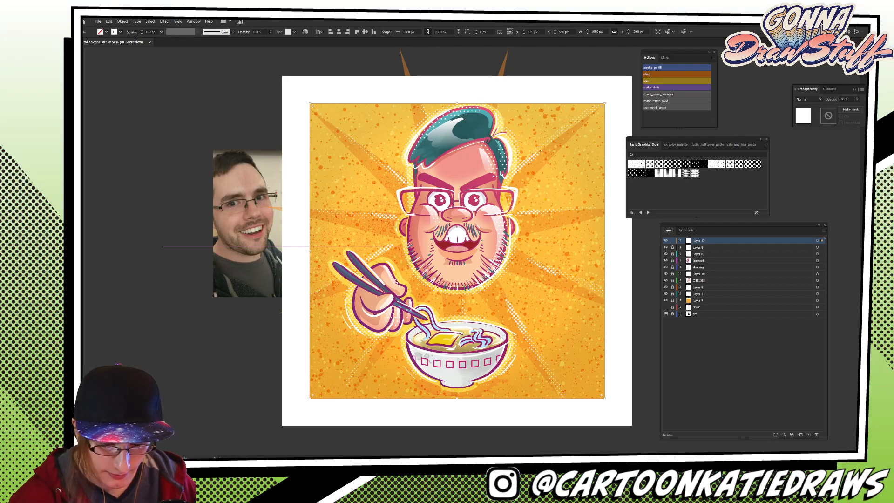
left_click(673, 240)
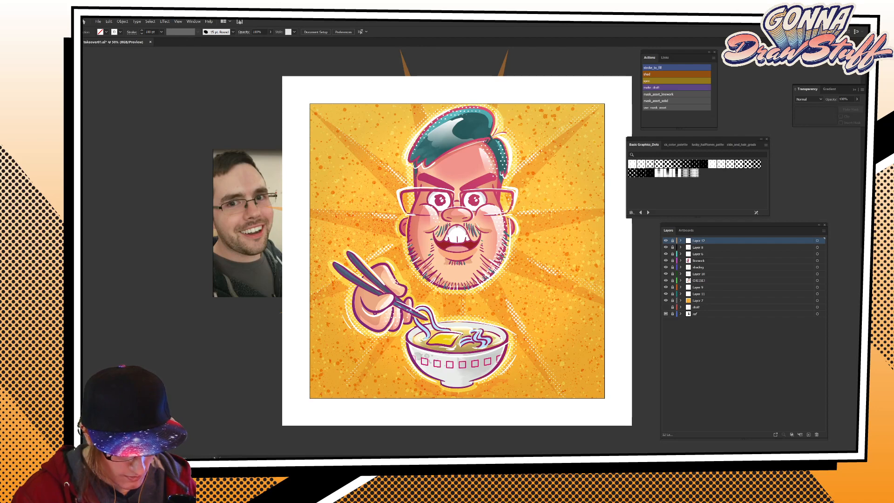
Examine the white-framed illustration at reduced size and again at 50% zoom.
left_click(178, 22)
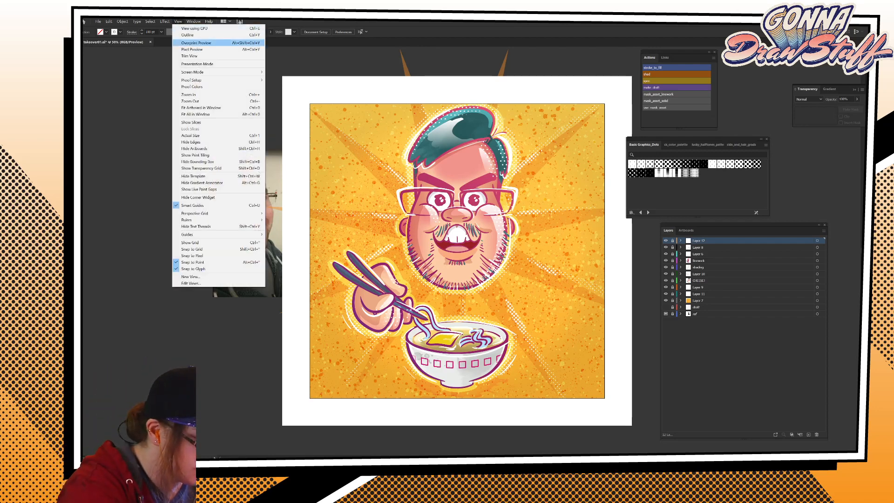
left_click(196, 101)
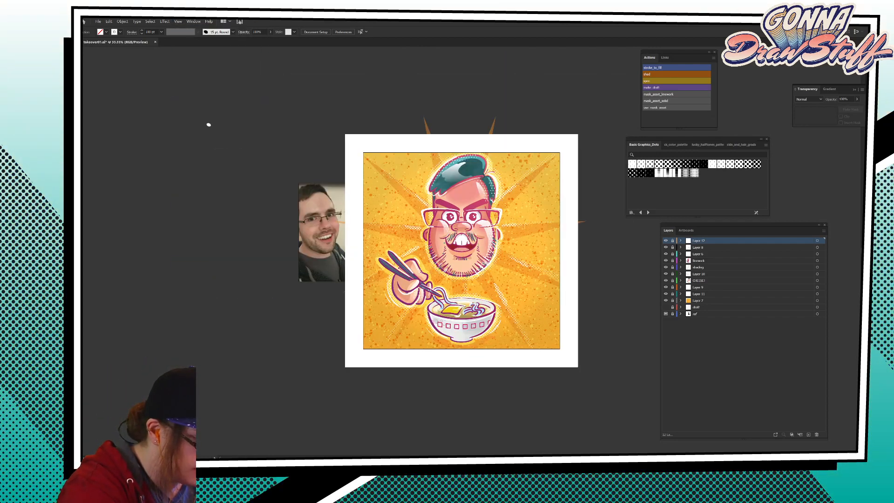
key("ctrl+minus")
key("ctrl+minus")
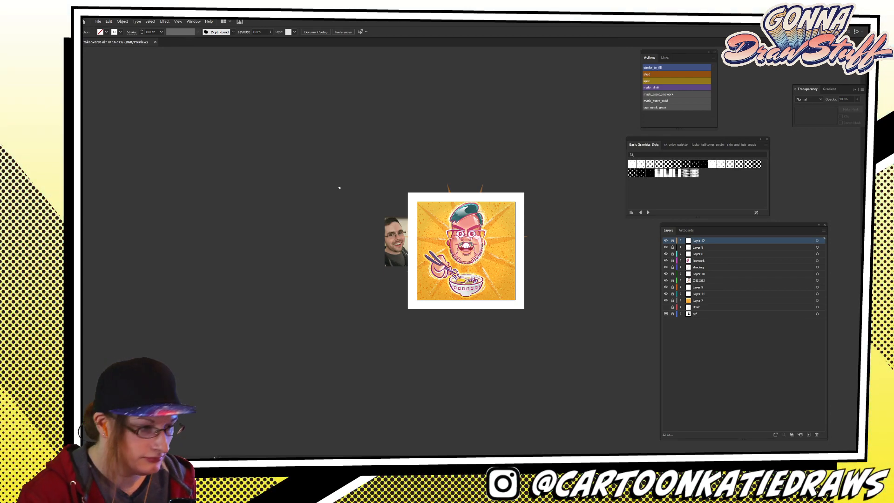
key("ctrl+plus")
key("ctrl+plus")
key("ctrl+plus")
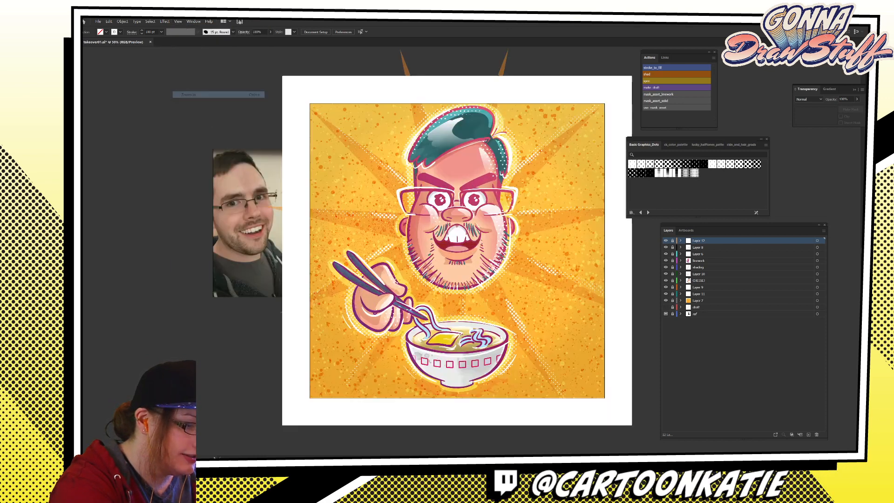
Save the finished portrait with its white frame.
scroll(456, 250, "right", 4)
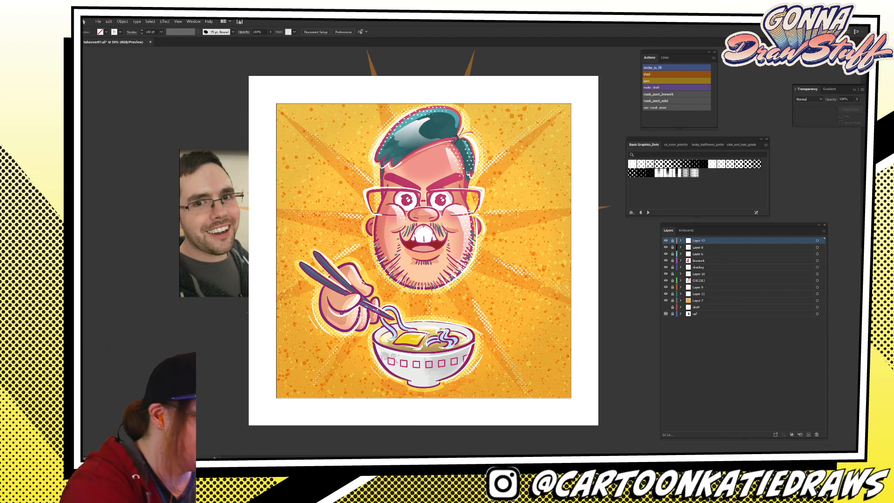
left_click(98, 21)
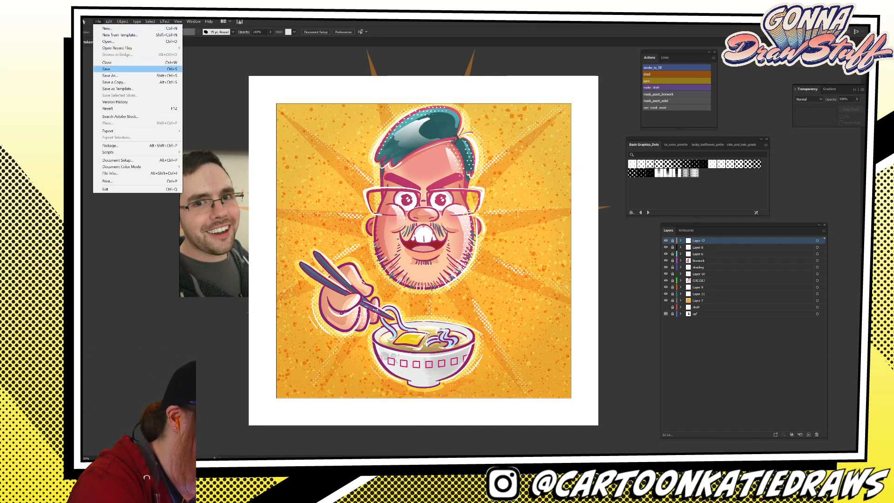
left_click(107, 69)
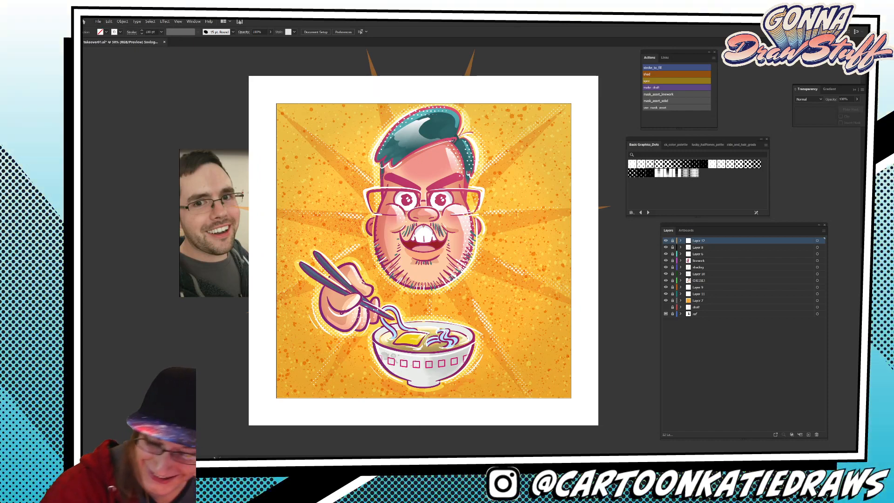